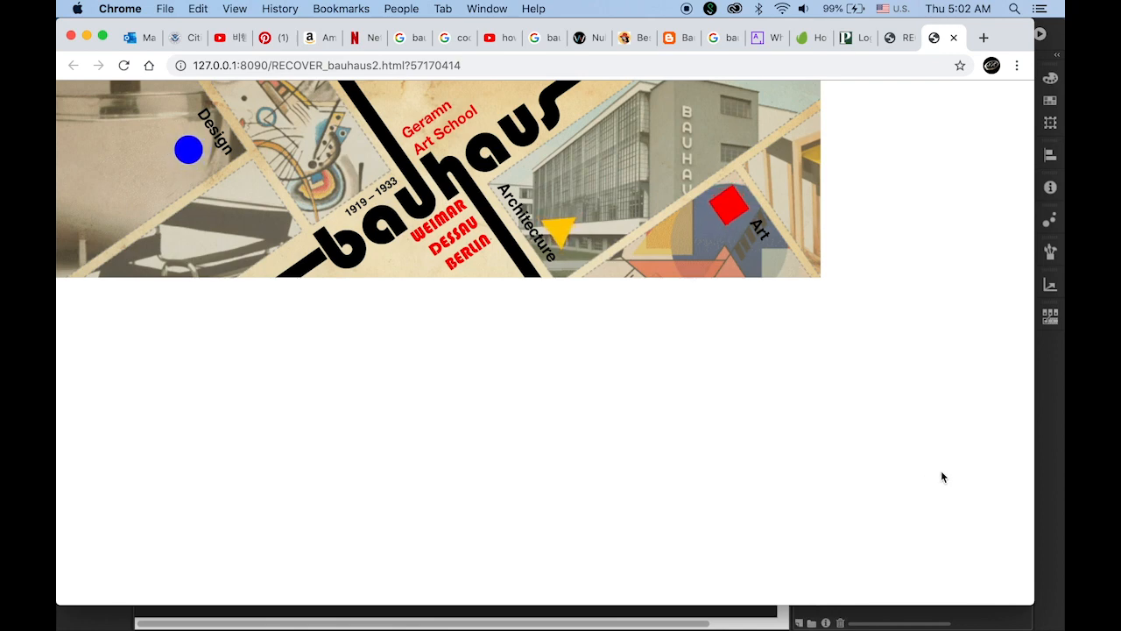
Look at the banner layout in Illustrator, and return to Animate with the timeline of the finished bauhaus banner shown.
{"action": "key", "text": "super+Tab"}
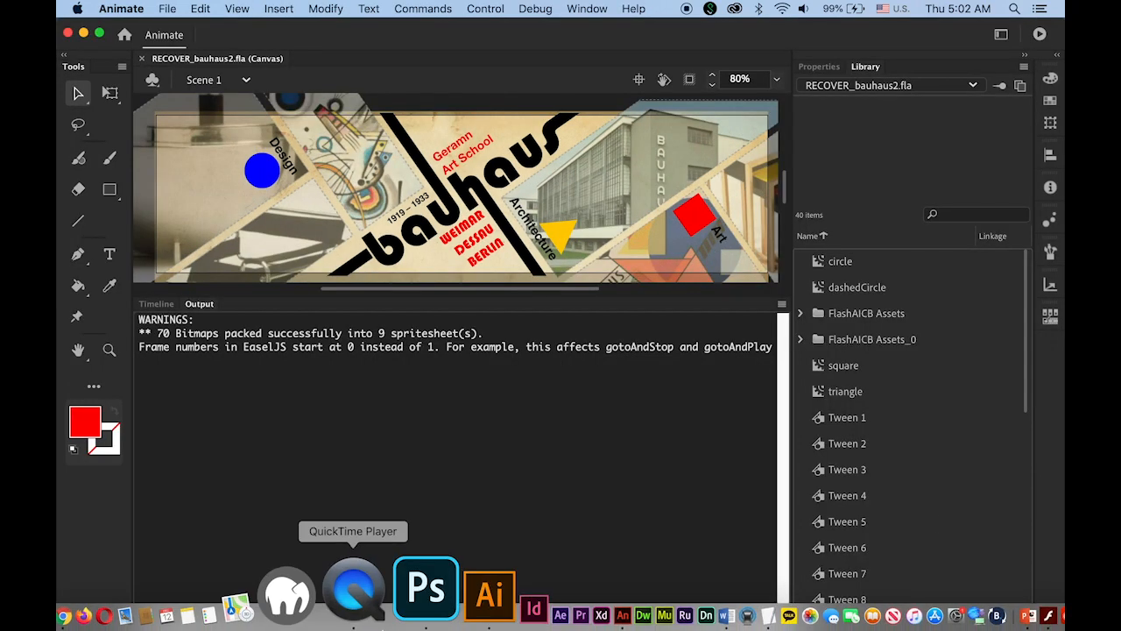
{"action": "left_click", "coordinate": [391, 603]}
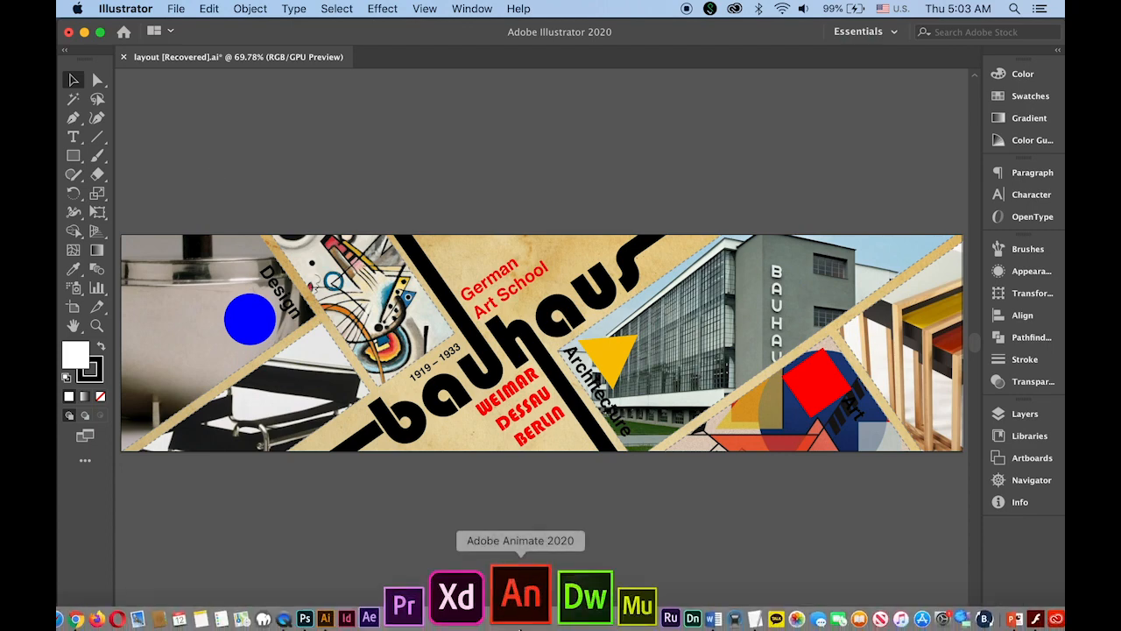
{"action": "left_click", "coordinate": [521, 606]}
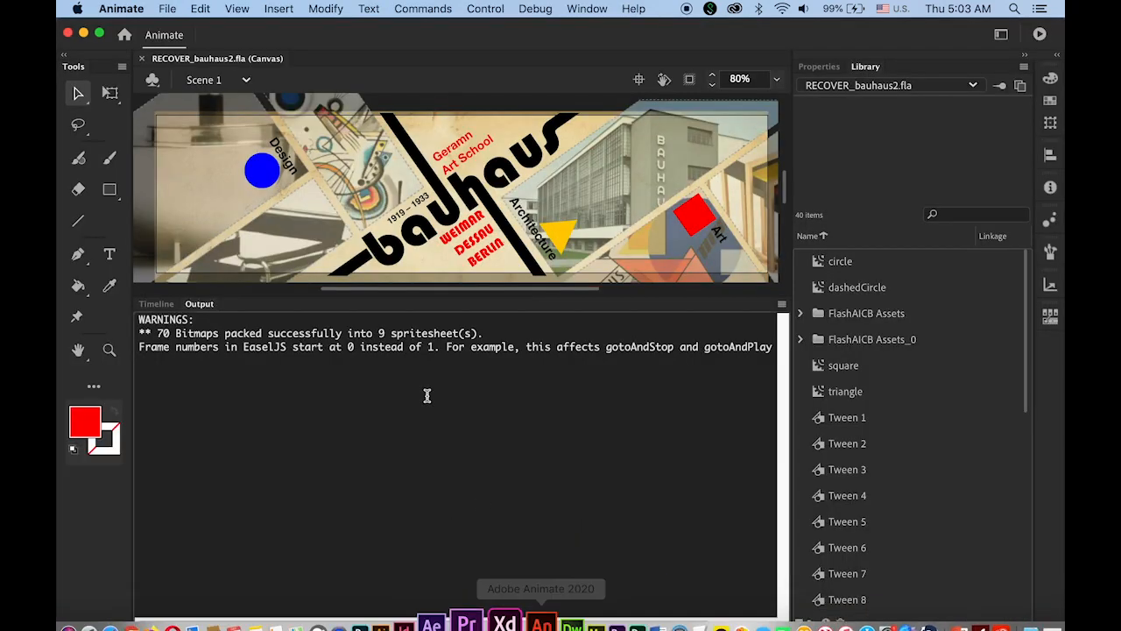
{"action": "left_click", "coordinate": [160, 307]}
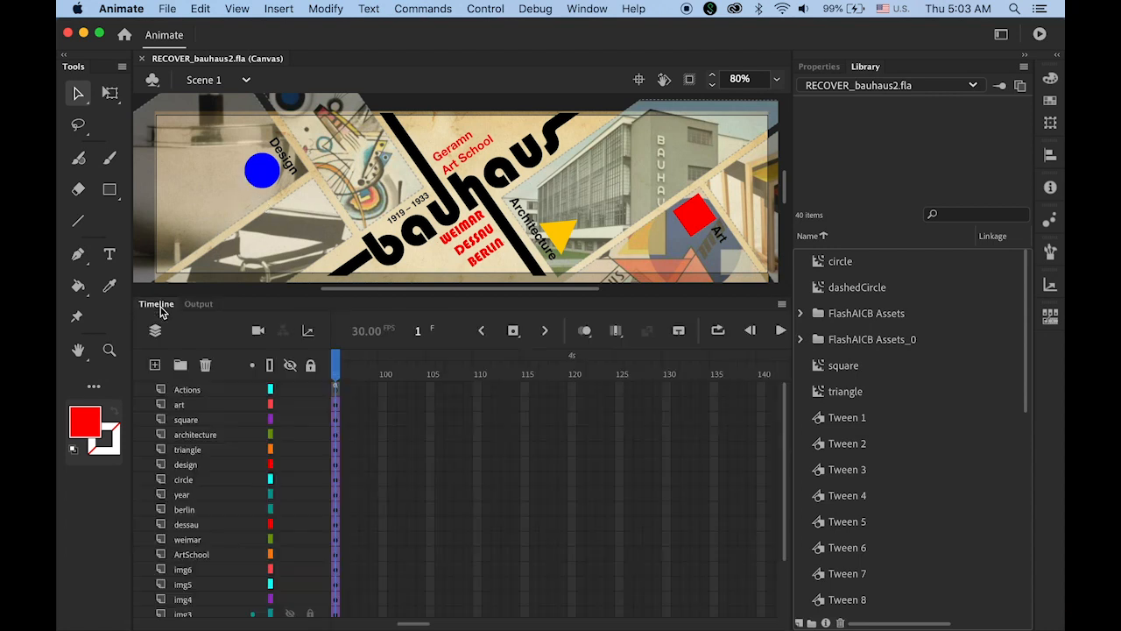
Create a 970 × 250 pixel HTML5 Canvas document at 30 fps from the Ads category and view its stage at 80%.
{"action": "key", "text": "super+Return"}
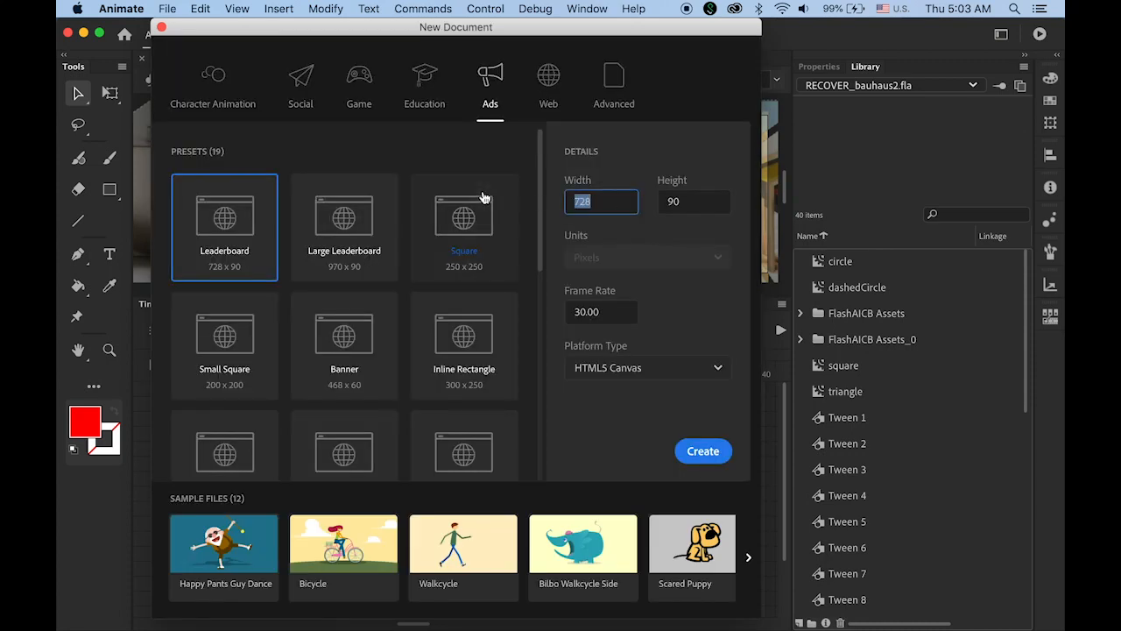
{"action": "type", "text": "970"}
{"action": "key", "text": "Tab"}
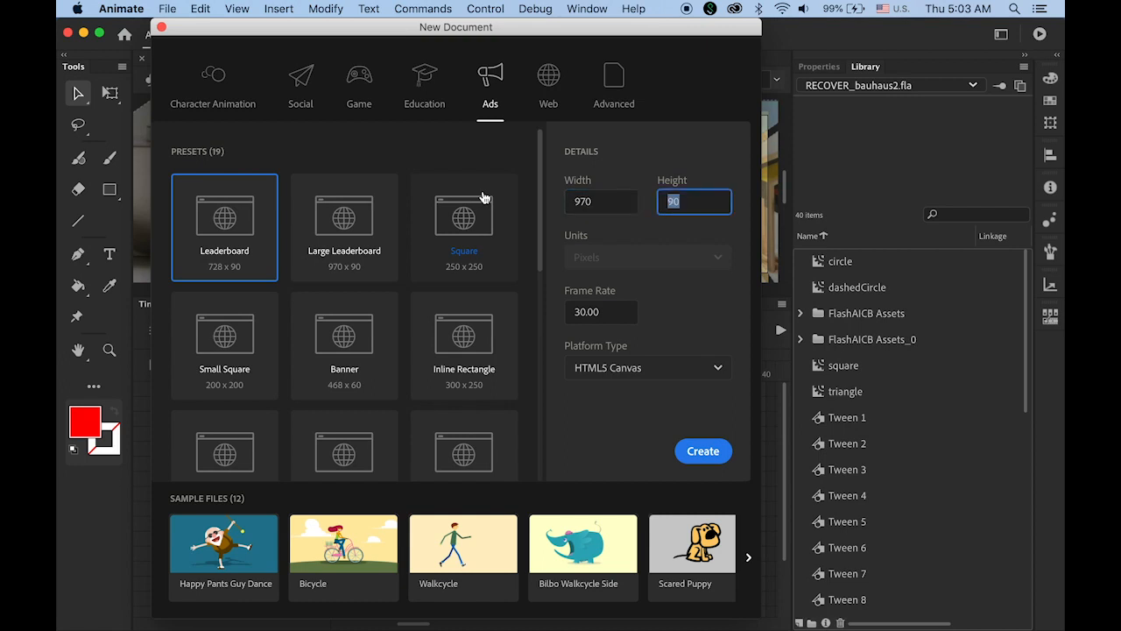
{"action": "type", "text": "25"}
{"action": "left_click", "coordinate": [618, 315]}
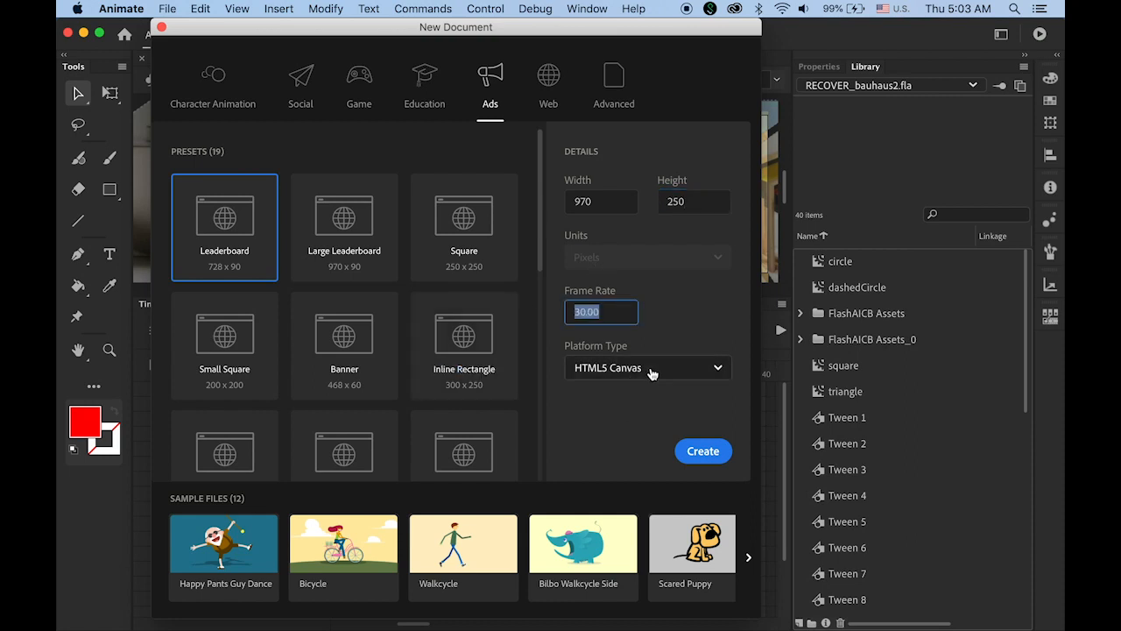
{"action": "key", "text": "Tab"}
{"action": "left_click", "coordinate": [711, 368]}
{"action": "left_click", "coordinate": [701, 338]}
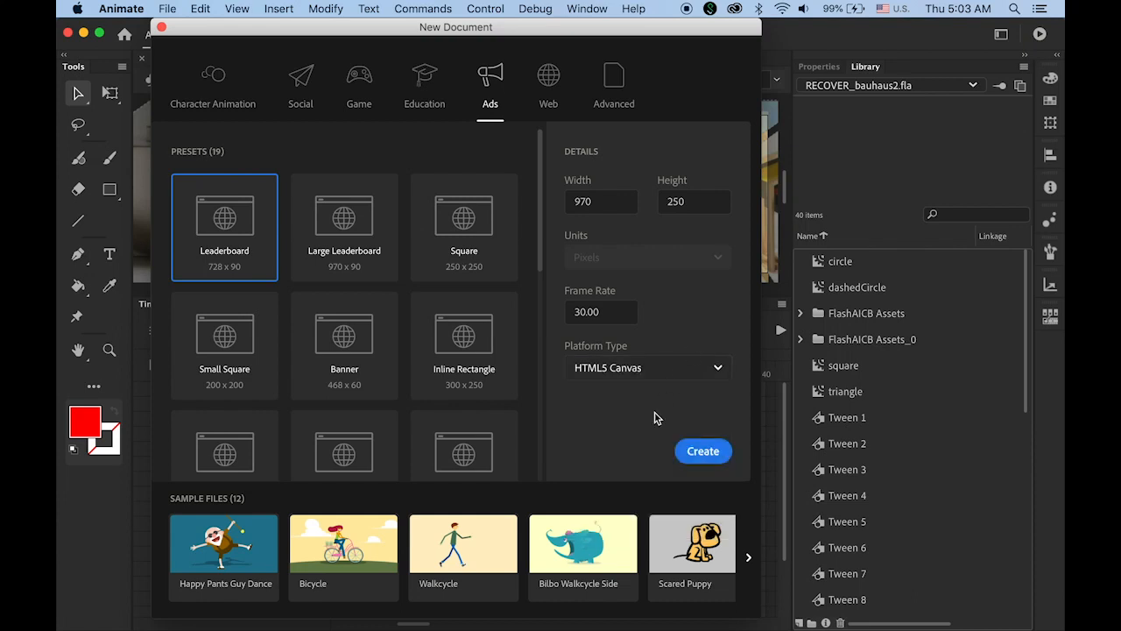
{"action": "left_click", "coordinate": [701, 453]}
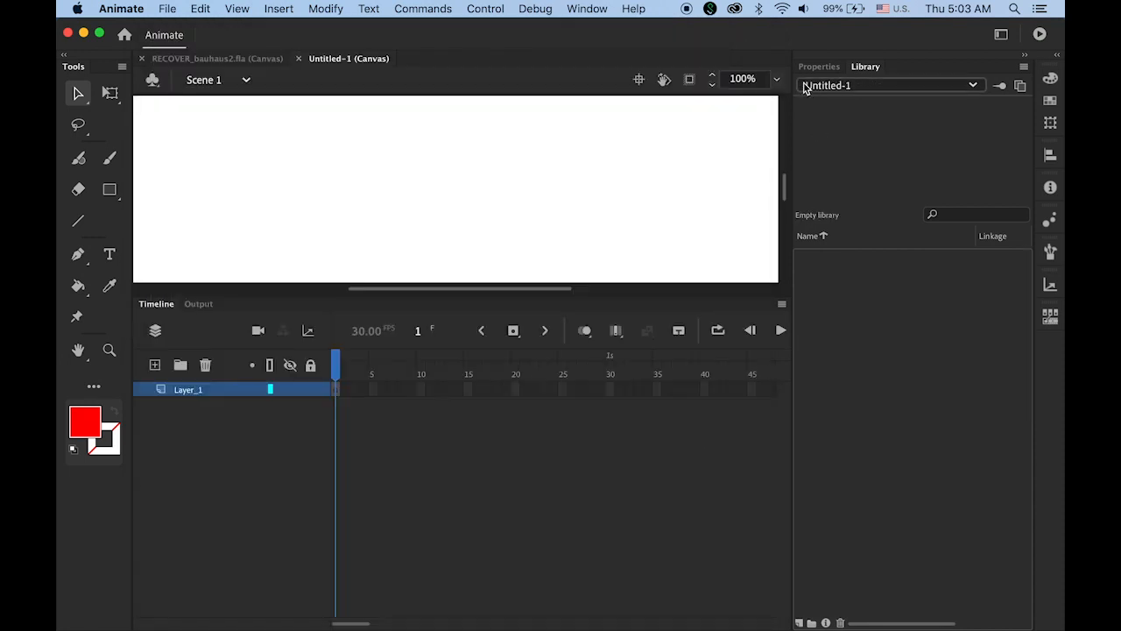
{"action": "left_click_drag", "start_coordinate": [747, 78], "coordinate": [692, 79]}
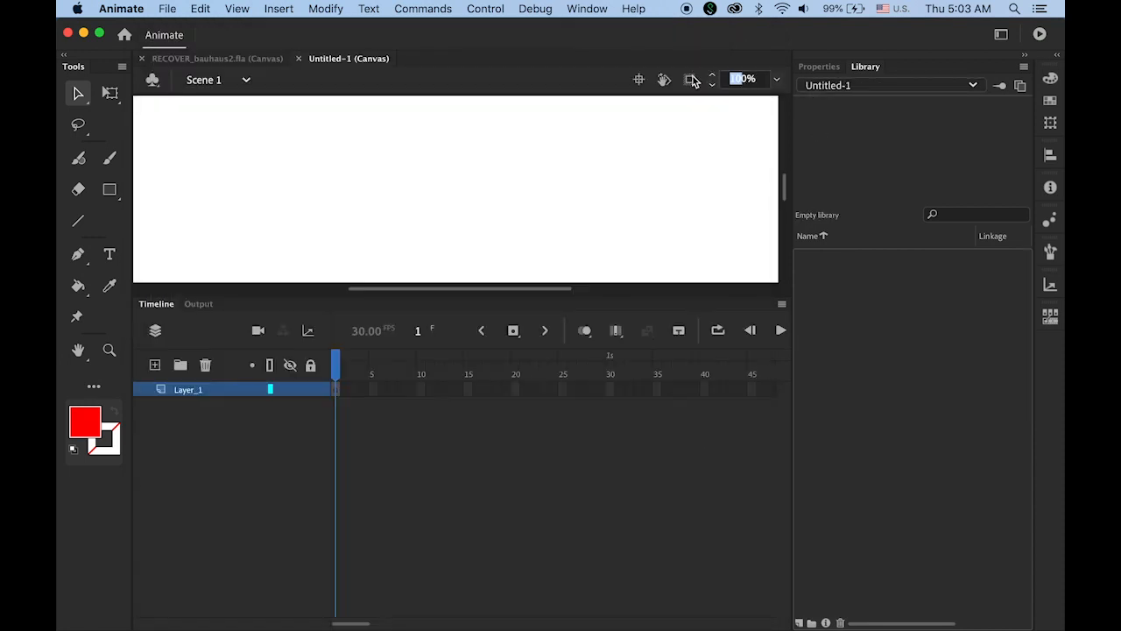
{"action": "type", "text": "80"}
{"action": "key", "text": "Return"}
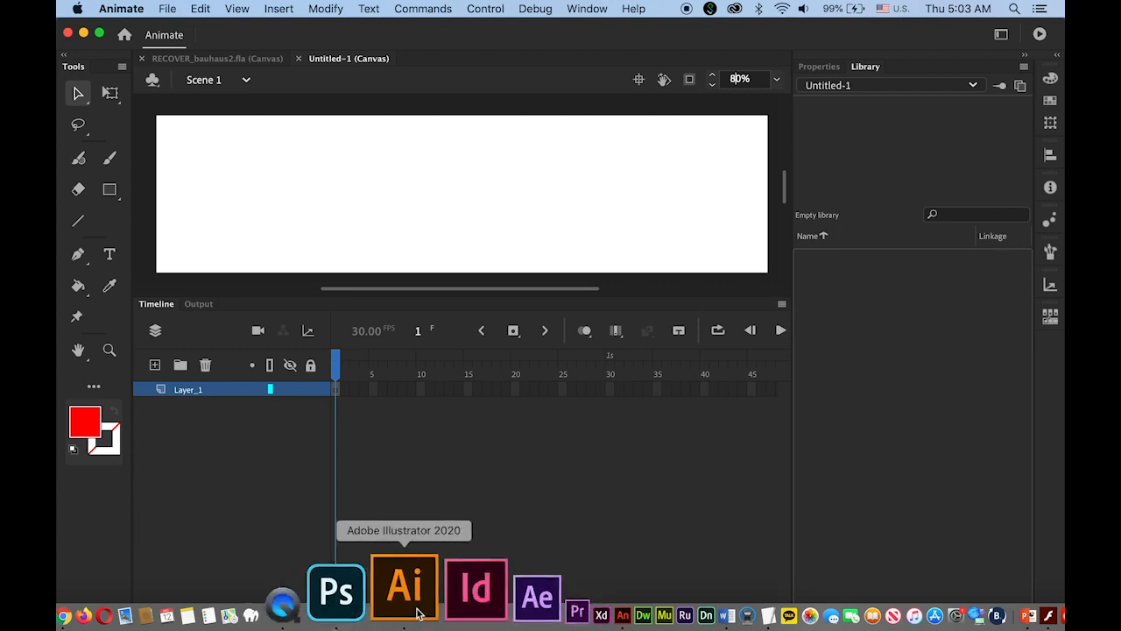
Switch to Illustrator and release the clipping mask on the whole banner layout.
{"action": "left_click", "coordinate": [412, 570]}
{"action": "left_click", "coordinate": [350, 448]}
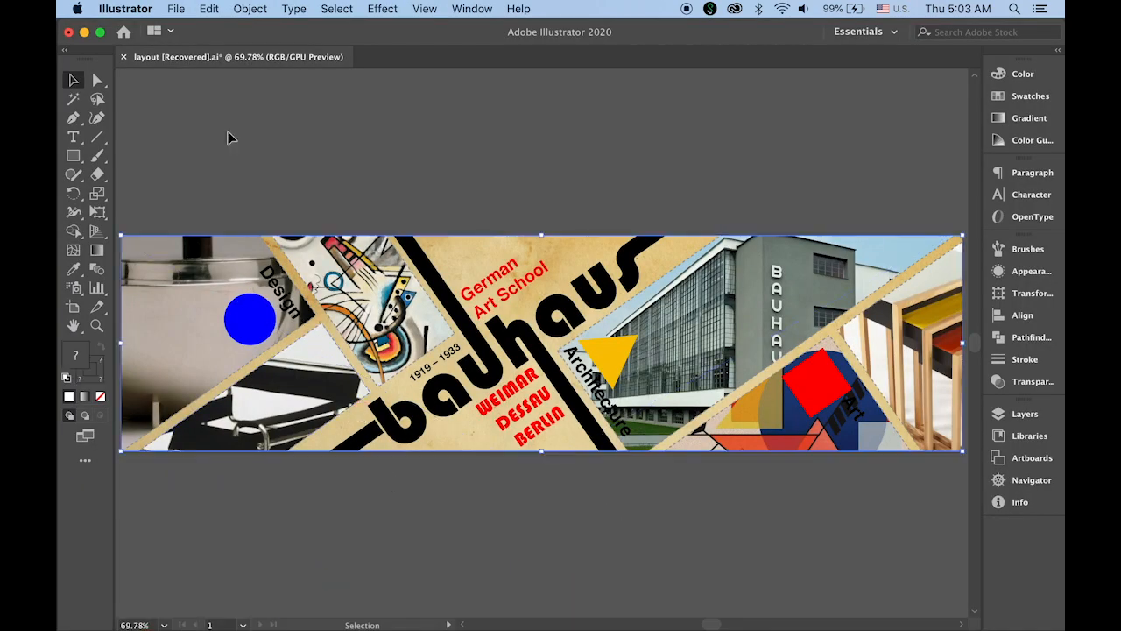
{"action": "left_click", "coordinate": [251, 9]}
{"action": "mouse_move", "coordinate": [349, 506]}
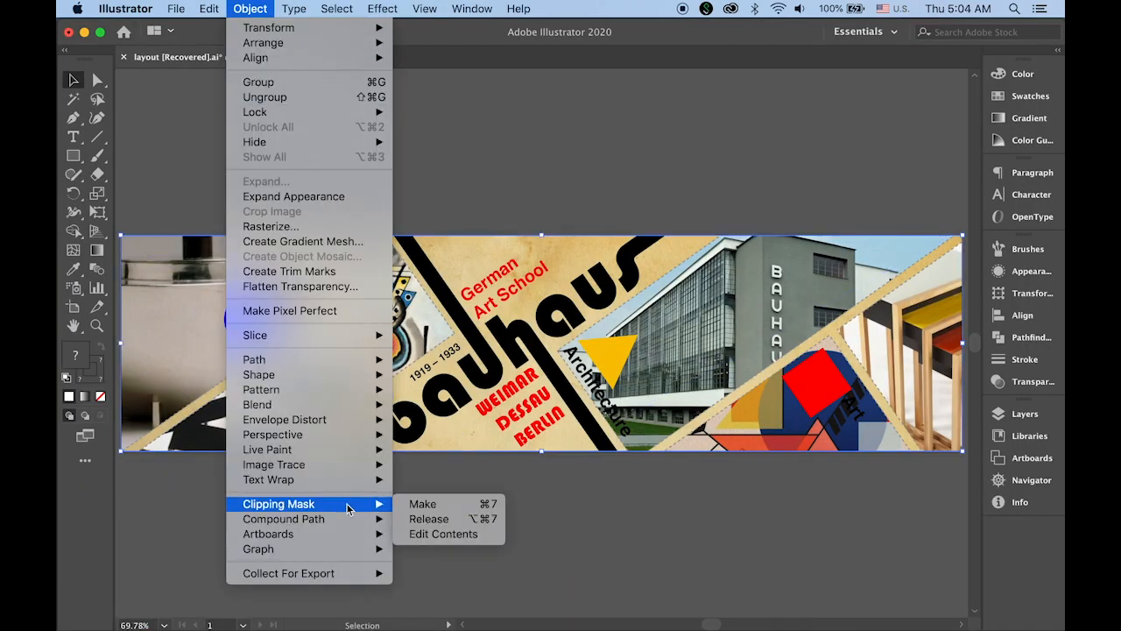
{"action": "left_click", "coordinate": [408, 524]}
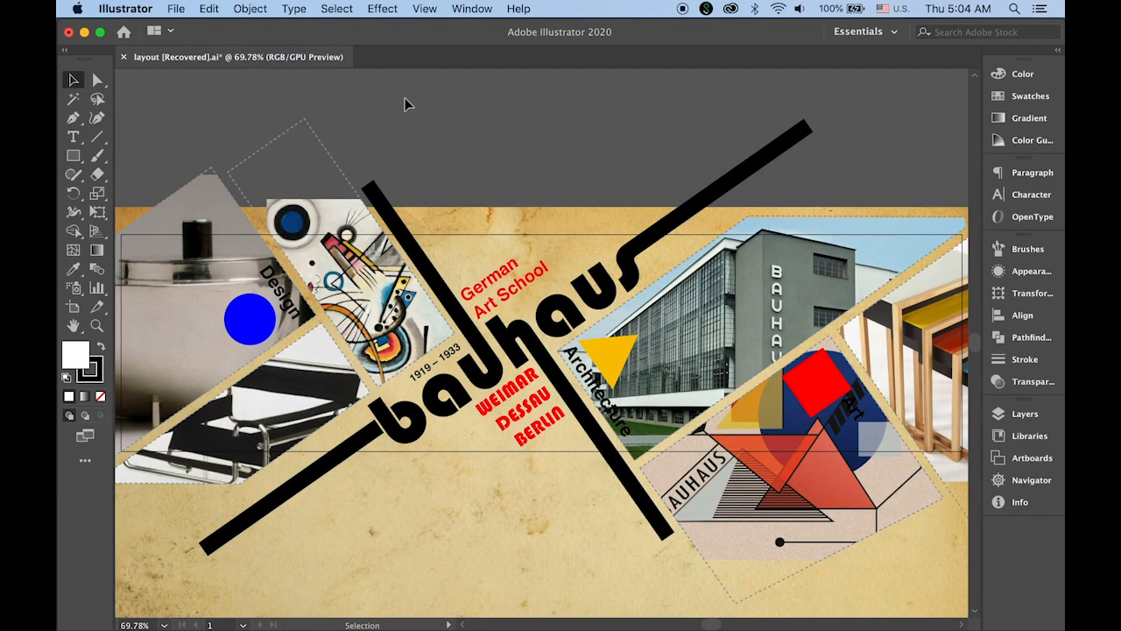
Copy the black bauhaus title artwork with its diagonal bars and switch back to Animate.
{"action": "left_click", "coordinate": [466, 329]}
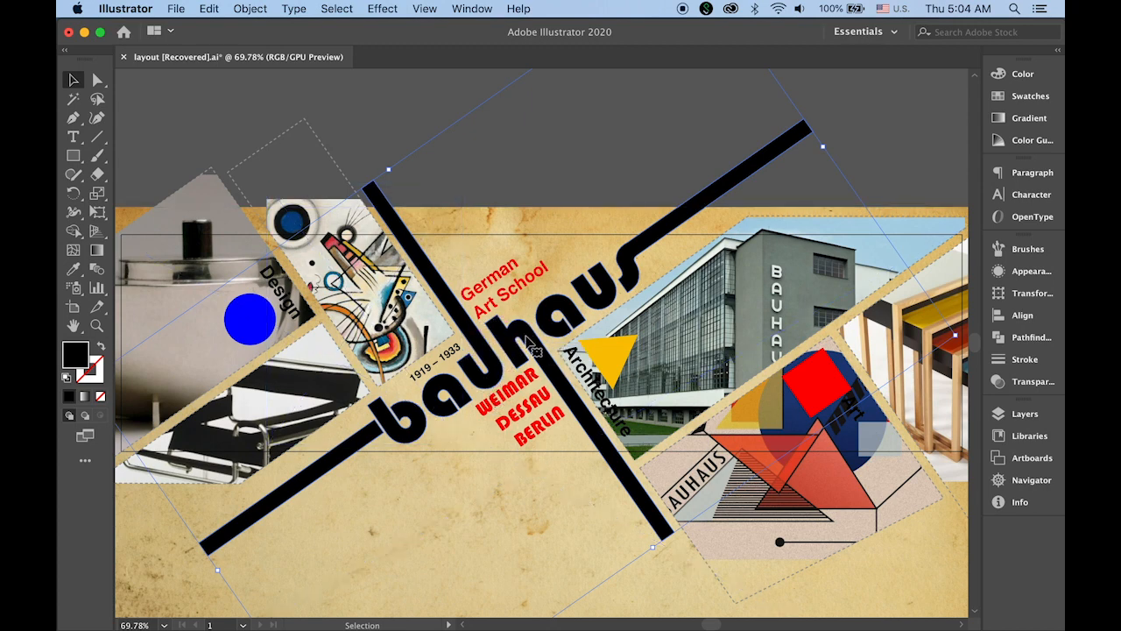
{"action": "key", "text": "a"}
{"action": "key", "text": "v"}
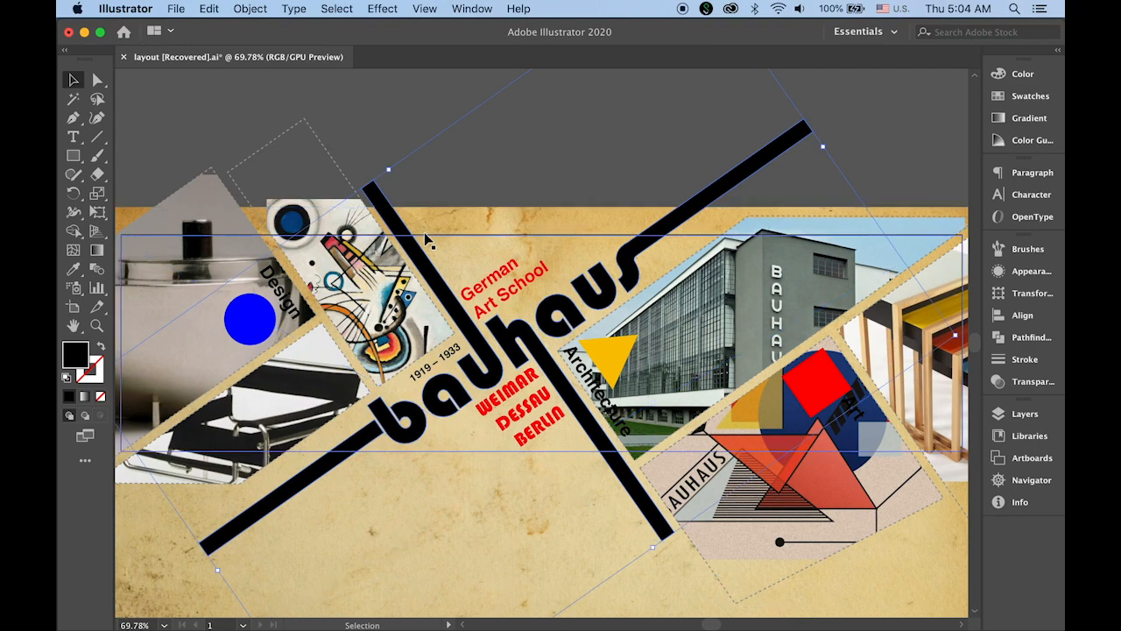
{"action": "left_click", "coordinate": [521, 614]}
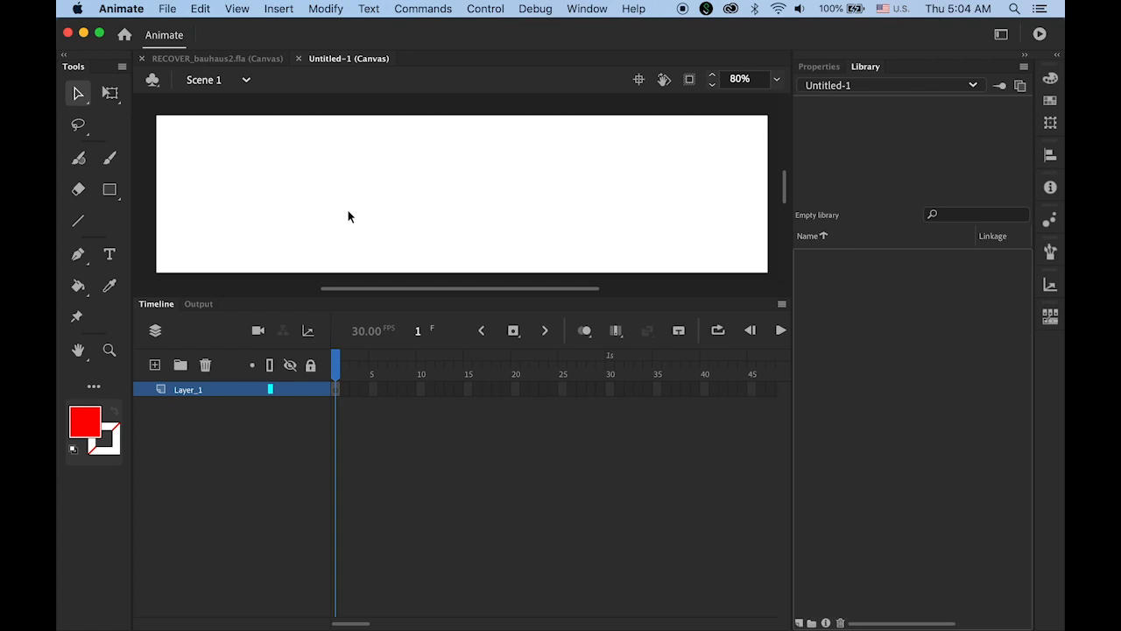
Paste the bauhaus title using the AI File Importer preferences with layers maintained, and centre it vertically on the stage.
{"action": "key", "text": "super+v"}
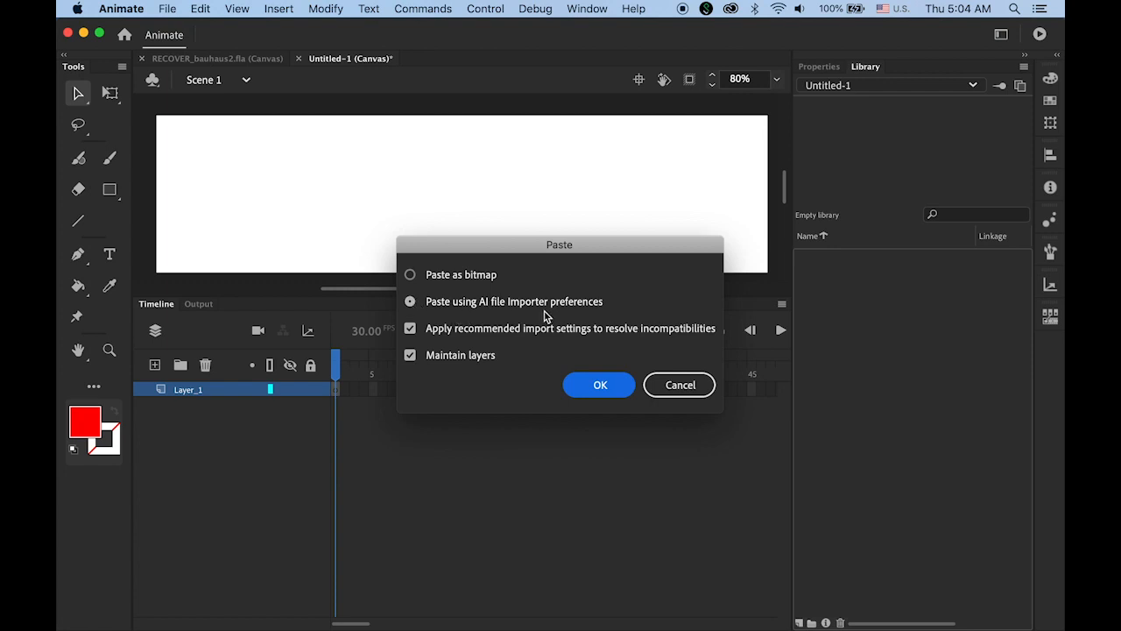
{"action": "left_click", "coordinate": [621, 390]}
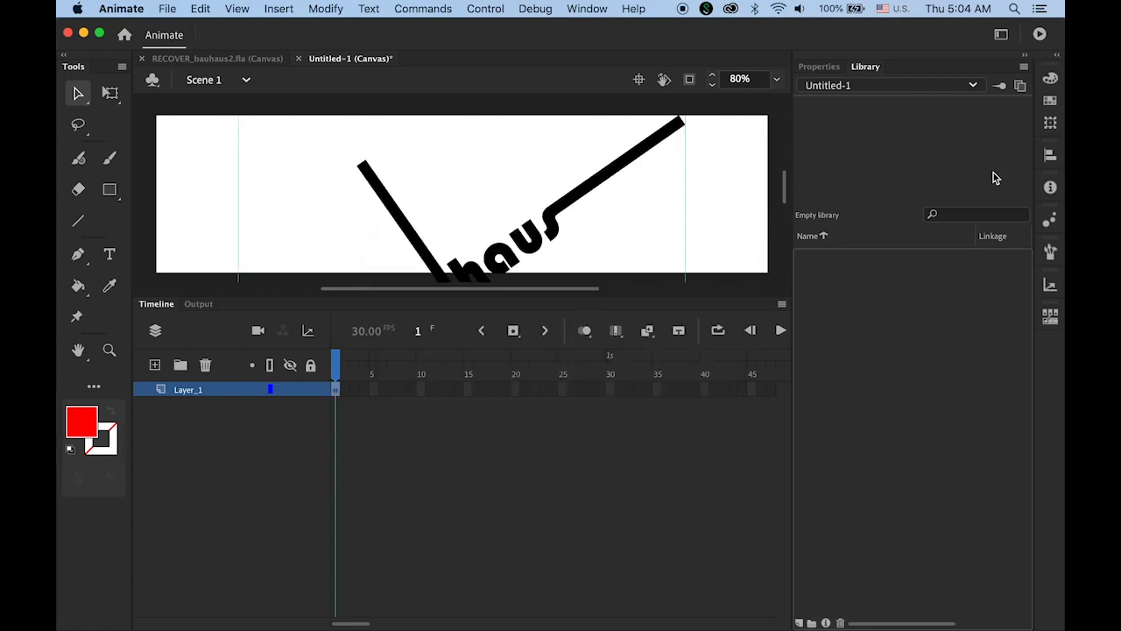
{"action": "left_click", "coordinate": [1051, 156]}
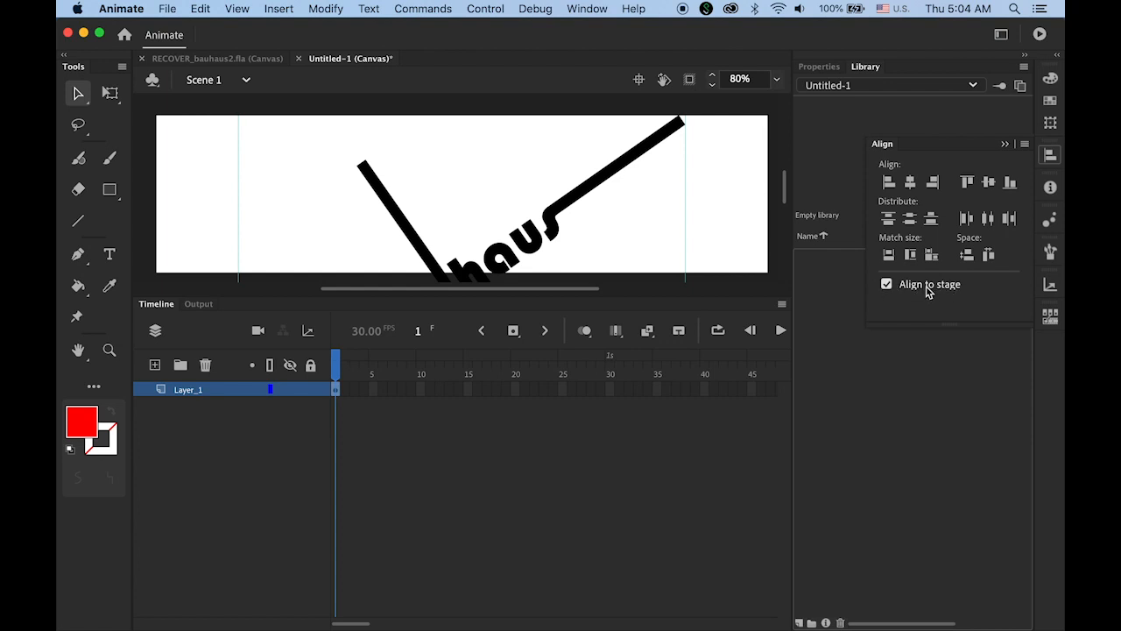
{"action": "left_click", "coordinate": [988, 182]}
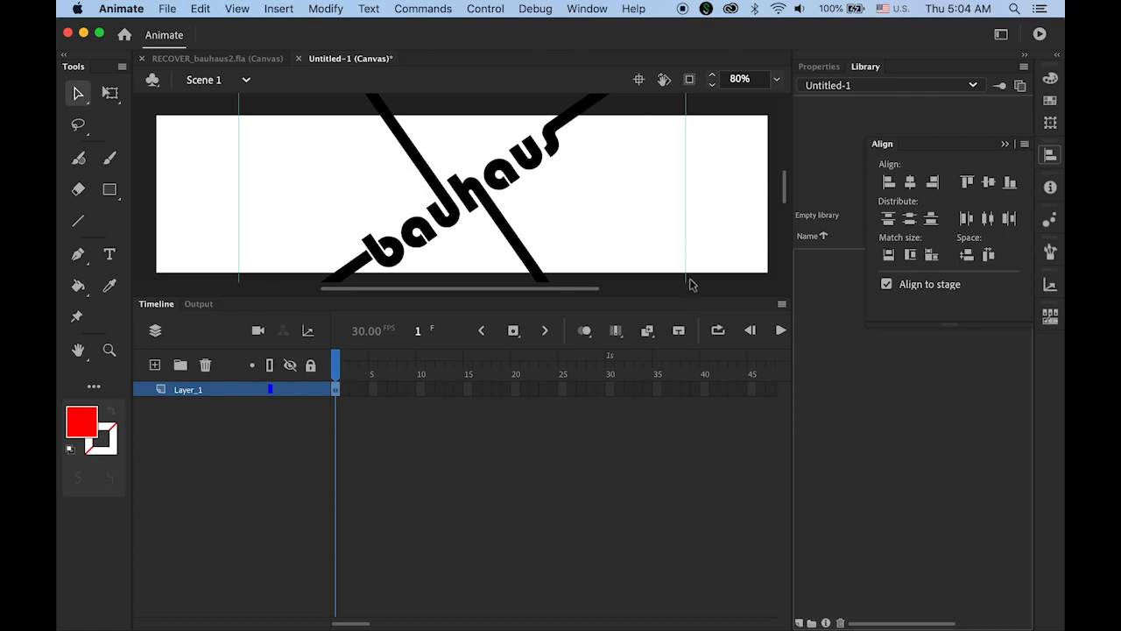
Rename the layer holding the bauhaus artwork as title.
{"action": "double_click", "coordinate": [195, 390]}
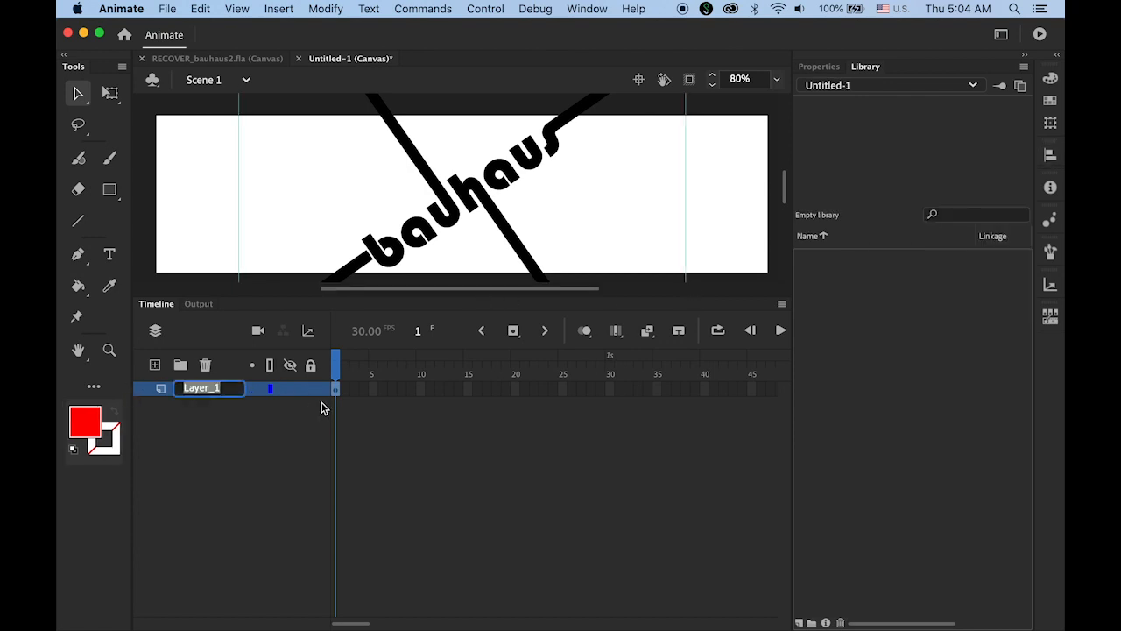
{"action": "type", "text": "title"}
{"action": "key", "text": "Return"}
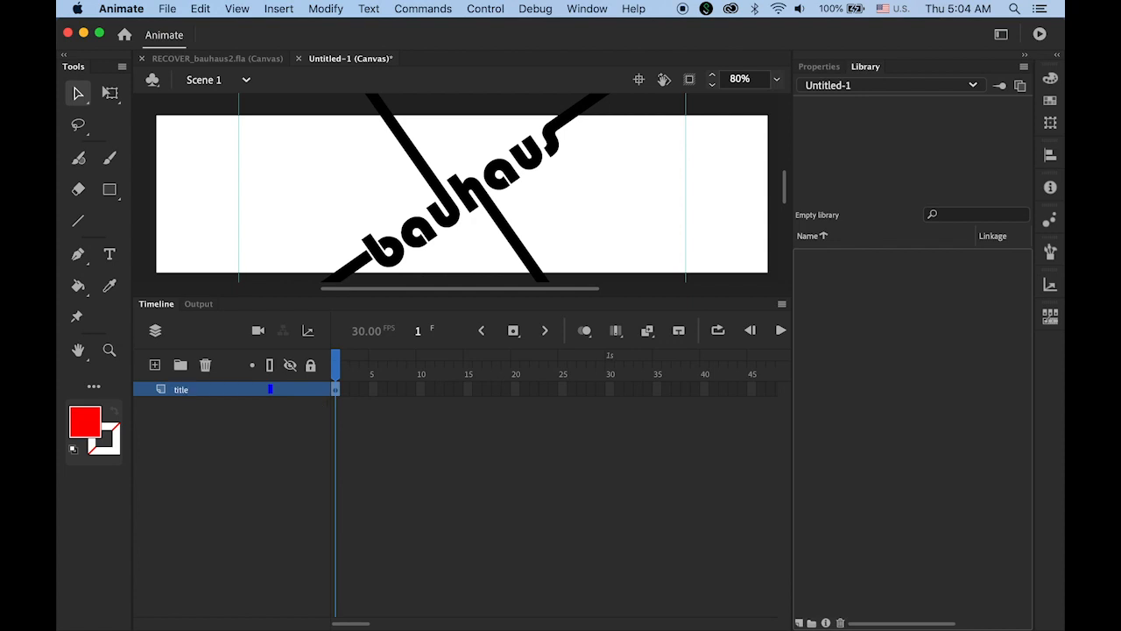
Add a new layer beneath the title layer and name it BG.
{"action": "left_click", "coordinate": [155, 366]}
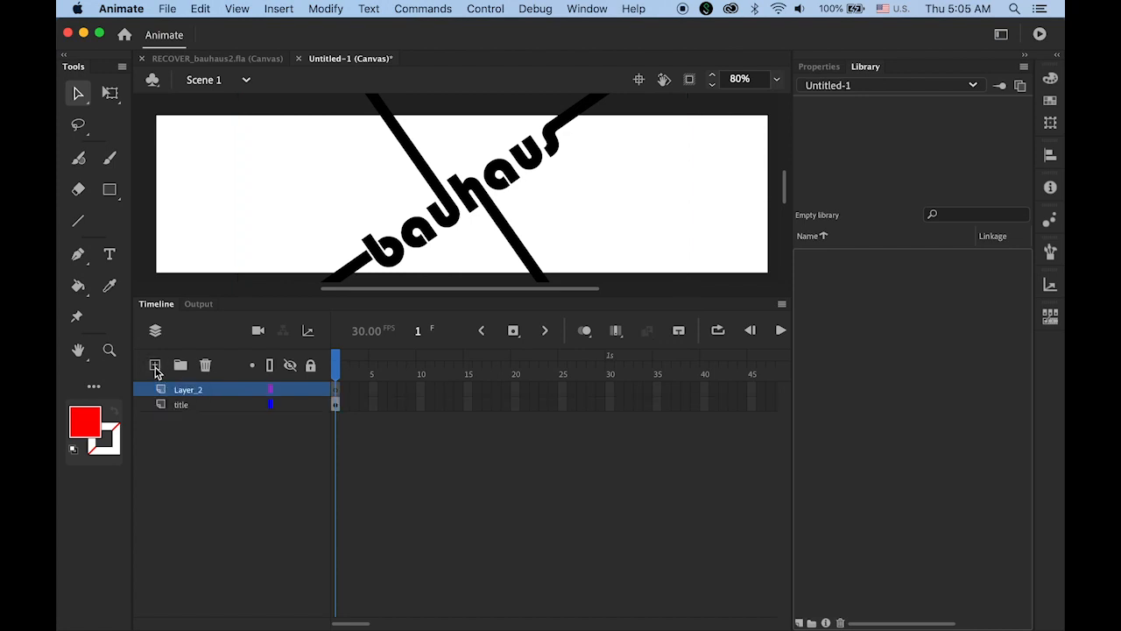
{"action": "left_click_drag", "start_coordinate": [193, 395], "coordinate": [195, 419]}
{"action": "double_click", "coordinate": [191, 405]}
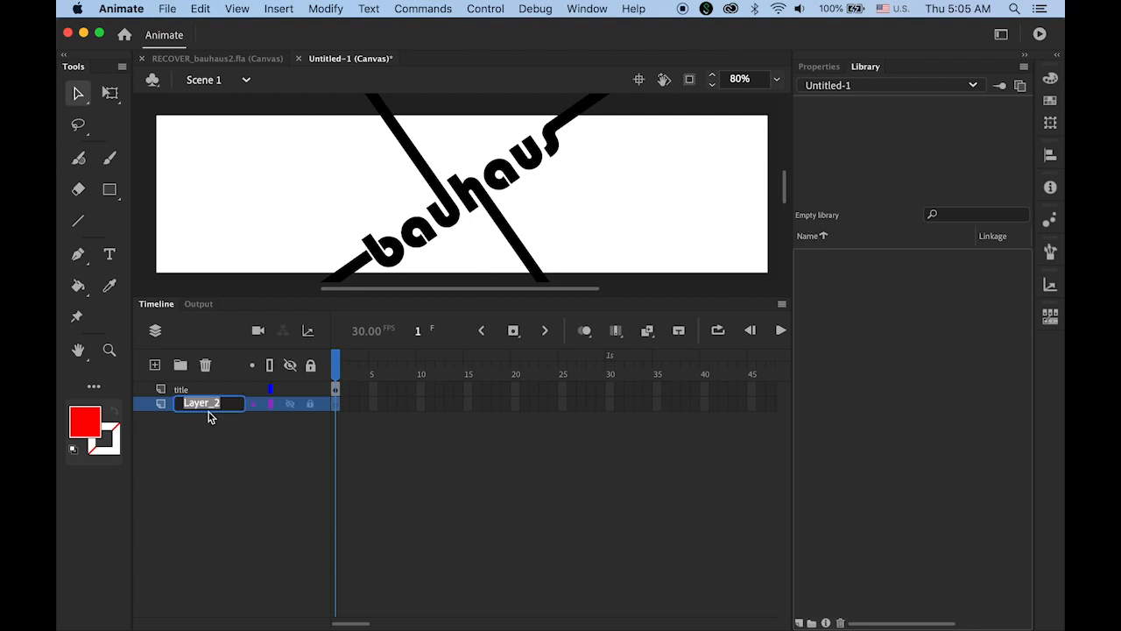
{"action": "type", "text": "BG"}
{"action": "key", "text": "Return"}
Import ws_Old_Paper_Texture_2560x1440.jpg from the Bauhaus folder to the stage on the BG layer.
{"action": "left_click", "coordinate": [170, 9]}
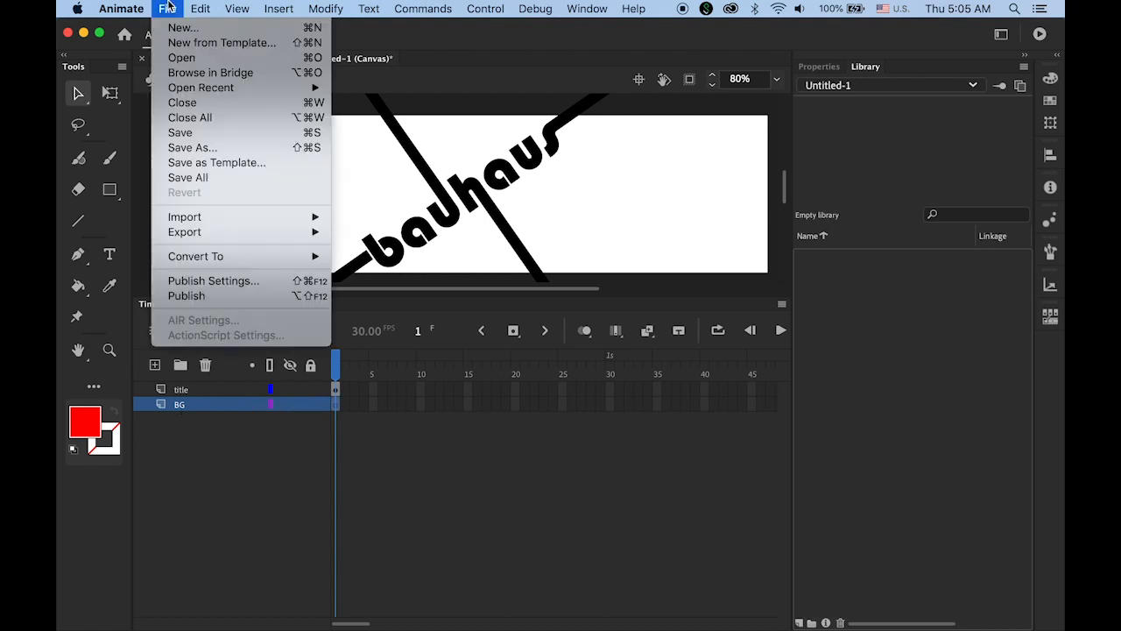
{"action": "mouse_move", "coordinate": [237, 218]}
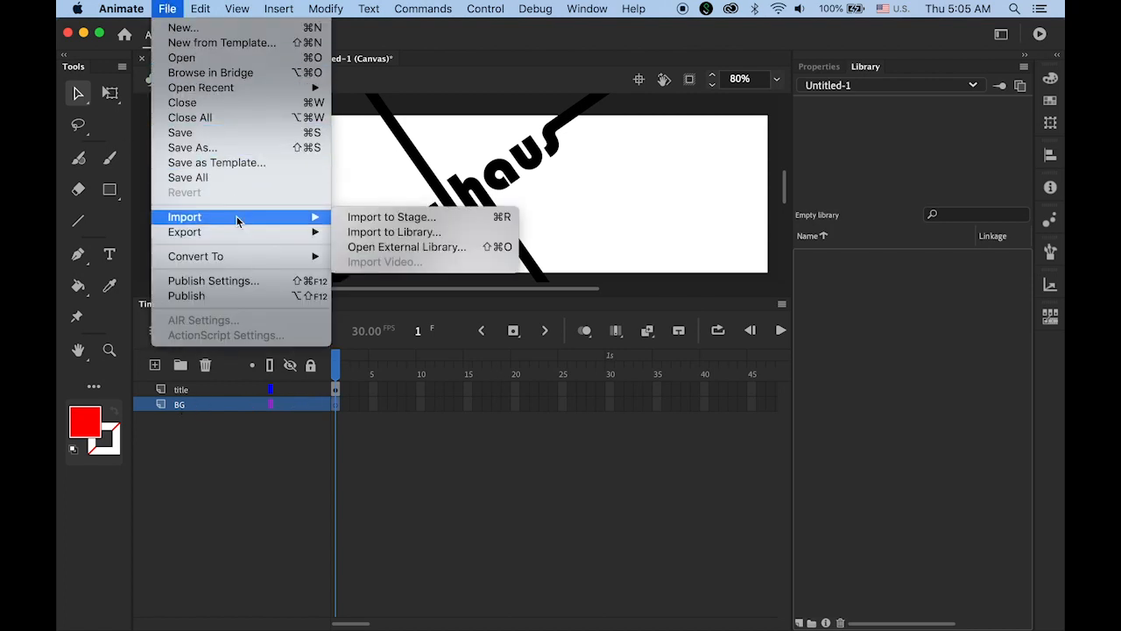
{"action": "left_click", "coordinate": [377, 219]}
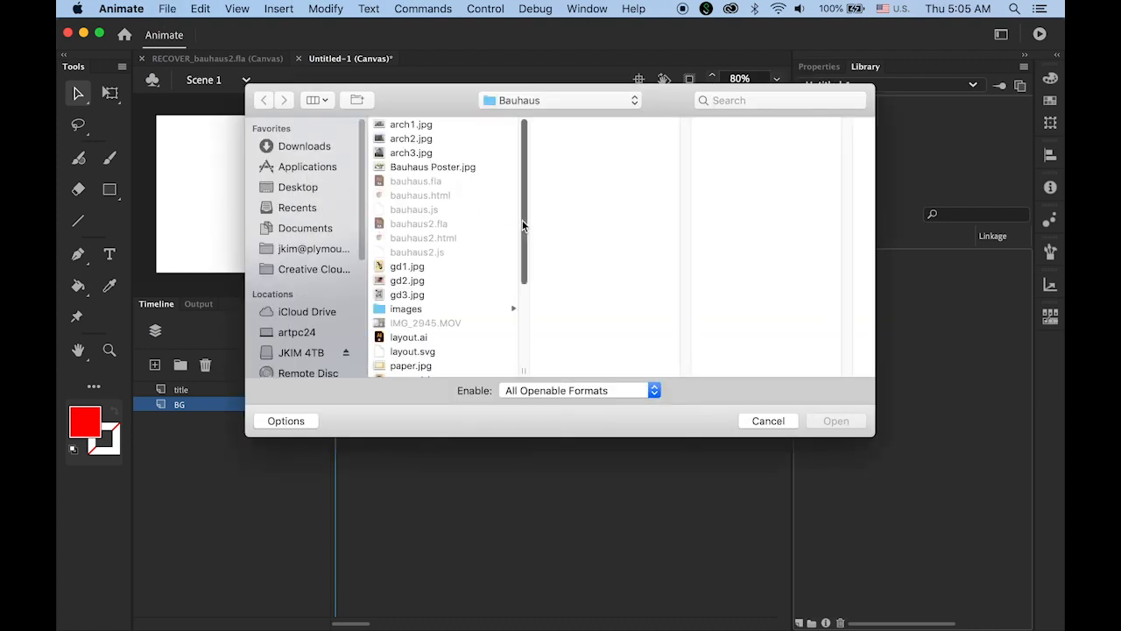
{"action": "scroll", "coordinate": [523, 233], "scroll_direction": "down", "scroll_amount": 5}
{"action": "left_click", "coordinate": [410, 368]}
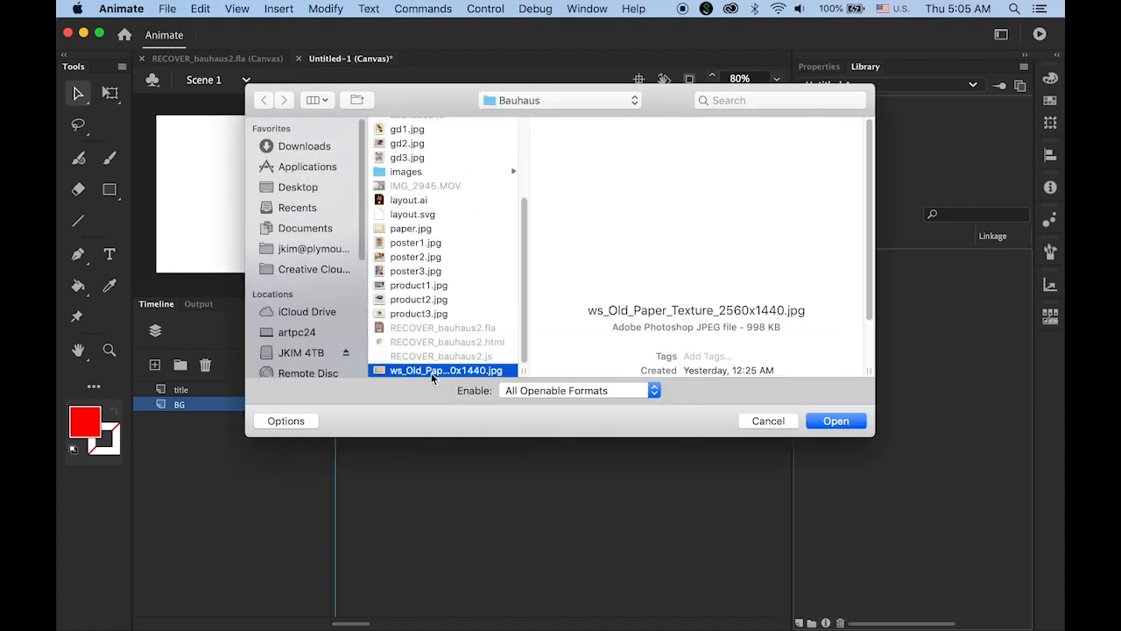
{"action": "left_click", "coordinate": [846, 426]}
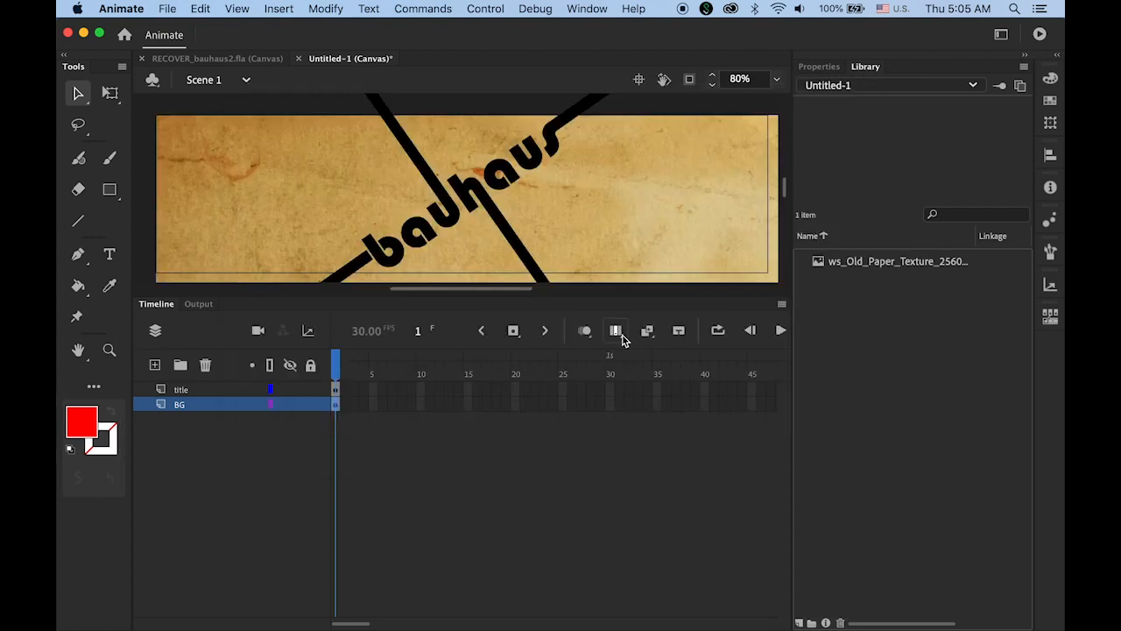
Scale the paper texture down proportionally with Free Transform and position it over the stage so it matches the stage's width.
{"action": "left_click", "coordinate": [648, 222], "text": "alt+super"}
{"action": "left_click", "coordinate": [527, 231], "text": "alt+super"}
{"action": "left_click_drag", "start_coordinate": [476, 232], "coordinate": [438, 187]}
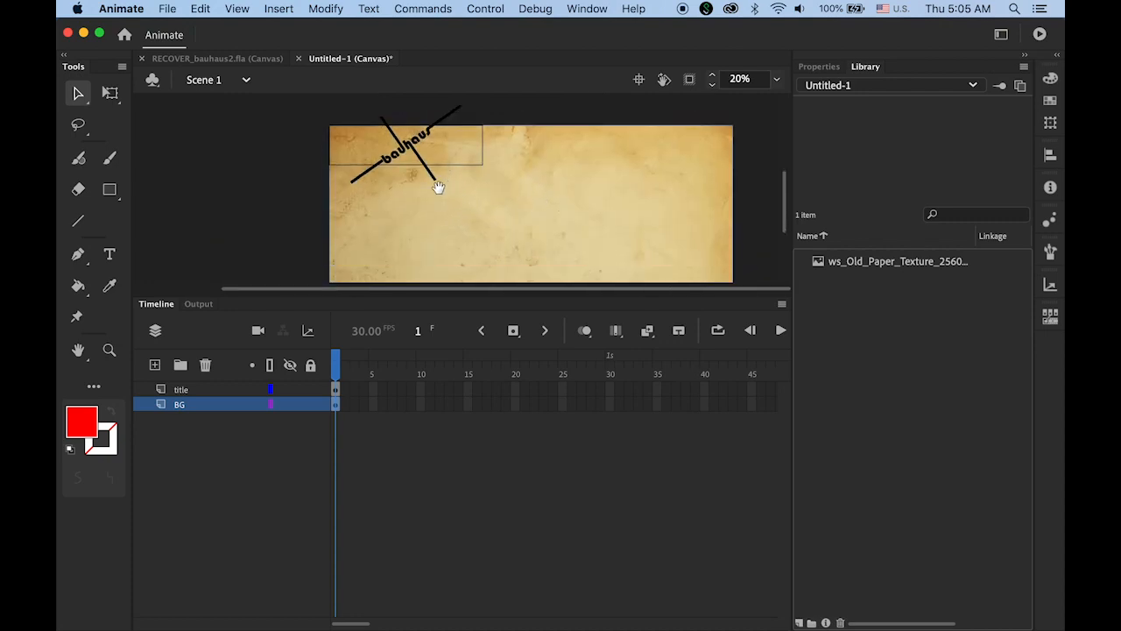
{"action": "left_click", "coordinate": [109, 92]}
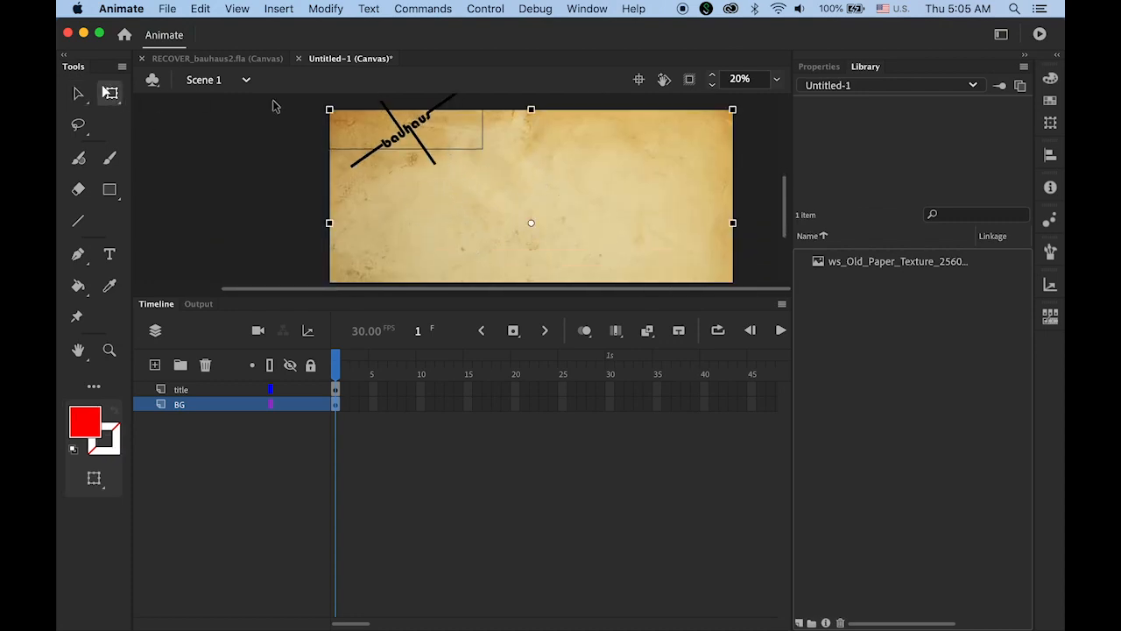
{"action": "left_click_drag", "start_coordinate": [733, 109], "coordinate": [620, 142]}
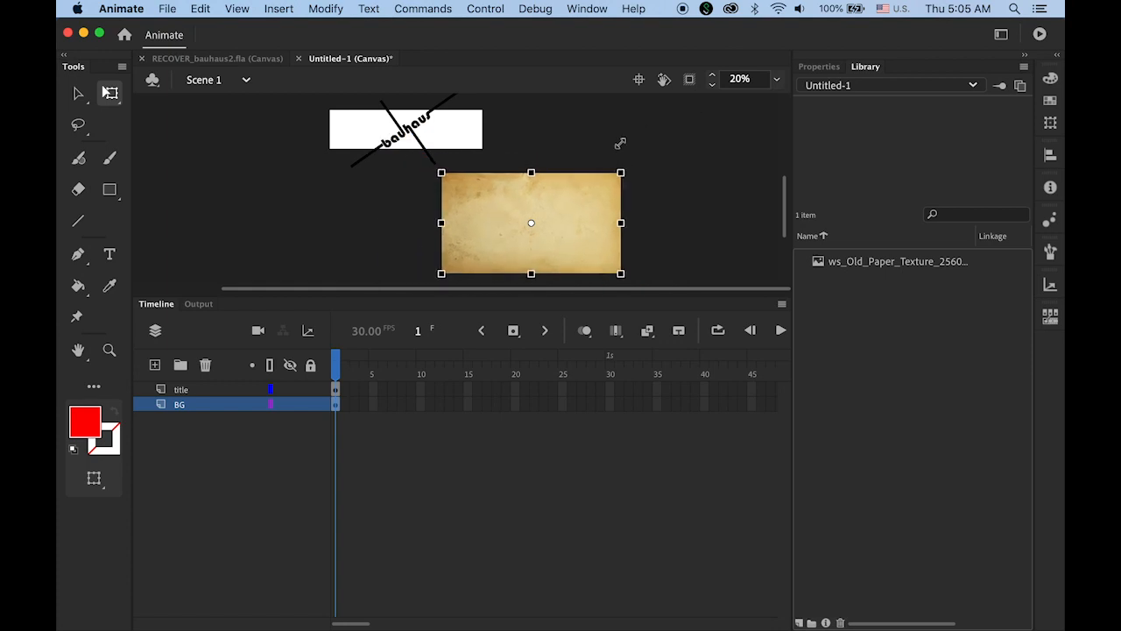
{"action": "left_click_drag", "start_coordinate": [584, 225], "coordinate": [464, 155]}
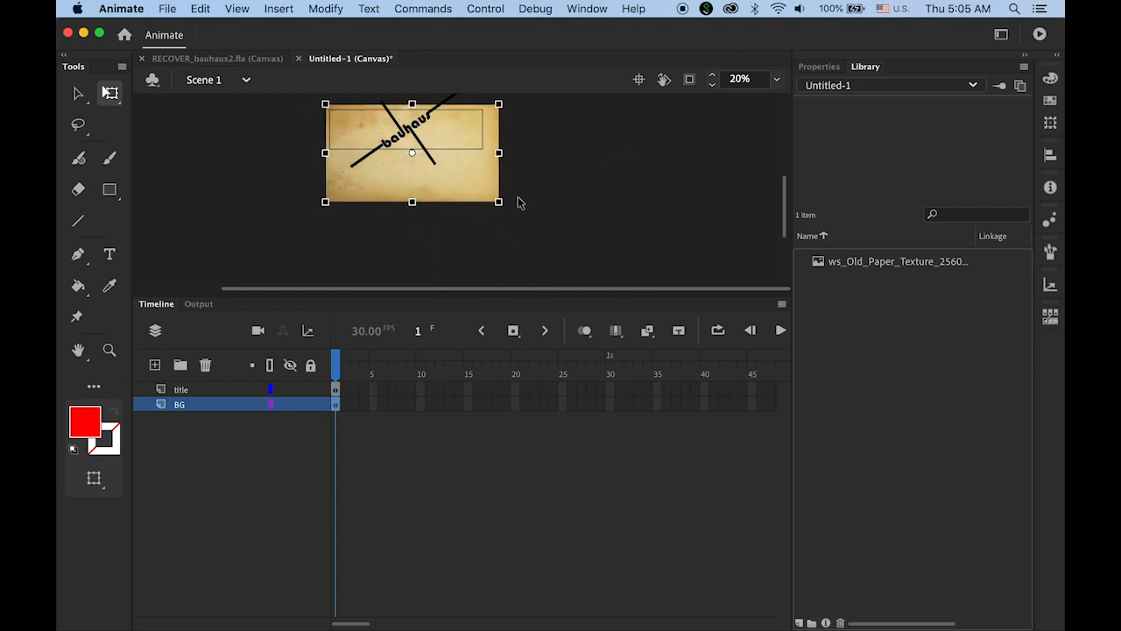
{"action": "left_click_drag", "start_coordinate": [498, 202], "coordinate": [454, 179]}
{"action": "key", "text": "Left"}
{"action": "key", "text": "Left"}
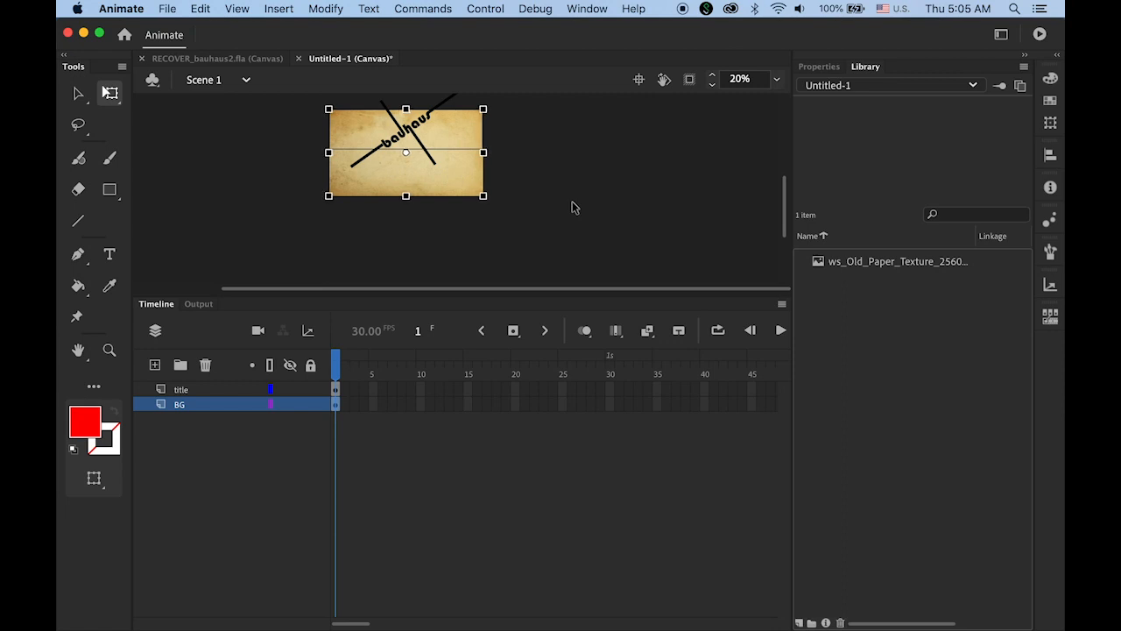
Nudge the paper texture on the BG layer up slightly so it covers the stage's upper edge.
{"action": "key", "text": "Up"}
{"action": "key", "text": "Up"}
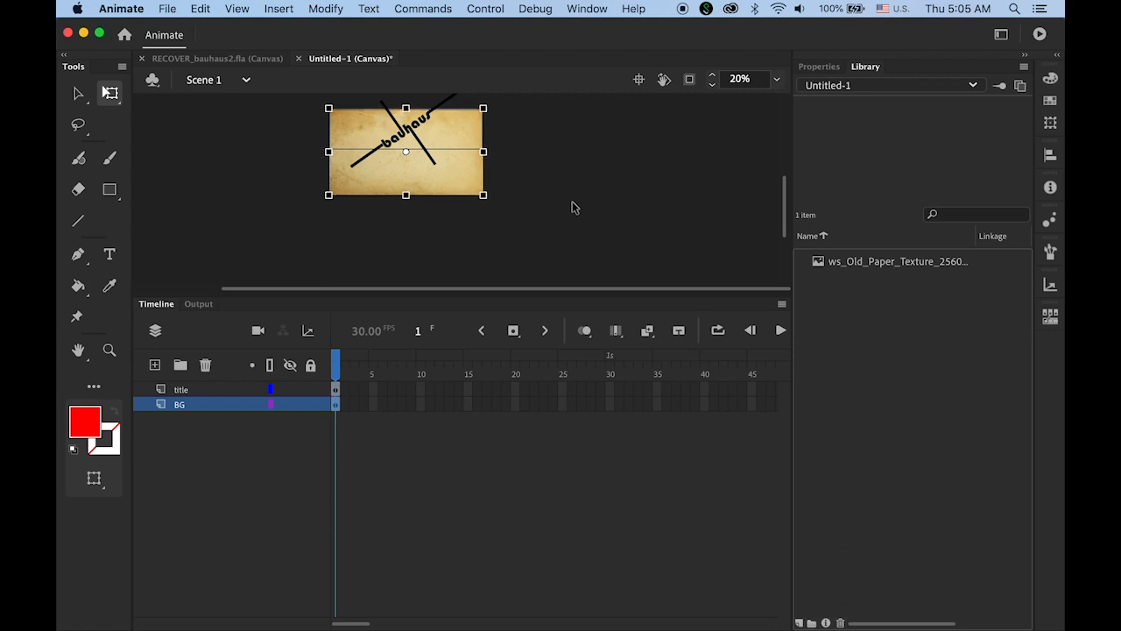
{"action": "double_click", "coordinate": [78, 351]}
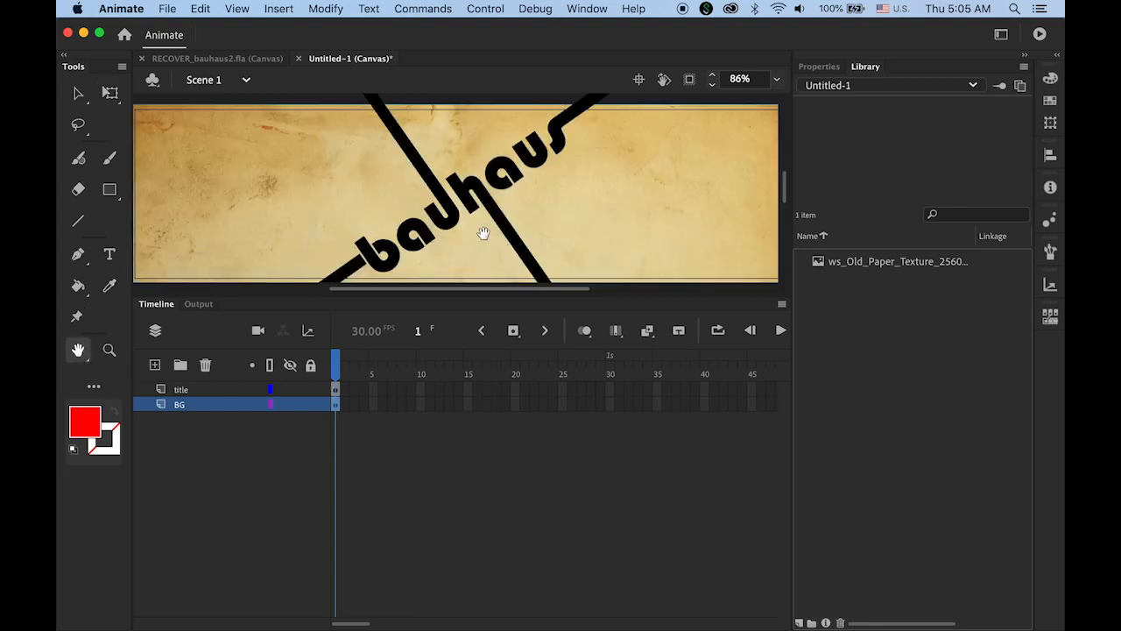
{"action": "mouse_move", "coordinate": [482, 235]}
{"action": "left_mouse_down"}
{"action": "mouse_move", "coordinate": [449, 231]}
{"action": "mouse_move", "coordinate": [492, 238]}
{"action": "left_mouse_up"}
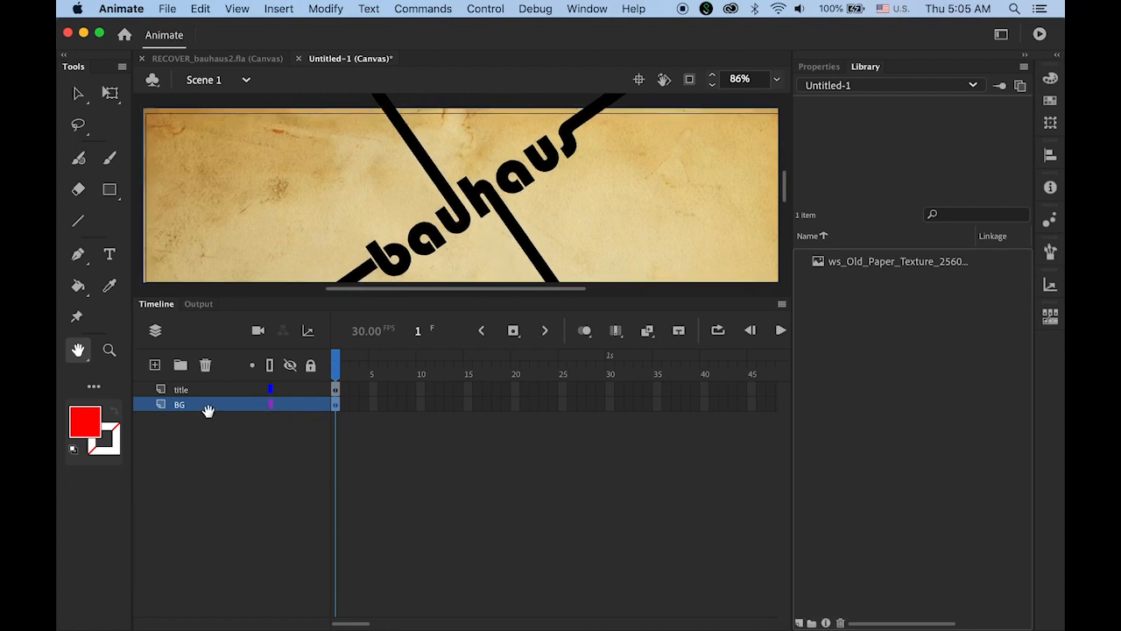
{"action": "key", "text": "v"}
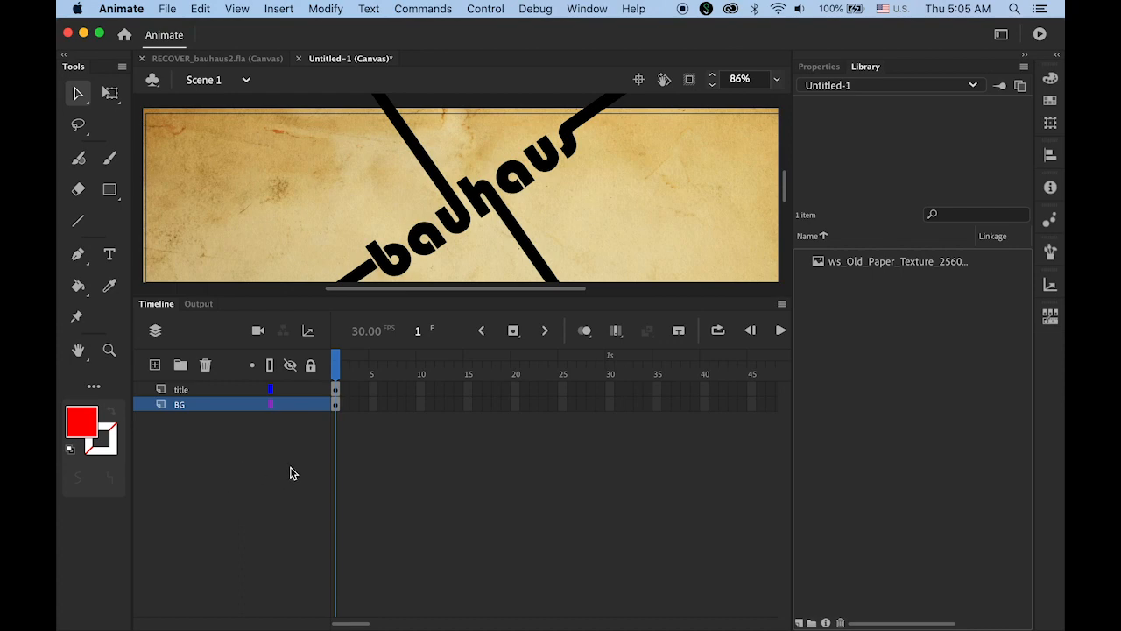
Switch to the Illustrator layout, select all the masked photos and artwork images around the bauhaus title, and copy them.
{"action": "left_click", "coordinate": [204, 392]}
{"action": "mouse_move", "coordinate": [495, 623]}
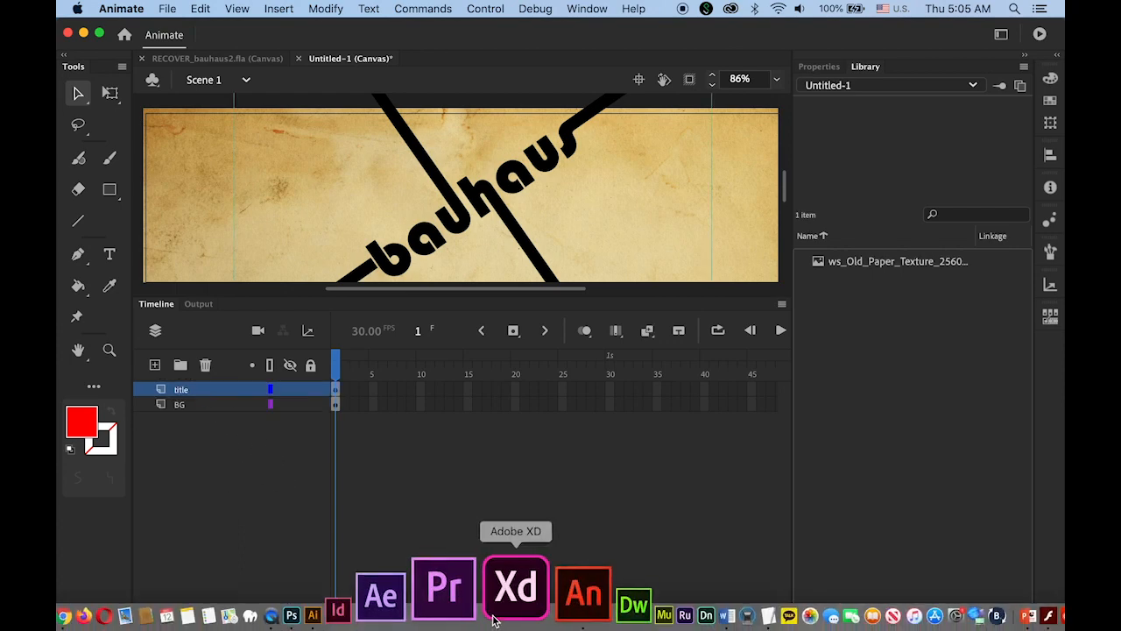
{"action": "left_click", "coordinate": [420, 608]}
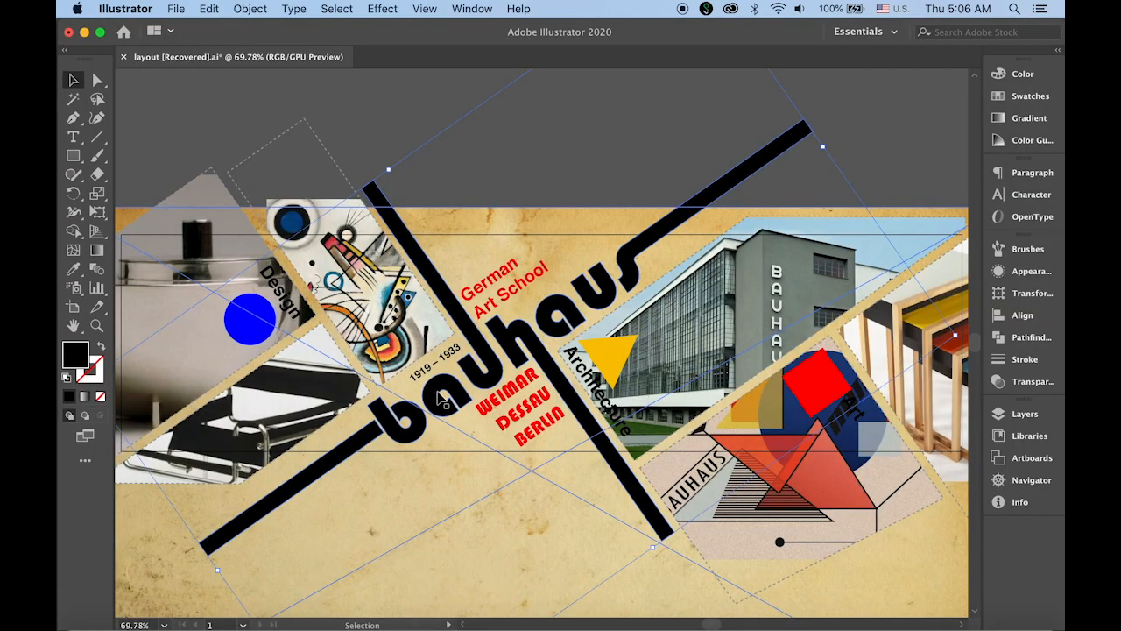
{"action": "left_click", "coordinate": [178, 219]}
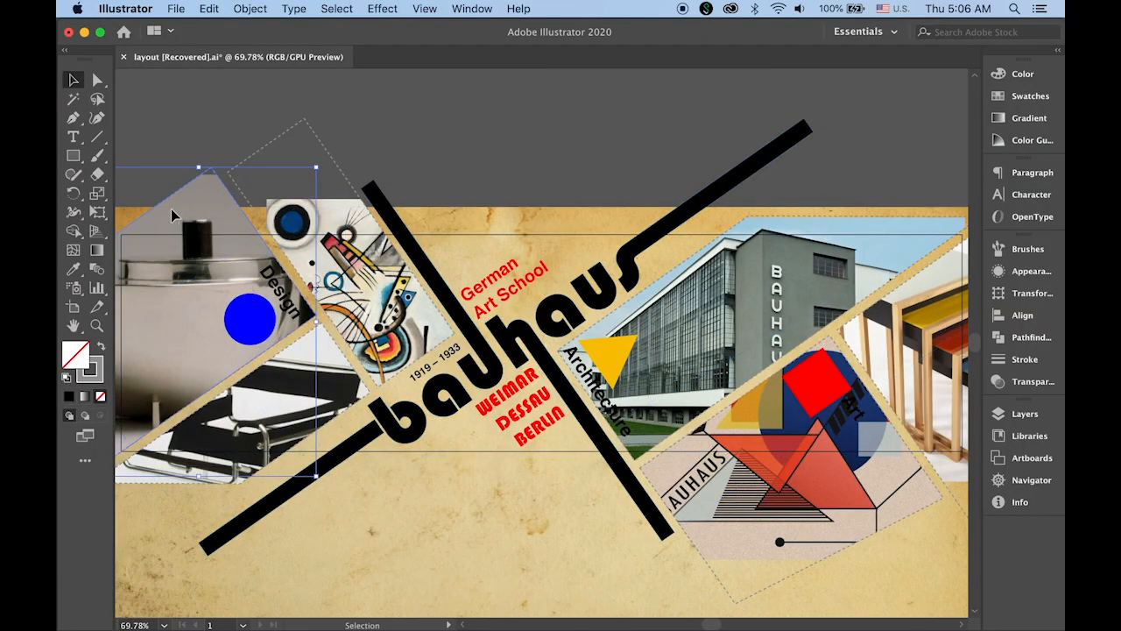
{"action": "left_click", "coordinate": [386, 256], "text": "shift"}
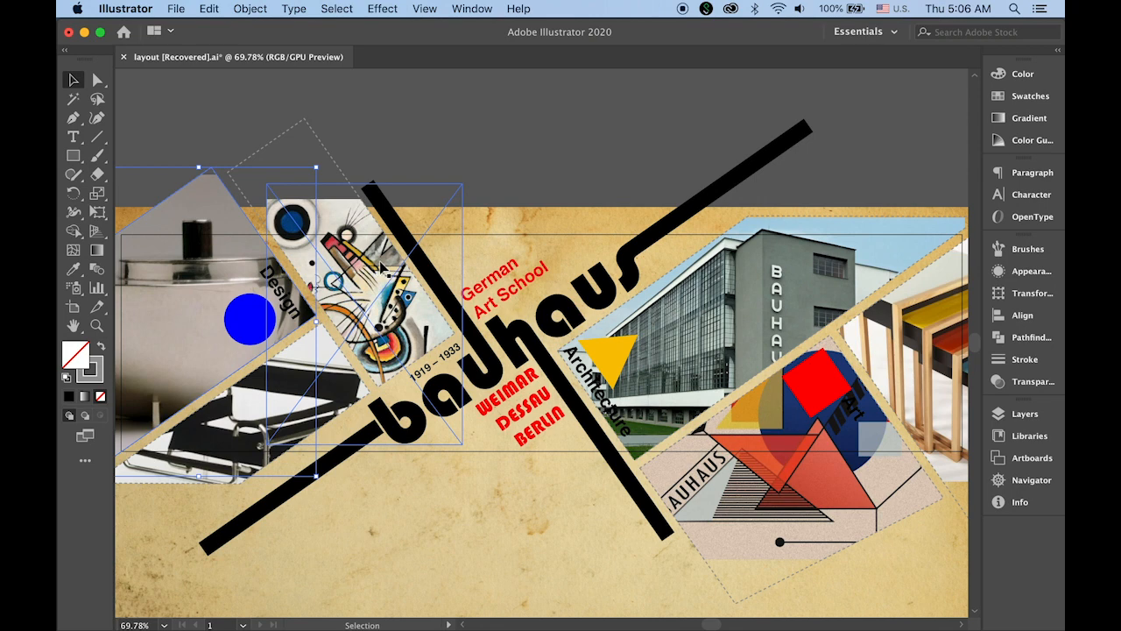
{"action": "left_click", "coordinate": [383, 267], "text": "shift"}
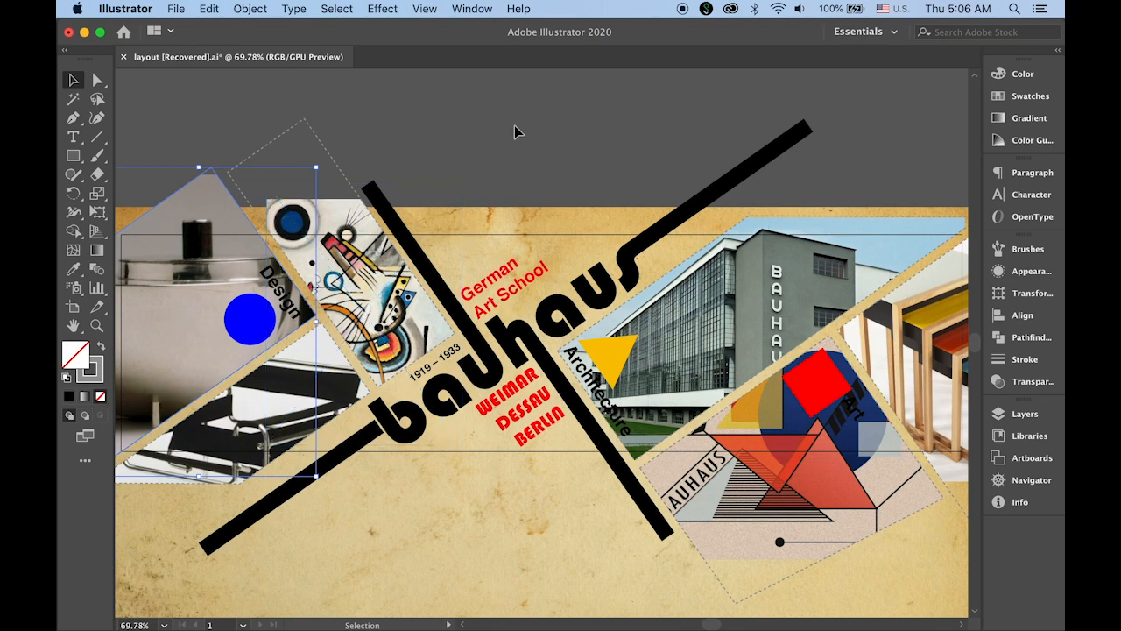
{"action": "left_click", "coordinate": [346, 205], "text": "shift"}
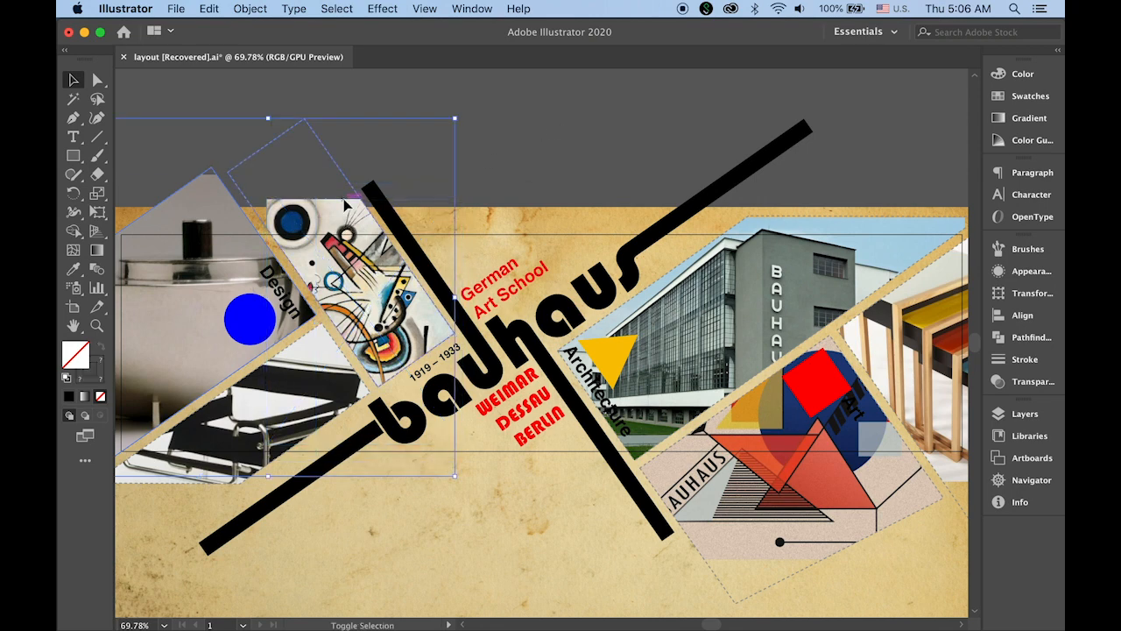
{"action": "left_click", "coordinate": [686, 331], "text": "shift"}
{"action": "left_click", "coordinate": [902, 340], "text": "shift"}
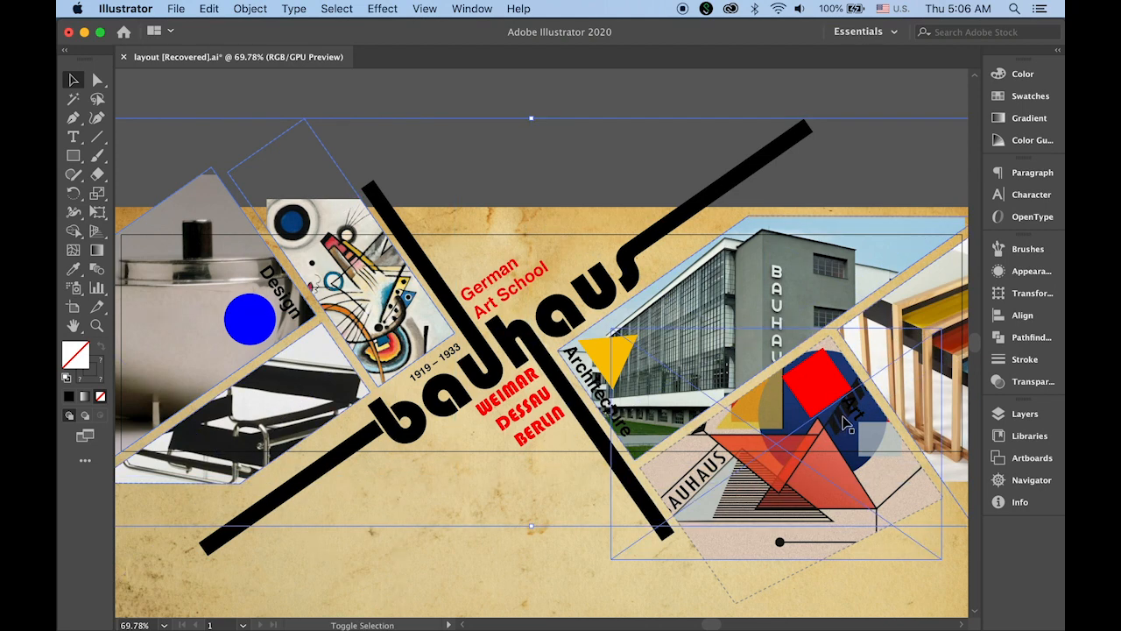
{"action": "left_click", "coordinate": [843, 412], "text": "shift"}
{"action": "key", "text": "a"}
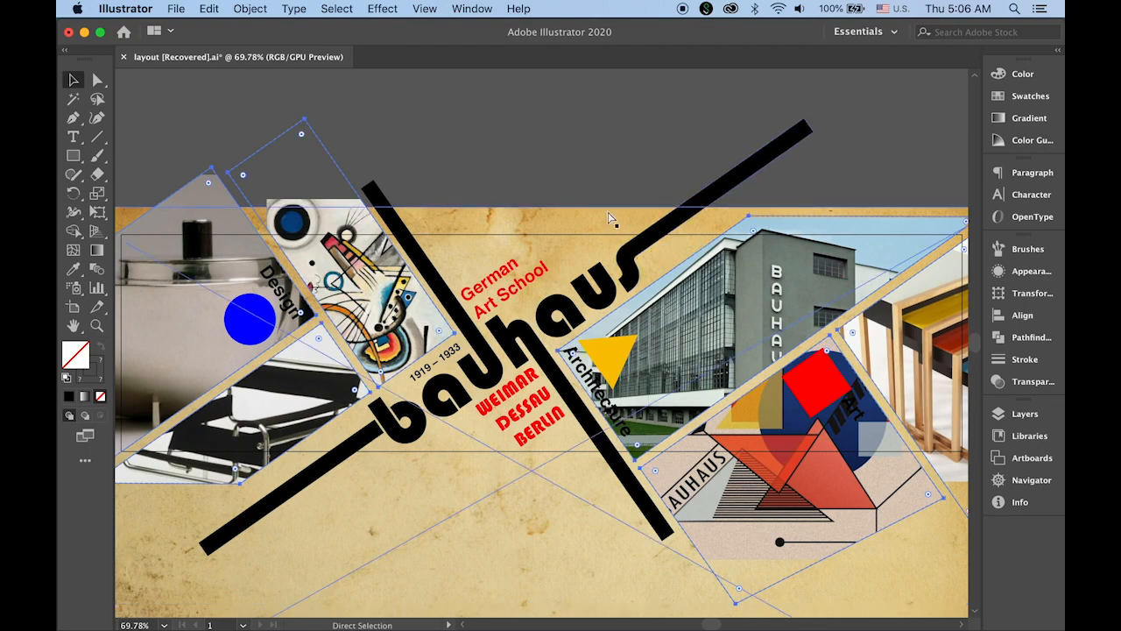
{"action": "key", "text": "super+c"}
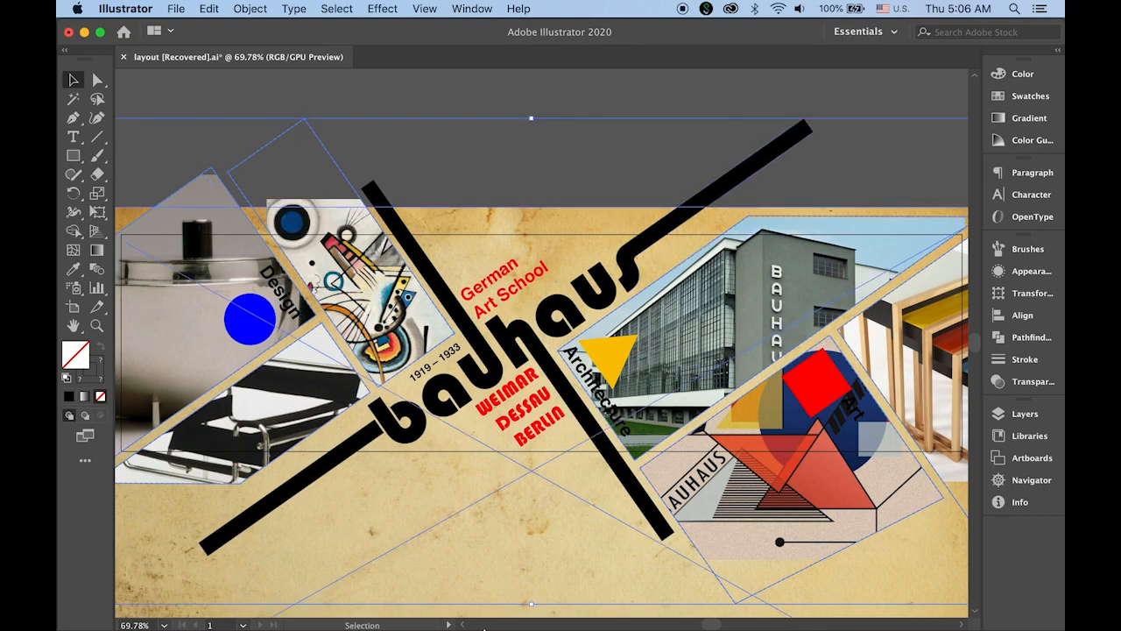
Switch back to Animate, add a layer above title, and paste the images there using the AI file importer preferences with layers maintained.
{"action": "mouse_move", "coordinate": [490, 625]}
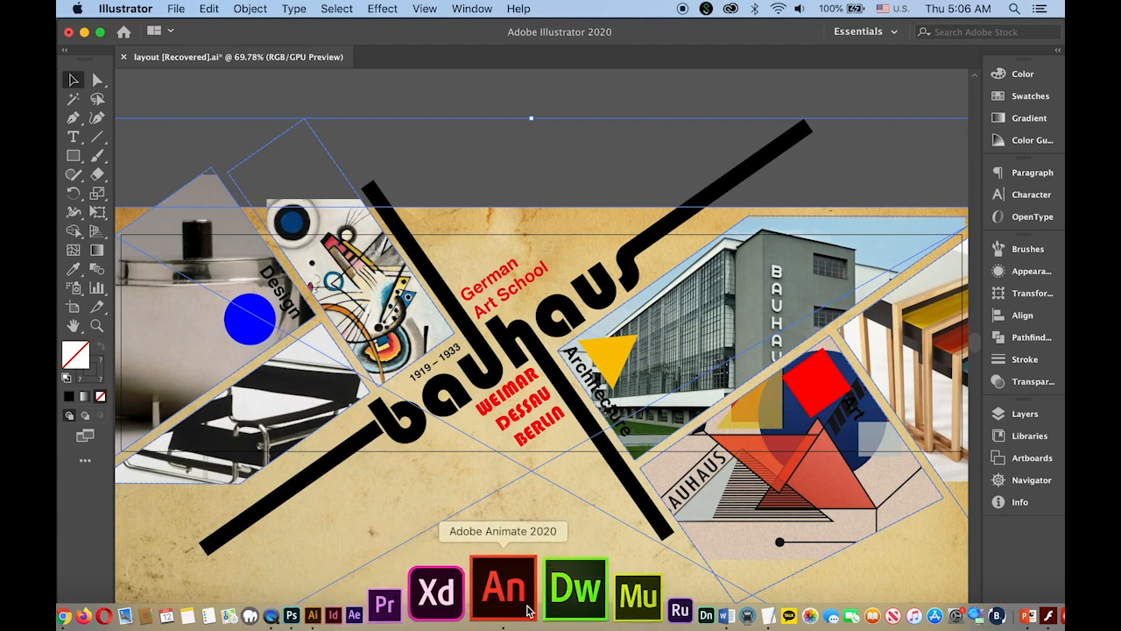
{"action": "left_click", "coordinate": [527, 609]}
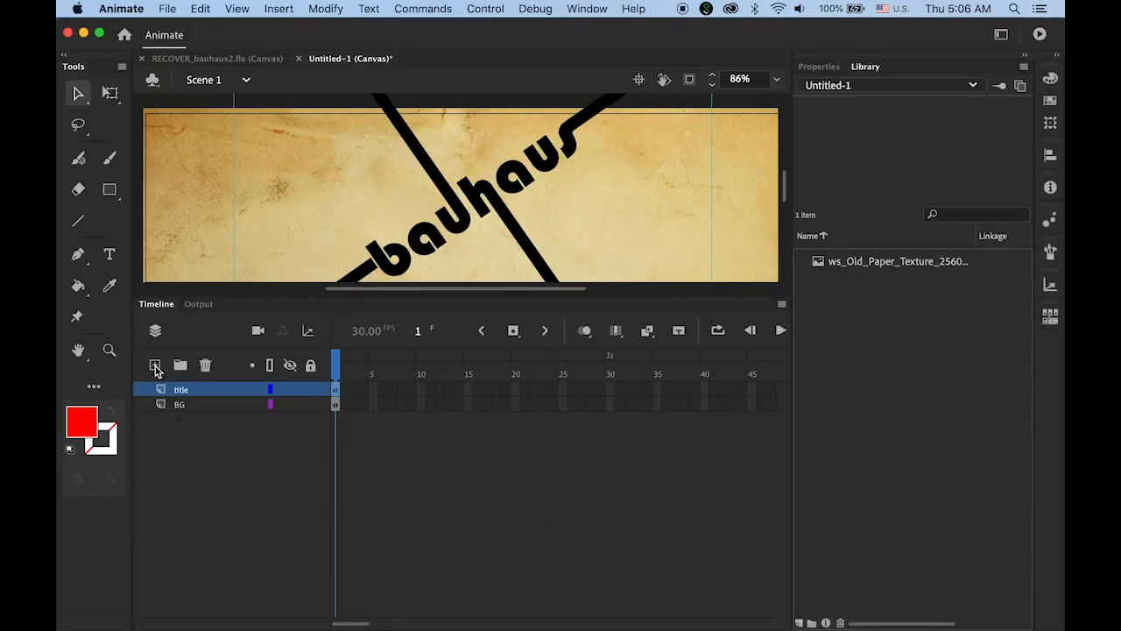
{"action": "left_click", "coordinate": [156, 366]}
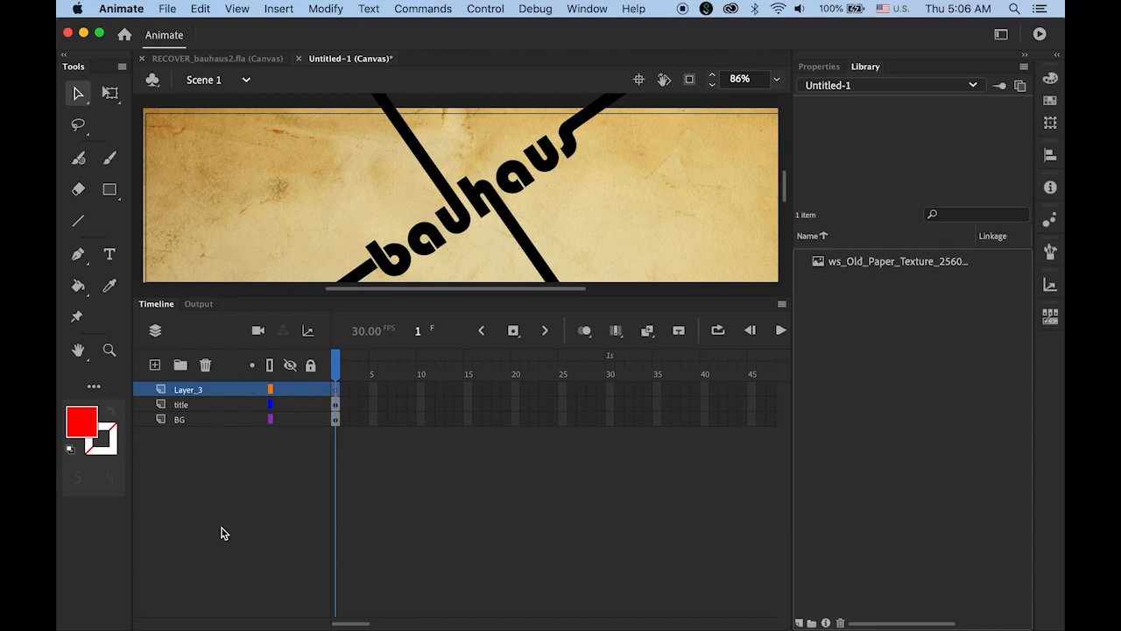
{"action": "key", "text": "super+v"}
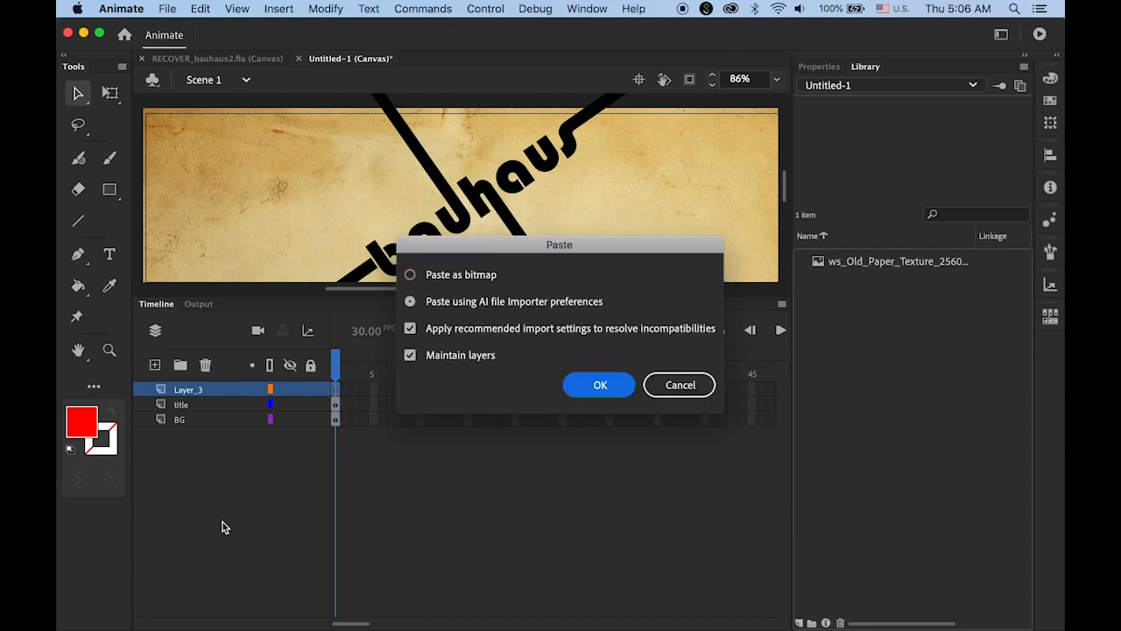
{"action": "left_click", "coordinate": [433, 303]}
{"action": "key", "text": "Return"}
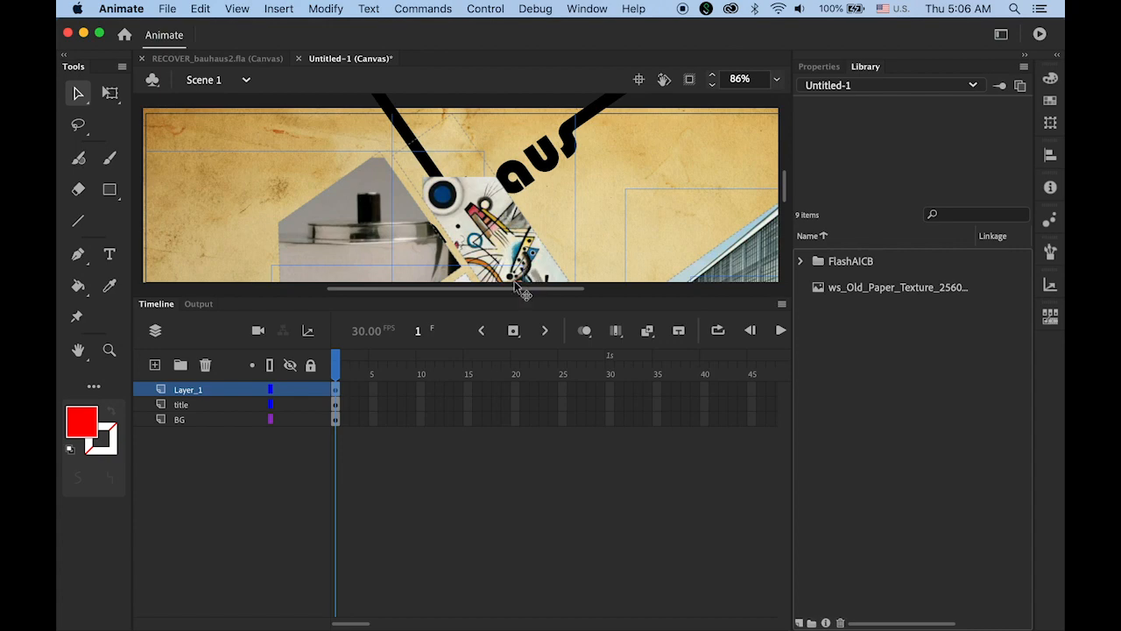
Enlarge the stage view area and move the pasted images together so they line up with the bauhaus title and stage.
{"action": "left_click_drag", "start_coordinate": [516, 299], "coordinate": [521, 394]}
{"action": "left_click_drag", "start_coordinate": [541, 307], "coordinate": [401, 219]}
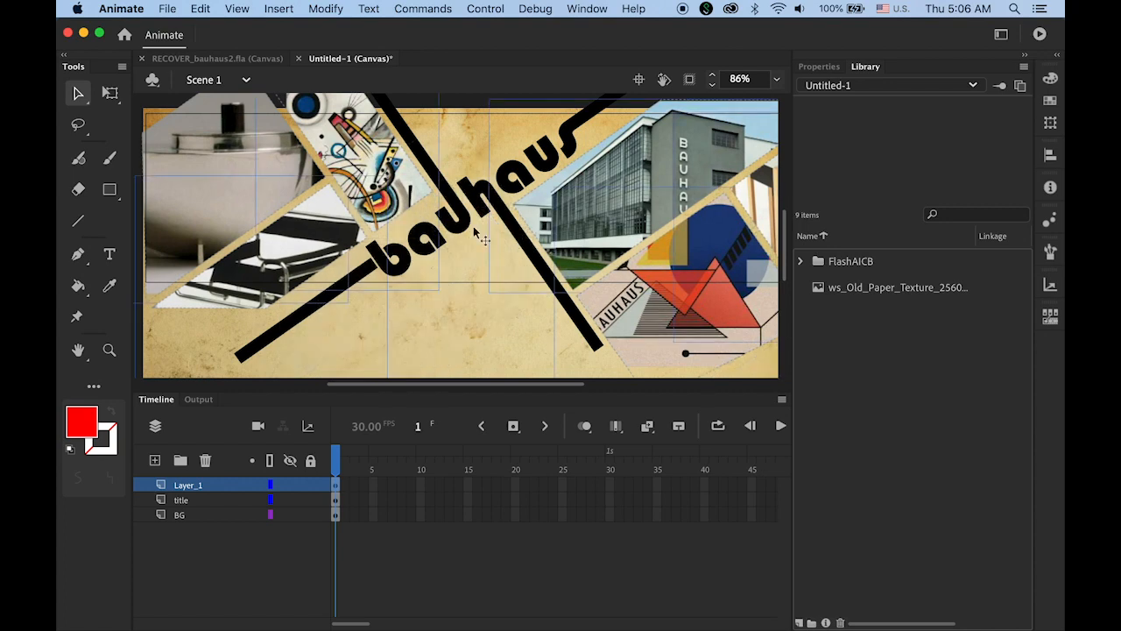
{"action": "key", "text": "Left"}
{"action": "key", "text": "Left"}
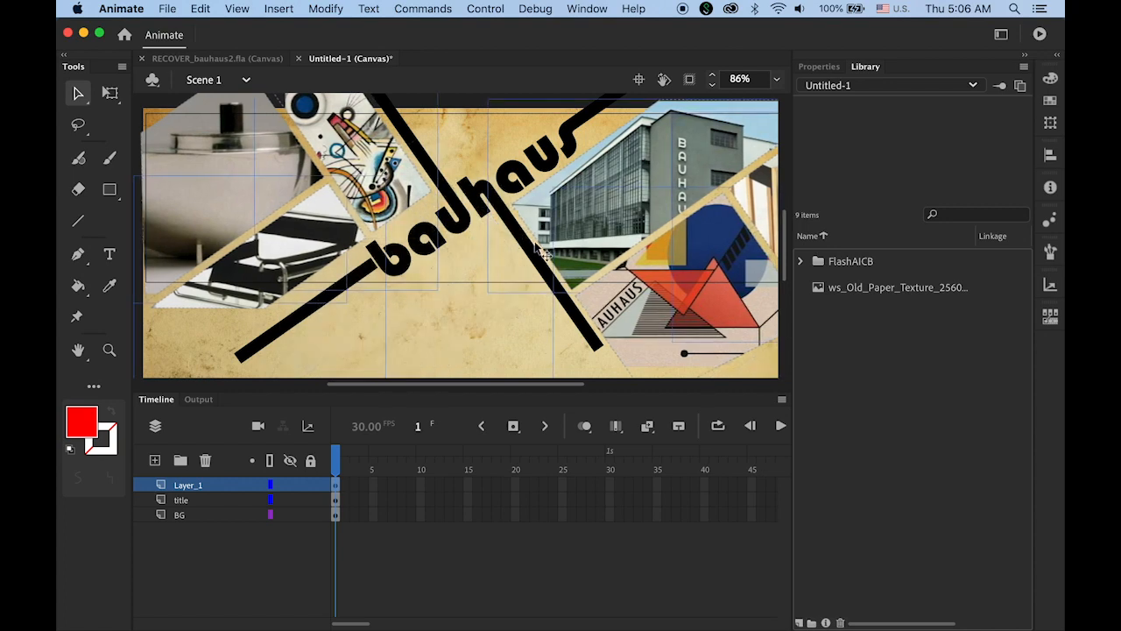
{"action": "key", "text": "Right"}
{"action": "key", "text": "Right"}
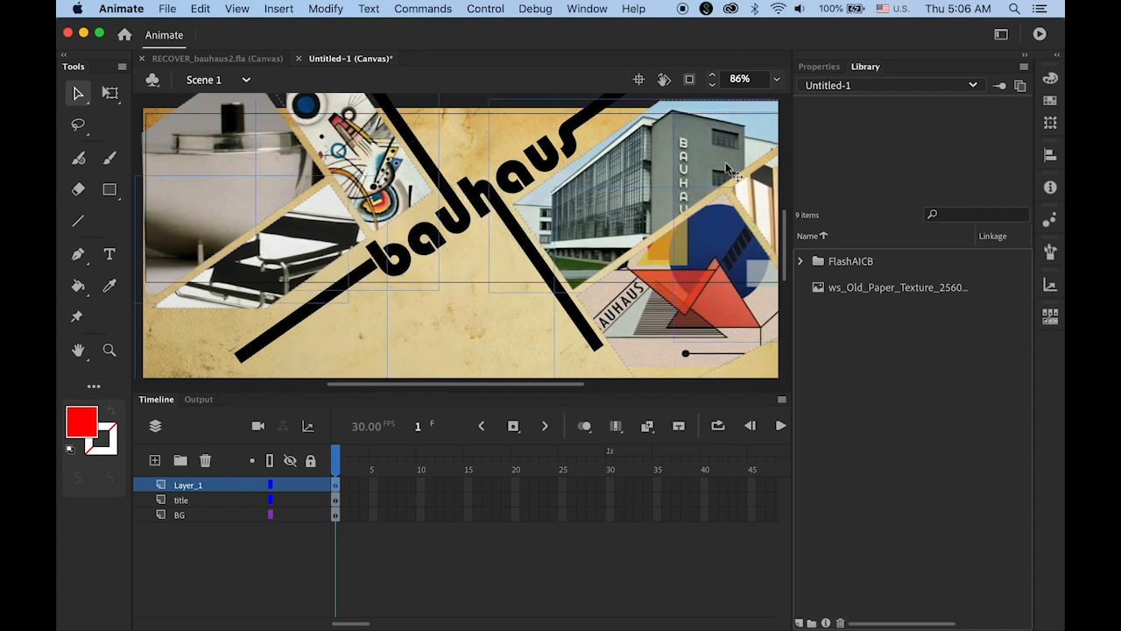
{"action": "left_click", "coordinate": [455, 103]}
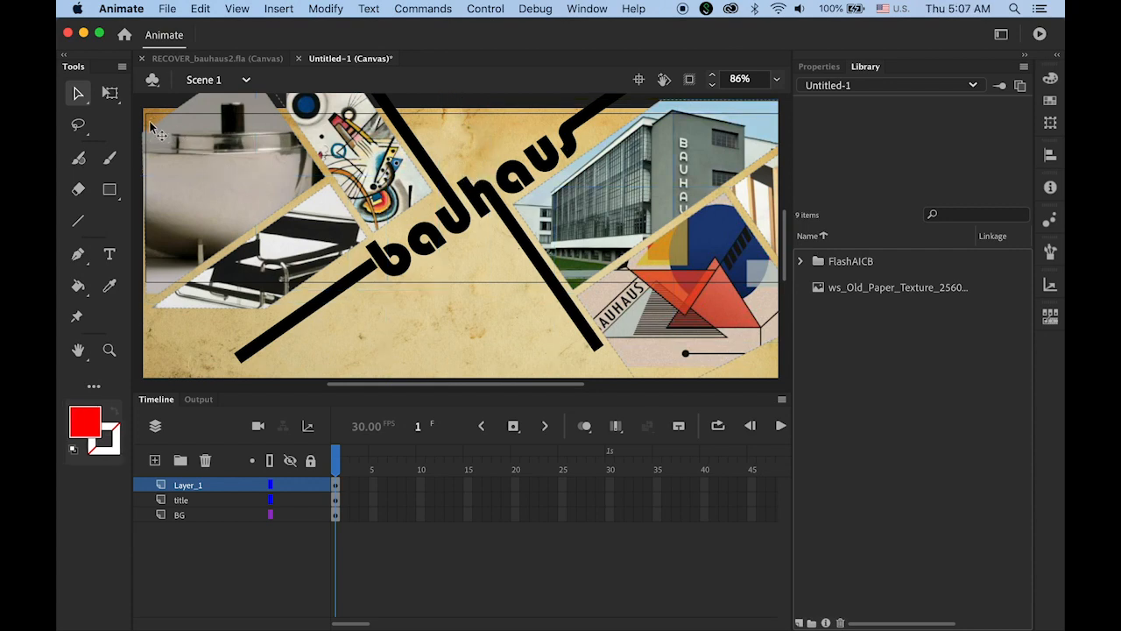
Enlarge the metal pot photo with Free Transform, shift it past the stage's left edge, and check the other images against the stage.
{"action": "left_click_drag", "start_coordinate": [273, 218], "coordinate": [403, 258]}
{"action": "left_click", "coordinate": [337, 203]}
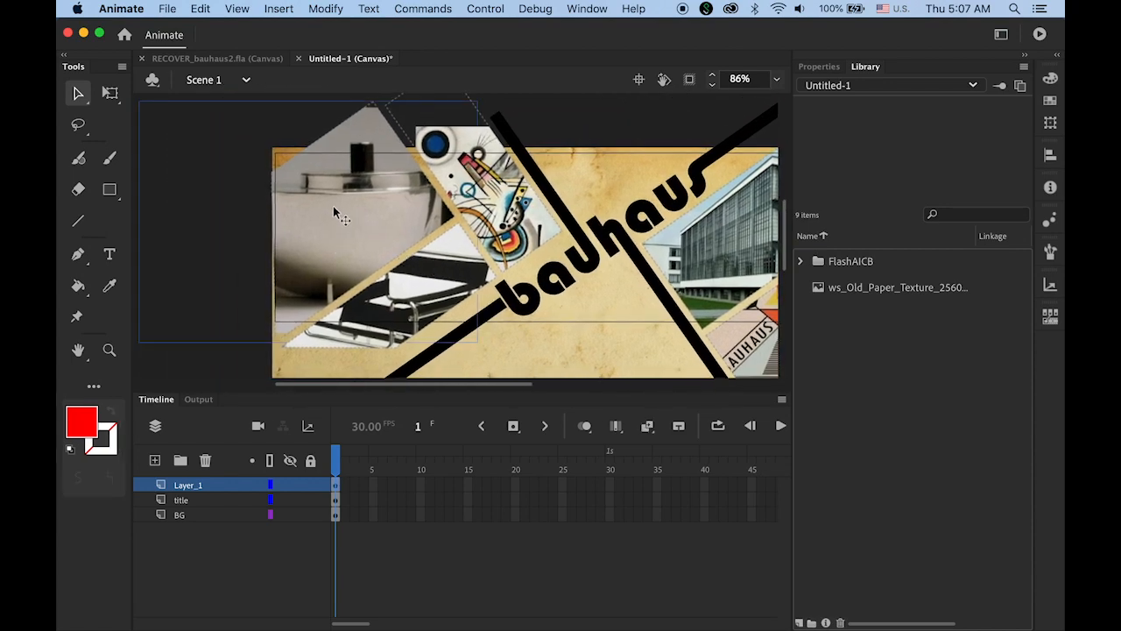
{"action": "left_click", "coordinate": [109, 93]}
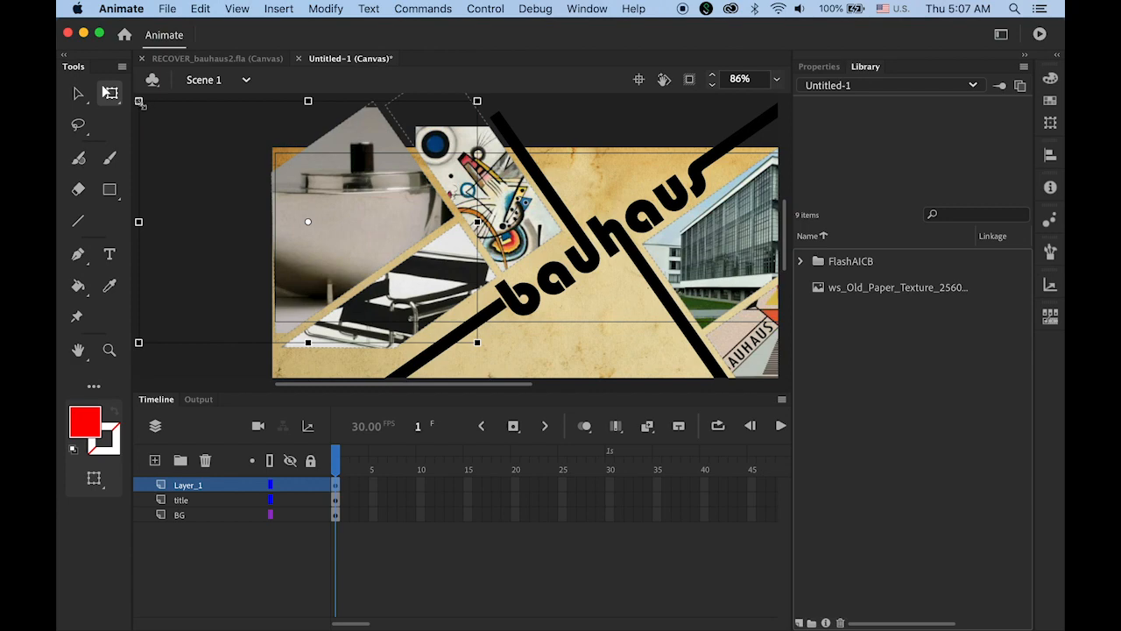
{"action": "left_click_drag", "start_coordinate": [137, 100], "coordinate": [156, 117]}
{"action": "left_click_drag", "start_coordinate": [360, 217], "coordinate": [333, 207]}
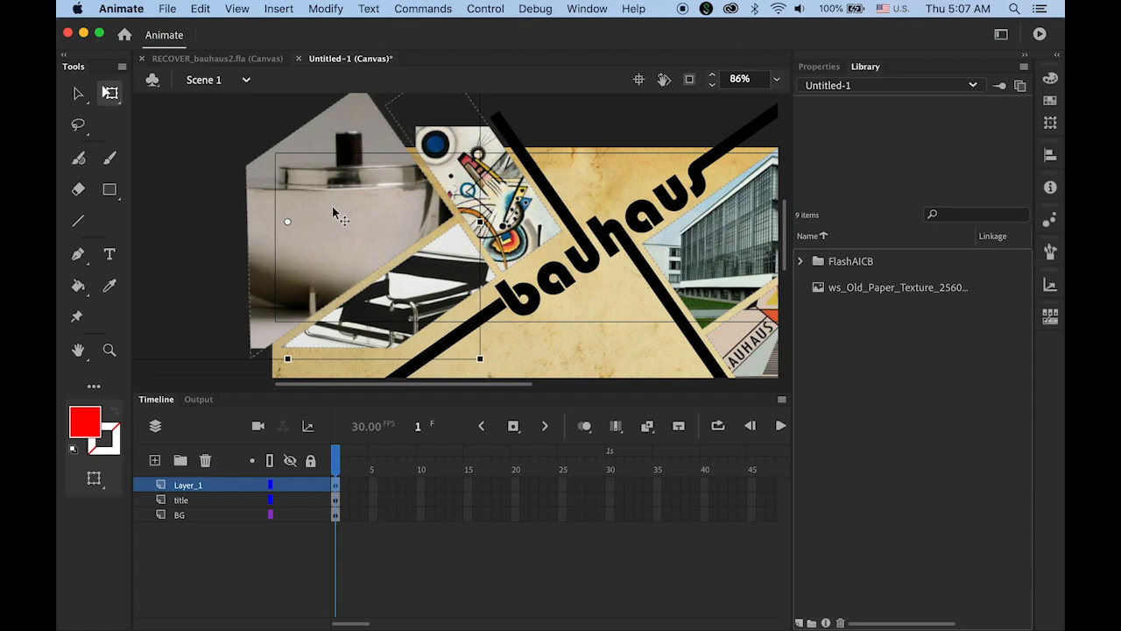
{"action": "left_click", "coordinate": [562, 123]}
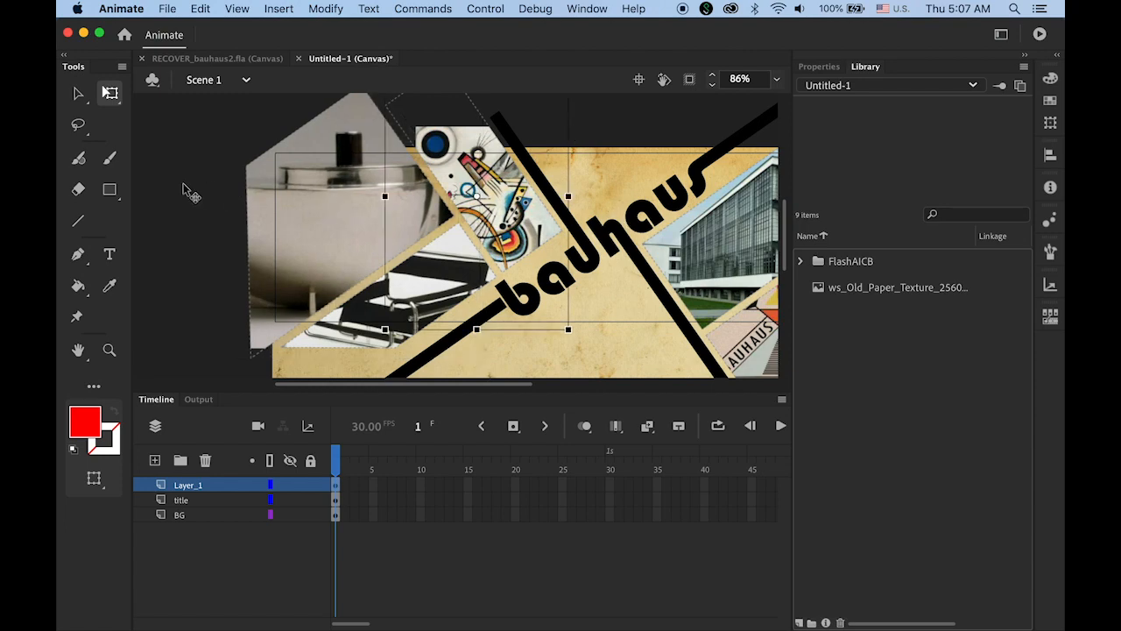
{"action": "left_click", "coordinate": [445, 242]}
{"action": "left_click_drag", "start_coordinate": [605, 277], "coordinate": [333, 263]}
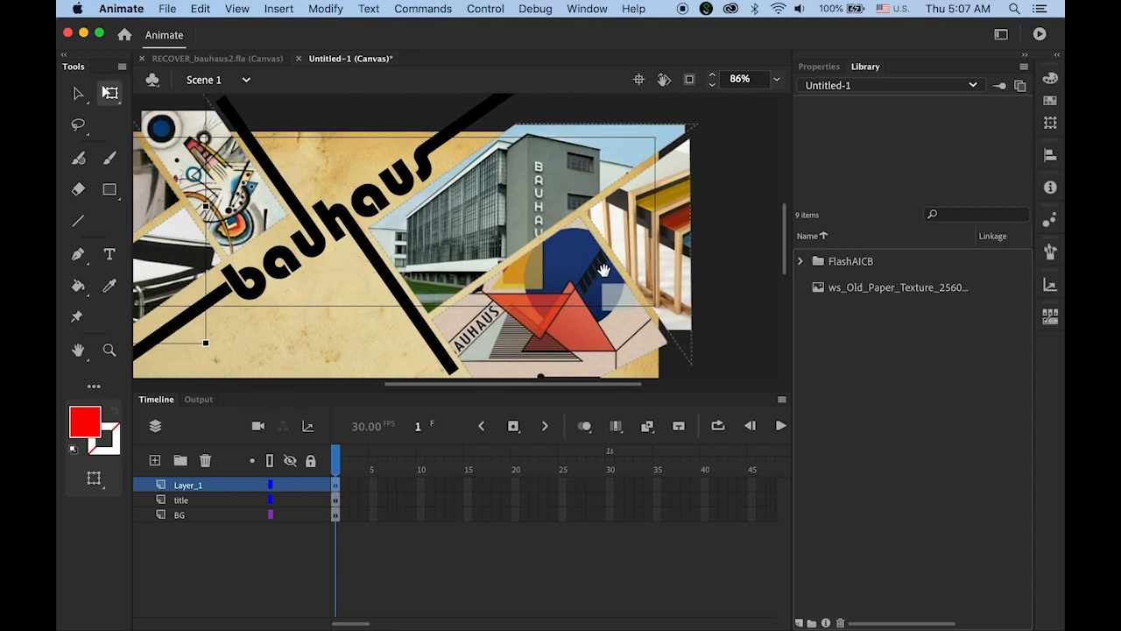
{"action": "left_click", "coordinate": [746, 328]}
{"action": "left_click_drag", "start_coordinate": [499, 278], "coordinate": [615, 274]}
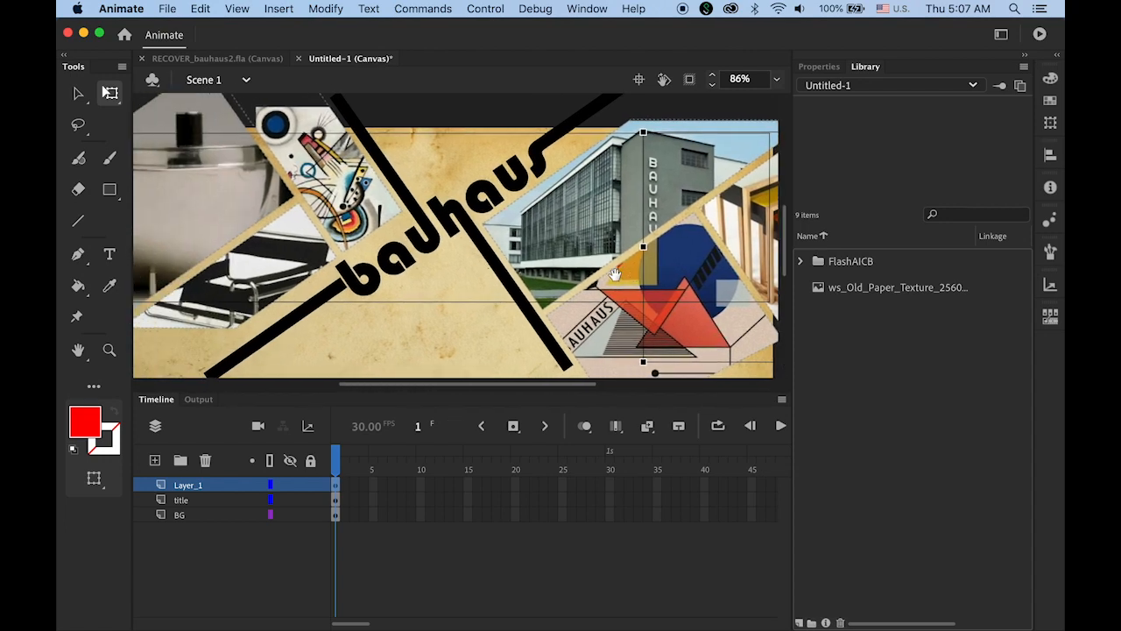
{"action": "left_click_drag", "start_coordinate": [547, 281], "coordinate": [592, 298]}
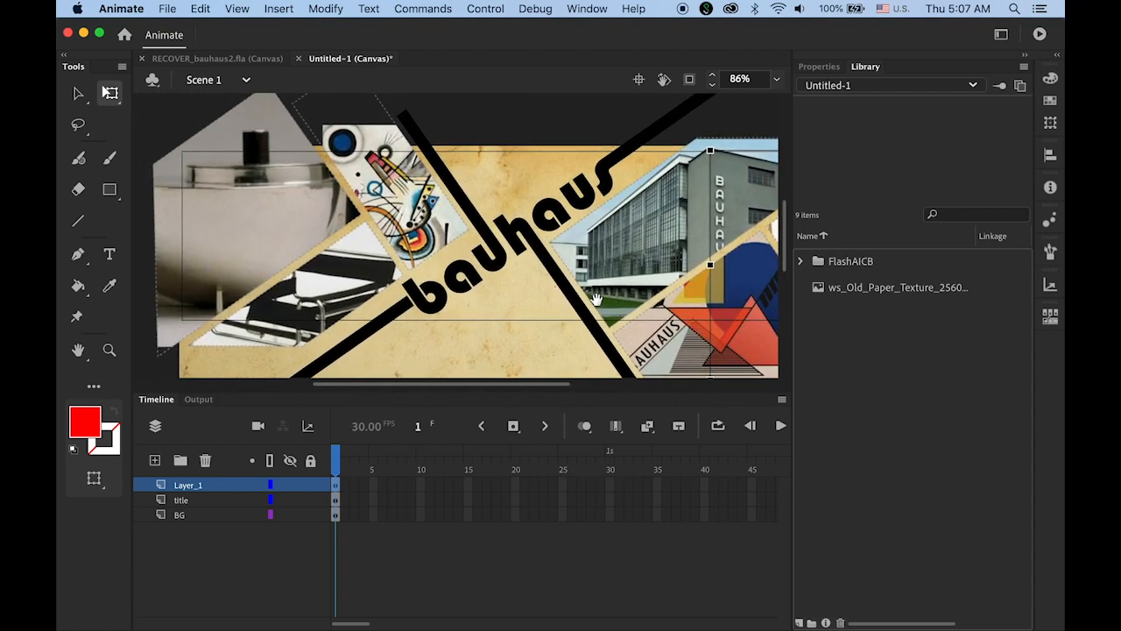
Select all the images on Layer_1, view their object position and size properties, and clear the selection.
{"action": "left_click", "coordinate": [77, 93]}
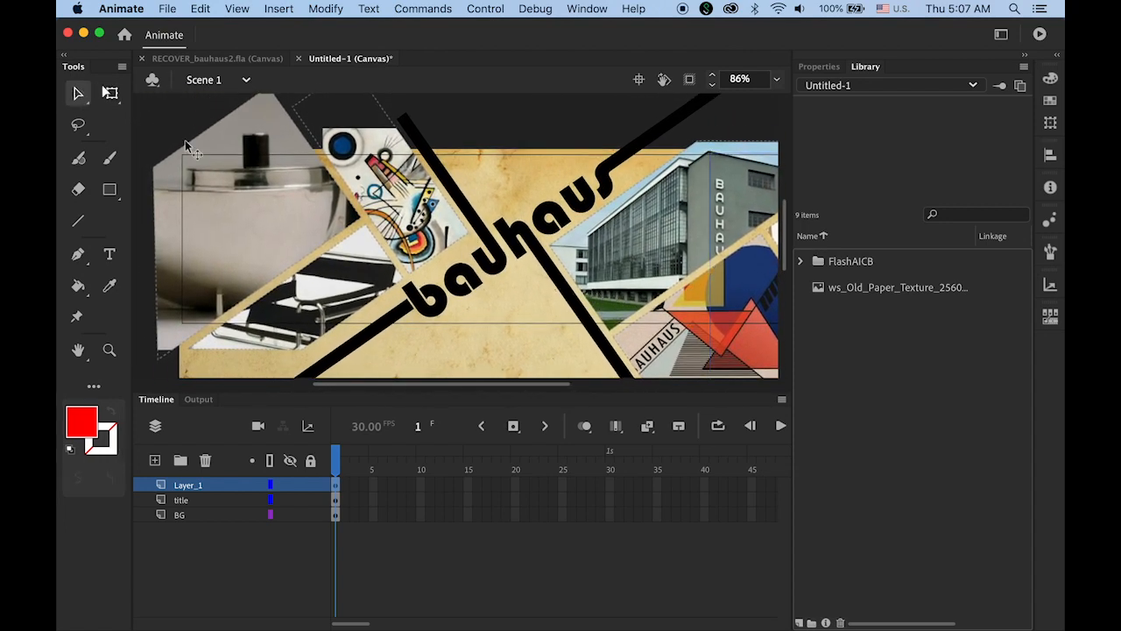
{"action": "left_click", "coordinate": [270, 187]}
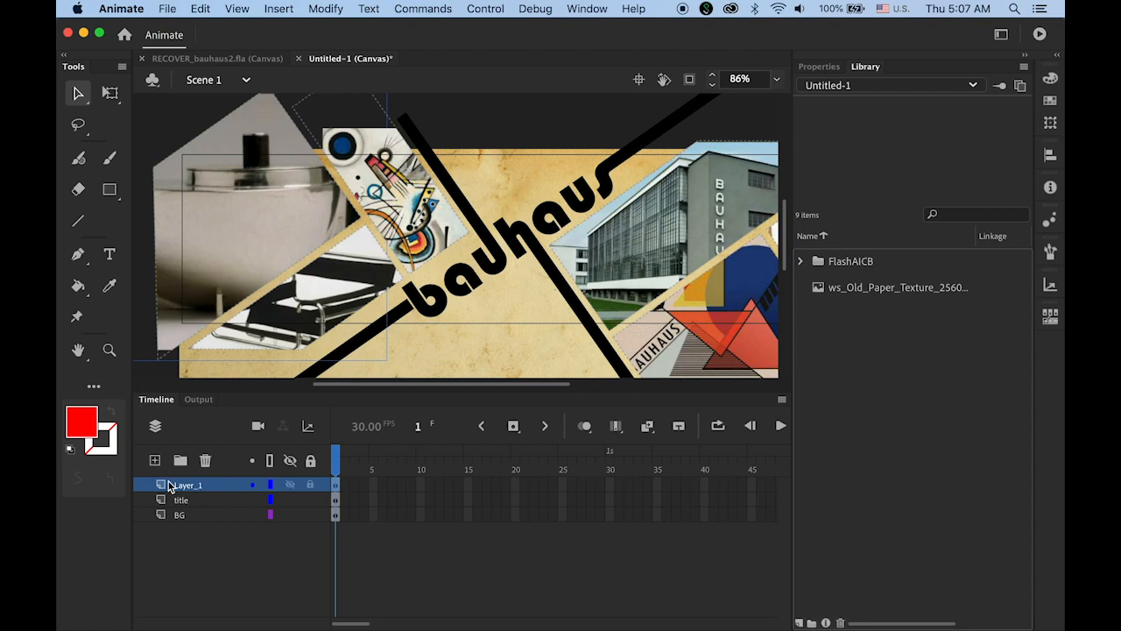
{"action": "left_click", "coordinate": [169, 485]}
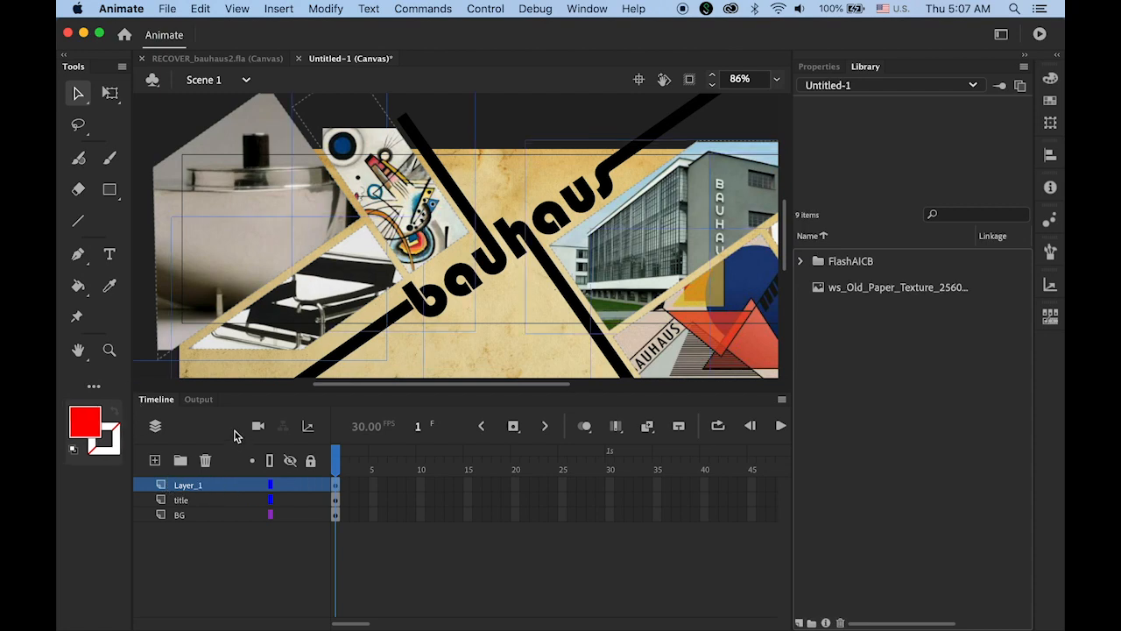
{"action": "left_click", "coordinate": [819, 67]}
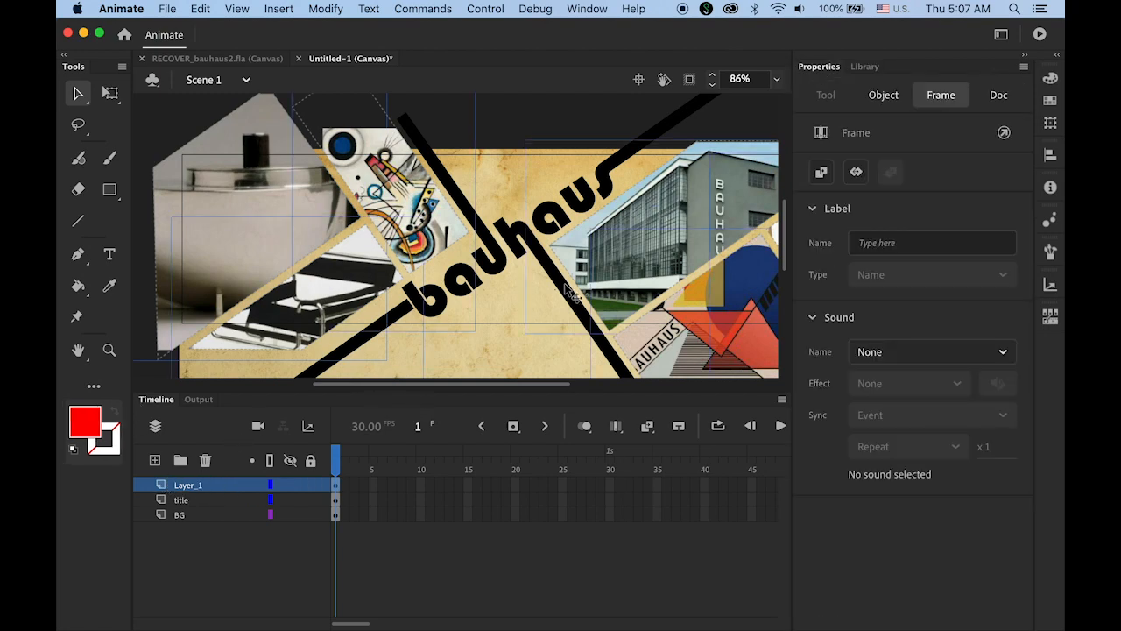
{"action": "left_click", "coordinate": [881, 96]}
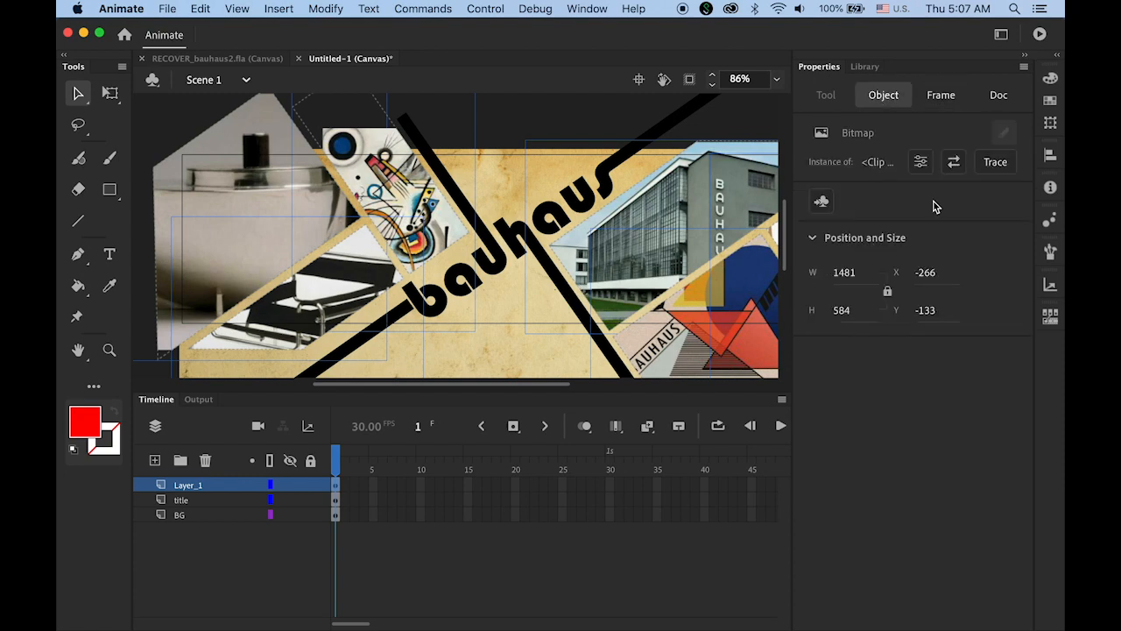
{"action": "left_click", "coordinate": [590, 122]}
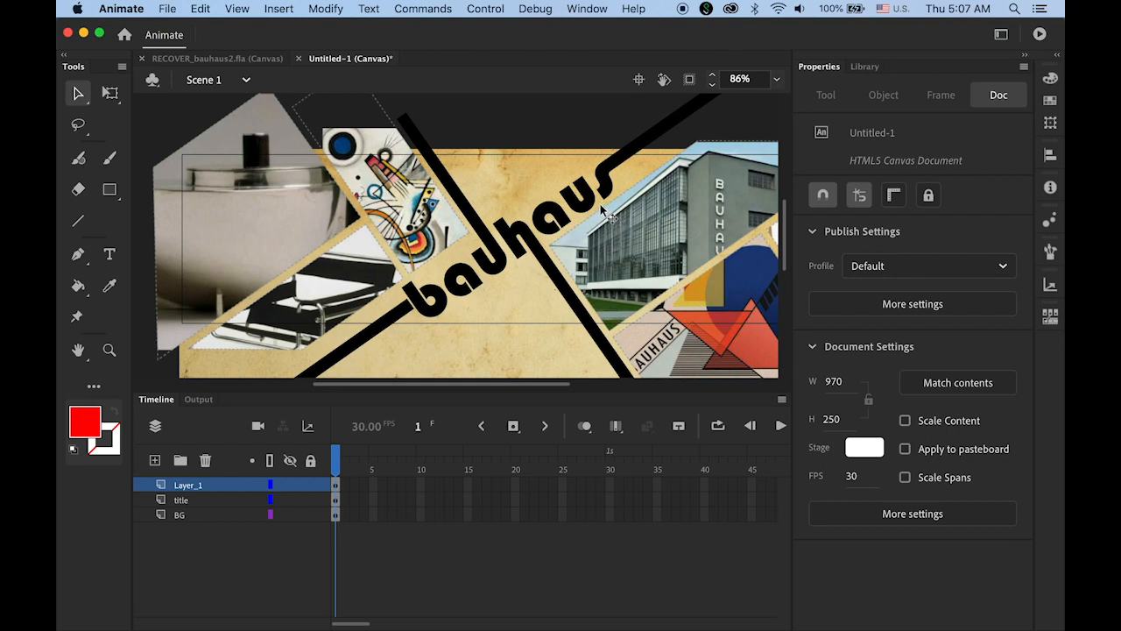
Distribute the images on Layer_1 to separate layers and delete the emptied Layer_1.
{"action": "left_click", "coordinate": [273, 236]}
{"action": "left_click", "coordinate": [200, 485]}
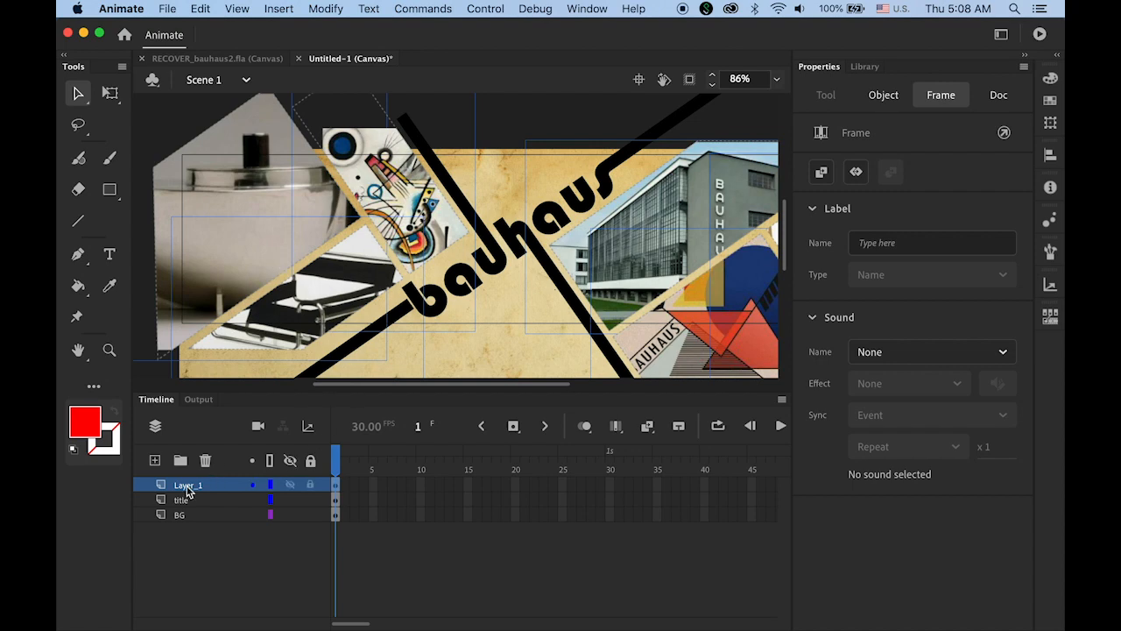
{"action": "left_click", "coordinate": [326, 9]}
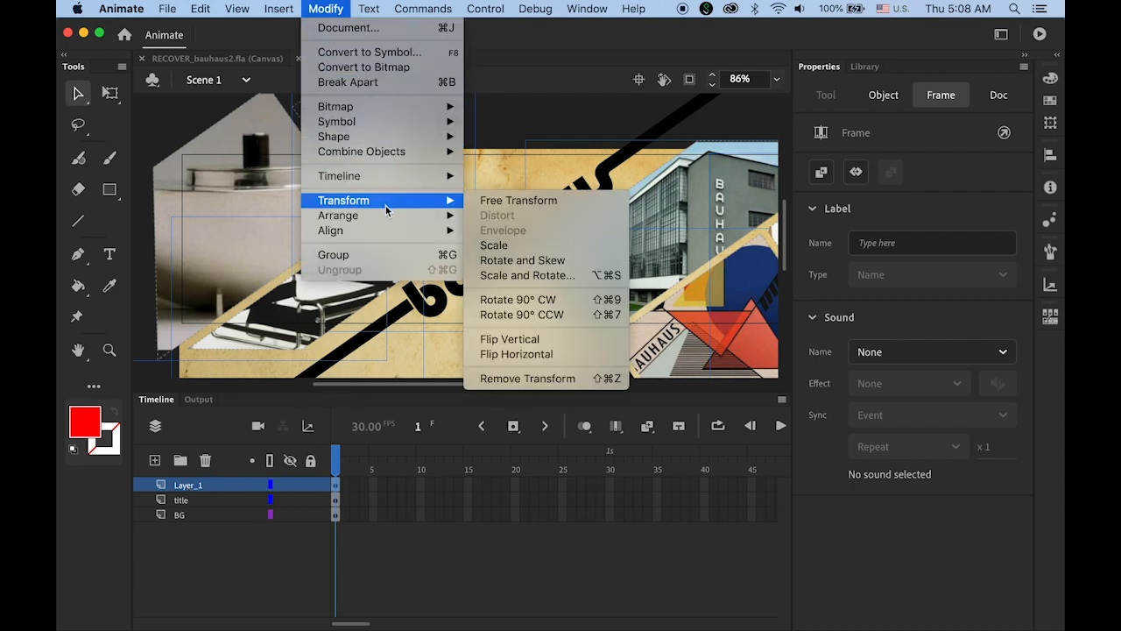
{"action": "mouse_move", "coordinate": [398, 178]}
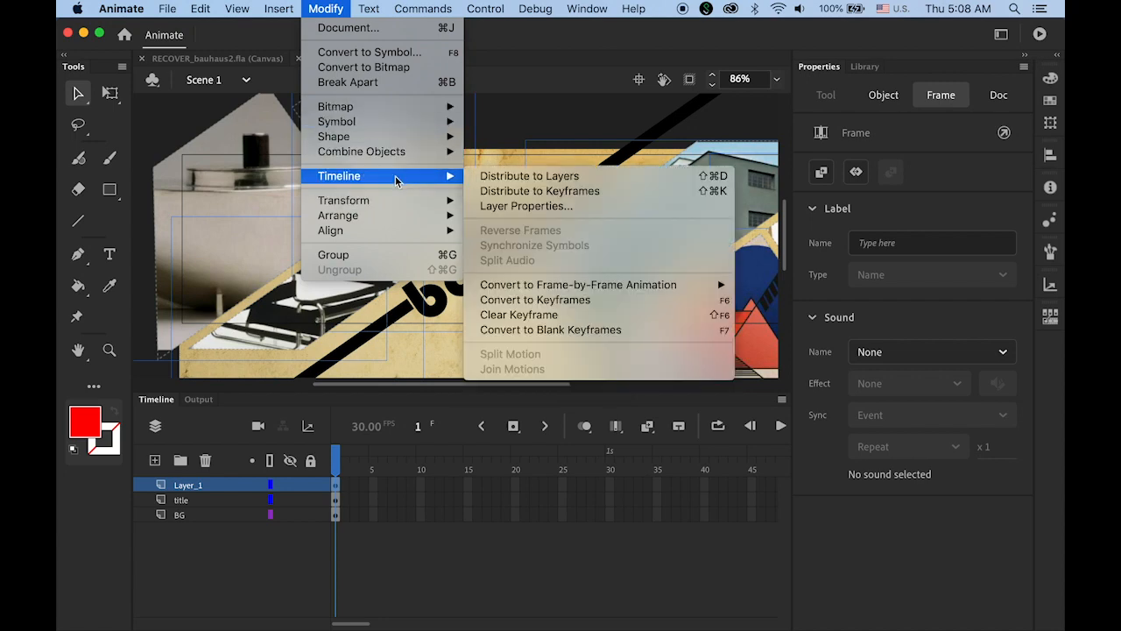
{"action": "left_click", "coordinate": [605, 180]}
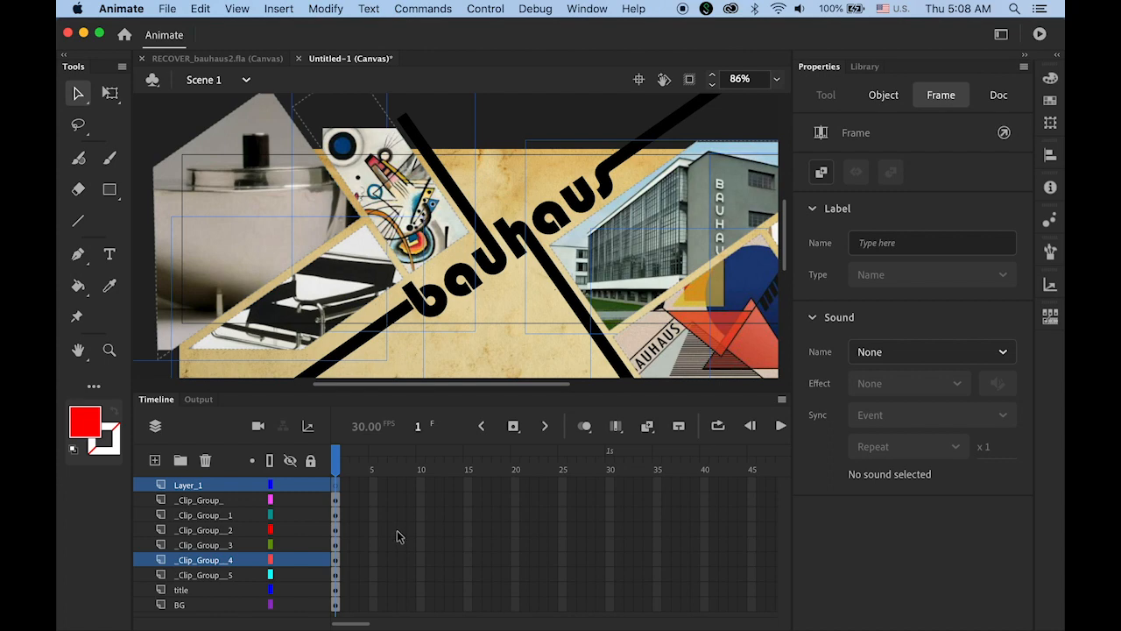
{"action": "left_click", "coordinate": [191, 486]}
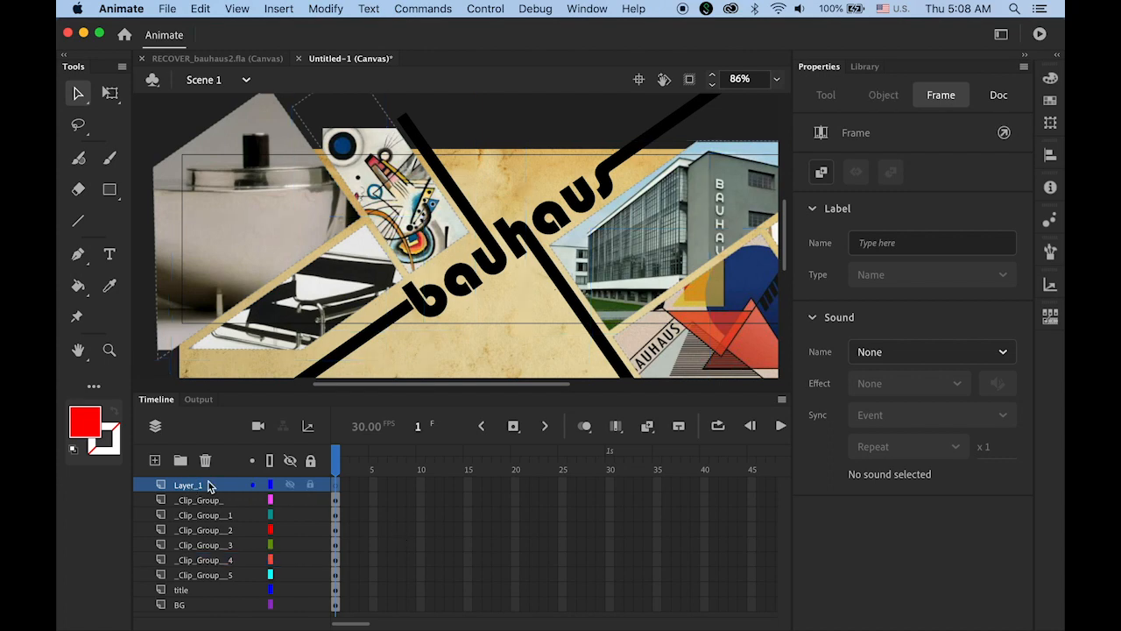
{"action": "left_click", "coordinate": [206, 461]}
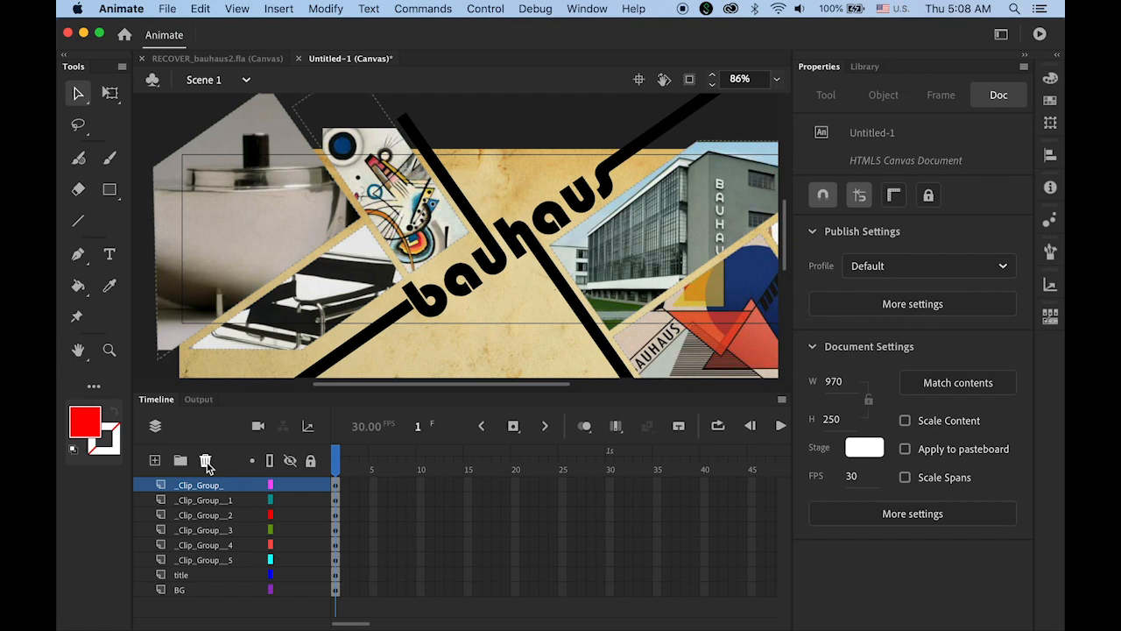
Check which image _Clip_Group__5 holds by toggling its visibility, and rename the layer img1.
{"action": "left_click", "coordinate": [201, 560]}
{"action": "left_click", "coordinate": [291, 560]}
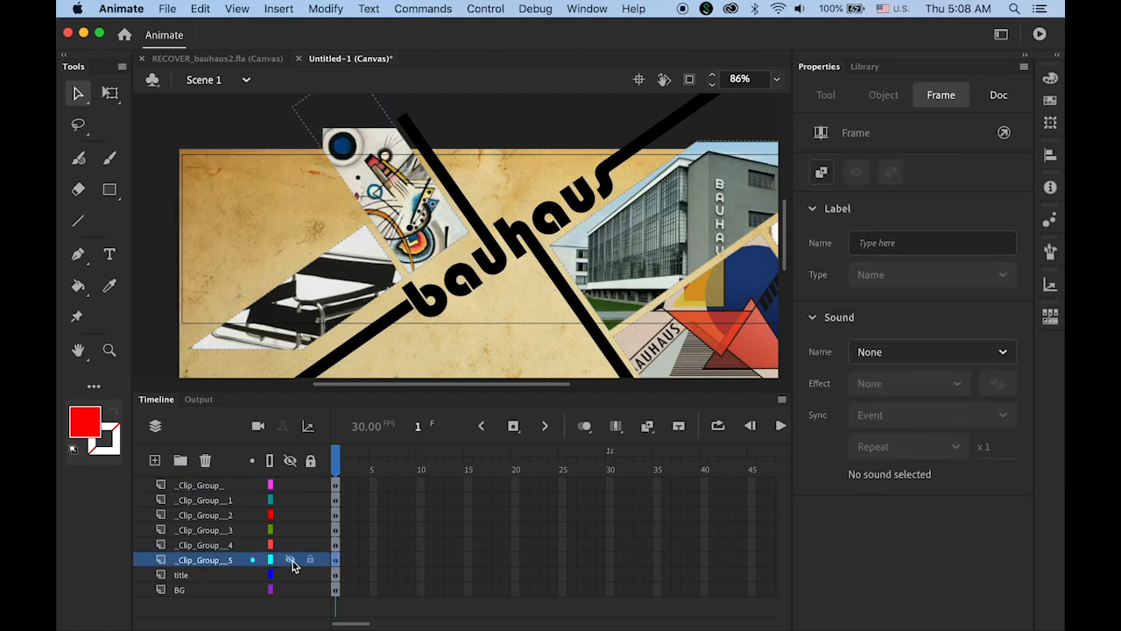
{"action": "left_click", "coordinate": [291, 560]}
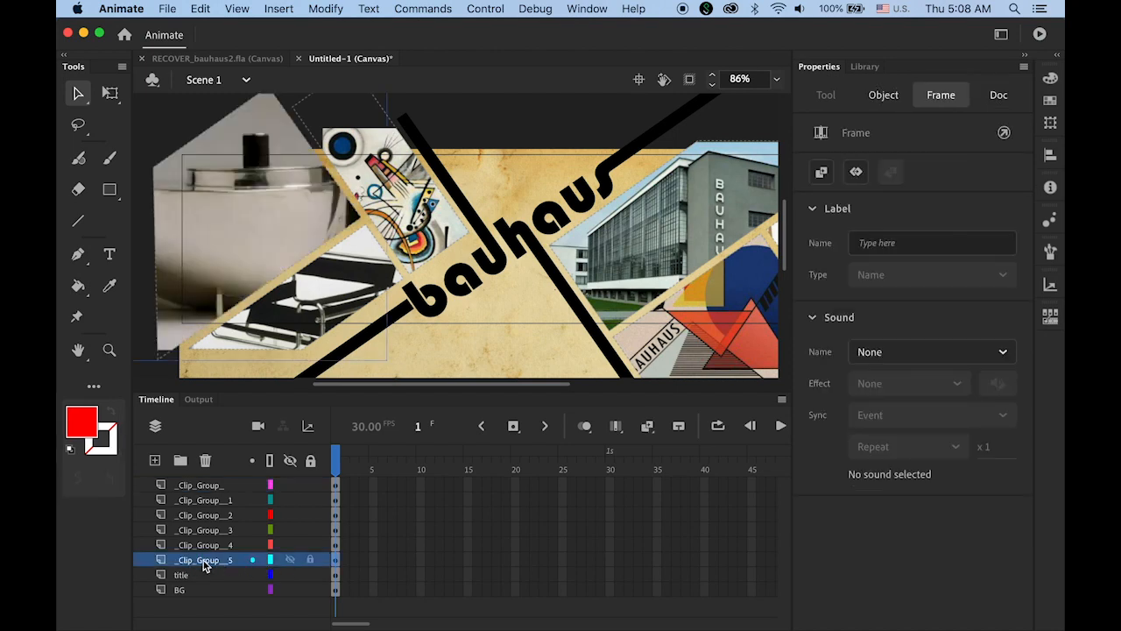
{"action": "double_click", "coordinate": [204, 566]}
{"action": "type", "text": "img1"}
{"action": "key", "text": "Return"}
Check the content of _Clip_Group__4 by hiding and showing it, and rename the layer img2.
{"action": "left_click", "coordinate": [214, 545]}
{"action": "left_click", "coordinate": [290, 544]}
{"action": "left_click", "coordinate": [290, 544]}
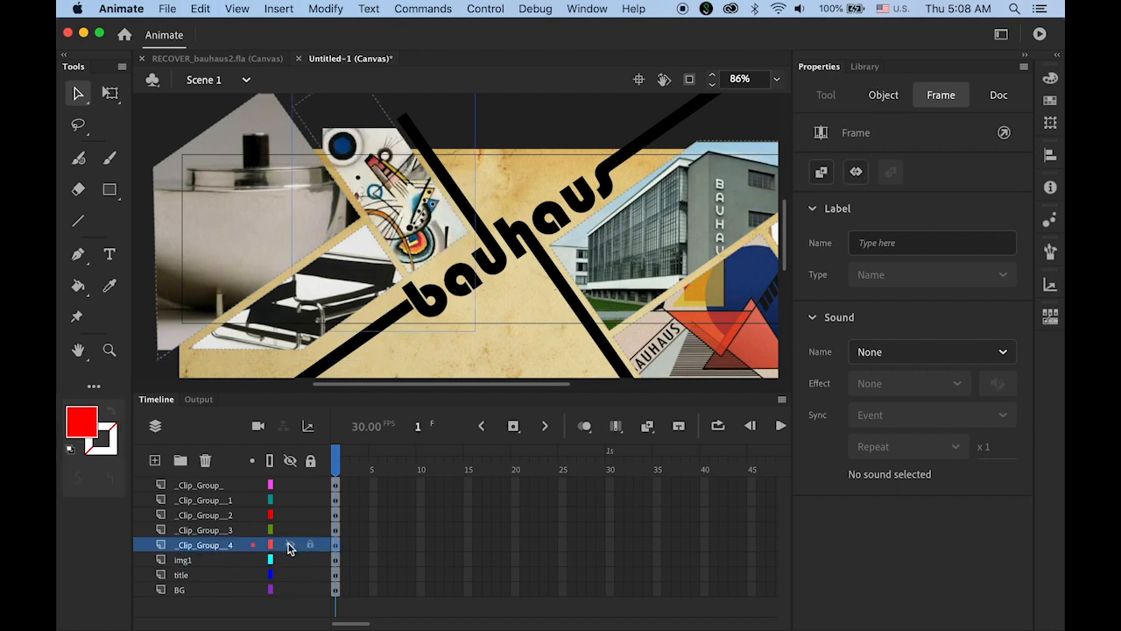
{"action": "double_click", "coordinate": [244, 548]}
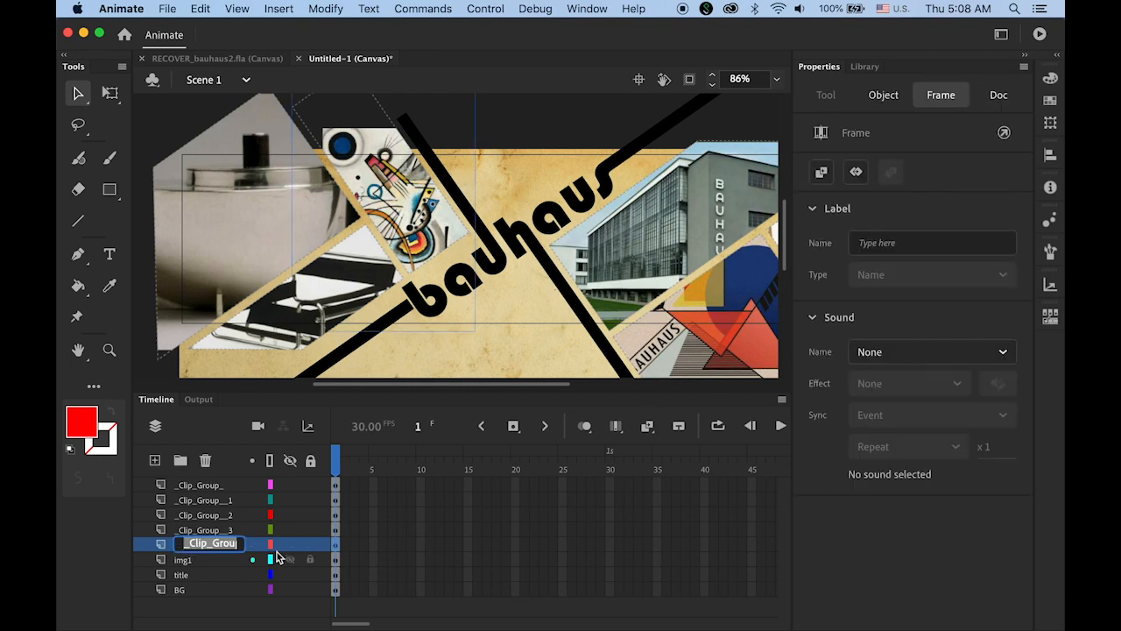
{"action": "key", "text": "Return"}
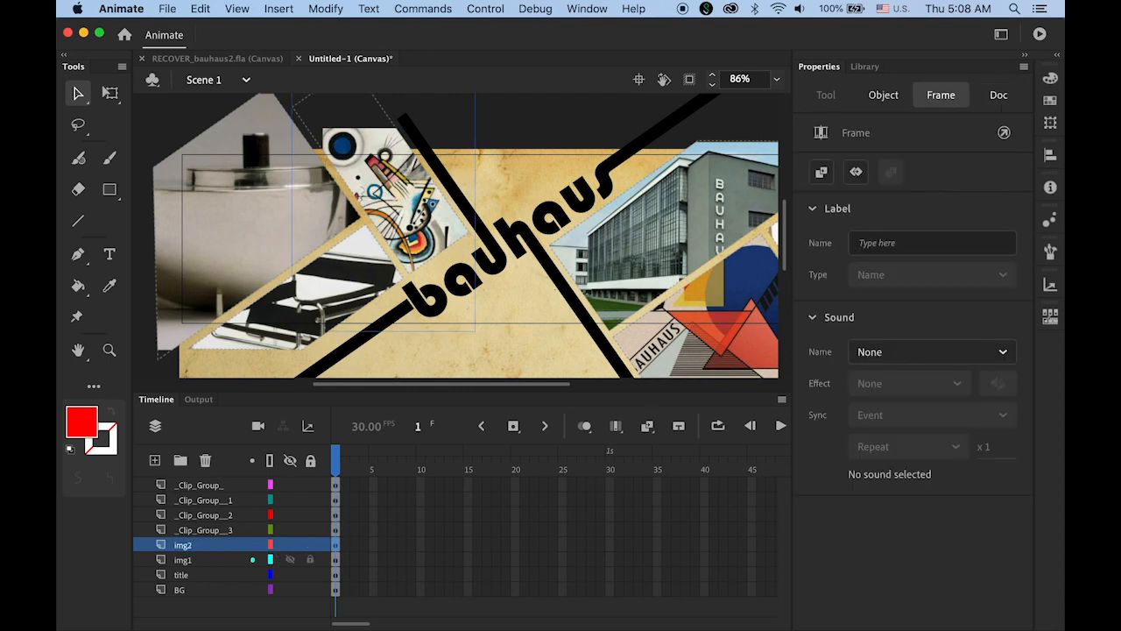
Hide and show _Clip_Group__3, _Clip_Group__2 and _Clip_Group__1 one by one to identify the image on each layer.
{"action": "left_click", "coordinate": [210, 530]}
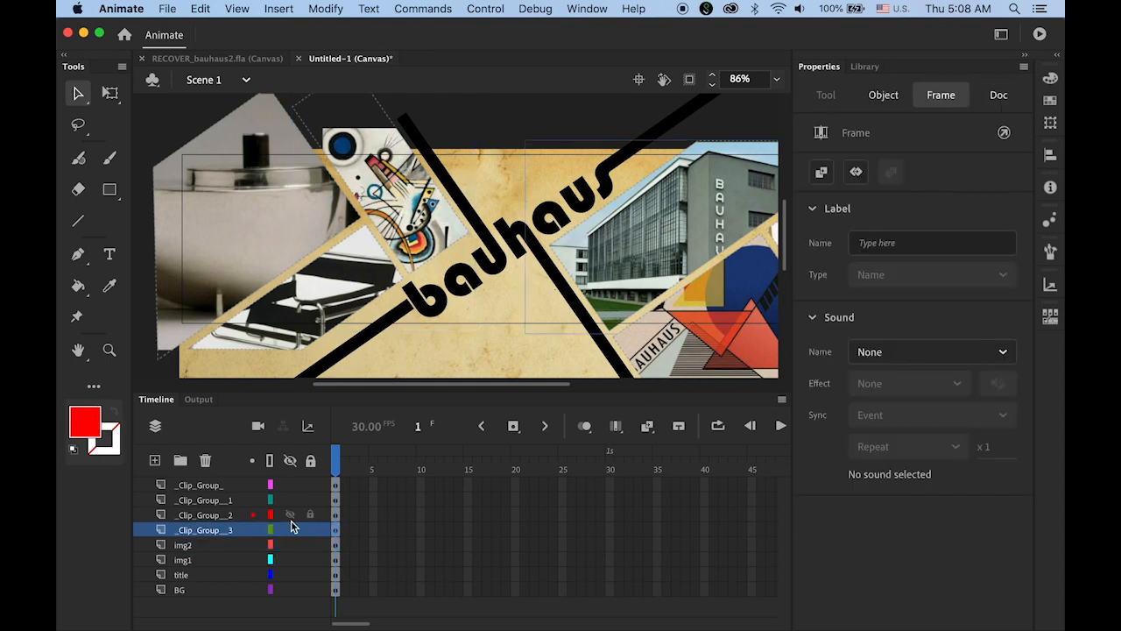
{"action": "left_click", "coordinate": [289, 530]}
{"action": "left_click", "coordinate": [290, 530]}
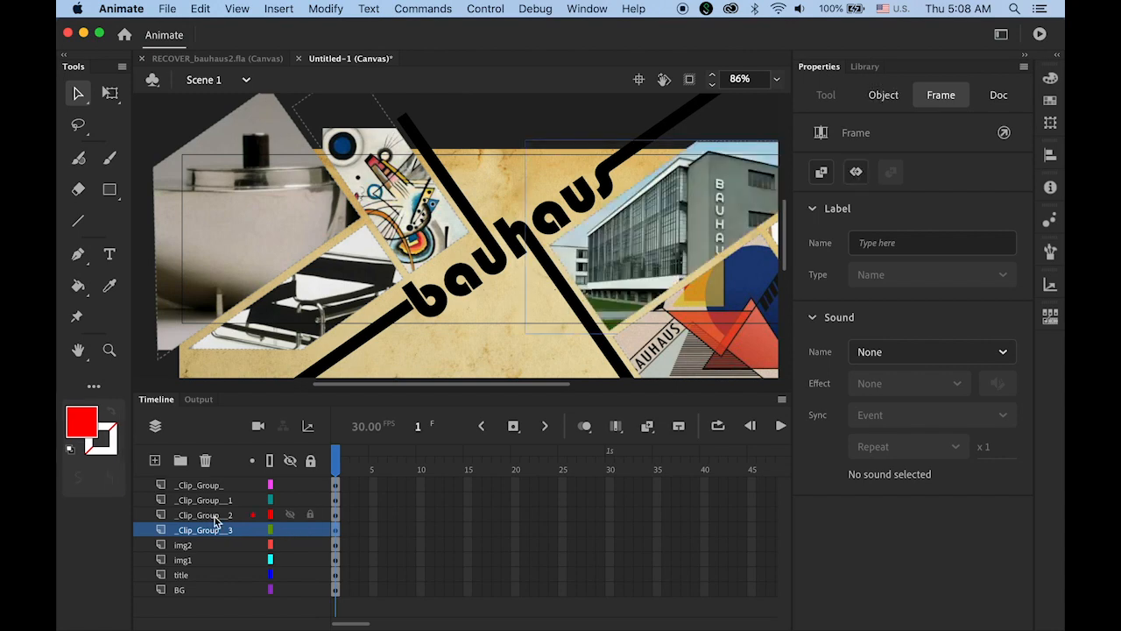
{"action": "left_click", "coordinate": [214, 515]}
{"action": "left_click", "coordinate": [290, 515]}
{"action": "left_click", "coordinate": [290, 515]}
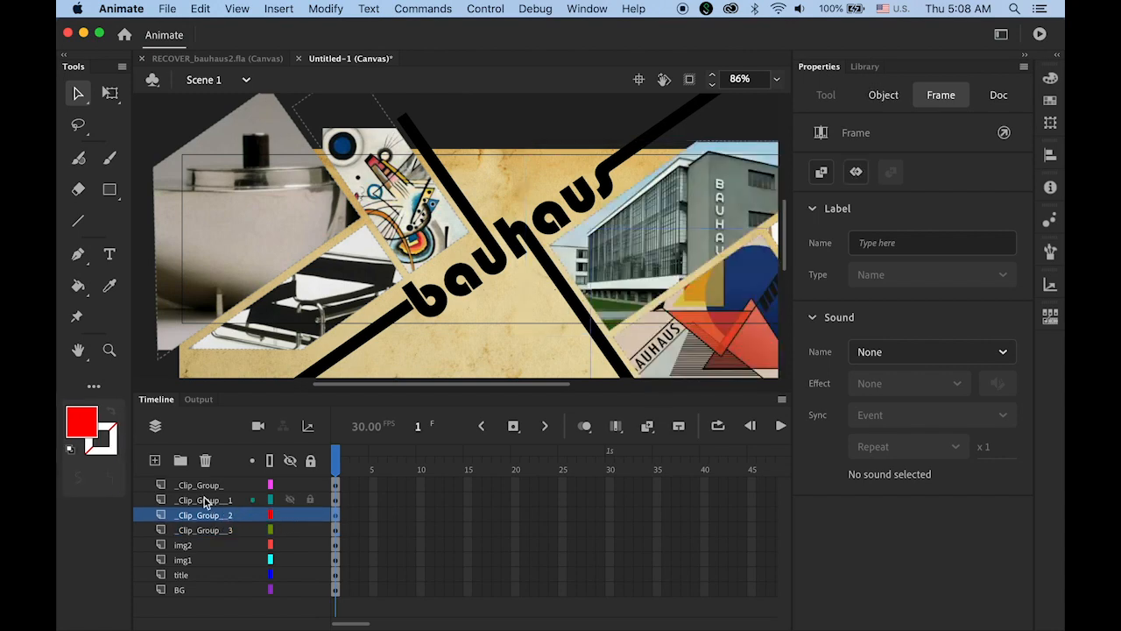
{"action": "left_click", "coordinate": [207, 501]}
{"action": "left_click", "coordinate": [288, 500]}
{"action": "left_click", "coordinate": [288, 501]}
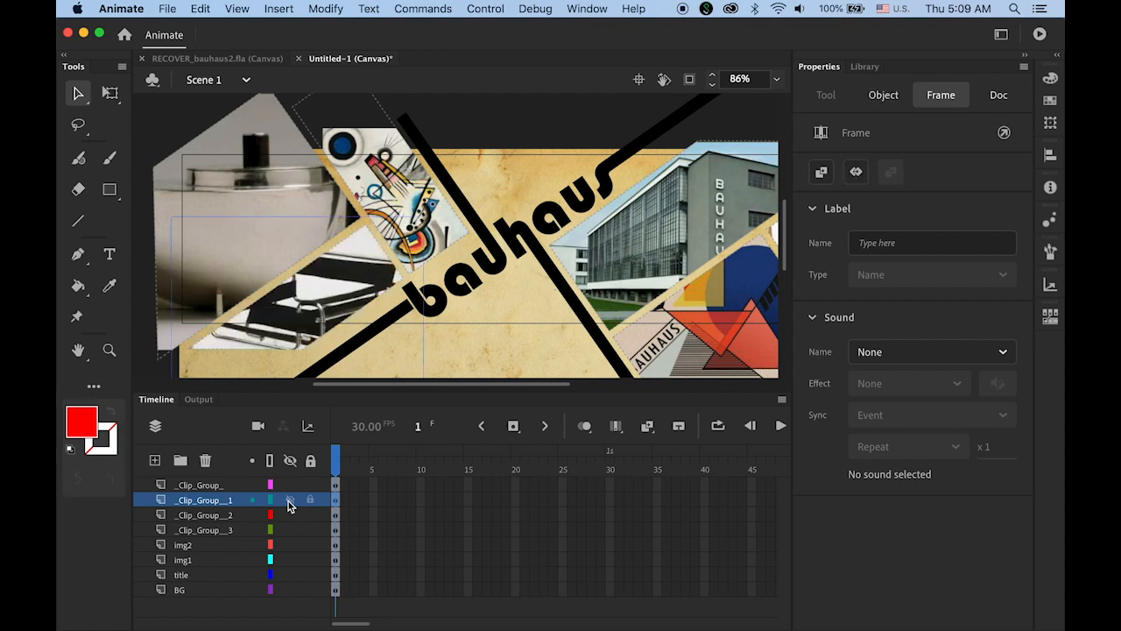
Move the _Clip_Group__1 layer directly above img2 and rename it img3.
{"action": "left_click_drag", "start_coordinate": [208, 501], "coordinate": [213, 545]}
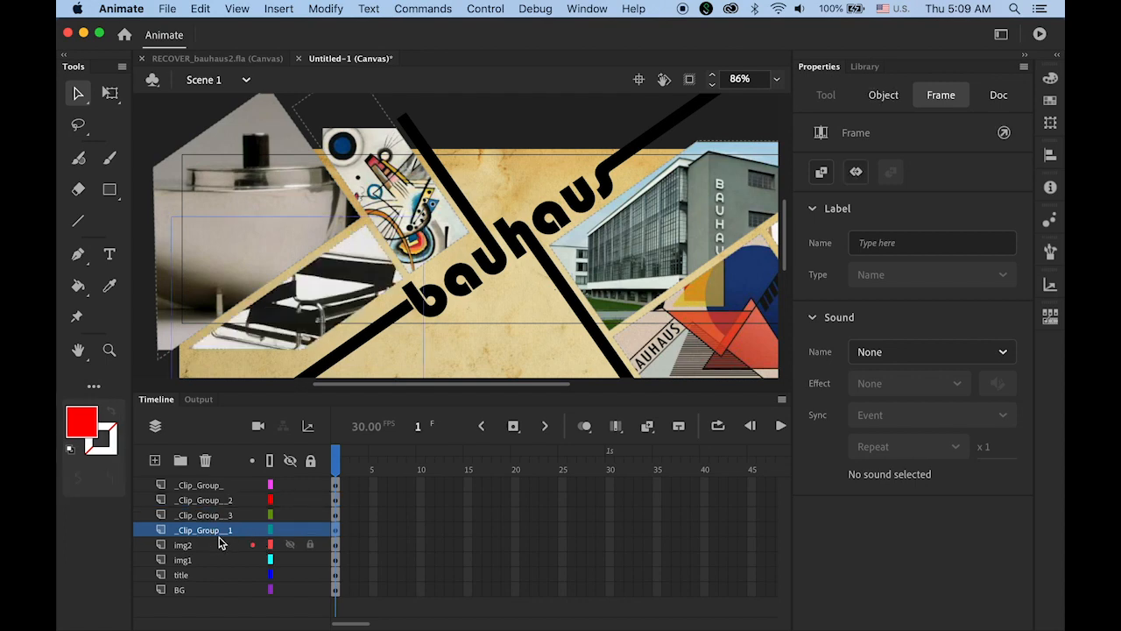
{"action": "double_click", "coordinate": [197, 530]}
{"action": "type", "text": "im"}
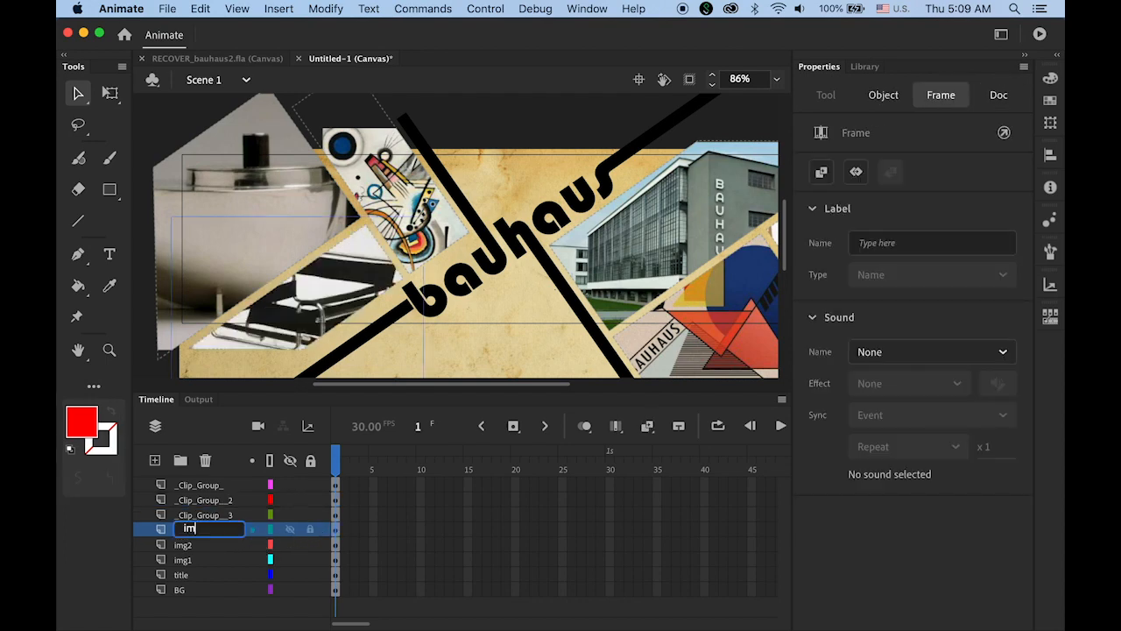
{"action": "type", "text": "g3"}
{"action": "key", "text": "Return"}
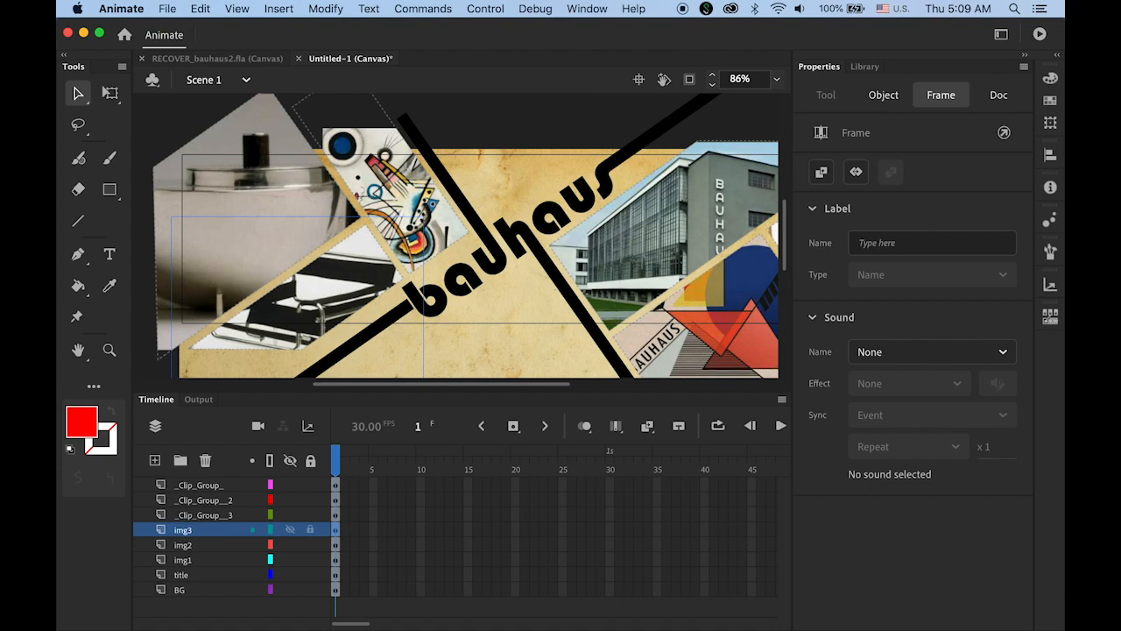
Verify the image on _Clip_Group__3 by toggling its visibility, and rename the layer img4.
{"action": "left_click", "coordinate": [215, 515]}
{"action": "left_click", "coordinate": [291, 515]}
{"action": "left_click", "coordinate": [291, 515]}
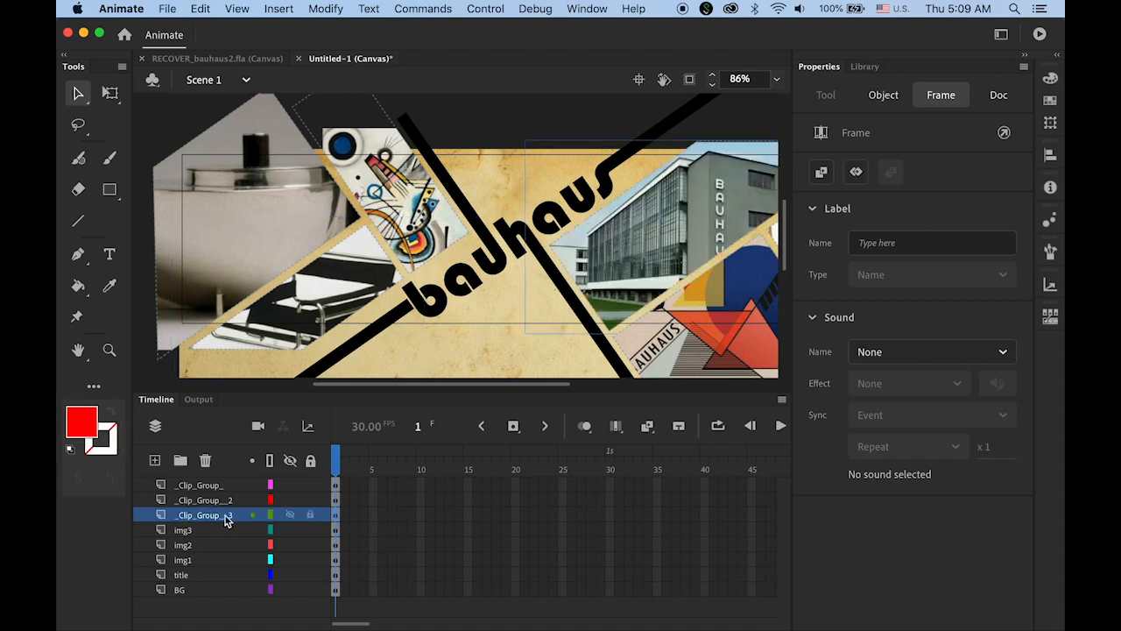
{"action": "double_click", "coordinate": [201, 517]}
{"action": "type", "text": "im"}
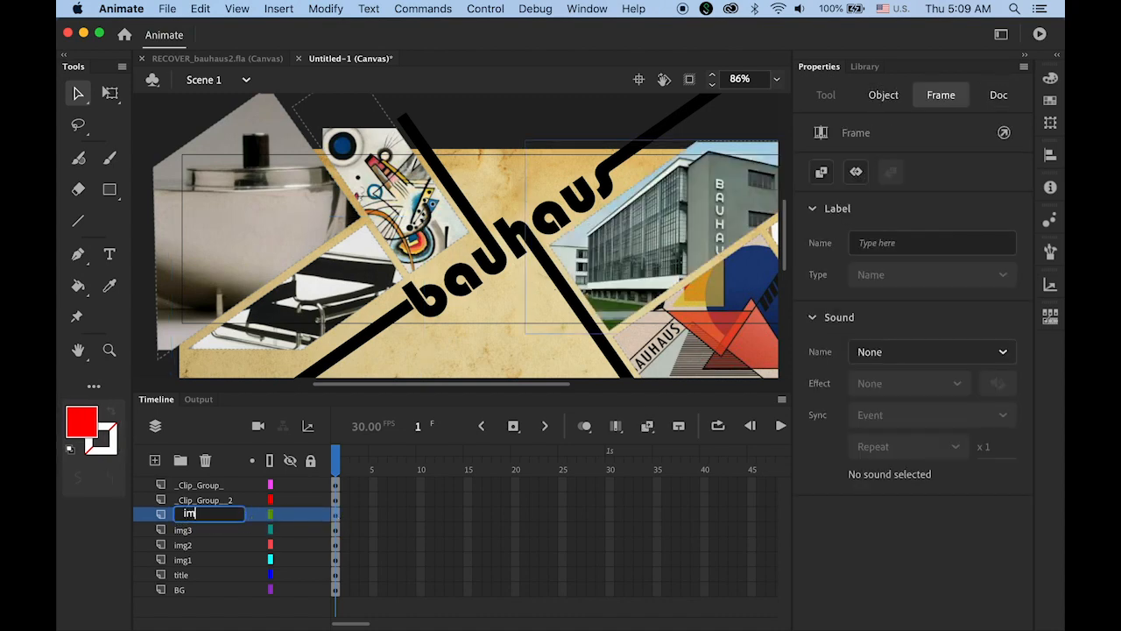
{"action": "type", "text": "g4"}
{"action": "key", "text": "Return"}
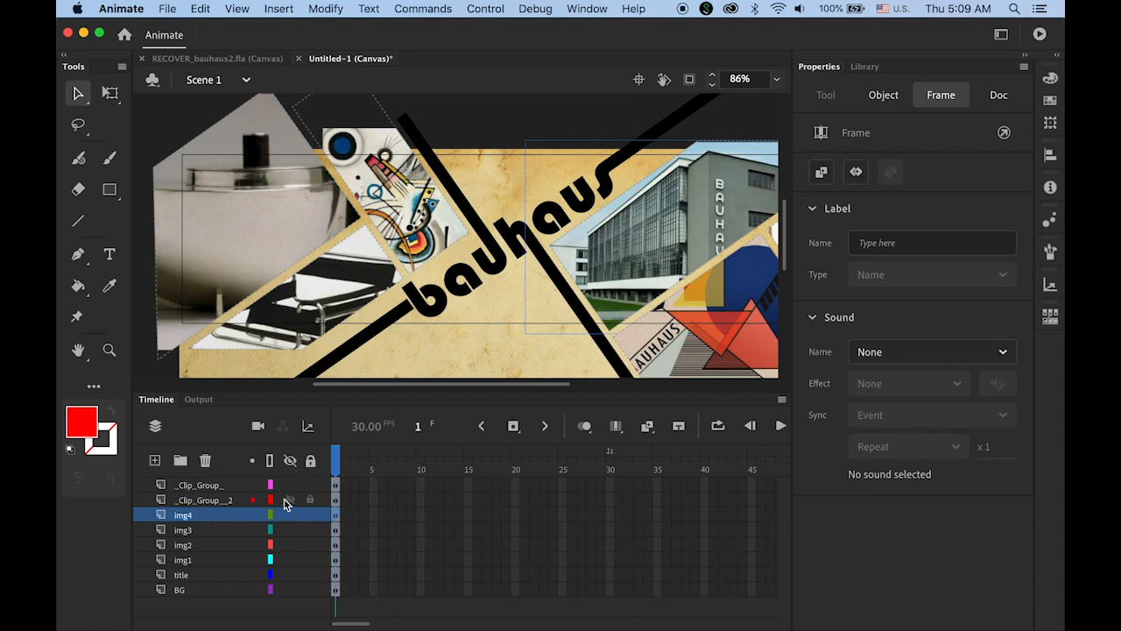
Rename the _Clip_Group__2 layer img5 and the topmost _Clip_Group_ layer img6.
{"action": "left_click", "coordinate": [205, 501]}
{"action": "double_click", "coordinate": [205, 501]}
{"action": "type", "text": "img5"}
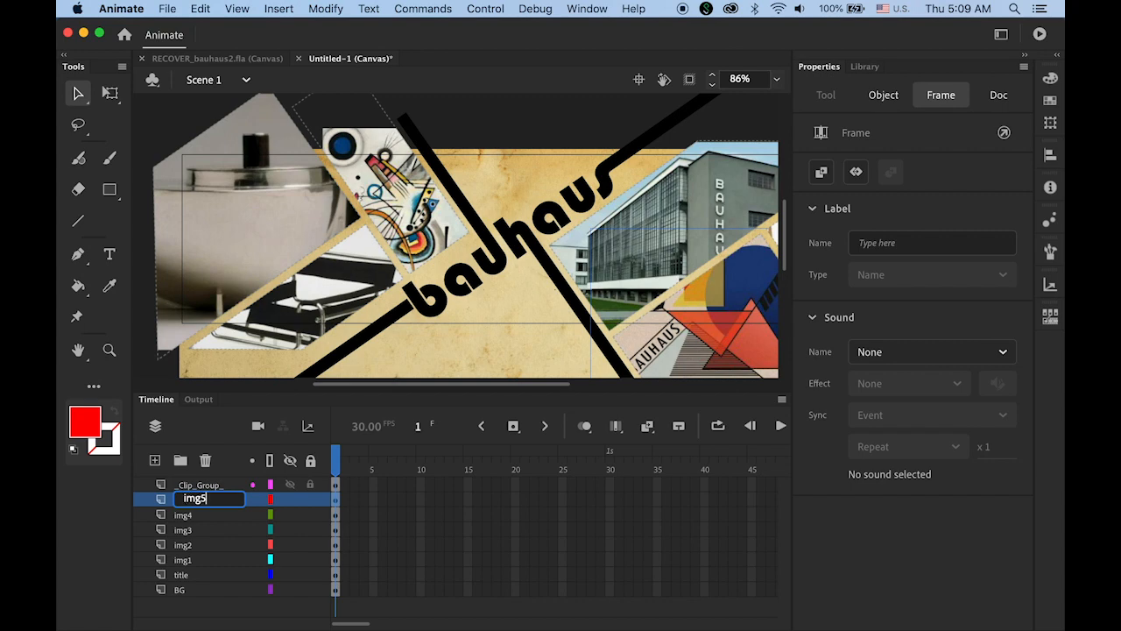
{"action": "key", "text": "Return"}
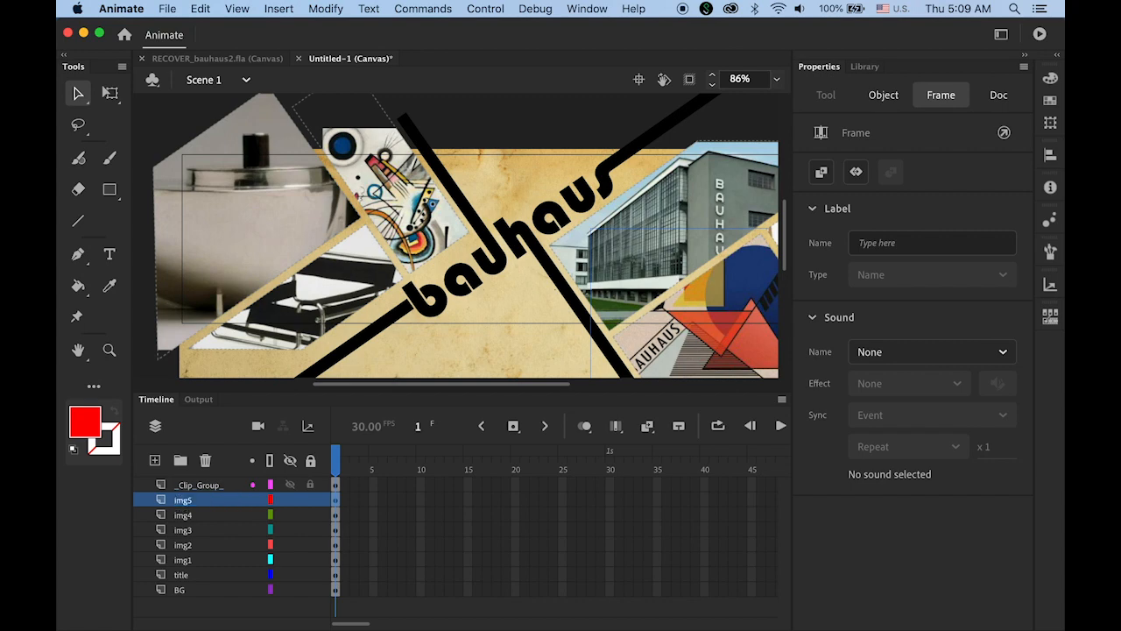
{"action": "double_click", "coordinate": [218, 484]}
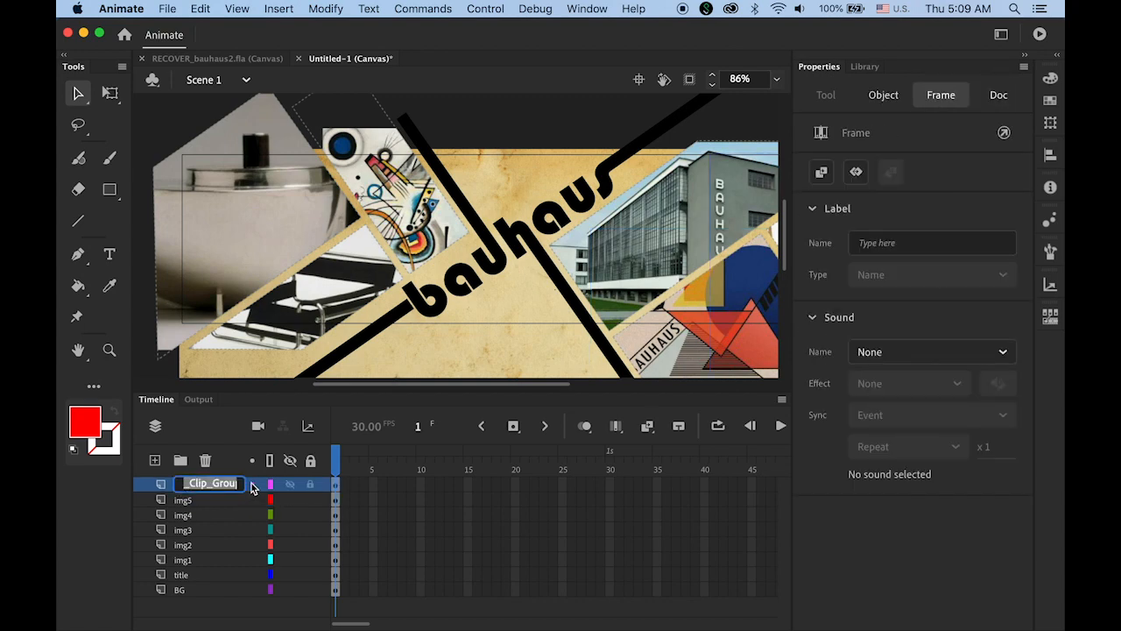
{"action": "type", "text": "img6"}
{"action": "key", "text": "Return"}
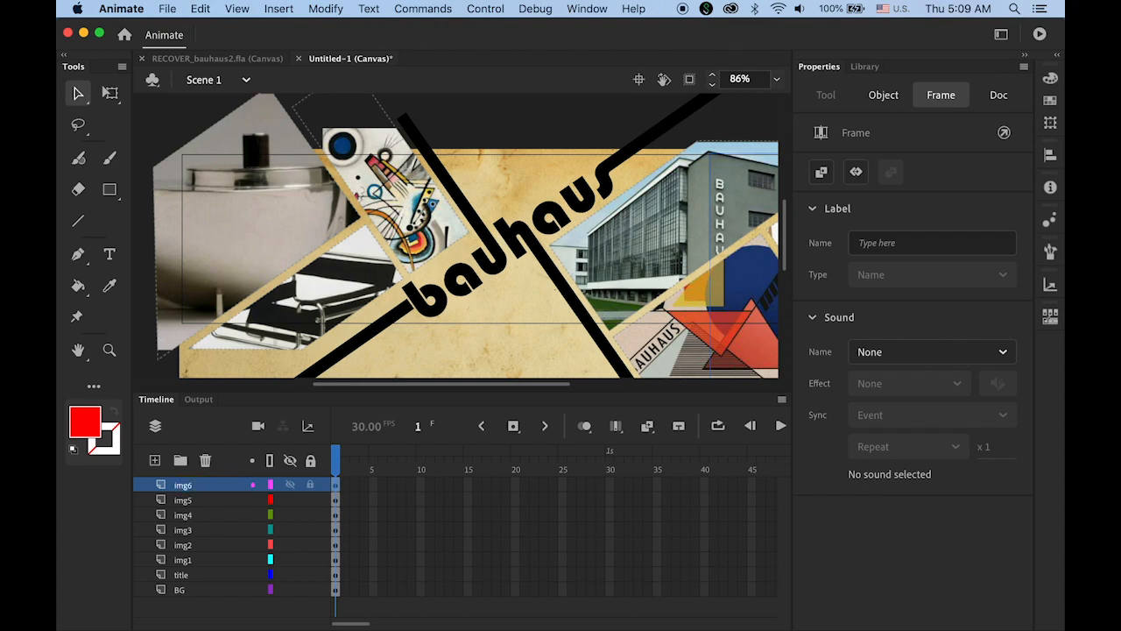
Add a new layer above img6 and name it ArtSchool.
{"action": "double_click", "coordinate": [78, 350]}
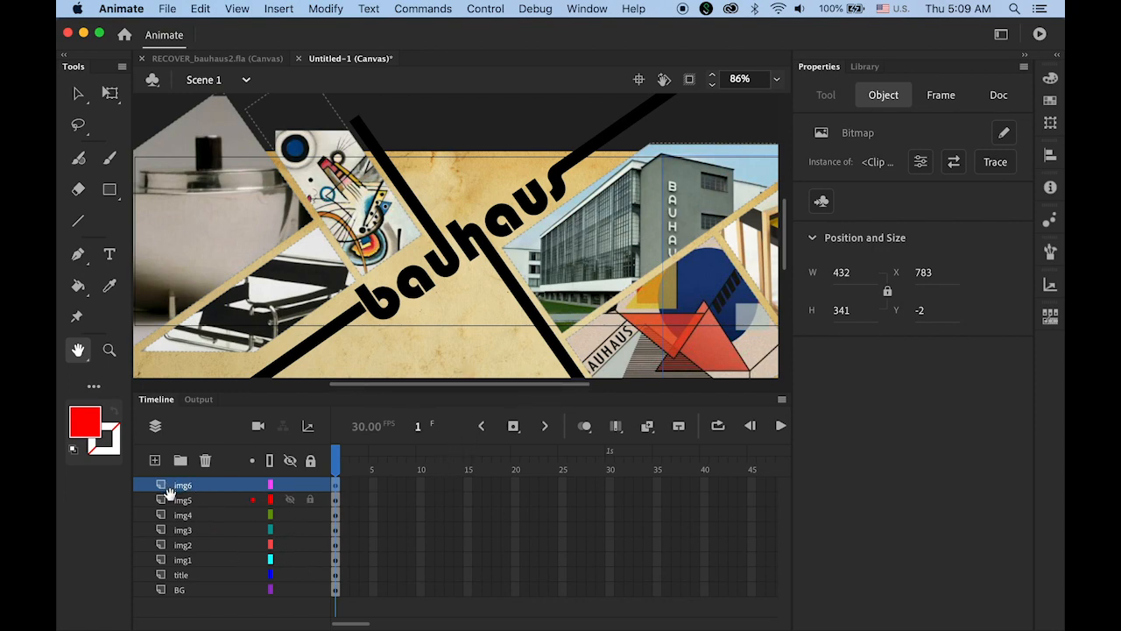
{"action": "left_click", "coordinate": [77, 93]}
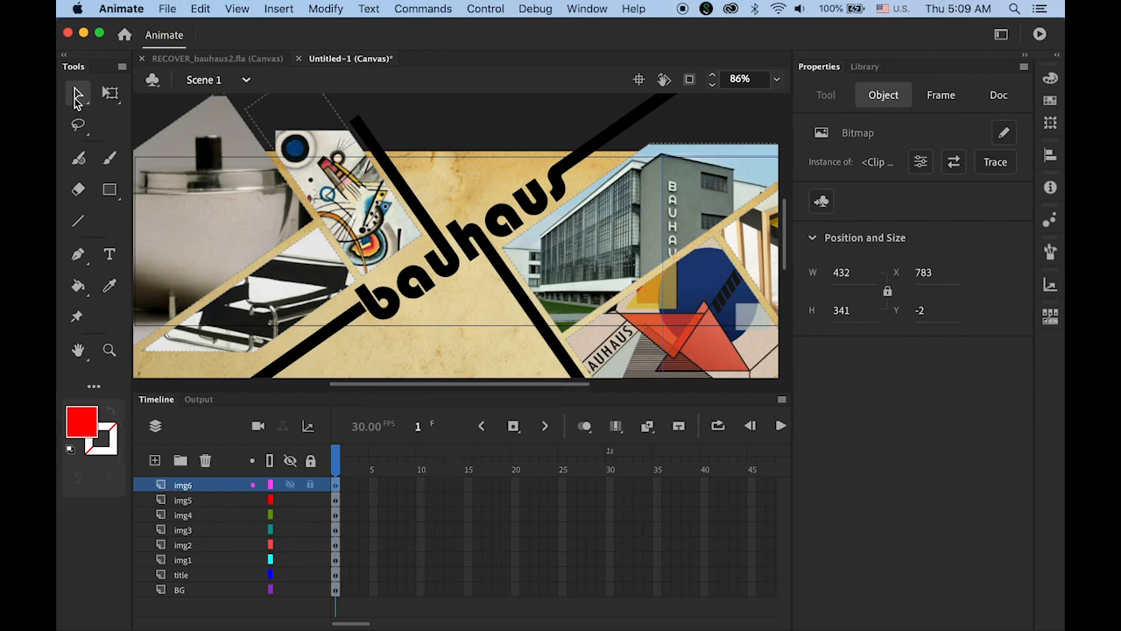
{"action": "left_click", "coordinate": [155, 462]}
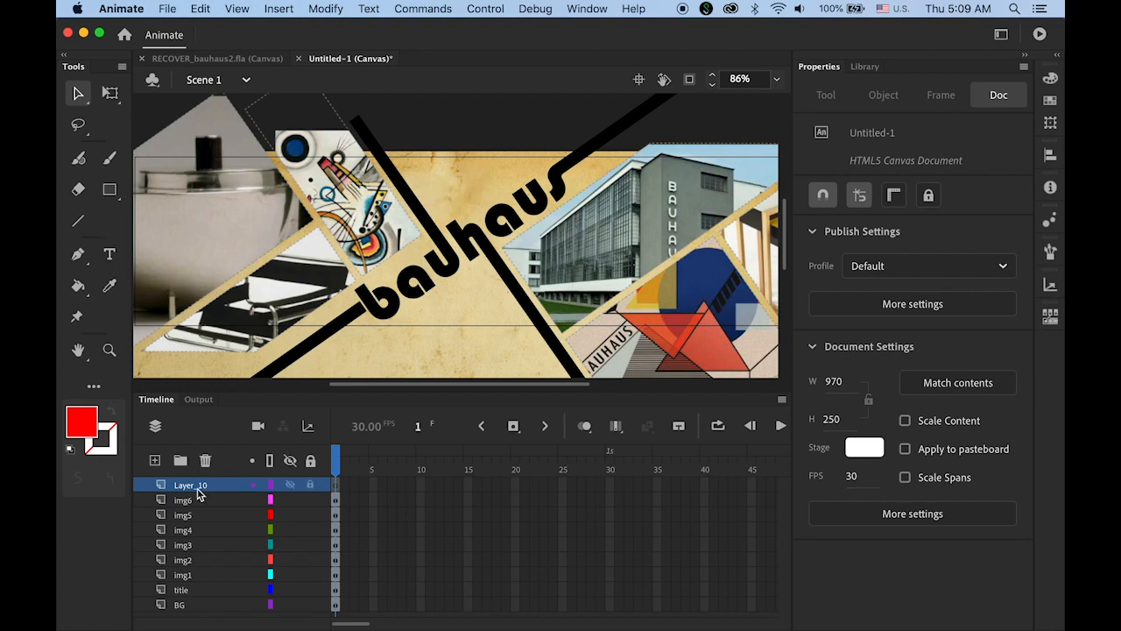
{"action": "double_click", "coordinate": [187, 486]}
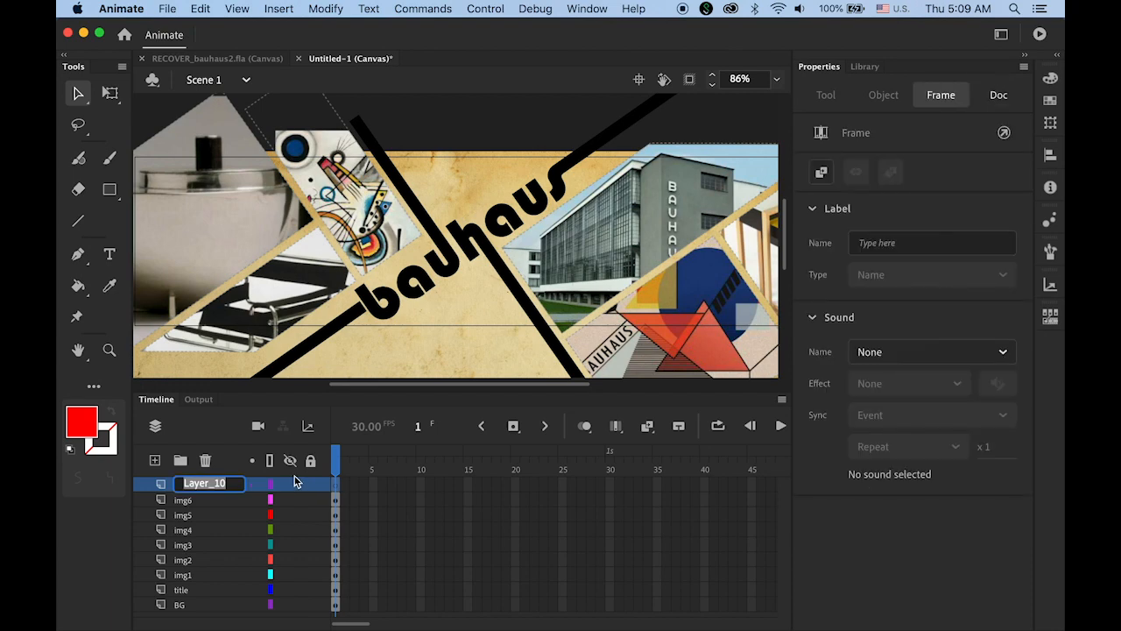
{"action": "type", "text": "ArtSchool"}
{"action": "key", "text": "Return"}
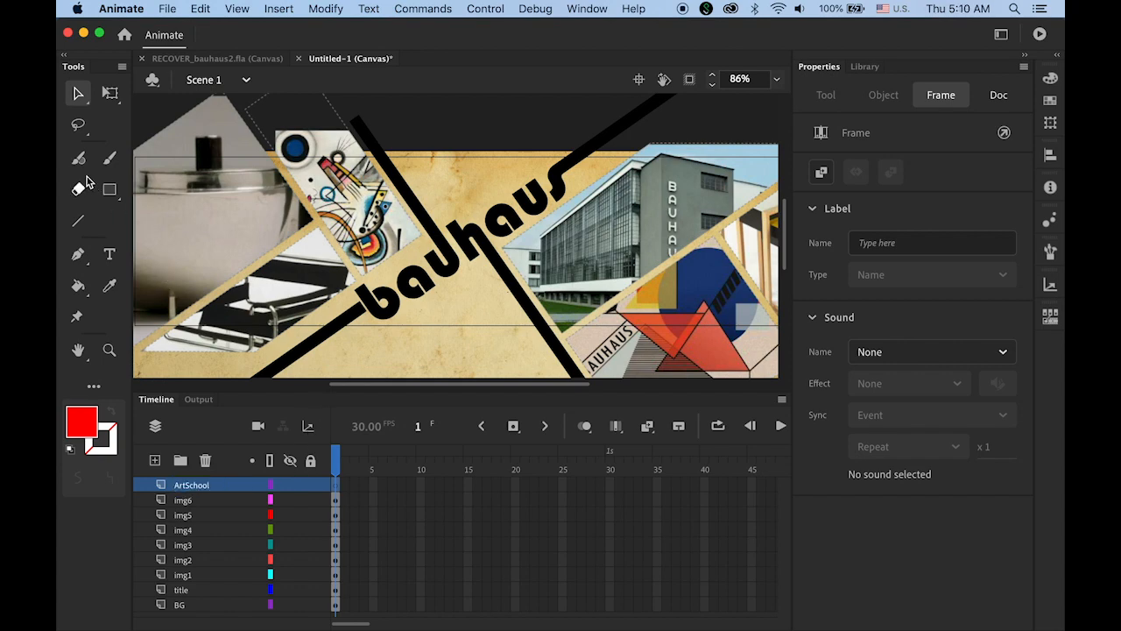
Add the two-line static text "German" / "Art School" on the ArtSchool layer, in the empty area above the bauhaus title.
{"action": "left_click", "coordinate": [109, 254]}
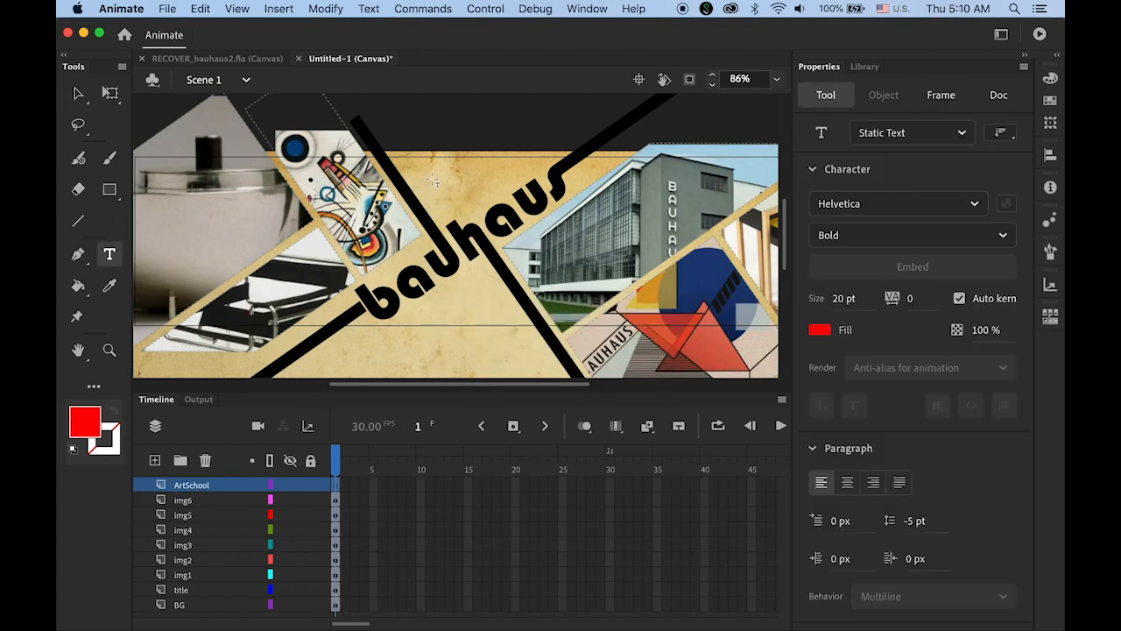
{"action": "left_click", "coordinate": [431, 175]}
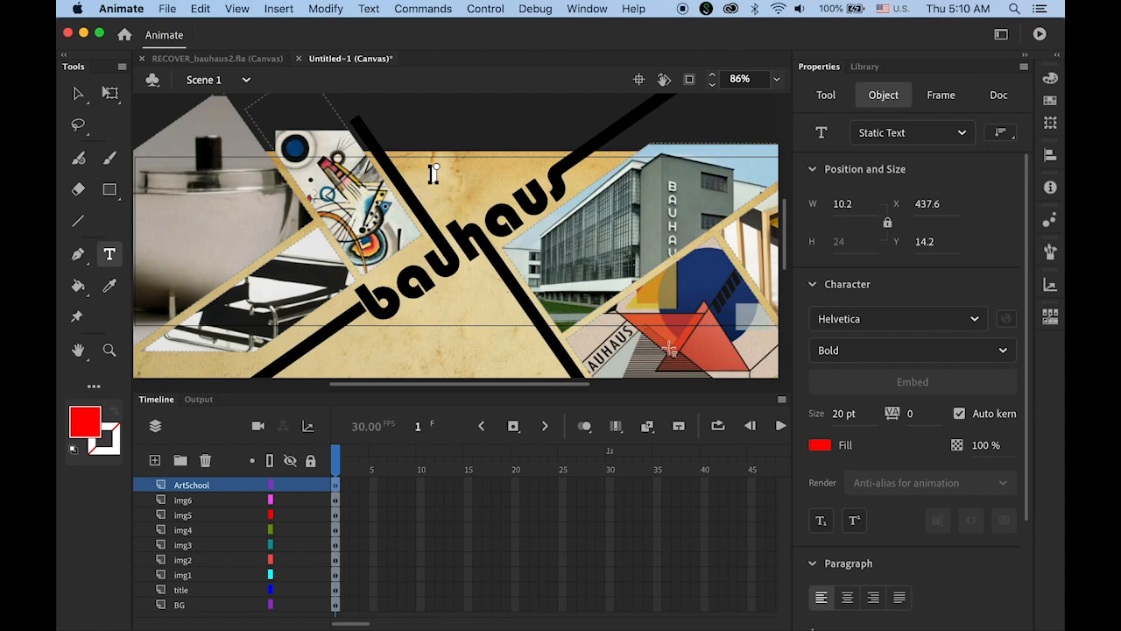
{"action": "type", "text": "Geramn"}
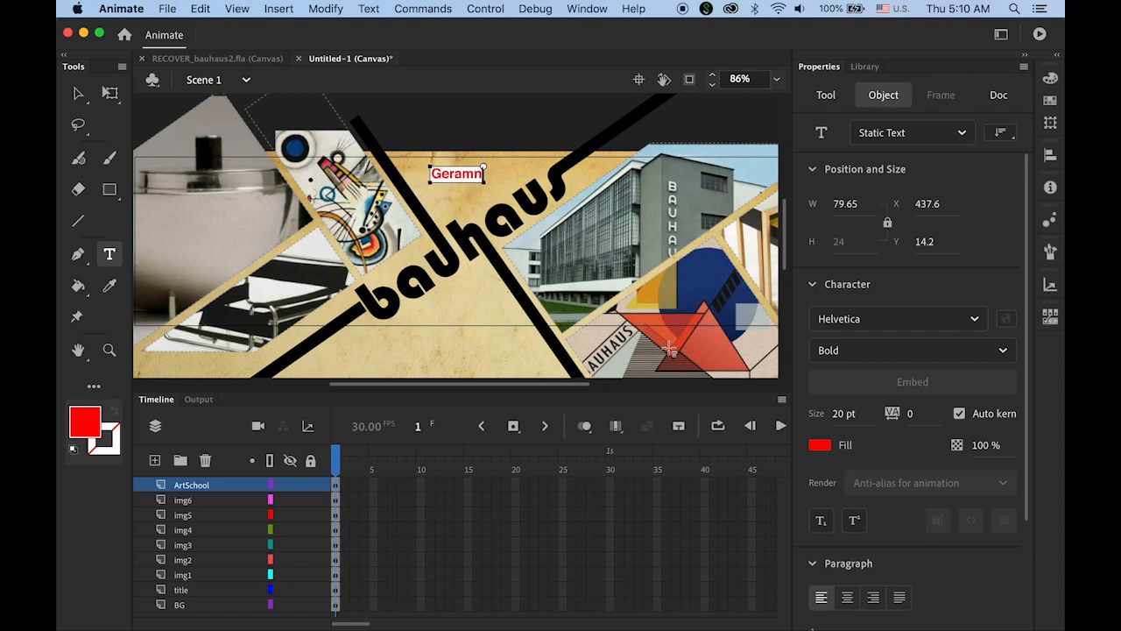
{"action": "key", "text": "BackSpace"}
{"action": "key", "text": "BackSpace"}
{"action": "key", "text": "BackSpace"}
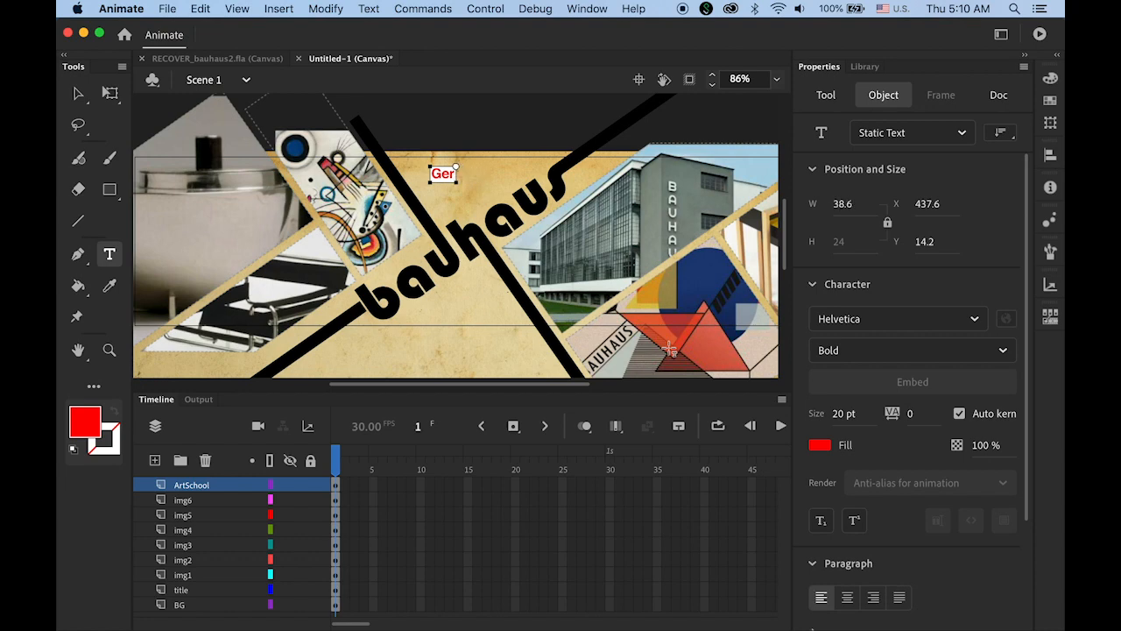
{"action": "type", "text": "man"}
{"action": "key", "text": "Return"}
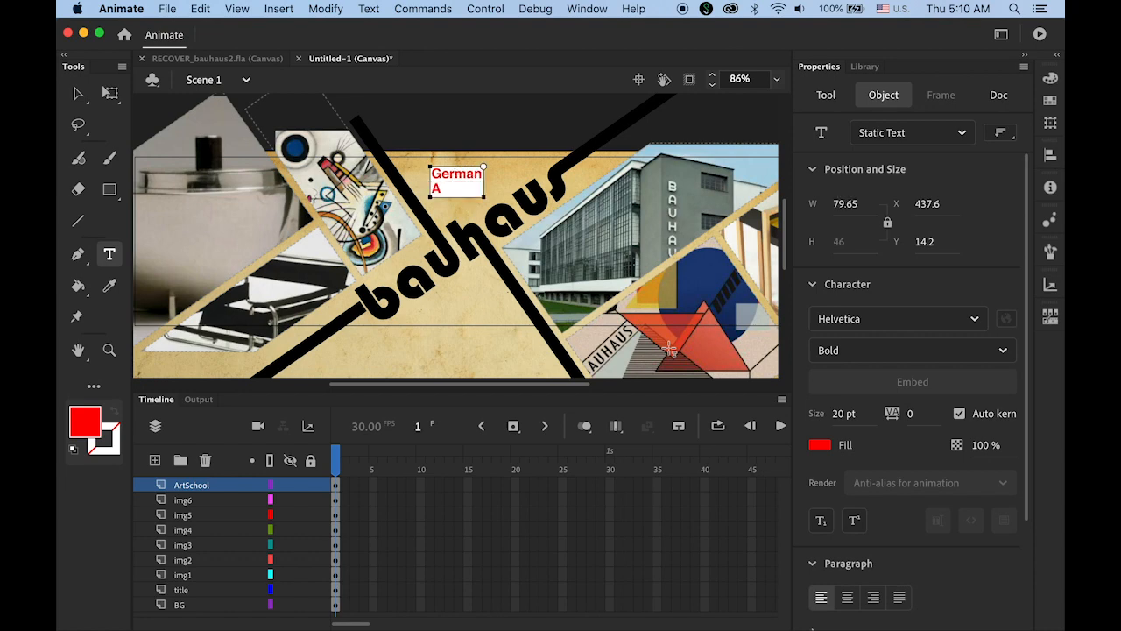
{"action": "type", "text": "Art School"}
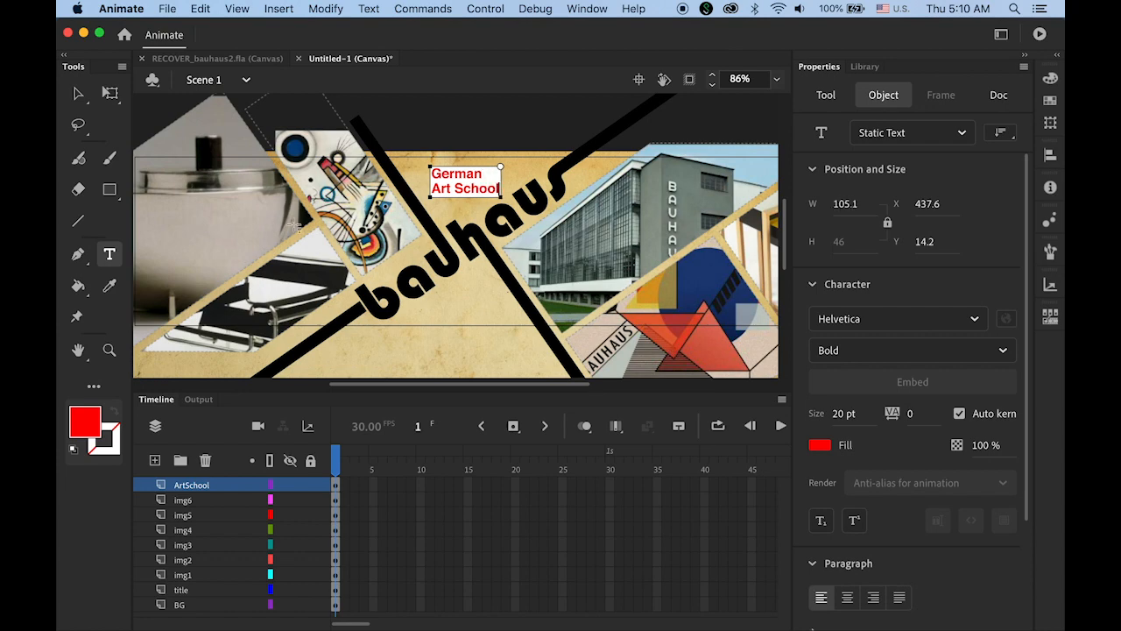
{"action": "left_click", "coordinate": [77, 93]}
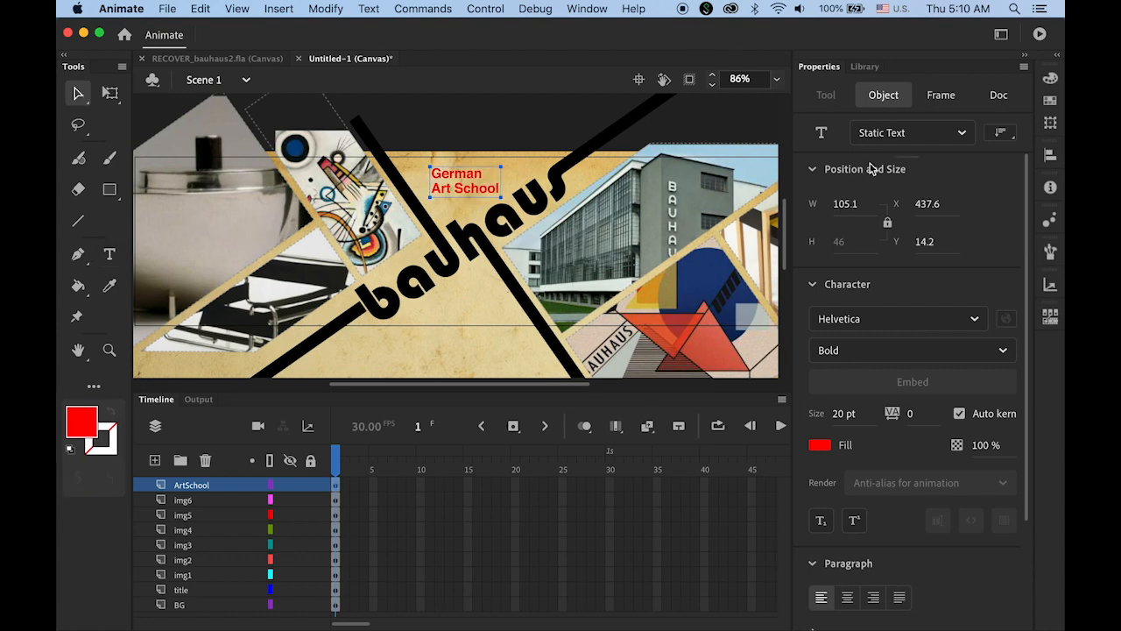
Rotate the German Art School text to 55°.
{"action": "left_click", "coordinate": [1050, 123]}
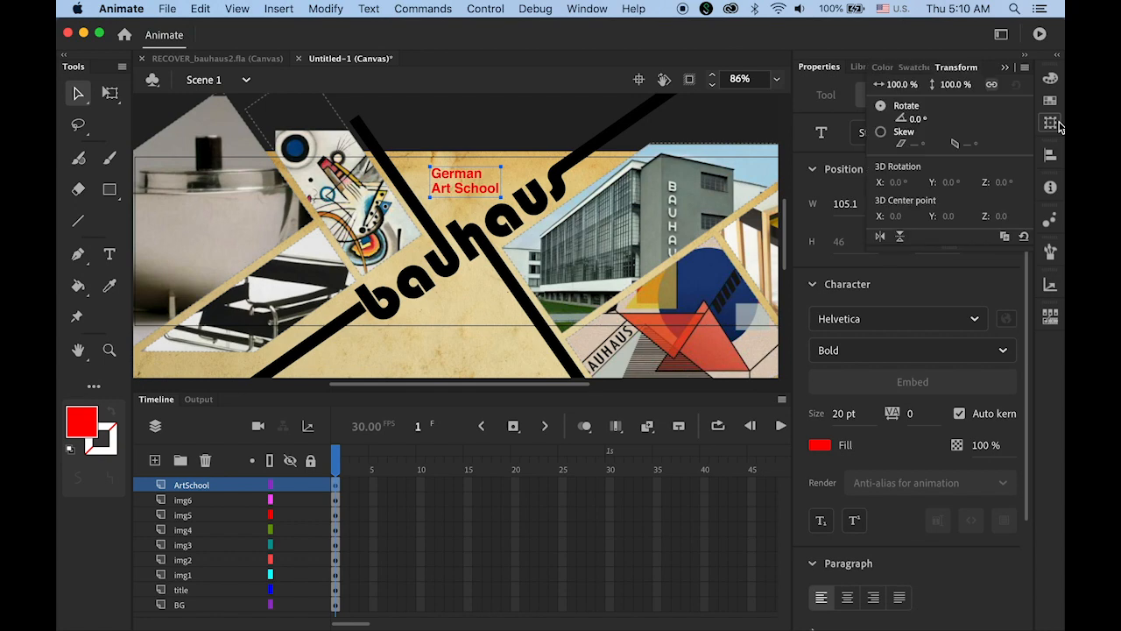
{"action": "left_click", "coordinate": [914, 118]}
{"action": "type", "text": "55"}
{"action": "key", "text": "Return"}
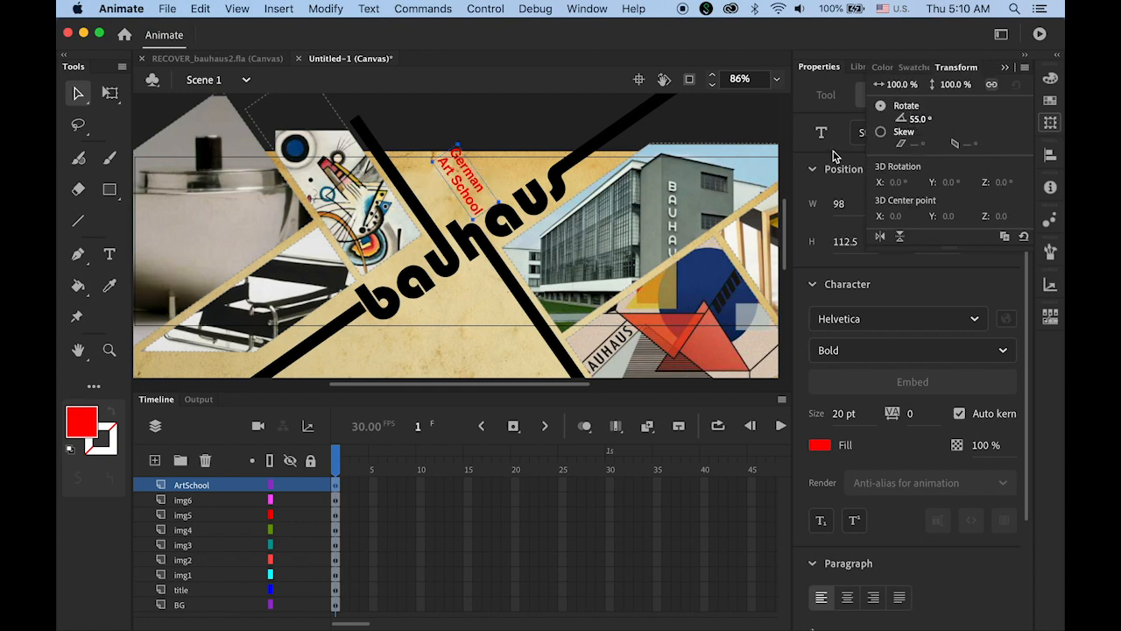
Set the German Art School text's rotation to -35°.
{"action": "left_click", "coordinate": [916, 119]}
{"action": "key", "text": "BackSpace"}
{"action": "key", "text": "Return"}
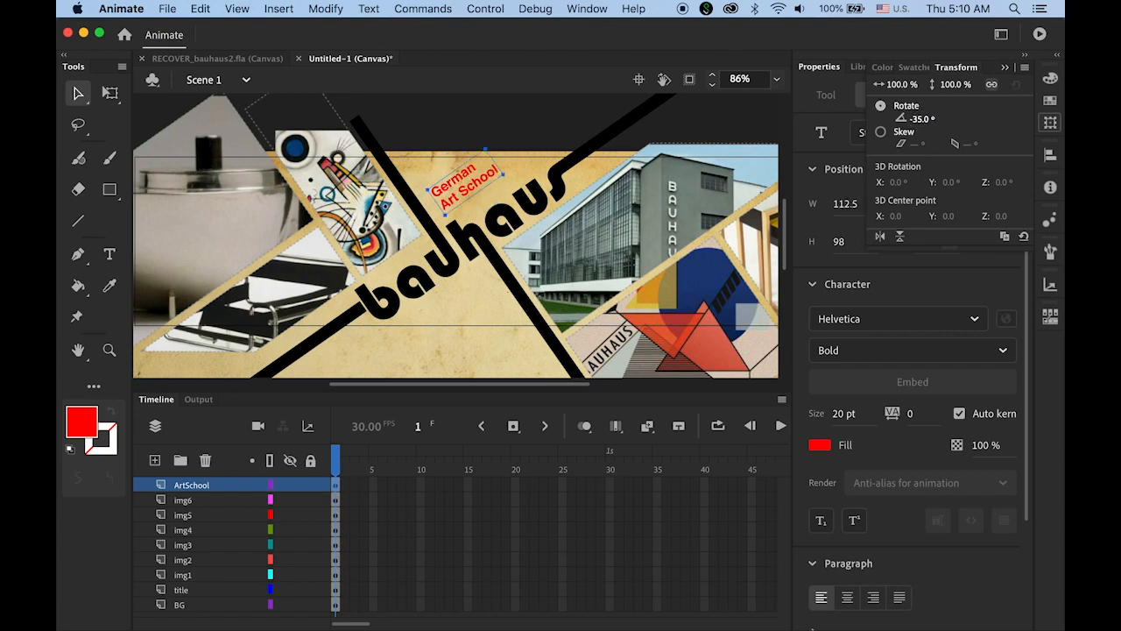
Move the German Art School text to about X 428, Y -2, close above the bauhaus title, and deselect it.
{"action": "left_click", "coordinate": [82, 92]}
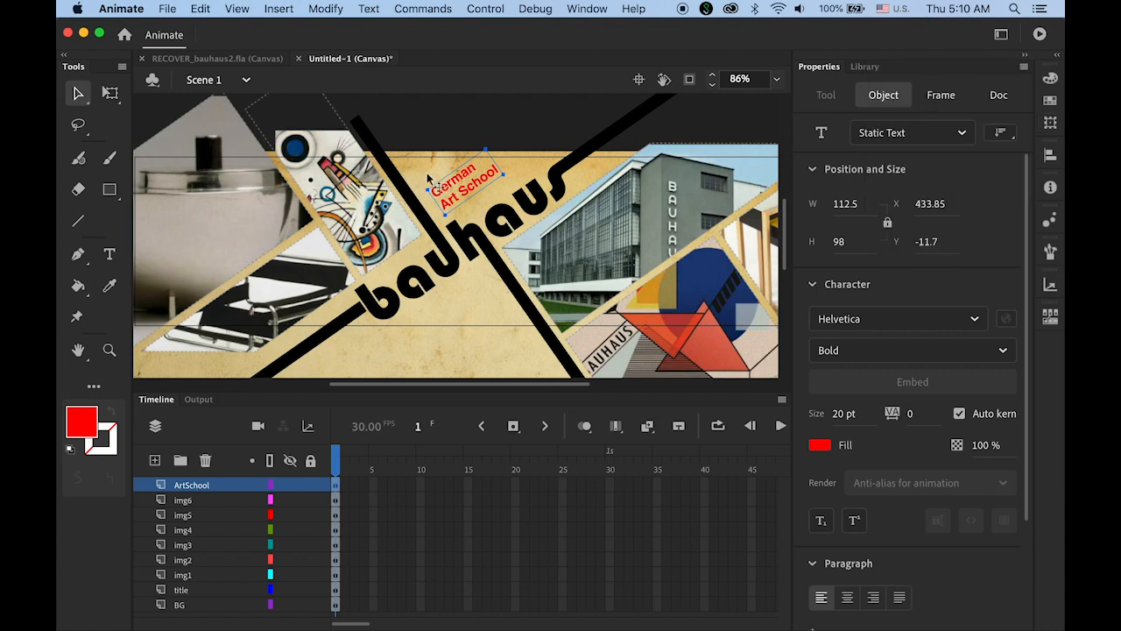
{"action": "left_click_drag", "start_coordinate": [455, 191], "coordinate": [449, 194]}
{"action": "key", "text": "Down"}
{"action": "key", "text": "Down"}
{"action": "key", "text": "Down"}
{"action": "key", "text": "Right"}
{"action": "key", "text": "Down"}
{"action": "key", "text": "Down"}
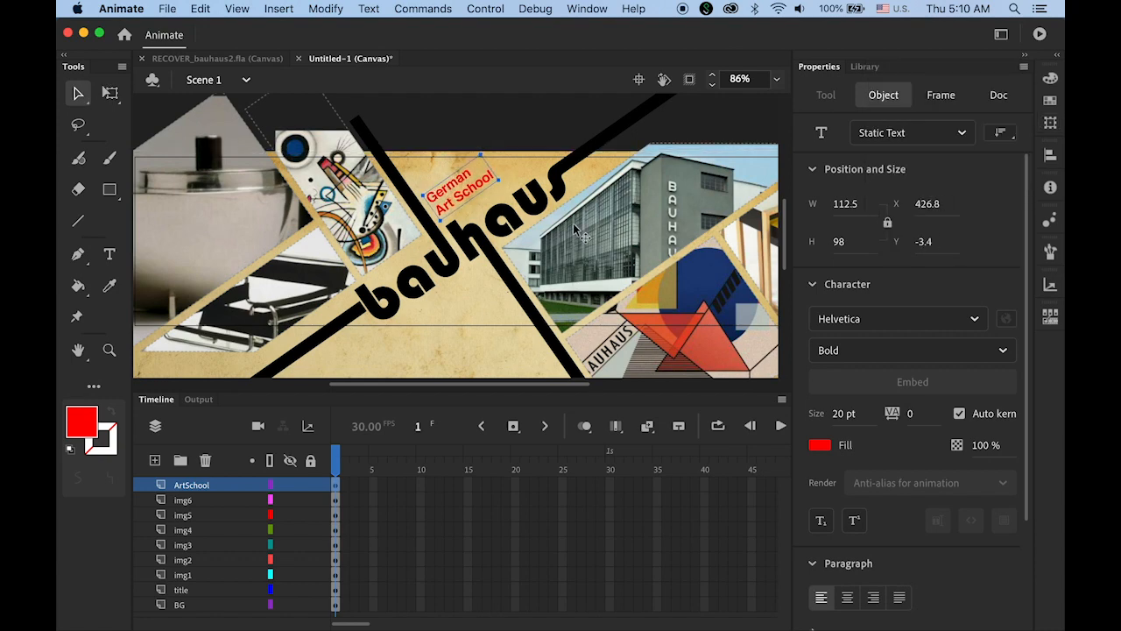
{"action": "key", "text": "Right"}
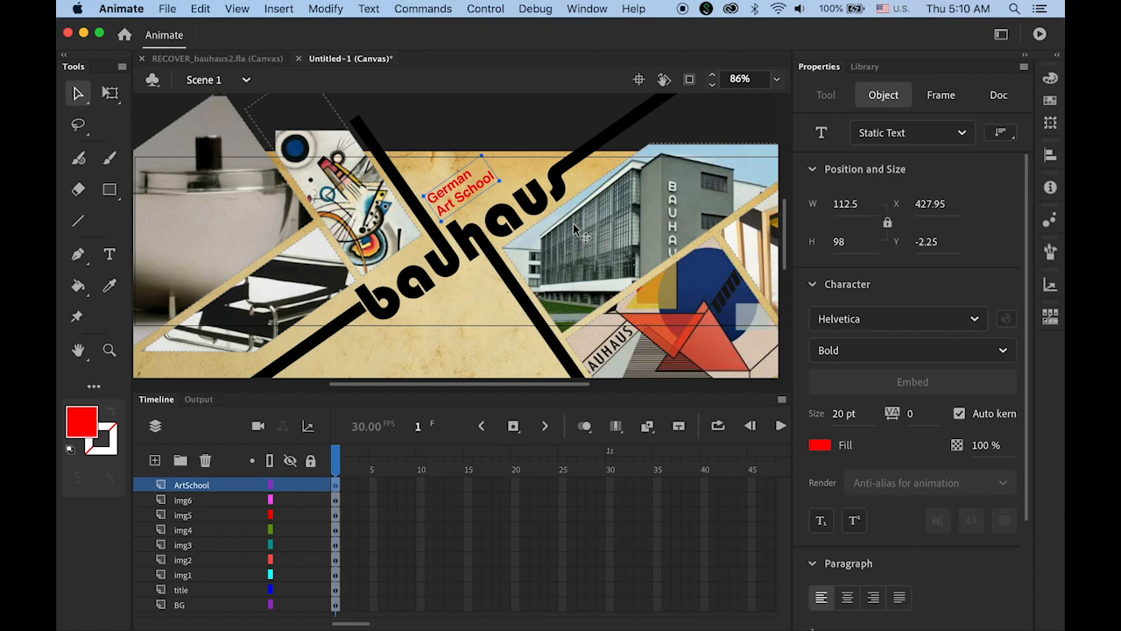
{"action": "left_click", "coordinate": [475, 142]}
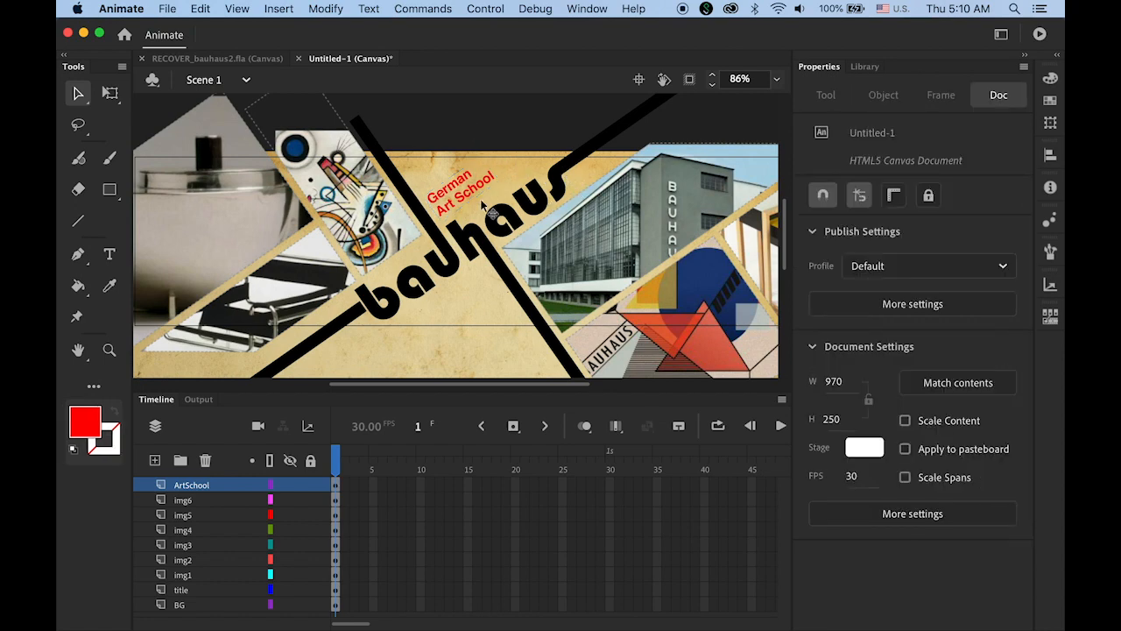
Add a new layer above ArtSchool and place the static text WEIMAR on it in Bauhaus 93, below the bauhaus title.
{"action": "left_click", "coordinate": [205, 486]}
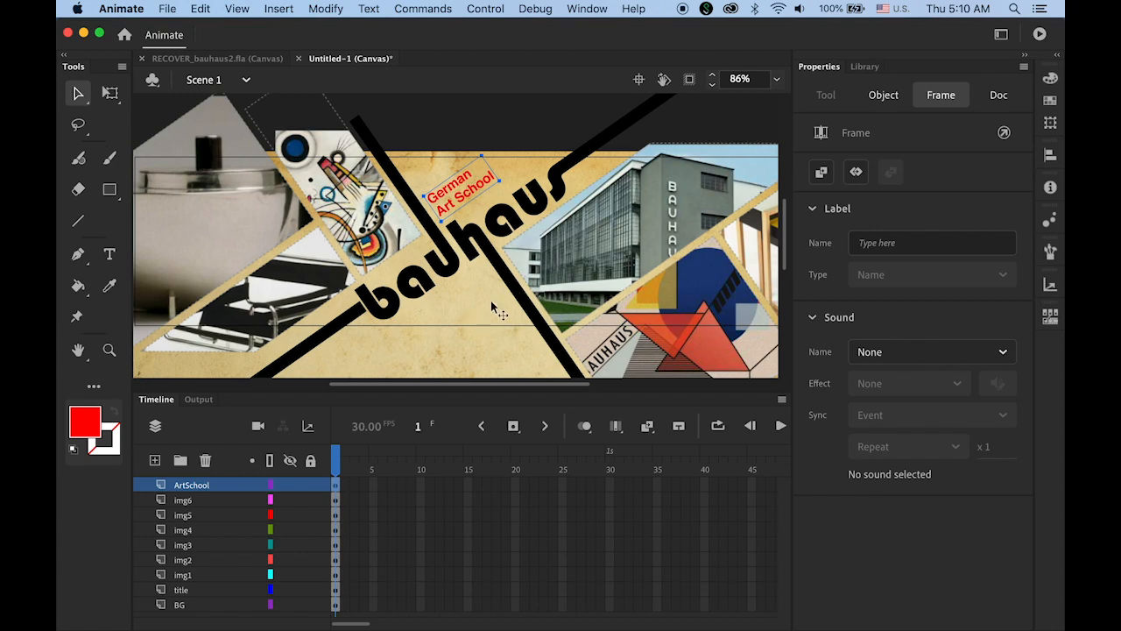
{"action": "left_click", "coordinate": [154, 462]}
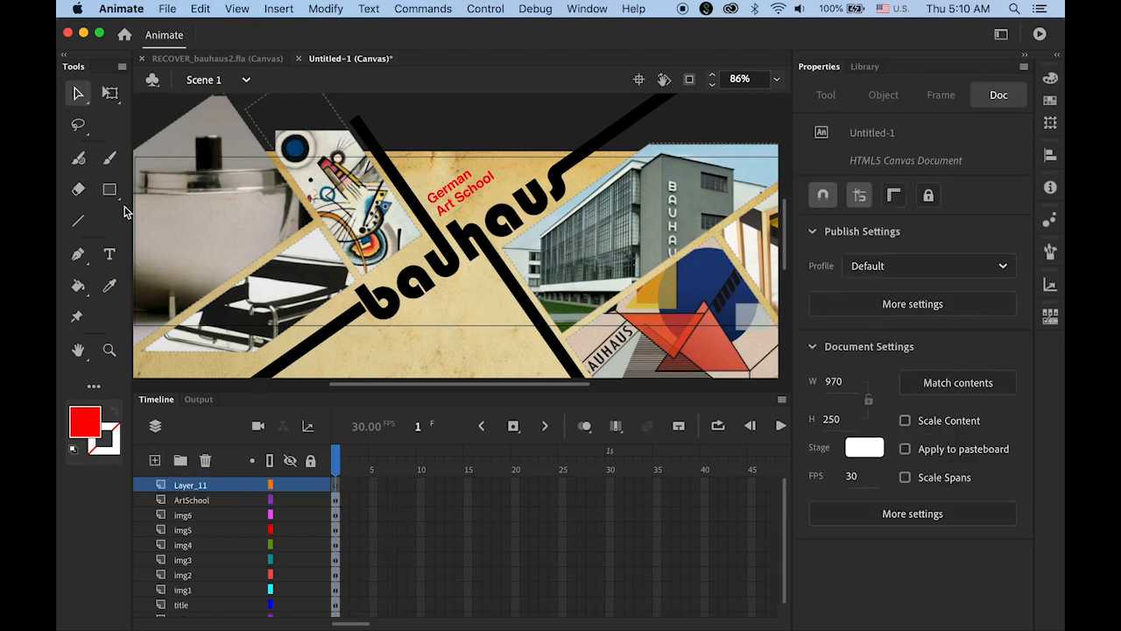
{"action": "left_click", "coordinate": [112, 256]}
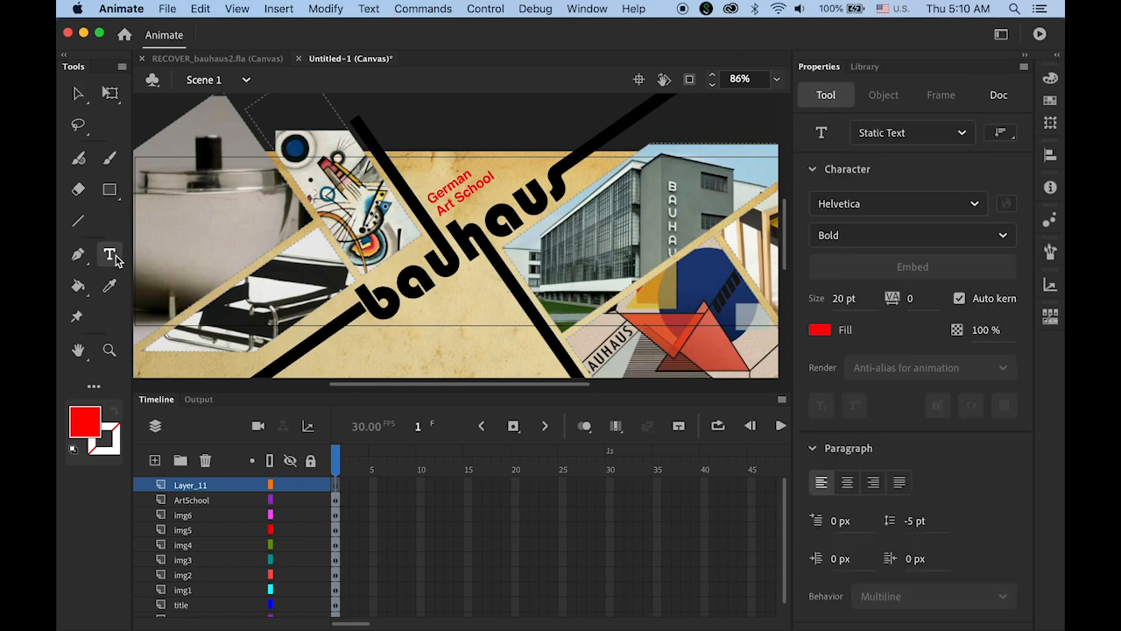
{"action": "left_click", "coordinate": [438, 314]}
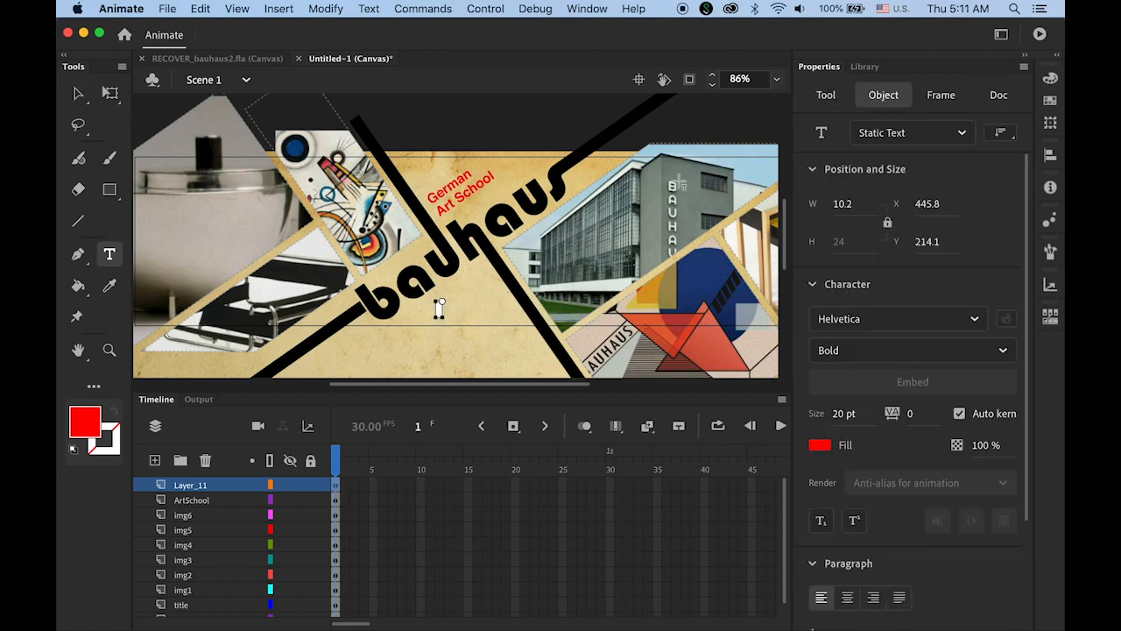
{"action": "left_click", "coordinate": [976, 322]}
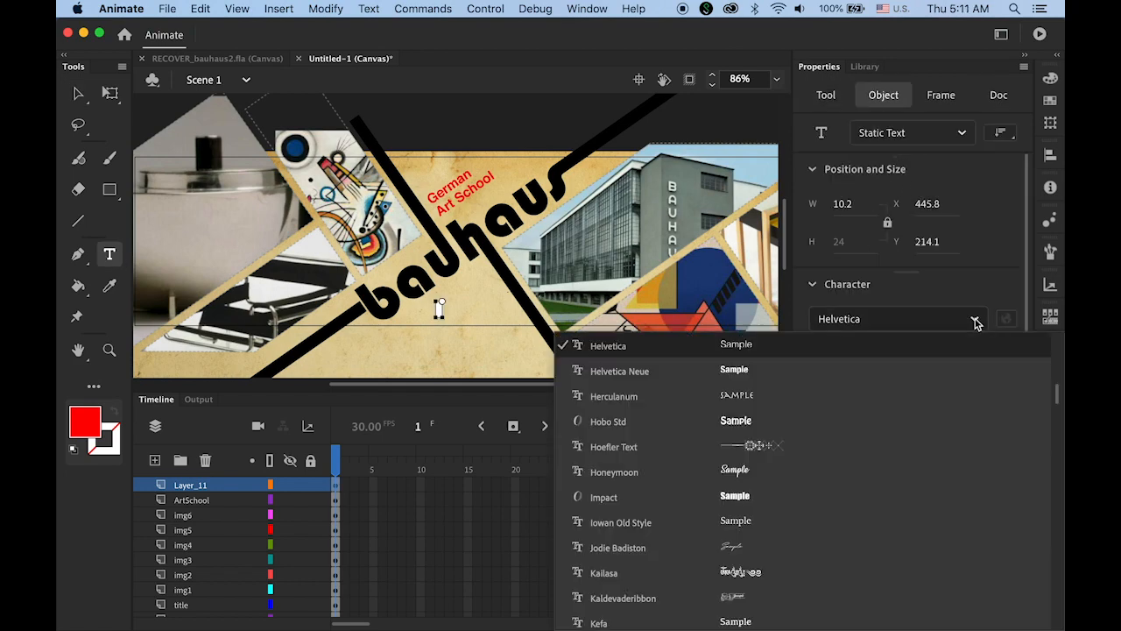
{"action": "scroll", "coordinate": [850, 414], "scroll_direction": "up", "scroll_amount": 10}
{"action": "scroll", "coordinate": [848, 416], "scroll_direction": "up", "scroll_amount": 12}
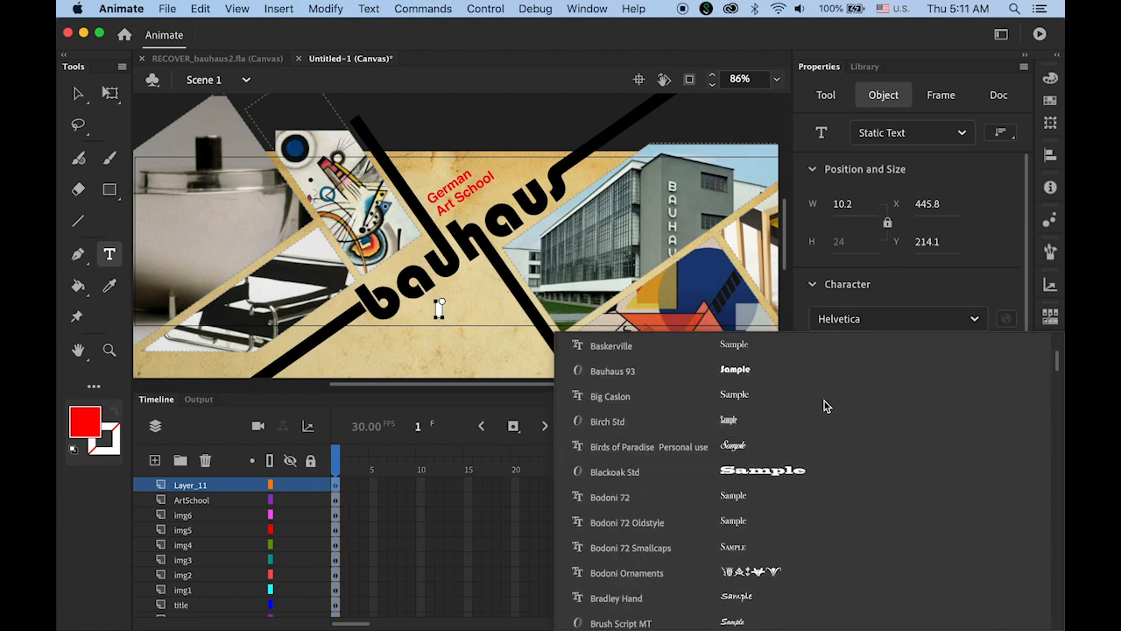
{"action": "left_click", "coordinate": [759, 371]}
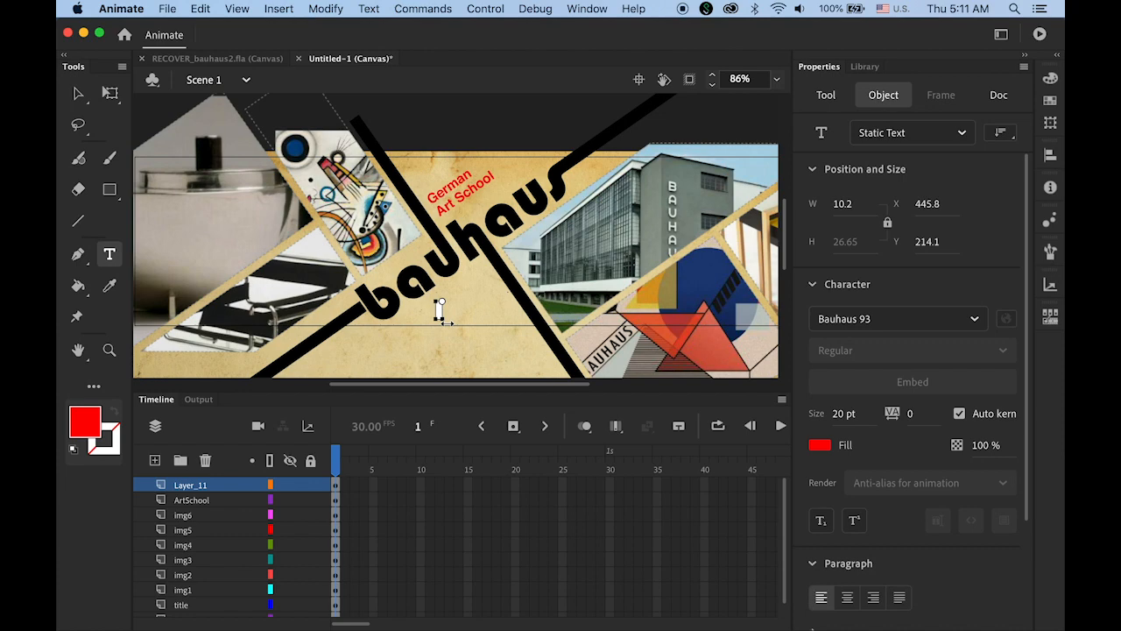
{"action": "type", "text": "WEIMAR"}
Reposition WEIMAR, place a copy of it directly below, and change the copy's text to DESSAU.
{"action": "left_click", "coordinate": [78, 93]}
{"action": "mouse_move", "coordinate": [487, 316]}
{"action": "left_mouse_down"}
{"action": "mouse_move", "coordinate": [480, 293]}
{"action": "mouse_move", "coordinate": [478, 312]}
{"action": "left_mouse_up"}
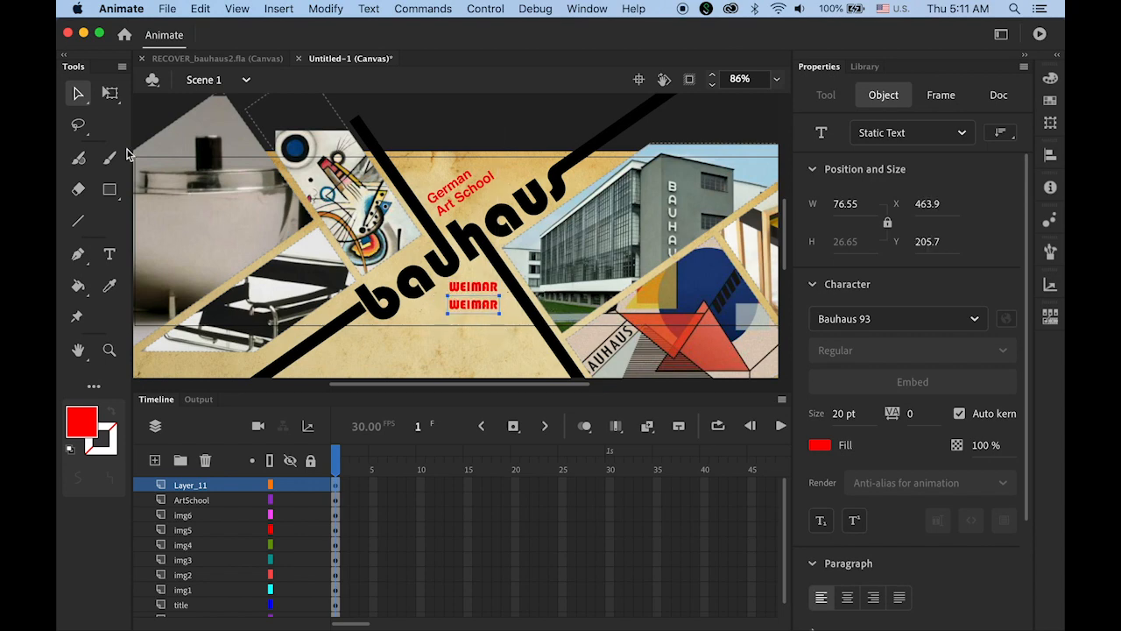
{"action": "left_click", "coordinate": [110, 255]}
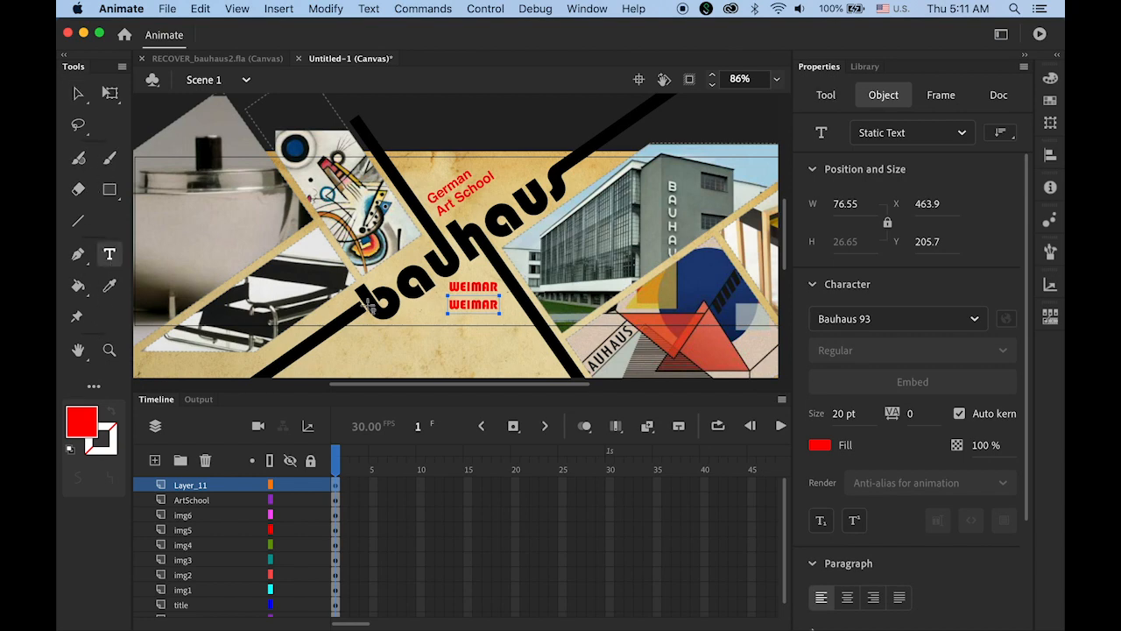
{"action": "left_click_drag", "start_coordinate": [450, 303], "coordinate": [529, 321]}
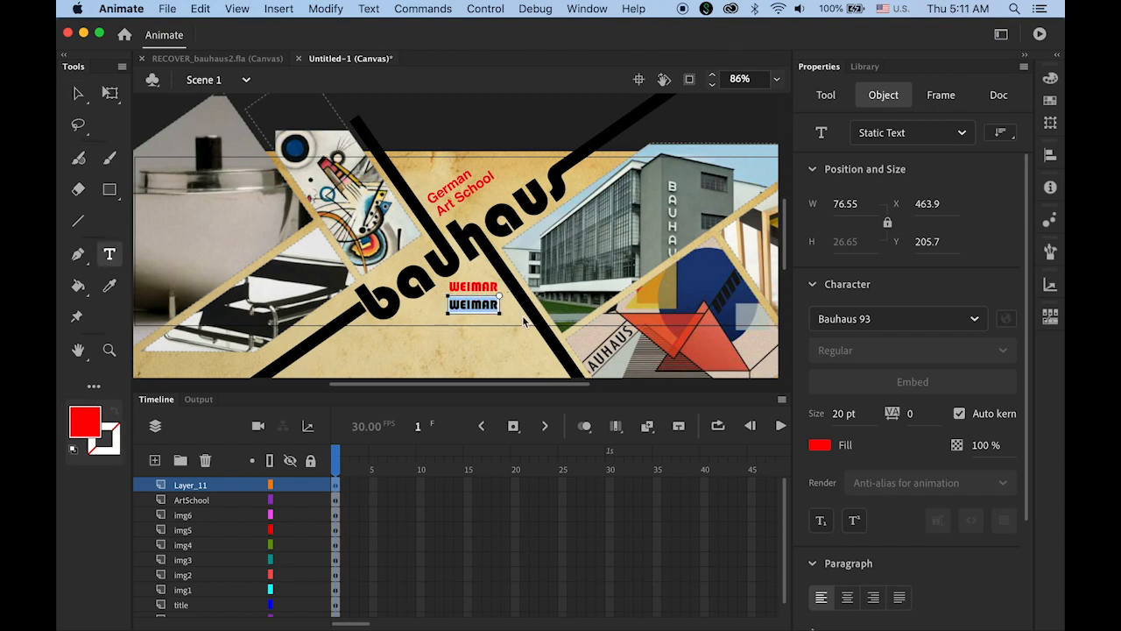
{"action": "type", "text": "DE"}
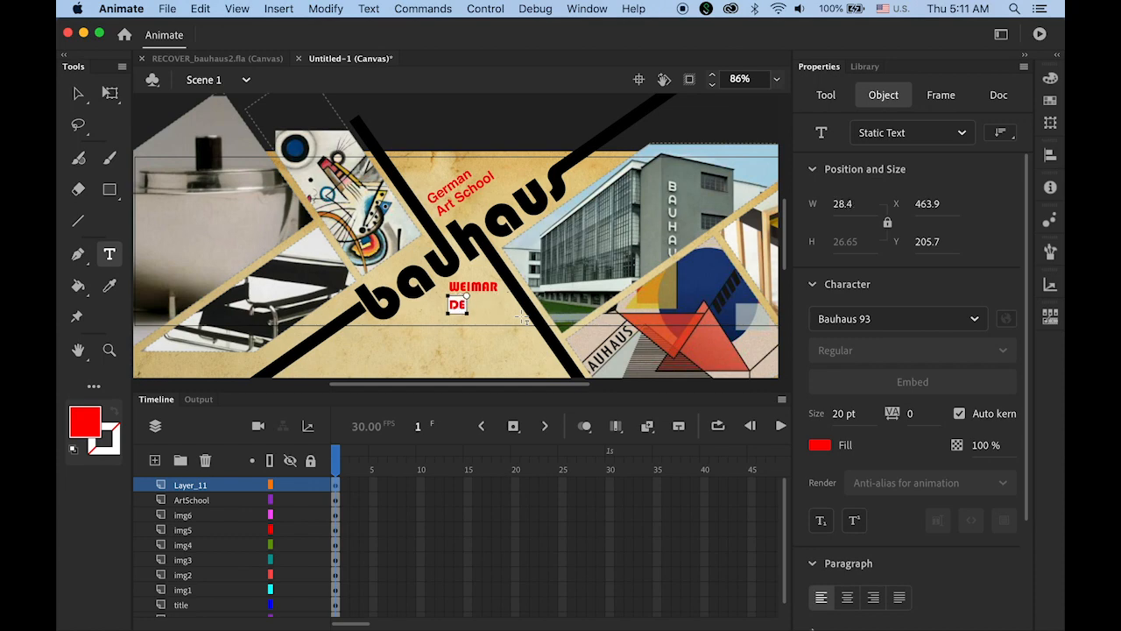
{"action": "type", "text": "SSAU"}
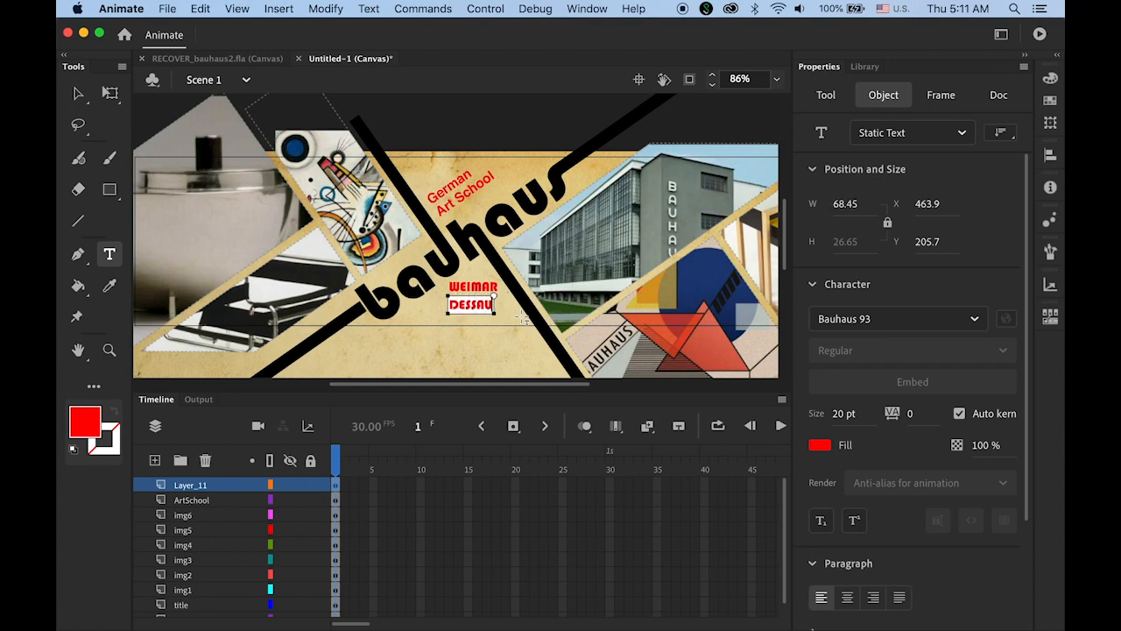
Duplicate the DESSAU text straight down and nudge the copy to about Y 230, forming an evenly spaced third line.
{"action": "left_click", "coordinate": [77, 93]}
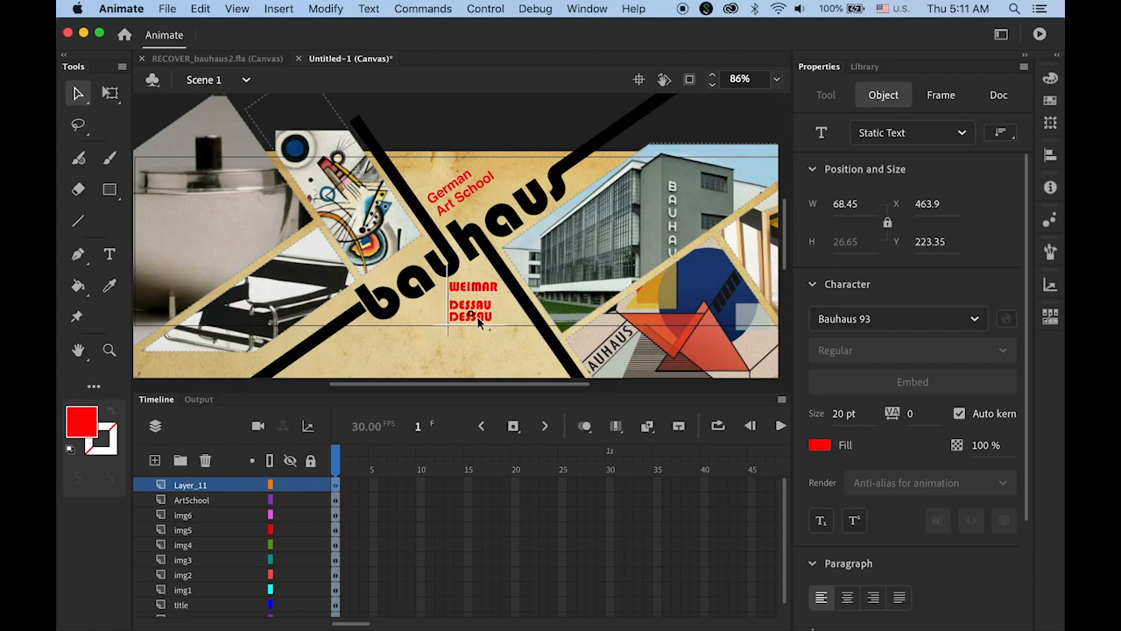
{"action": "left_click_drag", "start_coordinate": [478, 317], "coordinate": [478, 321]}
{"action": "key", "text": "Down"}
{"action": "key", "text": "Down"}
{"action": "key", "text": "Down"}
{"action": "key", "text": "Down"}
{"action": "key", "text": "Down"}
{"action": "key", "text": "Down"}
{"action": "key", "text": "Down"}
Replace the text of the lowest DESSAU copy with BERLIN.
{"action": "left_click", "coordinate": [109, 254]}
{"action": "left_click_drag", "start_coordinate": [450, 320], "coordinate": [510, 330]}
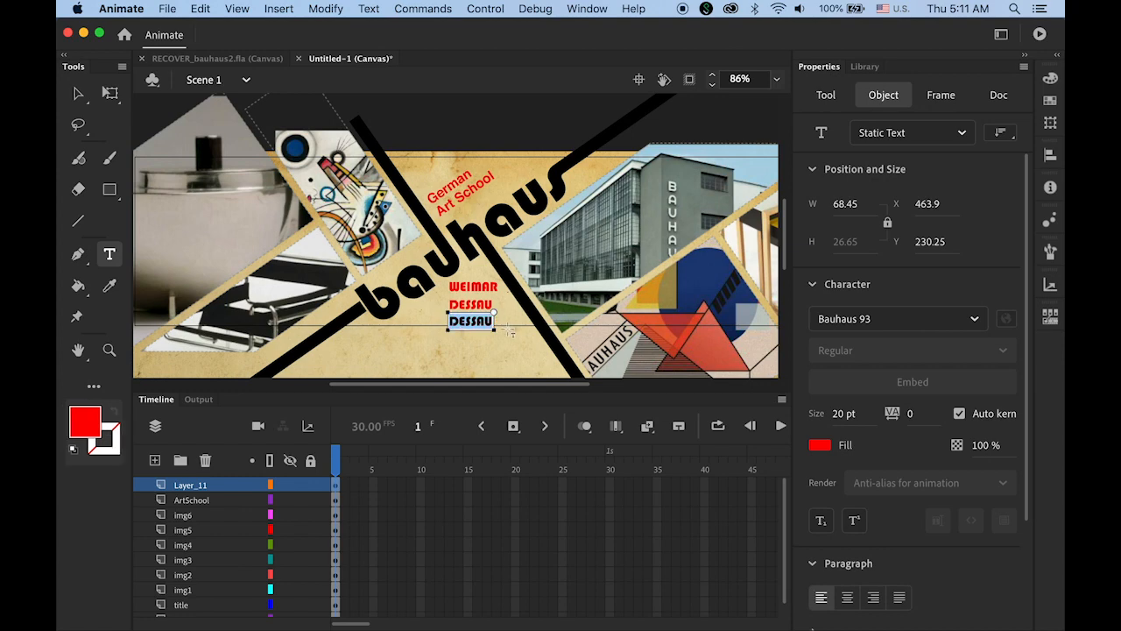
{"action": "type", "text": "Ber"}
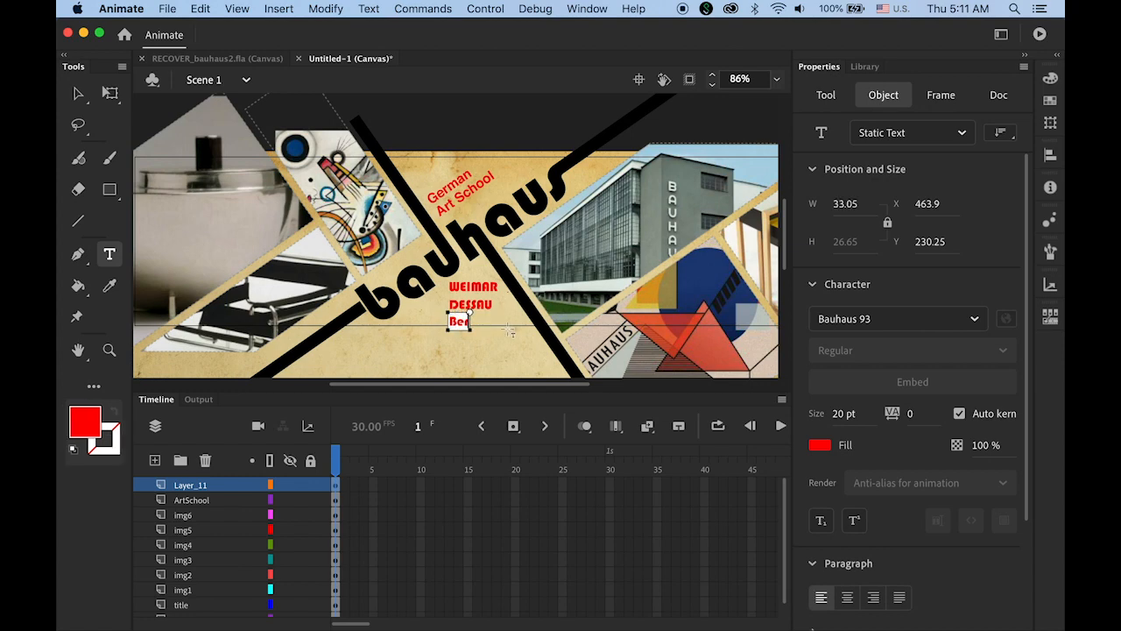
{"action": "key", "text": "BackSpace"}
{"action": "key", "text": "BackSpace"}
{"action": "type", "text": "ERLIN"}
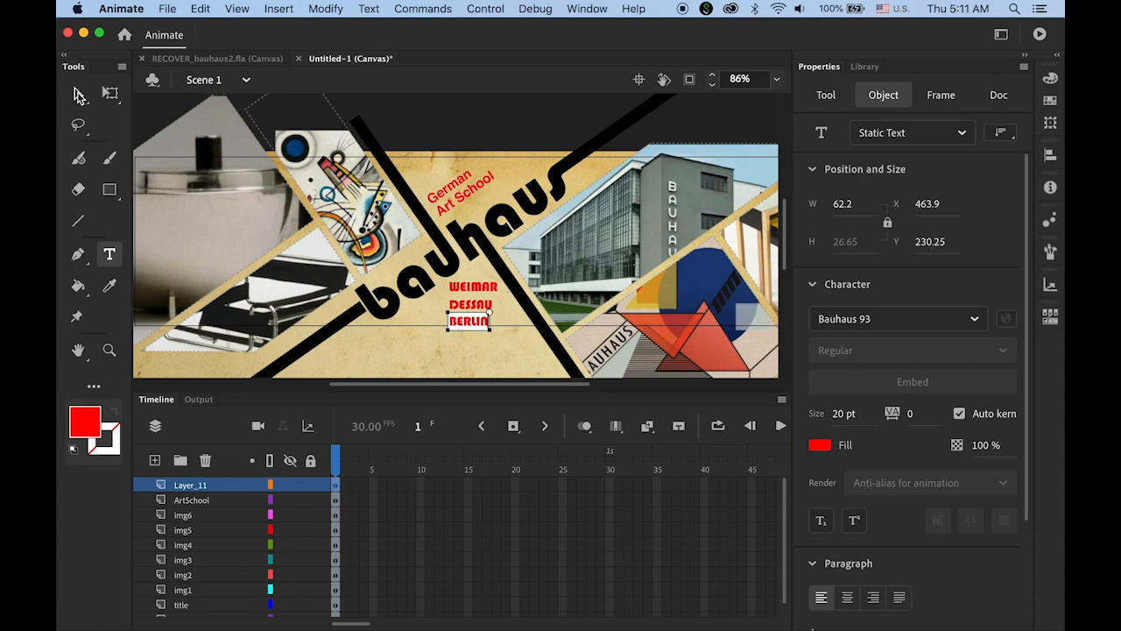
Right-align the WEIMAR, DESSAU and BERLIN texts and move them back below the title to about X 459, Y 179.
{"action": "left_click", "coordinate": [77, 93]}
{"action": "left_click", "coordinate": [486, 302]}
{"action": "left_click", "coordinate": [486, 289], "text": "shift"}
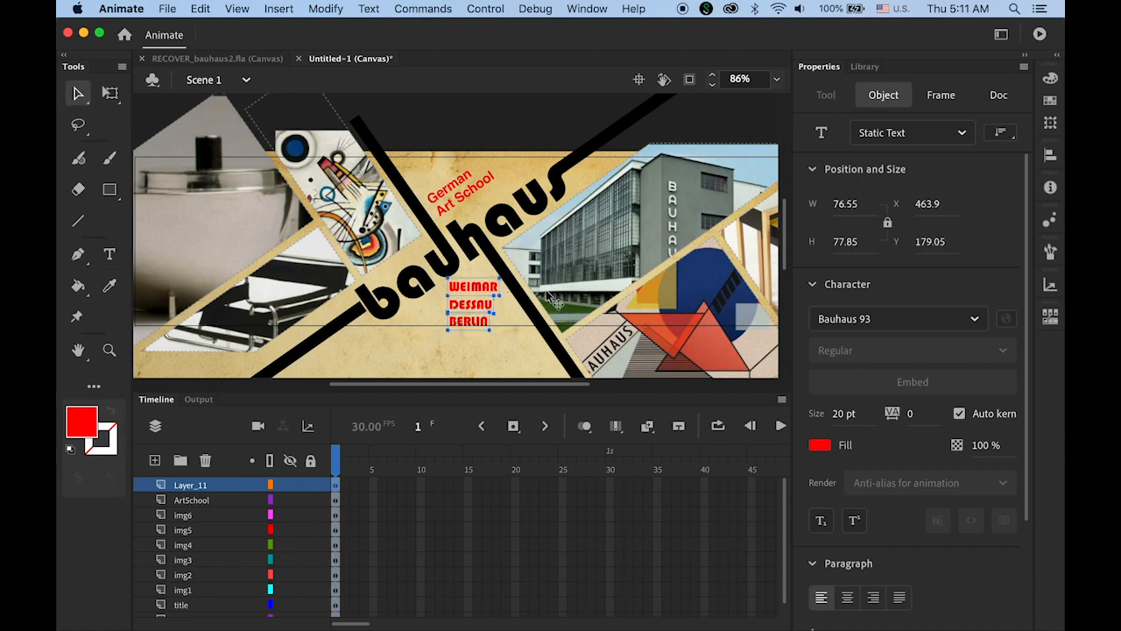
{"action": "left_click", "coordinate": [1050, 155]}
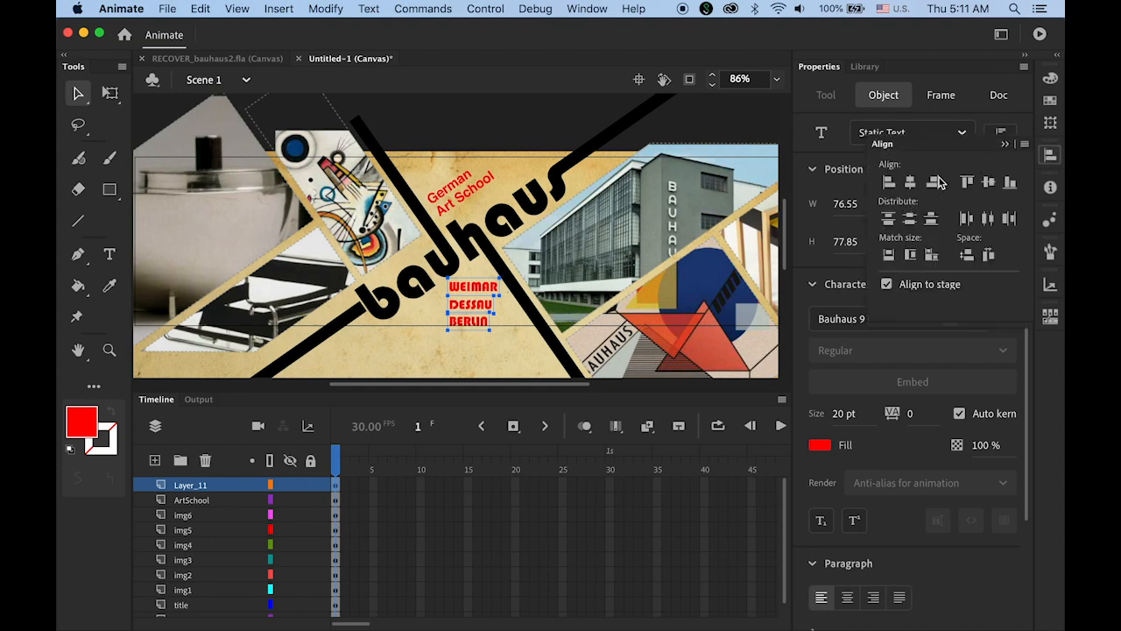
{"action": "left_click", "coordinate": [933, 181]}
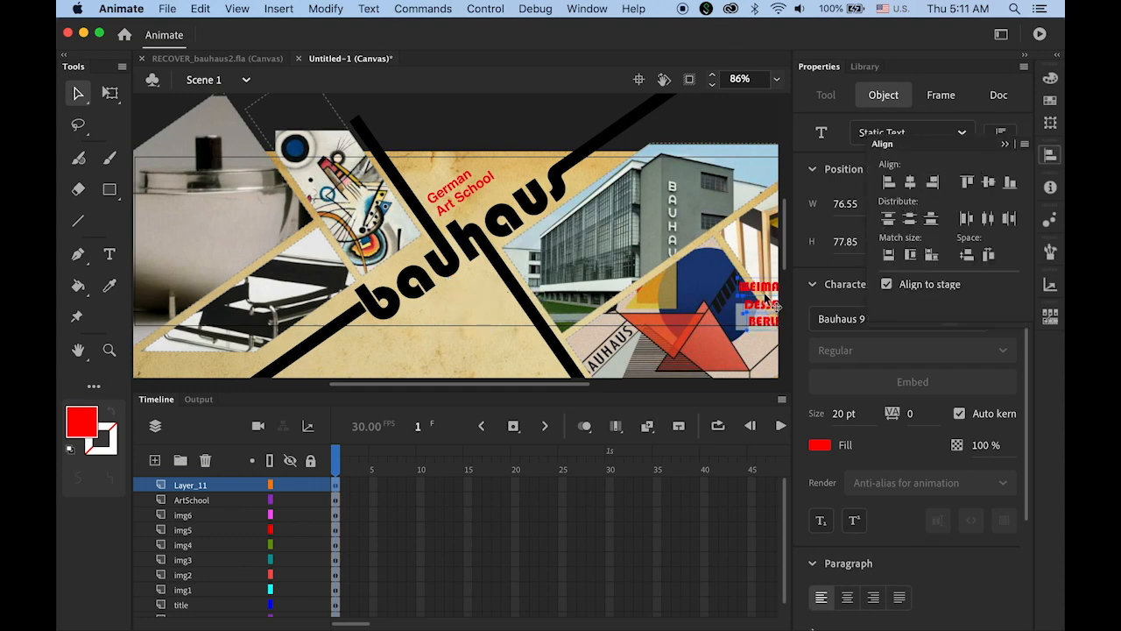
{"action": "left_click", "coordinate": [888, 284]}
{"action": "left_click_drag", "start_coordinate": [771, 298], "coordinate": [475, 294]}
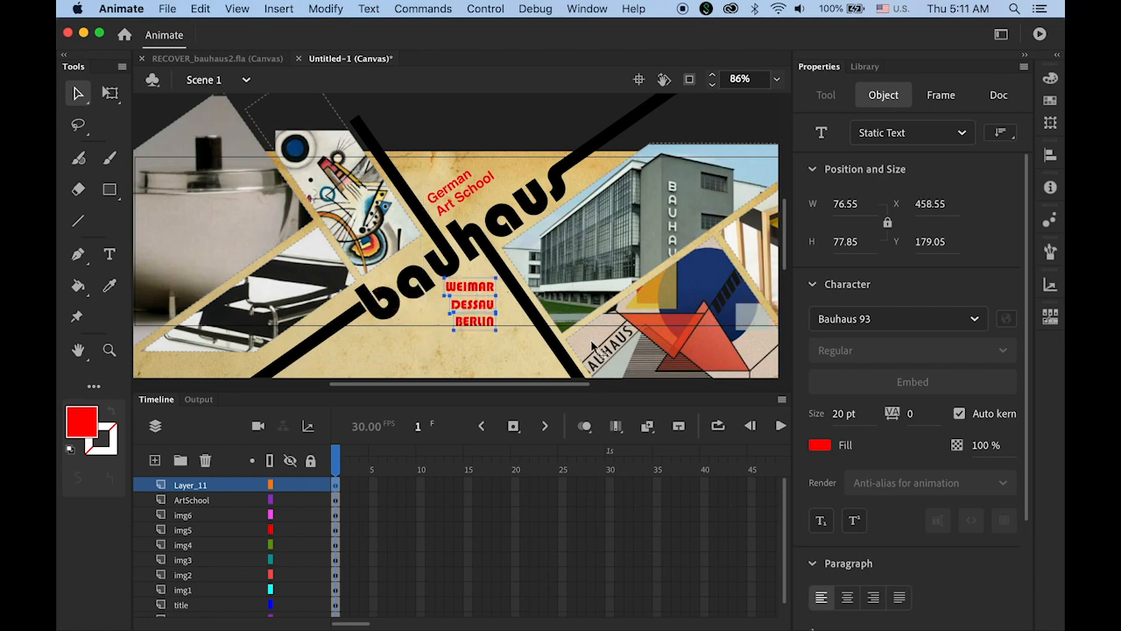
{"action": "left_click", "coordinate": [479, 321]}
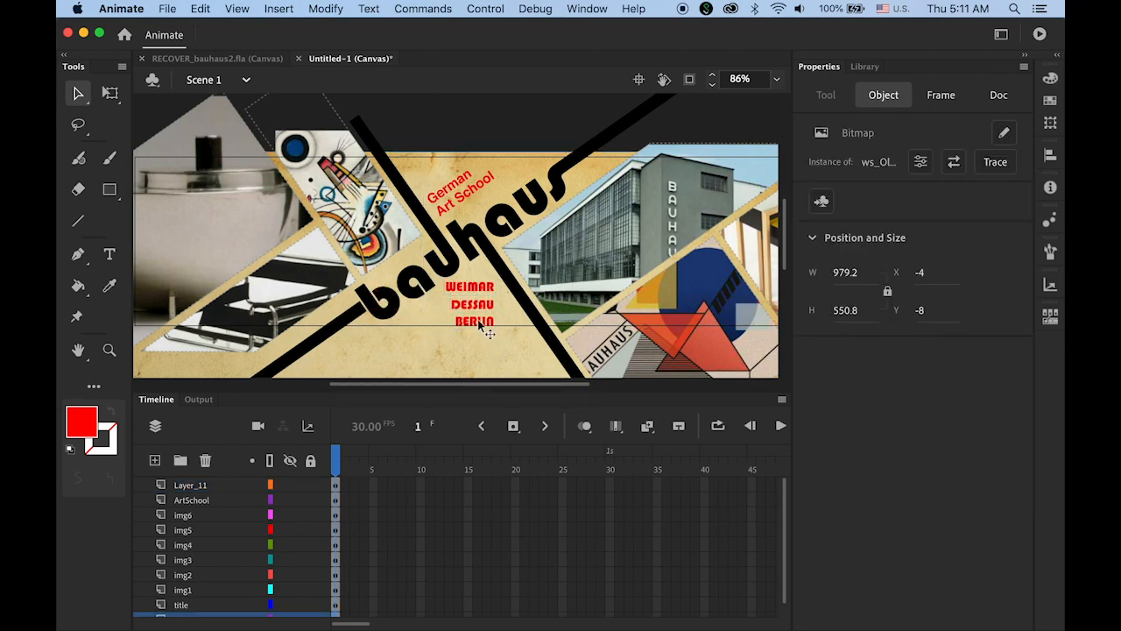
Move the BERLIN text up closer to DESSAU and distribute WEIMAR, DESSAU and BERLIN evenly by their vertical centers.
{"action": "left_click", "coordinate": [485, 322]}
{"action": "left_click_drag", "start_coordinate": [487, 323], "coordinate": [487, 311]}
{"action": "left_click", "coordinate": [487, 304], "text": "shift"}
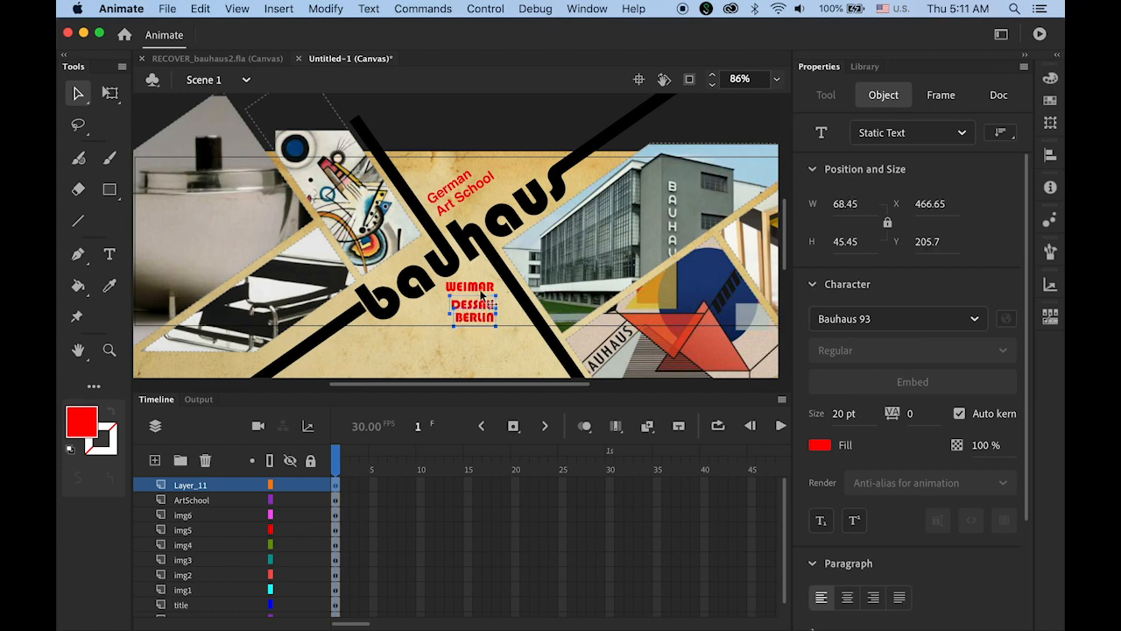
{"action": "left_click", "coordinate": [484, 287], "text": "shift"}
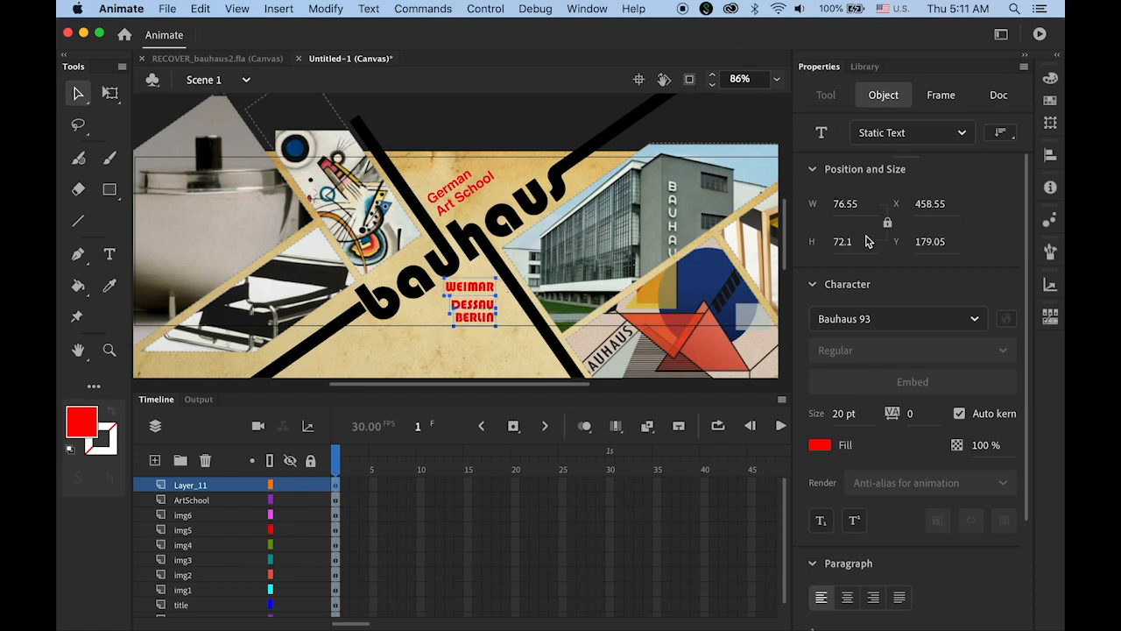
{"action": "left_click", "coordinate": [1050, 154]}
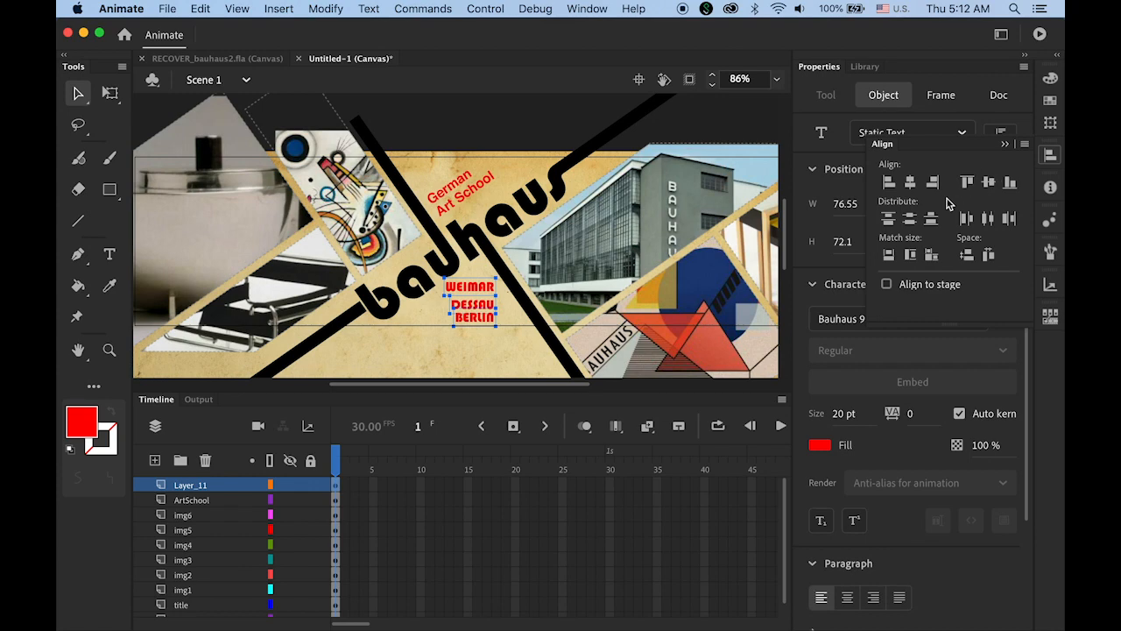
{"action": "left_click", "coordinate": [908, 219]}
{"action": "left_click", "coordinate": [1004, 146]}
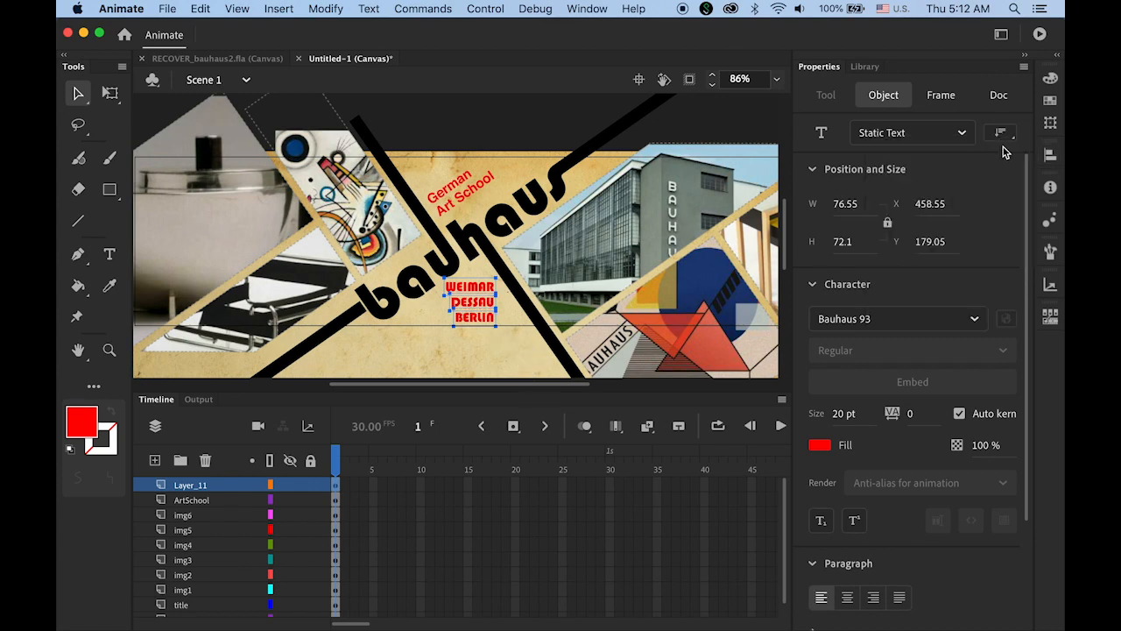
Rotate the WEIMAR, DESSAU and BERLIN texts together by -35 degrees.
{"action": "left_click", "coordinate": [1051, 123]}
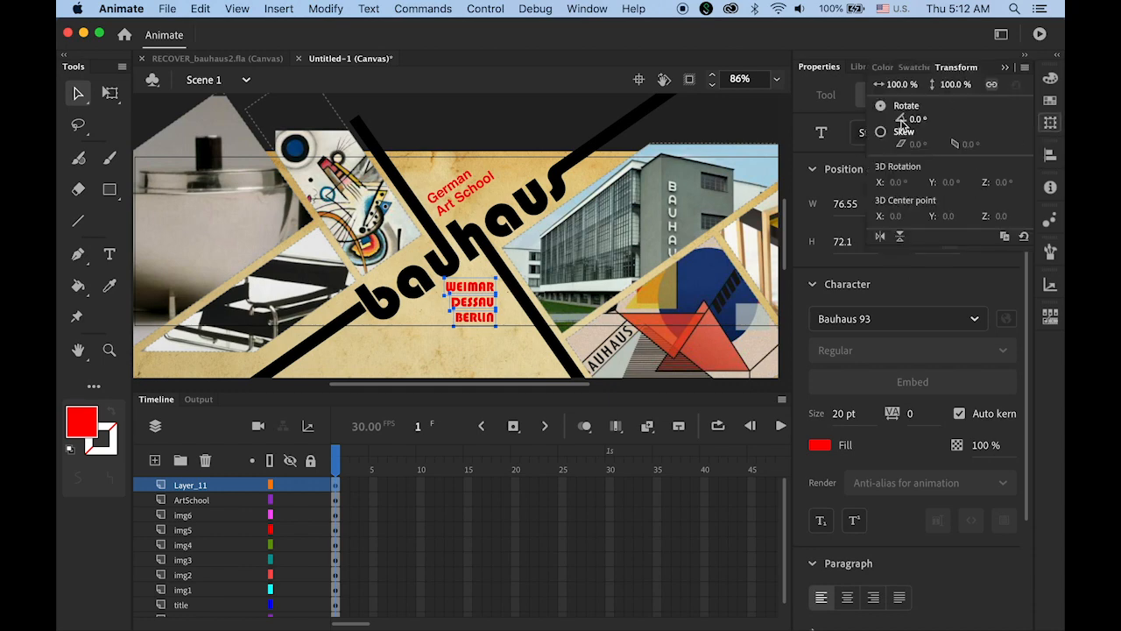
{"action": "left_click", "coordinate": [915, 118]}
{"action": "type", "text": "-35"}
{"action": "key", "text": "Return"}
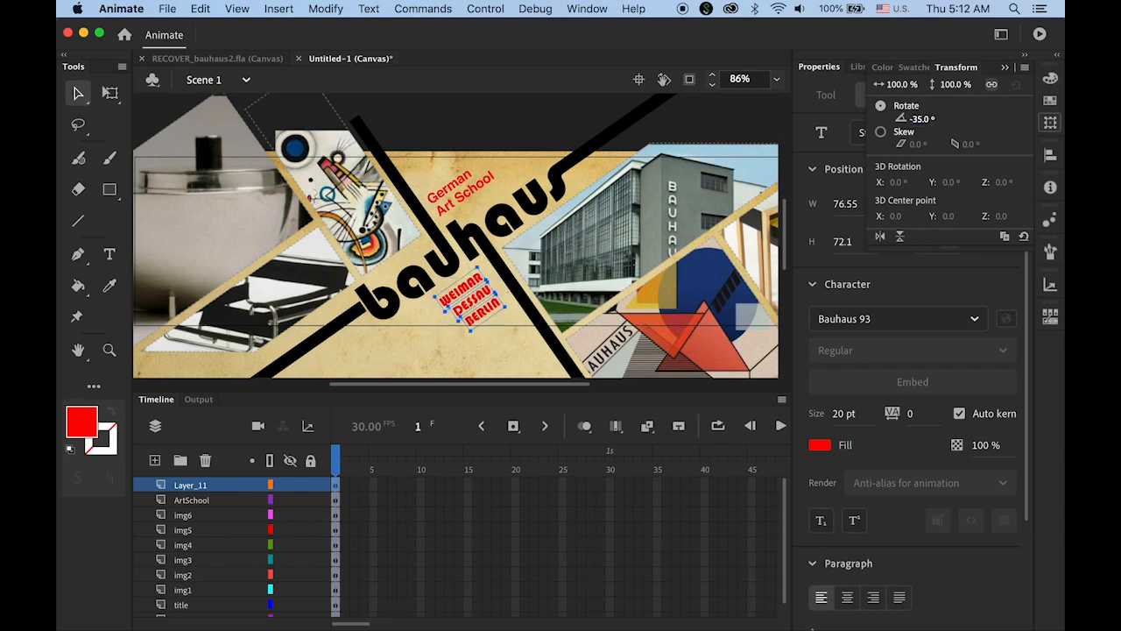
Move the rotated city names up close beneath the bauhaus title, to about X 452, Y 151.
{"action": "left_click", "coordinate": [78, 93]}
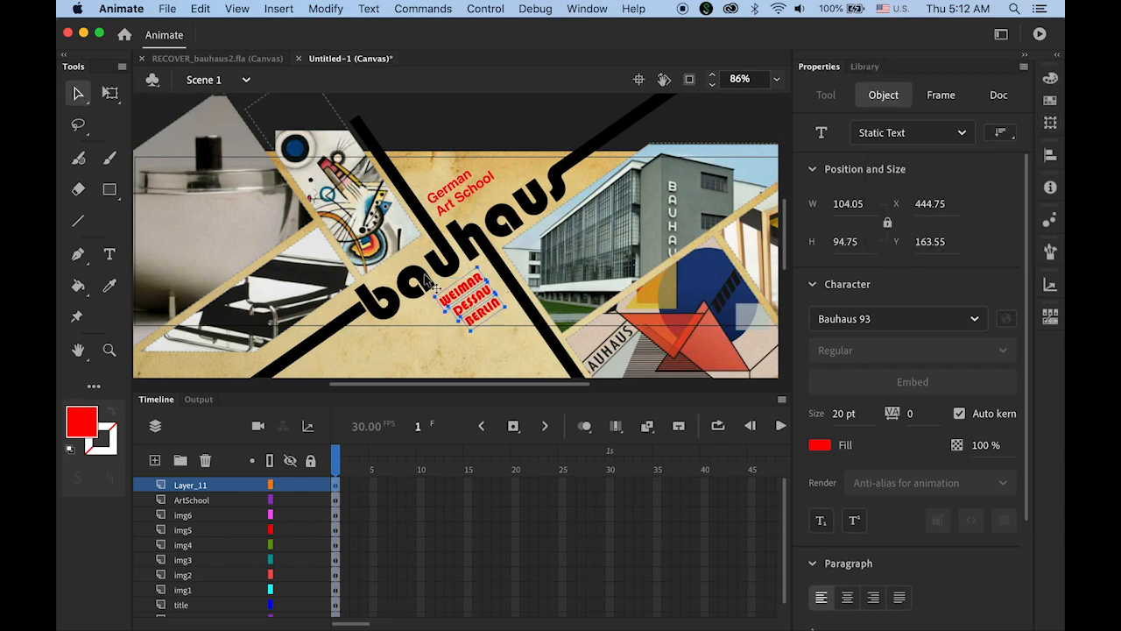
{"action": "left_click_drag", "start_coordinate": [477, 308], "coordinate": [475, 284]}
{"action": "key", "text": "Right"}
{"action": "key", "text": "Right"}
{"action": "key", "text": "Right"}
{"action": "key", "text": "Left"}
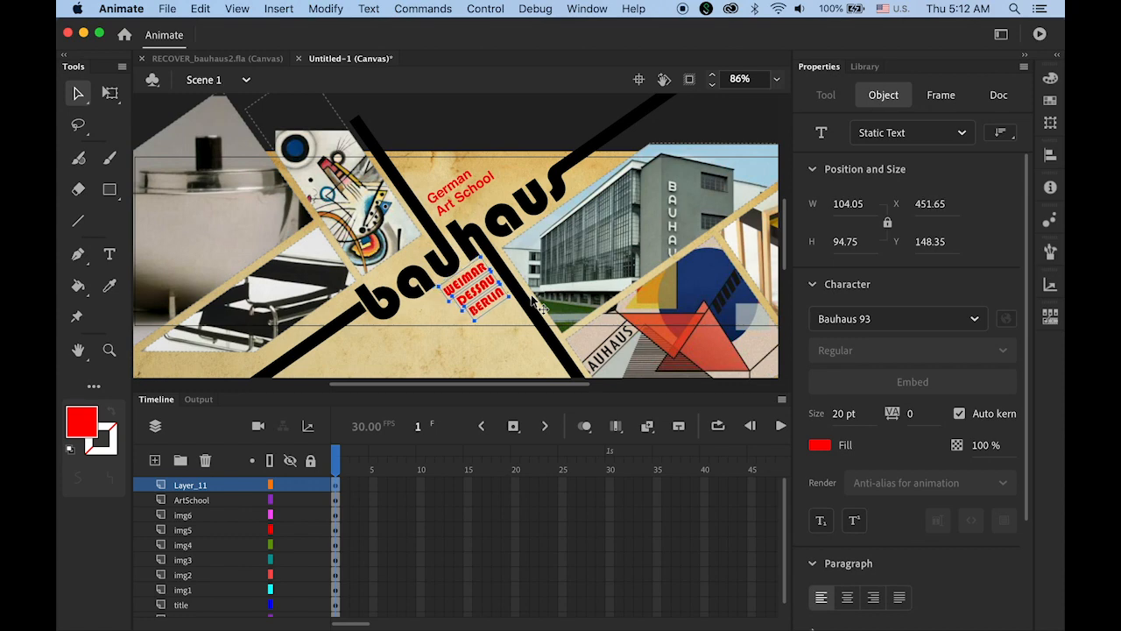
{"action": "key", "text": "Down"}
{"action": "key", "text": "Down"}
{"action": "key", "text": "Right"}
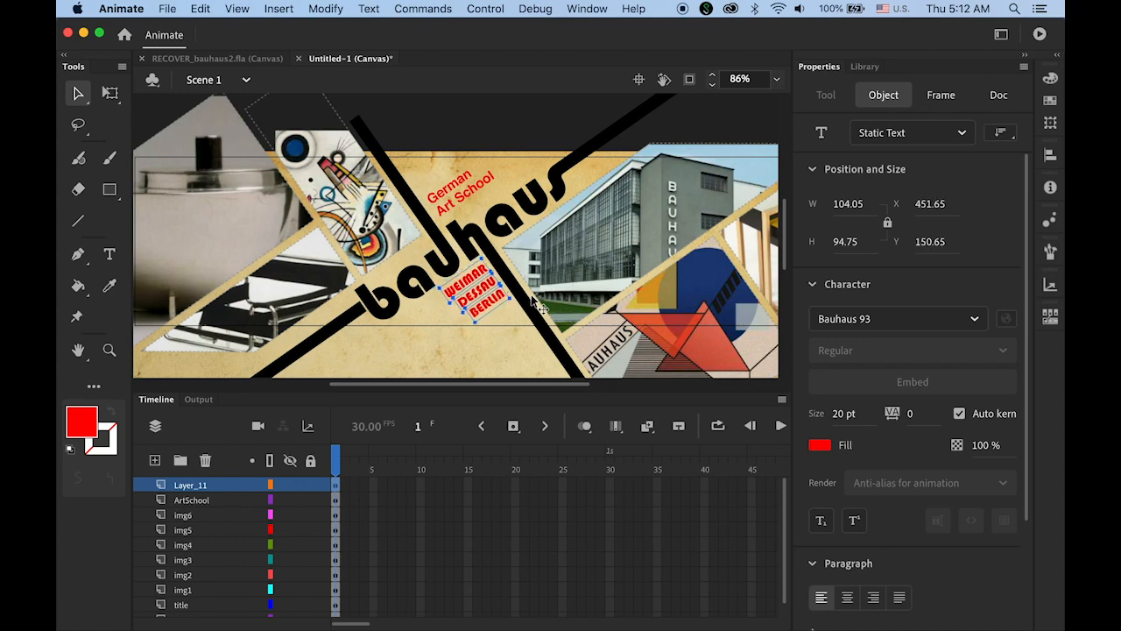
{"action": "left_click", "coordinate": [463, 125]}
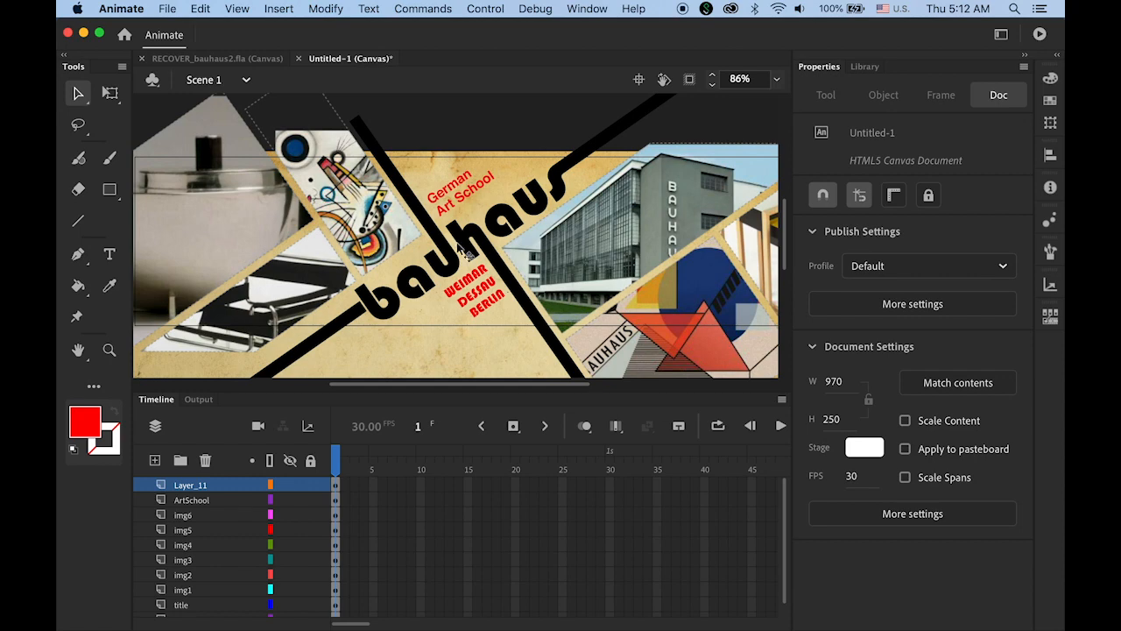
Distribute the three city names on Layer_11 to separate layers and delete the emptied Layer_11.
{"action": "left_click", "coordinate": [203, 487]}
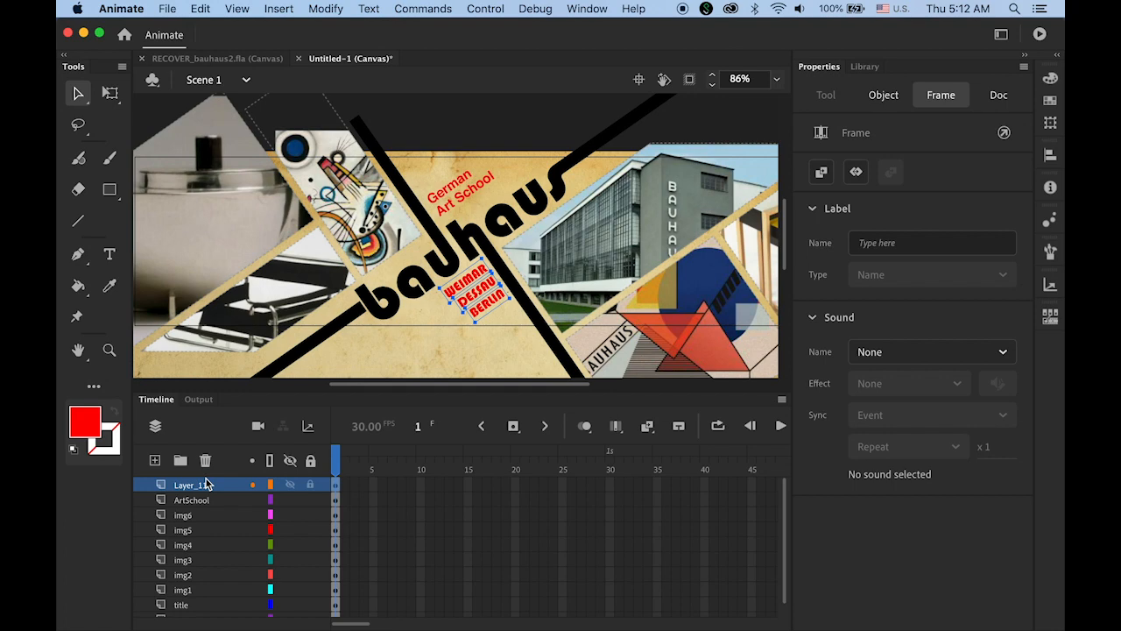
{"action": "left_click", "coordinate": [326, 8]}
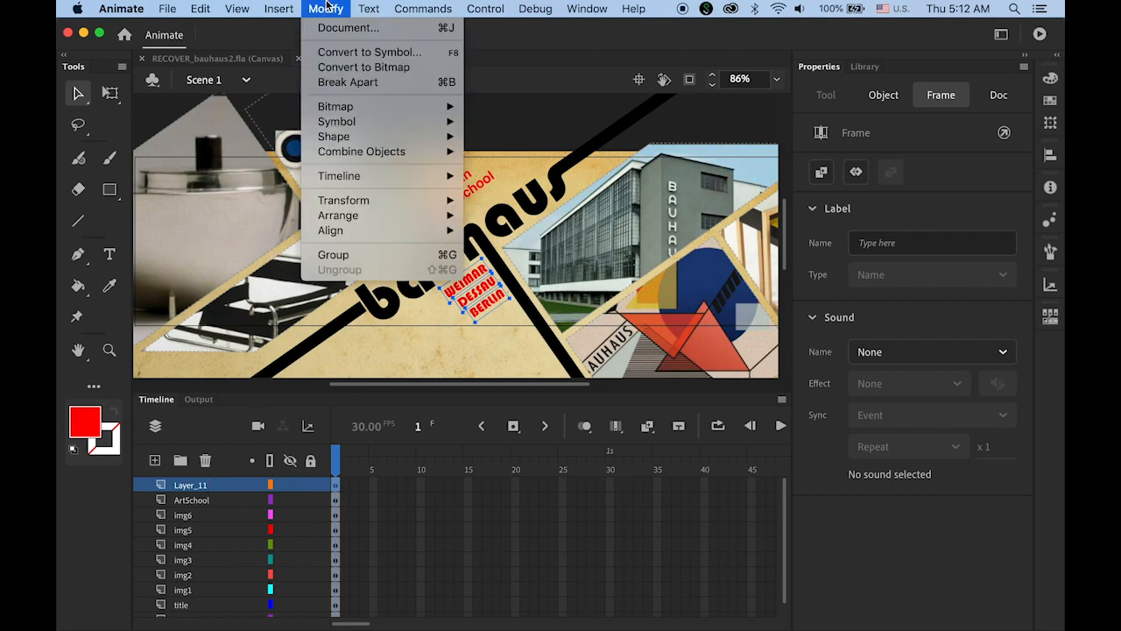
{"action": "mouse_move", "coordinate": [389, 180]}
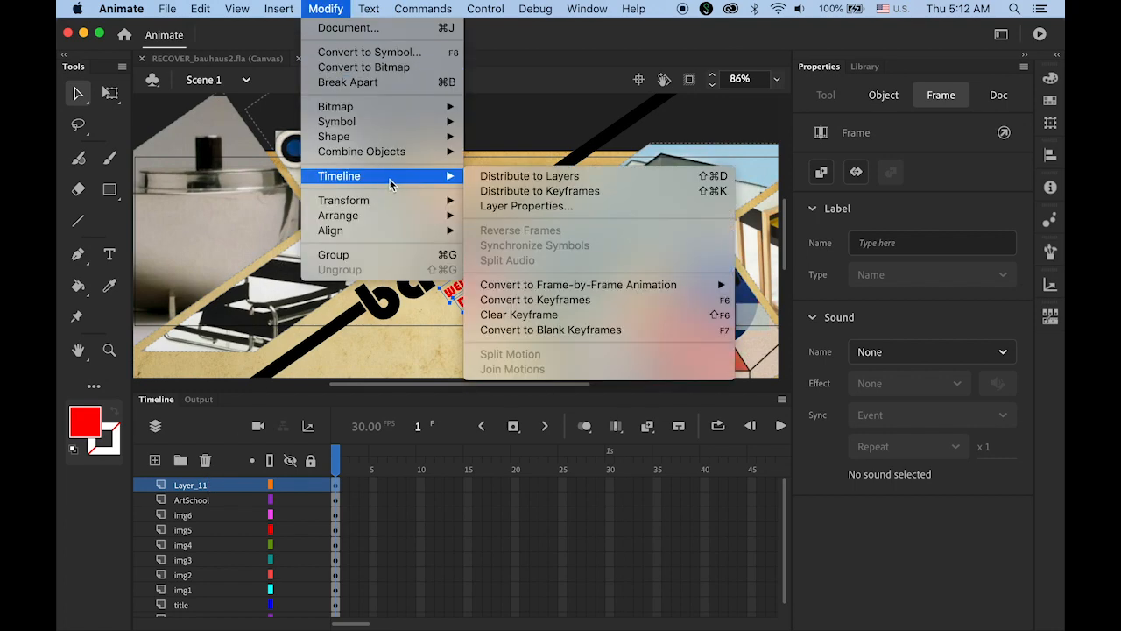
{"action": "left_click", "coordinate": [497, 180]}
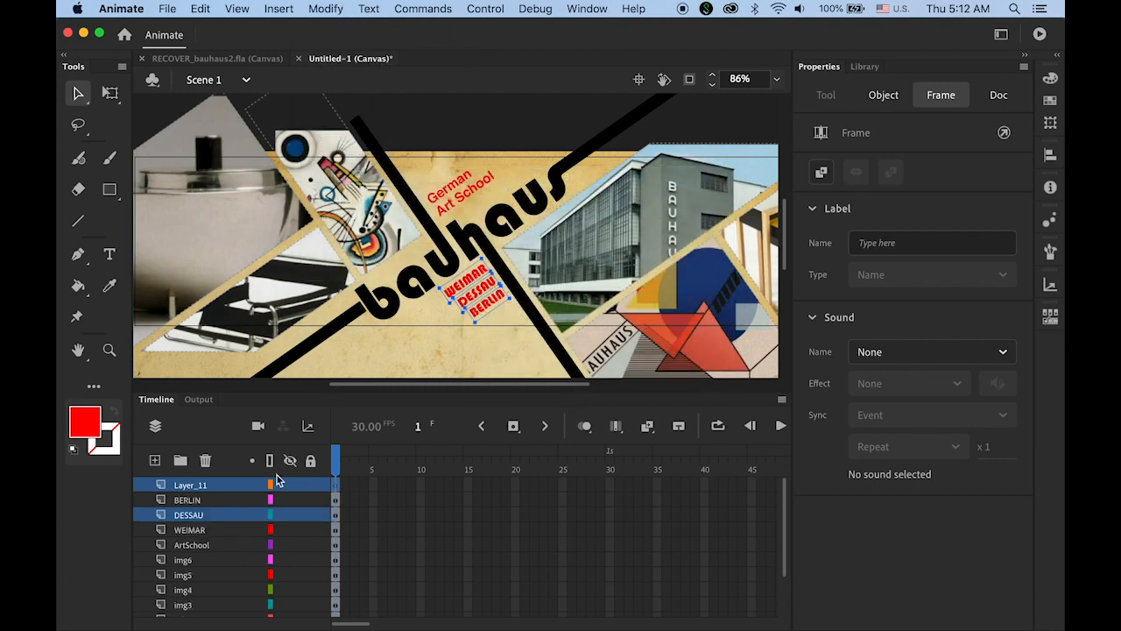
{"action": "left_click", "coordinate": [200, 487]}
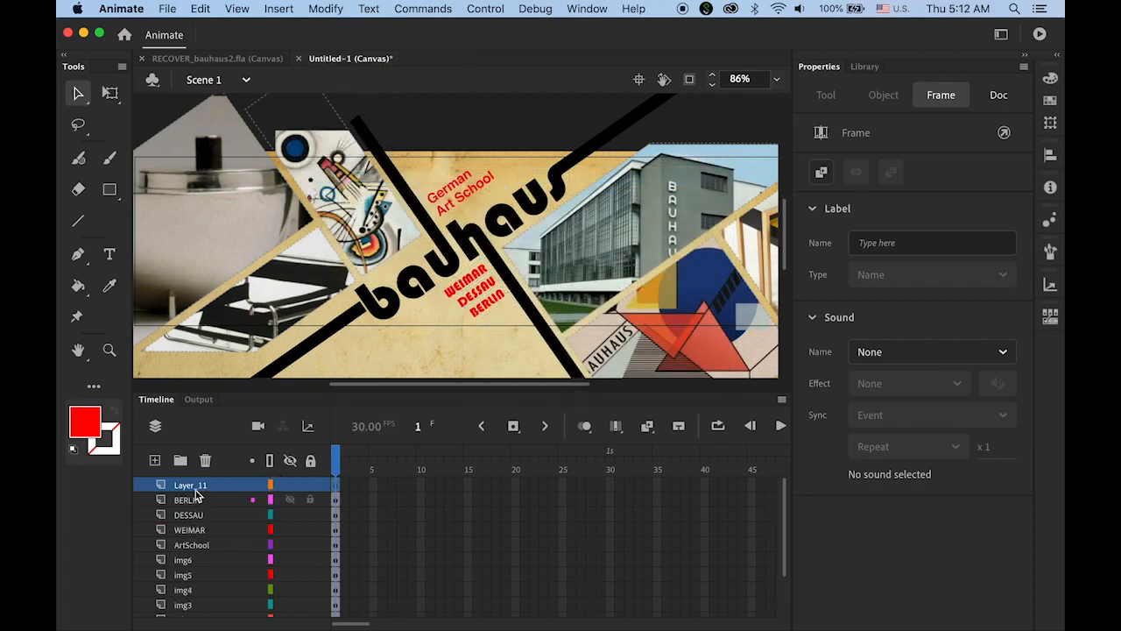
{"action": "left_click", "coordinate": [206, 462]}
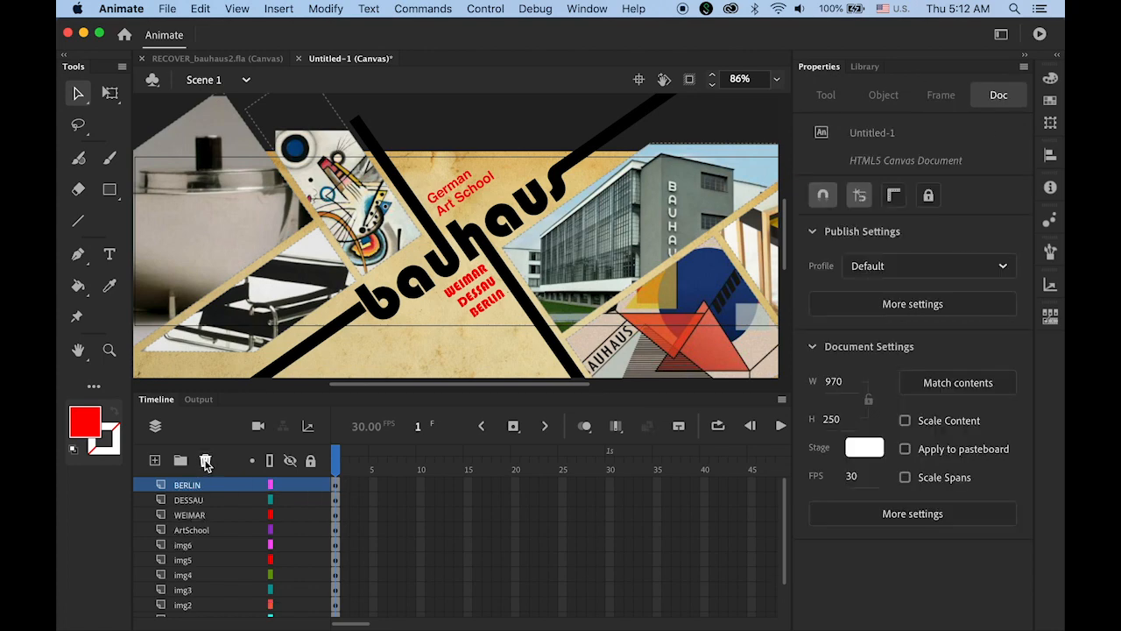
{"action": "left_click", "coordinate": [195, 516]}
{"action": "left_click", "coordinate": [188, 499]}
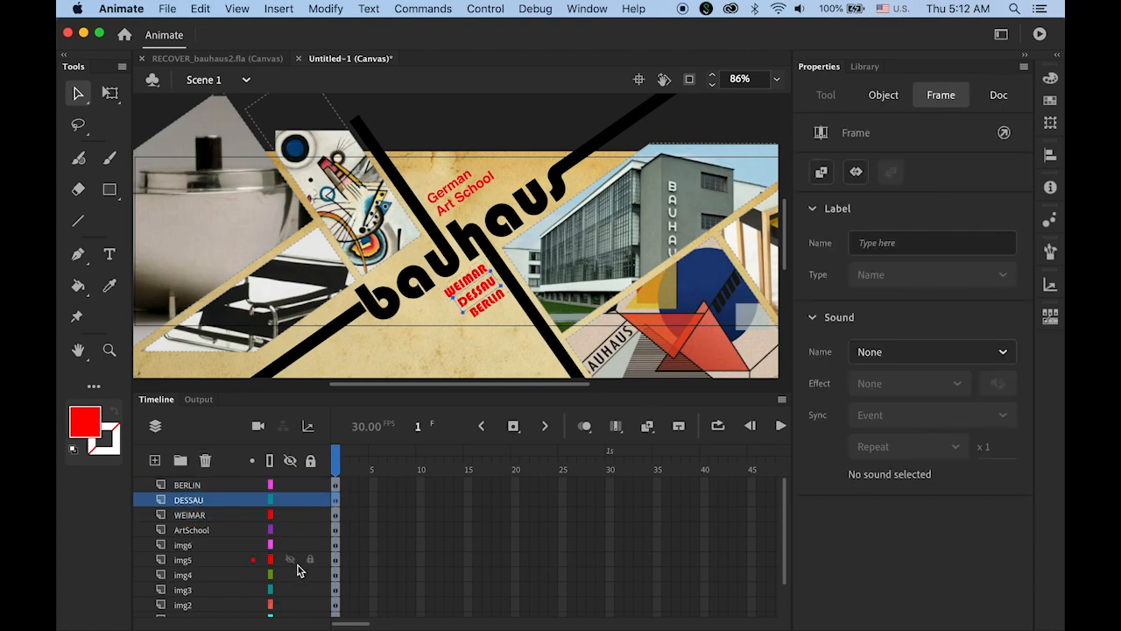
{"action": "left_click", "coordinate": [194, 485]}
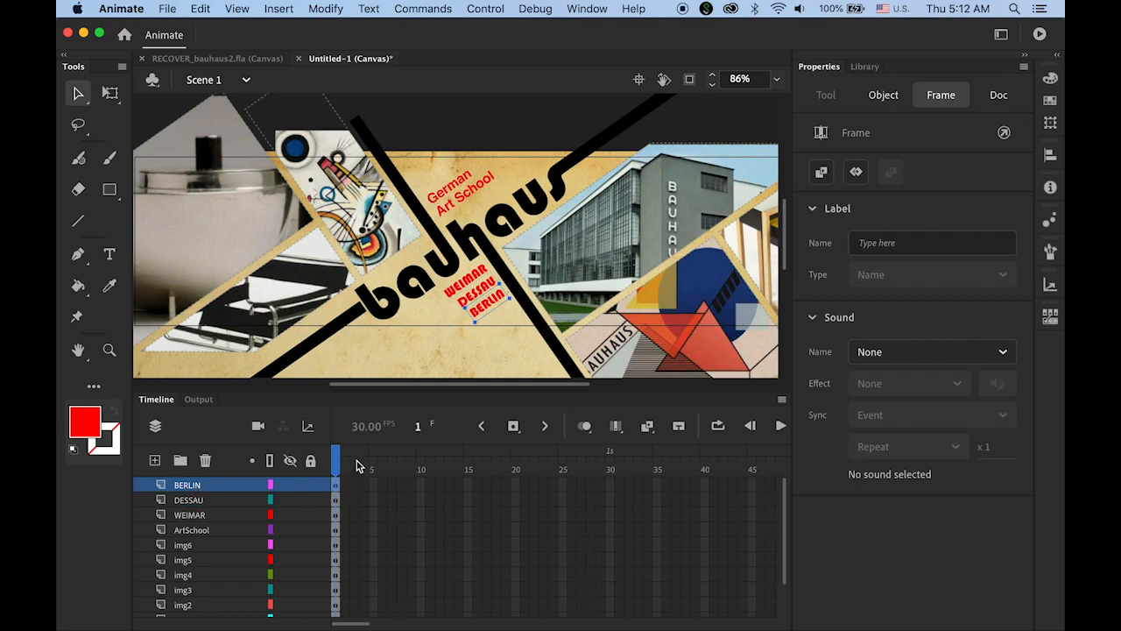
{"action": "left_click", "coordinate": [496, 128]}
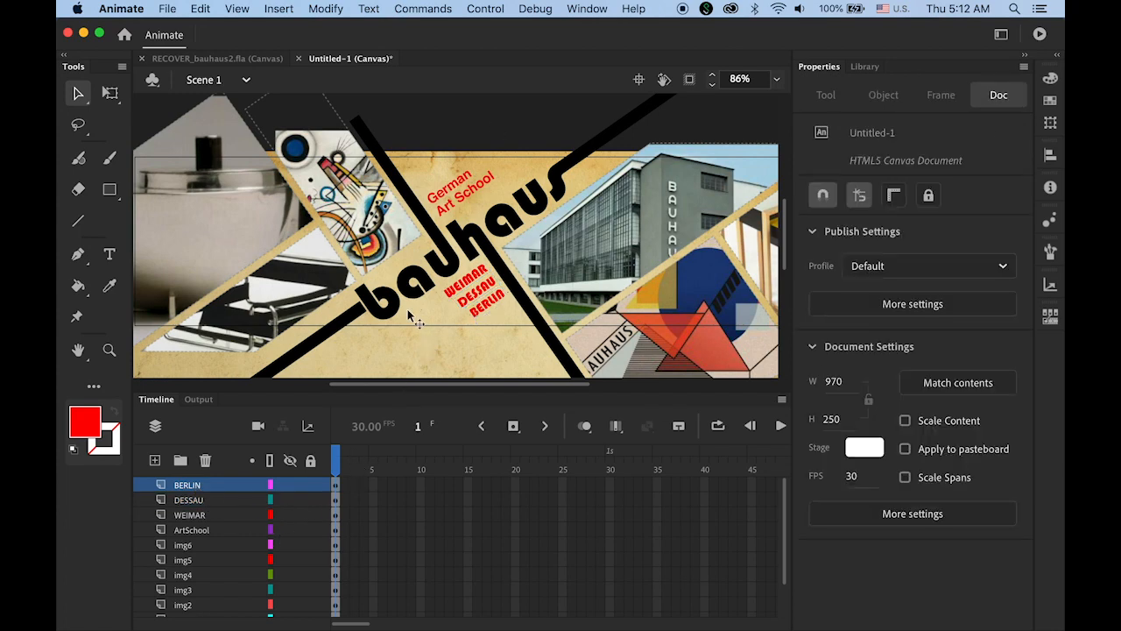
Add a new layer above BERLIN and name it Architecture.
{"action": "left_click", "coordinate": [211, 483]}
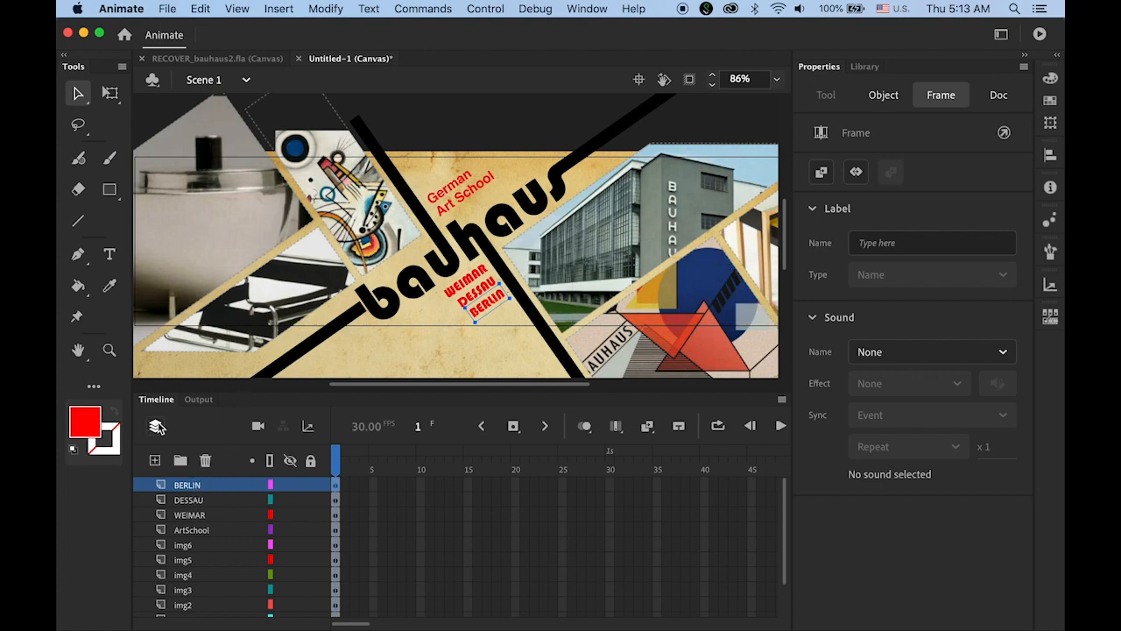
{"action": "left_click", "coordinate": [154, 460]}
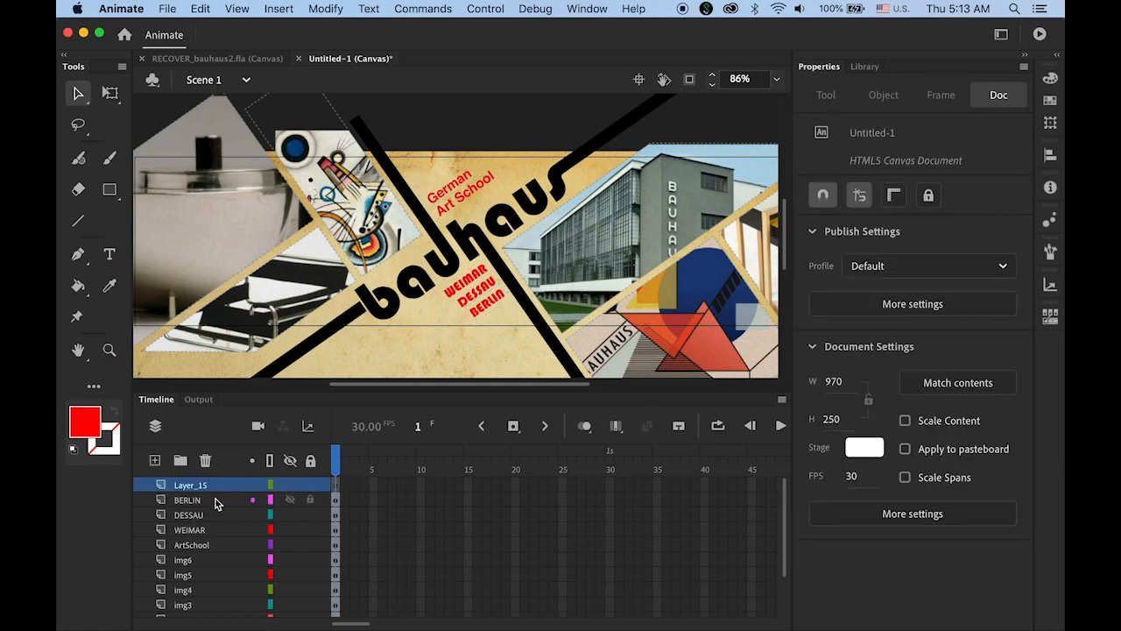
{"action": "double_click", "coordinate": [190, 484]}
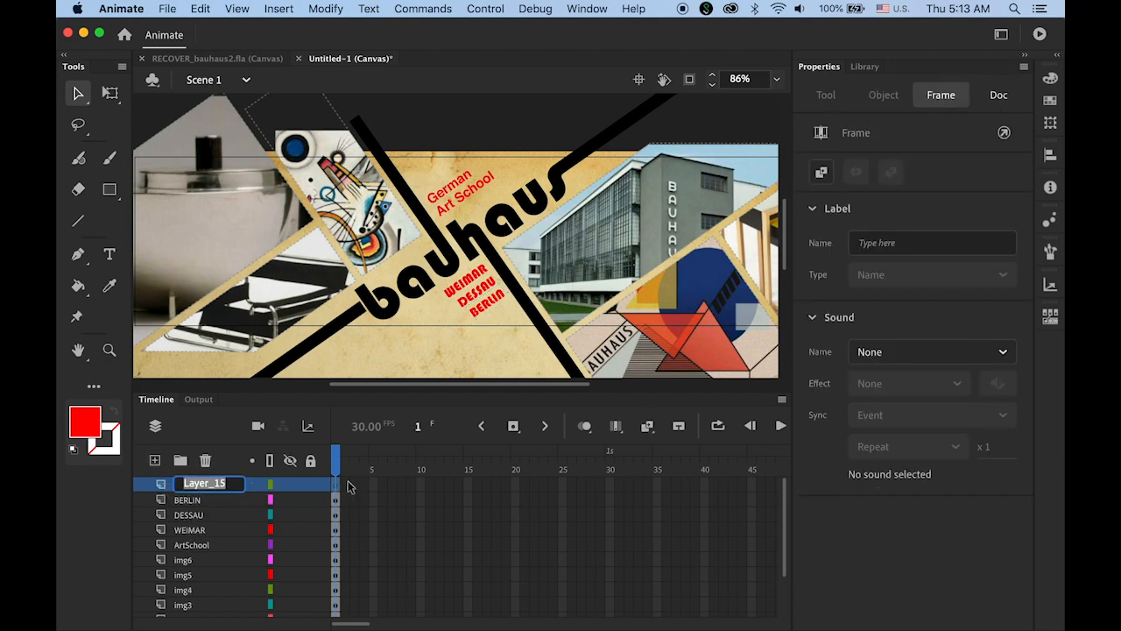
{"action": "type", "text": "Arch"}
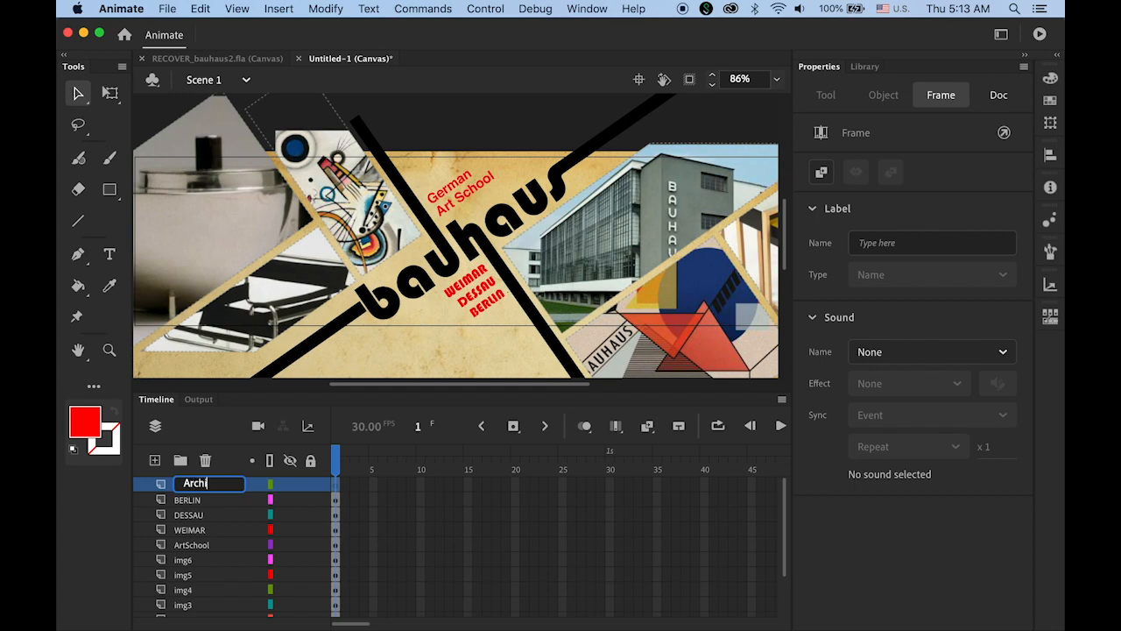
{"action": "type", "text": "itecture"}
{"action": "key", "text": "Return"}
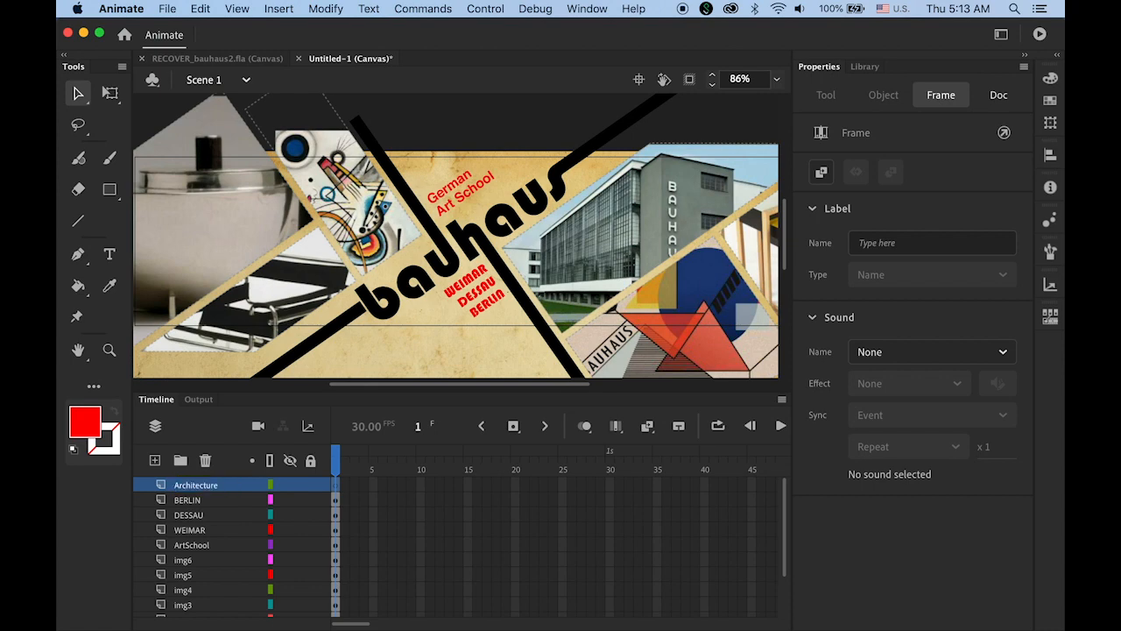
Add the static text "Architecture" over the Bauhaus building photo at about X 580, Y 136.
{"action": "left_click", "coordinate": [110, 254]}
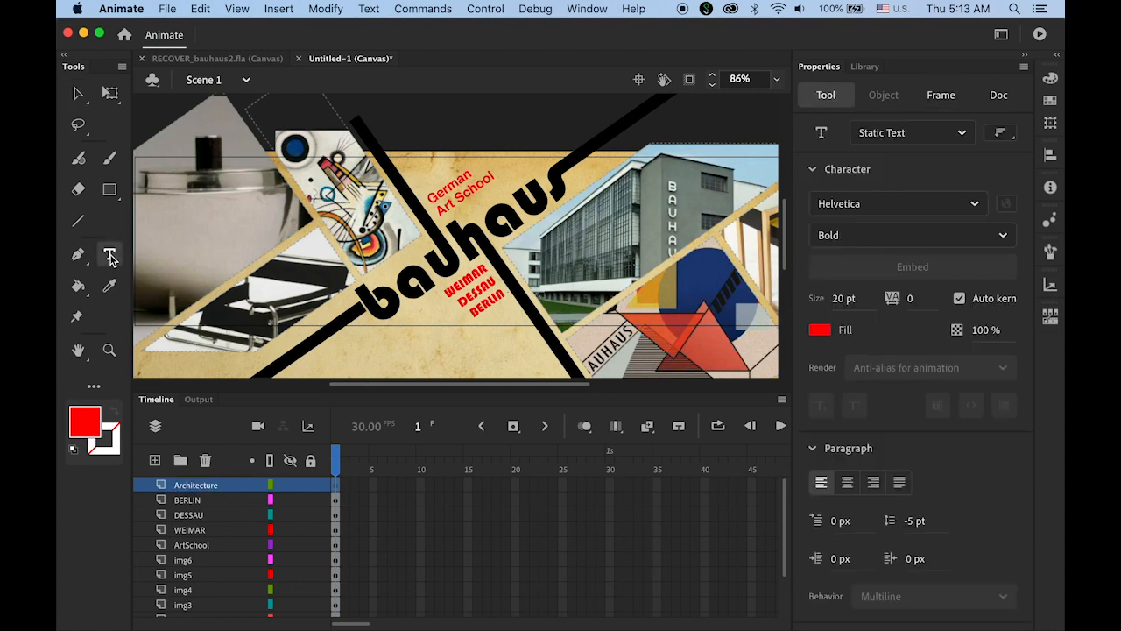
{"action": "left_click", "coordinate": [532, 265]}
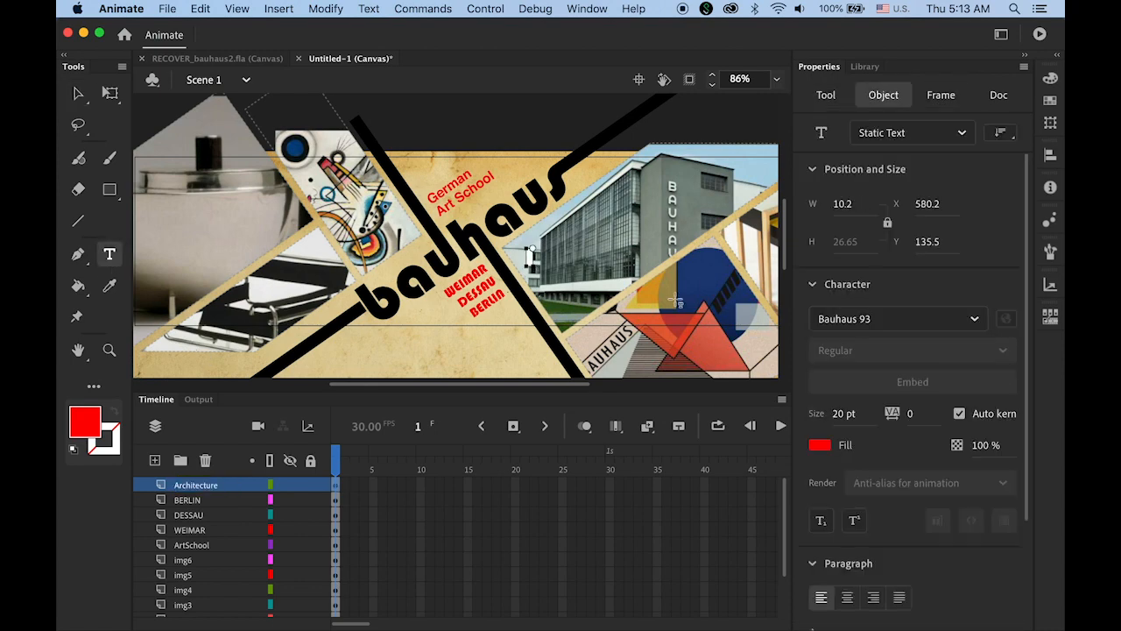
{"action": "type", "text": "Architecture"}
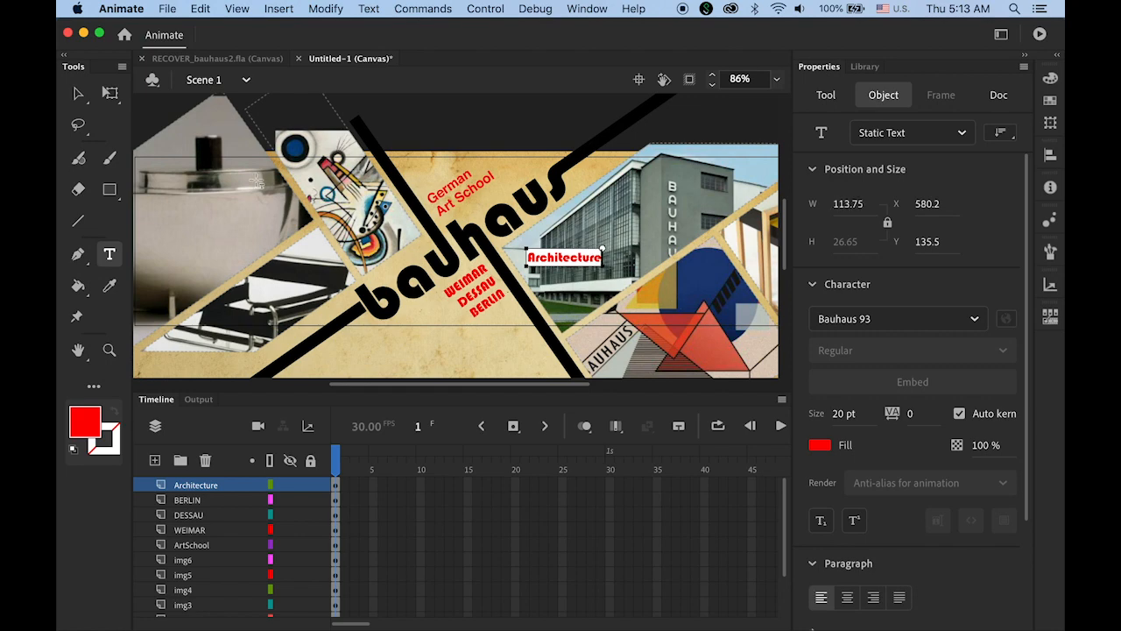
{"action": "left_click", "coordinate": [78, 93]}
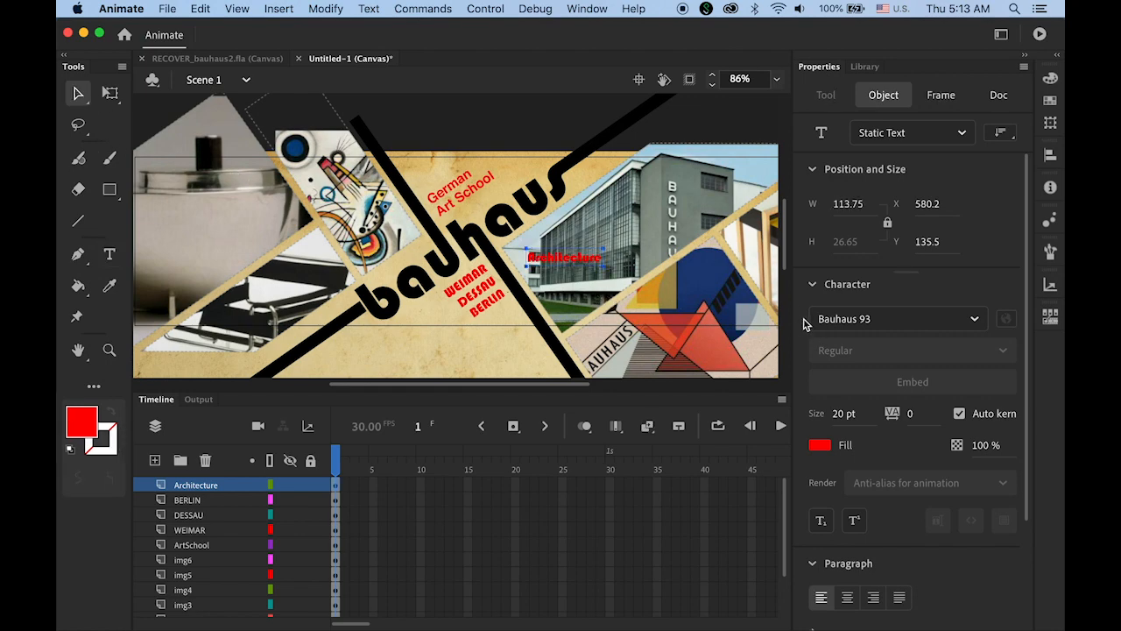
Set the Architecture text's font to Helvetica Bold and its fill colour to black (#000000).
{"action": "left_click", "coordinate": [949, 319]}
{"action": "left_click", "coordinate": [975, 319]}
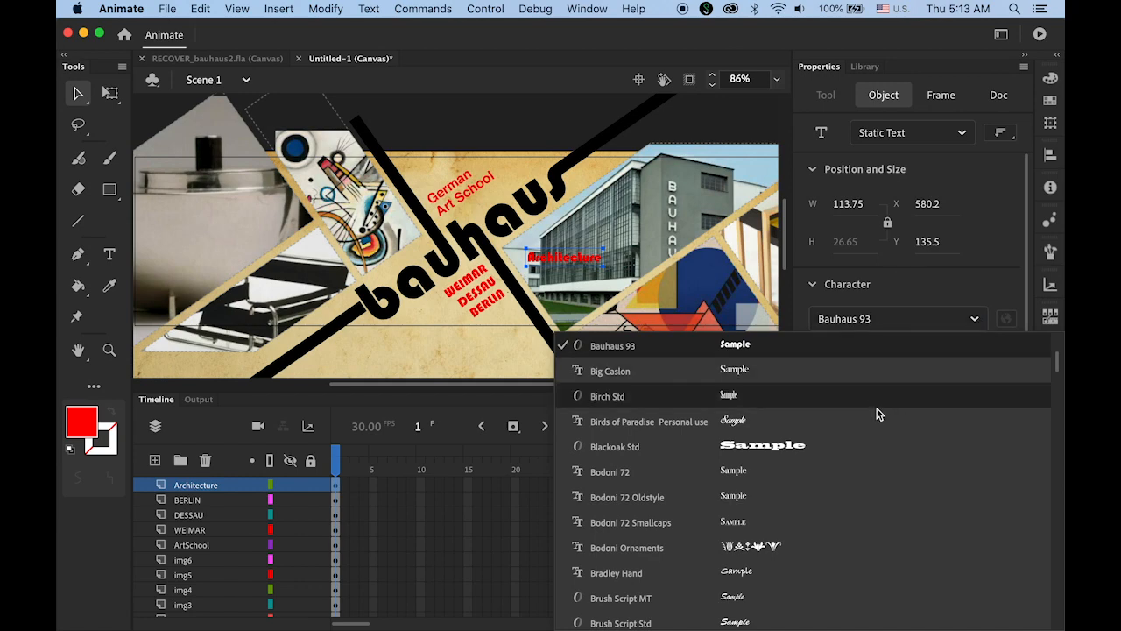
{"action": "scroll", "coordinate": [878, 422], "scroll_direction": "down", "scroll_amount": 1}
{"action": "scroll", "coordinate": [879, 422], "scroll_direction": "down", "scroll_amount": 15}
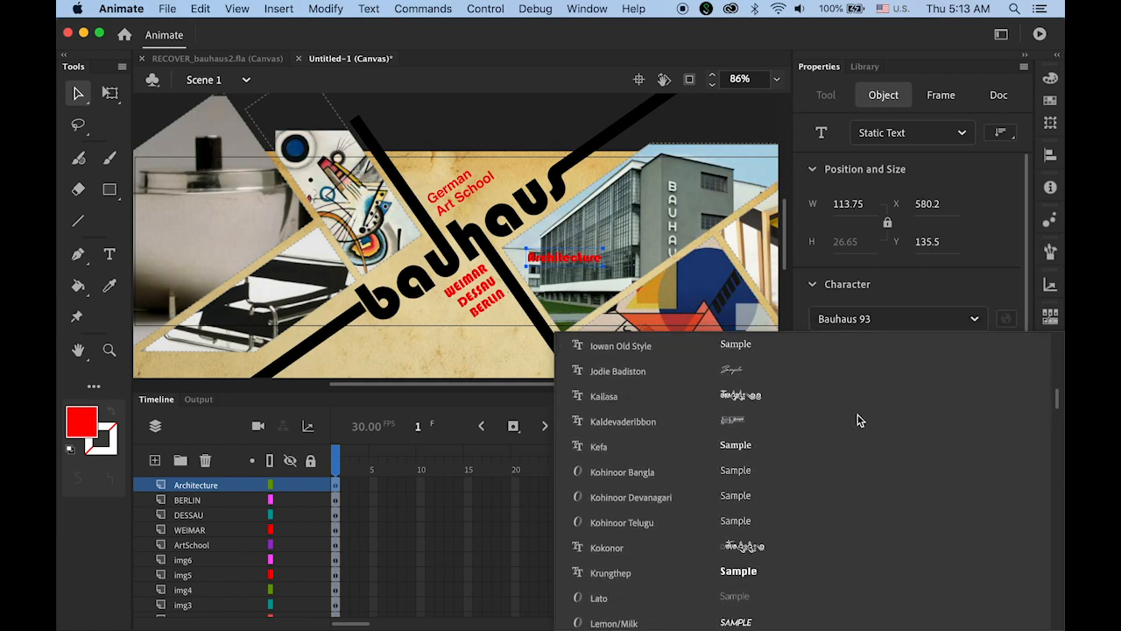
{"action": "scroll", "coordinate": [829, 413], "scroll_direction": "up", "scroll_amount": 3}
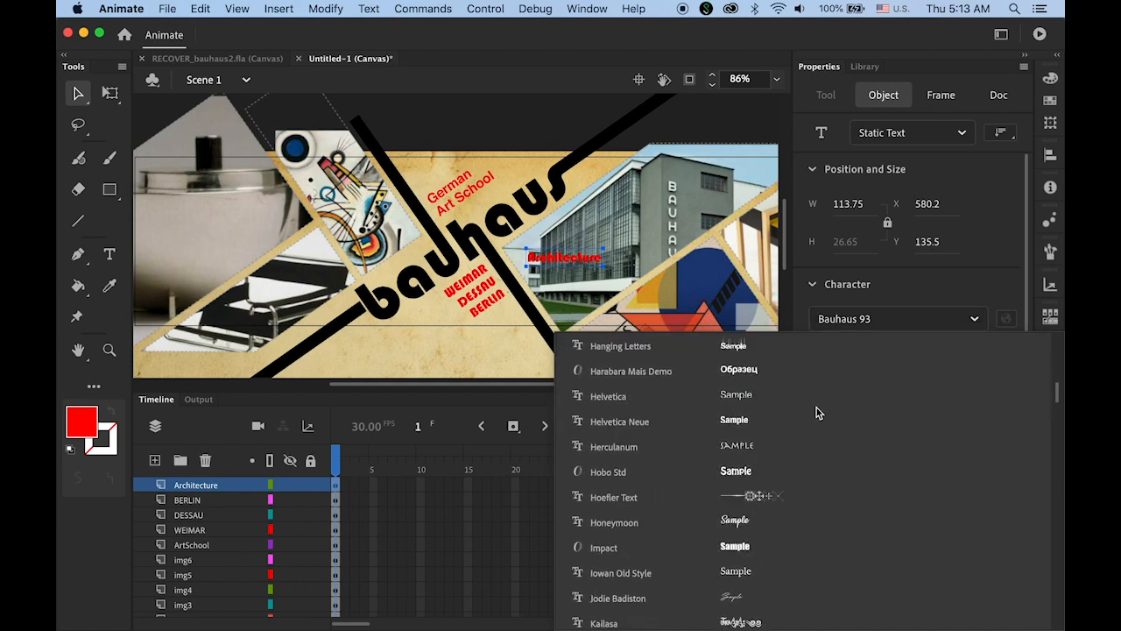
{"action": "left_click", "coordinate": [688, 390]}
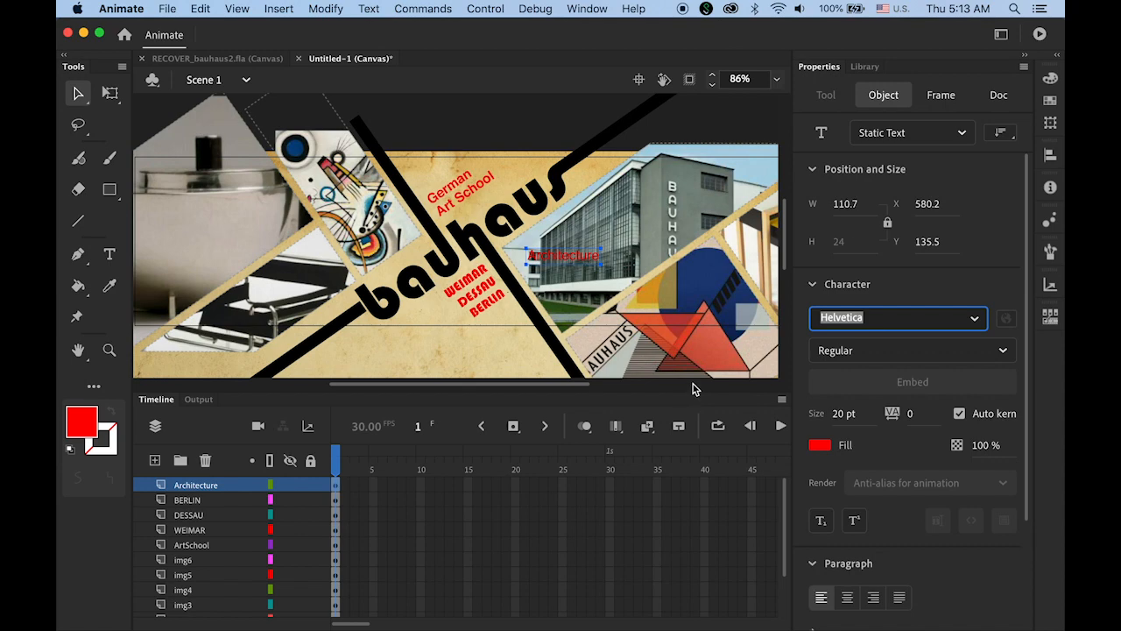
{"action": "left_click", "coordinate": [1005, 350]}
{"action": "left_click", "coordinate": [880, 475]}
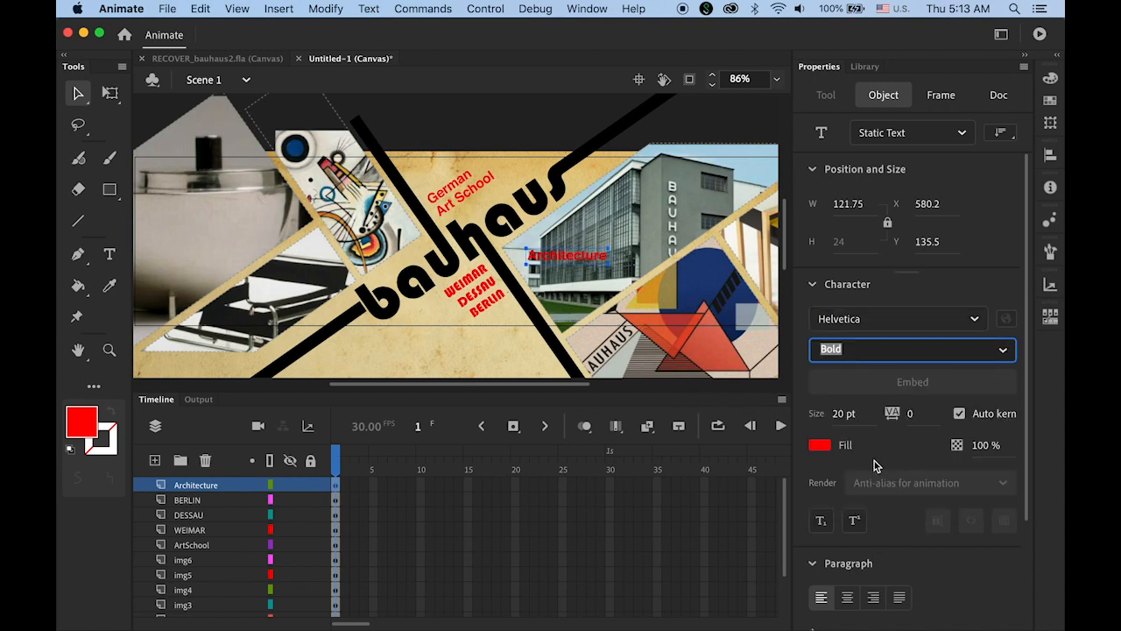
{"action": "left_click", "coordinate": [820, 446]}
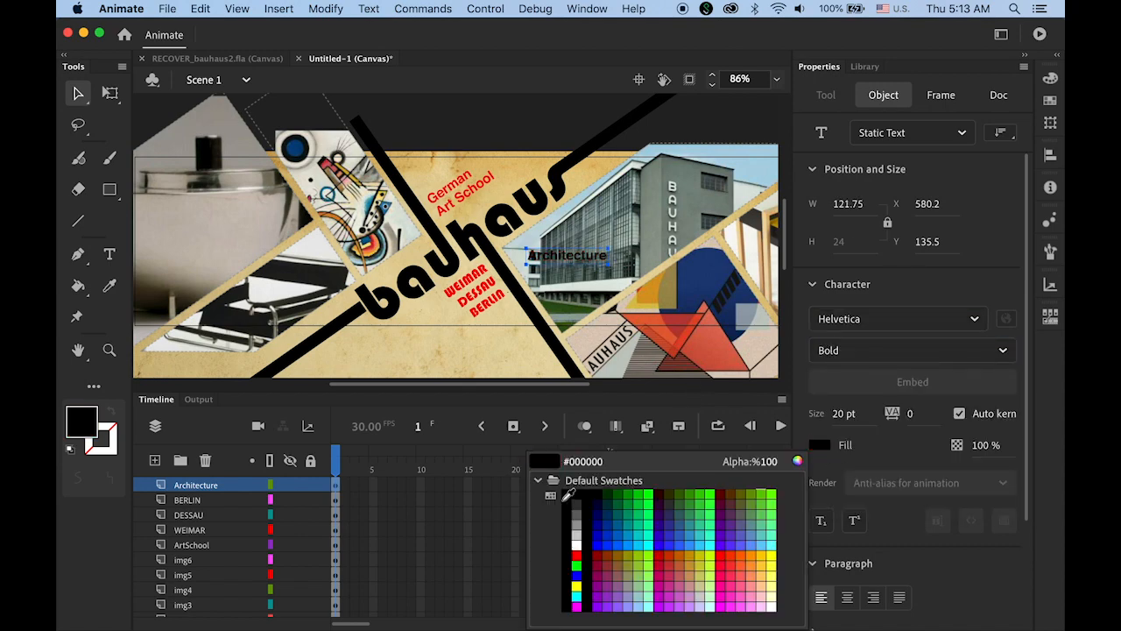
{"action": "left_click", "coordinate": [574, 494]}
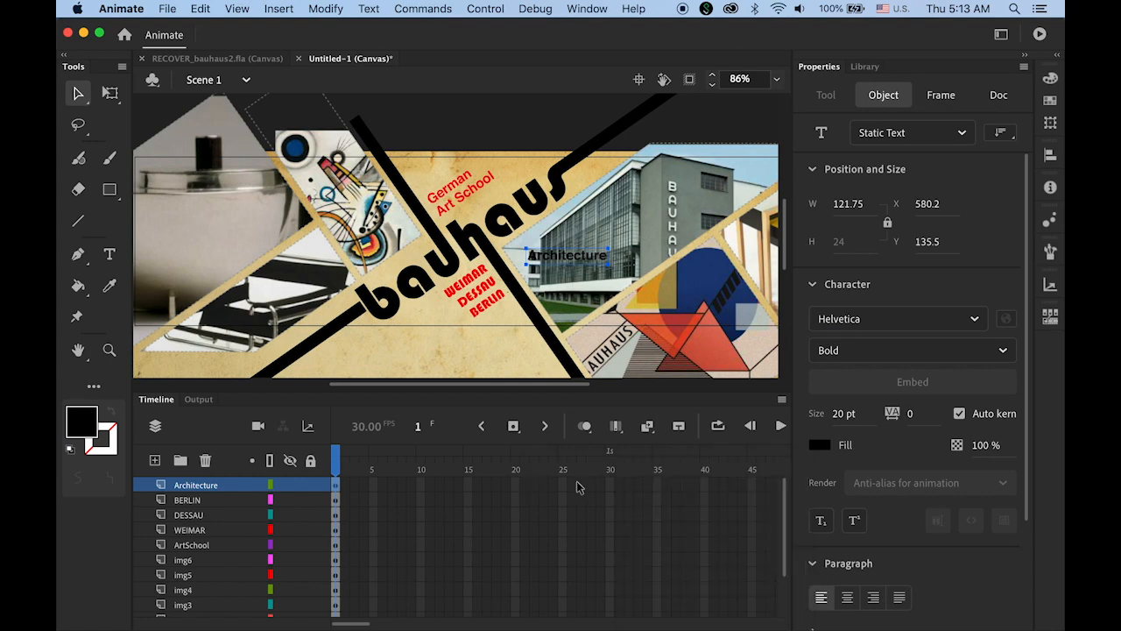
Rotate the "Architecture" text by 55 degrees.
{"action": "left_click", "coordinate": [1054, 124]}
{"action": "left_click", "coordinate": [913, 116]}
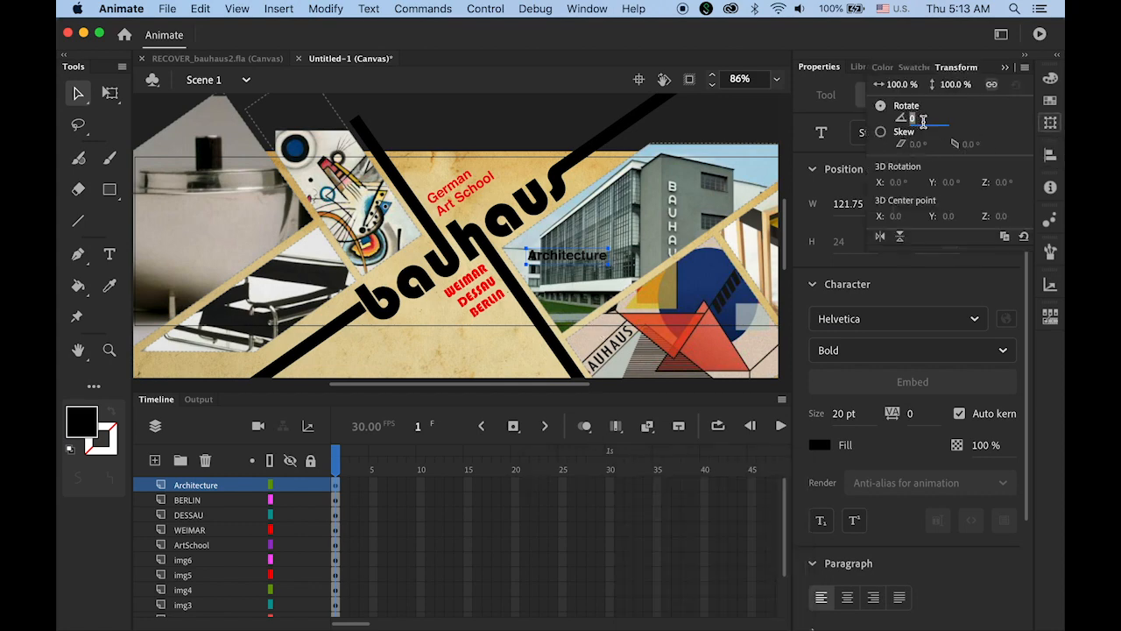
{"action": "type", "text": "55"}
{"action": "key", "text": "Return"}
{"action": "left_click", "coordinate": [77, 93]}
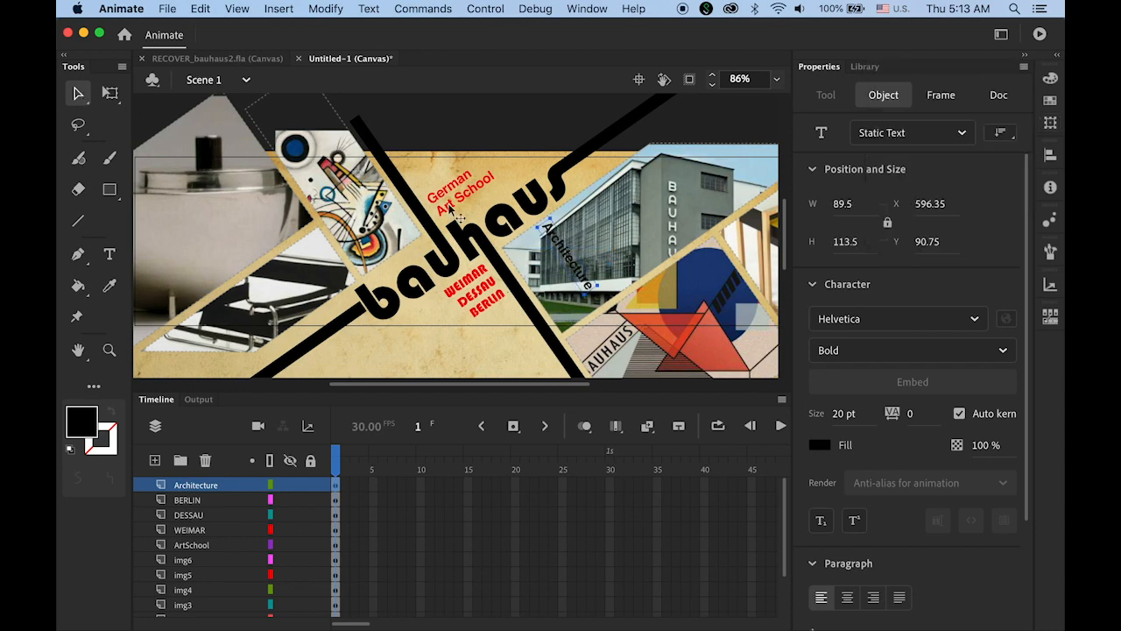
Move the rotated "Architecture" text alongside the stem of the title's h, to about X 548, Y 121.
{"action": "left_click_drag", "start_coordinate": [587, 275], "coordinate": [556, 301]}
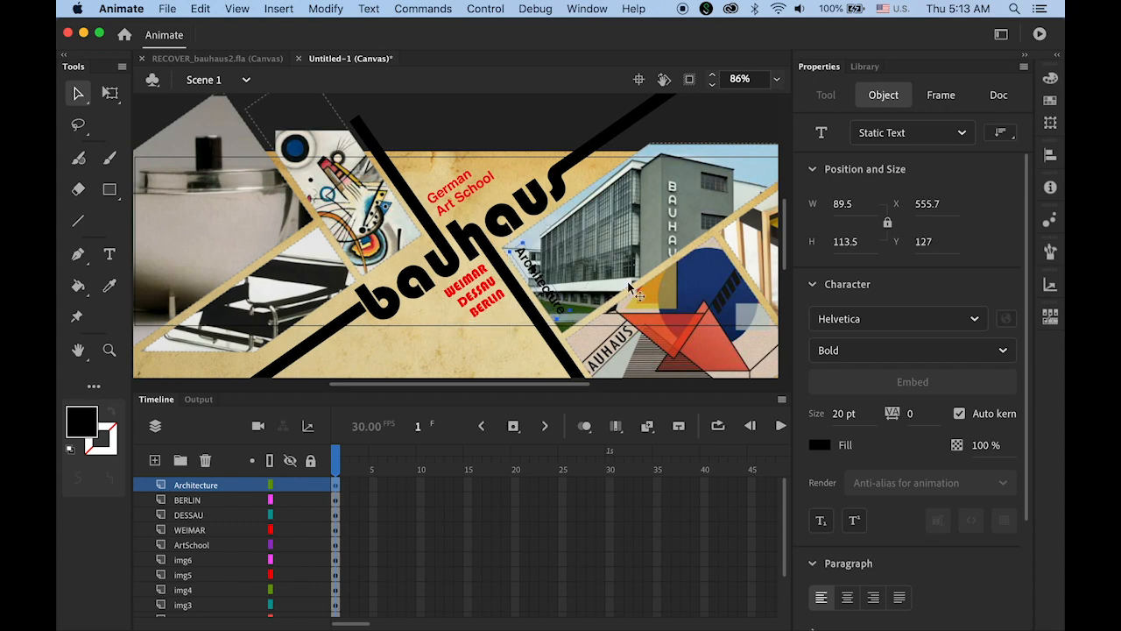
{"action": "key", "text": "Left"}
{"action": "key", "text": "Left"}
{"action": "key", "text": "Left"}
{"action": "key", "text": "Left"}
{"action": "key", "text": "Left"}
{"action": "key", "text": "Up"}
{"action": "key", "text": "Up"}
{"action": "key", "text": "Up"}
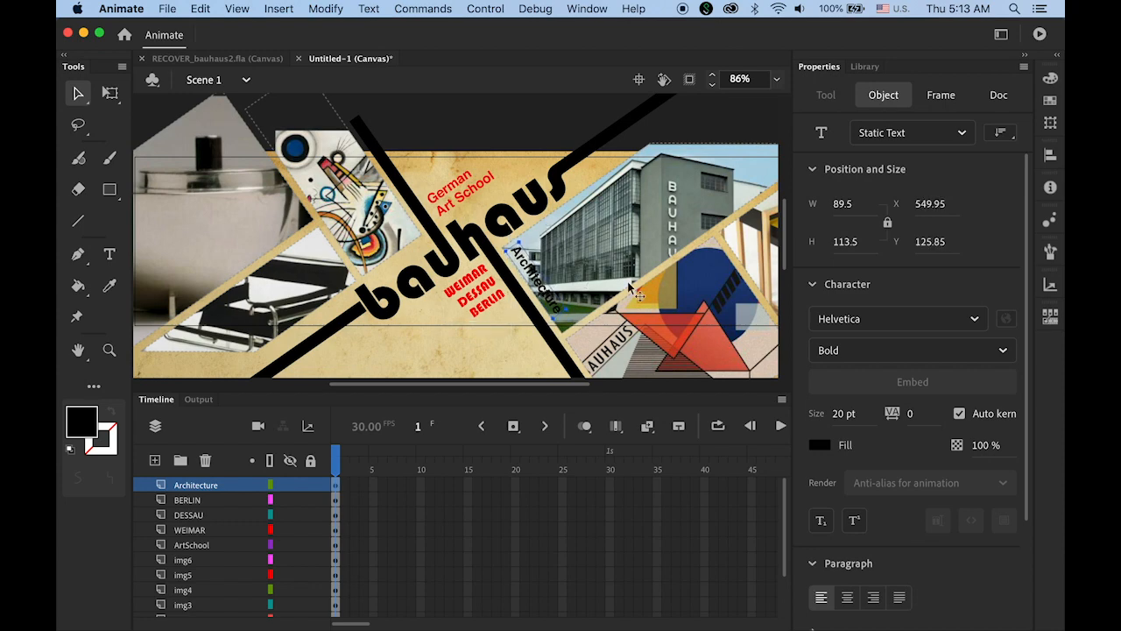
{"action": "key", "text": "Left"}
{"action": "key", "text": "Left"}
{"action": "key", "text": "Up"}
{"action": "key", "text": "Up"}
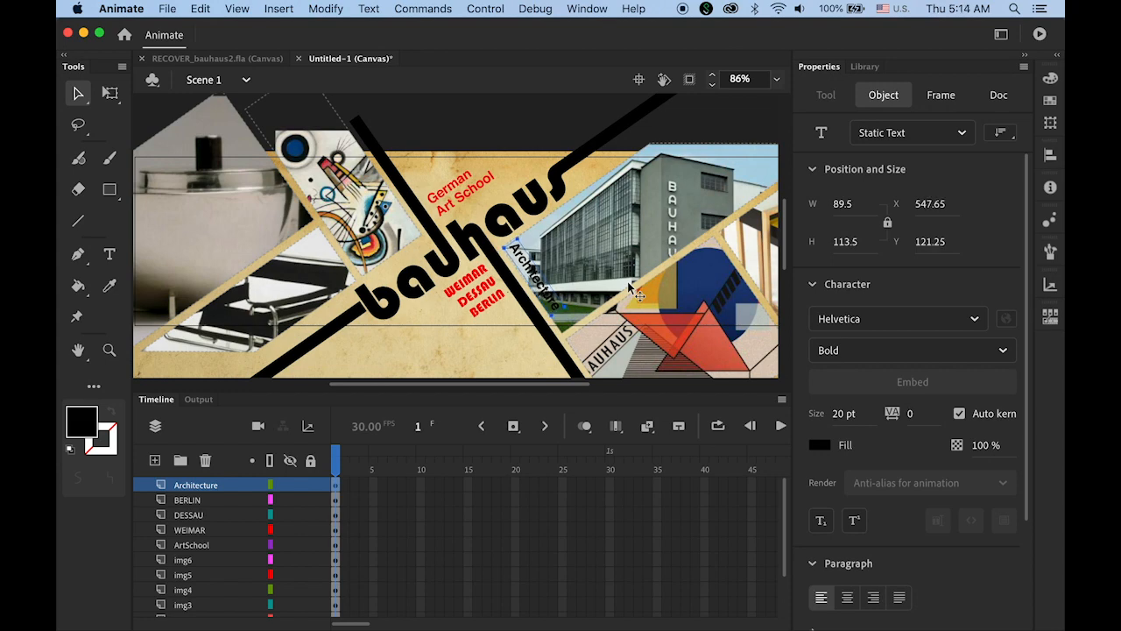
{"action": "left_click", "coordinate": [521, 133]}
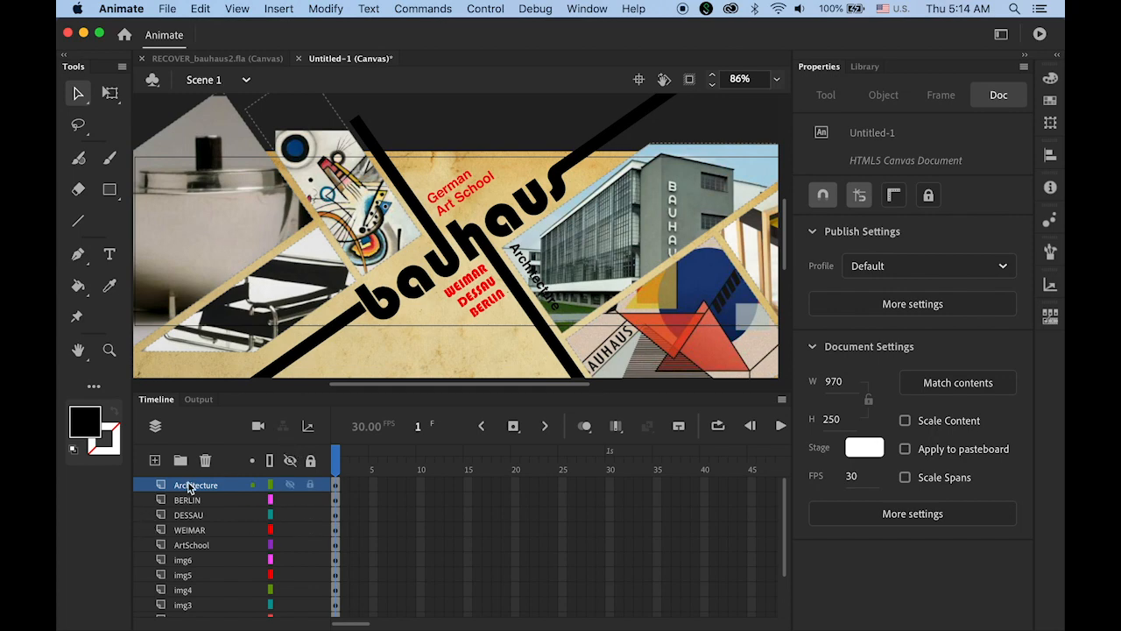
Check the design in RECOVER_bauhaus2.fla, then add a layer above Architecture in Untitled-1 and name it triangle.
{"action": "mouse_move", "coordinate": [341, 625]}
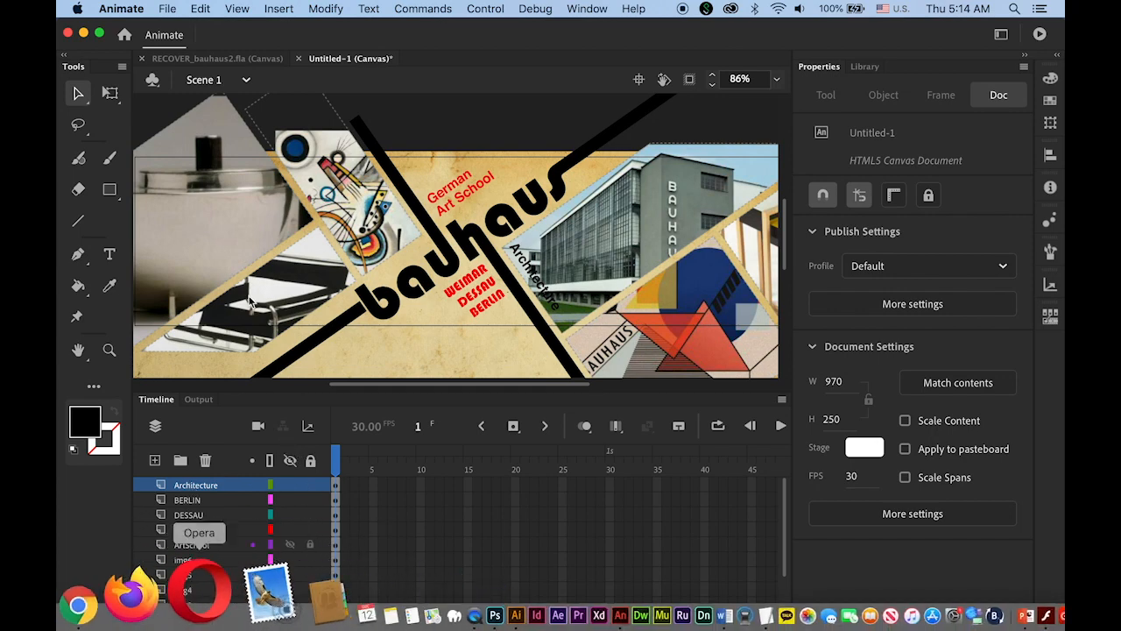
{"action": "left_click", "coordinate": [215, 59]}
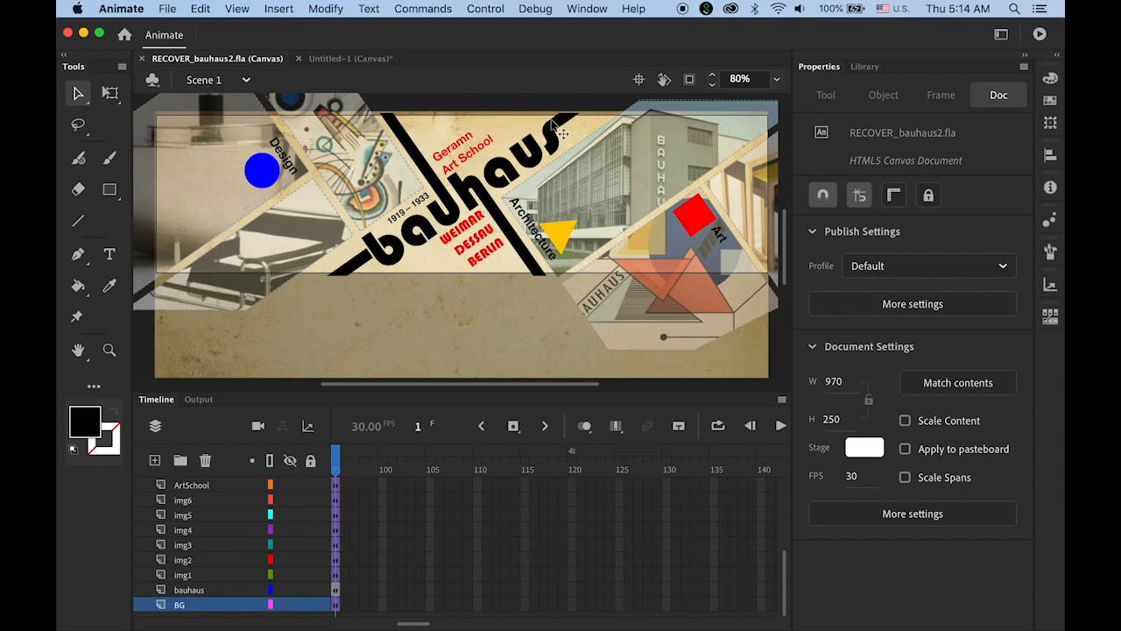
{"action": "left_click", "coordinate": [360, 57]}
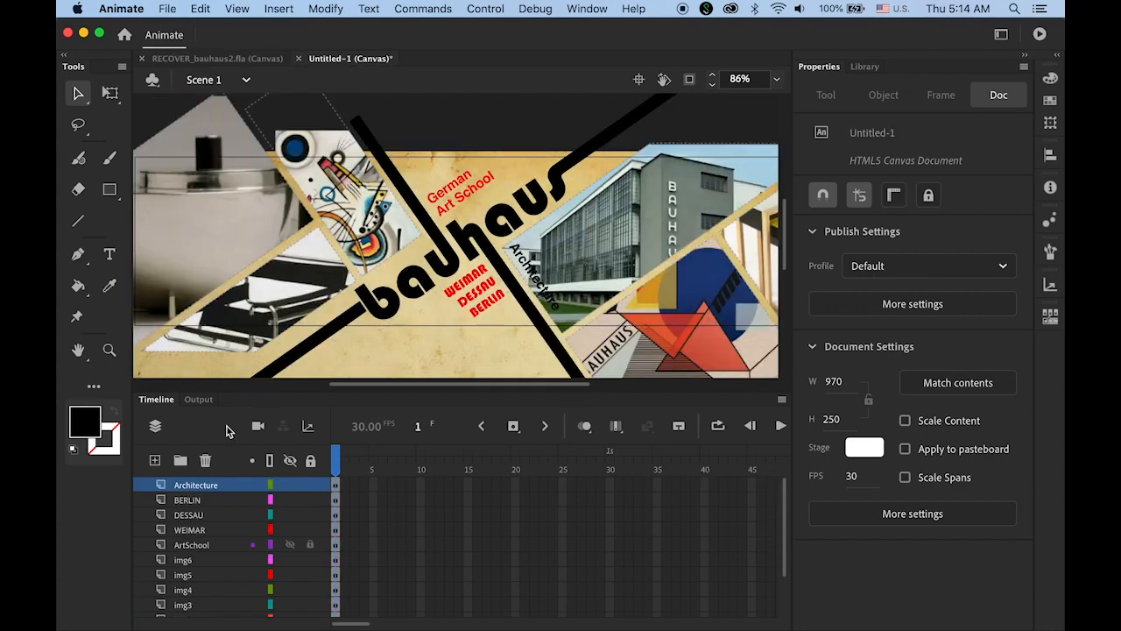
{"action": "left_click", "coordinate": [155, 460]}
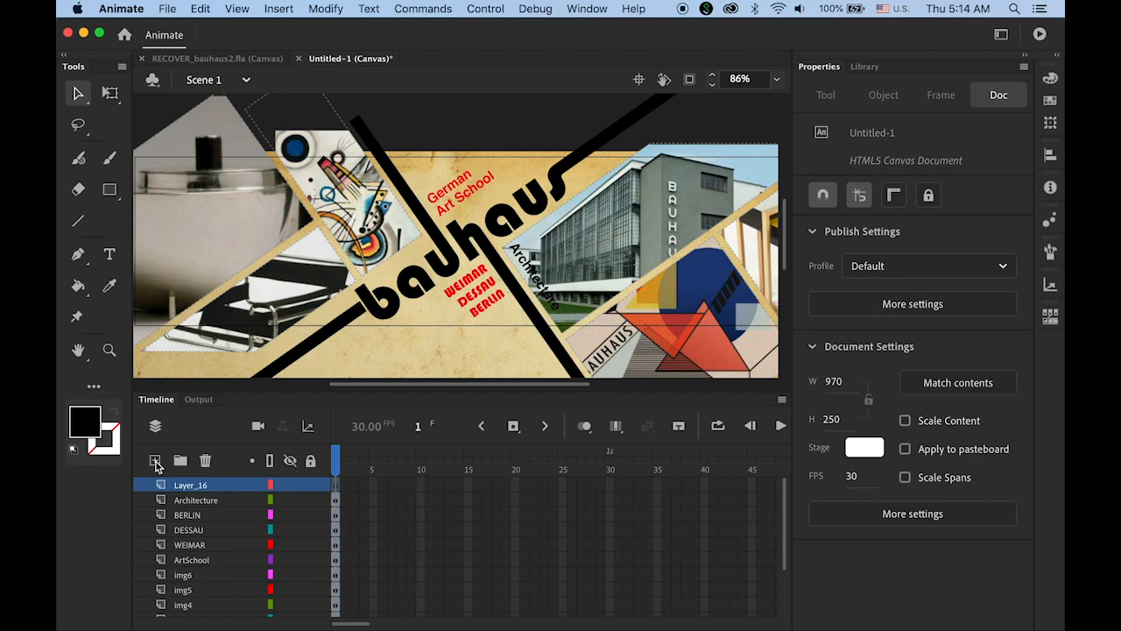
{"action": "double_click", "coordinate": [191, 492]}
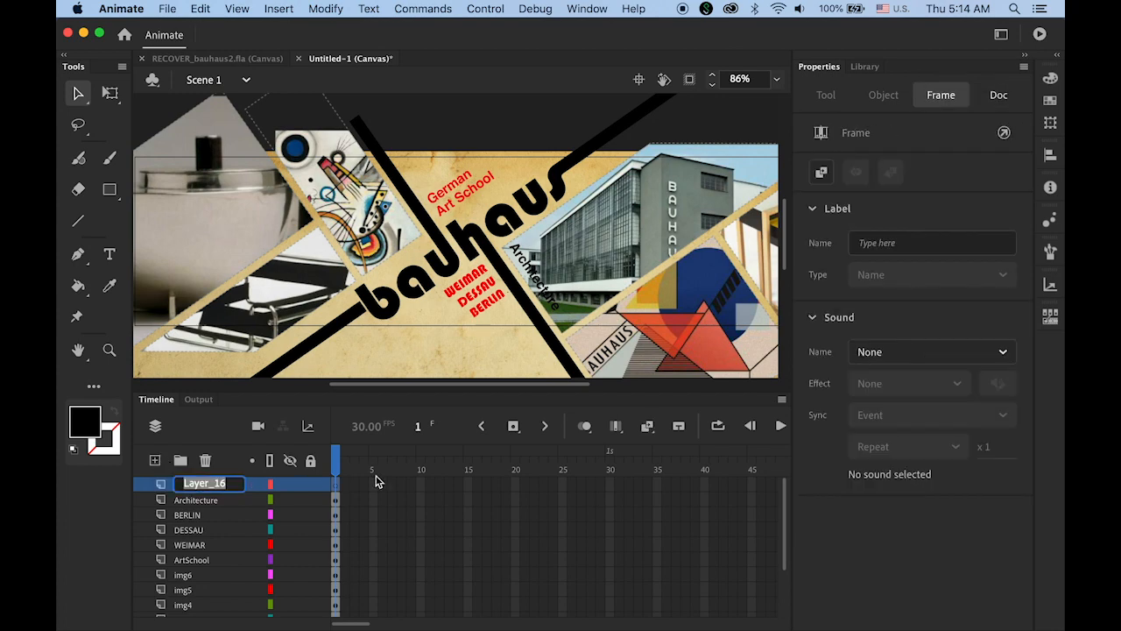
{"action": "type", "text": "triangle"}
{"action": "key", "text": "Return"}
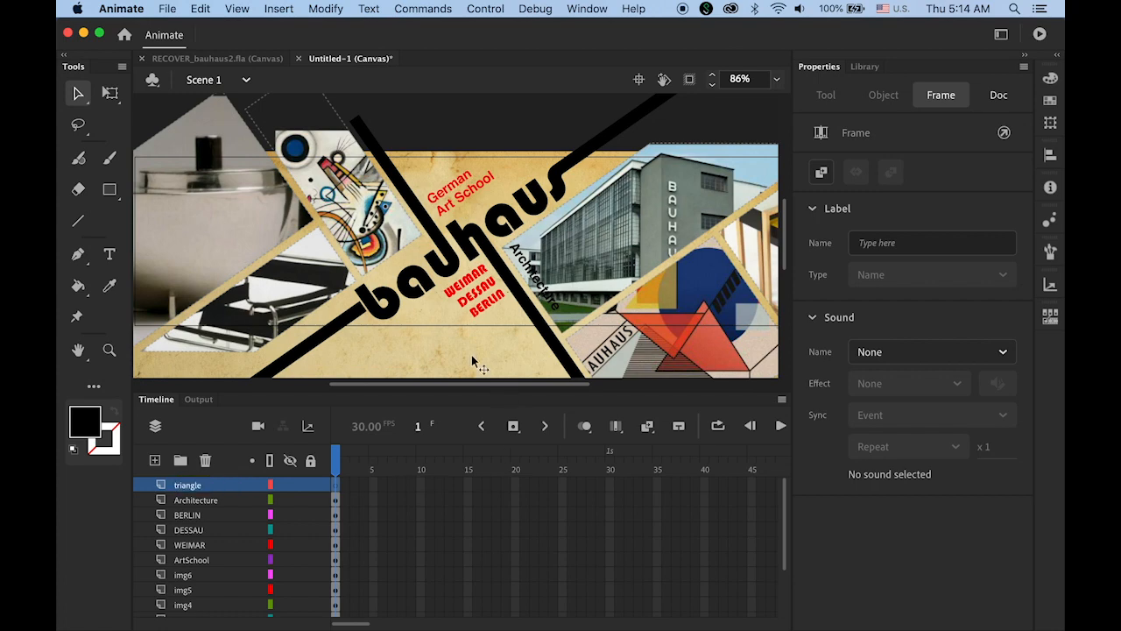
Draw a golden-yellow three-sided PolyStar polygon, about 55 × 48 px, beside the "Architecture" text at about X 565, Y 121.
{"action": "left_click", "coordinate": [110, 192]}
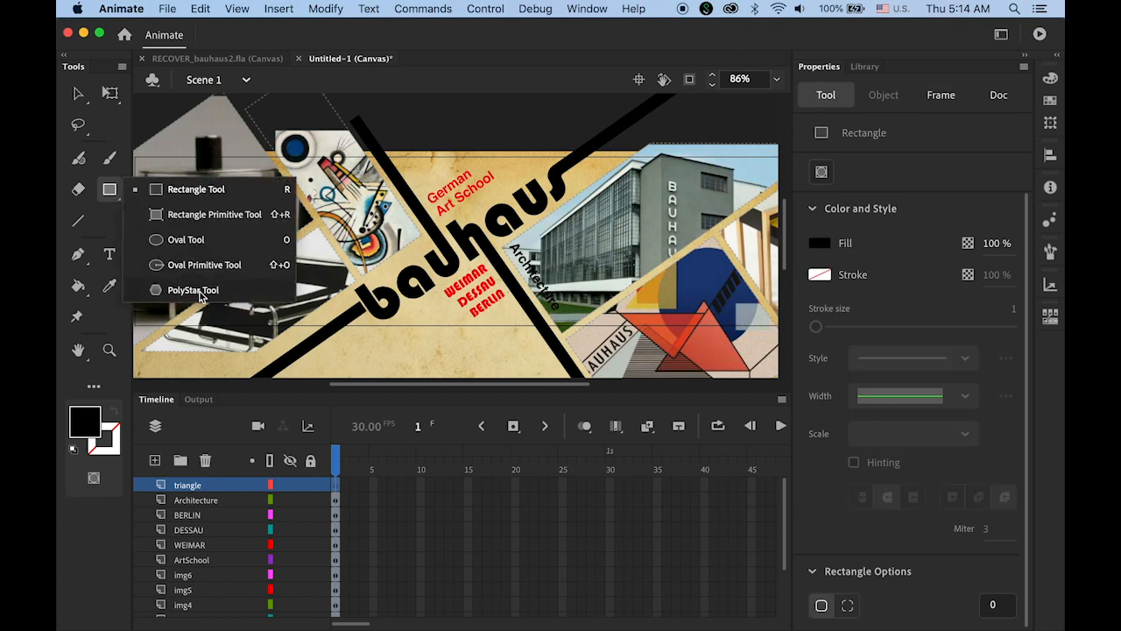
{"action": "left_click", "coordinate": [196, 290]}
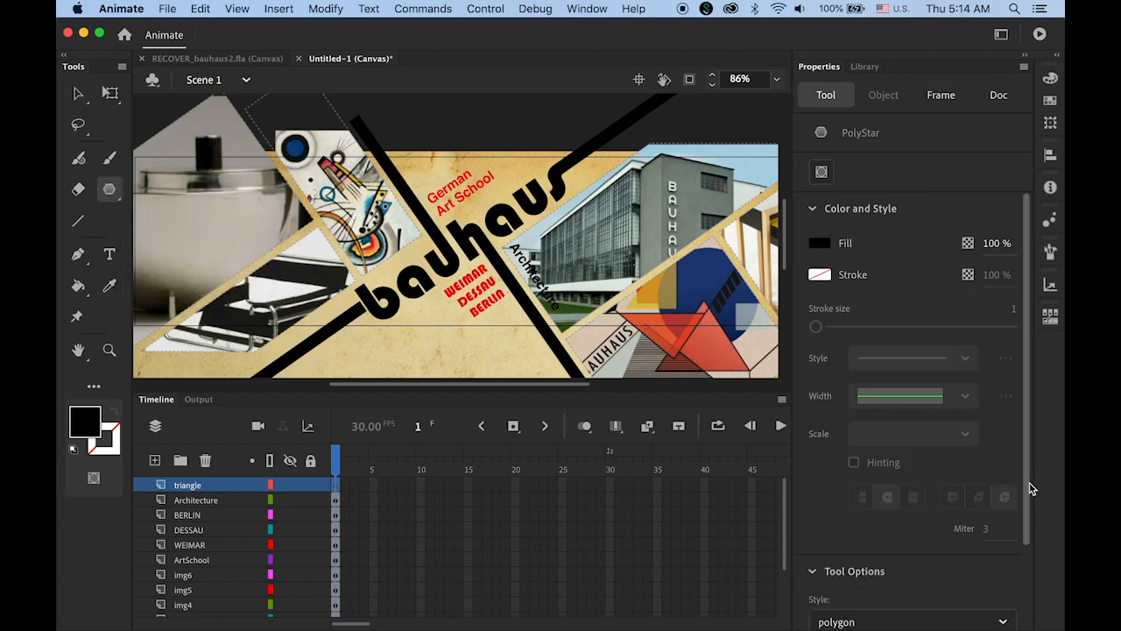
{"action": "scroll", "coordinate": [1029, 488], "scroll_direction": "down", "scroll_amount": 4}
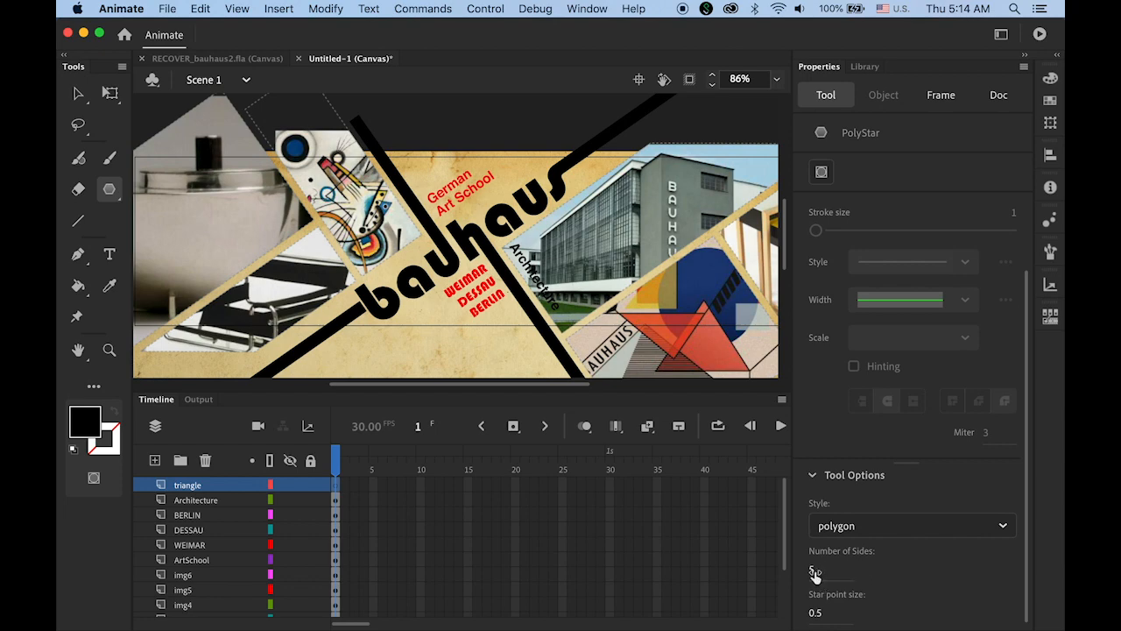
{"action": "left_click_drag", "start_coordinate": [815, 573], "coordinate": [766, 566]}
{"action": "left_click", "coordinate": [80, 433]}
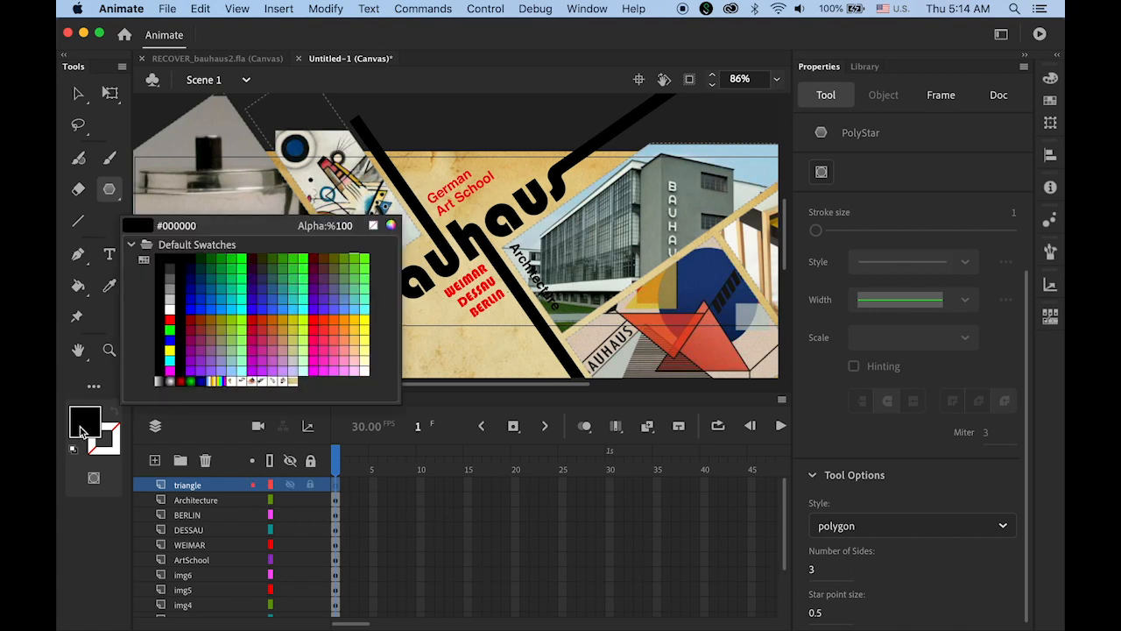
{"action": "left_click", "coordinate": [362, 317]}
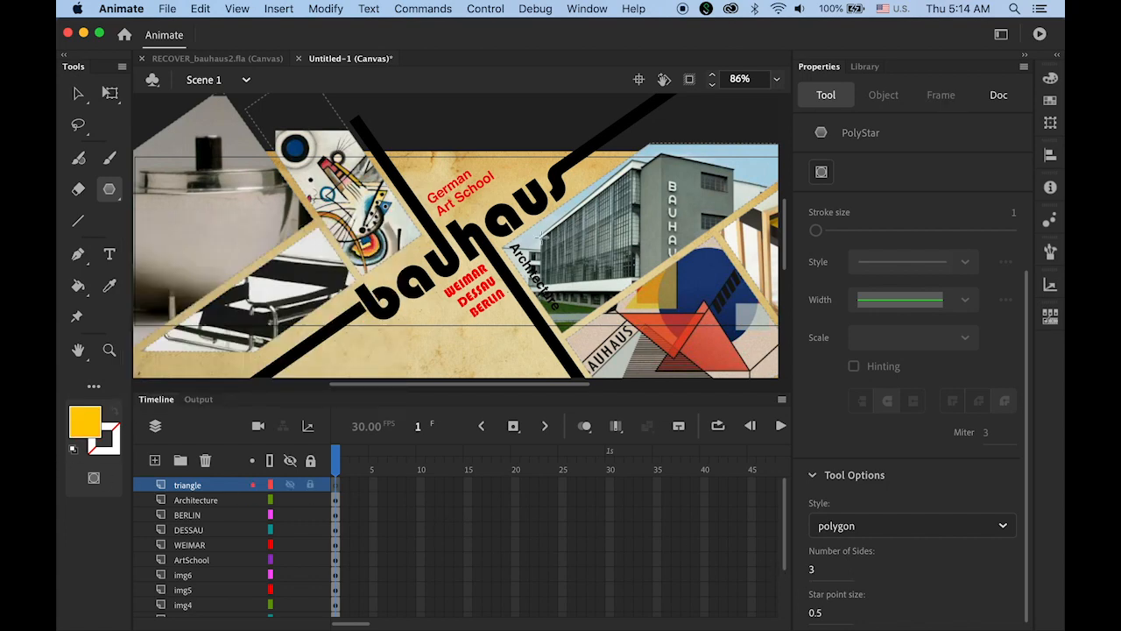
{"action": "left_click_drag", "start_coordinate": [539, 235], "coordinate": [552, 258]}
{"action": "left_click", "coordinate": [77, 93]}
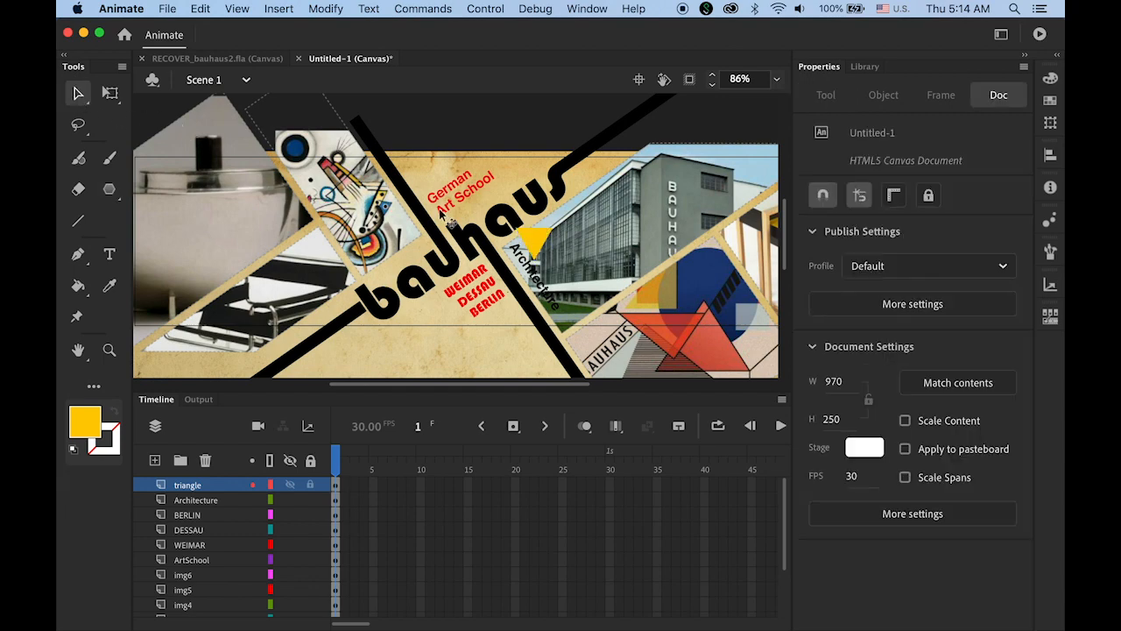
Rotate the yellow triangle slightly counterclockwise to follow the "Architecture" text and move it to about X 573, Y 121.
{"action": "left_click", "coordinate": [543, 249]}
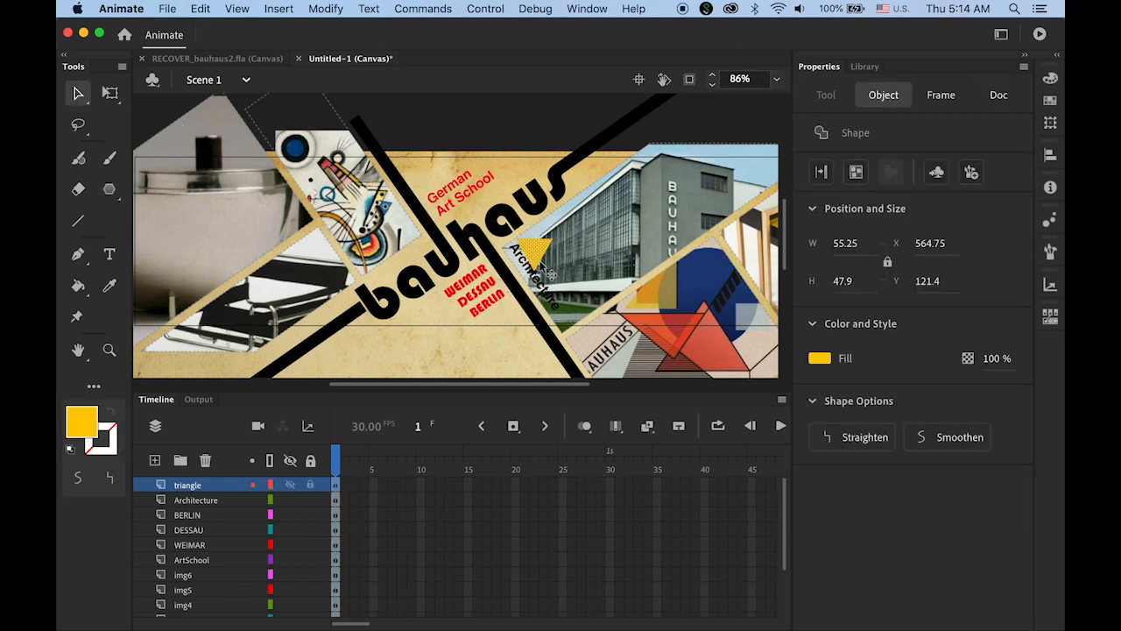
{"action": "left_click", "coordinate": [509, 250], "text": "super"}
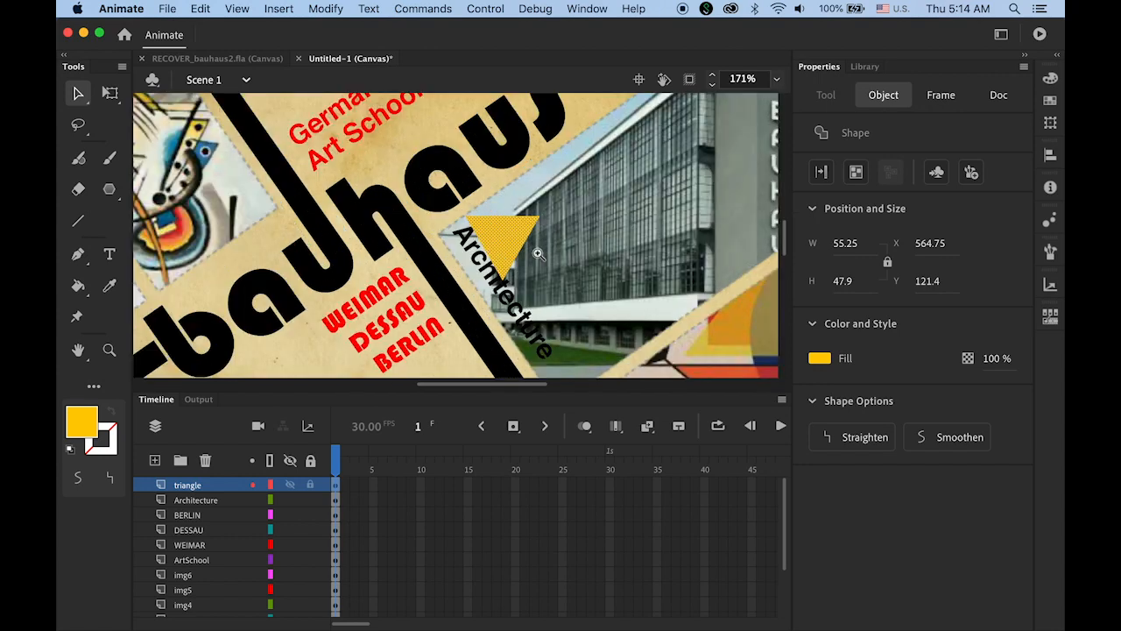
{"action": "left_click", "coordinate": [486, 254], "text": "super"}
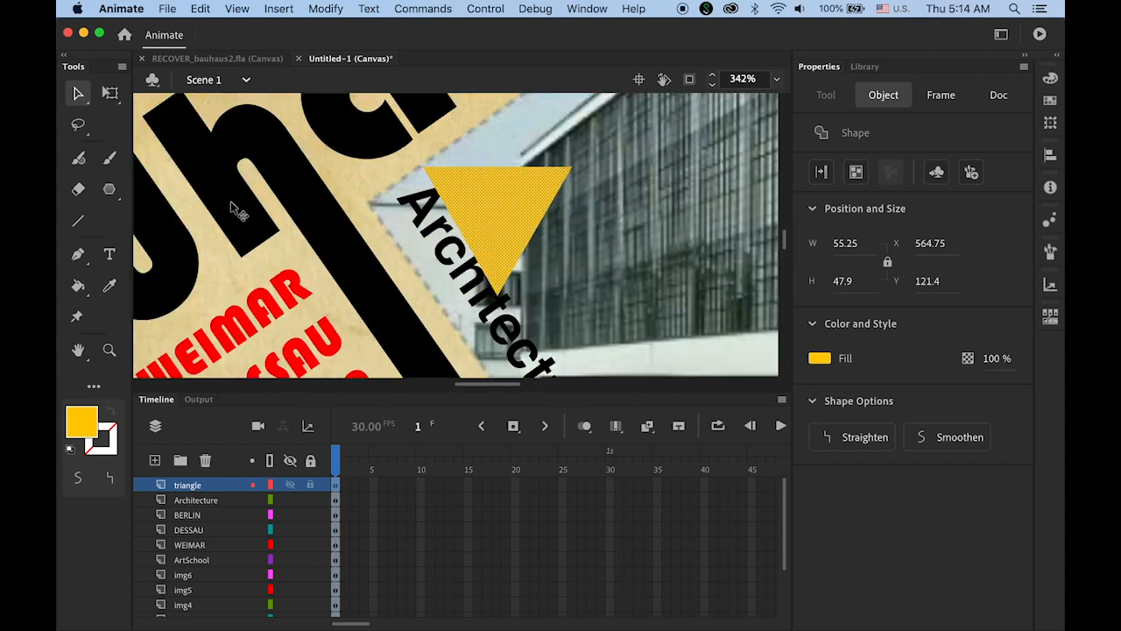
{"action": "left_click", "coordinate": [110, 93]}
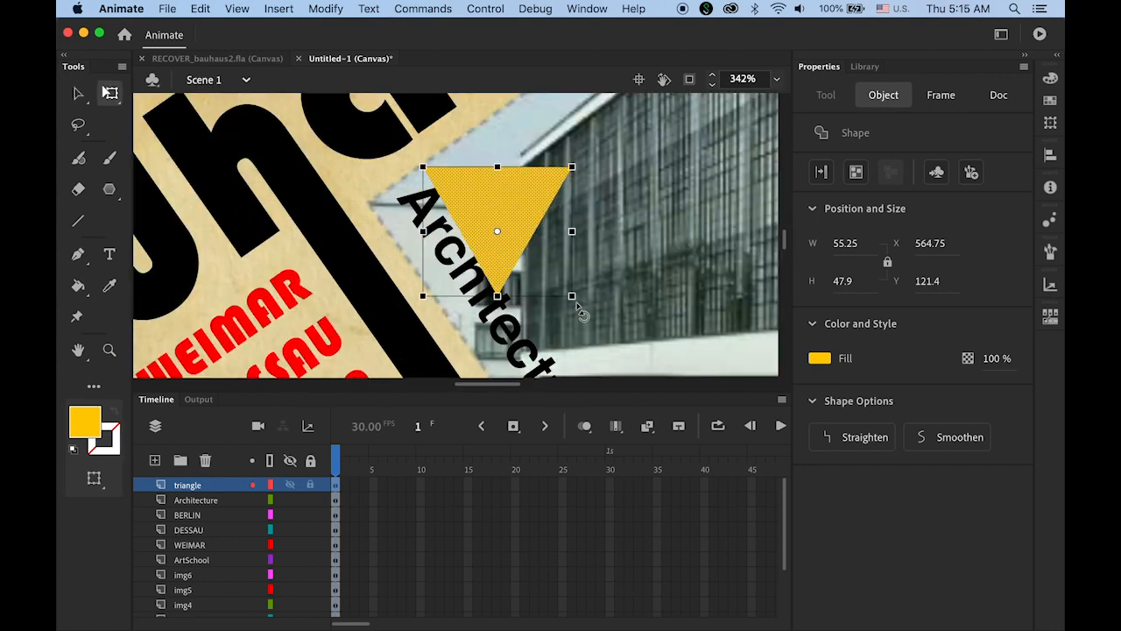
{"action": "left_click_drag", "start_coordinate": [577, 302], "coordinate": [589, 299]}
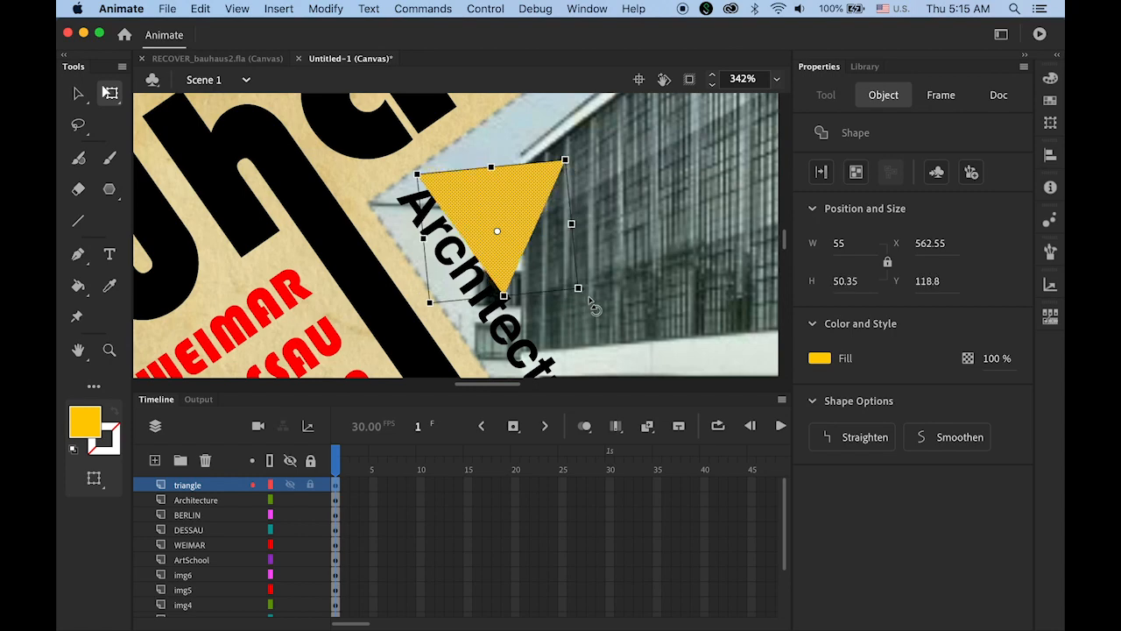
{"action": "left_click_drag", "start_coordinate": [486, 239], "coordinate": [514, 247]}
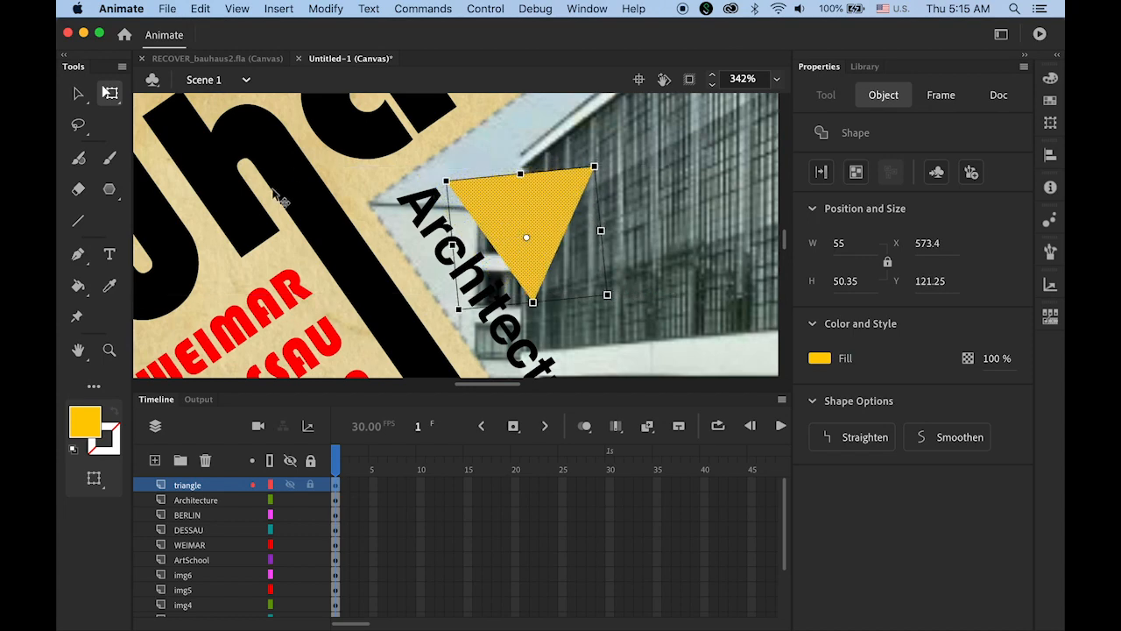
{"action": "key", "text": "v"}
{"action": "left_click", "coordinate": [289, 230]}
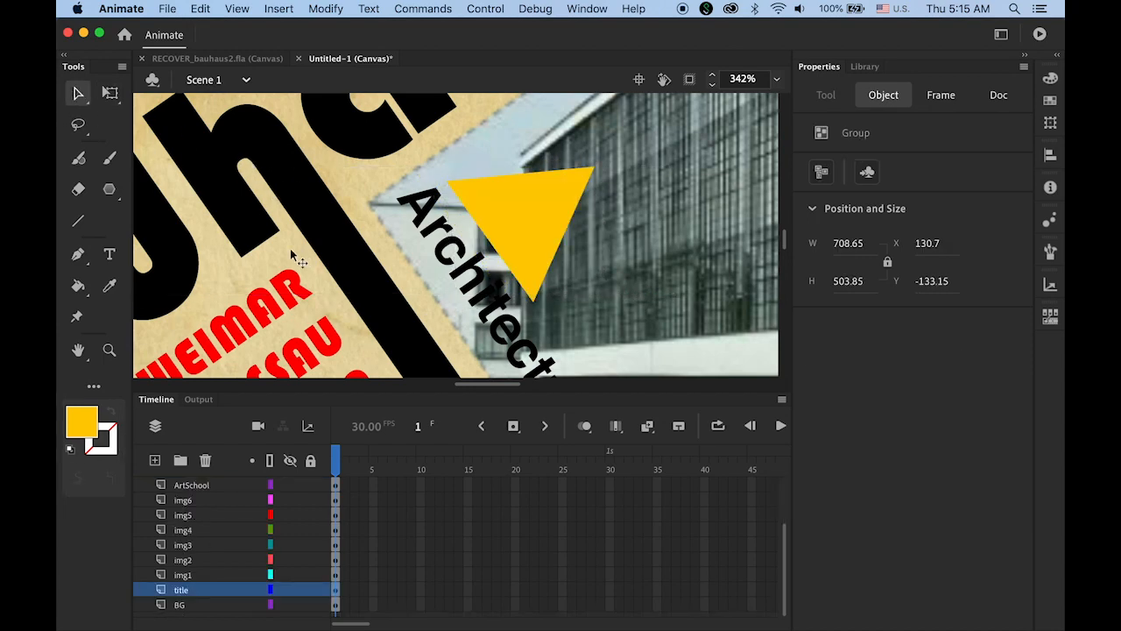
Add a new layer above the triangle layer.
{"action": "double_click", "coordinate": [80, 353]}
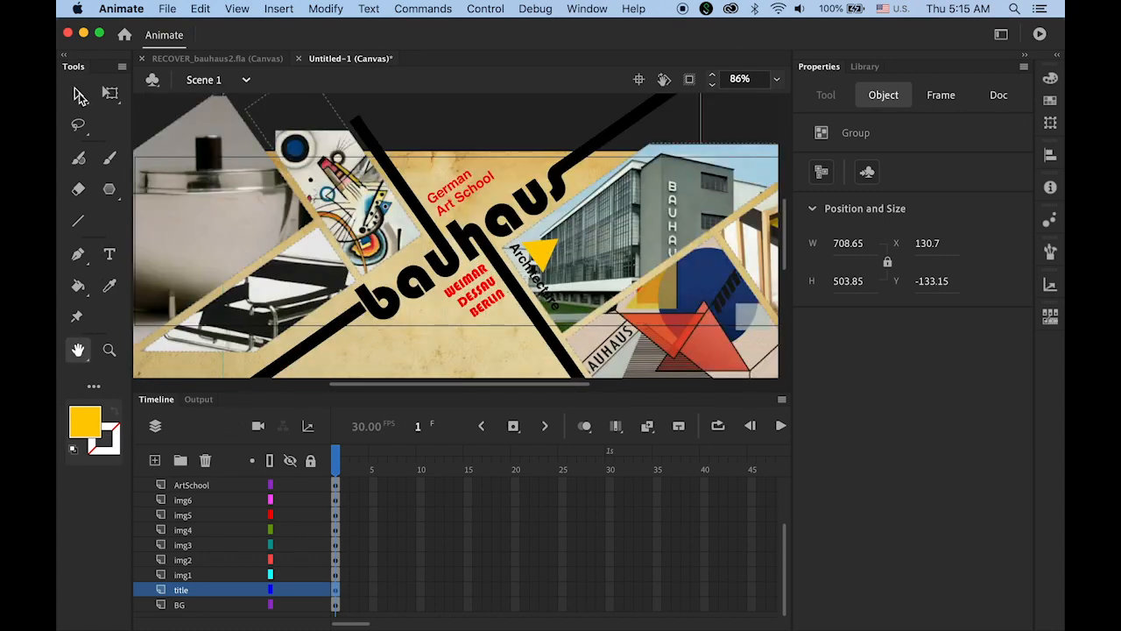
{"action": "left_click", "coordinate": [79, 95]}
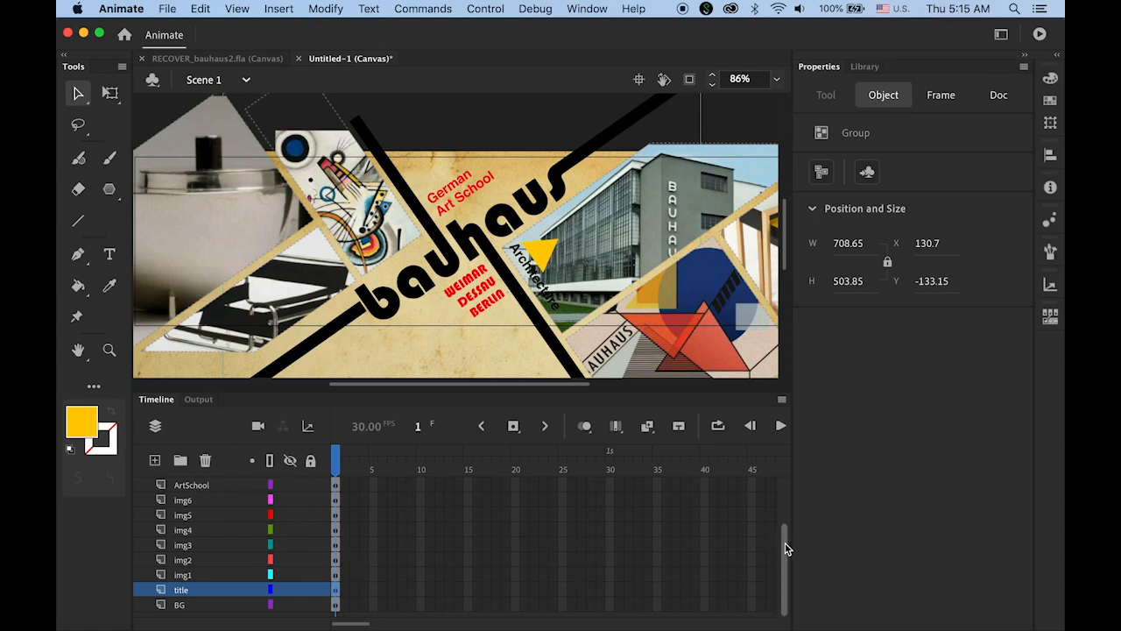
{"action": "left_click_drag", "start_coordinate": [786, 553], "coordinate": [776, 462]}
{"action": "left_click", "coordinate": [188, 487]}
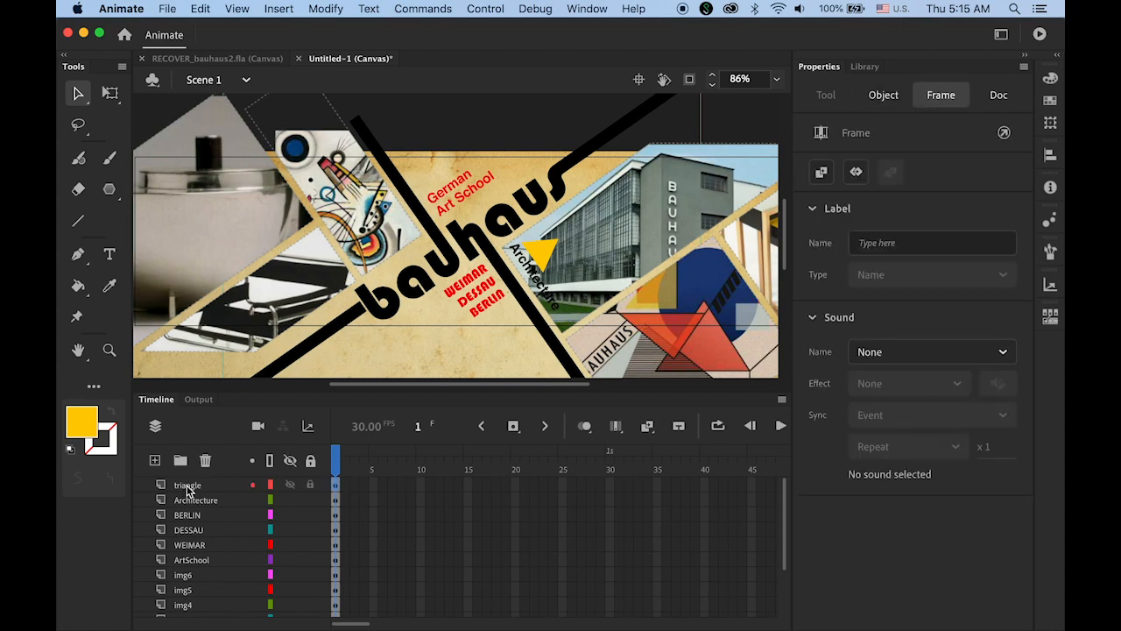
{"action": "left_click", "coordinate": [154, 460]}
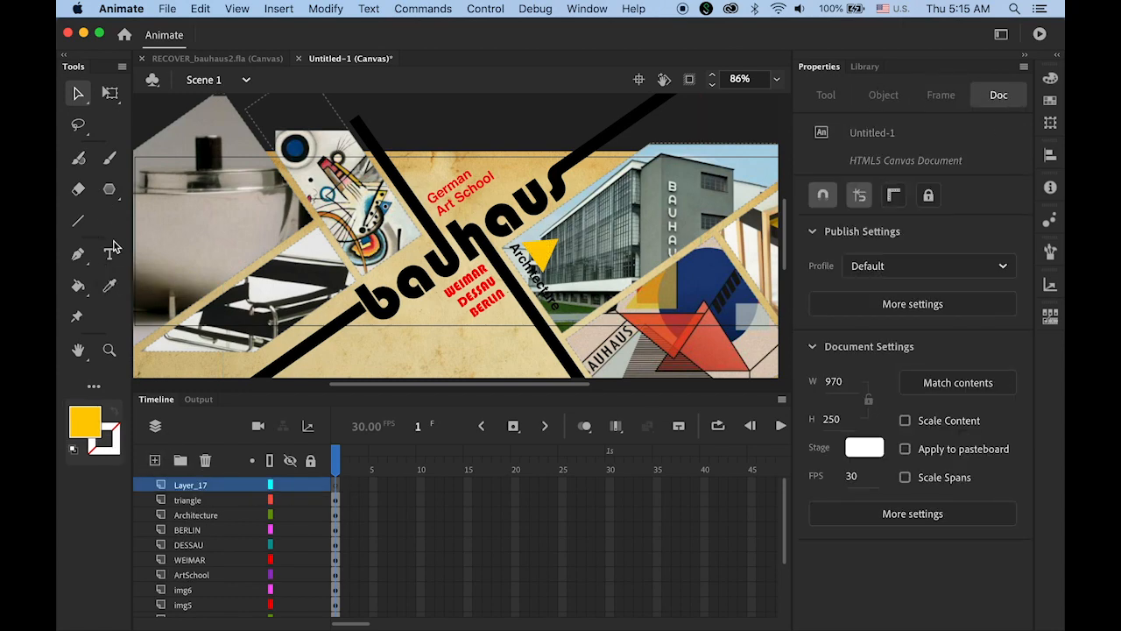
Add the static text "Design" over the metal pot photo at about X 148, Y 97 and set its fill to black.
{"action": "left_click", "coordinate": [108, 254]}
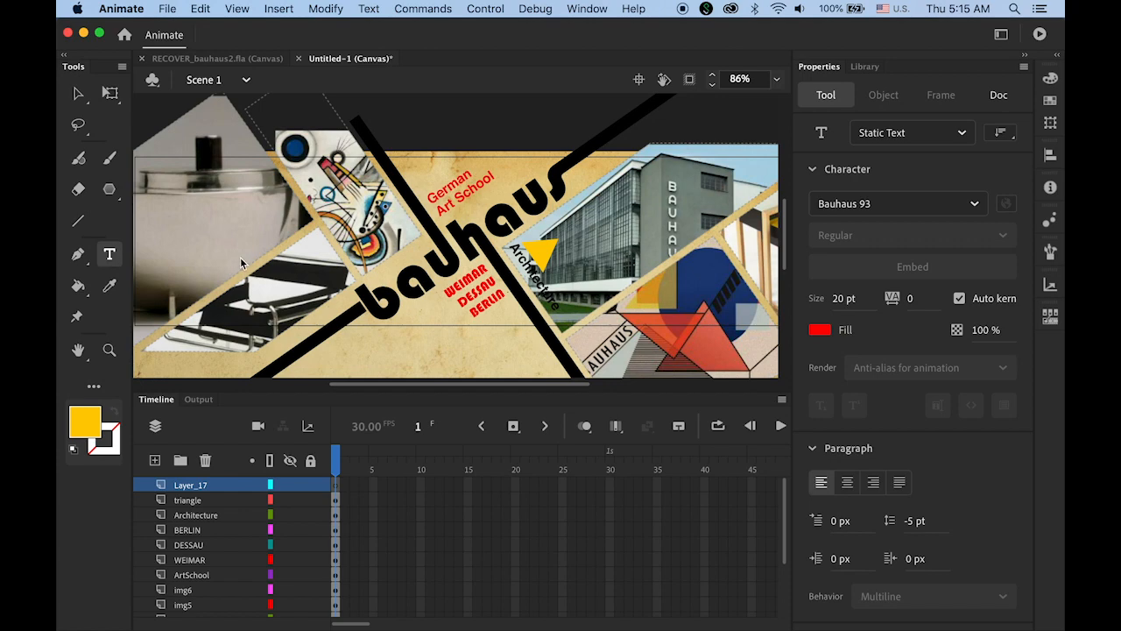
{"action": "left_click", "coordinate": [236, 234]}
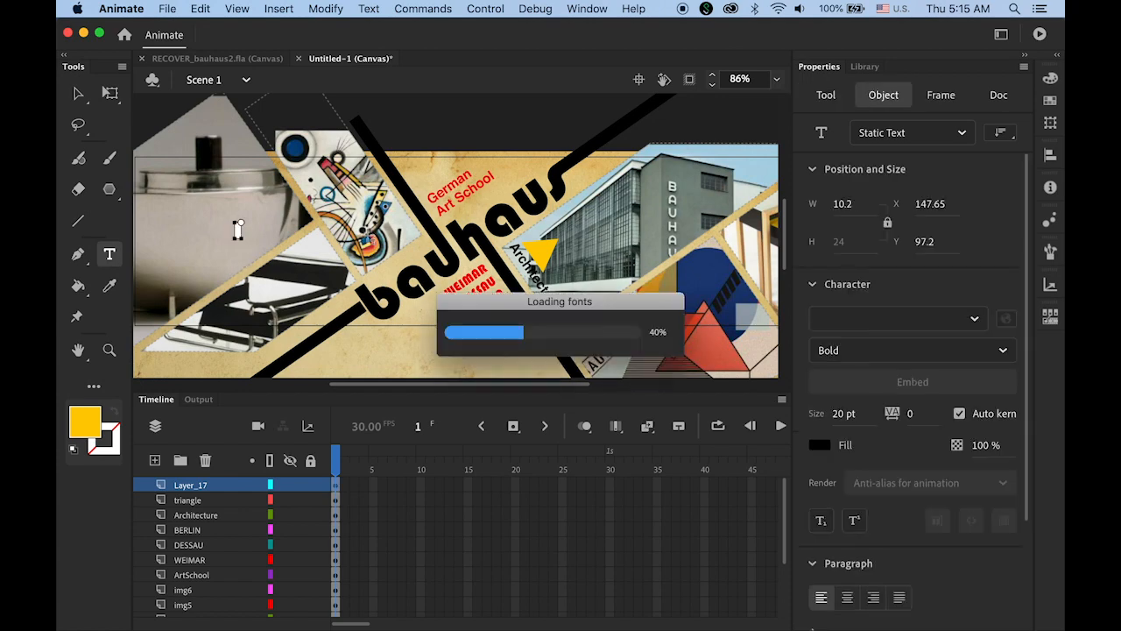
{"action": "type", "text": "Design"}
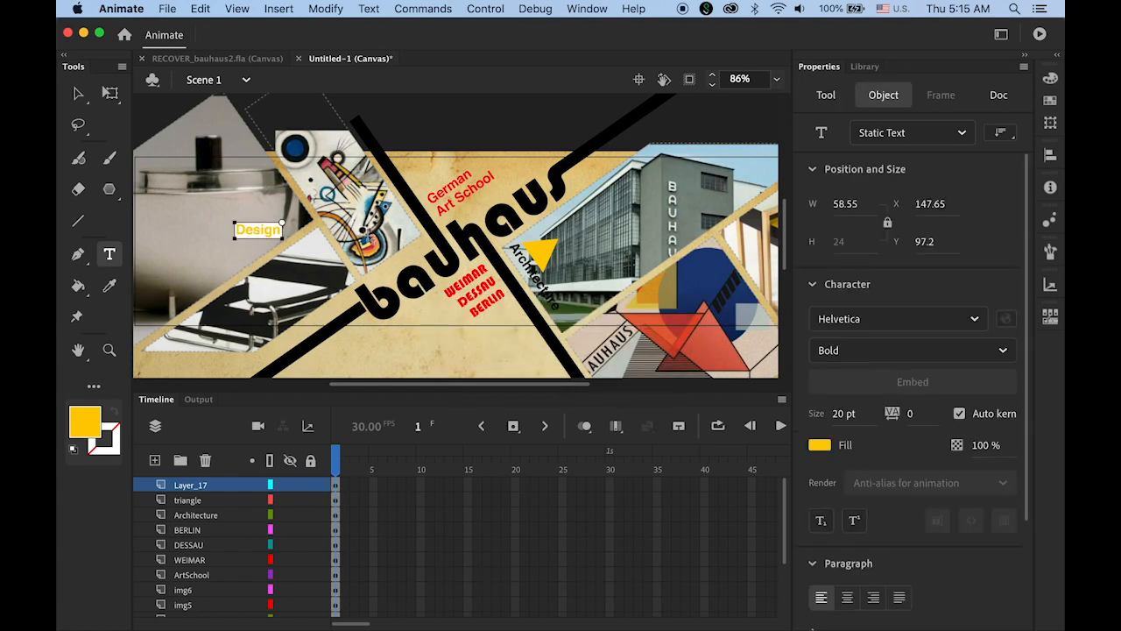
{"action": "left_click", "coordinate": [78, 93]}
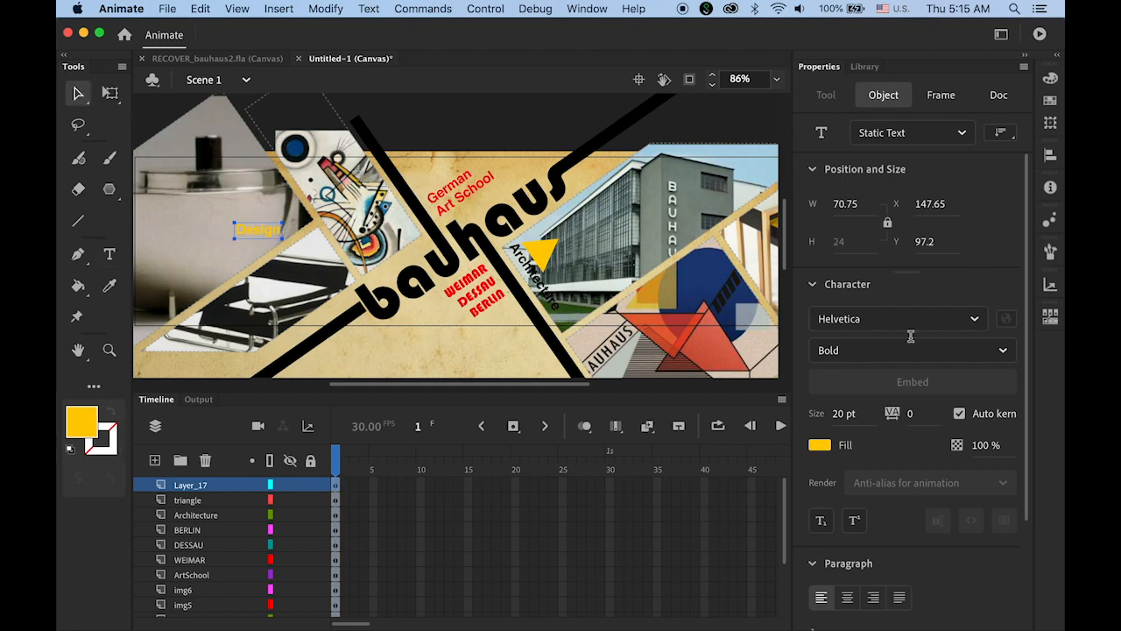
{"action": "left_click", "coordinate": [822, 445]}
{"action": "left_click", "coordinate": [571, 496]}
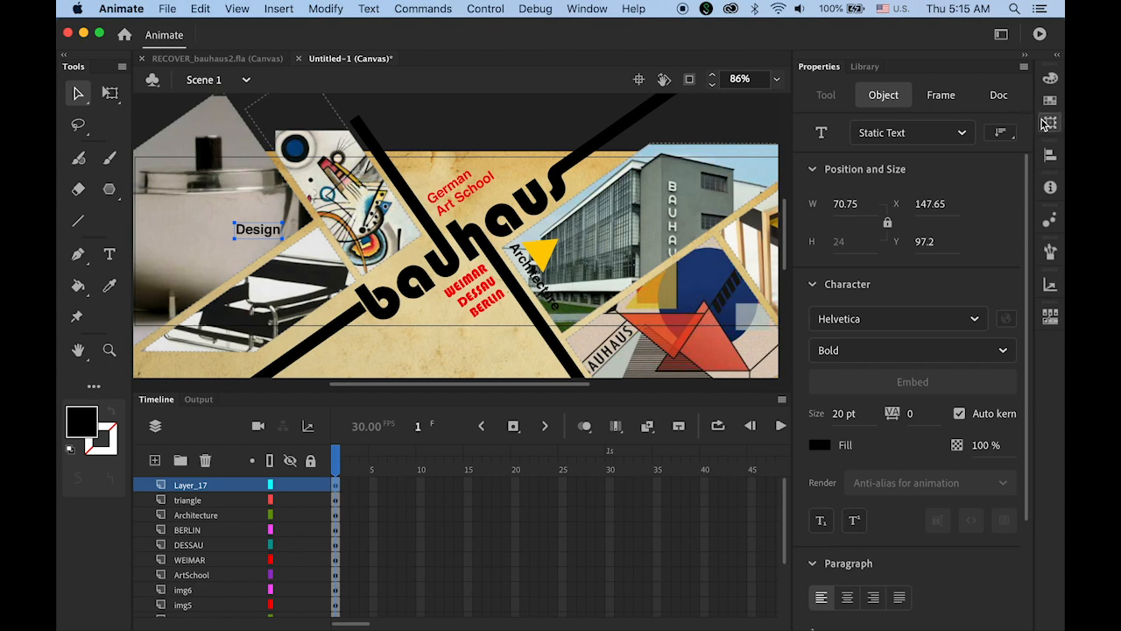
Rotate the "Design" text by 55 degrees.
{"action": "left_click", "coordinate": [1051, 123]}
{"action": "left_click", "coordinate": [913, 118]}
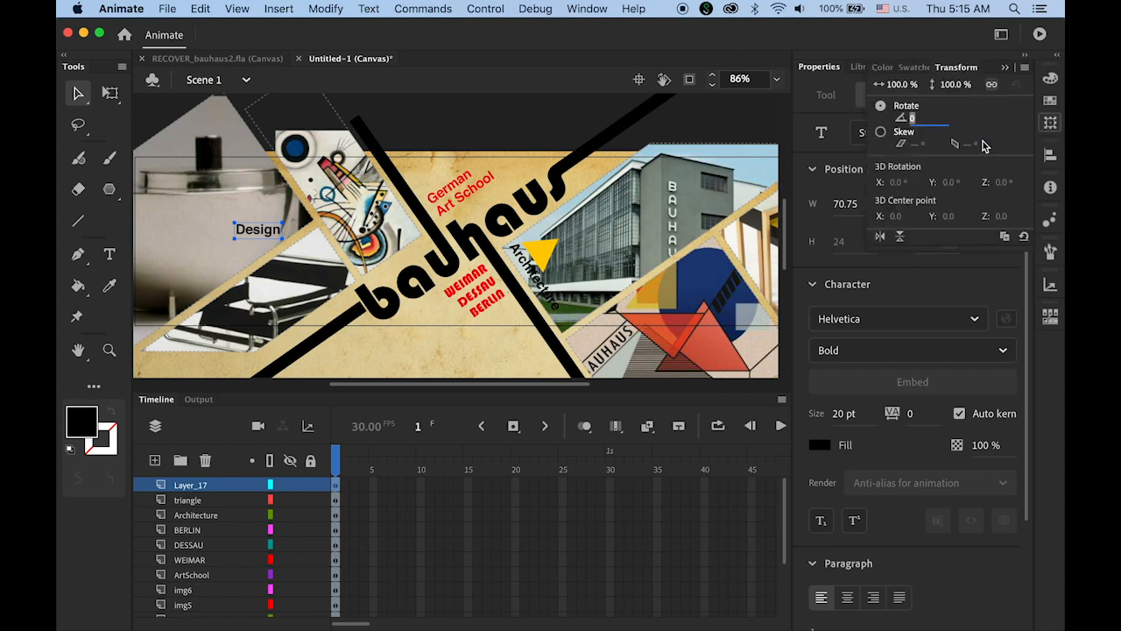
{"action": "type", "text": "55"}
{"action": "key", "text": "Return"}
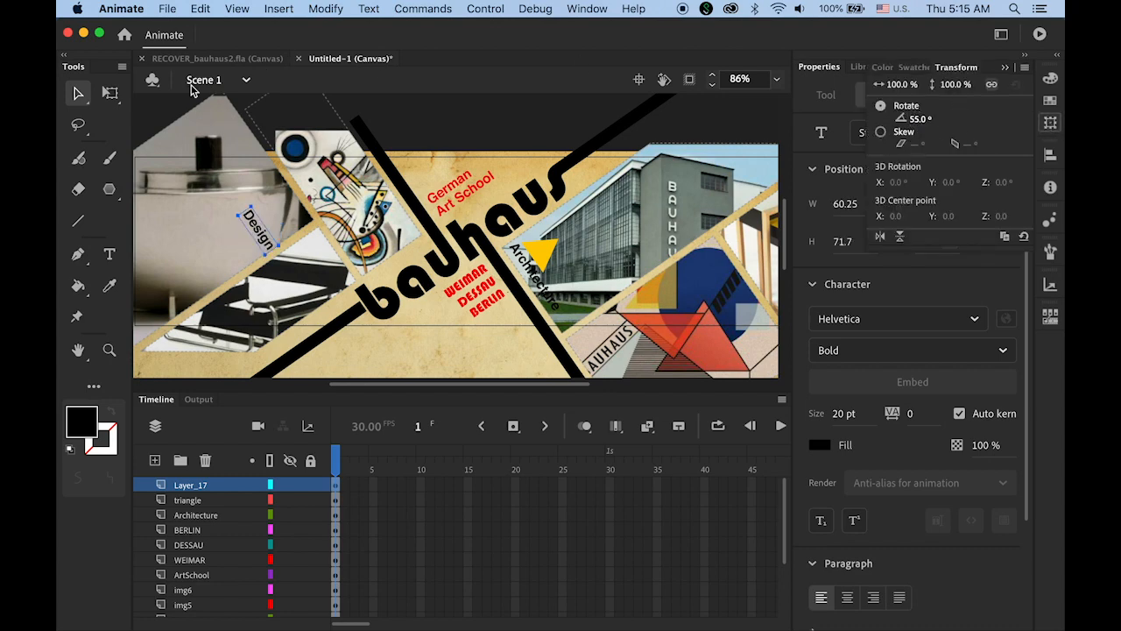
Move the rotated "Design" text to the pot photo's slanted right edge at about X 197, Y 33.
{"action": "left_click", "coordinate": [75, 95]}
{"action": "left_click_drag", "start_coordinate": [260, 230], "coordinate": [297, 213]}
{"action": "key", "text": "Up"}
{"action": "key", "text": "Up"}
{"action": "key", "text": "Up"}
{"action": "key", "text": "Up"}
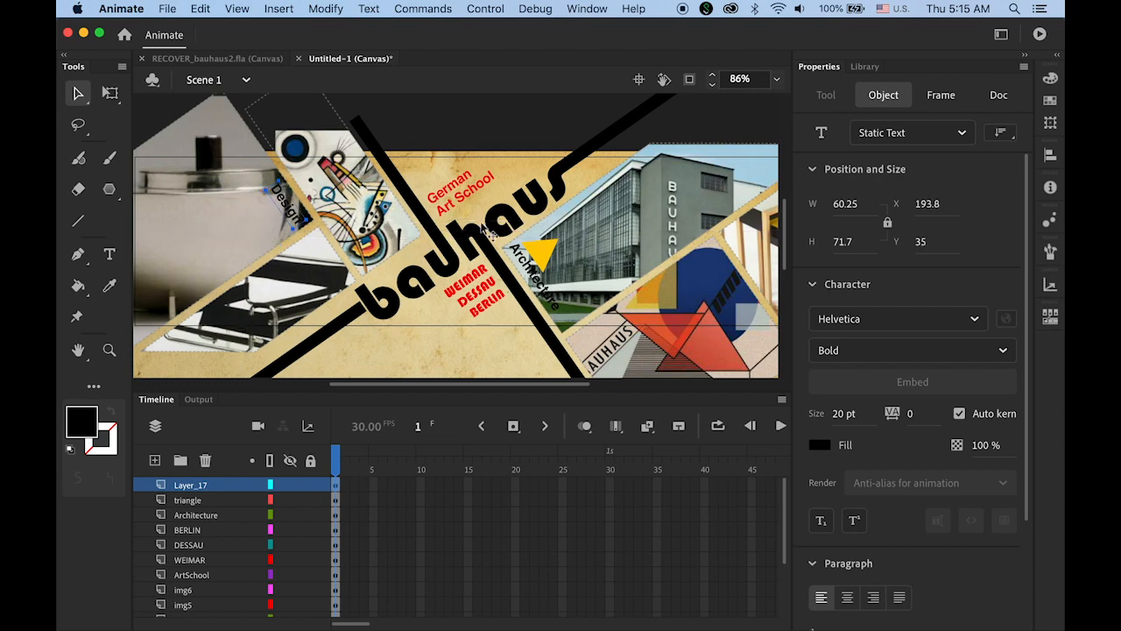
{"action": "key", "text": "Right"}
{"action": "key", "text": "Right"}
{"action": "key", "text": "Up"}
{"action": "key", "text": "Up"}
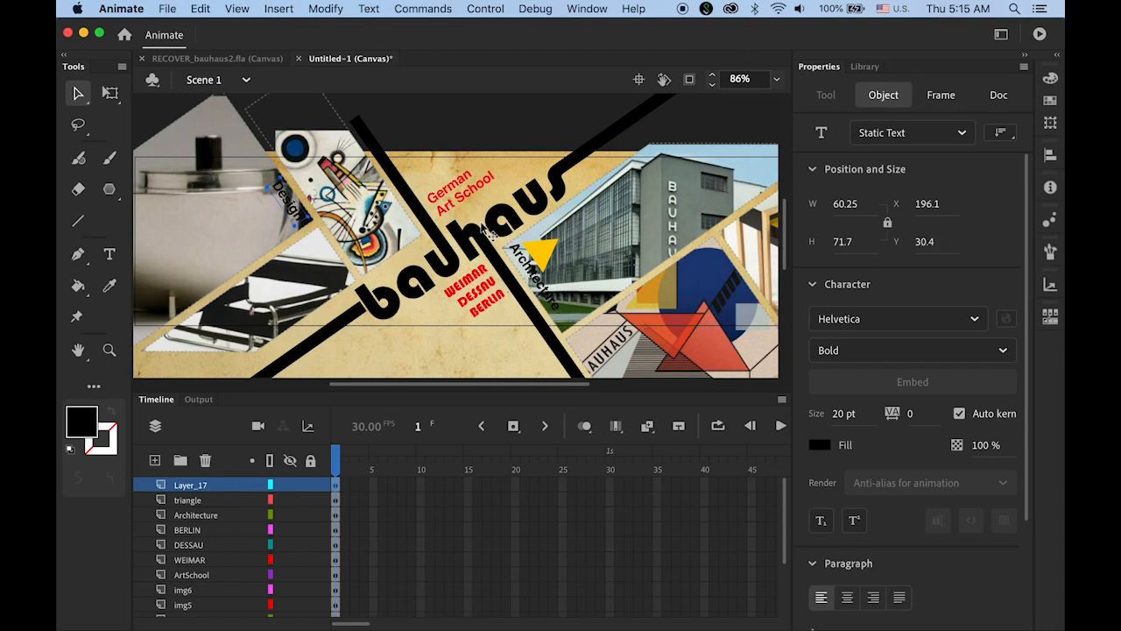
{"action": "key", "text": "Down"}
{"action": "key", "text": "Right"}
{"action": "key", "text": "Down"}
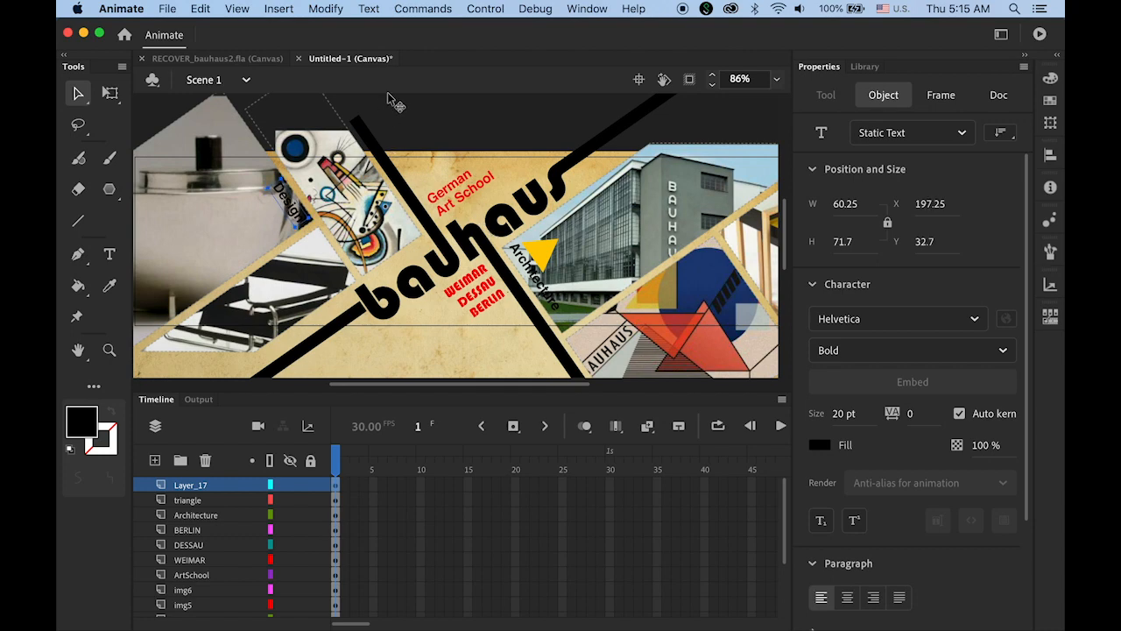
{"action": "left_click", "coordinate": [426, 124]}
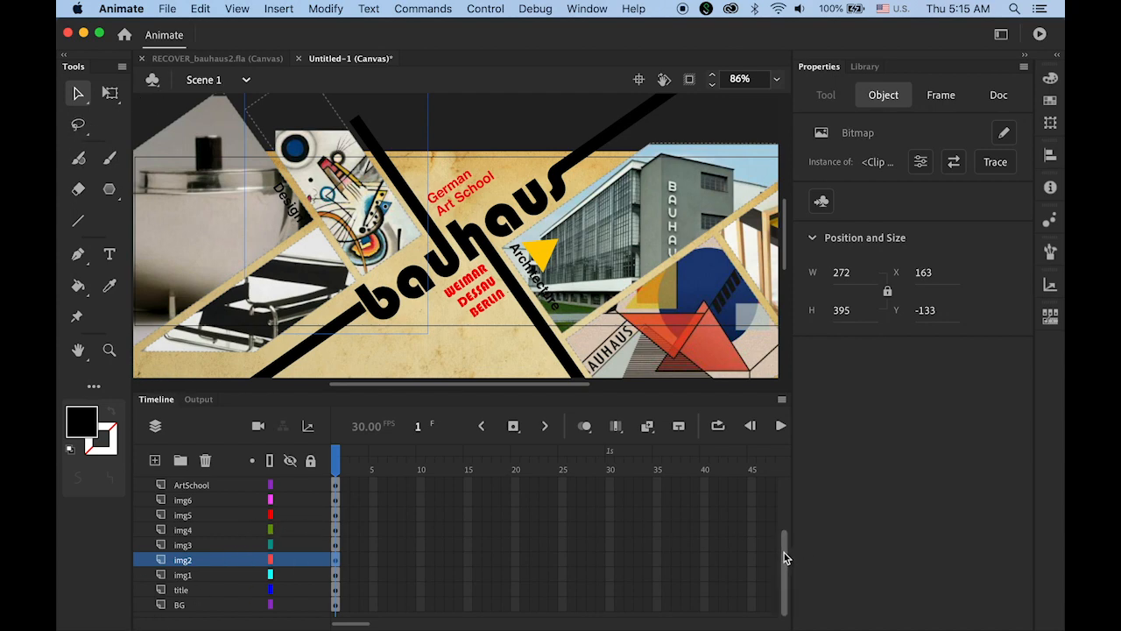
Rename the layer holding the "Design" text as design.
{"action": "scroll", "coordinate": [784, 555], "scroll_direction": "up", "scroll_amount": 3}
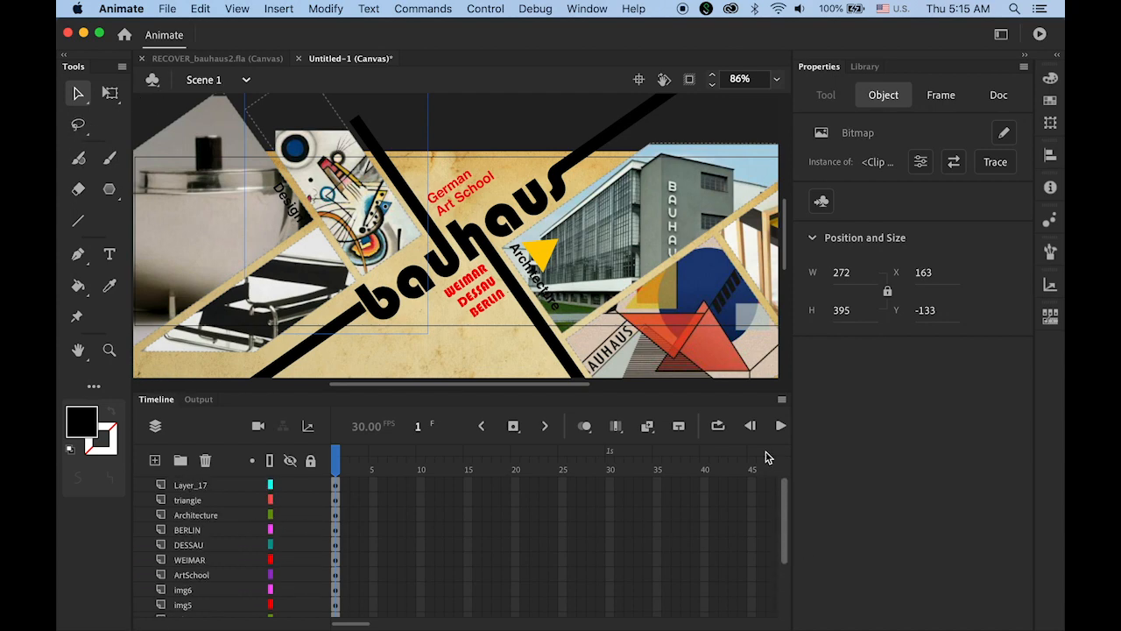
{"action": "left_click", "coordinate": [193, 487]}
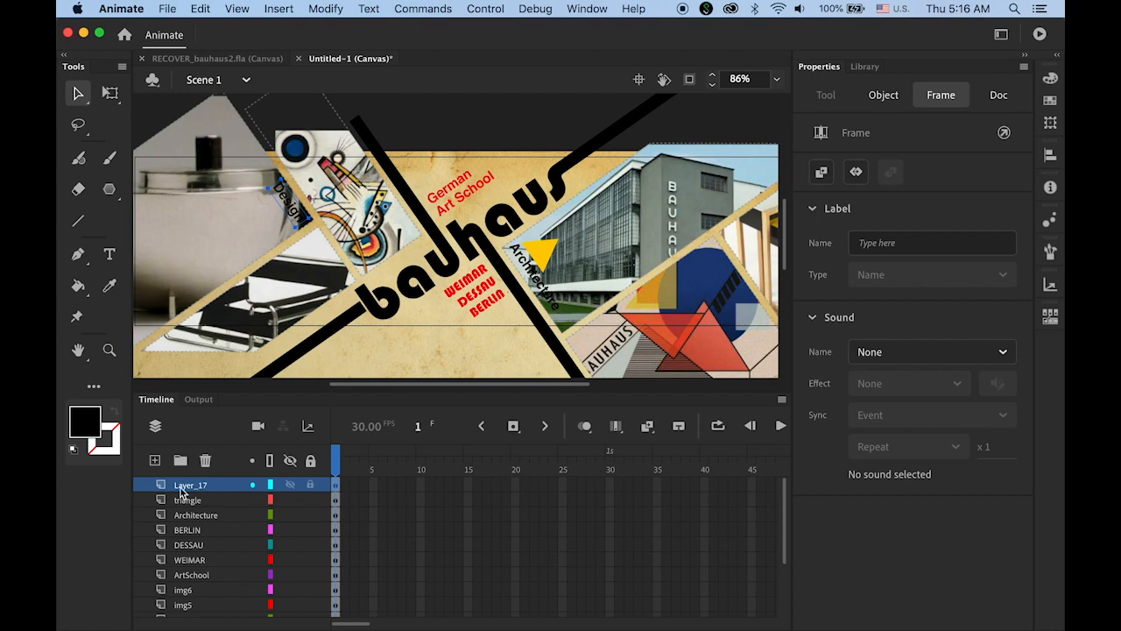
{"action": "double_click", "coordinate": [182, 487]}
{"action": "type", "text": "d"}
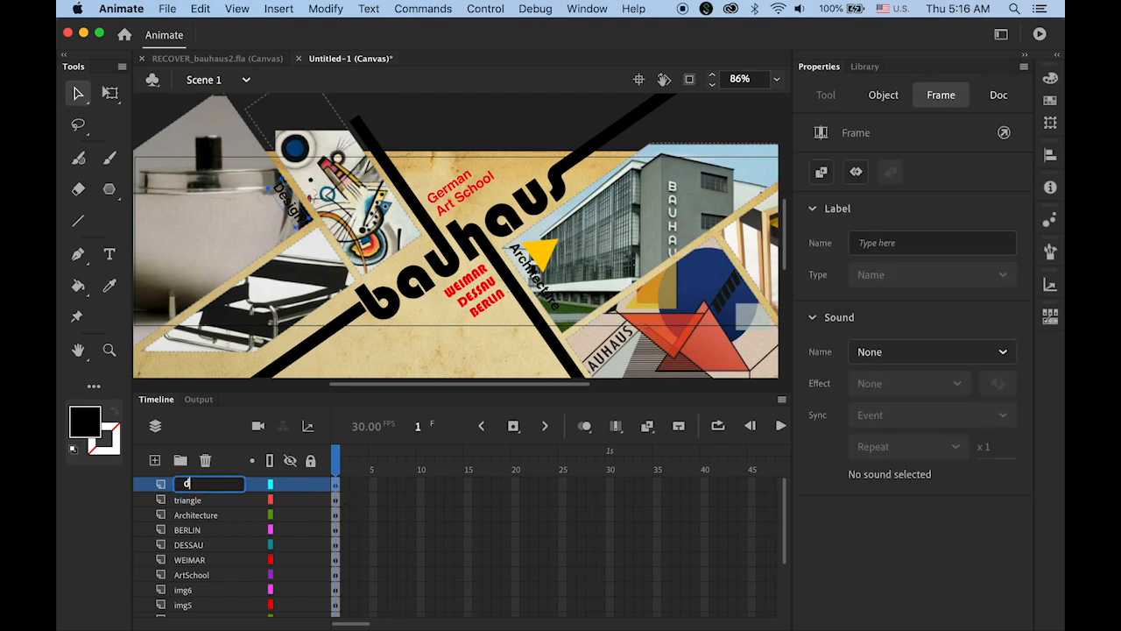
{"action": "type", "text": "esign"}
{"action": "key", "text": "Return"}
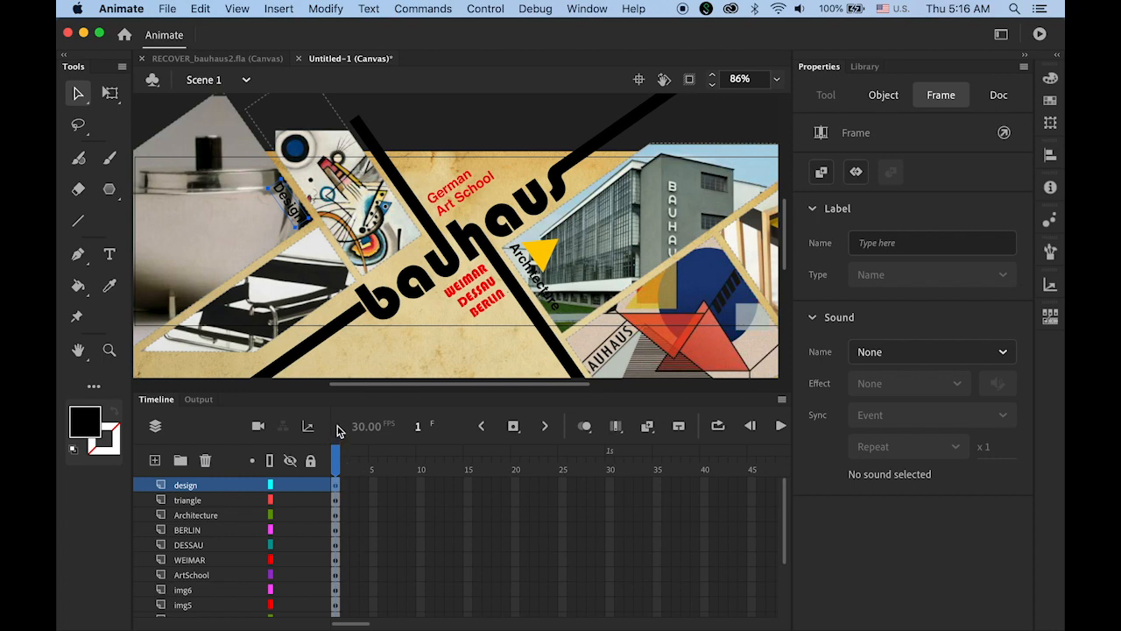
Add a layer above the design layer and draw a blue circle without stroke, about 49 px wide, over the pot photo.
{"action": "left_click", "coordinate": [155, 460]}
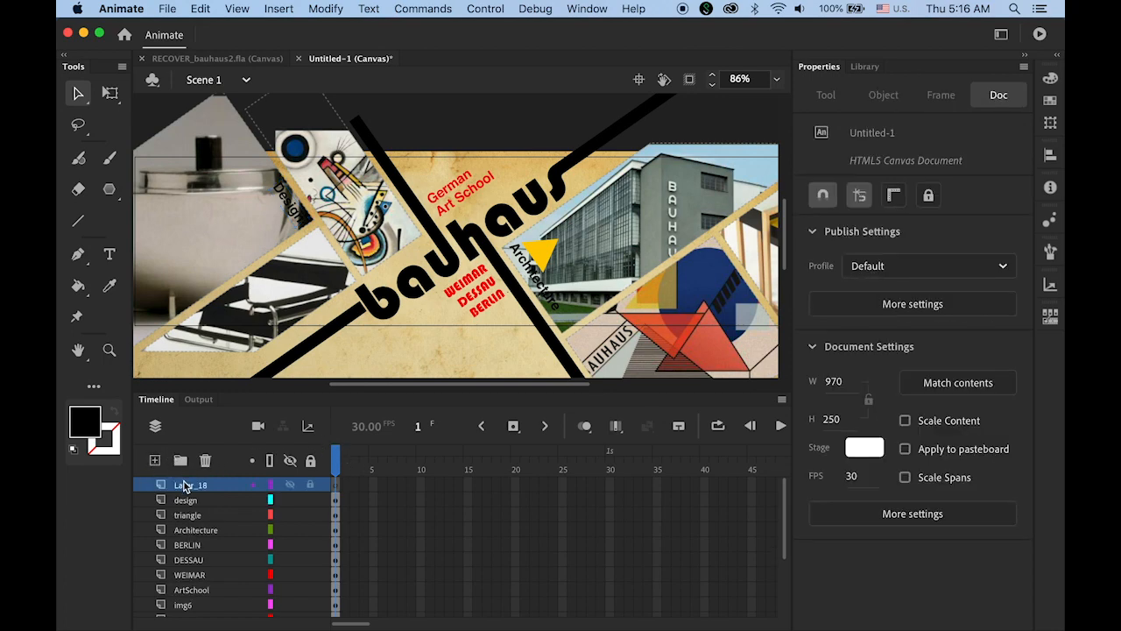
{"action": "left_click_drag", "start_coordinate": [109, 190], "coordinate": [188, 236]}
{"action": "left_click", "coordinate": [819, 242]}
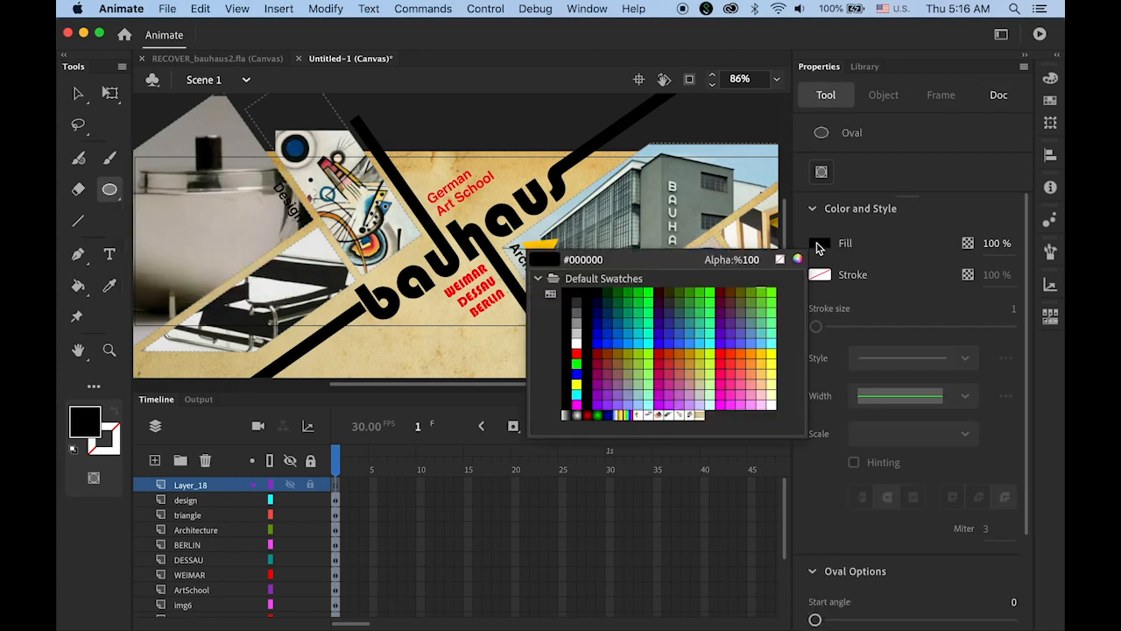
{"action": "left_click", "coordinate": [576, 373]}
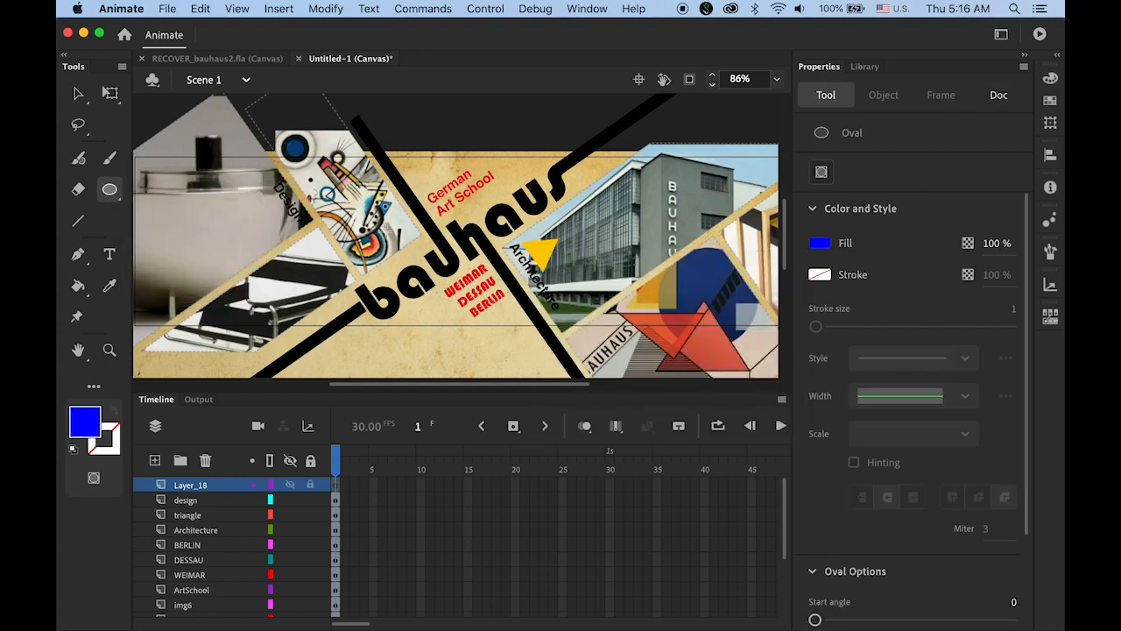
{"action": "left_click_drag", "start_coordinate": [246, 208], "coordinate": [279, 240]}
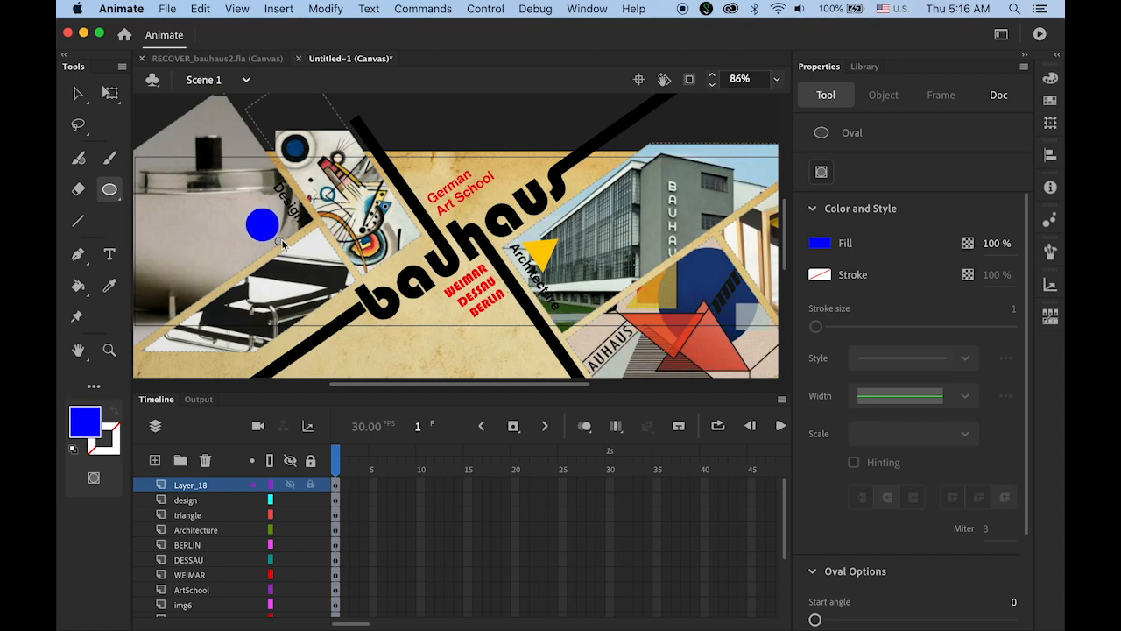
Place the "Design" text and the blue circle side by side over the pot photo, with the circle at about X 189, Y 52.
{"action": "left_click", "coordinate": [78, 93]}
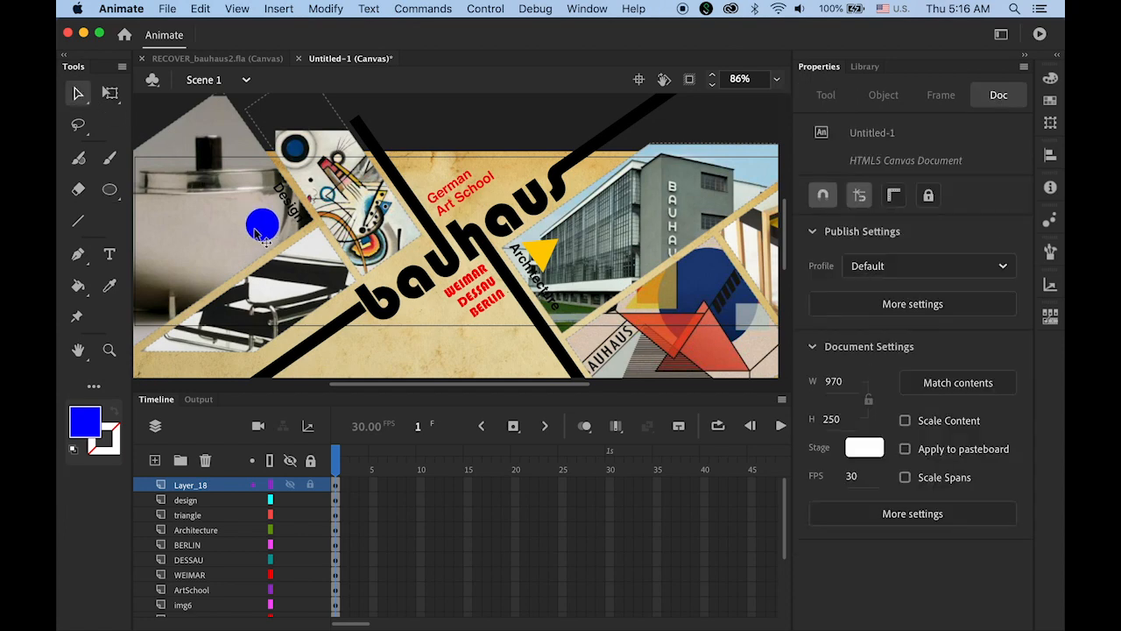
{"action": "left_click_drag", "start_coordinate": [256, 233], "coordinate": [261, 225]}
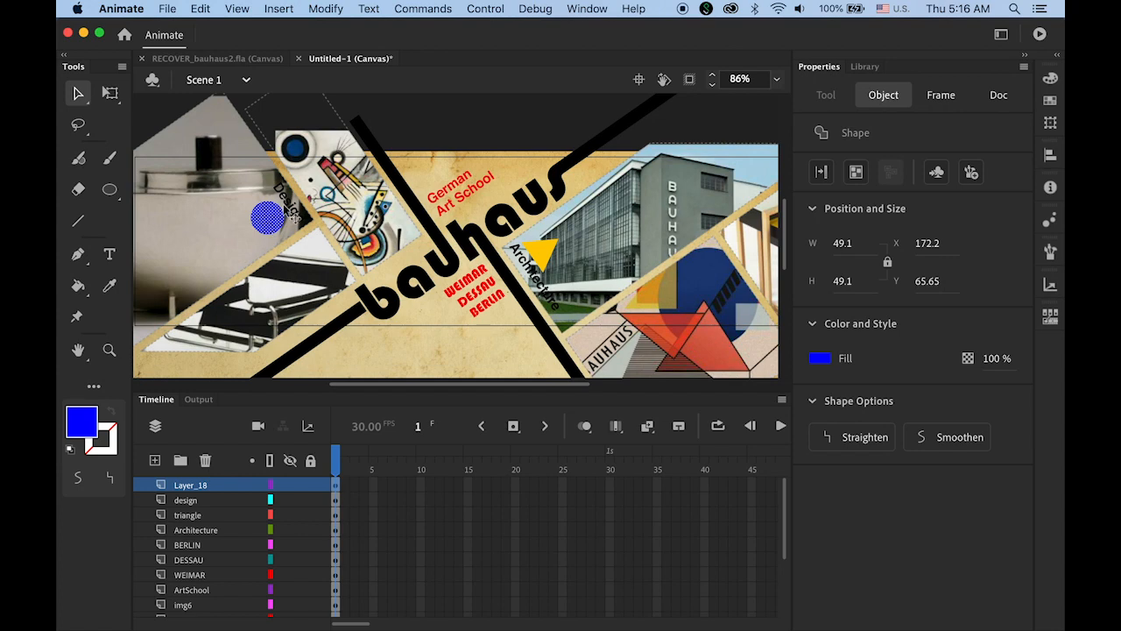
{"action": "left_click_drag", "start_coordinate": [287, 203], "coordinate": [251, 240]}
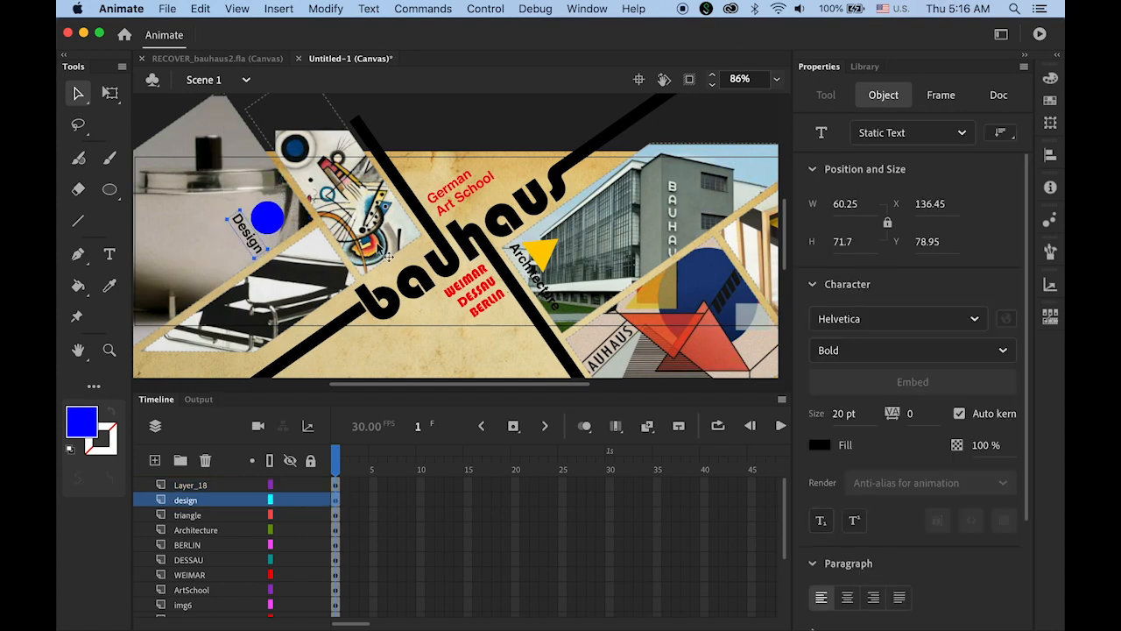
{"action": "left_click", "coordinate": [278, 220]}
{"action": "left_click_drag", "start_coordinate": [285, 219], "coordinate": [265, 237]}
{"action": "left_click", "coordinate": [422, 133]}
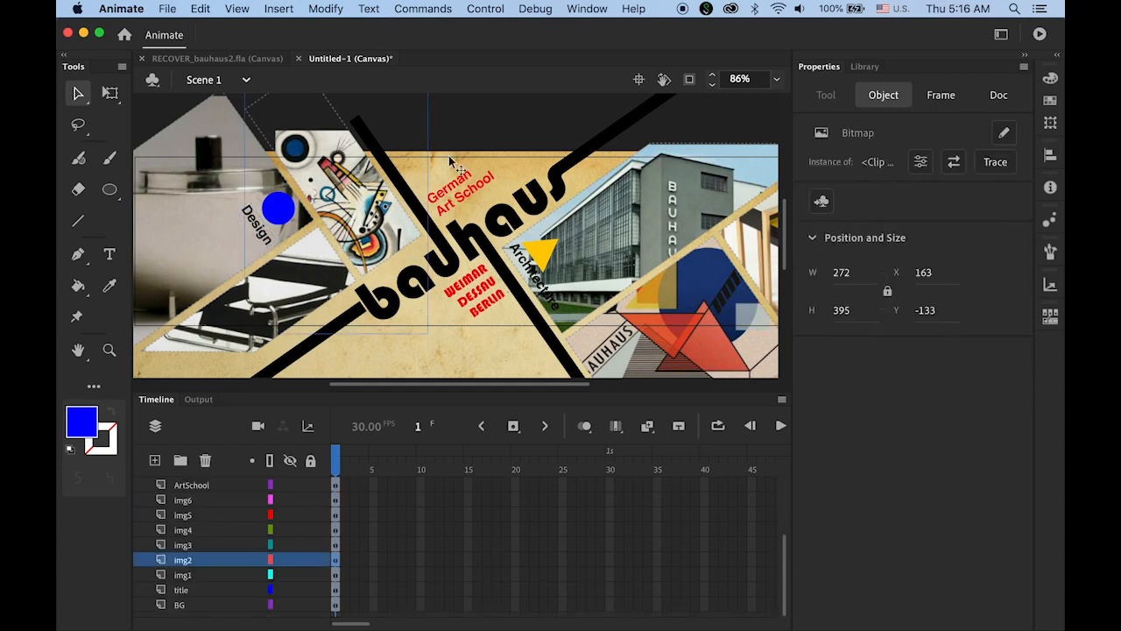
{"action": "left_click", "coordinate": [530, 132]}
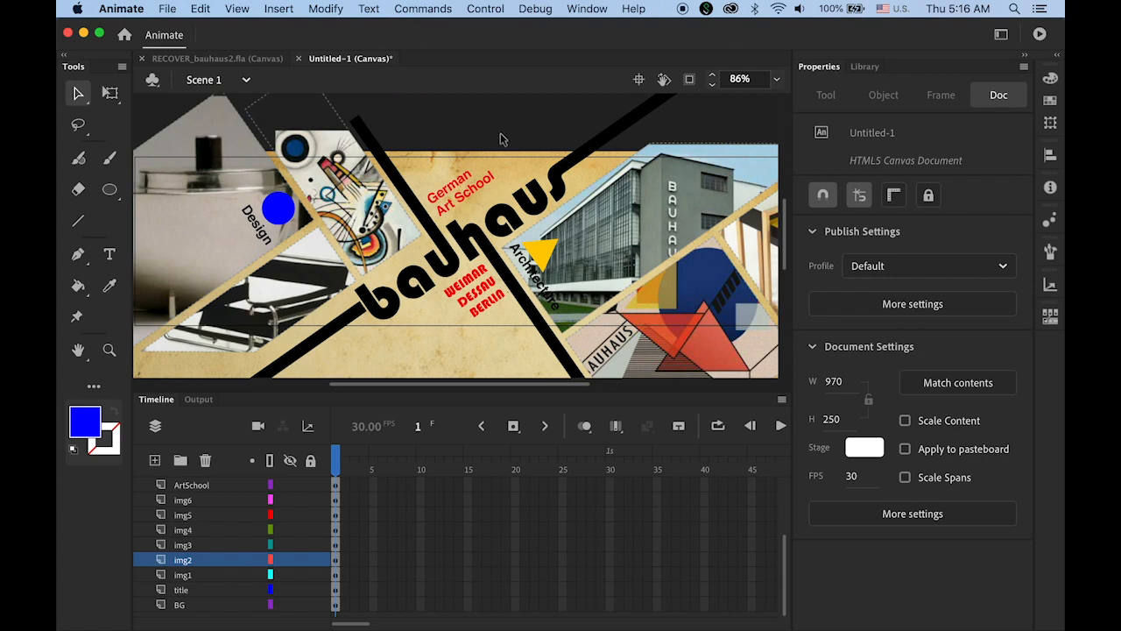
Nudge the blue circle slightly down beside the "Design" text.
{"action": "left_click", "coordinate": [278, 209]}
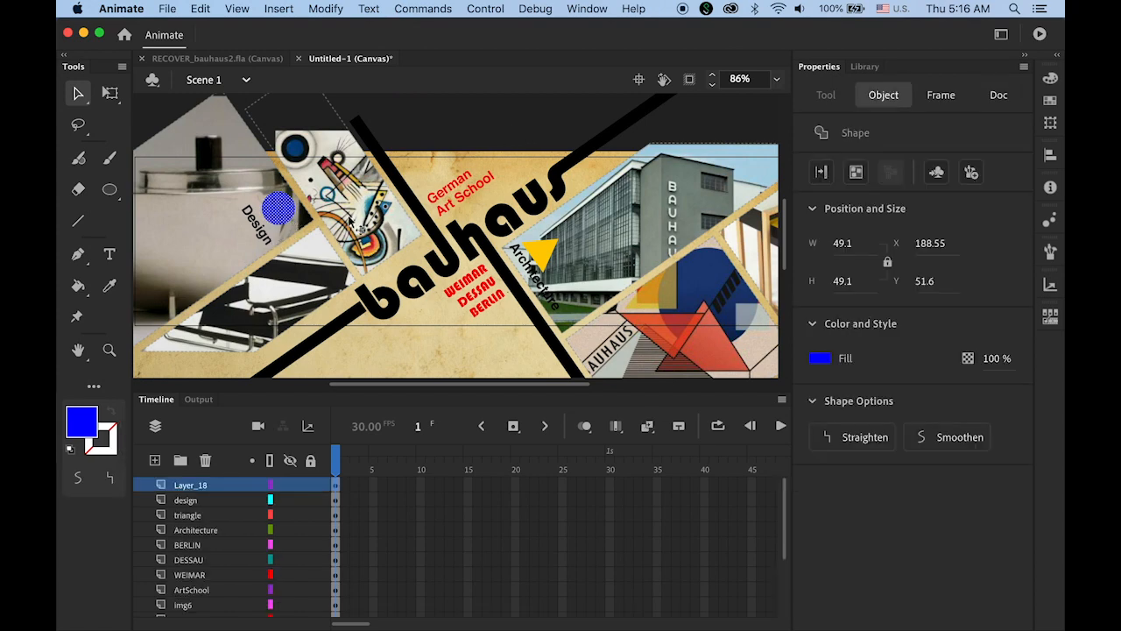
{"action": "key", "text": "Down"}
{"action": "key", "text": "Down"}
{"action": "key", "text": "Down"}
Rename the layer holding the blue circle as circle.
{"action": "double_click", "coordinate": [202, 484]}
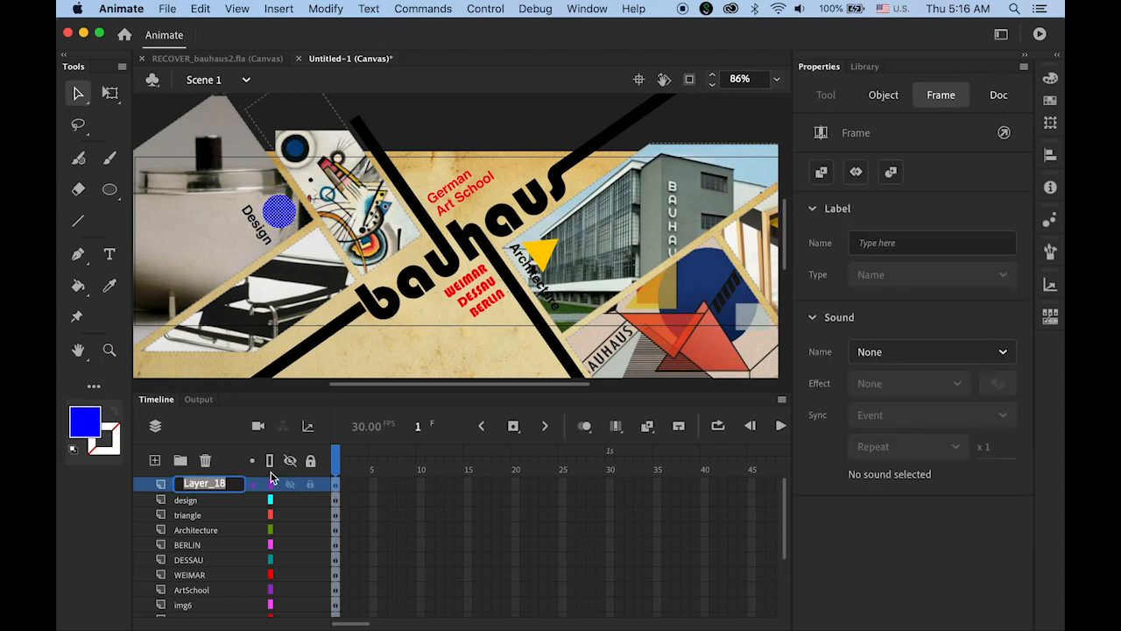
{"action": "type", "text": "circle"}
{"action": "key", "text": "Return"}
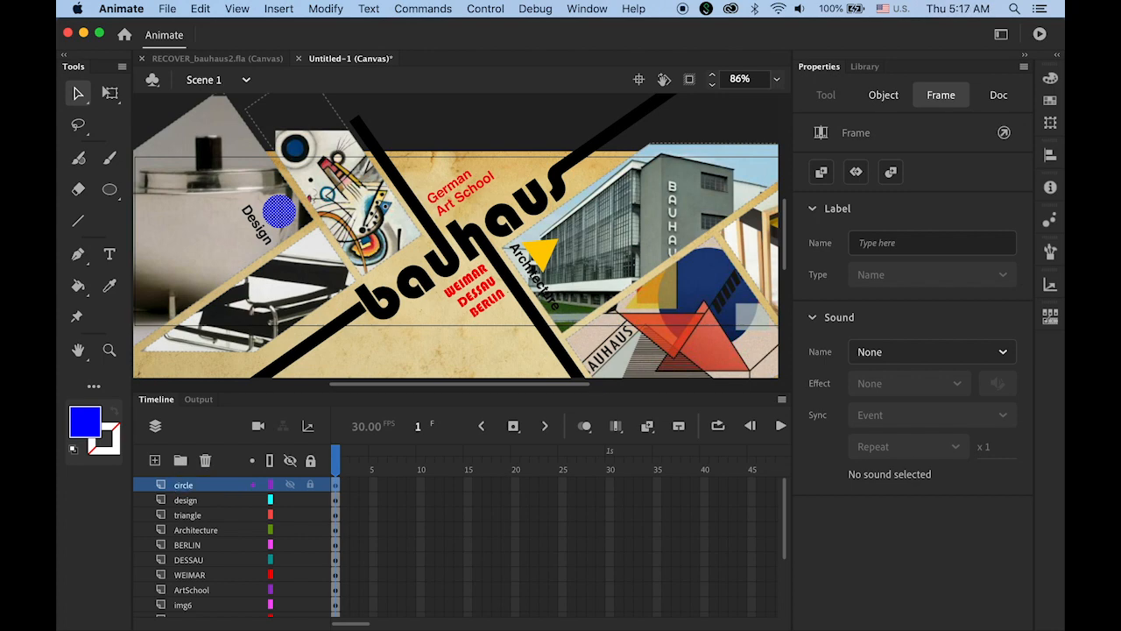
{"action": "left_click", "coordinate": [429, 109]}
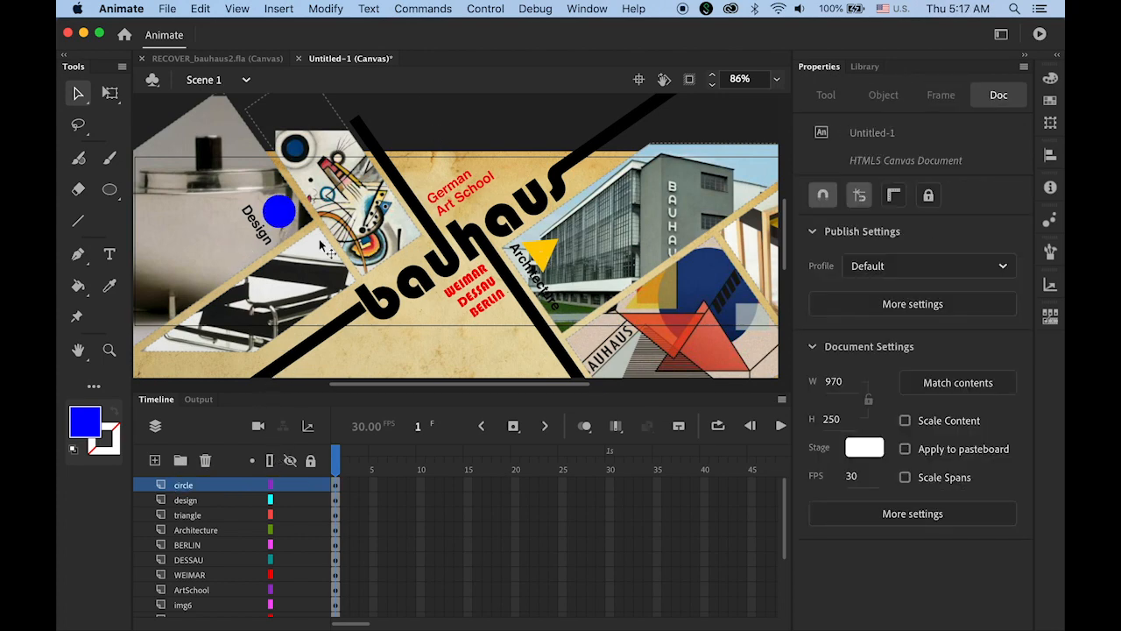
Add a layer above the circle layer and place the black static text "Art" on the poster image at about X 833, Y 163.
{"action": "left_click", "coordinate": [183, 487]}
{"action": "left_click", "coordinate": [155, 462]}
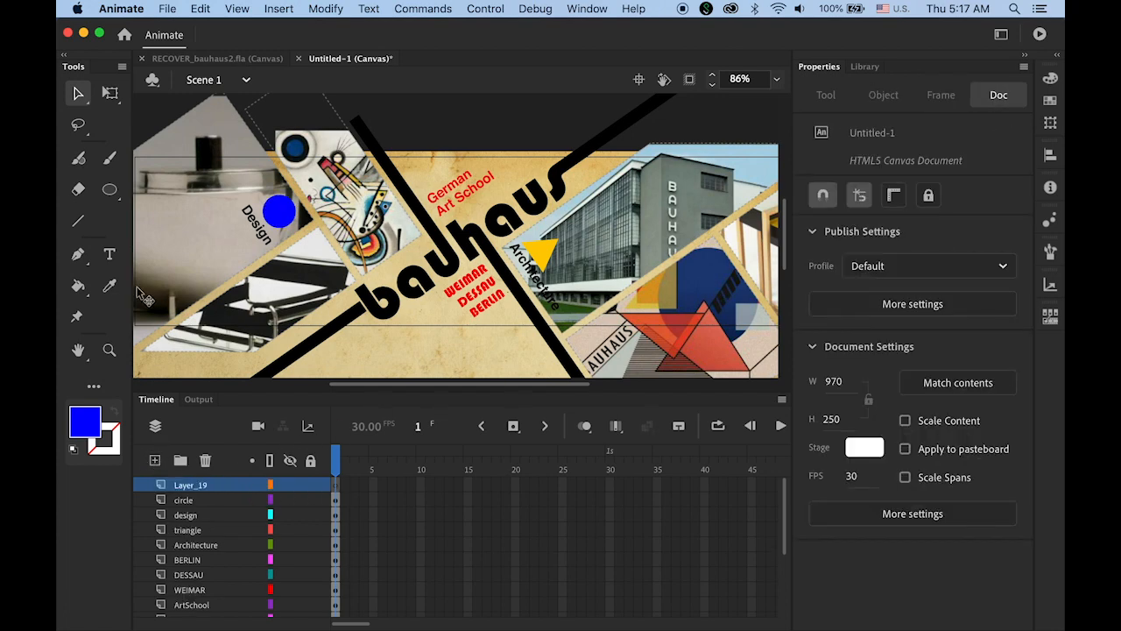
{"action": "left_click", "coordinate": [110, 254]}
{"action": "left_click", "coordinate": [699, 272]}
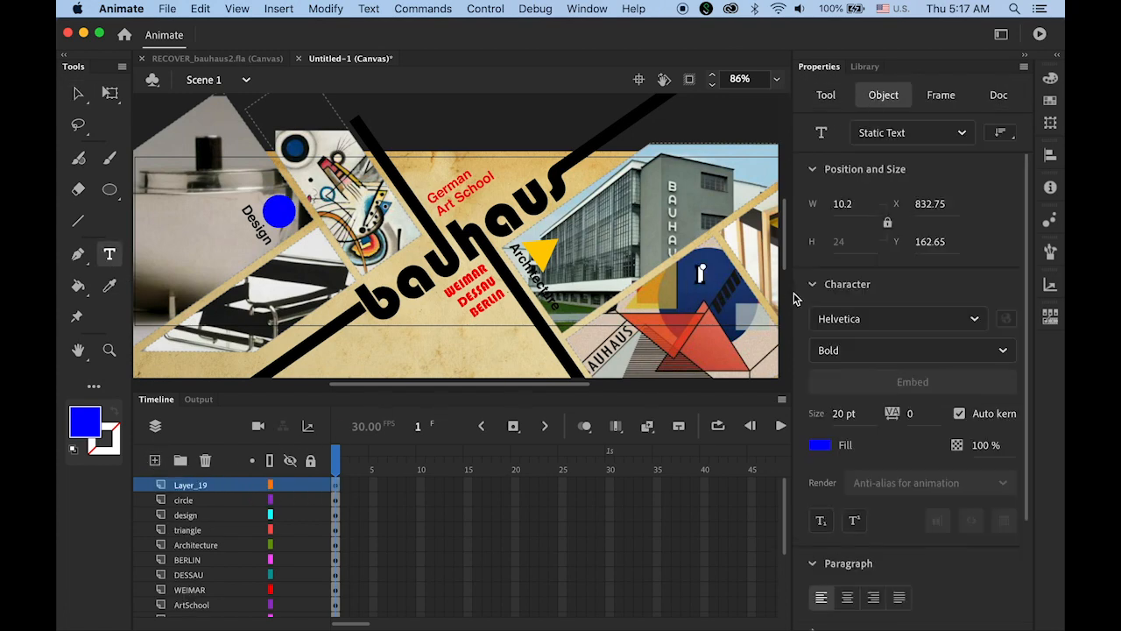
{"action": "type", "text": "Art"}
{"action": "left_click", "coordinate": [78, 93]}
{"action": "left_click", "coordinate": [824, 445]}
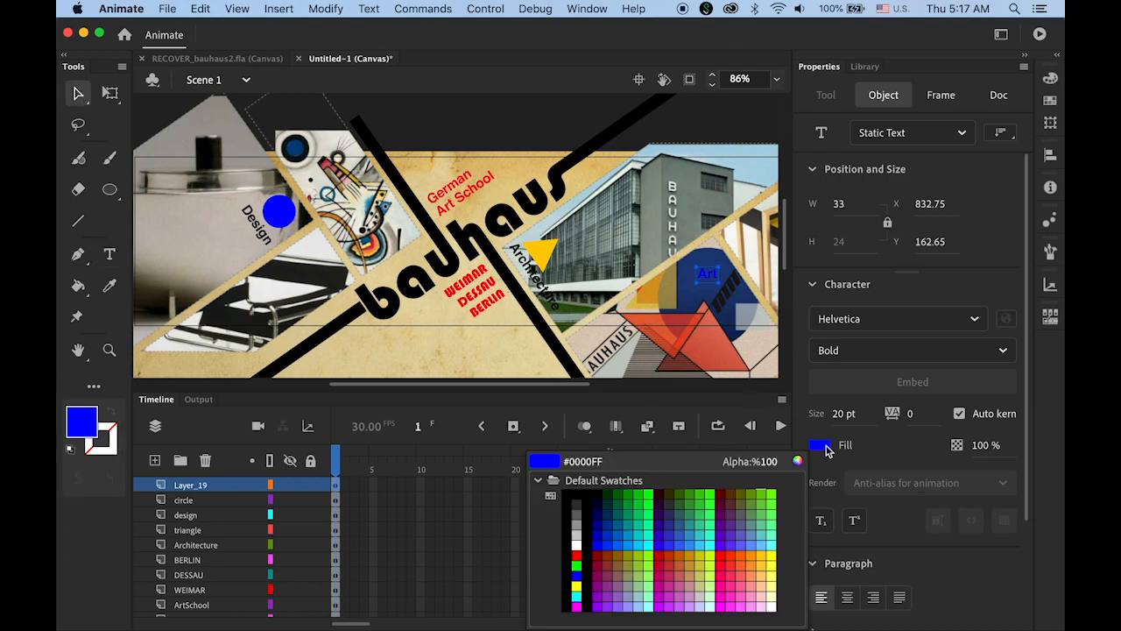
{"action": "left_click", "coordinate": [576, 495]}
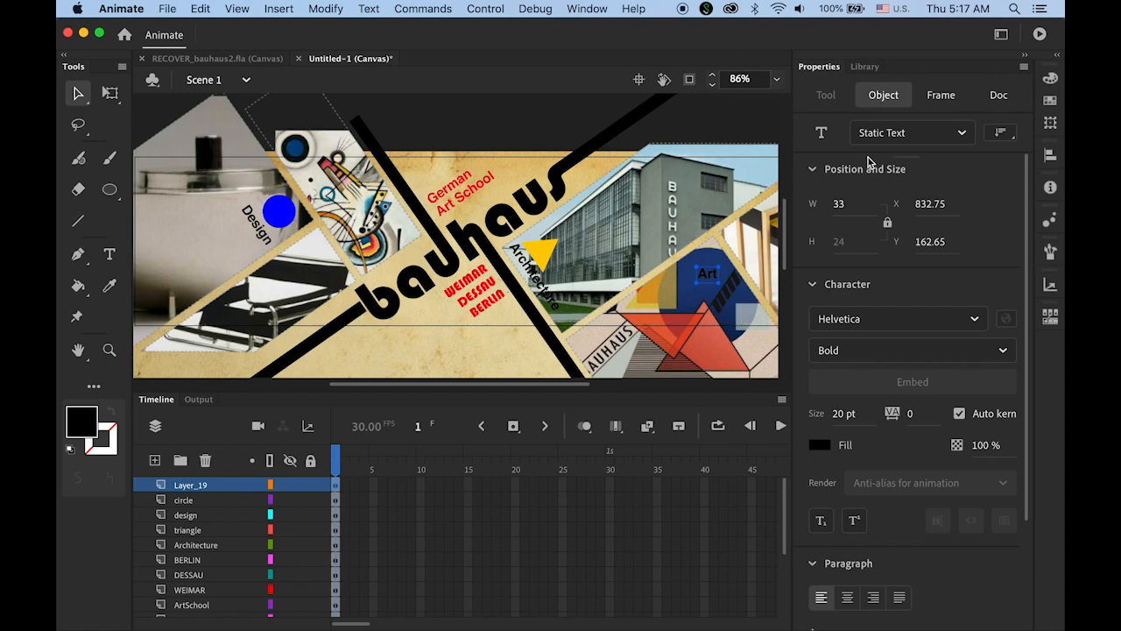
Rotate the "Art" text by 55 degrees and move it to the poster image's upper right edge at about X 860.
{"action": "left_click", "coordinate": [1050, 123]}
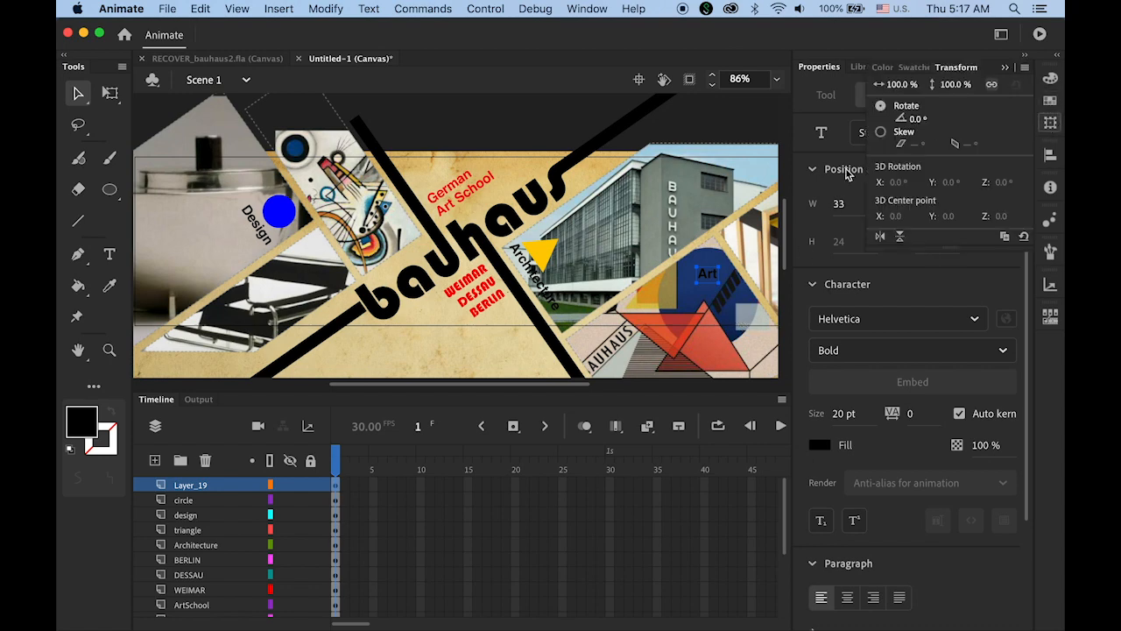
{"action": "left_click", "coordinate": [911, 120]}
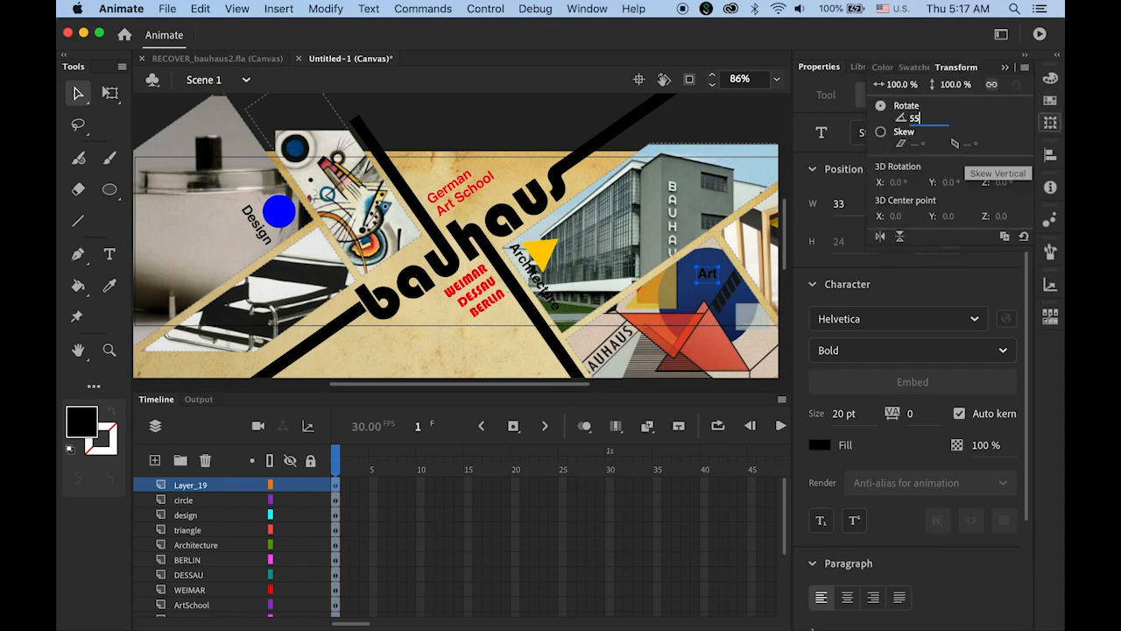
{"action": "type", "text": "55"}
{"action": "key", "text": "Return"}
{"action": "left_click", "coordinate": [81, 94]}
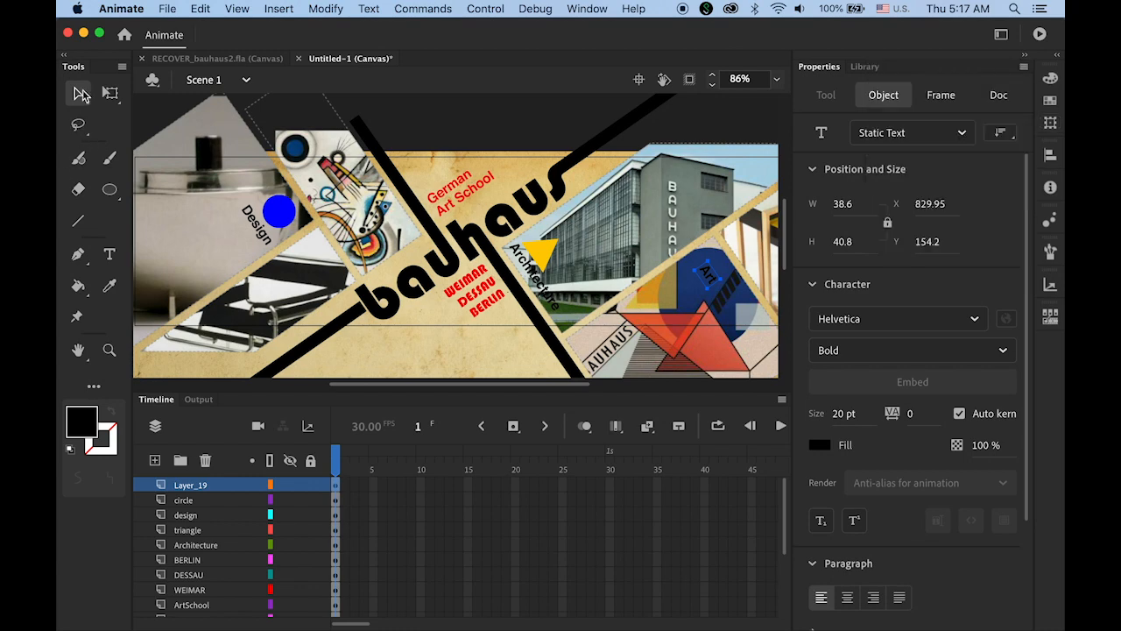
{"action": "left_click_drag", "start_coordinate": [708, 281], "coordinate": [729, 278]}
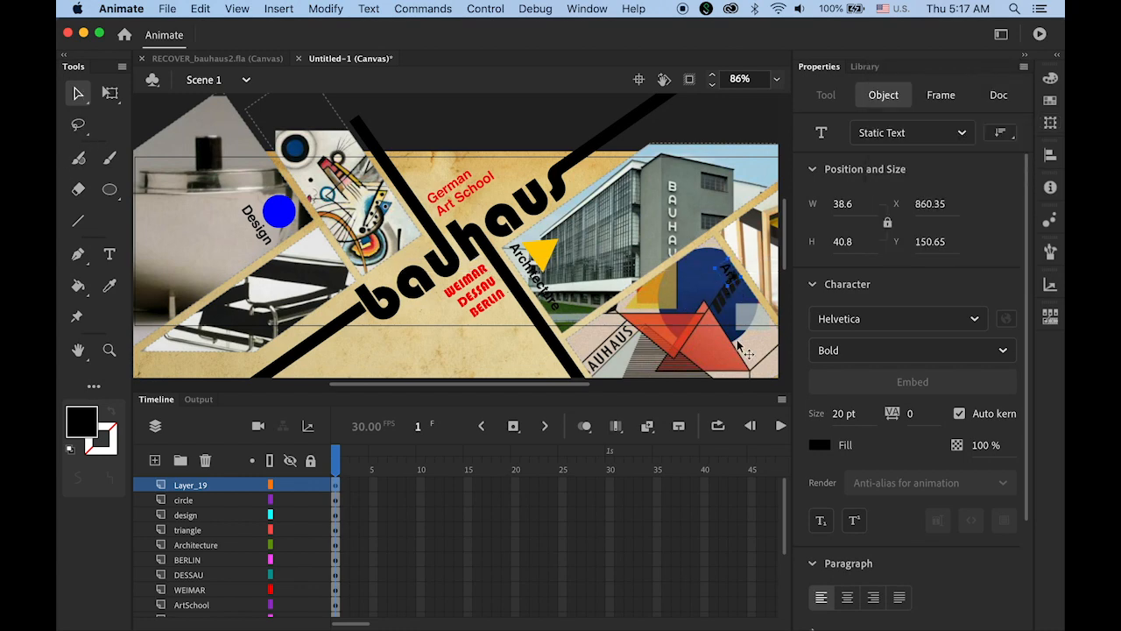
{"action": "key", "text": "Down"}
{"action": "key", "text": "Down"}
Rename the layer holding the "Art" text as art and add a new layer above it.
{"action": "left_click", "coordinate": [197, 488]}
{"action": "double_click", "coordinate": [197, 488]}
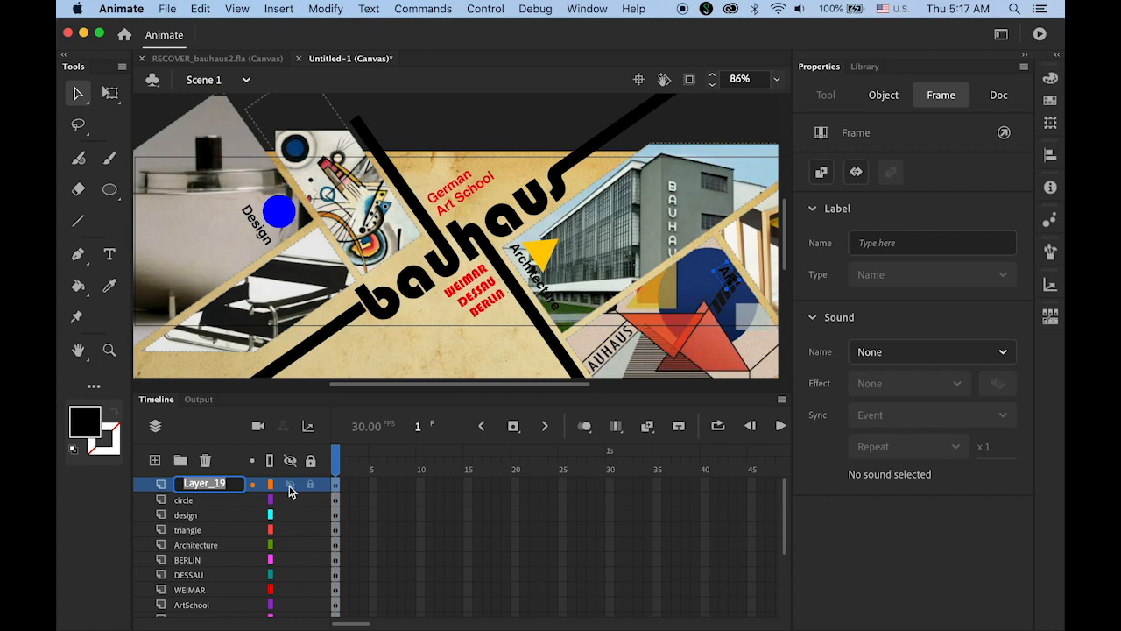
{"action": "type", "text": "art"}
{"action": "key", "text": "Return"}
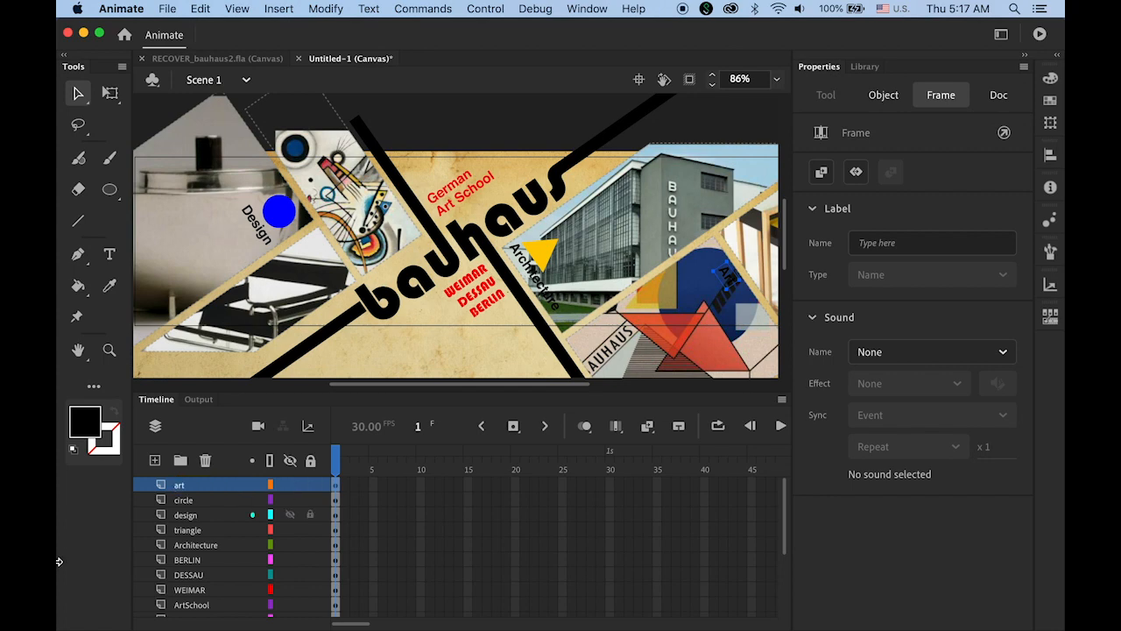
{"action": "left_click", "coordinate": [156, 461]}
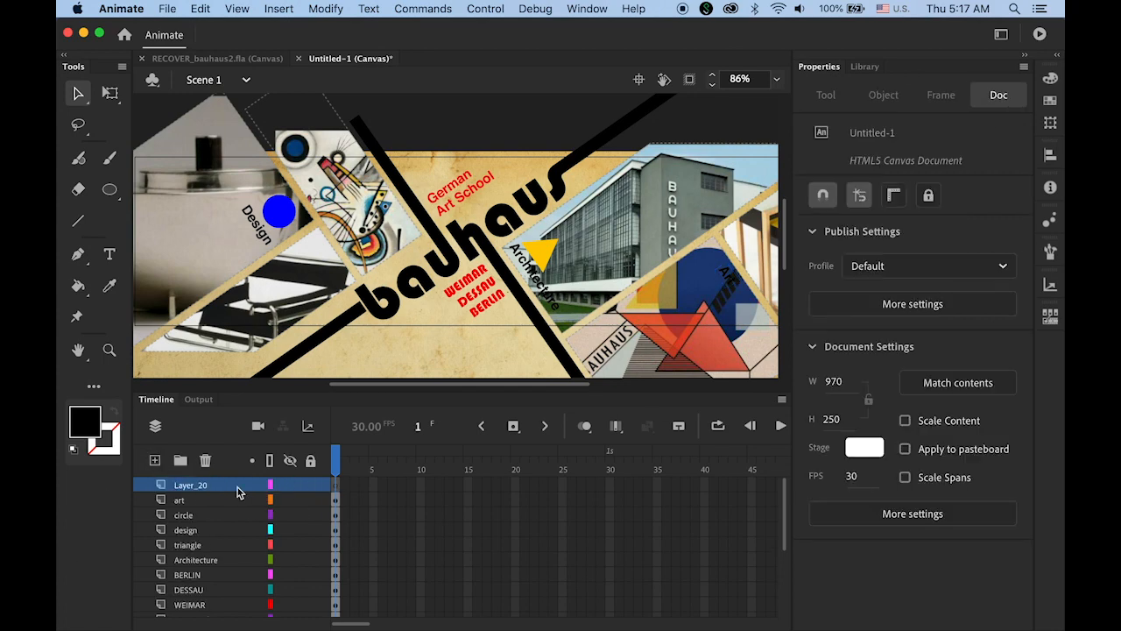
{"action": "left_click", "coordinate": [194, 486]}
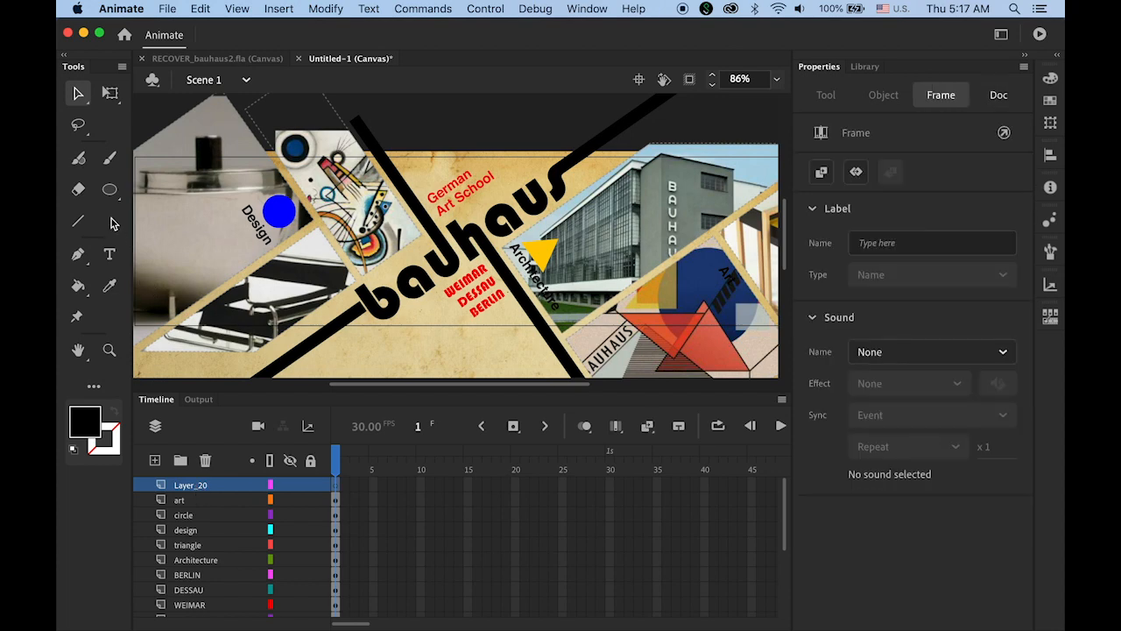
Rename the new empty layer above the art layer as square.
{"action": "double_click", "coordinate": [195, 484]}
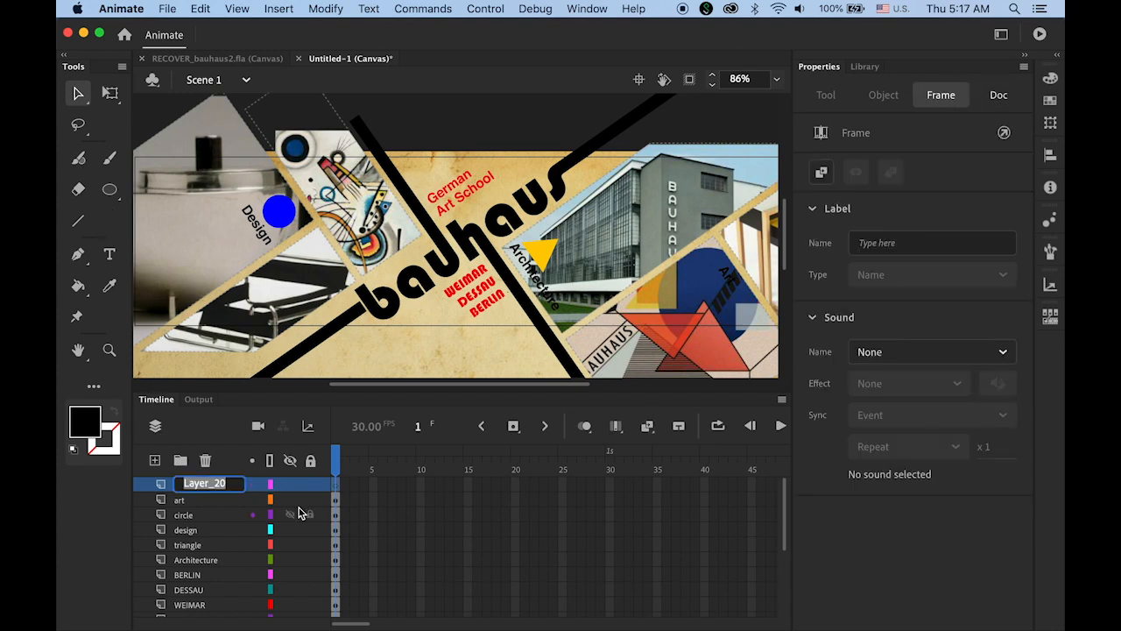
{"action": "type", "text": "square"}
{"action": "key", "text": "Return"}
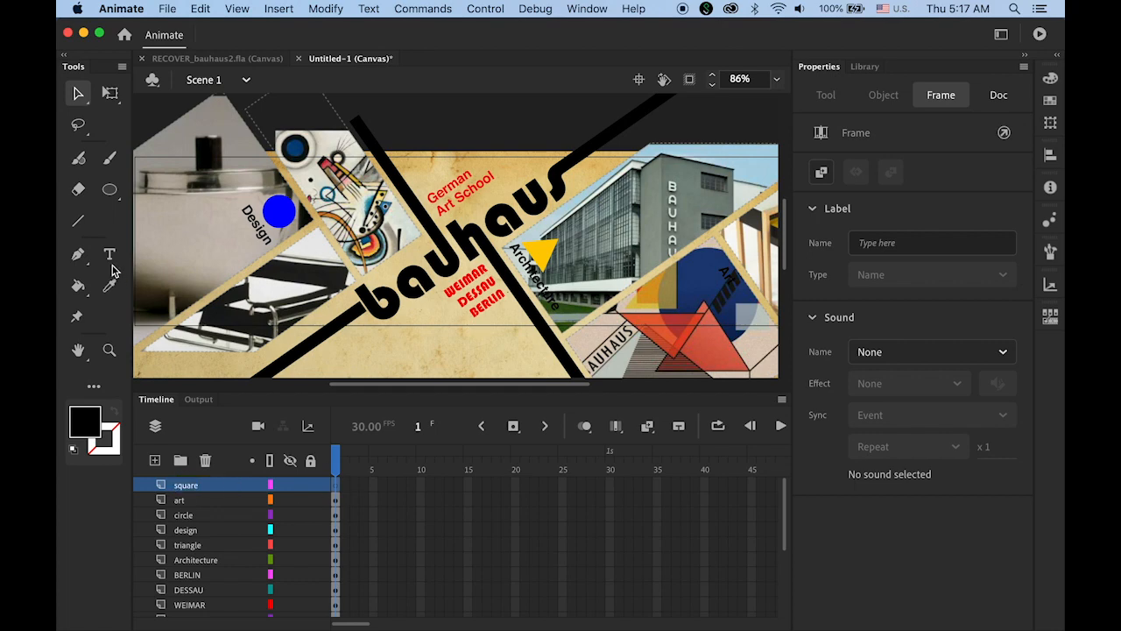
Draw a red square about 48 × 48 px without a stroke where the building image meets the poster image.
{"action": "left_click", "coordinate": [109, 191]}
{"action": "left_click", "coordinate": [173, 191]}
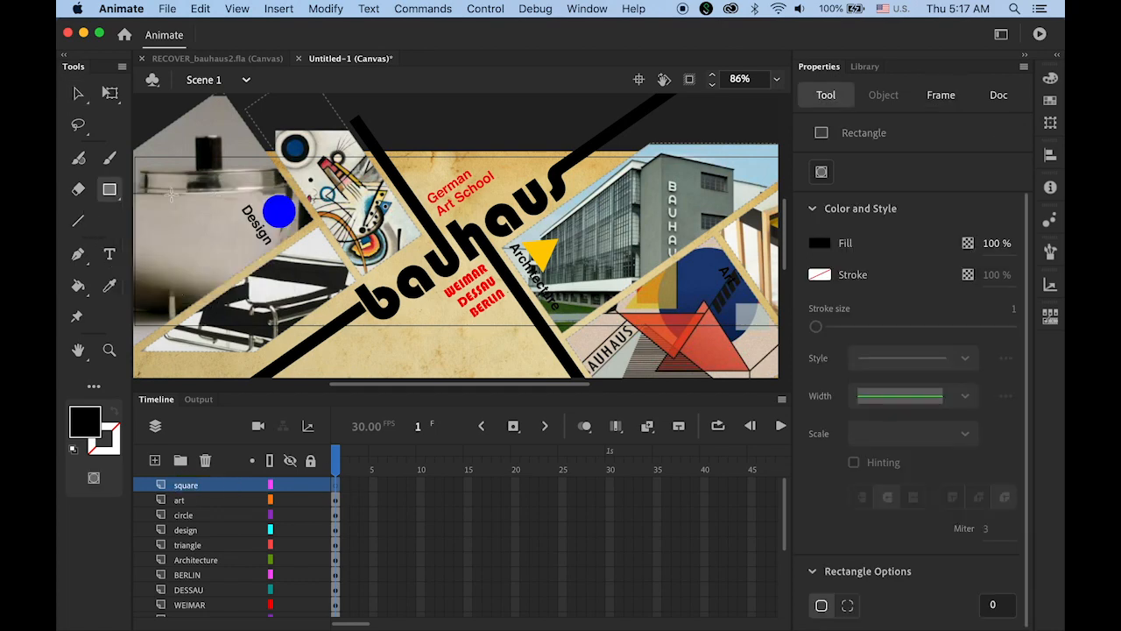
{"action": "left_click", "coordinate": [96, 433]}
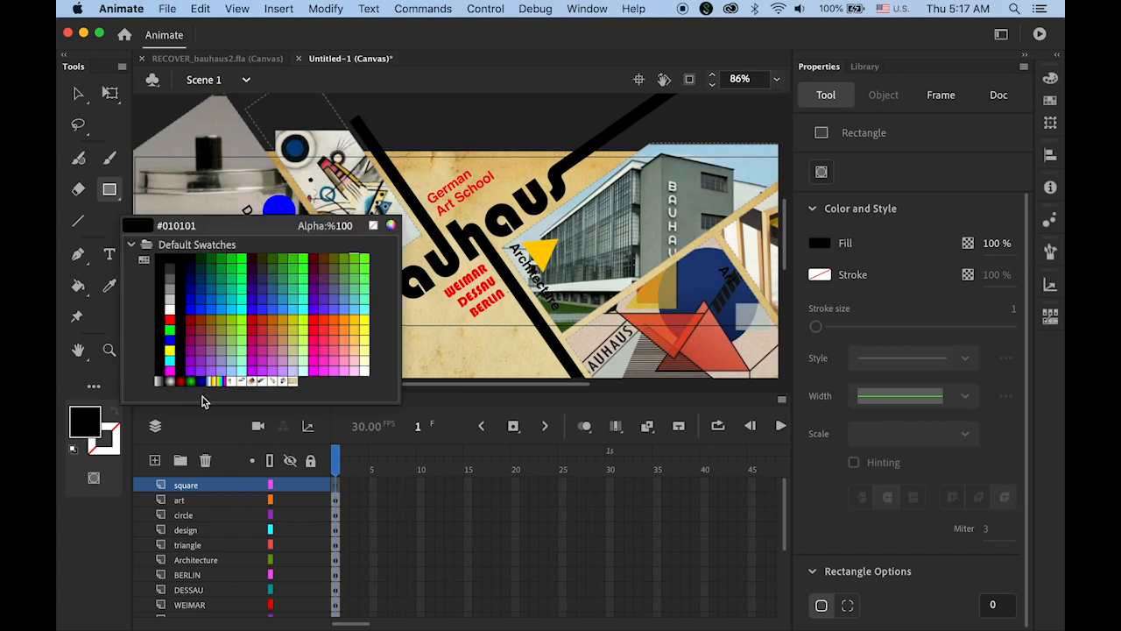
{"action": "left_click", "coordinate": [169, 317]}
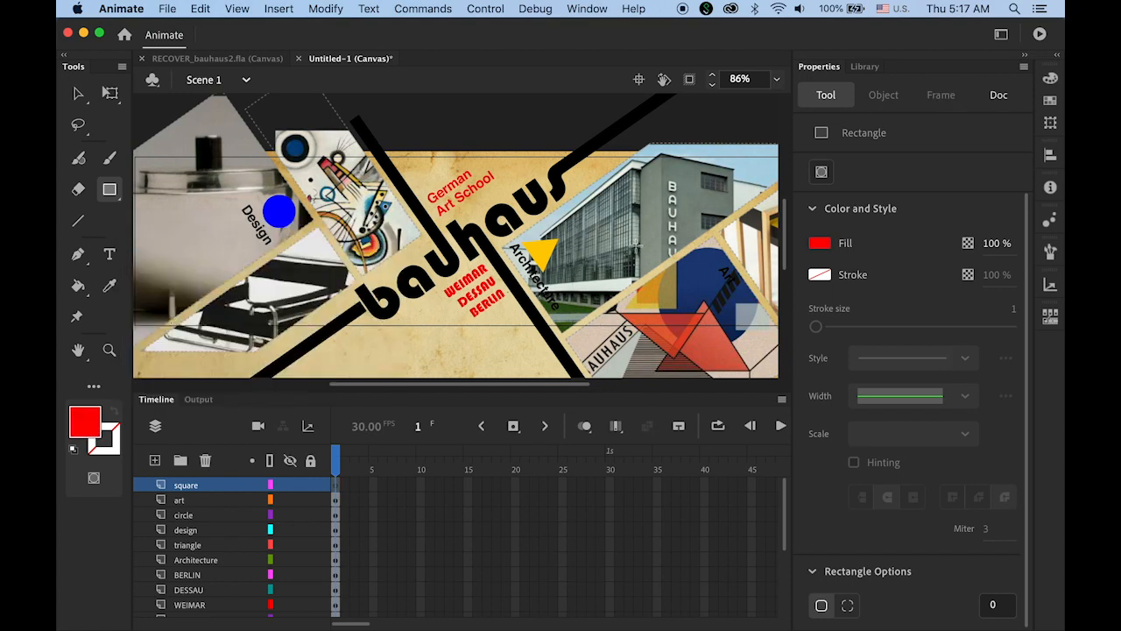
{"action": "left_click_drag", "start_coordinate": [635, 246], "coordinate": [663, 271]}
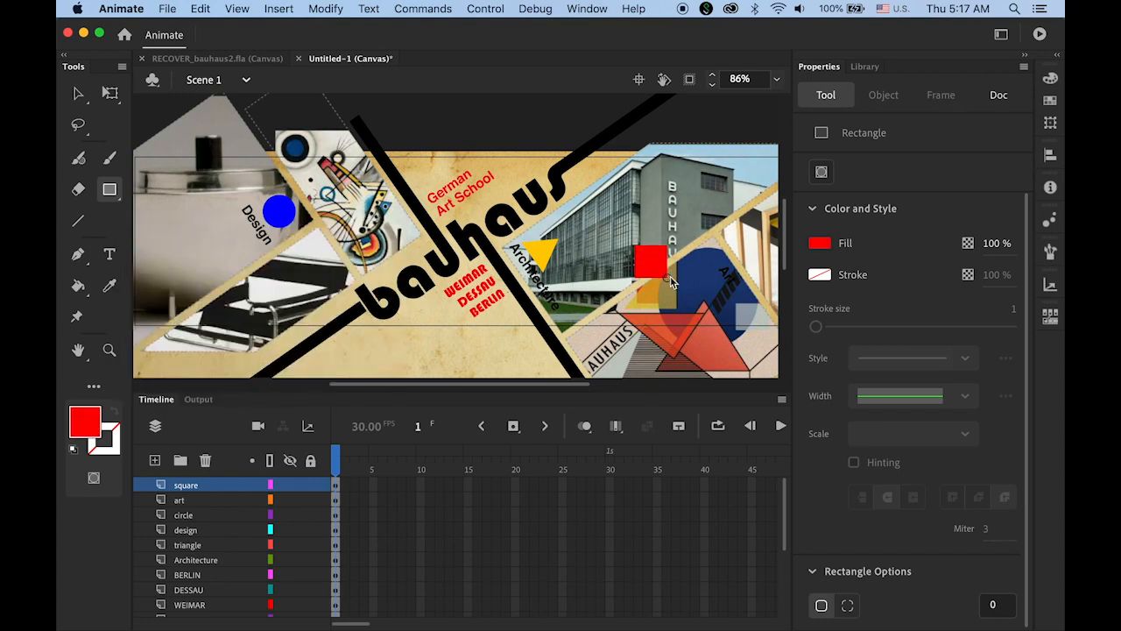
{"action": "left_click_drag", "start_coordinate": [669, 275], "coordinate": [667, 277]}
{"action": "left_click", "coordinate": [78, 93]}
Rotate the red square by 55 degrees and move it to the poster image's upper corner at about X 817, Y 125.
{"action": "left_click", "coordinate": [1049, 122]}
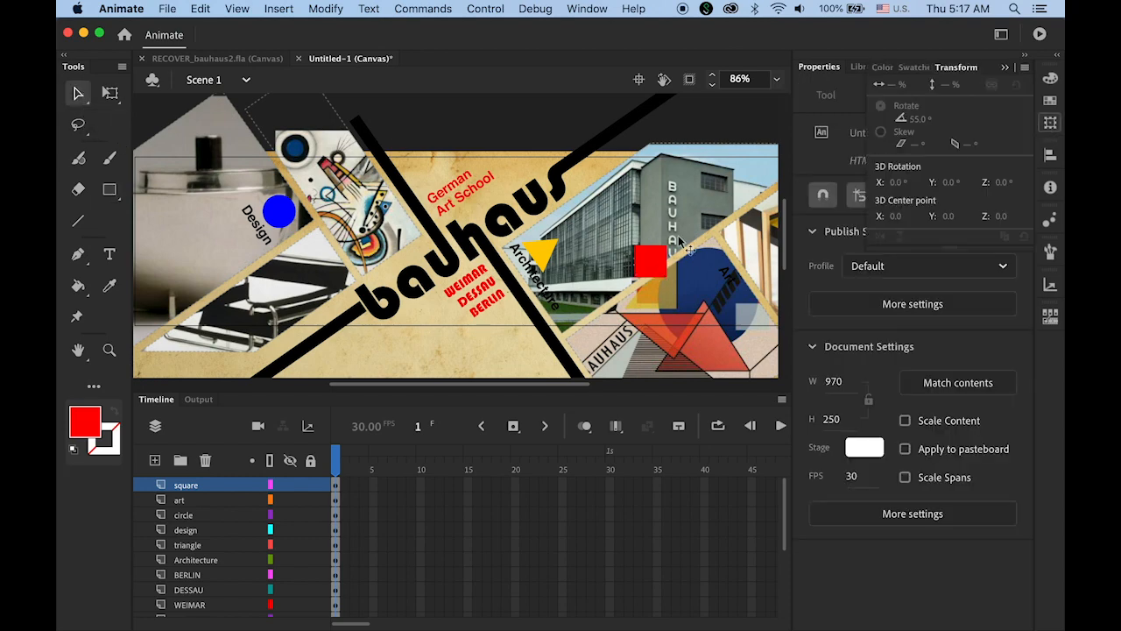
{"action": "left_click", "coordinate": [650, 258]}
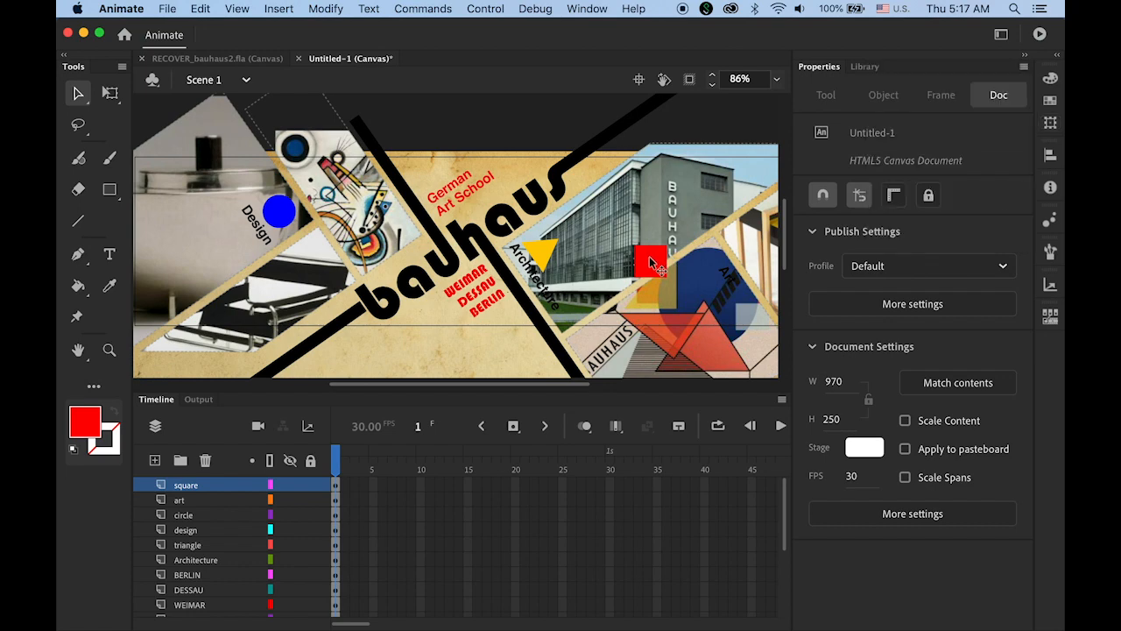
{"action": "left_click", "coordinate": [1050, 123]}
{"action": "left_click", "coordinate": [913, 118]}
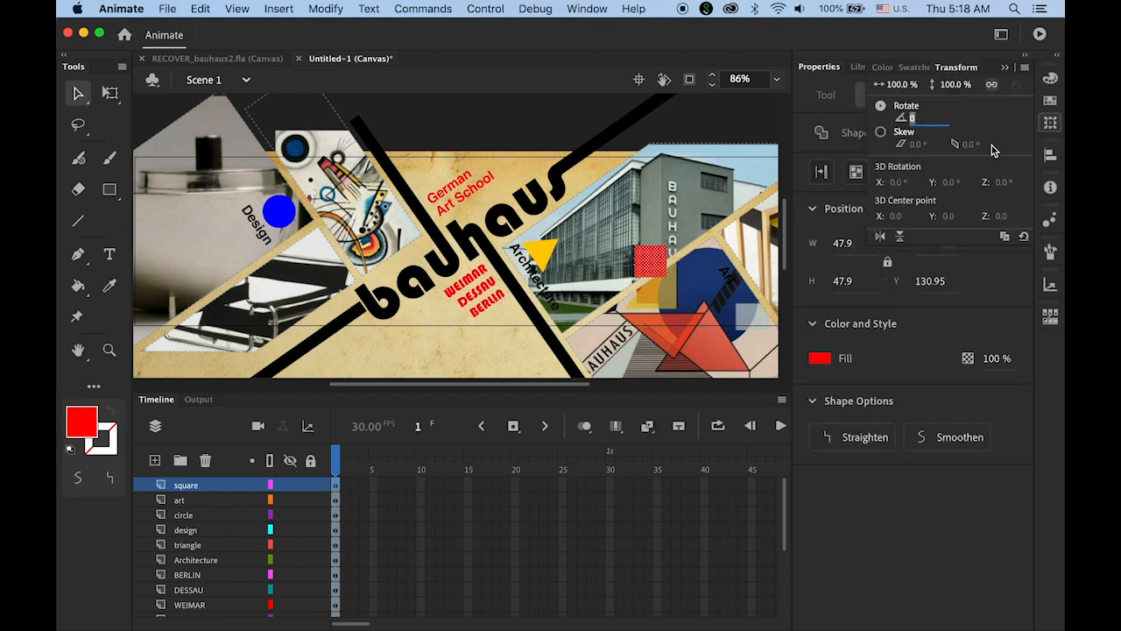
{"action": "type", "text": "55"}
{"action": "key", "text": "Return"}
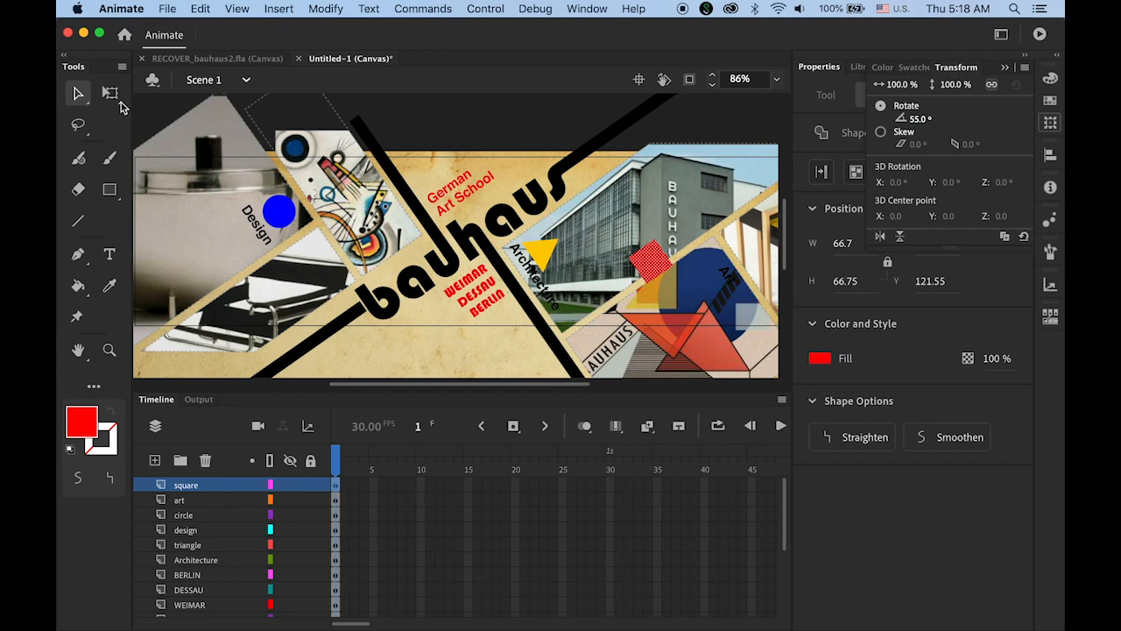
{"action": "left_click", "coordinate": [86, 93]}
{"action": "left_click_drag", "start_coordinate": [651, 260], "coordinate": [721, 262]}
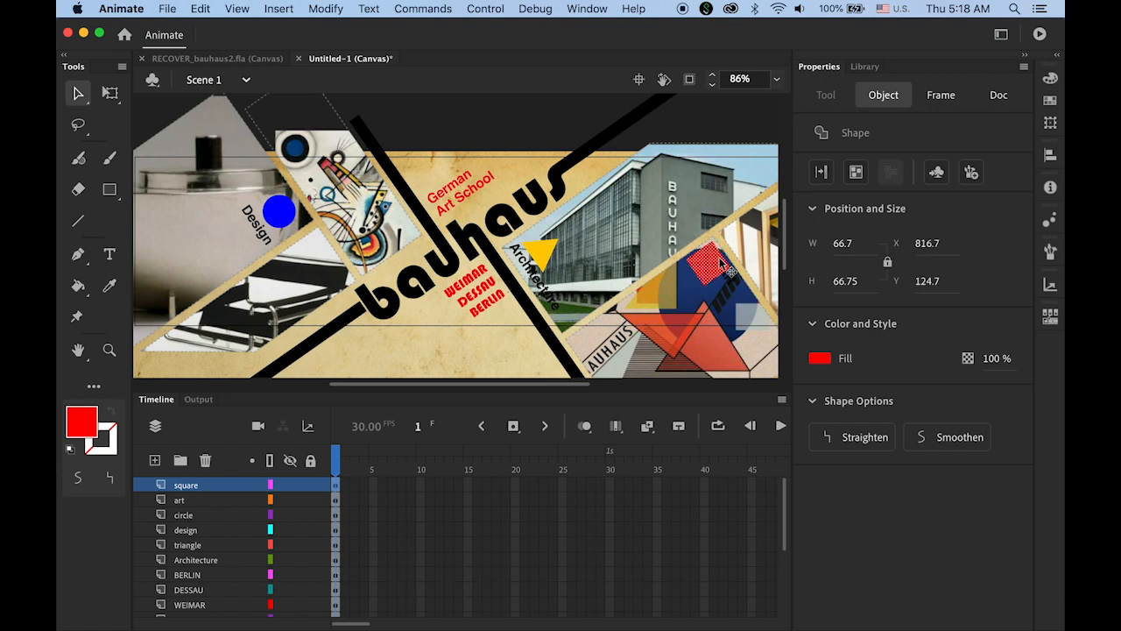
Nudge the "Art" text down and to the right, away from the red square.
{"action": "left_click", "coordinate": [744, 289]}
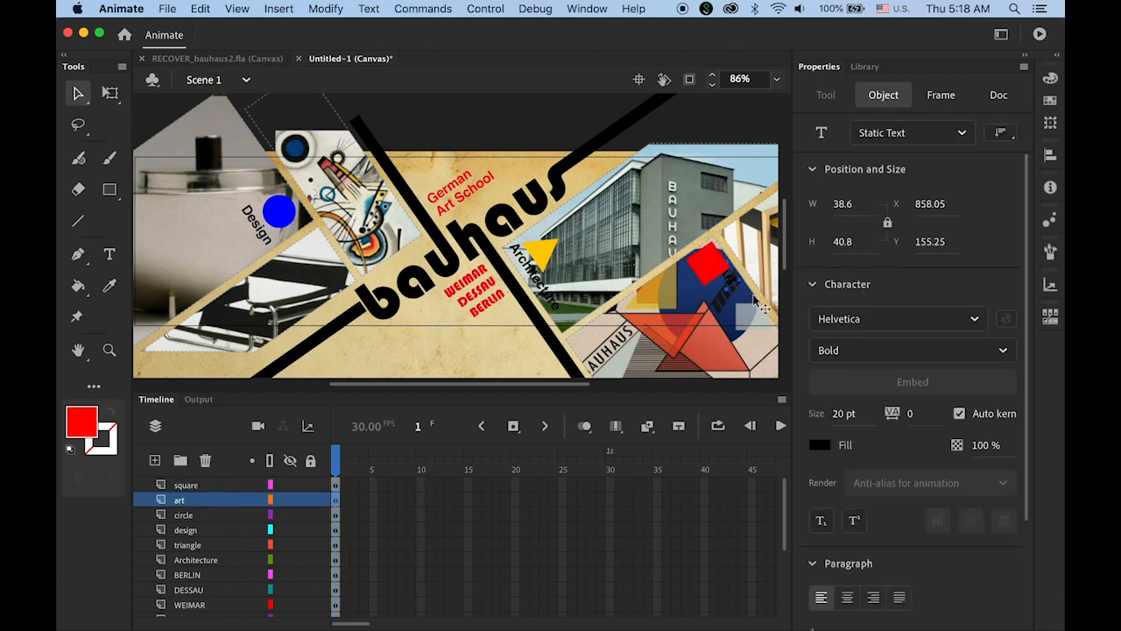
{"action": "key", "text": "Down"}
{"action": "key", "text": "Down"}
{"action": "key", "text": "Down"}
{"action": "key", "text": "Down"}
{"action": "key", "text": "Down"}
{"action": "key", "text": "Right"}
{"action": "key", "text": "Right"}
{"action": "key", "text": "Down"}
{"action": "key", "text": "Down"}
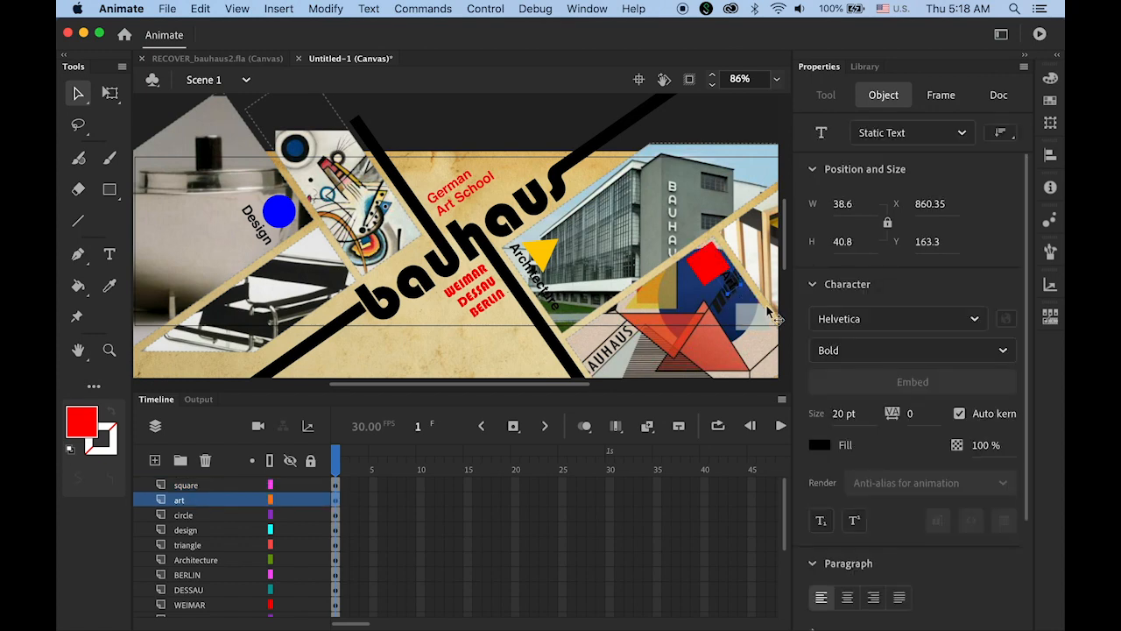
{"action": "key", "text": "Right"}
{"action": "key", "text": "Right"}
{"action": "key", "text": "Right"}
{"action": "key", "text": "Down"}
{"action": "key", "text": "Down"}
{"action": "key", "text": "Right"}
{"action": "left_click", "coordinate": [559, 116]}
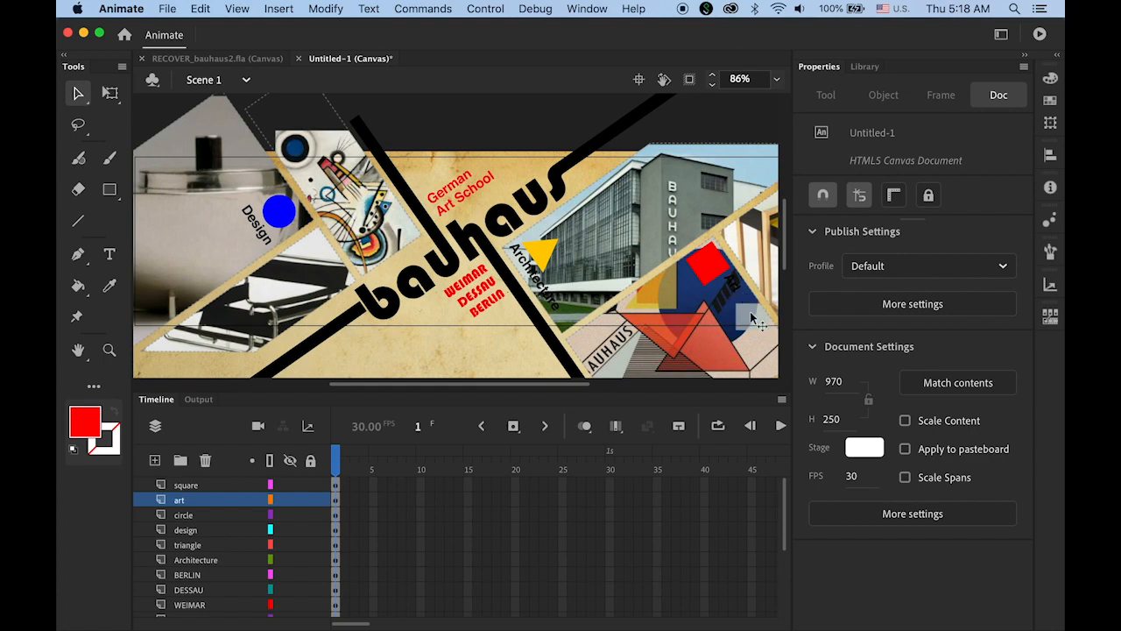
Move the "Art" text to the left side of the red square at about X 795, Y 154.
{"action": "left_click_drag", "start_coordinate": [734, 286], "coordinate": [679, 274]}
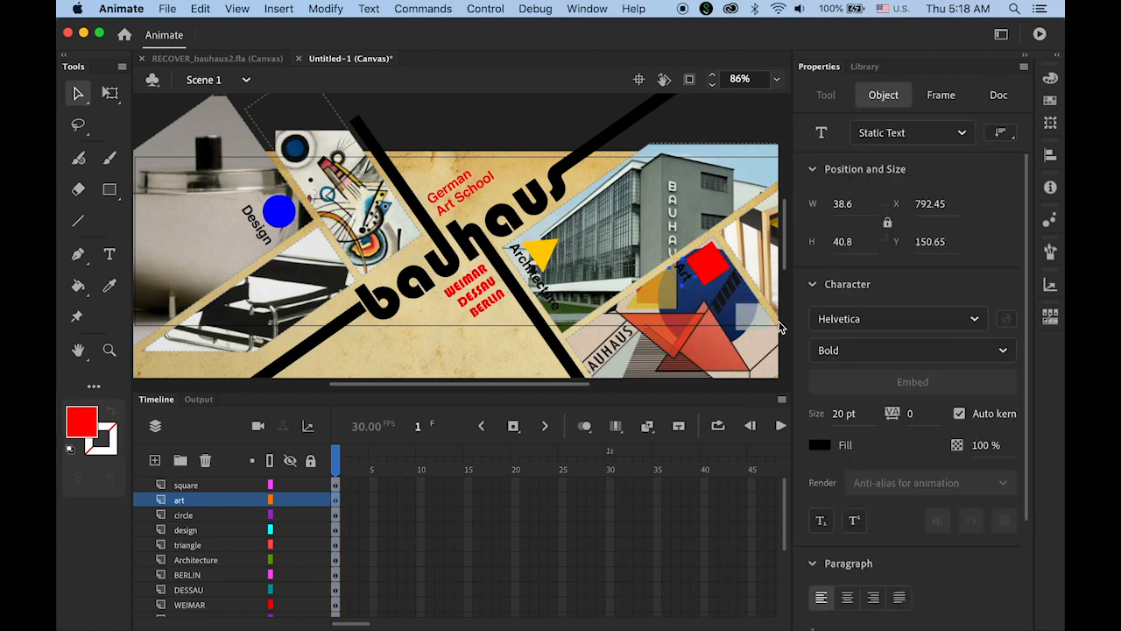
{"action": "key", "text": "Down"}
{"action": "key", "text": "Down"}
{"action": "key", "text": "Right"}
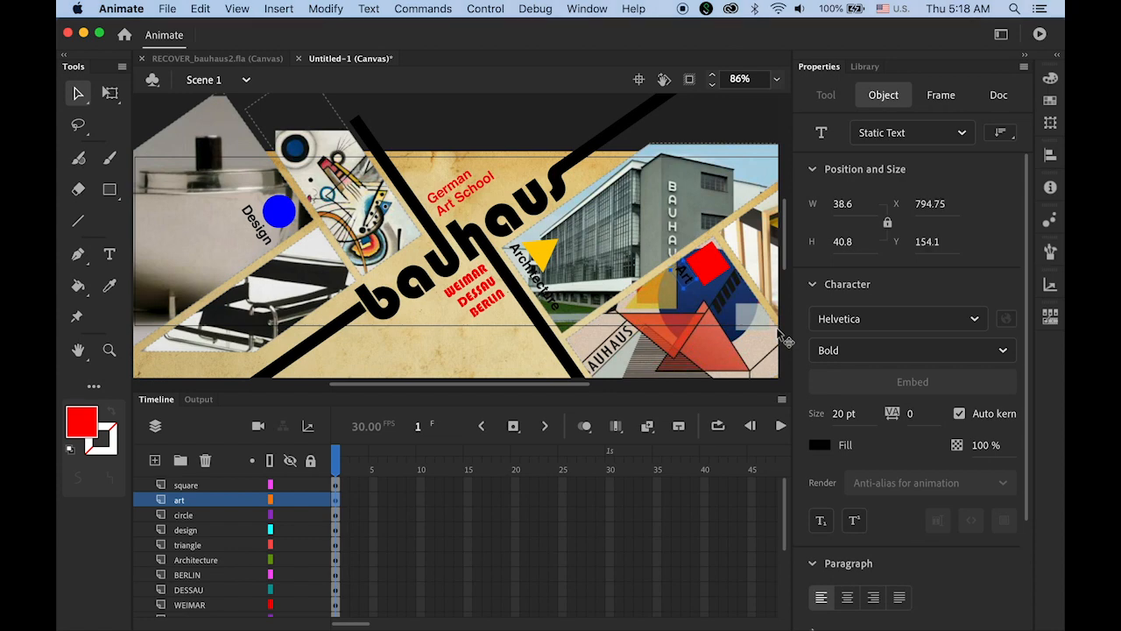
{"action": "left_click", "coordinate": [523, 125]}
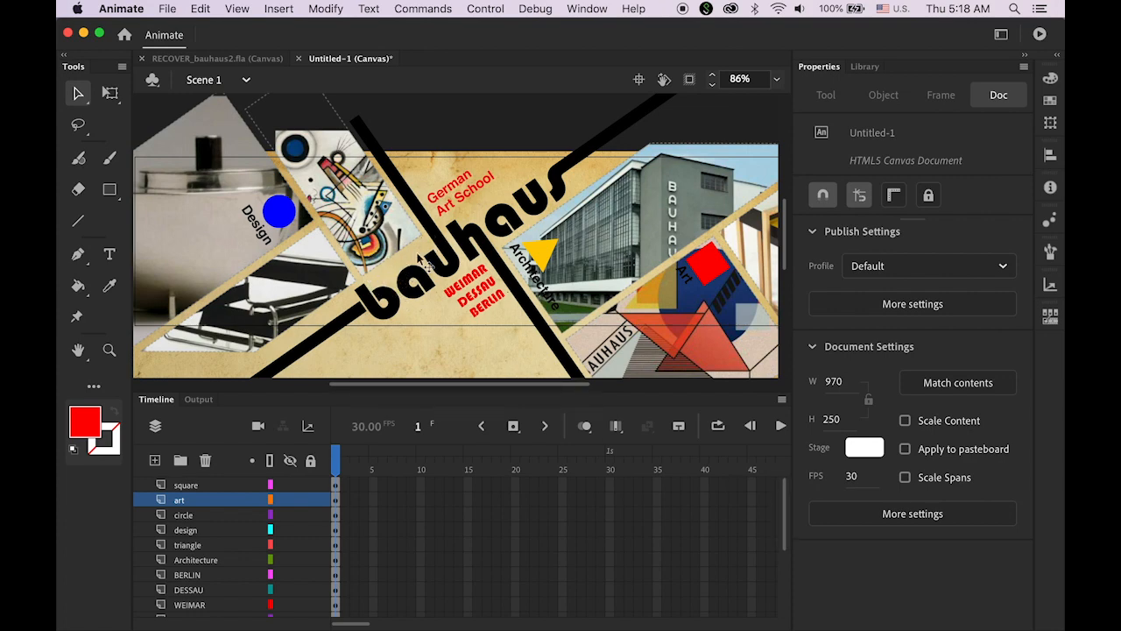
Add a layer above the square layer and name it years.
{"action": "left_click", "coordinate": [189, 486]}
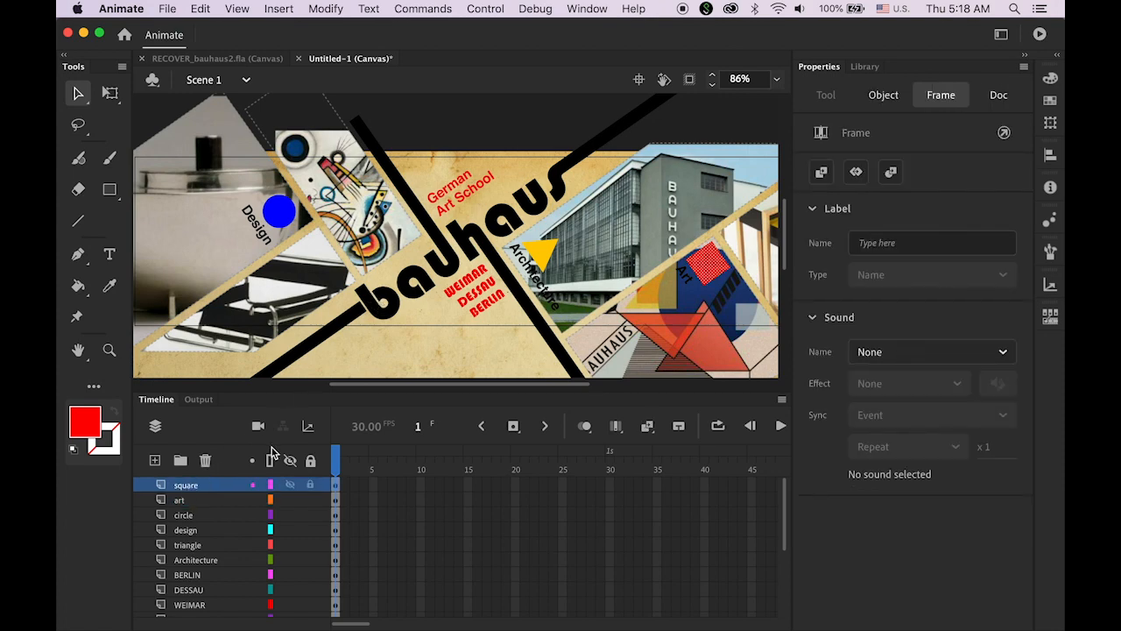
{"action": "left_click", "coordinate": [154, 462]}
{"action": "double_click", "coordinate": [199, 484]}
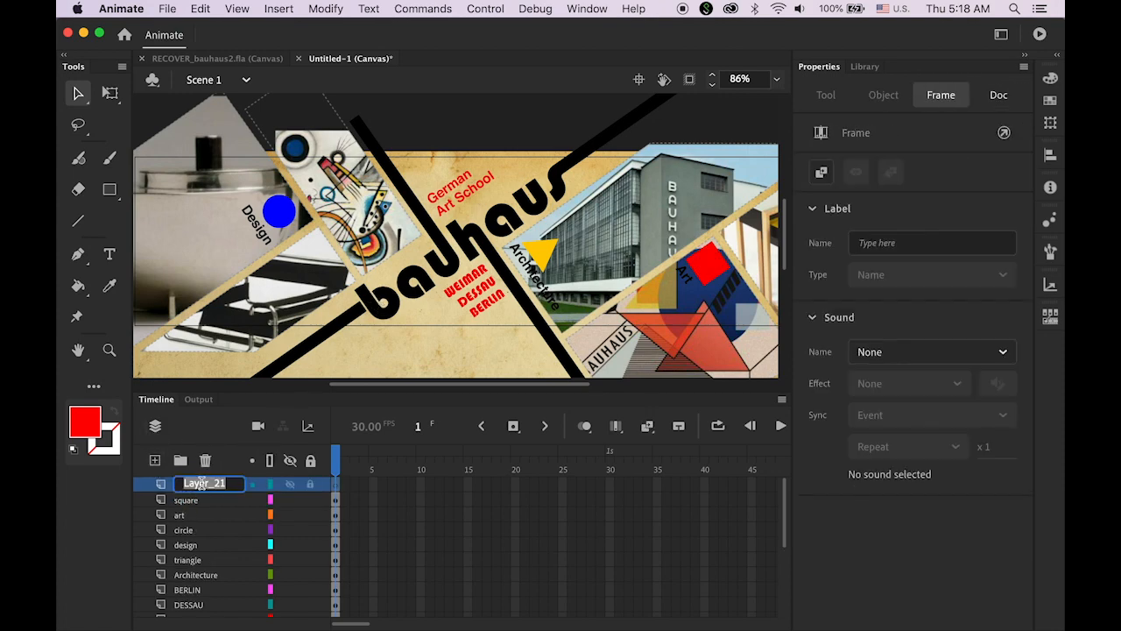
{"action": "type", "text": "years"}
{"action": "key", "text": "Return"}
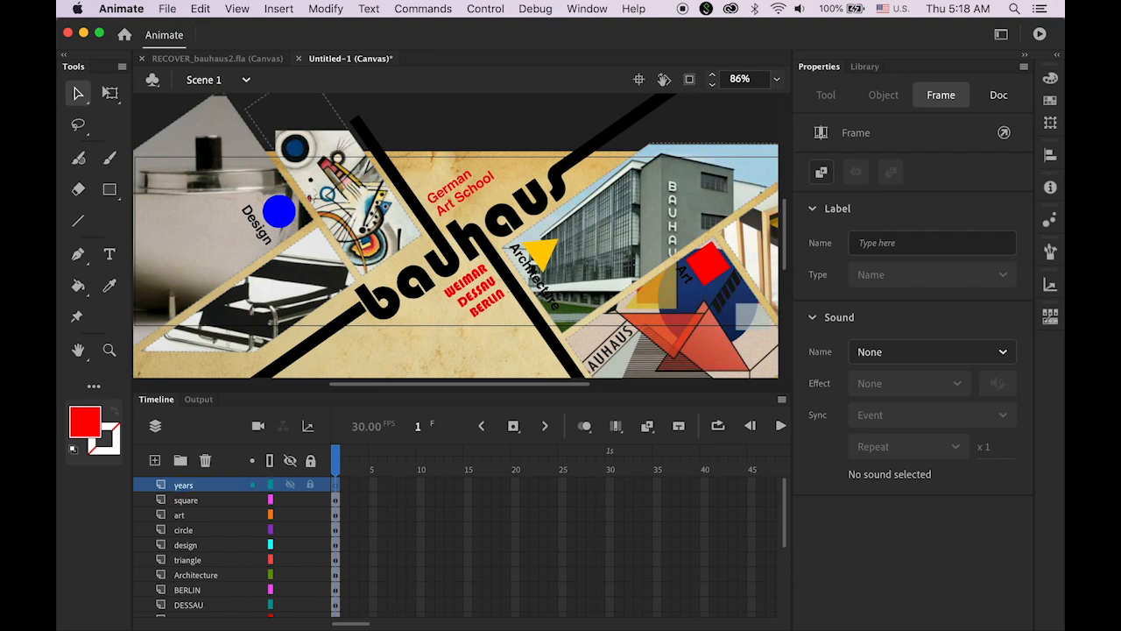
Place the black static text "1919 – 1933" below the bauhaus title at about X 404, Y 255.
{"action": "left_click", "coordinate": [110, 254]}
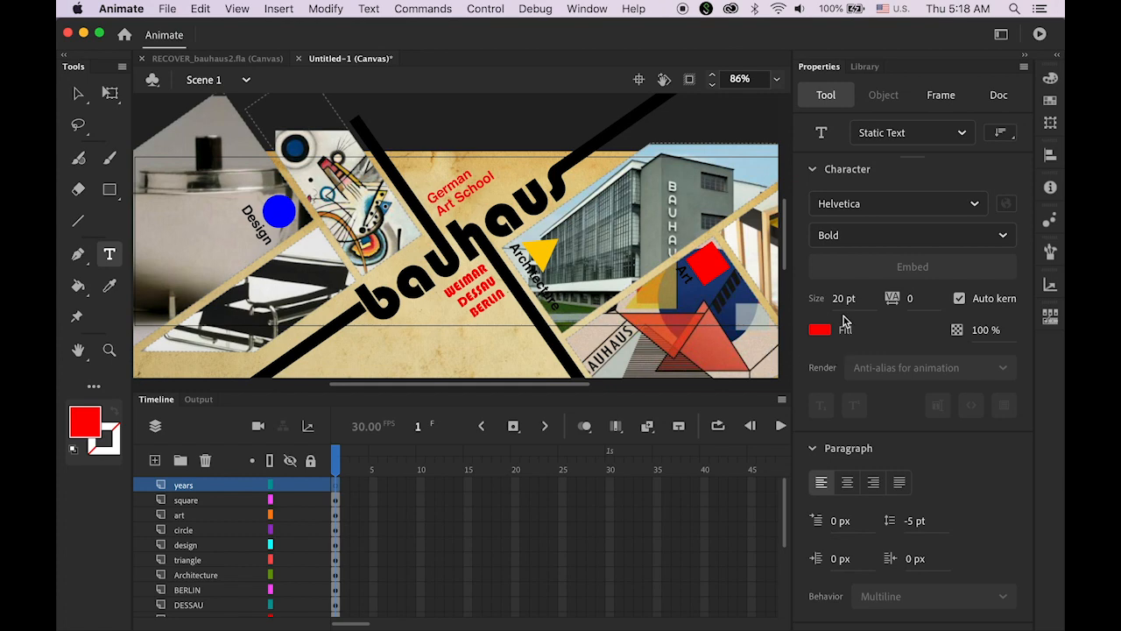
{"action": "left_click", "coordinate": [820, 330]}
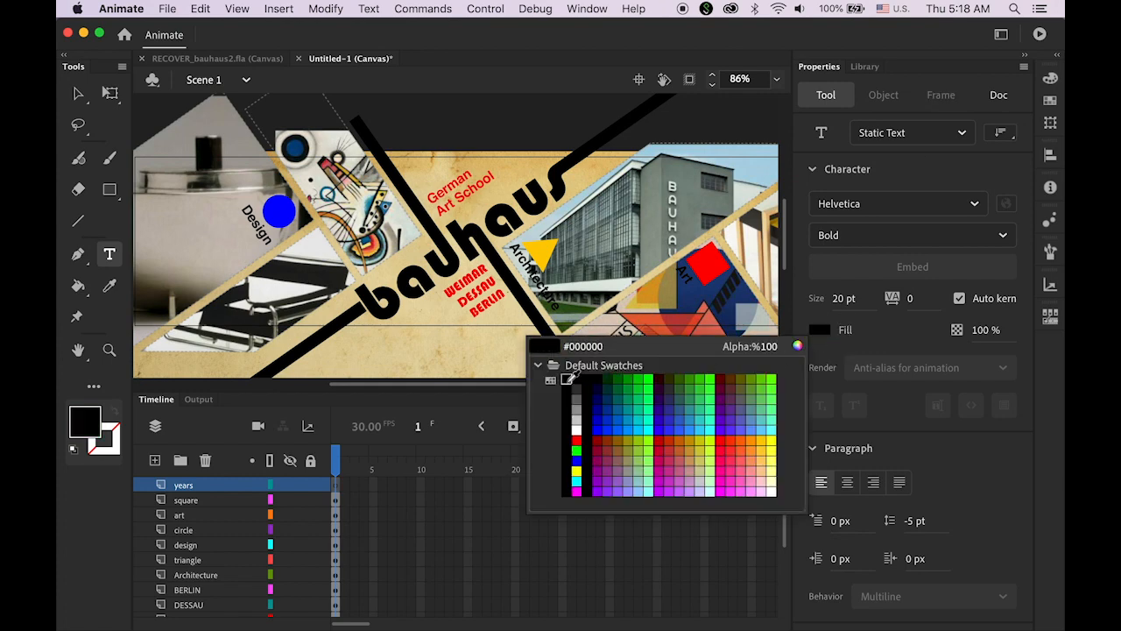
{"action": "left_click", "coordinate": [566, 382]}
{"action": "left_click", "coordinate": [408, 331]}
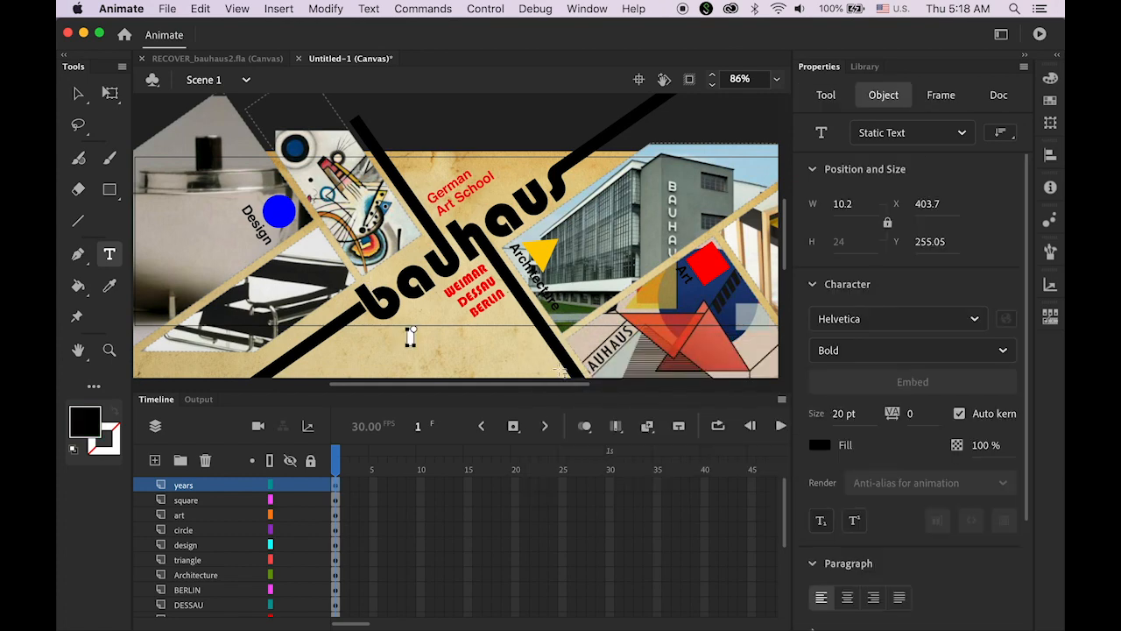
{"action": "type", "text": "1919"}
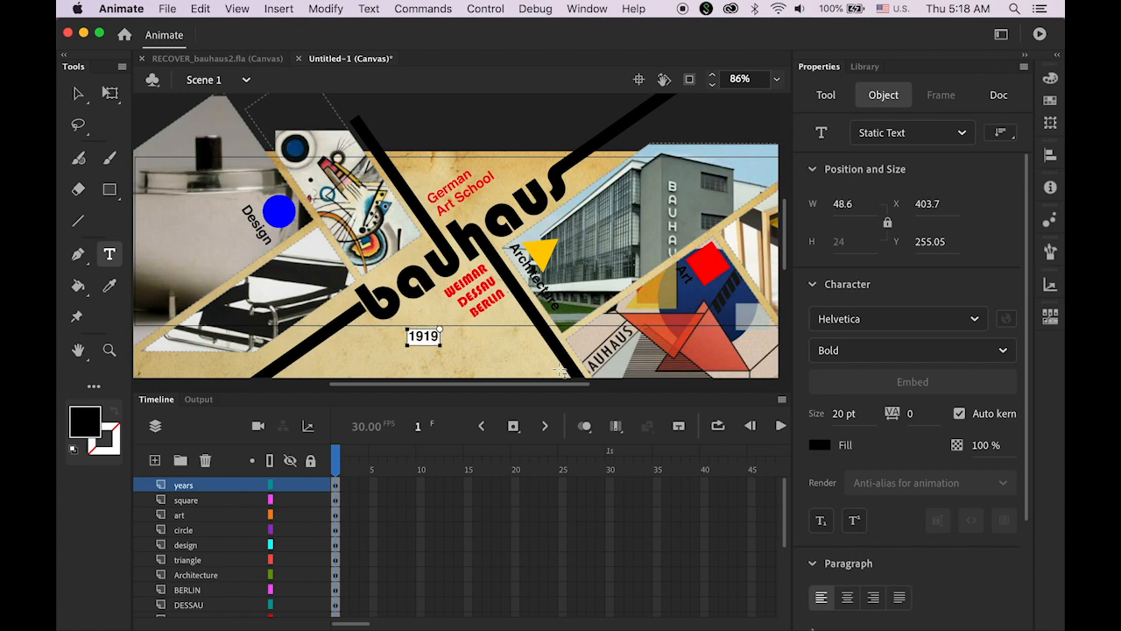
{"action": "type", "text": " – 1933"}
{"action": "key", "text": "Return"}
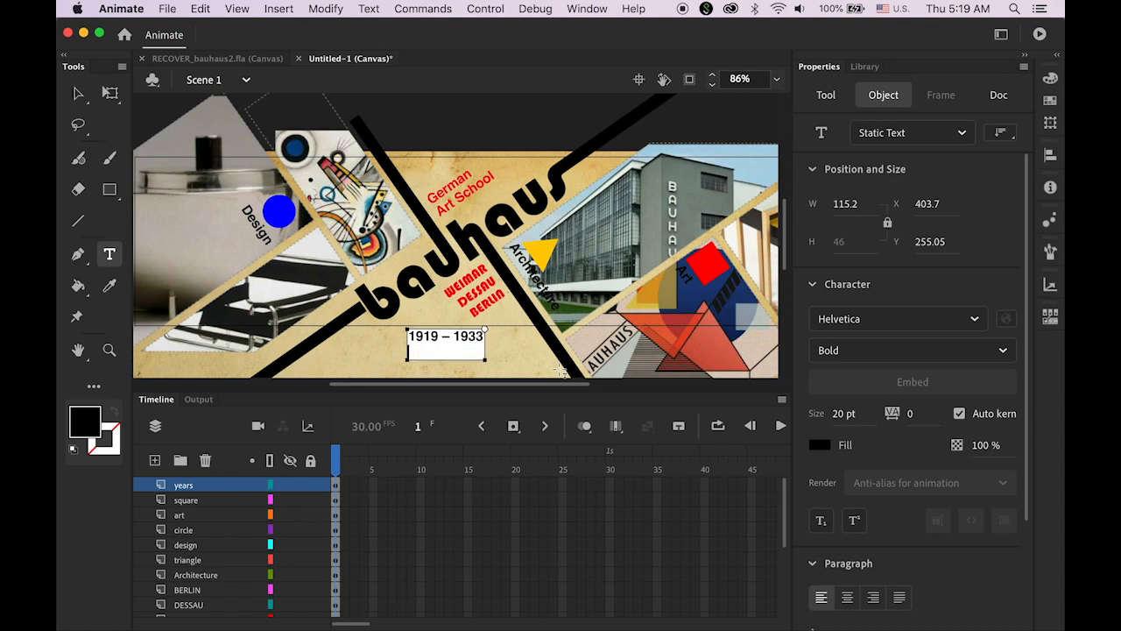
{"action": "key", "text": "BackSpace"}
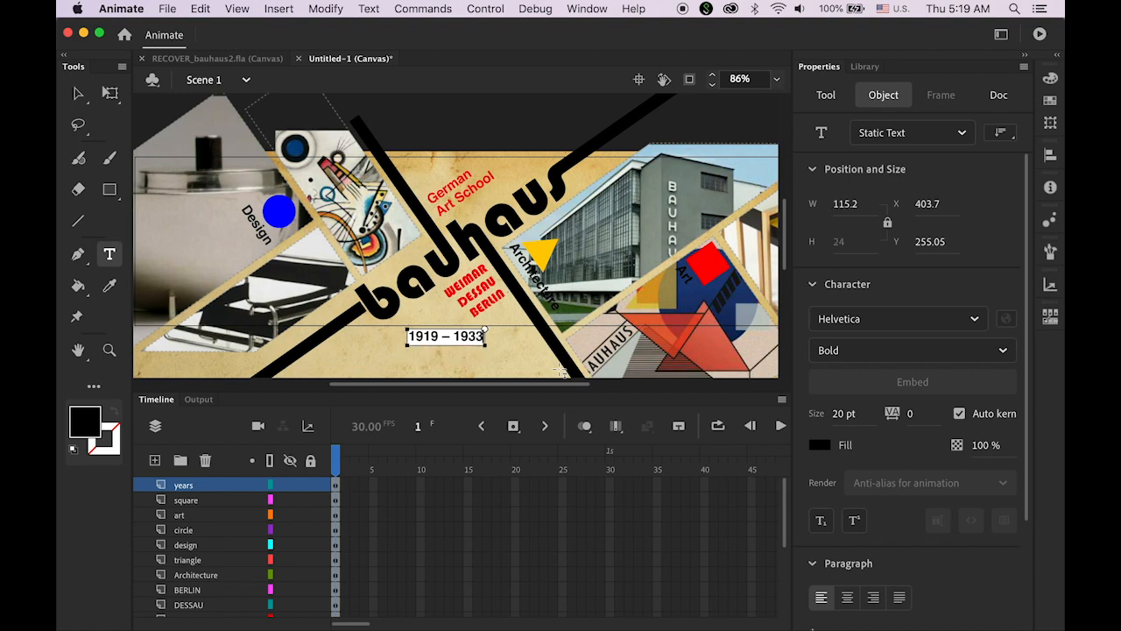
Set the "1919 – 1933" text size to 14 pt and rotate the text by -35 degrees.
{"action": "left_click", "coordinate": [78, 94]}
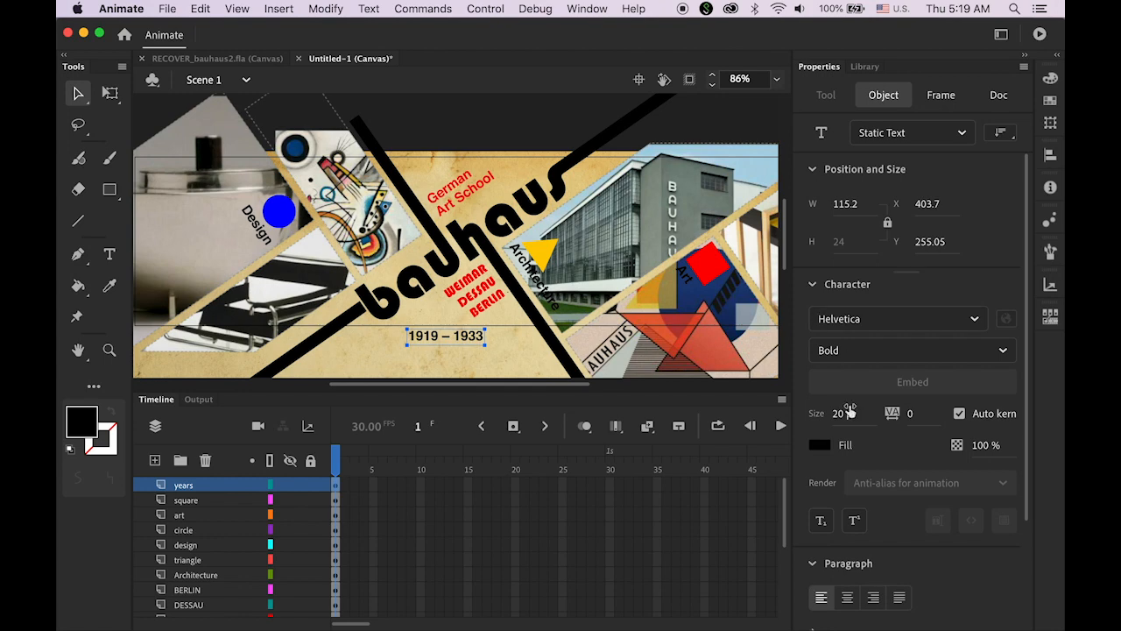
{"action": "left_click_drag", "start_coordinate": [843, 418], "coordinate": [836, 419]}
{"action": "left_click", "coordinate": [1051, 122]}
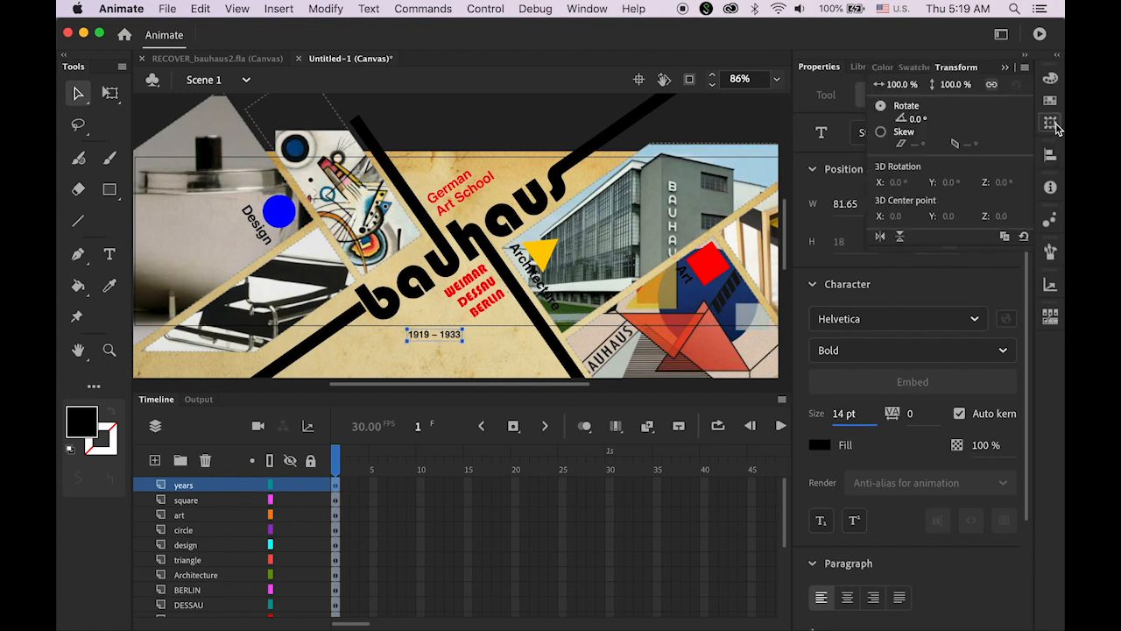
{"action": "left_click", "coordinate": [911, 119]}
{"action": "type", "text": "35"}
{"action": "key", "text": "Return"}
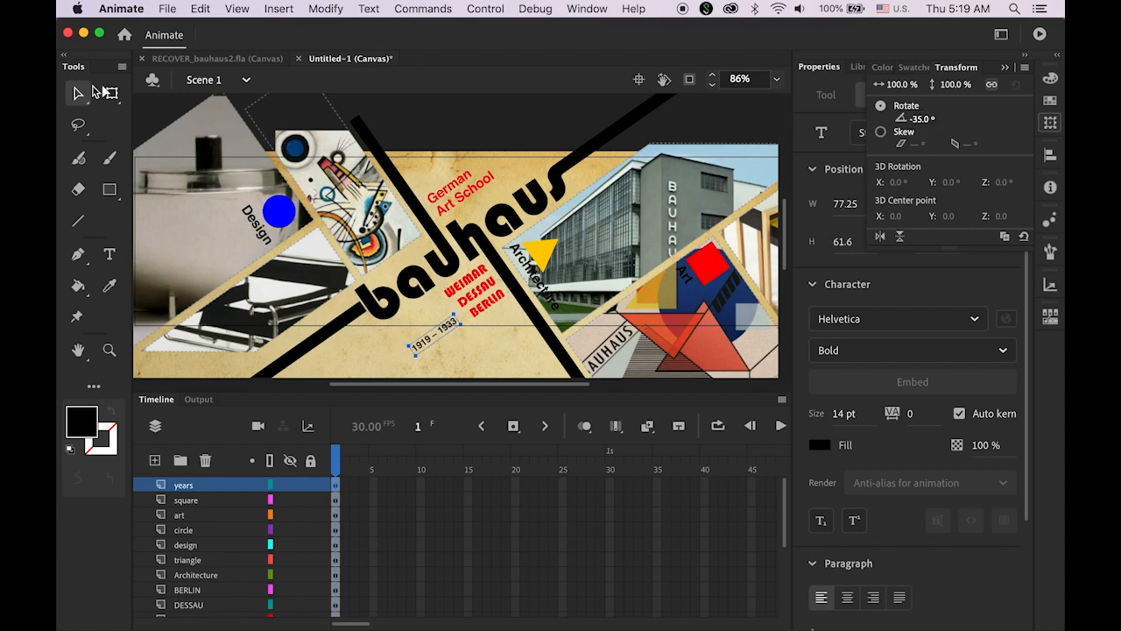
Move the "1919 – 1933" text just above the "bau" part of the title at about X 361, Y 120.
{"action": "left_click_drag", "start_coordinate": [457, 343], "coordinate": [419, 251]}
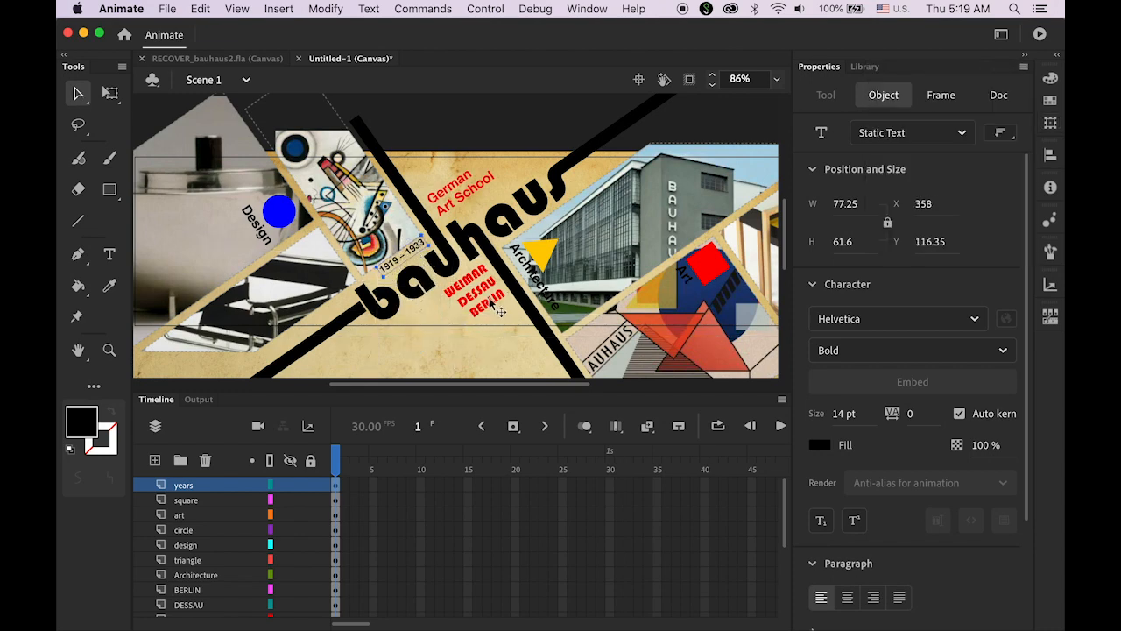
{"action": "key", "text": "Down"}
{"action": "key", "text": "Right"}
{"action": "key", "text": "Down"}
{"action": "key", "text": "Right"}
{"action": "key", "text": "Down"}
{"action": "key", "text": "Right"}
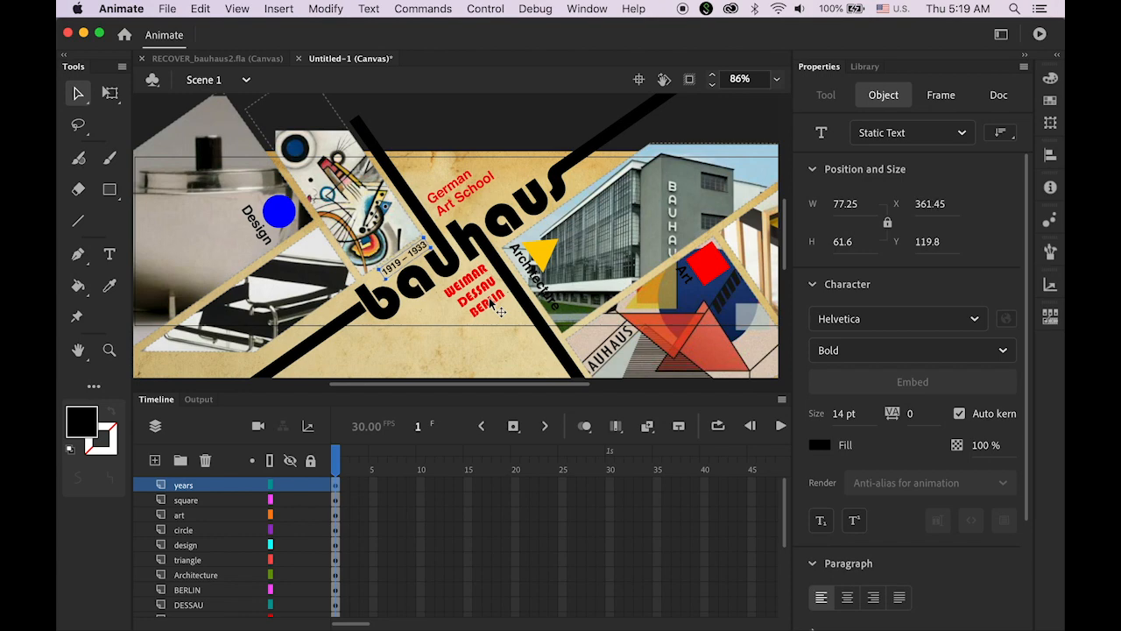
{"action": "left_click", "coordinate": [476, 133]}
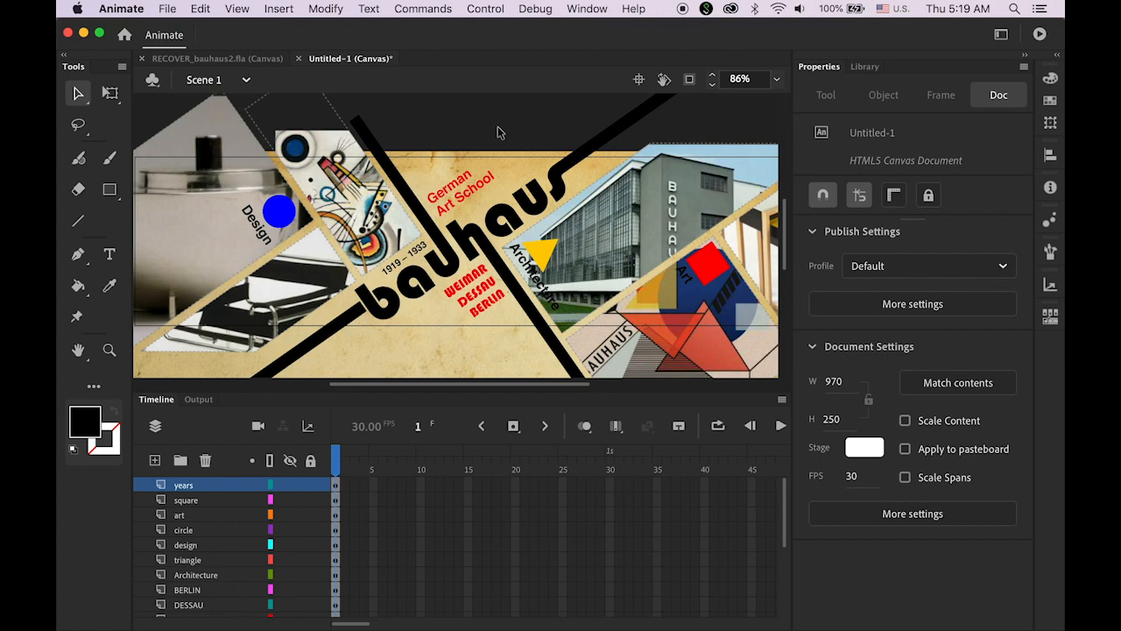
{"action": "key", "text": "super+Return"}
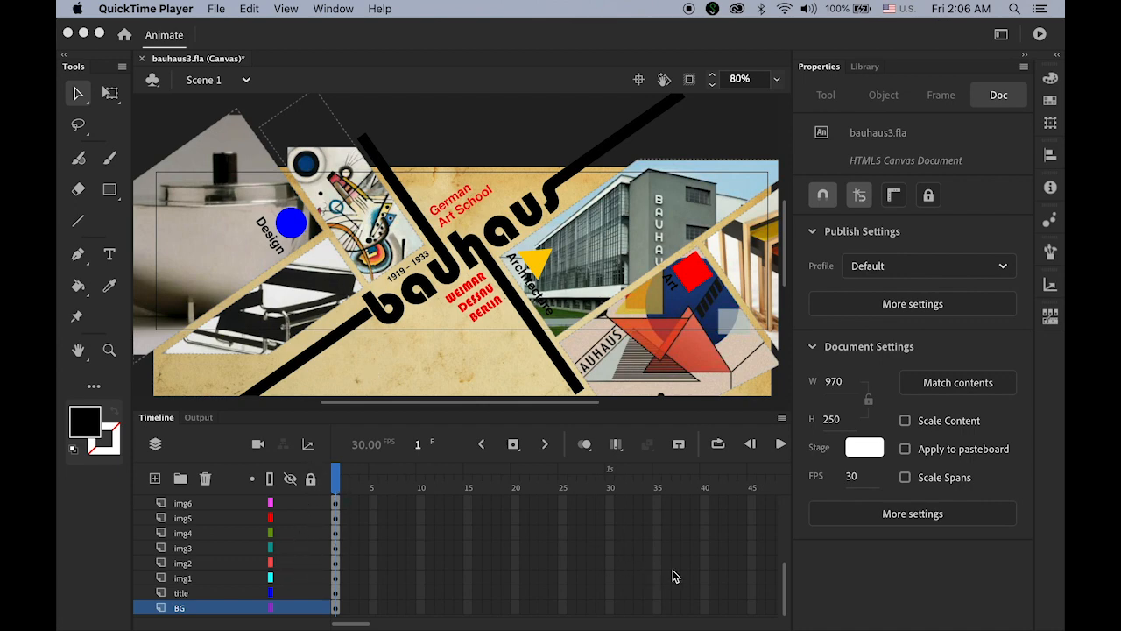
{"action": "left_click", "coordinate": [786, 583]}
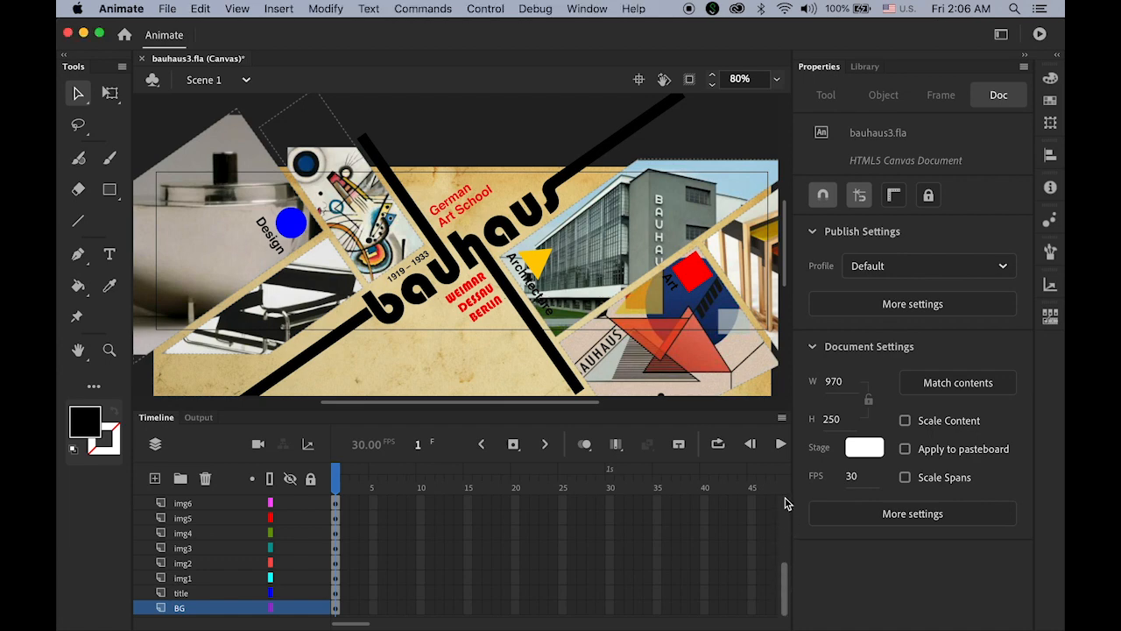
{"action": "left_click_drag", "start_coordinate": [784, 562], "coordinate": [782, 497]}
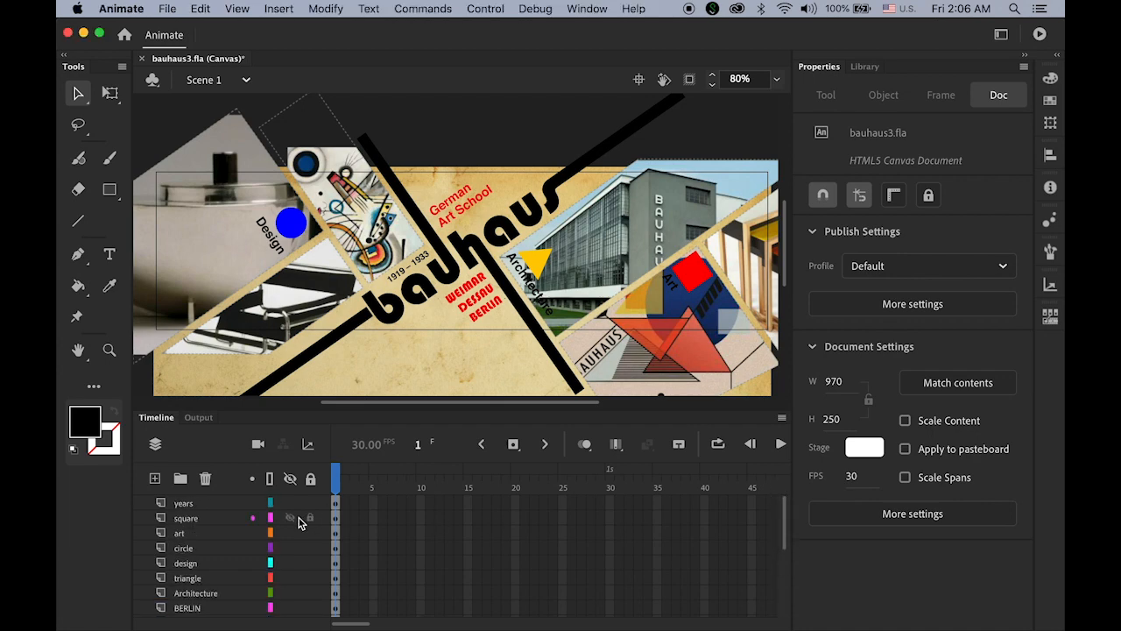
Hide every layer except title and BG, and lock the BG layer.
{"action": "left_click_drag", "start_coordinate": [291, 503], "coordinate": [299, 629]}
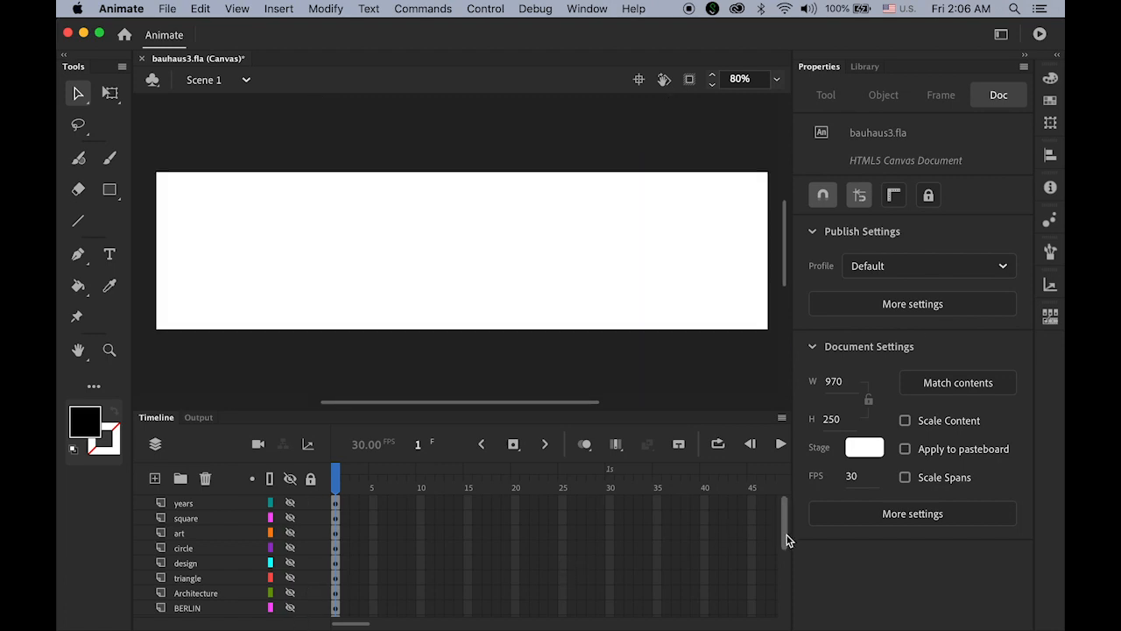
{"action": "left_click_drag", "start_coordinate": [785, 539], "coordinate": [786, 615]}
{"action": "left_click_drag", "start_coordinate": [290, 608], "coordinate": [290, 594]}
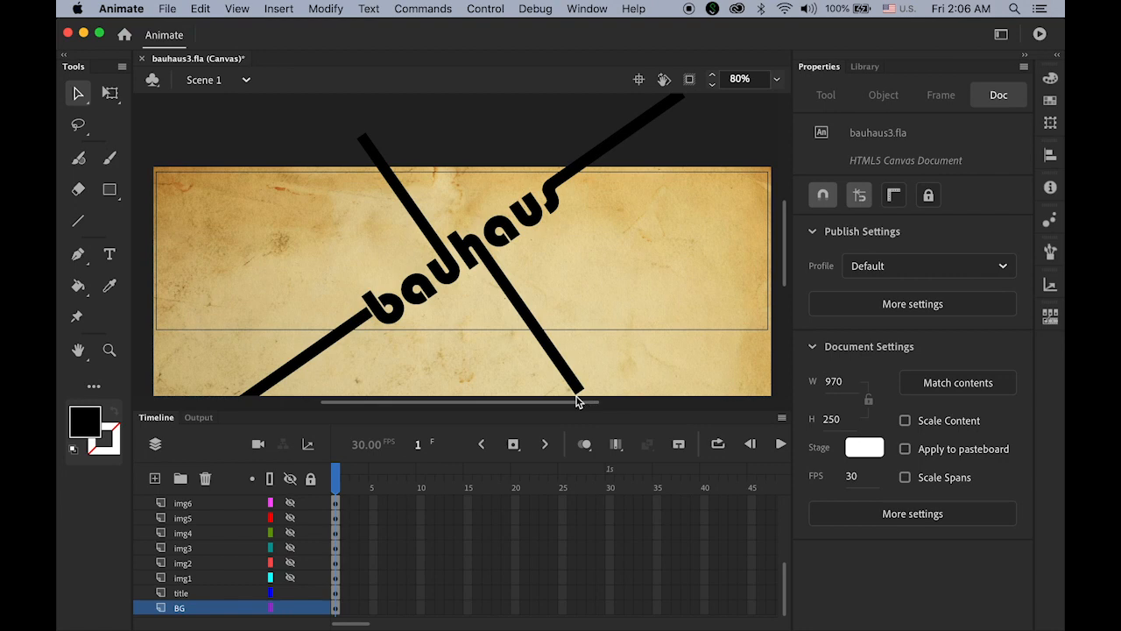
{"action": "left_click", "coordinate": [290, 607]}
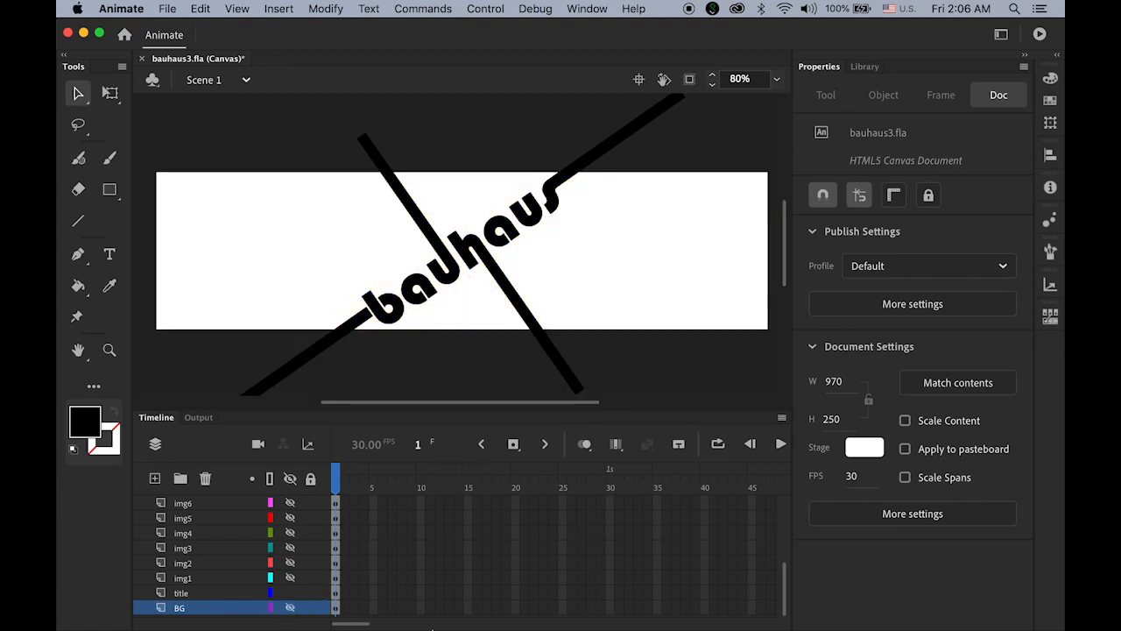
{"action": "left_click", "coordinate": [291, 610]}
{"action": "left_click", "coordinate": [310, 608]}
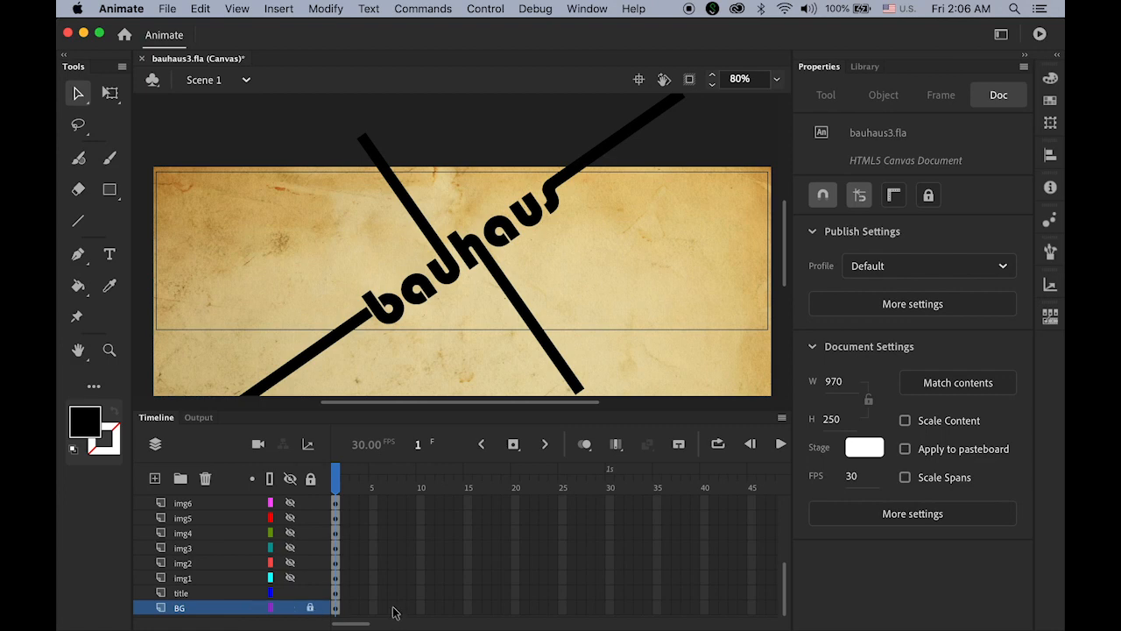
Break the bauhaus title group on the title layer apart twice, down to a raw shape.
{"action": "left_click", "coordinate": [200, 598]}
{"action": "left_click", "coordinate": [530, 320]}
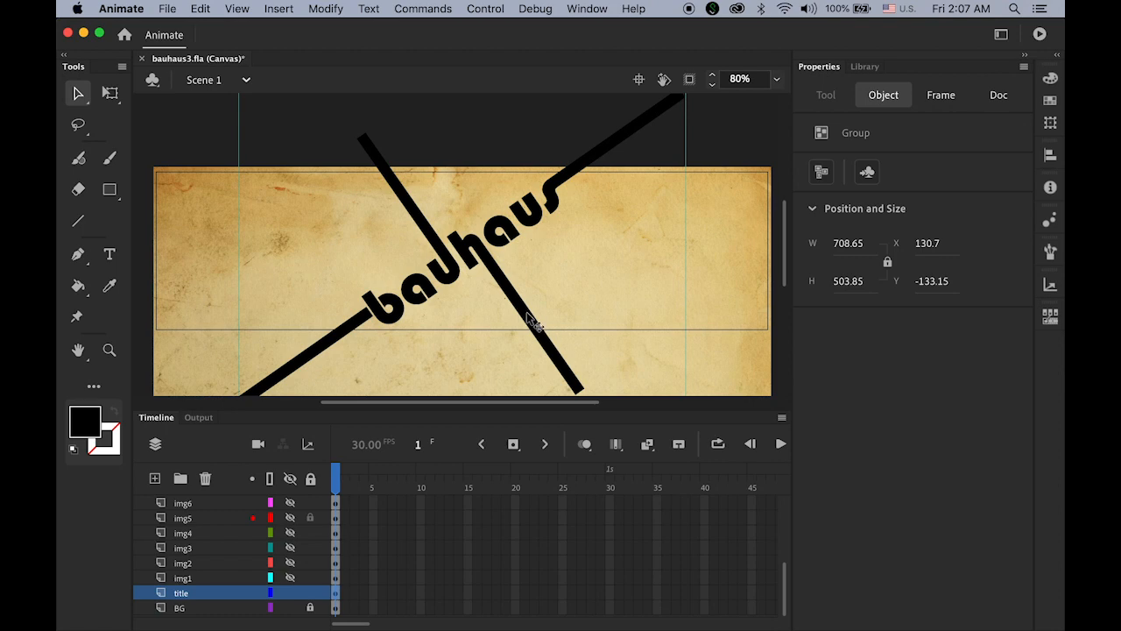
{"action": "left_click", "coordinate": [331, 7]}
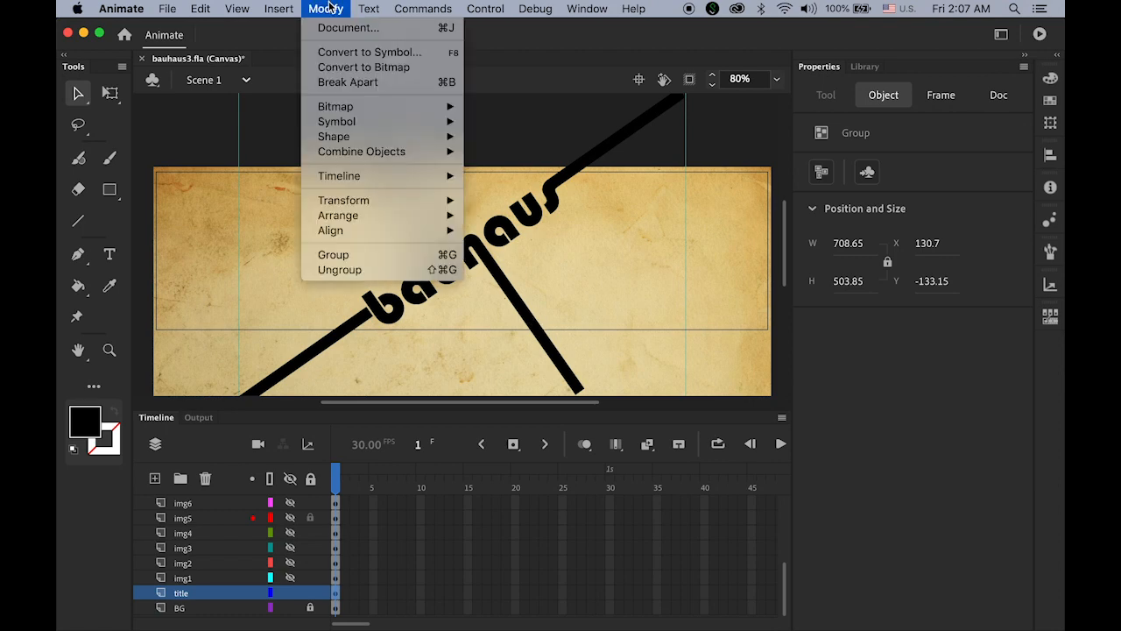
{"action": "left_click", "coordinate": [361, 83]}
{"action": "left_click", "coordinate": [325, 9]}
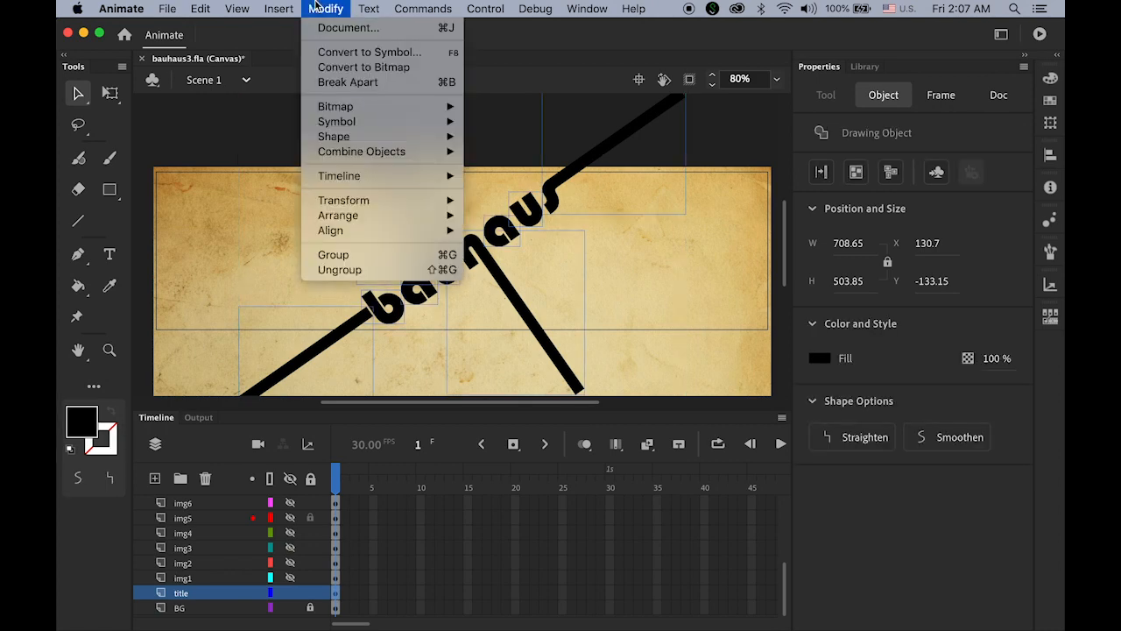
{"action": "left_click", "coordinate": [352, 81]}
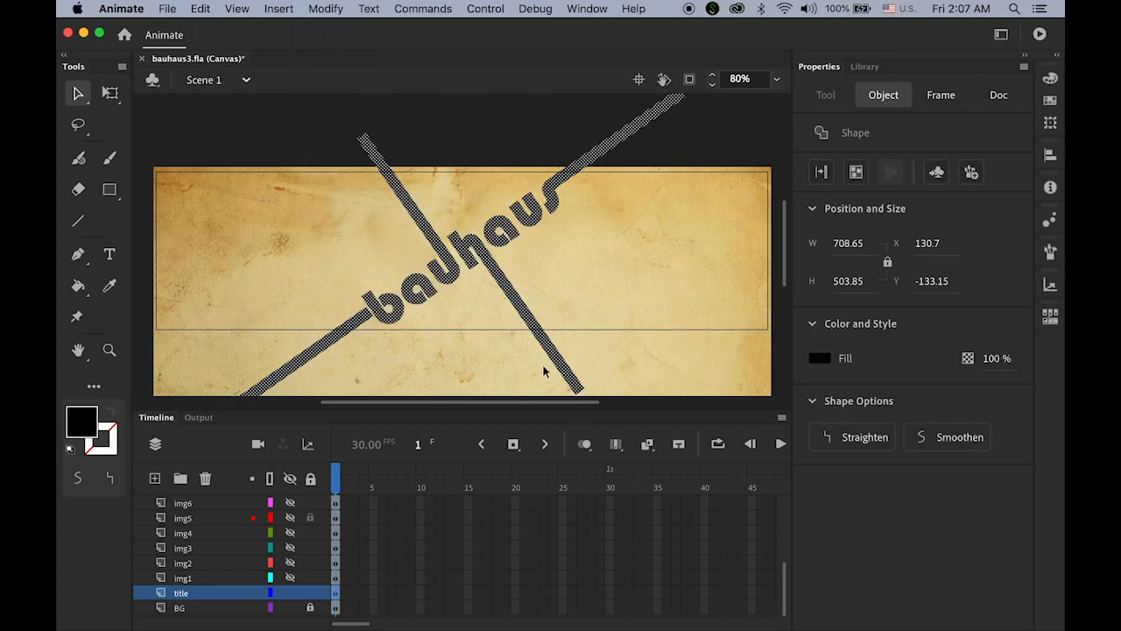
{"action": "left_click", "coordinate": [289, 124]}
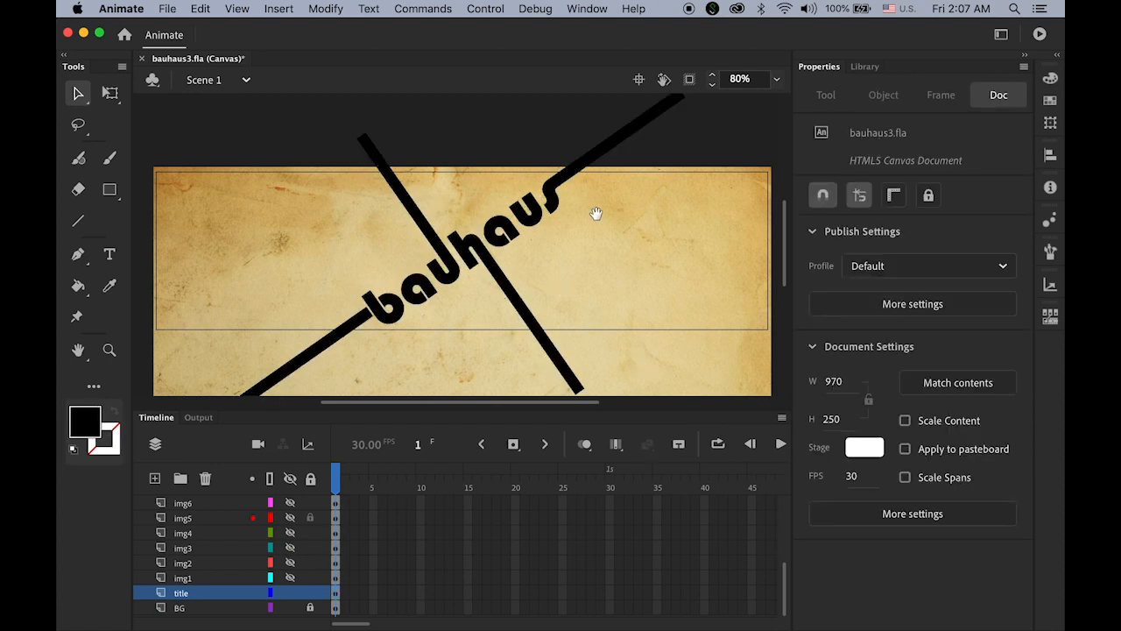
Delete the parts of the title's two upper bars that extend above the stage.
{"action": "left_click_drag", "start_coordinate": [595, 214], "coordinate": [595, 236]}
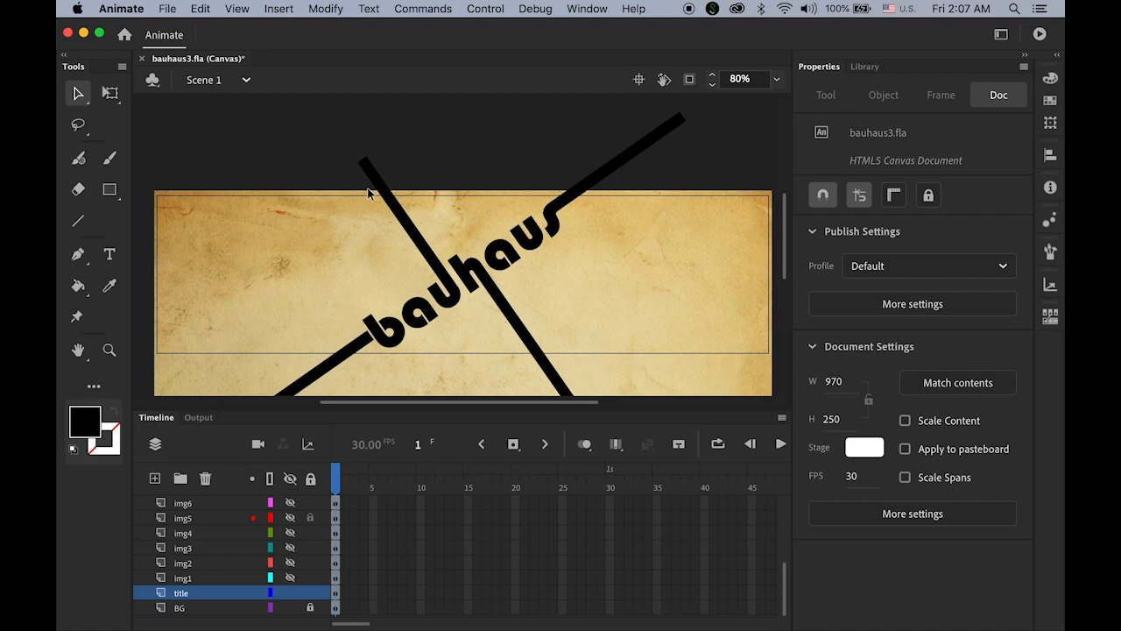
{"action": "left_click_drag", "start_coordinate": [368, 193], "coordinate": [707, 118]}
{"action": "key", "text": "Delete"}
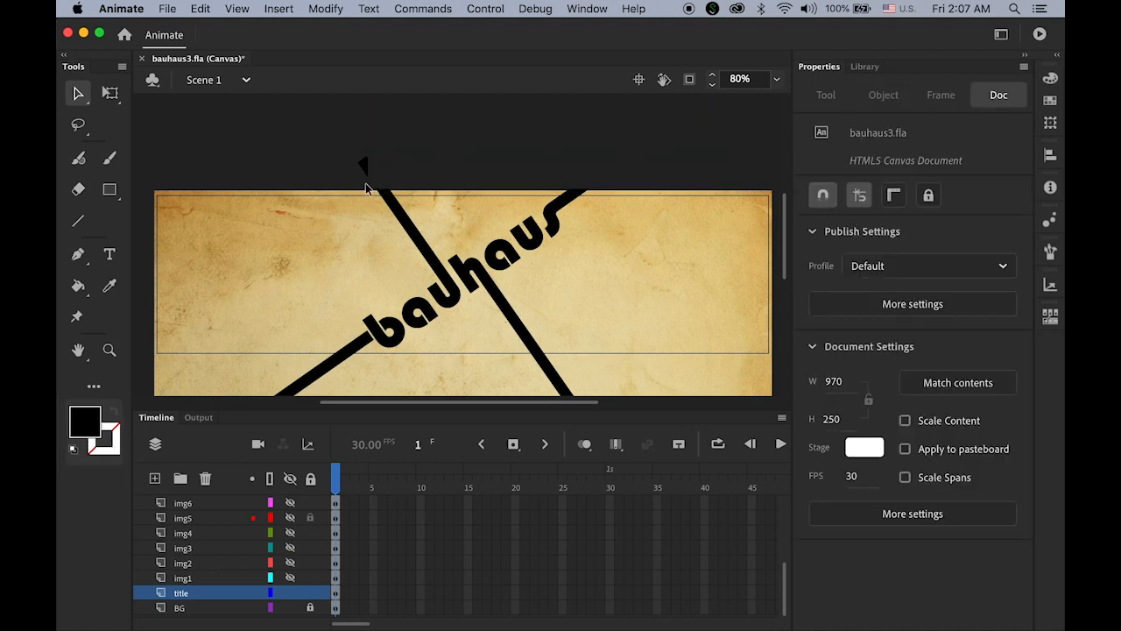
{"action": "left_click_drag", "start_coordinate": [375, 189], "coordinate": [325, 150]}
{"action": "key", "text": "Delete"}
Delete the parts of the title's two lower bars below the stage and trim the small overhang above the stage.
{"action": "scroll", "coordinate": [445, 297], "scroll_direction": "down", "scroll_amount": 5}
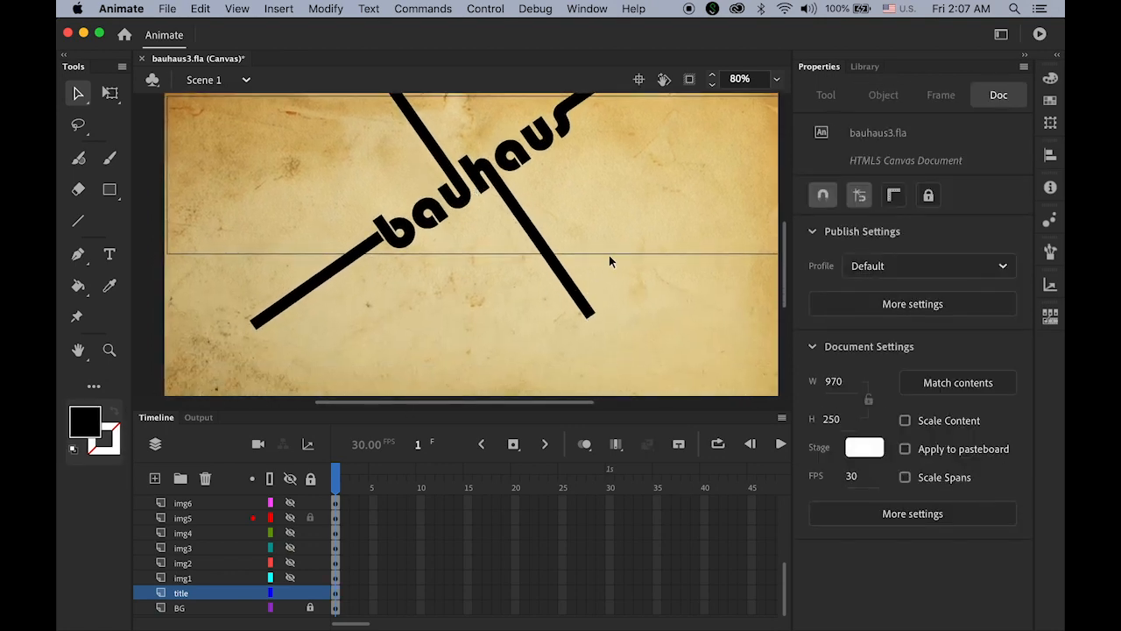
{"action": "left_click_drag", "start_coordinate": [610, 256], "coordinate": [219, 385]}
{"action": "key", "text": "Delete"}
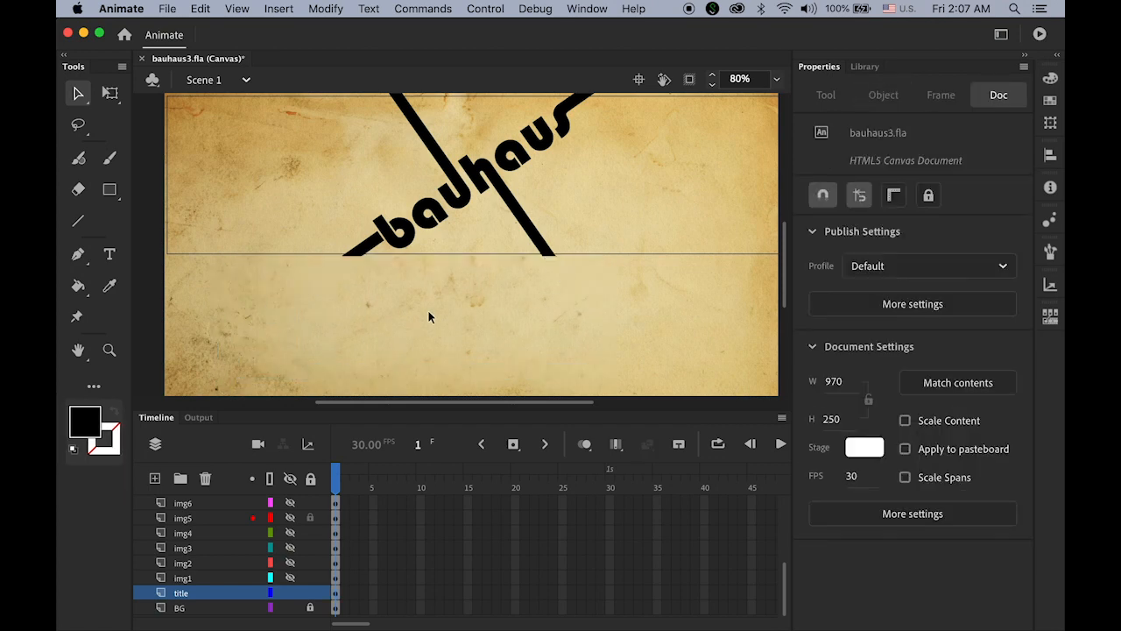
{"action": "left_click_drag", "start_coordinate": [500, 278], "coordinate": [491, 350]}
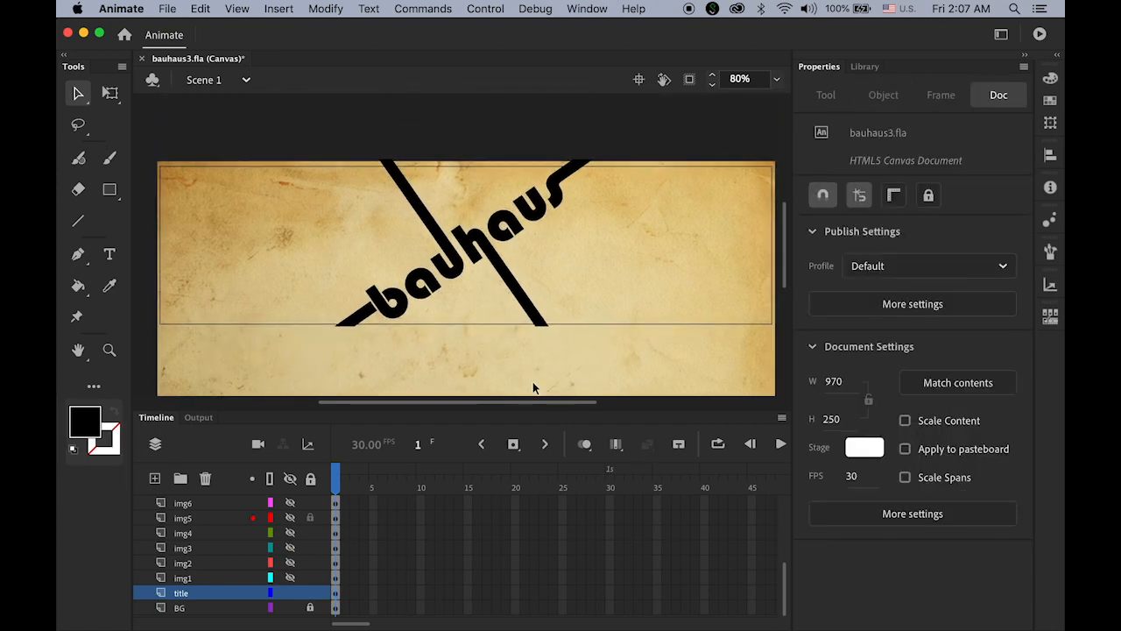
{"action": "left_click_drag", "start_coordinate": [356, 148], "coordinate": [644, 165]}
{"action": "left_click", "coordinate": [644, 164]}
Set the Eraser size to 8 and insert a keyframe at frame 2 of the title layer.
{"action": "left_click", "coordinate": [179, 596]}
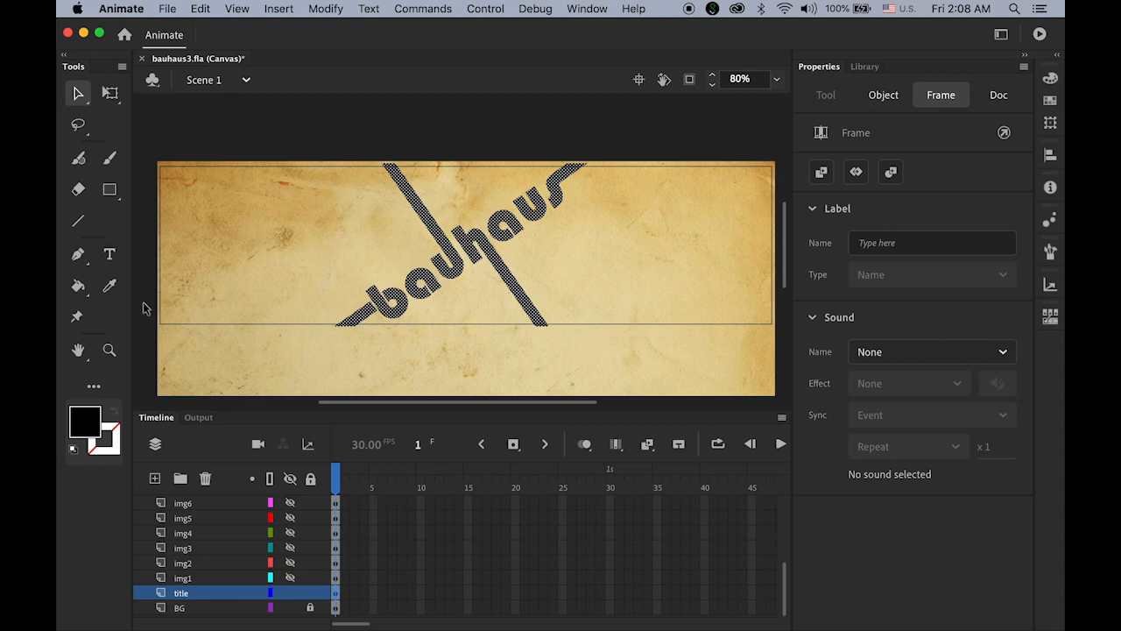
{"action": "left_click", "coordinate": [78, 192]}
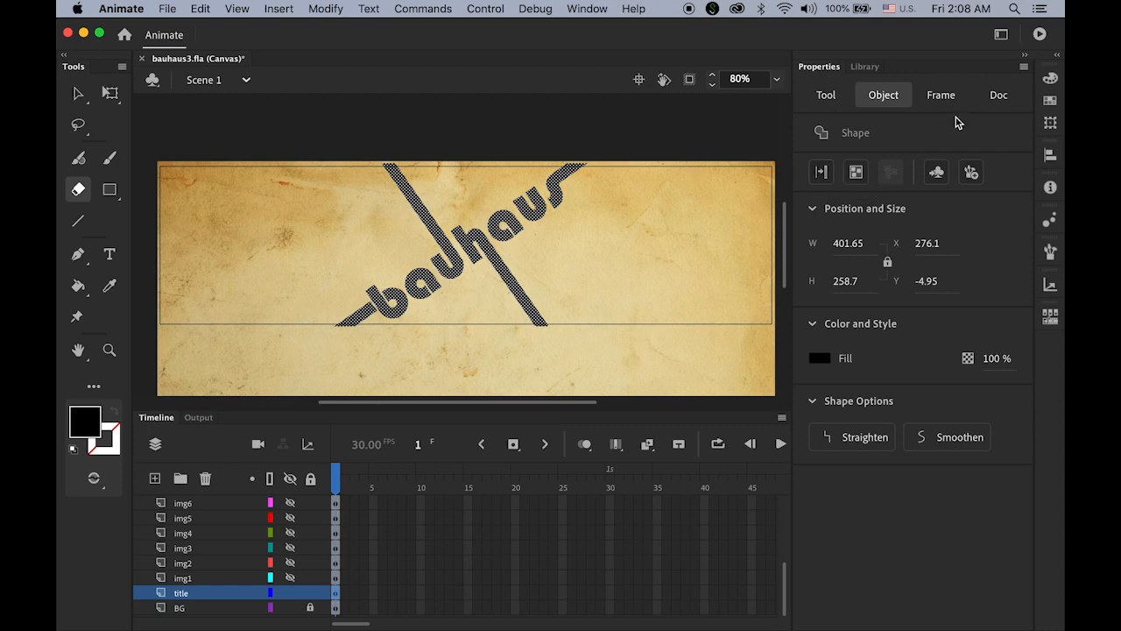
{"action": "left_click", "coordinate": [824, 100]}
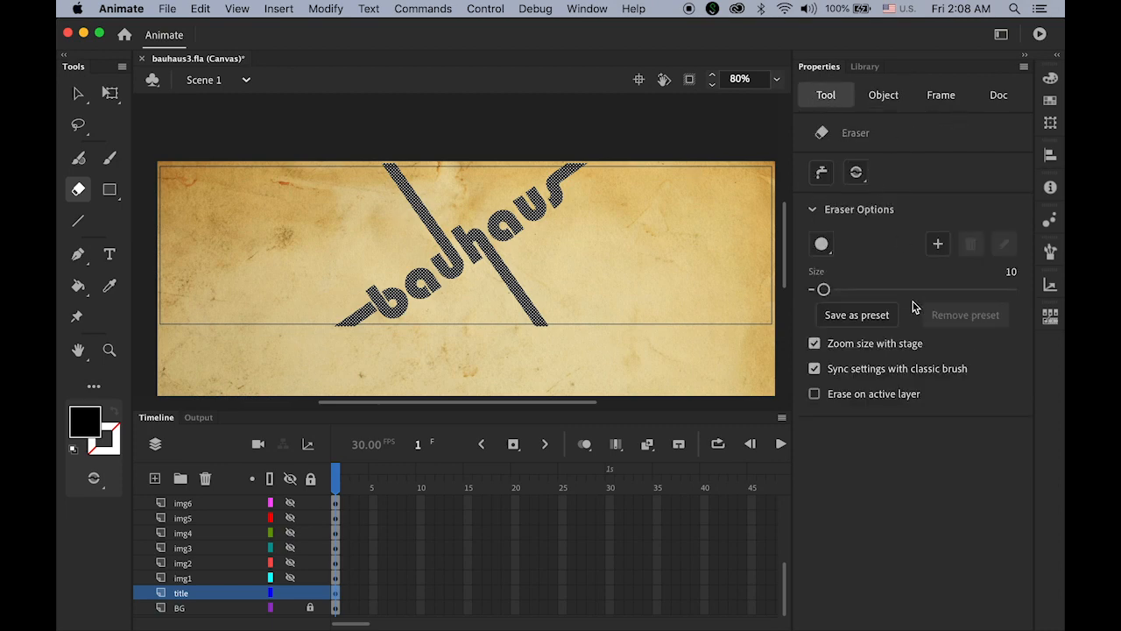
{"action": "mouse_move", "coordinate": [824, 290]}
{"action": "left_mouse_down"}
{"action": "mouse_move", "coordinate": [896, 295]}
{"action": "mouse_move", "coordinate": [813, 294]}
{"action": "mouse_move", "coordinate": [825, 302]}
{"action": "left_mouse_up"}
{"action": "left_click", "coordinate": [337, 594]}
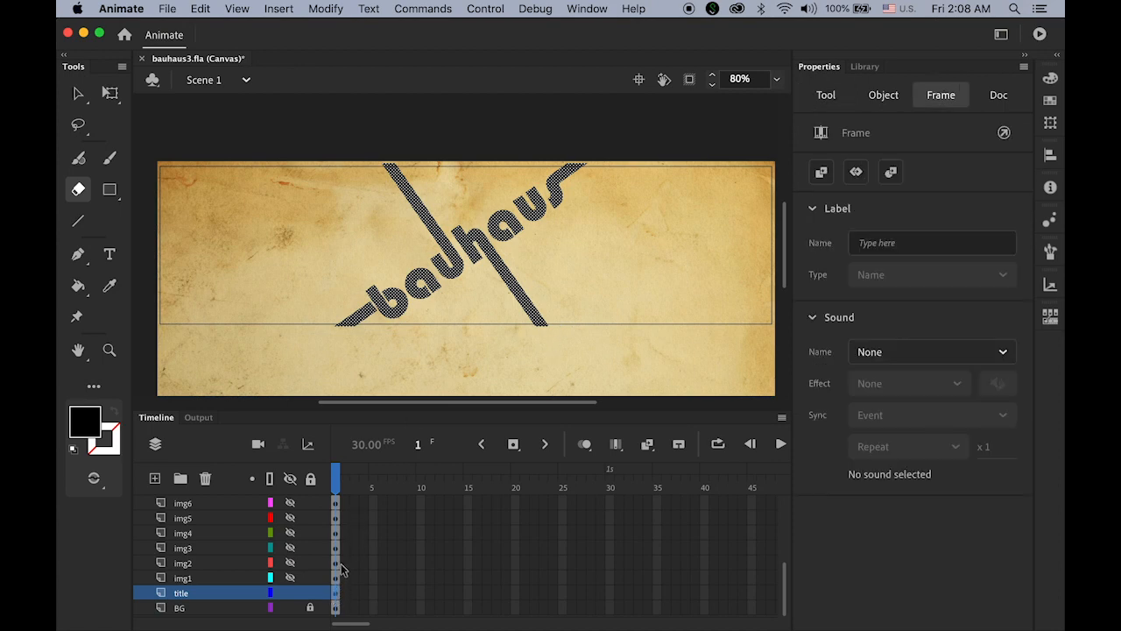
{"action": "left_click", "coordinate": [514, 446]}
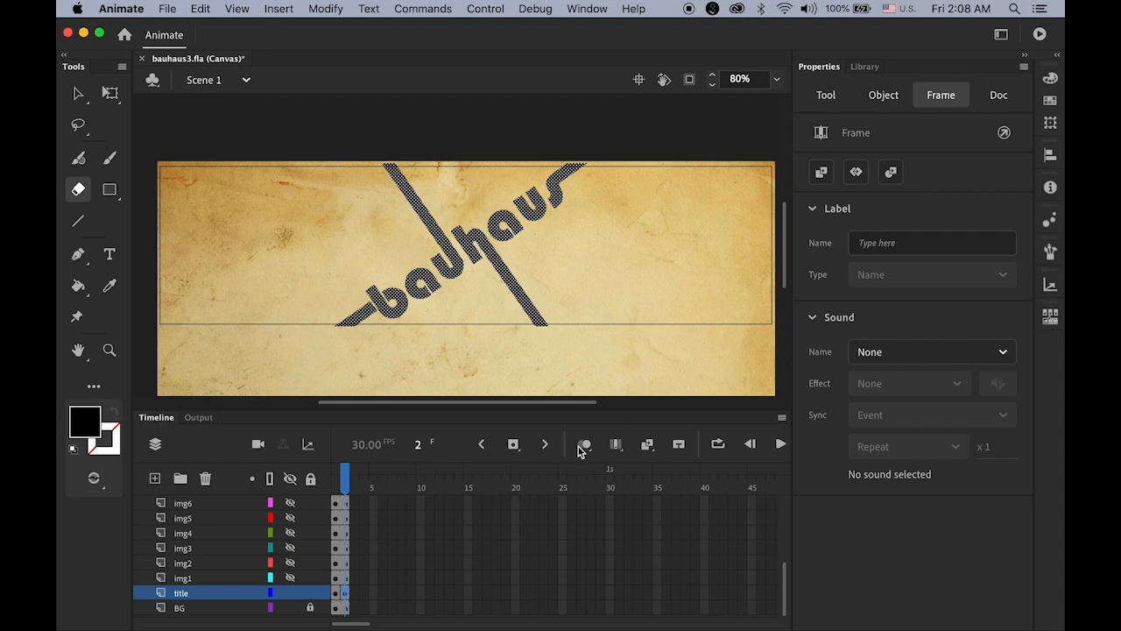
In frame 2, erase a small piece from the ends of the h bar and the b bar near the stage's lower edge.
{"action": "left_click", "coordinate": [546, 323], "text": "super"}
{"action": "mouse_move", "coordinate": [473, 251]}
{"action": "left_mouse_down"}
{"action": "mouse_move", "coordinate": [550, 309]}
{"action": "mouse_move", "coordinate": [496, 324]}
{"action": "mouse_move", "coordinate": [557, 310]}
{"action": "mouse_move", "coordinate": [503, 331]}
{"action": "left_mouse_up"}
{"action": "left_click_drag", "start_coordinate": [426, 343], "coordinate": [487, 350]}
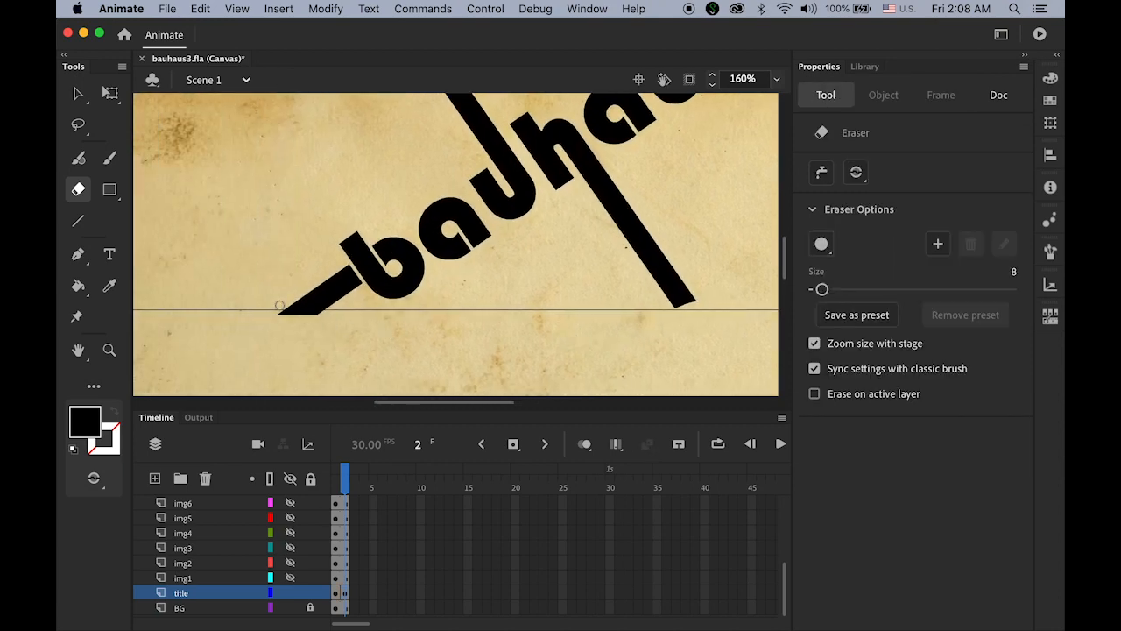
{"action": "mouse_move", "coordinate": [277, 306]}
{"action": "left_mouse_down"}
{"action": "mouse_move", "coordinate": [341, 323]}
{"action": "mouse_move", "coordinate": [271, 306]}
{"action": "mouse_move", "coordinate": [301, 313]}
{"action": "mouse_move", "coordinate": [268, 312]}
{"action": "mouse_move", "coordinate": [309, 329]}
{"action": "left_mouse_up"}
In frame 2, erase a small piece from the ends of the first u bar and the s bar near the stage's upper edge.
{"action": "scroll", "coordinate": [391, 335], "scroll_direction": "up", "scroll_amount": 5}
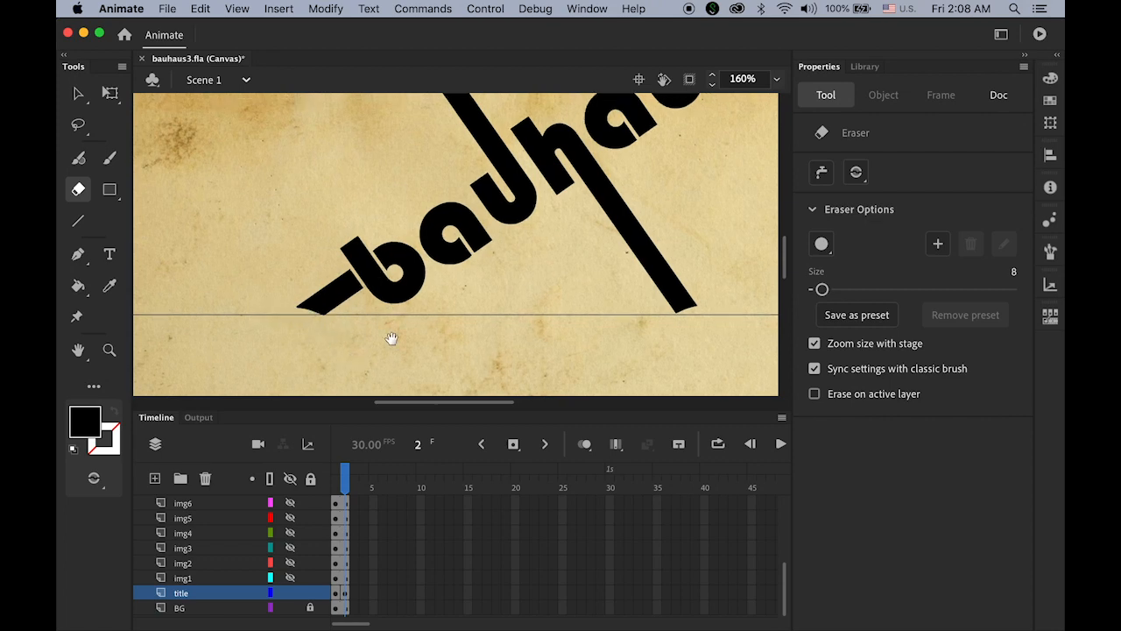
{"action": "mouse_move", "coordinate": [380, 214]}
{"action": "left_mouse_down"}
{"action": "mouse_move", "coordinate": [366, 221]}
{"action": "mouse_move", "coordinate": [403, 201]}
{"action": "mouse_move", "coordinate": [352, 226]}
{"action": "mouse_move", "coordinate": [358, 211]}
{"action": "left_mouse_up"}
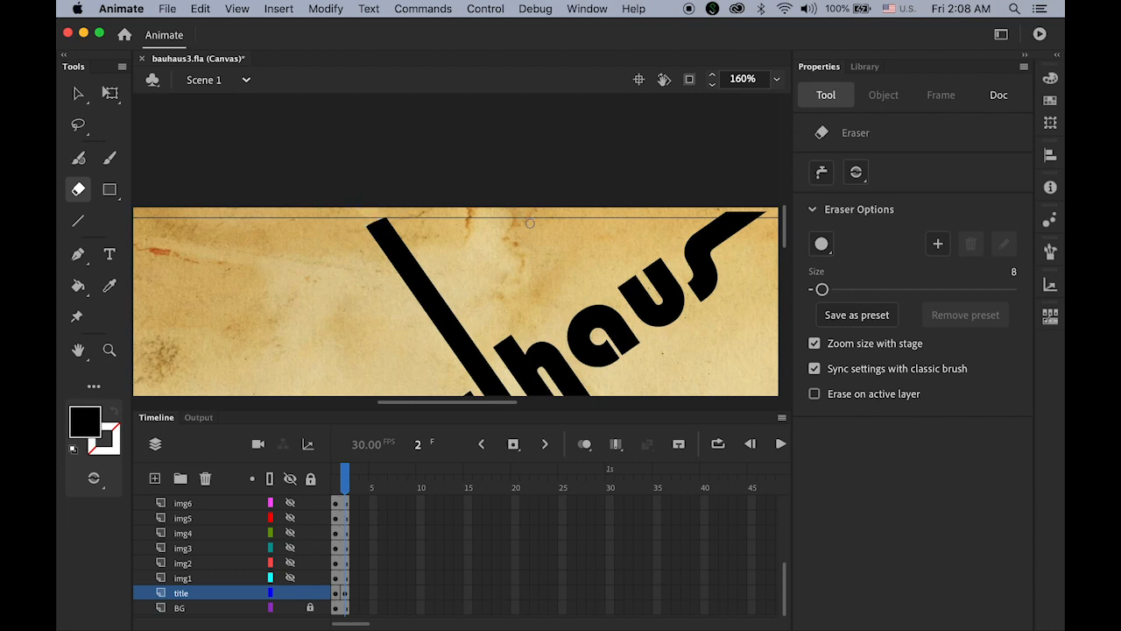
{"action": "scroll", "coordinate": [500, 242], "scroll_direction": "up", "scroll_amount": 3}
{"action": "scroll", "coordinate": [501, 243], "scroll_direction": "right", "scroll_amount": 5}
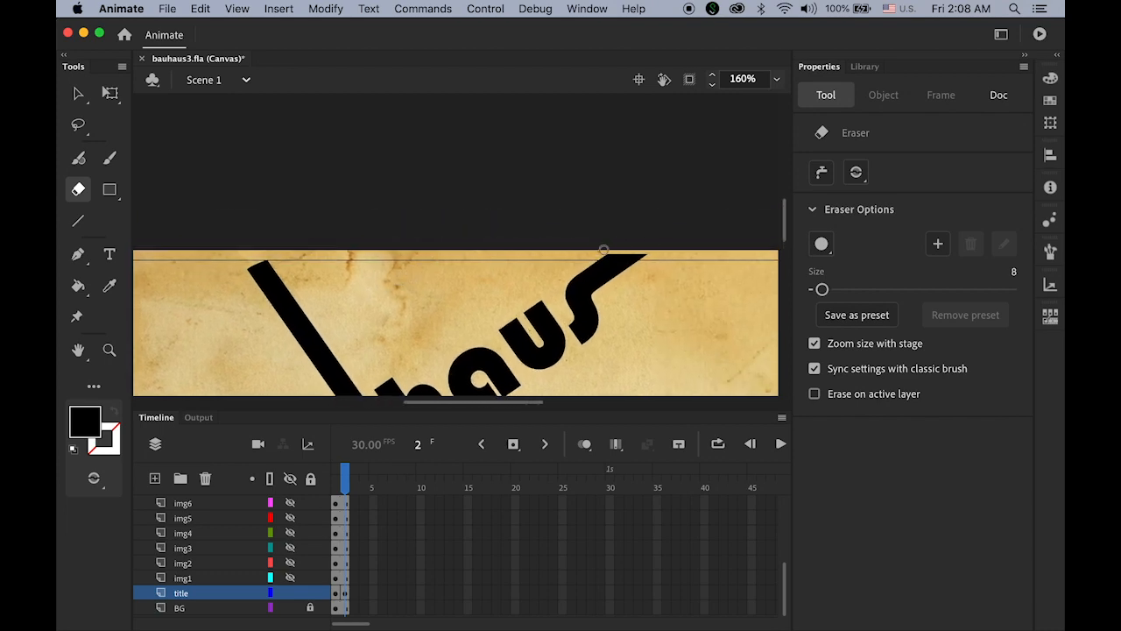
{"action": "left_click_drag", "start_coordinate": [599, 251], "coordinate": [632, 248]}
{"action": "mouse_move", "coordinate": [652, 268]}
{"action": "left_mouse_down"}
{"action": "mouse_move", "coordinate": [594, 250]}
{"action": "mouse_move", "coordinate": [640, 273]}
{"action": "left_mouse_up"}
{"action": "scroll", "coordinate": [625, 184], "scroll_direction": "down", "scroll_amount": 5}
{"action": "scroll", "coordinate": [606, 267], "scroll_direction": "down", "scroll_amount": 3}
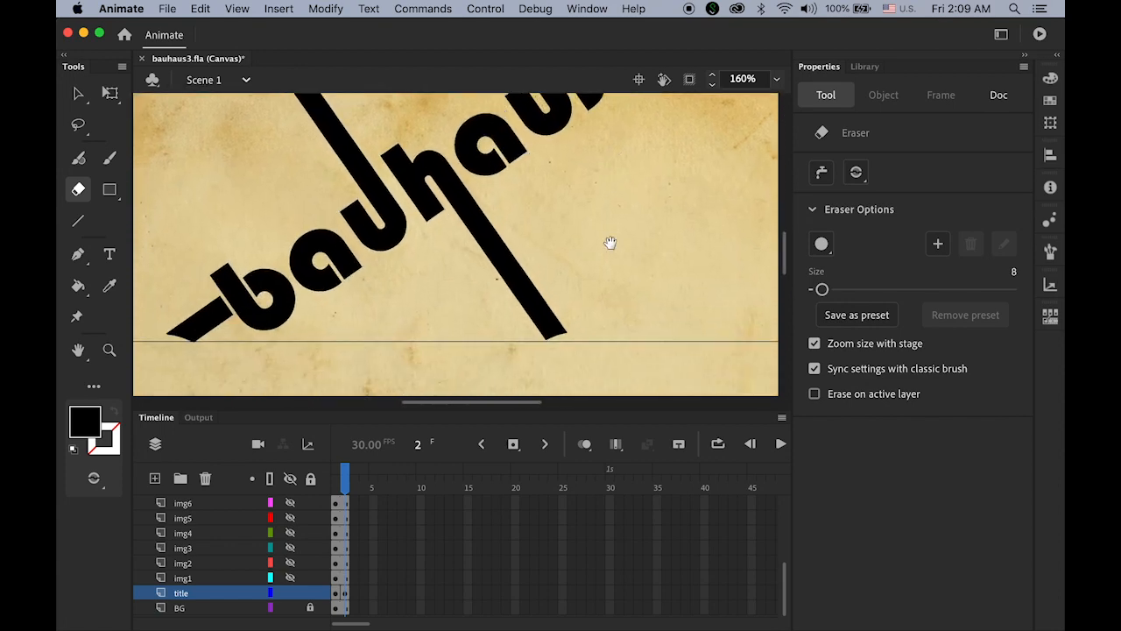
Insert a title keyframe at frame 3 and erase a bit more from the ends of the h and b bars.
{"action": "left_click", "coordinate": [344, 593]}
{"action": "left_click", "coordinate": [514, 445]}
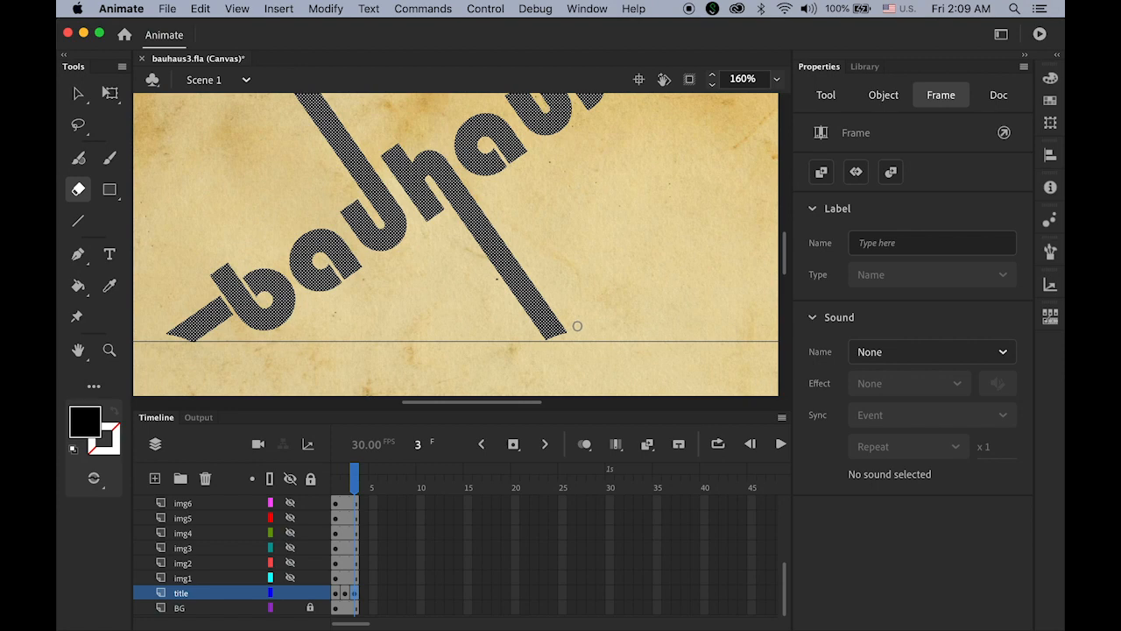
{"action": "mouse_move", "coordinate": [577, 326]}
{"action": "left_mouse_down"}
{"action": "mouse_move", "coordinate": [532, 353]}
{"action": "mouse_move", "coordinate": [579, 323]}
{"action": "left_mouse_up"}
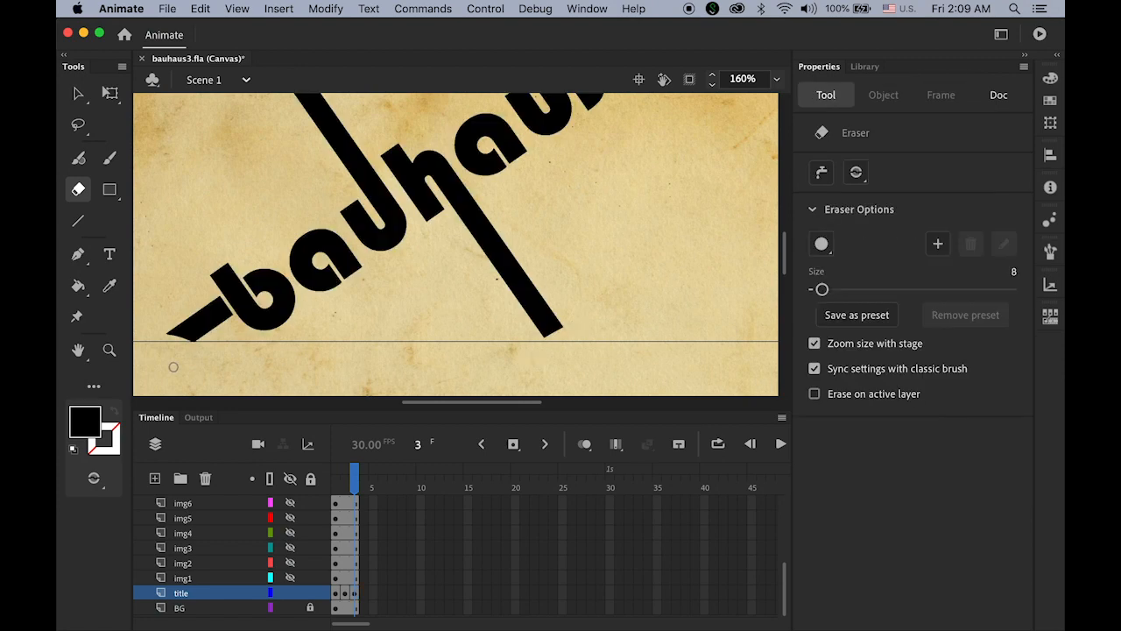
{"action": "left_click_drag", "start_coordinate": [162, 321], "coordinate": [186, 340]}
In frame 3, erase a bit more from the upper ends of the first u bar and the s bar.
{"action": "scroll", "coordinate": [316, 267], "scroll_direction": "up", "scroll_amount": 5}
{"action": "scroll", "coordinate": [315, 266], "scroll_direction": "left", "scroll_amount": 4}
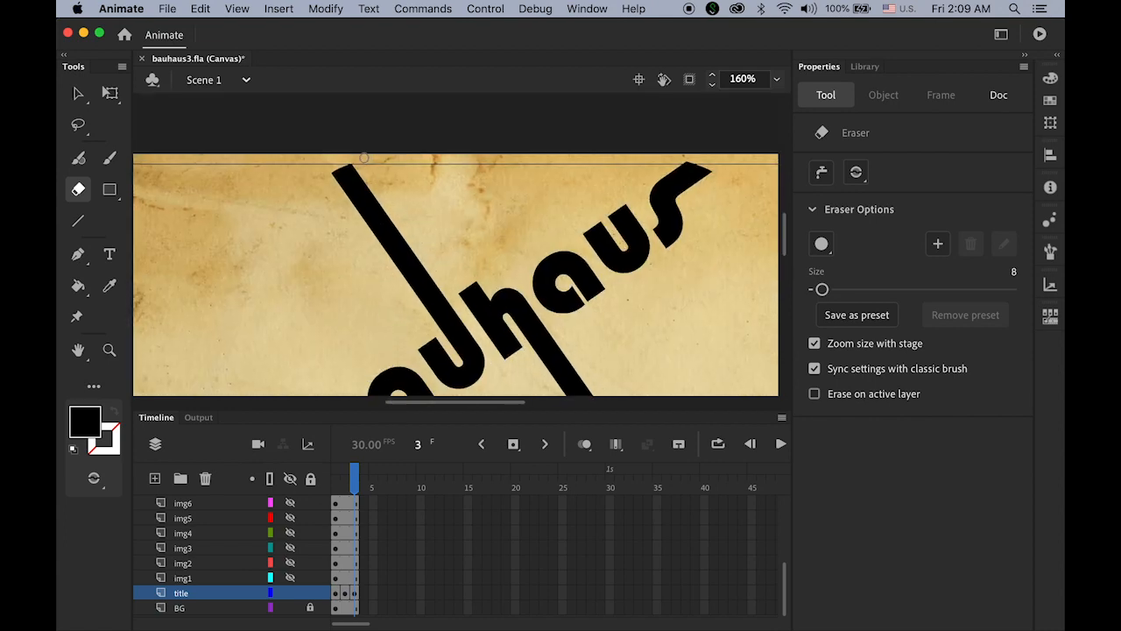
{"action": "left_click_drag", "start_coordinate": [357, 160], "coordinate": [326, 174]}
{"action": "left_click_drag", "start_coordinate": [681, 160], "coordinate": [718, 179]}
{"action": "scroll", "coordinate": [608, 351], "scroll_direction": "down", "scroll_amount": 5}
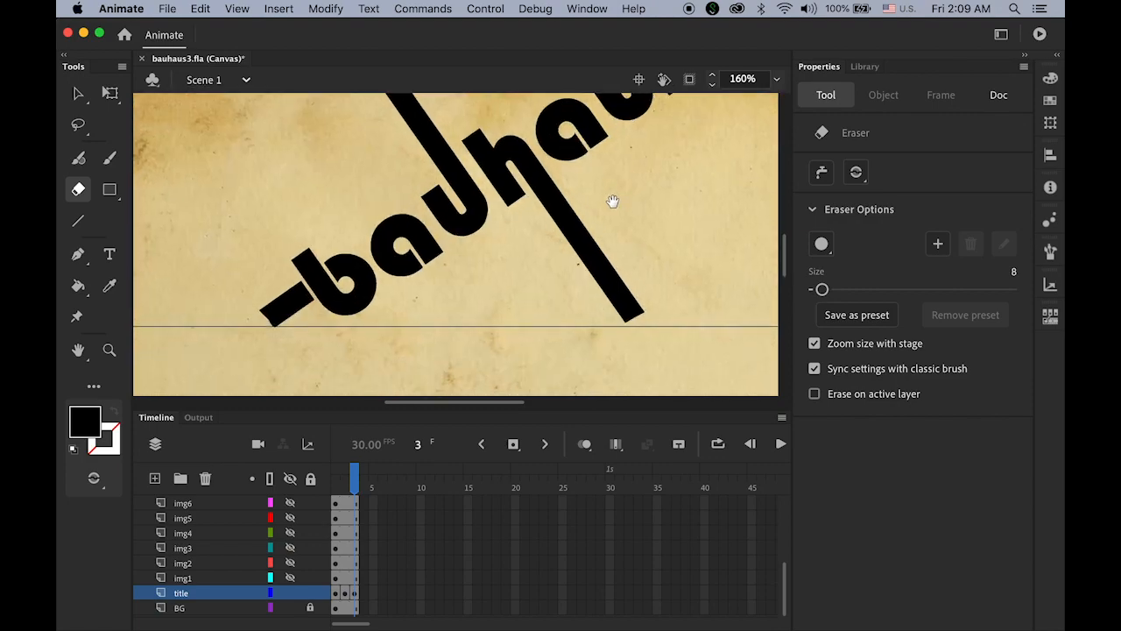
Insert a title keyframe at frame 4 and erase another small piece from the ends of the h and b bars.
{"action": "left_click", "coordinate": [354, 598]}
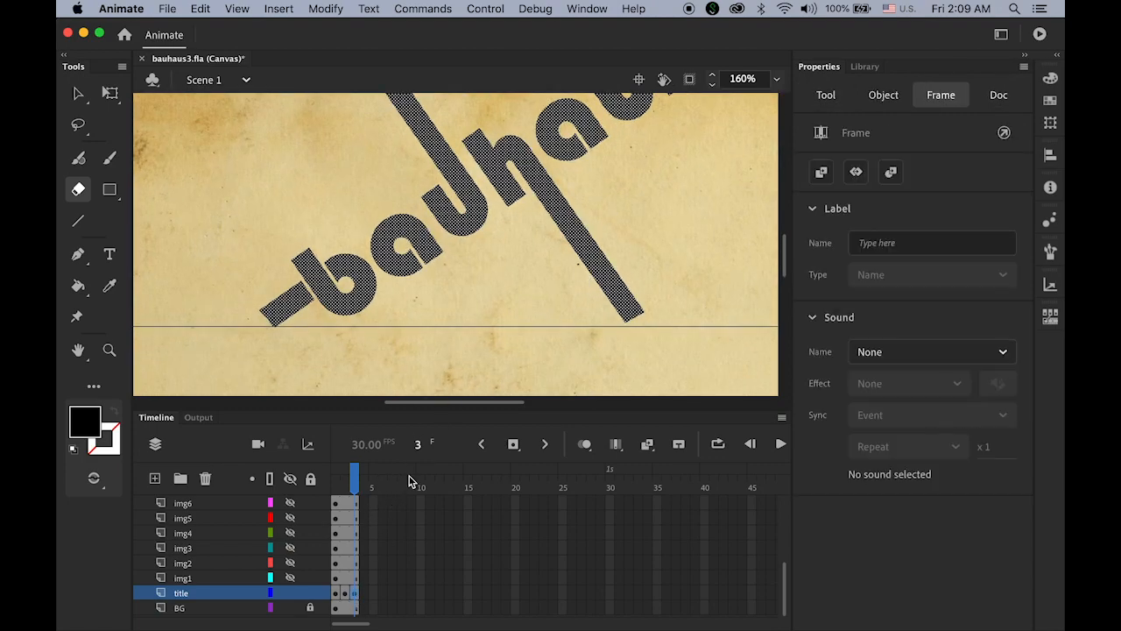
{"action": "left_click", "coordinate": [513, 445]}
{"action": "mouse_move", "coordinate": [654, 307]}
{"action": "left_mouse_down"}
{"action": "mouse_move", "coordinate": [615, 330]}
{"action": "mouse_move", "coordinate": [655, 307]}
{"action": "left_mouse_up"}
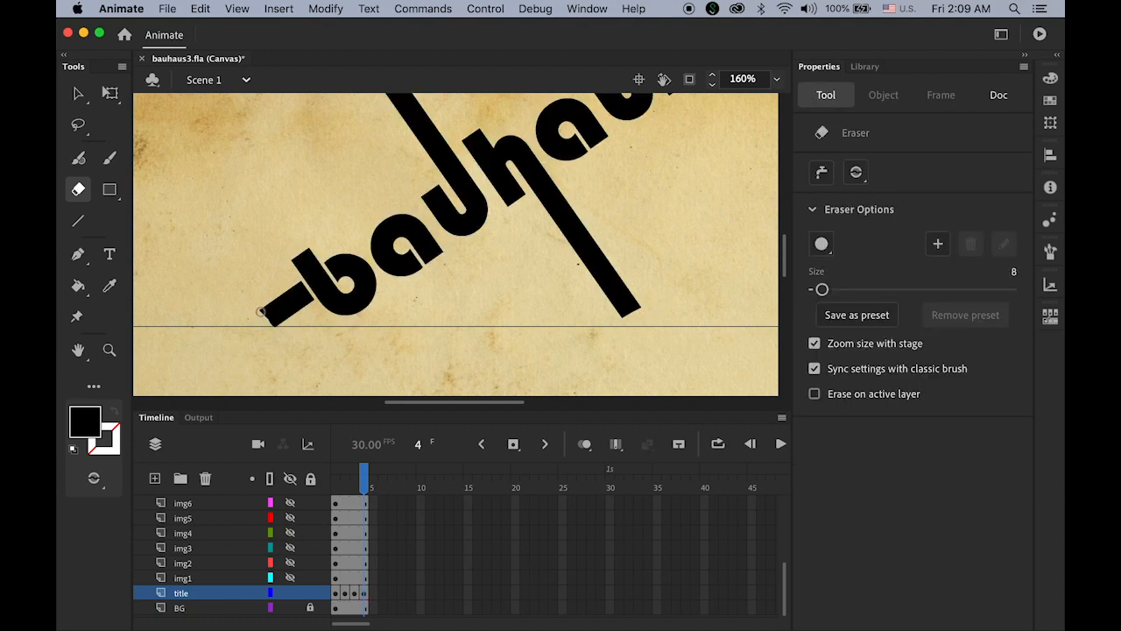
{"action": "left_click_drag", "start_coordinate": [255, 307], "coordinate": [263, 316]}
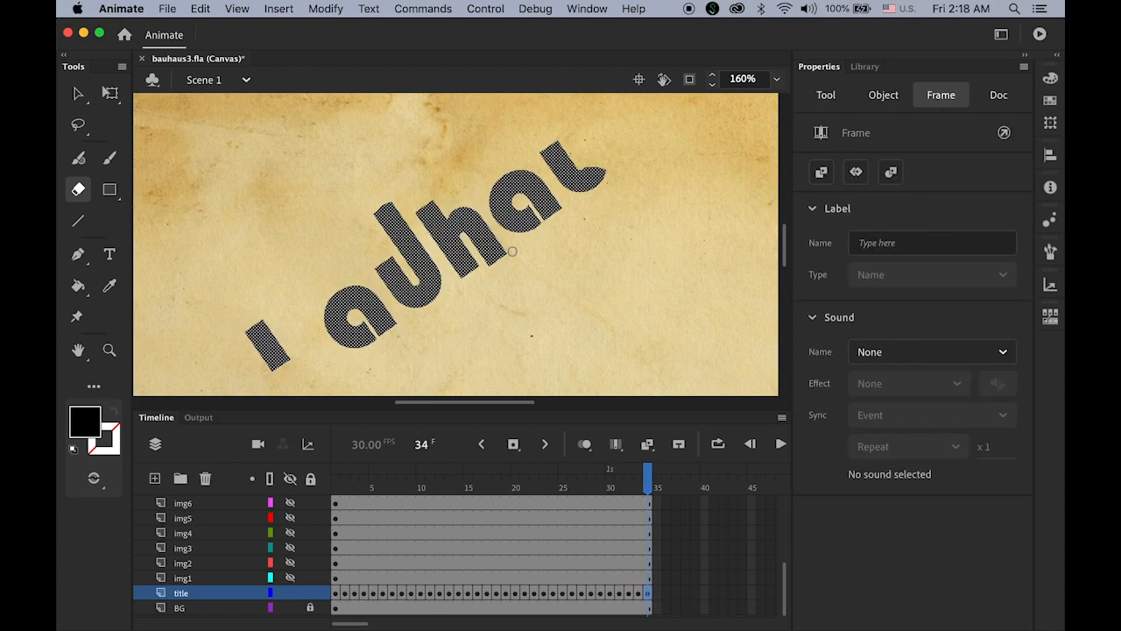
Add successive title keyframes from frame 34 to 40, erasing a little more of the b stem, both u letters and the h in each.
{"action": "left_click_drag", "start_coordinate": [512, 252], "coordinate": [489, 265]}
{"action": "left_click", "coordinate": [513, 444]}
{"action": "left_click", "coordinate": [514, 444]}
{"action": "left_click", "coordinate": [513, 444]}
{"action": "left_click", "coordinate": [513, 444]}
{"action": "left_click", "coordinate": [514, 444]}
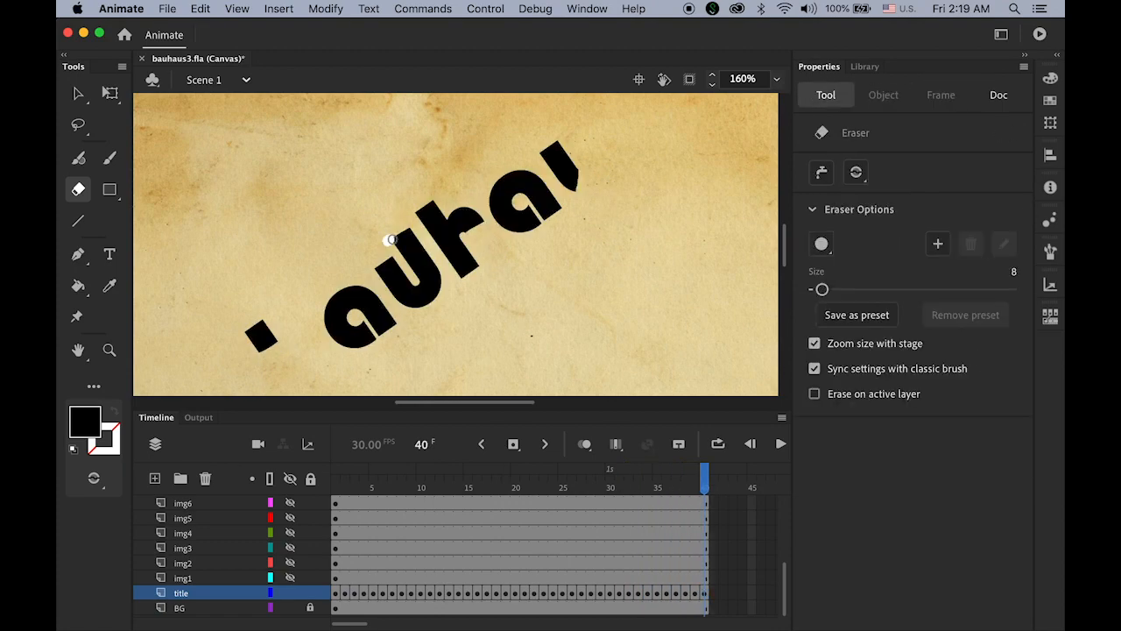
Continue adding title keyframes up to frame 47, erasing the rest of the b stem and the h's arch and shortening both u letters.
{"action": "left_click", "coordinate": [513, 444]}
{"action": "left_click", "coordinate": [513, 444]}
{"action": "key", "text": "F6"}
{"action": "key", "text": "F6"}
{"action": "left_click_drag", "start_coordinate": [278, 329], "coordinate": [250, 347]}
{"action": "key", "text": "F6"}
{"action": "key", "text": "F6"}
{"action": "key", "text": "super+equal"}
{"action": "left_click_drag", "start_coordinate": [450, 245], "coordinate": [460, 263]}
{"action": "key", "text": "super+minus"}
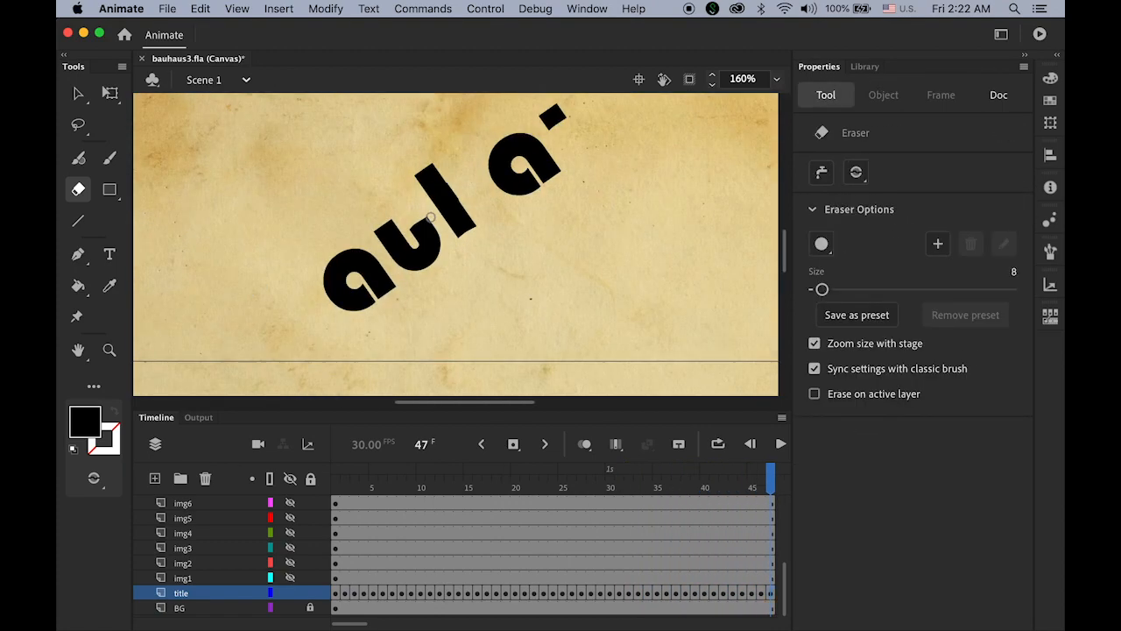
Continue adding title keyframes up to frame 65, erasing the h and second u completely and more of both a letters and the first u.
{"action": "key", "text": "F6"}
{"action": "key", "text": "F6"}
{"action": "mouse_move", "coordinate": [378, 294]}
{"action": "left_mouse_down"}
{"action": "mouse_move", "coordinate": [399, 286]}
{"action": "mouse_move", "coordinate": [383, 274]}
{"action": "left_mouse_up"}
{"action": "key", "text": "F6"}
{"action": "key", "text": "F6"}
{"action": "key", "text": "F6"}
{"action": "key", "text": "F6"}
{"action": "key", "text": "F6"}
{"action": "key", "text": "F6"}
{"action": "mouse_move", "coordinate": [532, 168]}
{"action": "left_mouse_down"}
{"action": "mouse_move", "coordinate": [559, 156]}
{"action": "mouse_move", "coordinate": [554, 147]}
{"action": "left_mouse_up"}
{"action": "key", "text": "F6"}
{"action": "key", "text": "F6"}
{"action": "key", "text": "F6"}
{"action": "key", "text": "F6"}
{"action": "key", "text": "F6"}
{"action": "left_click_drag", "start_coordinate": [418, 242], "coordinate": [410, 252]}
{"action": "key", "text": "F6"}
{"action": "key", "text": "F6"}
{"action": "left_click_drag", "start_coordinate": [525, 133], "coordinate": [515, 151]}
{"action": "left_click", "coordinate": [592, 594]}
{"action": "key", "text": "F6"}
{"action": "key", "text": "F6"}
{"action": "key", "text": "F6"}
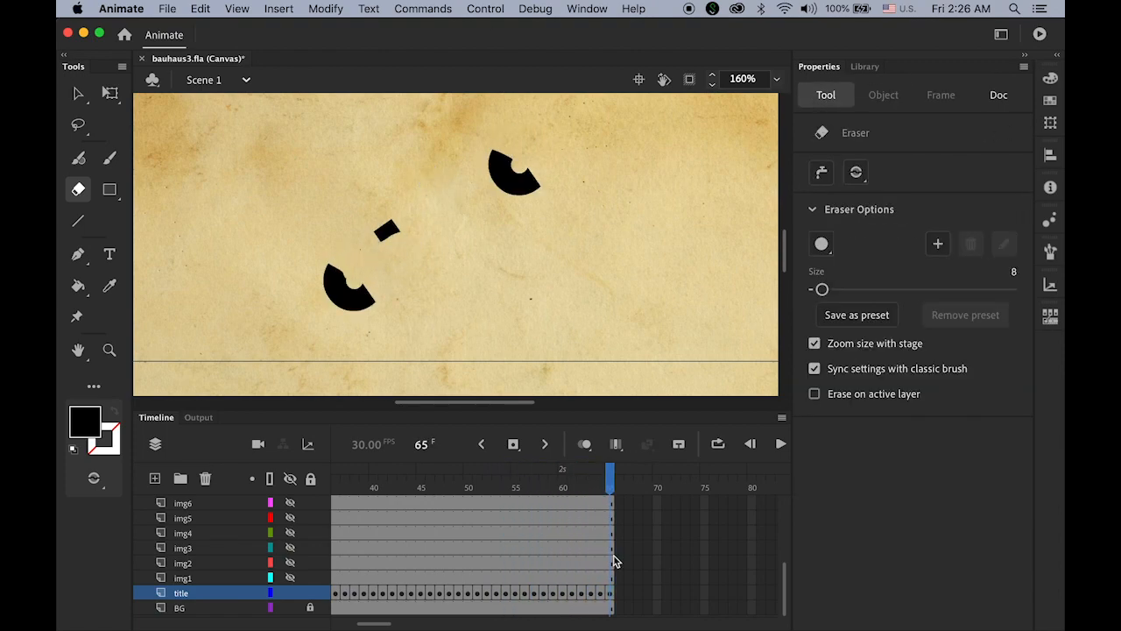
Add title layer keyframes on frames 66 through 75, erasing the remaining pieces of lettering bit by bit.
{"action": "key", "text": "F6"}
{"action": "key", "text": "F6"}
{"action": "key", "text": "F6"}
{"action": "mouse_move", "coordinate": [352, 278]}
{"action": "left_mouse_down"}
{"action": "mouse_move", "coordinate": [330, 279]}
{"action": "mouse_move", "coordinate": [339, 303]}
{"action": "mouse_move", "coordinate": [373, 304]}
{"action": "left_mouse_up"}
{"action": "key", "text": "F6"}
{"action": "key", "text": "F6"}
{"action": "key", "text": "F6"}
{"action": "key", "text": "F6"}
{"action": "key", "text": "F6"}
{"action": "key", "text": "F6"}
{"action": "key", "text": "F6"}
{"action": "left_click_drag", "start_coordinate": [524, 169], "coordinate": [538, 189]}
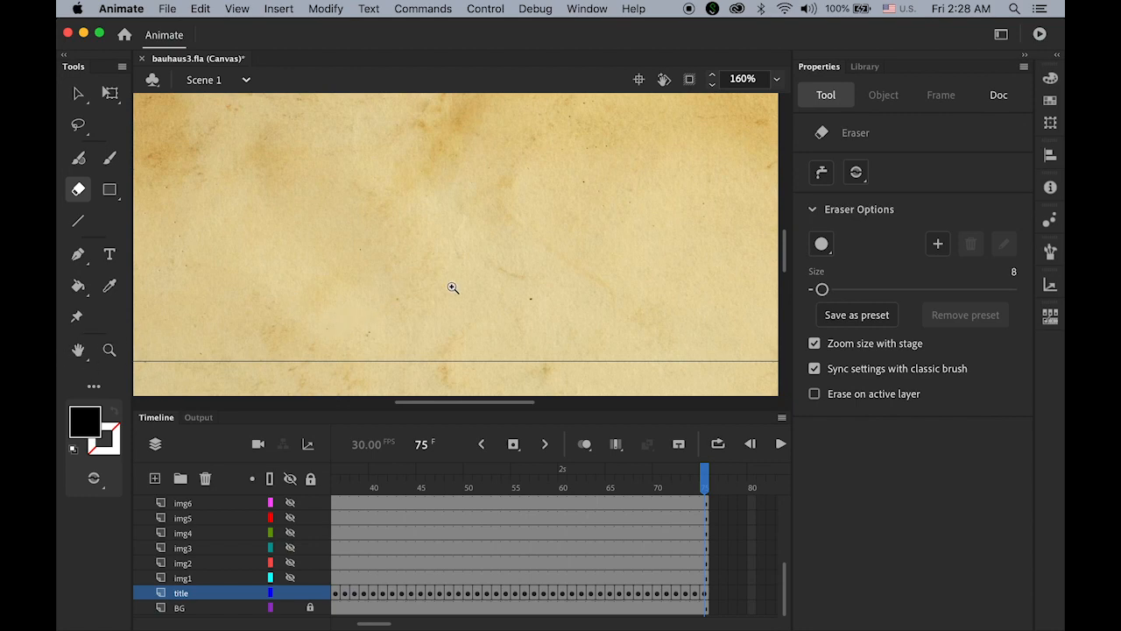
Reverse all frames of the title layer from frame 1 to frame 75.
{"action": "left_click", "coordinate": [475, 270], "text": "alt"}
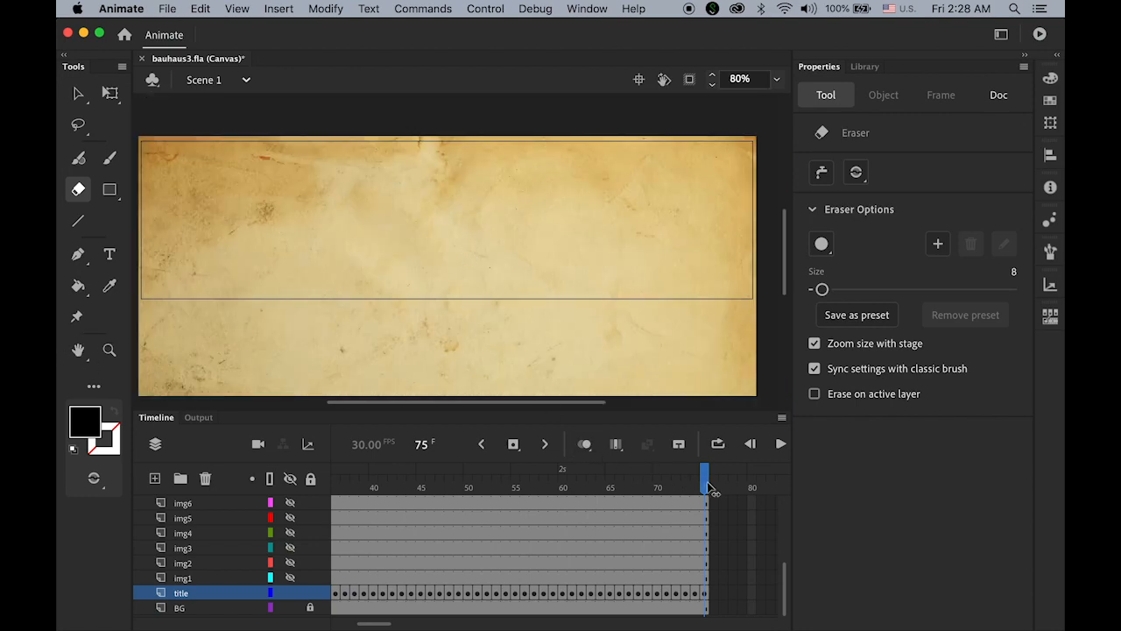
{"action": "left_click_drag", "start_coordinate": [706, 488], "coordinate": [233, 518]}
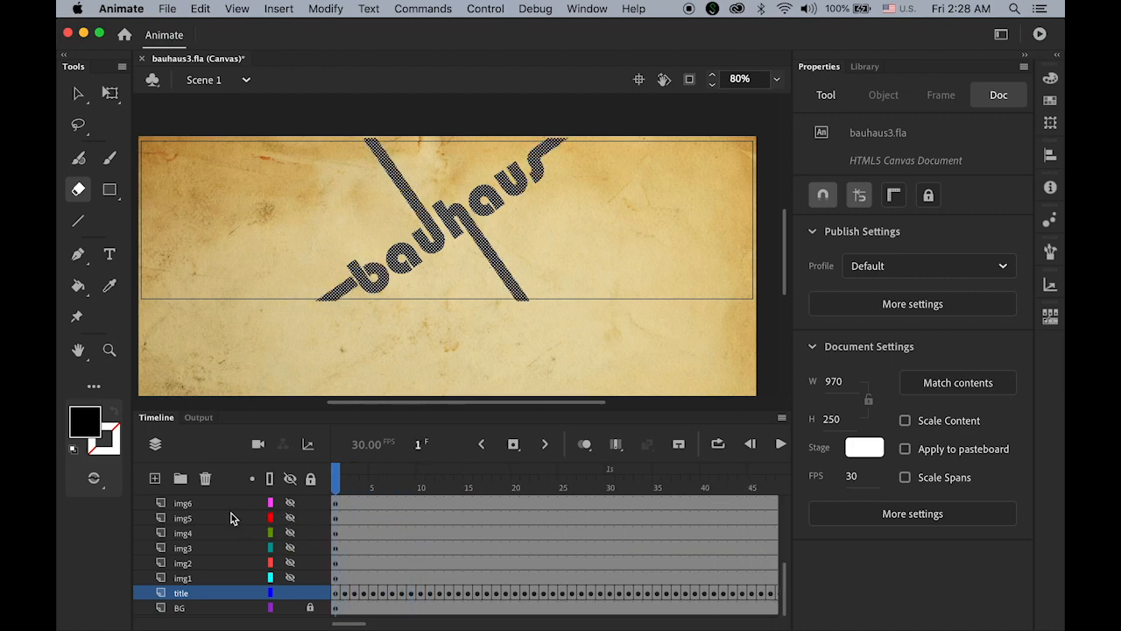
{"action": "left_click_drag", "start_coordinate": [337, 490], "coordinate": [306, 525]}
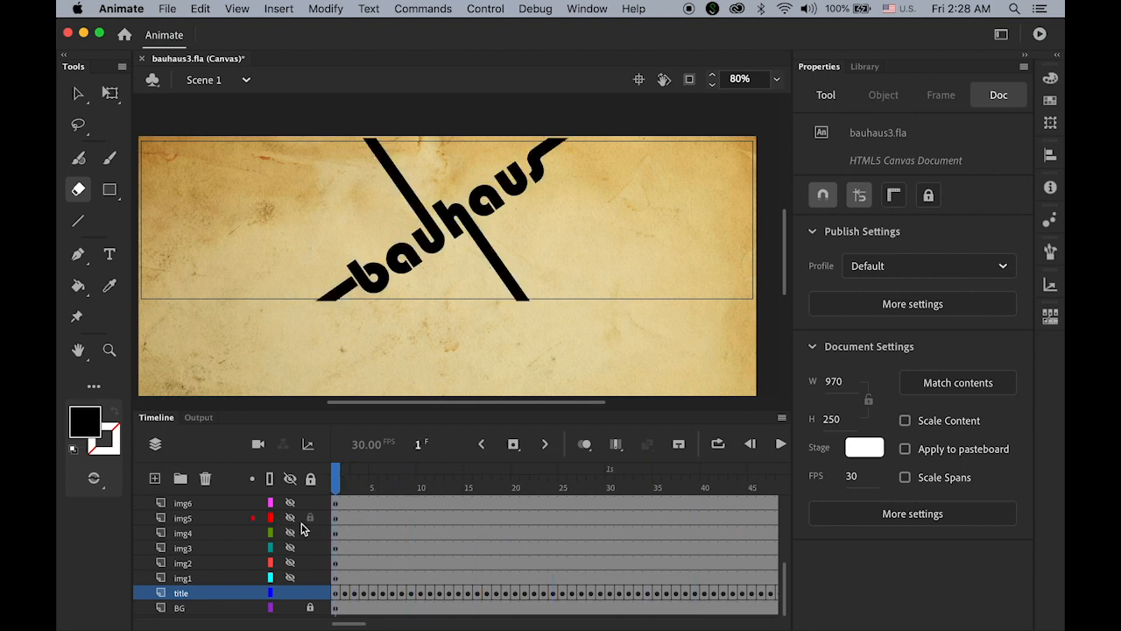
{"action": "left_click", "coordinate": [336, 597]}
{"action": "left_click_drag", "start_coordinate": [356, 624], "coordinate": [382, 623]}
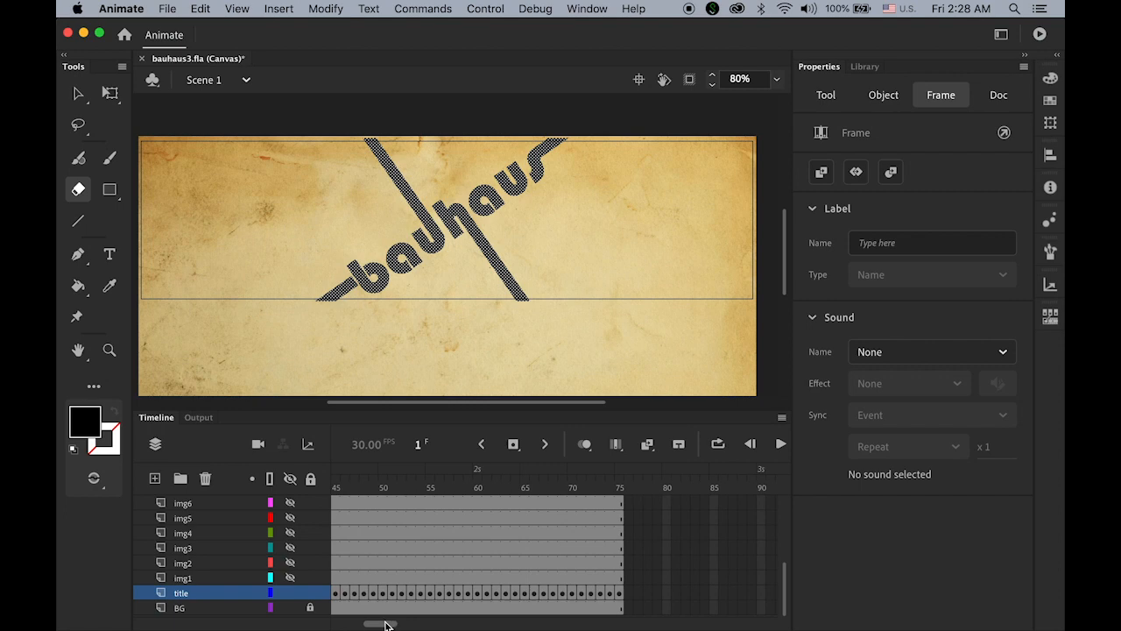
{"action": "left_click", "coordinate": [622, 594], "text": "shift"}
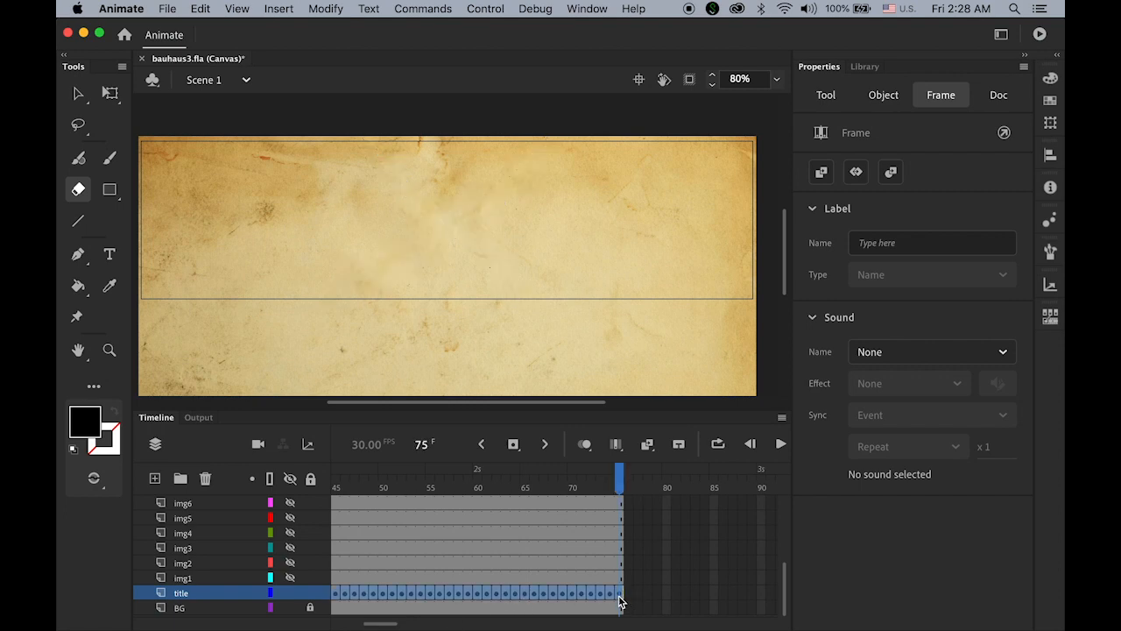
{"action": "right_click", "coordinate": [536, 597]}
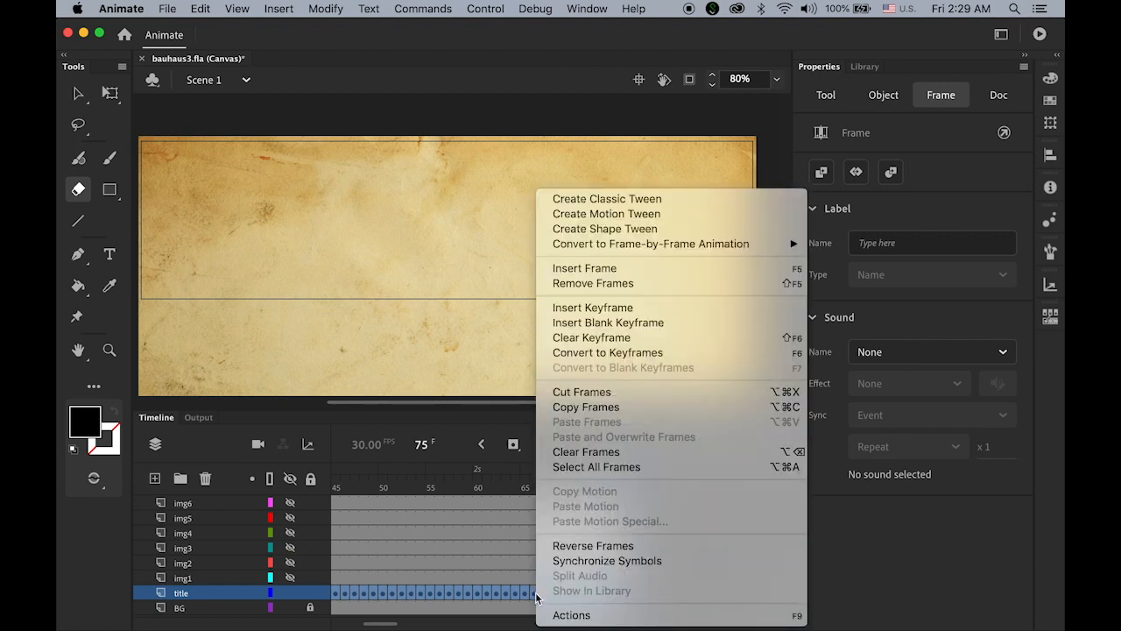
{"action": "left_click", "coordinate": [593, 546]}
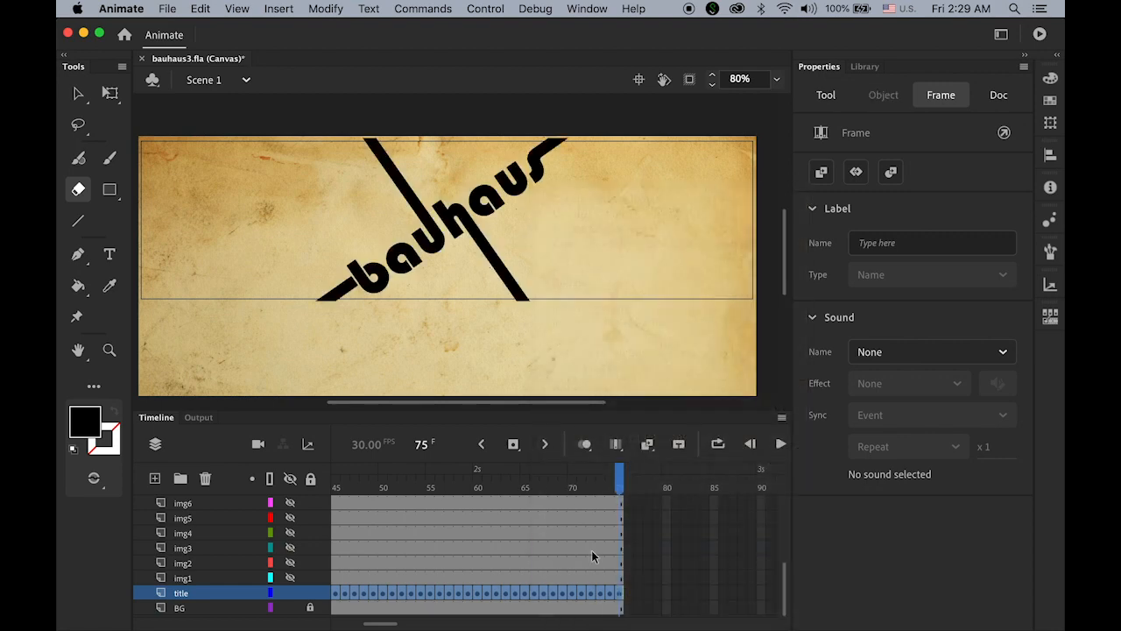
Play the reversed title animation from frame 1 and return the playhead to the start.
{"action": "left_click_drag", "start_coordinate": [620, 490], "coordinate": [245, 487]}
{"action": "left_click", "coordinate": [429, 331]}
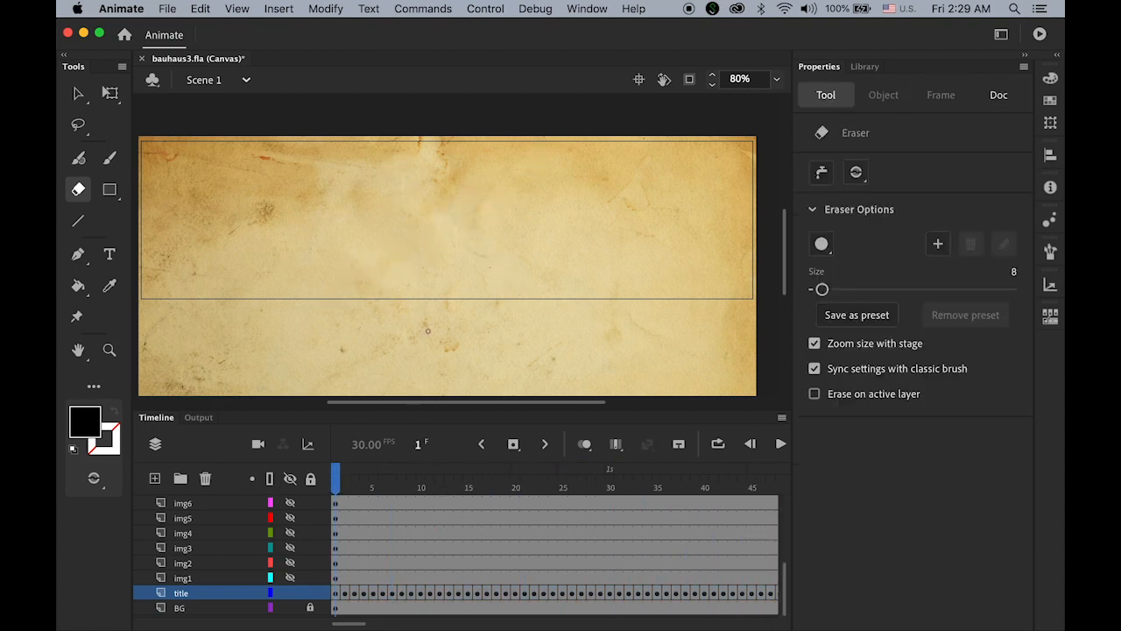
{"action": "left_click", "coordinate": [80, 95]}
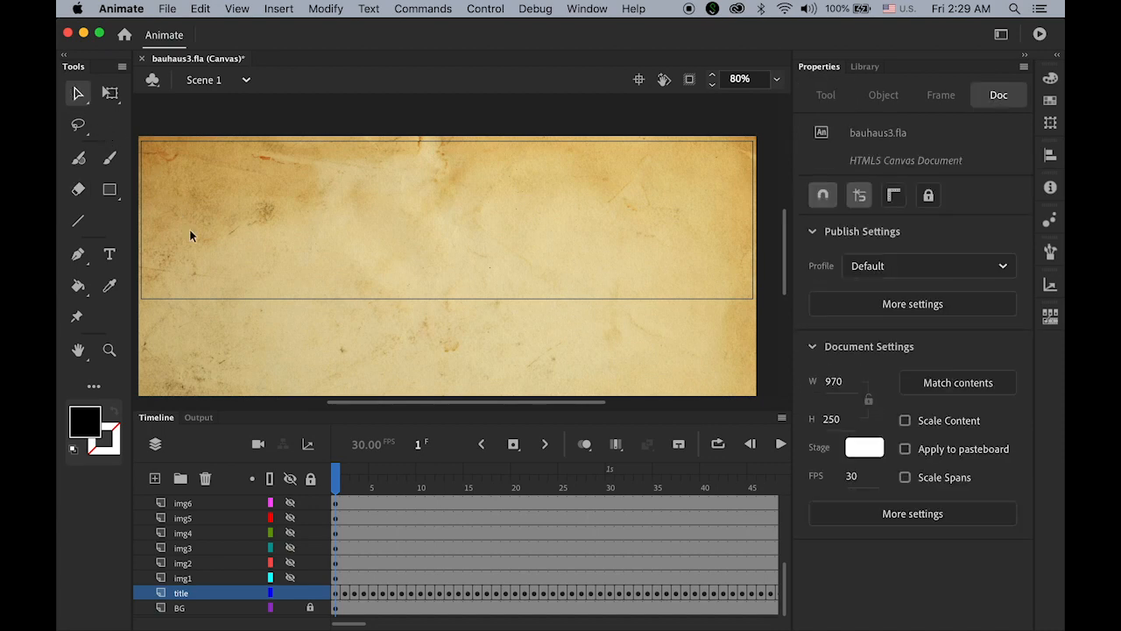
{"action": "key", "text": "Return"}
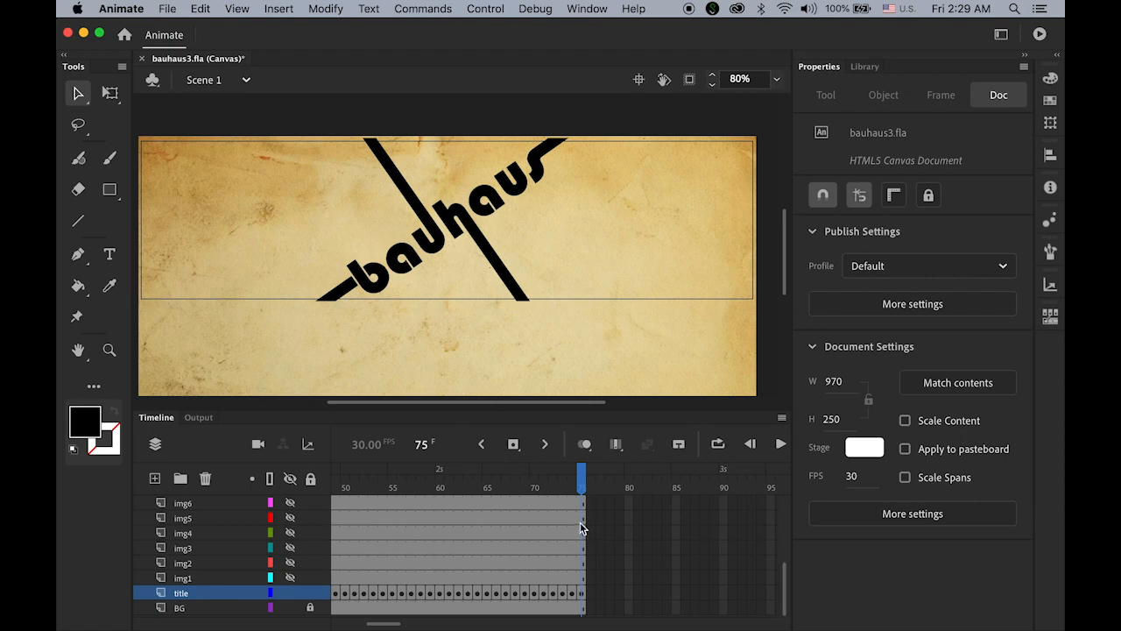
{"action": "left_click_drag", "start_coordinate": [577, 482], "coordinate": [276, 526]}
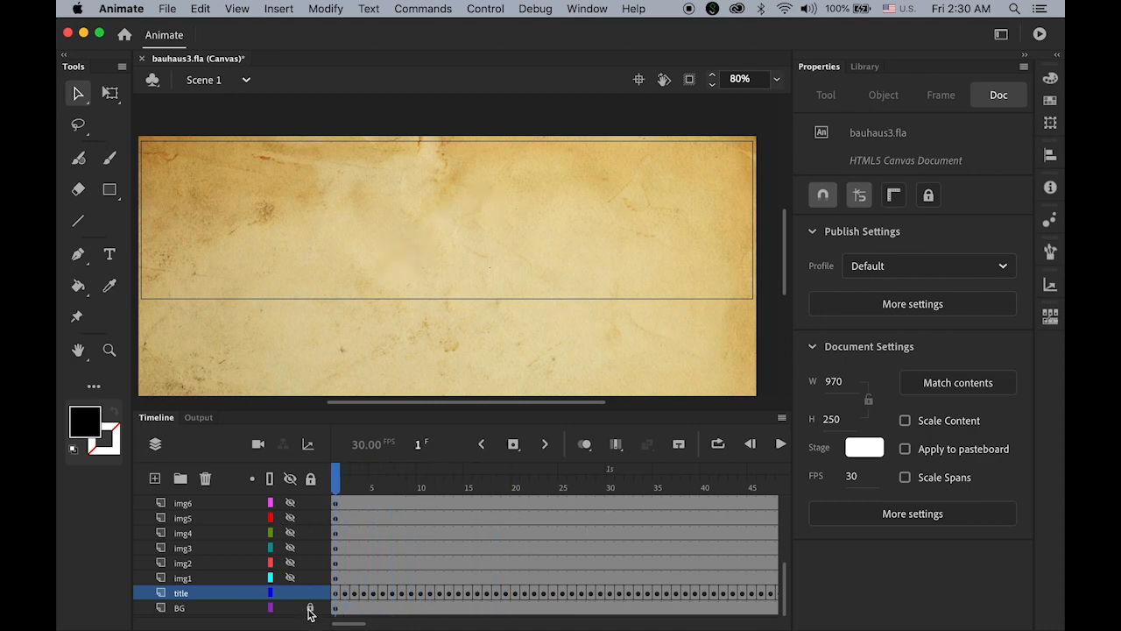
Unlock the BG layer and create a classic tween on it that ends with a keyframe at frame 75.
{"action": "left_click", "coordinate": [342, 609]}
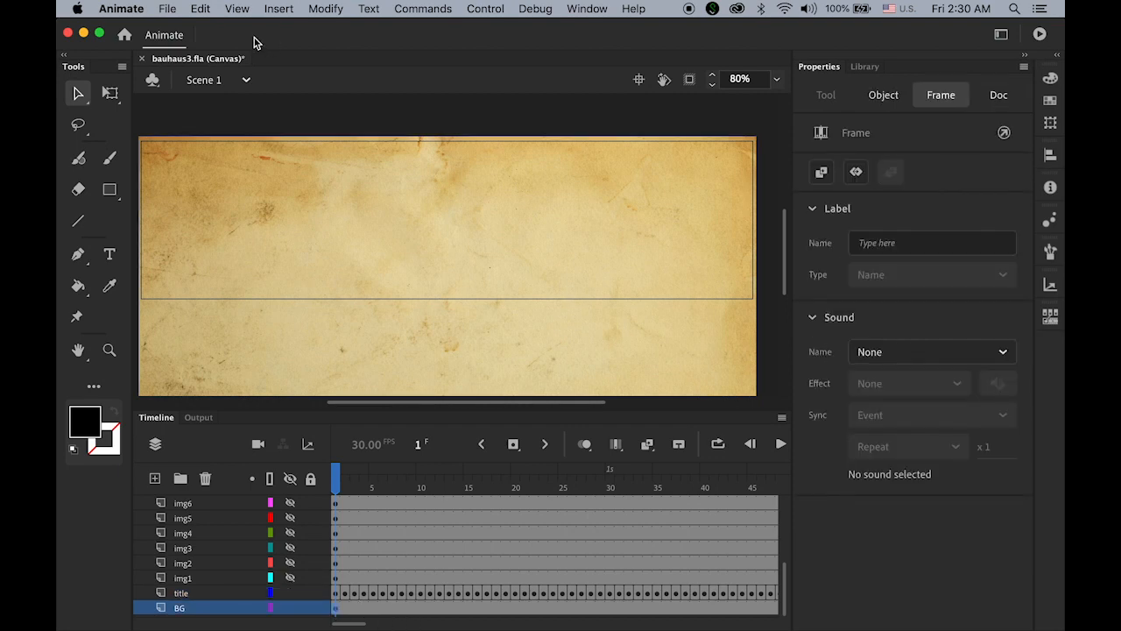
{"action": "left_click", "coordinate": [278, 8]}
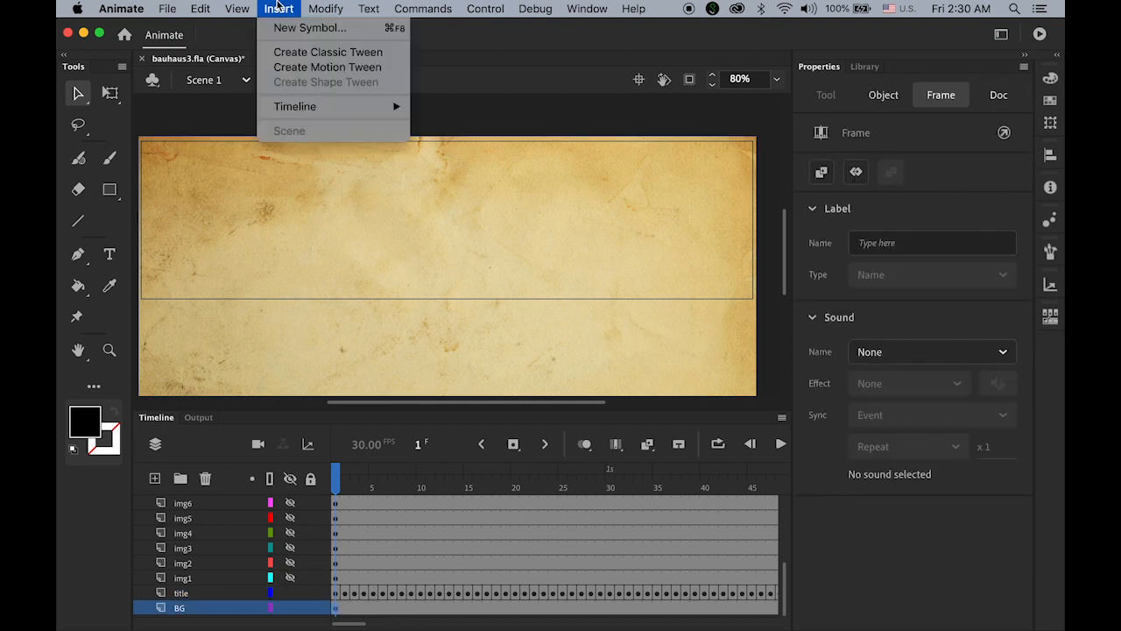
{"action": "left_click", "coordinate": [309, 54]}
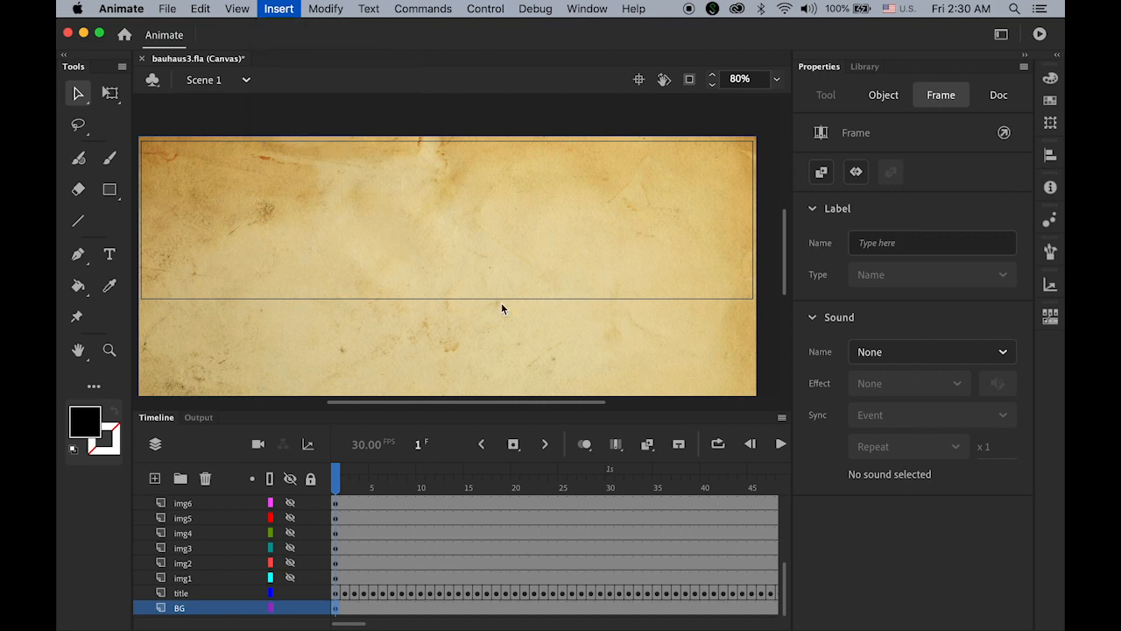
{"action": "left_click_drag", "start_coordinate": [349, 625], "coordinate": [384, 626]}
{"action": "left_click", "coordinate": [583, 608]}
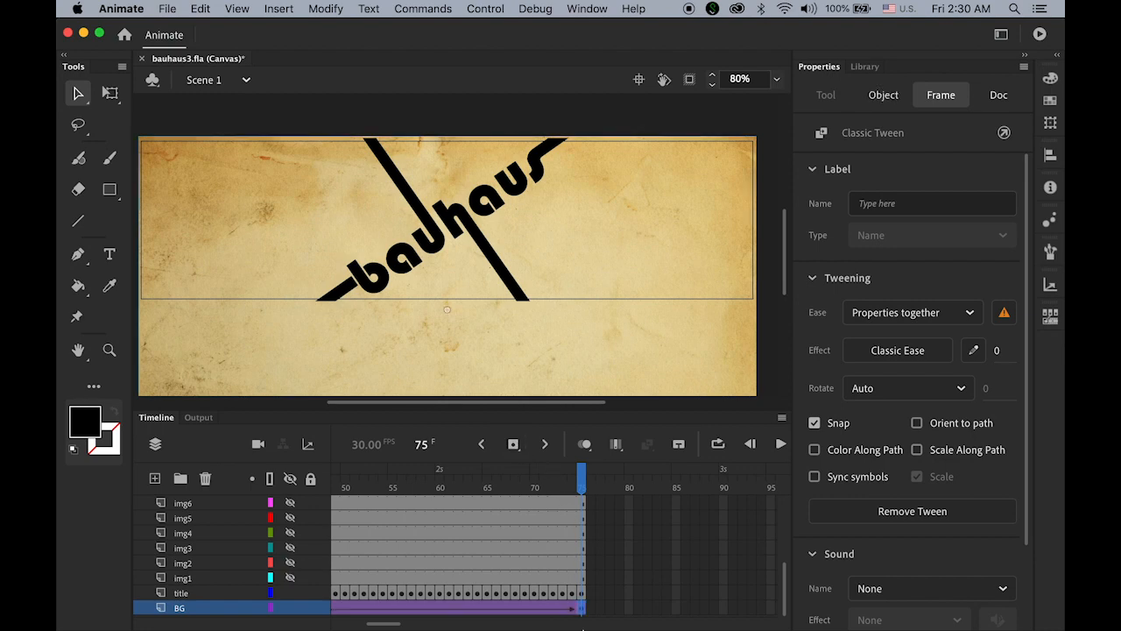
Apply an Alpha color effect of 0% to the background at frame 1 of the BG layer.
{"action": "left_click_drag", "start_coordinate": [405, 624], "coordinate": [308, 622]}
{"action": "left_click", "coordinate": [335, 611]}
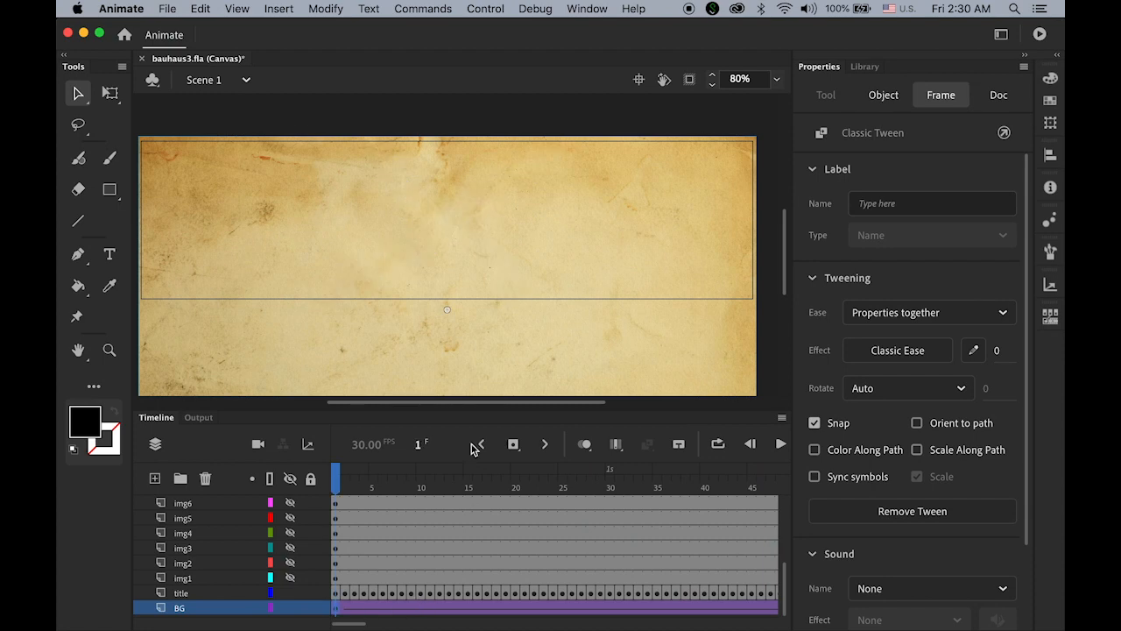
{"action": "left_click", "coordinate": [576, 348]}
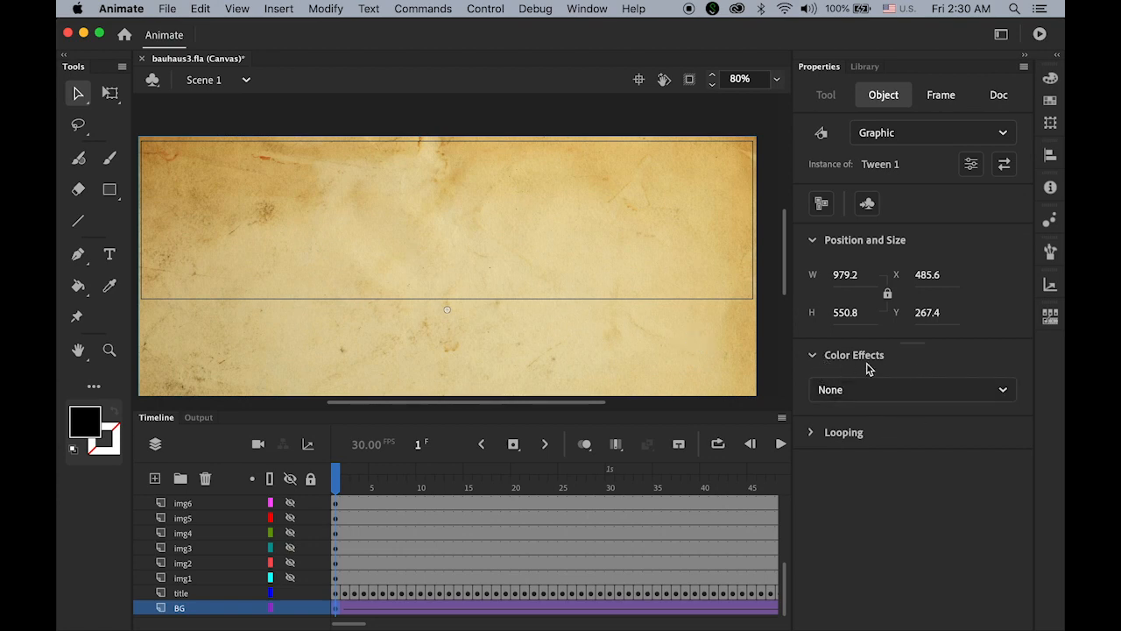
{"action": "left_click", "coordinate": [1002, 395]}
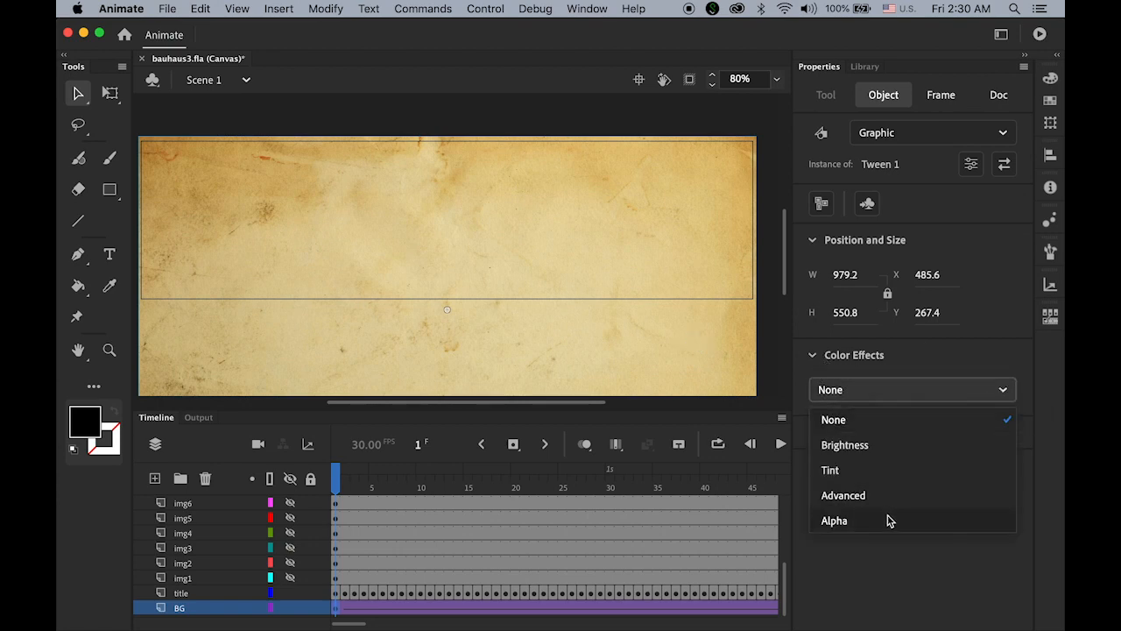
{"action": "left_click", "coordinate": [888, 518]}
{"action": "left_click_drag", "start_coordinate": [954, 434], "coordinate": [815, 434]}
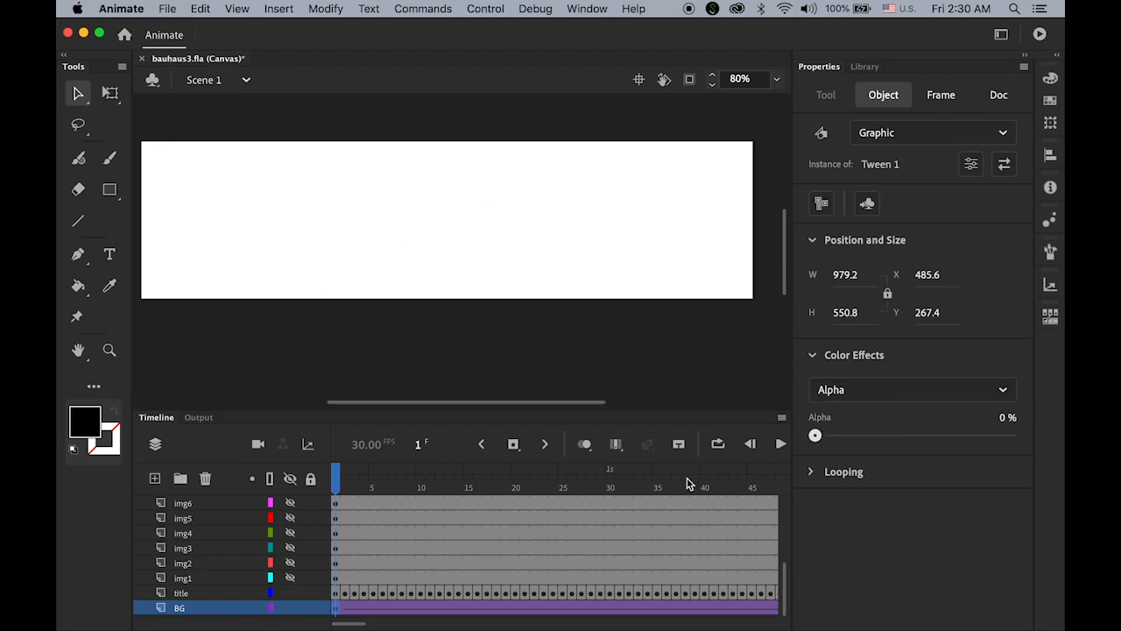
Apply an Alpha color effect of 70% to the background at frame 75 and play back the fade.
{"action": "left_click_drag", "start_coordinate": [362, 503], "coordinate": [498, 521]}
{"action": "left_click", "coordinate": [468, 609]}
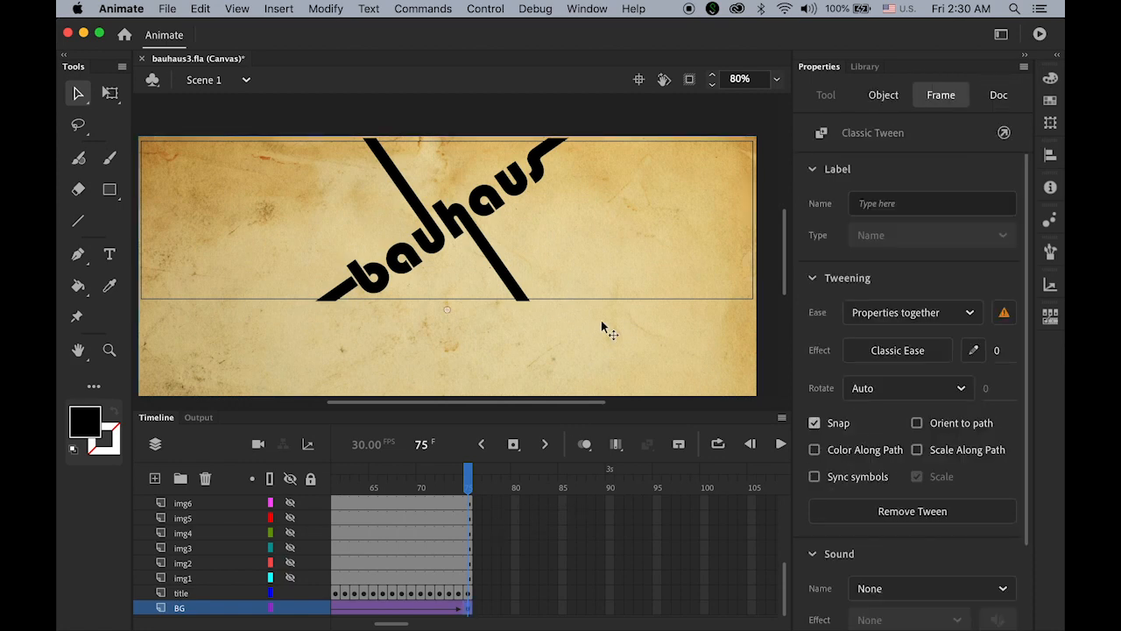
{"action": "left_click", "coordinate": [639, 351]}
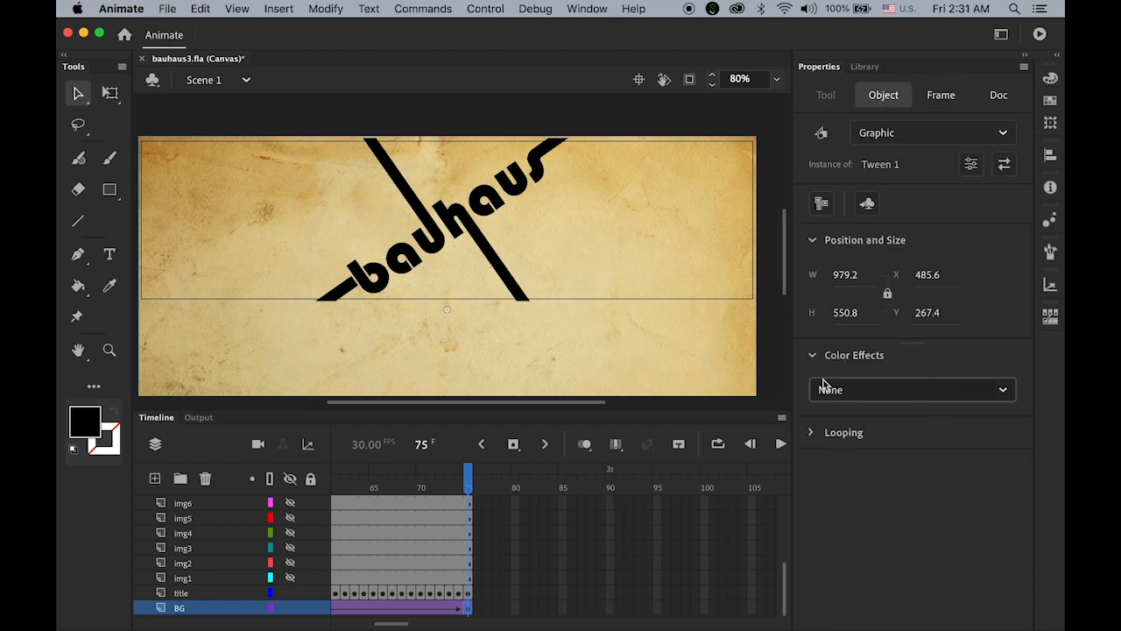
{"action": "left_click", "coordinate": [948, 396]}
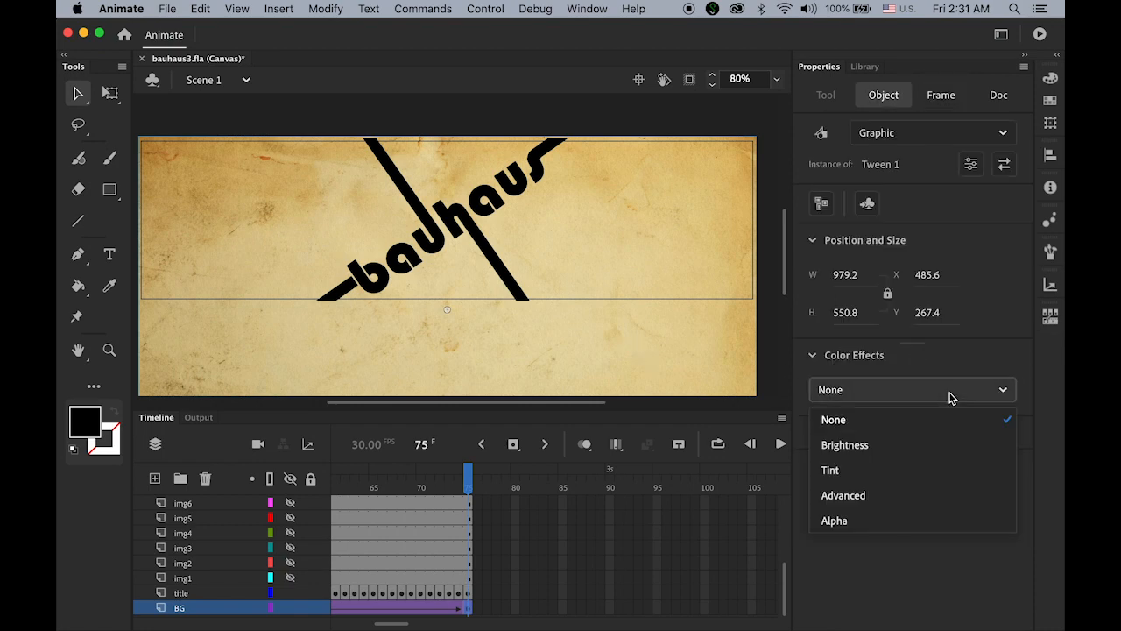
{"action": "left_click", "coordinate": [904, 522]}
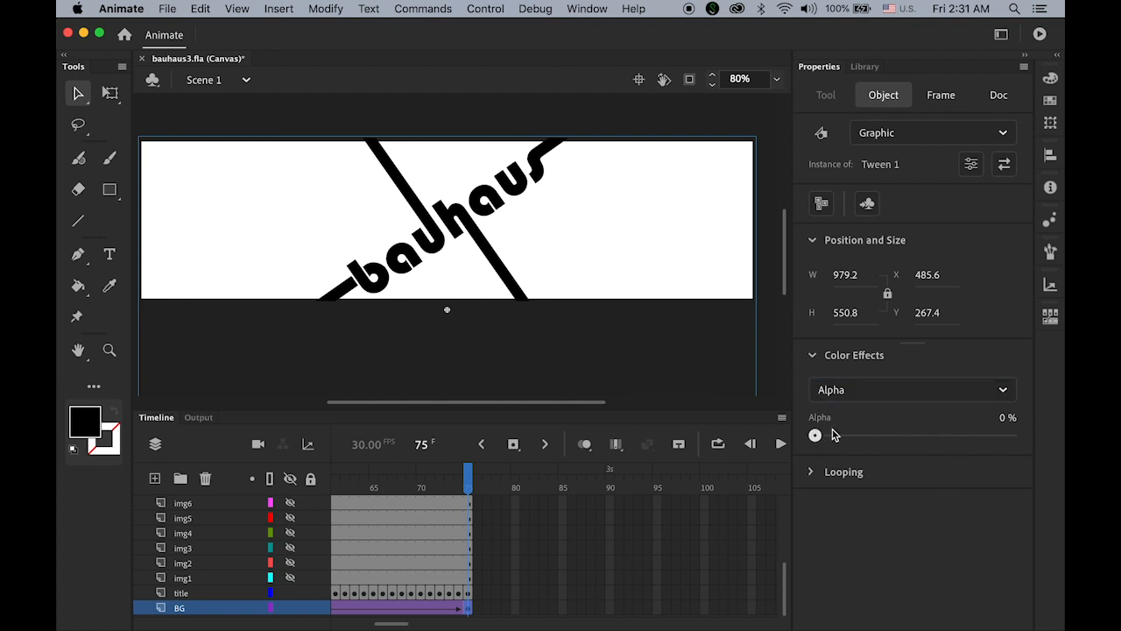
{"action": "left_click_drag", "start_coordinate": [834, 436], "coordinate": [949, 436]}
{"action": "left_click_drag", "start_coordinate": [959, 437], "coordinate": [952, 436]}
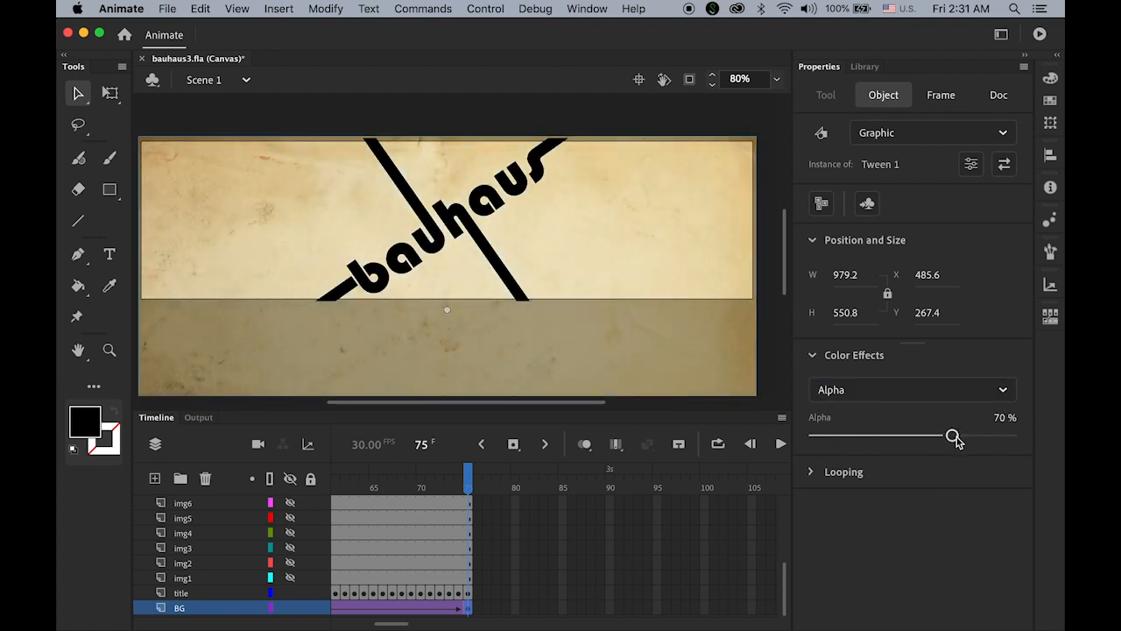
{"action": "left_click", "coordinate": [676, 109]}
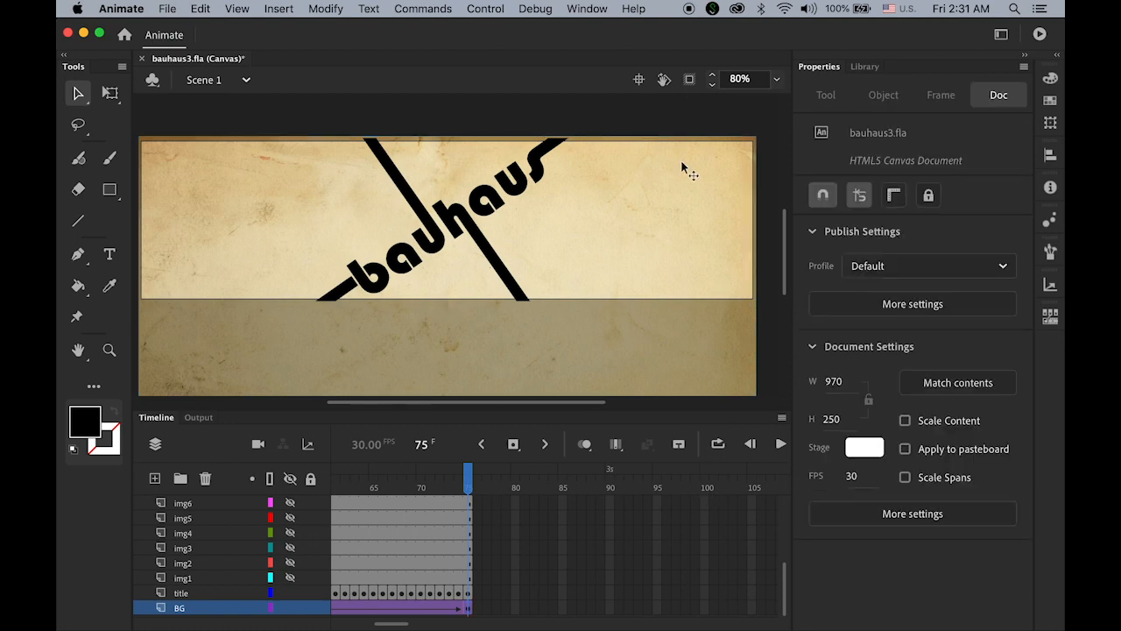
{"action": "key", "text": "Return"}
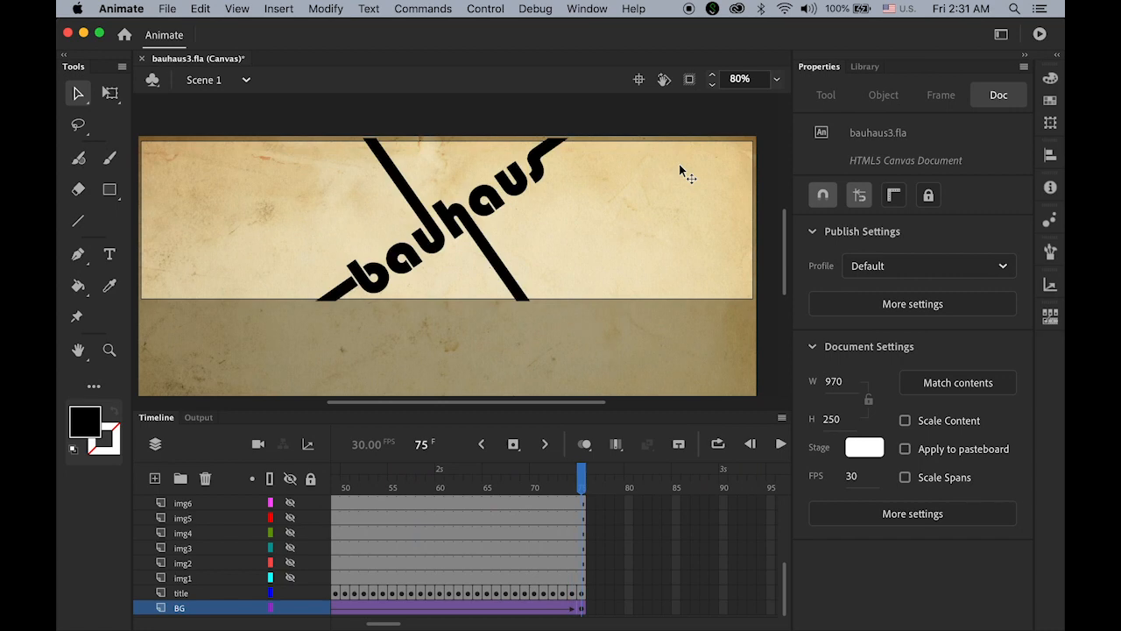
{"action": "key", "text": "Return"}
Unhide layers img1 through img6 and return the playhead to frame 1.
{"action": "left_click_drag", "start_coordinate": [784, 591], "coordinate": [781, 576]}
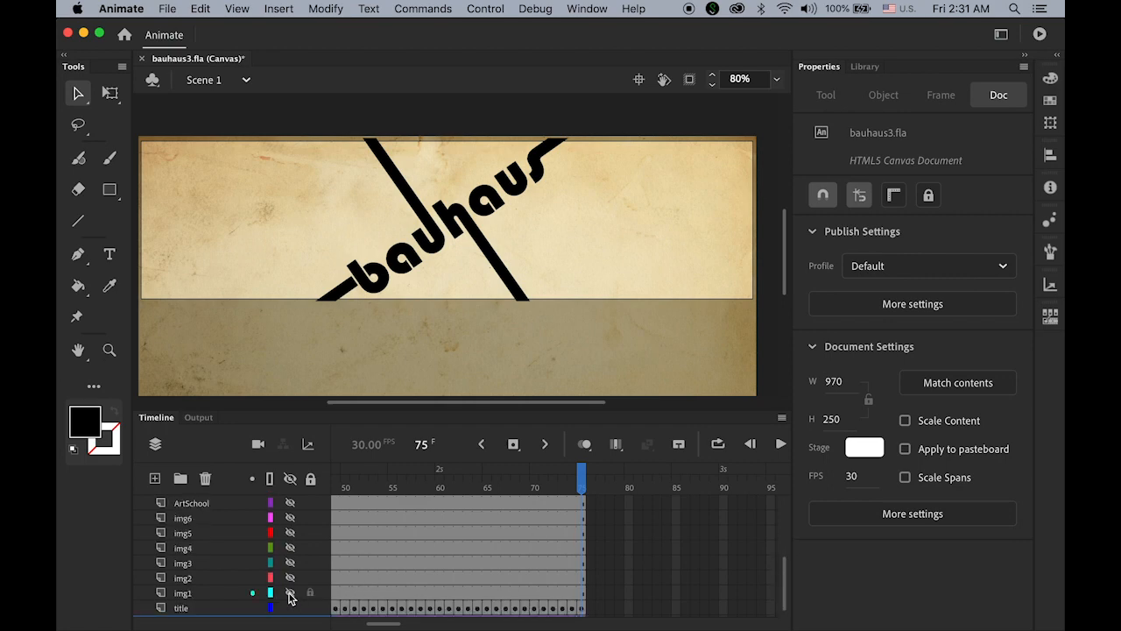
{"action": "left_click_drag", "start_coordinate": [290, 596], "coordinate": [292, 519]}
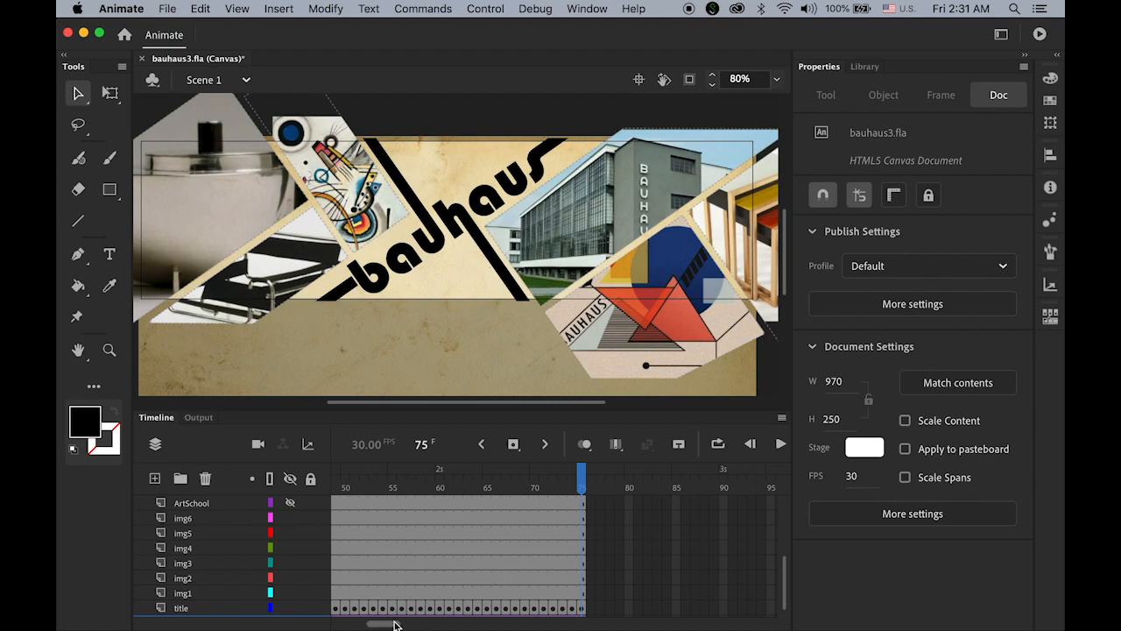
{"action": "left_click_drag", "start_coordinate": [391, 624], "coordinate": [355, 625]}
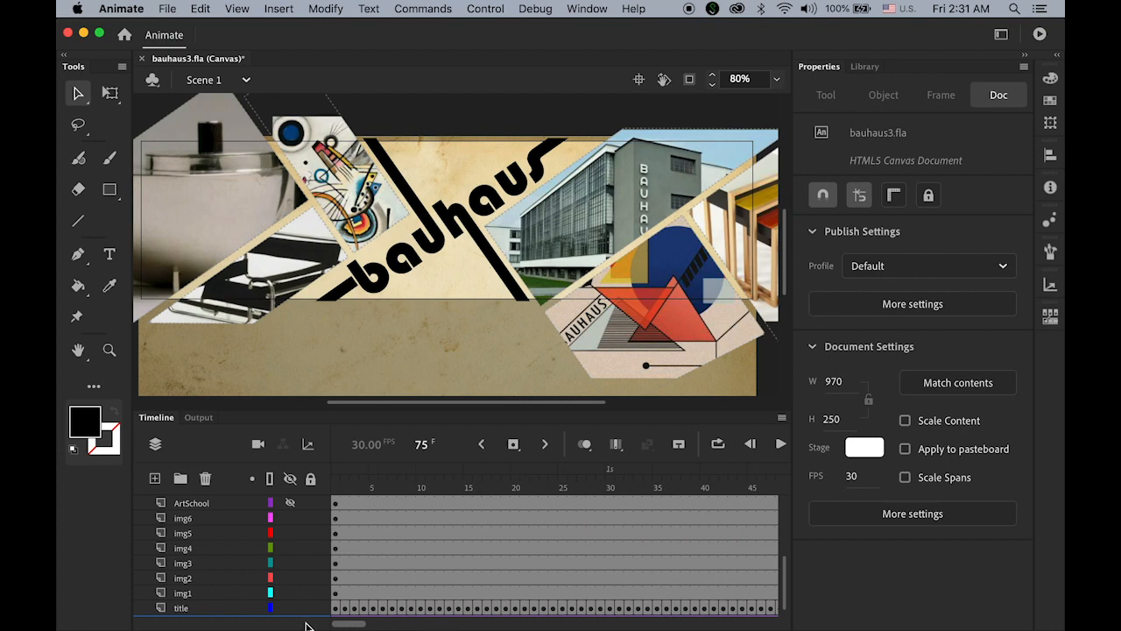
{"action": "left_click", "coordinate": [336, 495]}
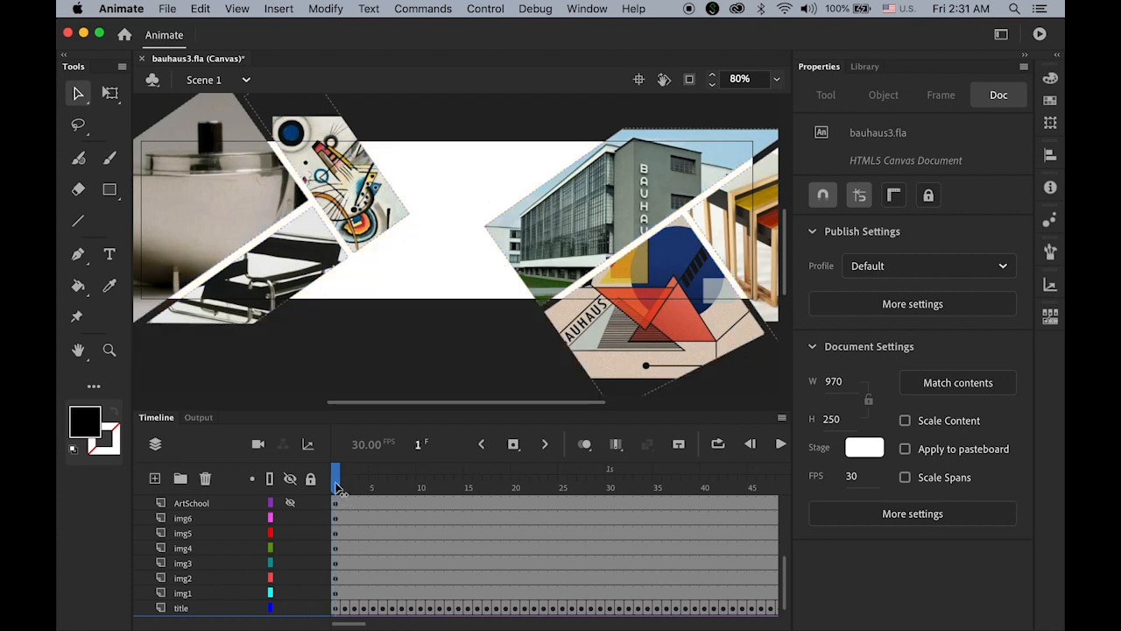
{"action": "left_click_drag", "start_coordinate": [338, 488], "coordinate": [175, 501]}
Move the frame 1 keyframes of layers img1 through img6 to frame 75 and select them there.
{"action": "left_click", "coordinate": [337, 519]}
{"action": "left_click", "coordinate": [338, 596], "text": "shift"}
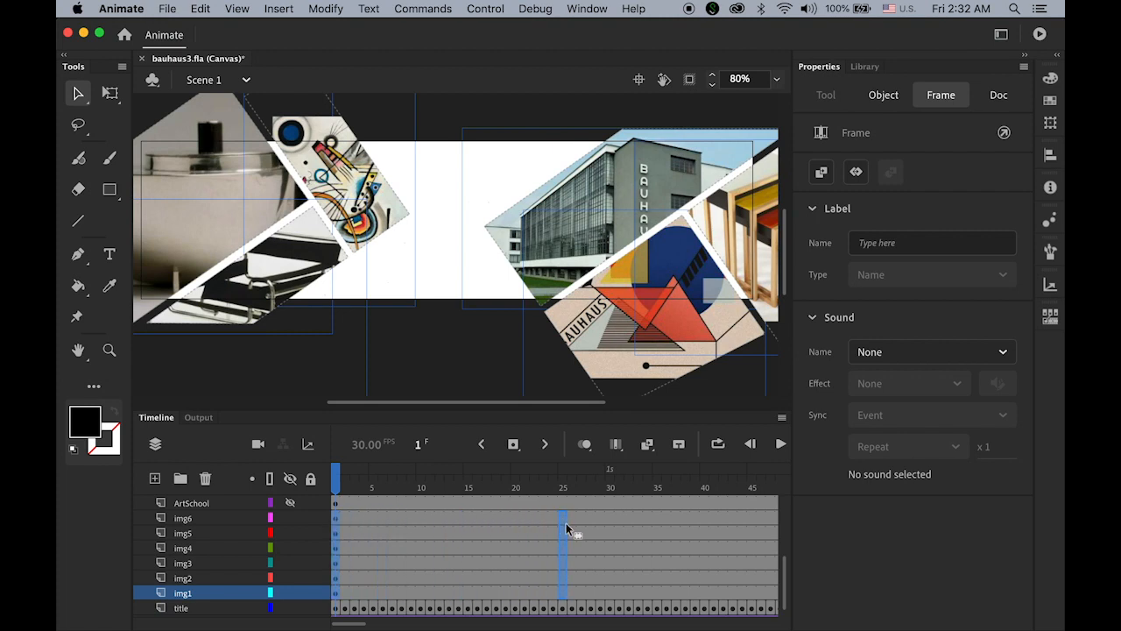
{"action": "mouse_move", "coordinate": [566, 523]}
{"action": "left_mouse_down"}
{"action": "mouse_move", "coordinate": [791, 523]}
{"action": "mouse_move", "coordinate": [565, 518]}
{"action": "left_mouse_up"}
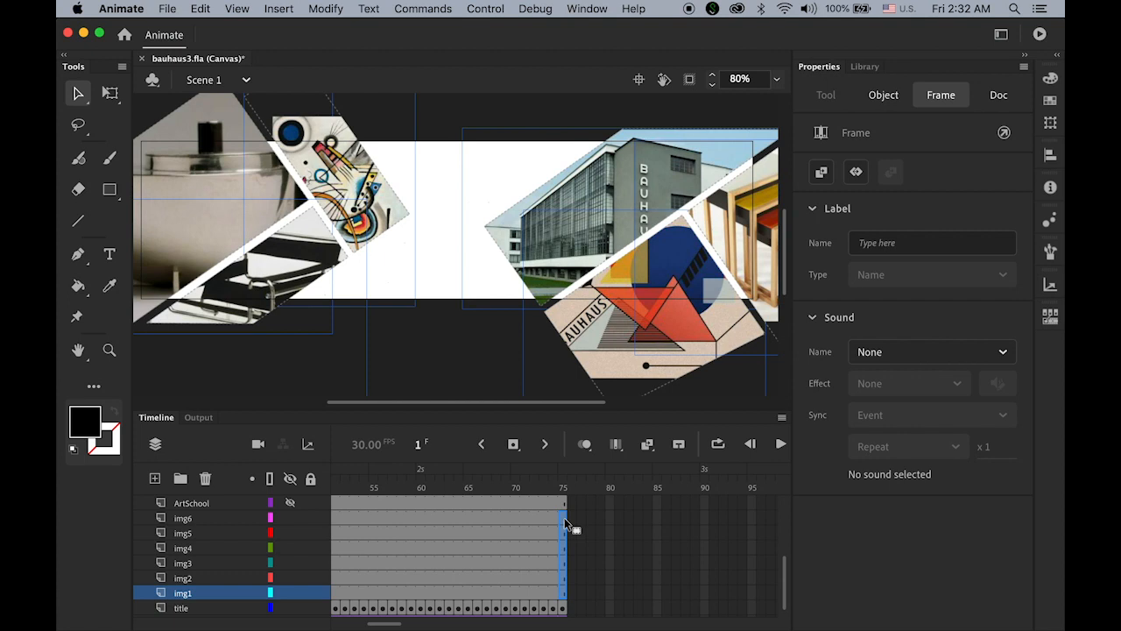
{"action": "left_click_drag", "start_coordinate": [564, 518], "coordinate": [581, 546]}
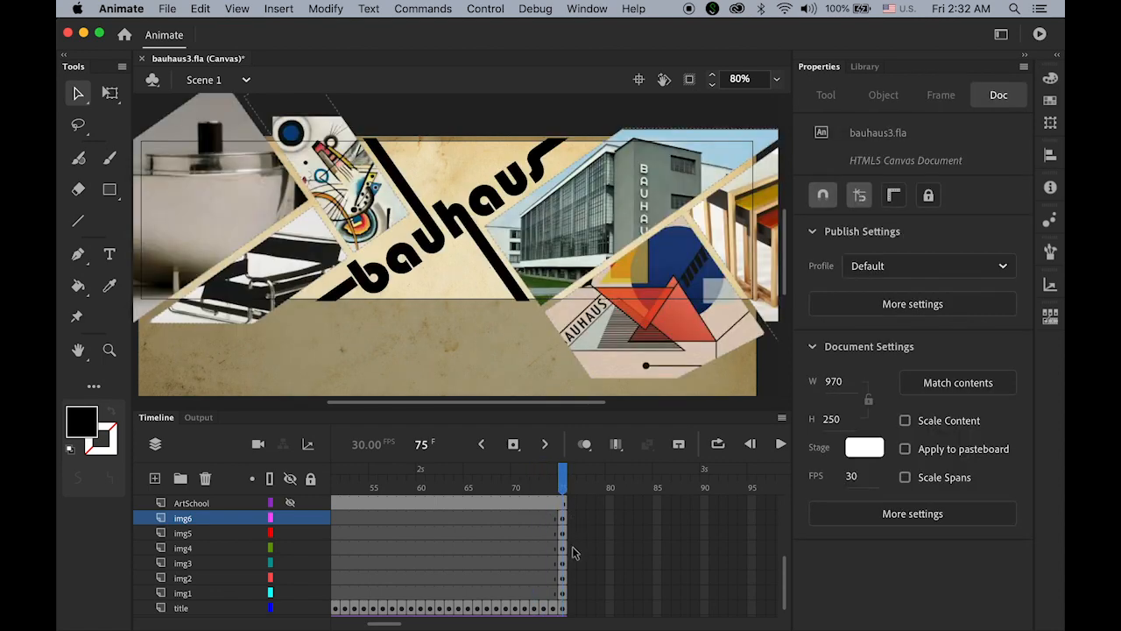
{"action": "left_click_drag", "start_coordinate": [565, 599], "coordinate": [567, 524]}
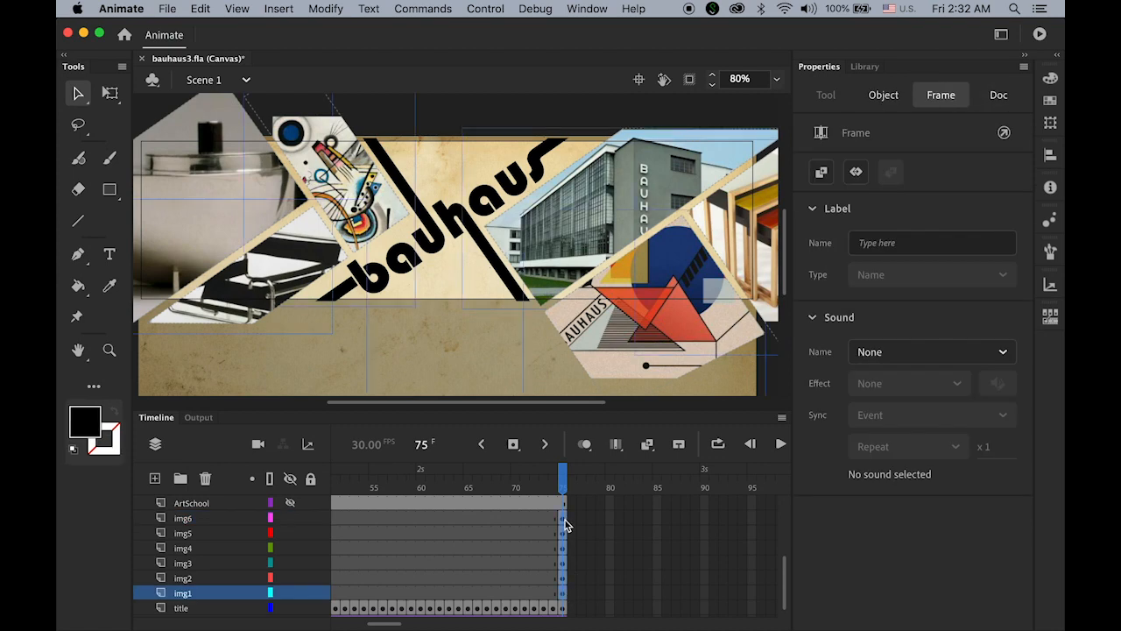
Create classic tweens on layers img1 through img6 from frame 75 and insert their end keyframes at frame 85.
{"action": "left_click", "coordinate": [279, 9]}
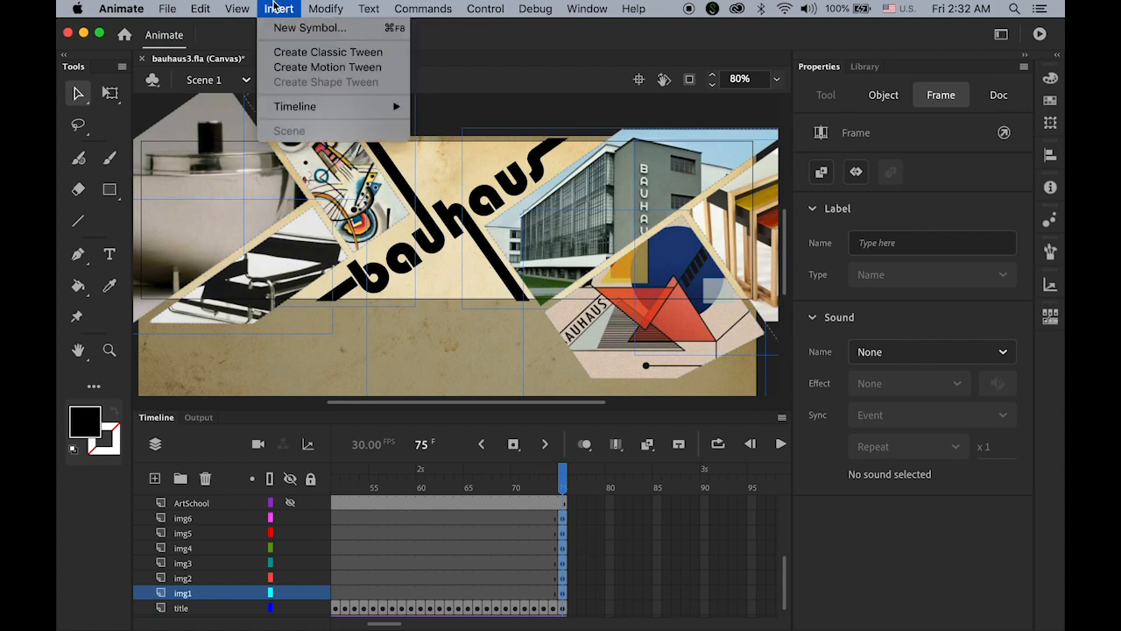
{"action": "left_click", "coordinate": [347, 54]}
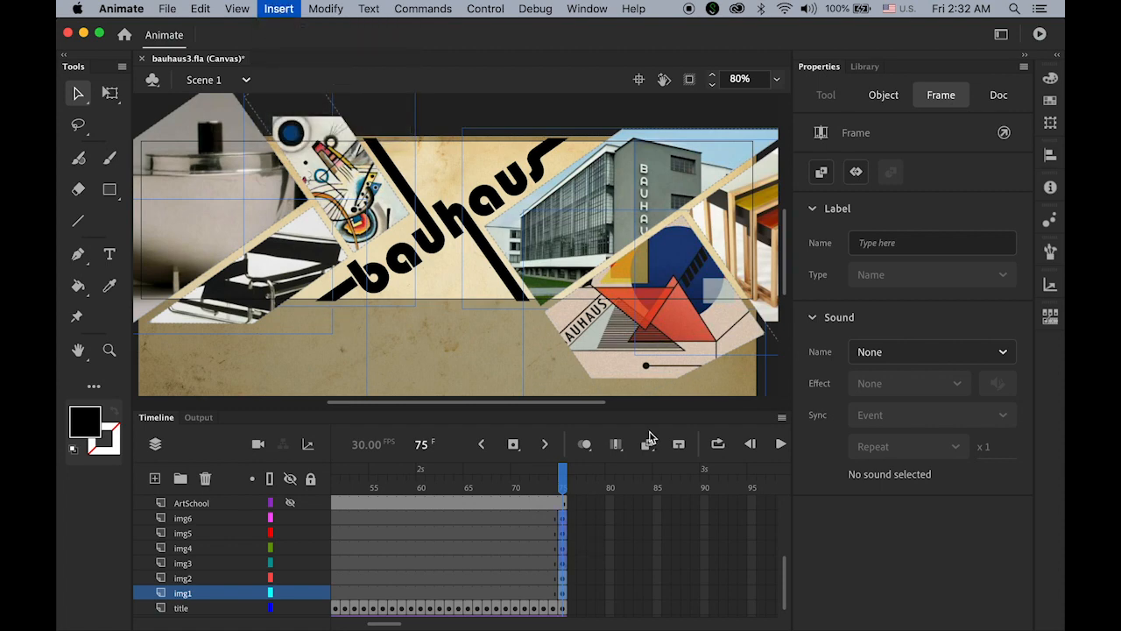
{"action": "left_click", "coordinate": [658, 520]}
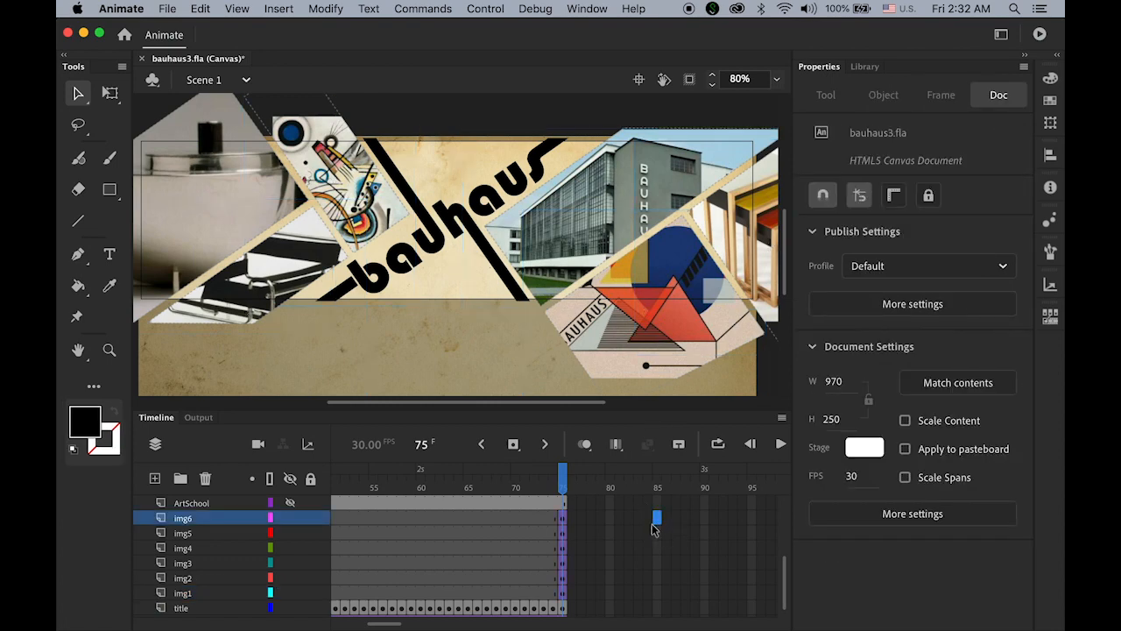
{"action": "left_click", "coordinate": [659, 596], "text": "shift"}
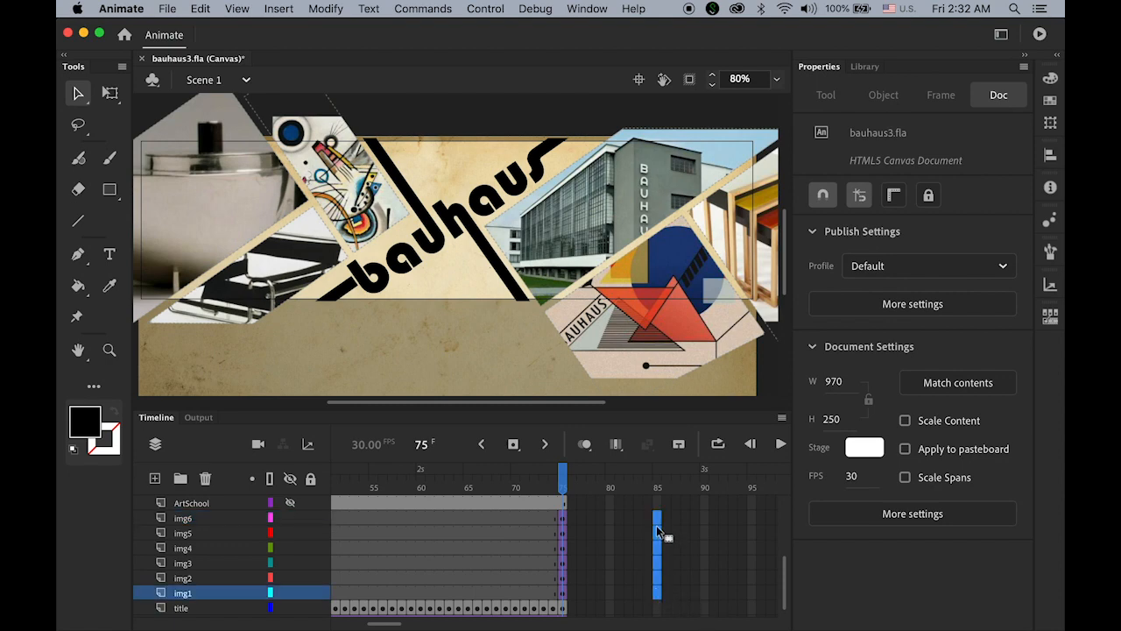
{"action": "left_click", "coordinate": [513, 447]}
{"action": "left_click_drag", "start_coordinate": [661, 483], "coordinate": [570, 539]}
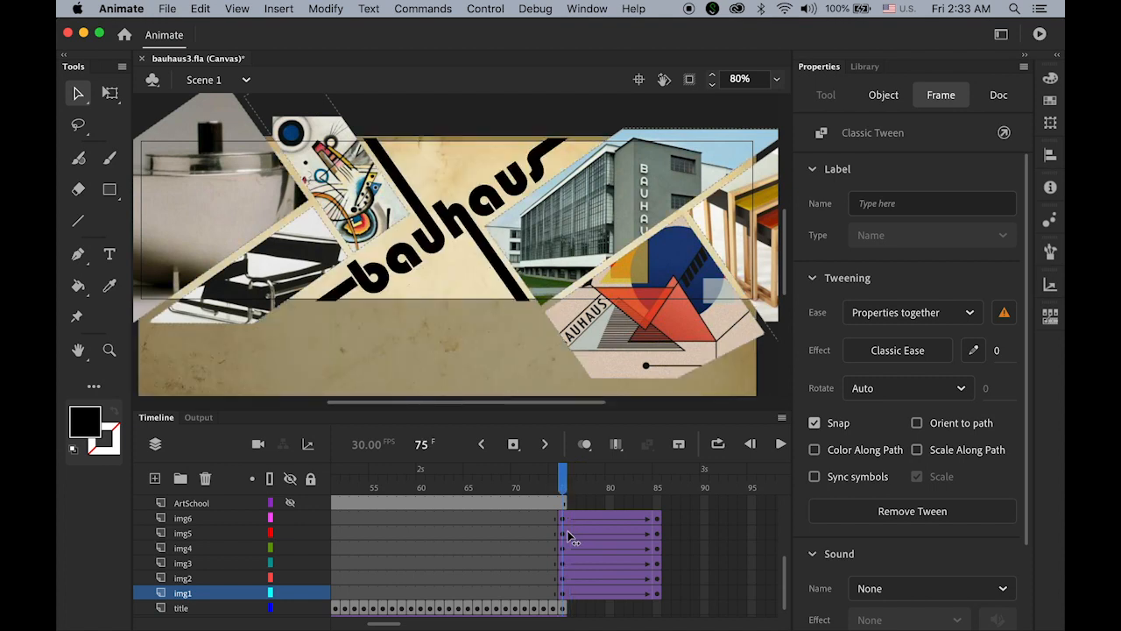
Insert keyframes at frame 85 on the title and BG layers and return the playhead to frame 75.
{"action": "left_click_drag", "start_coordinate": [570, 536], "coordinate": [583, 536]}
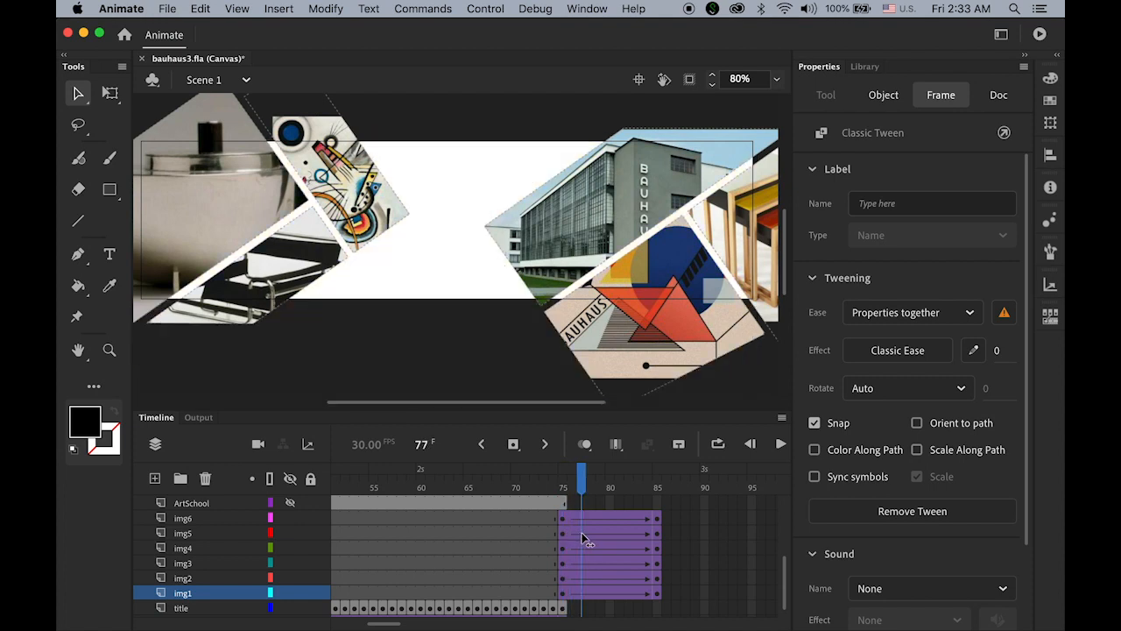
{"action": "left_click_drag", "start_coordinate": [785, 576], "coordinate": [782, 609]}
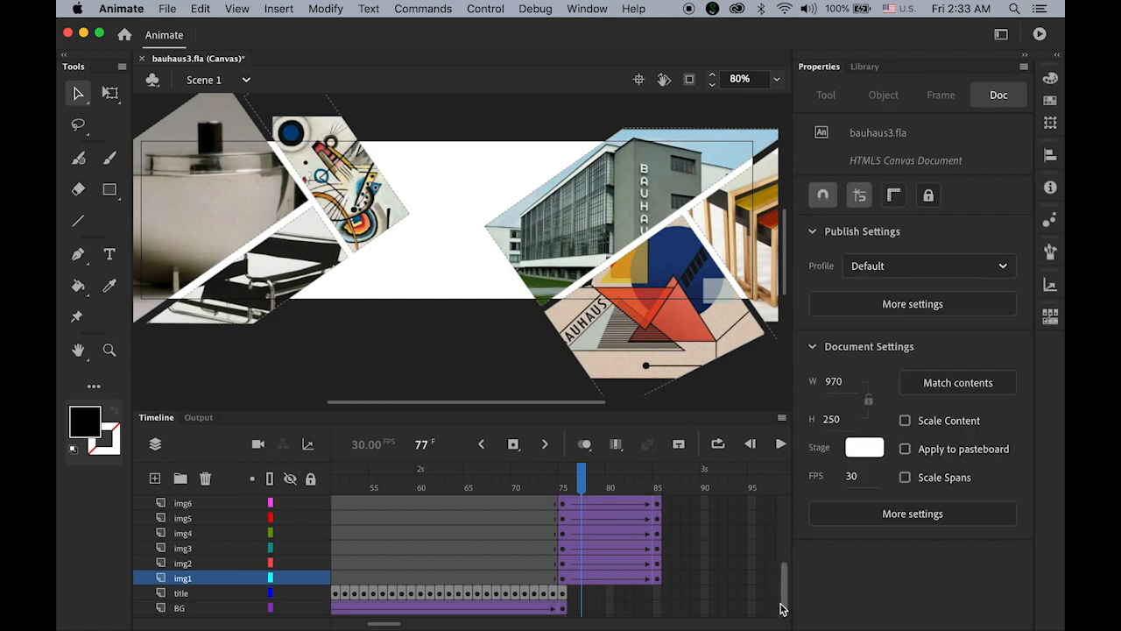
{"action": "left_click", "coordinate": [656, 593]}
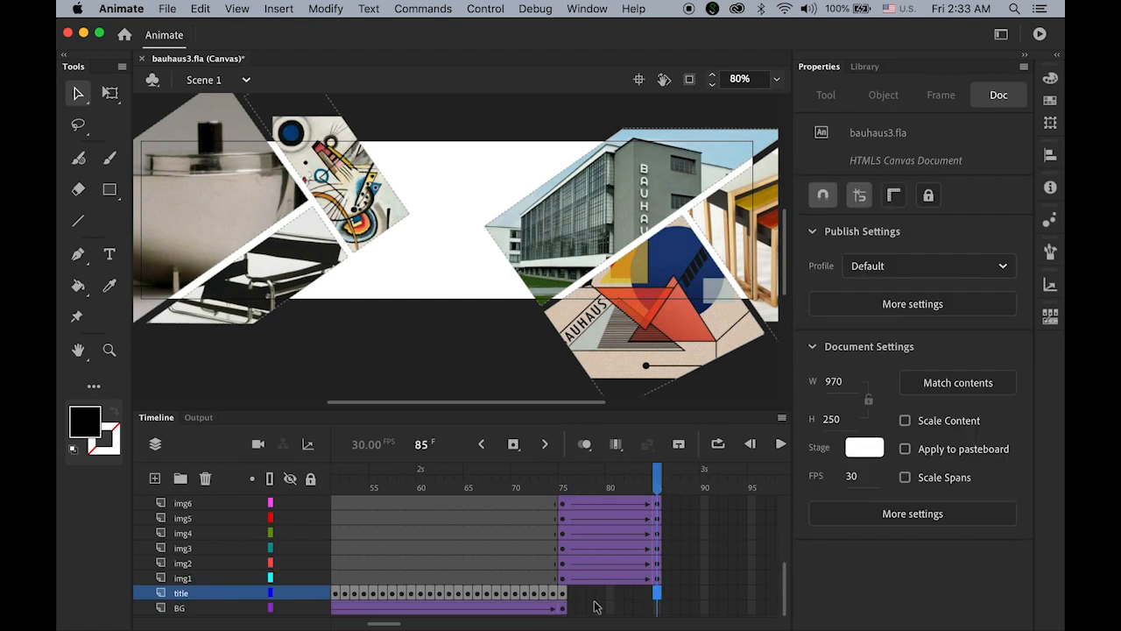
{"action": "left_click", "coordinate": [658, 608]}
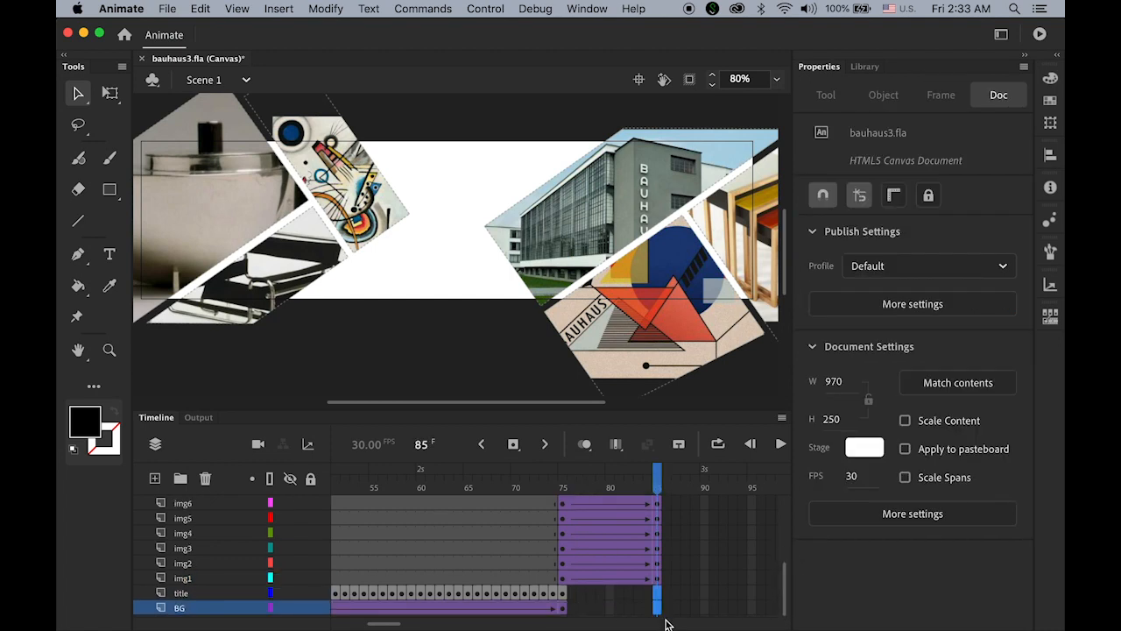
{"action": "left_click", "coordinate": [514, 445]}
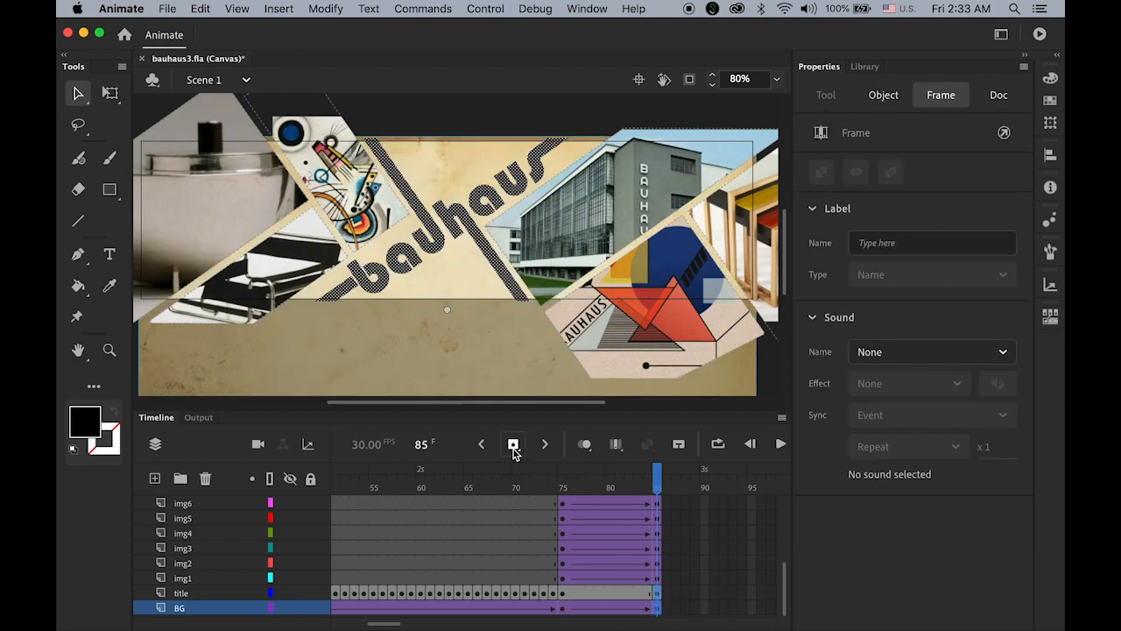
{"action": "left_click", "coordinate": [617, 487]}
{"action": "left_click_drag", "start_coordinate": [611, 488], "coordinate": [563, 503]}
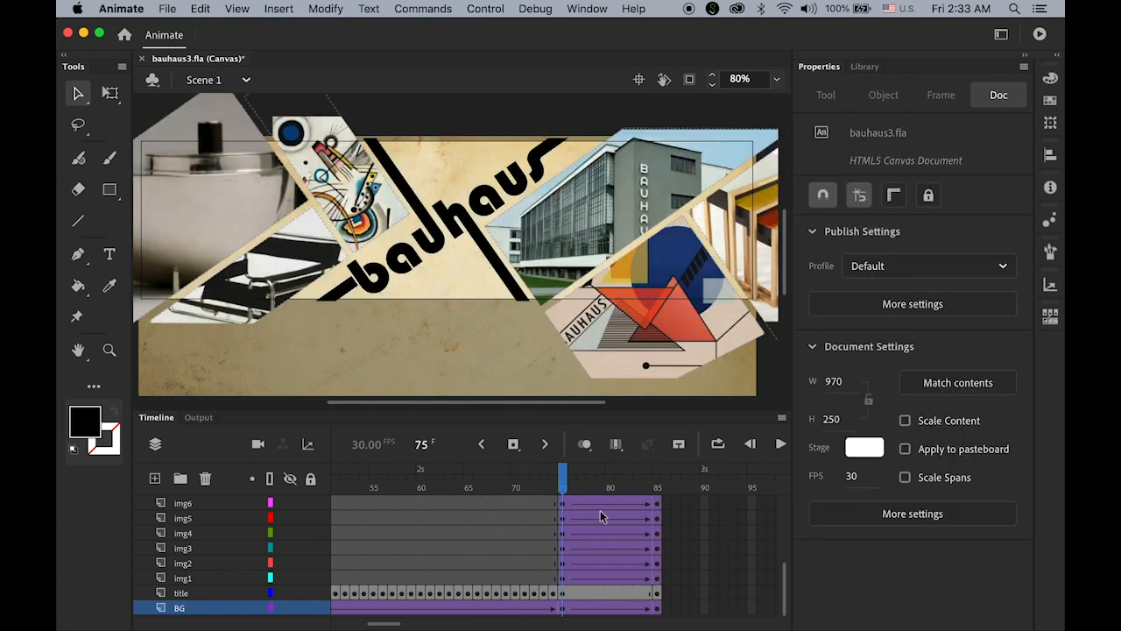
Apply an Alpha color effect of 70% to the images on layers img1 through img6 at frame 75.
{"action": "left_click", "coordinate": [560, 578]}
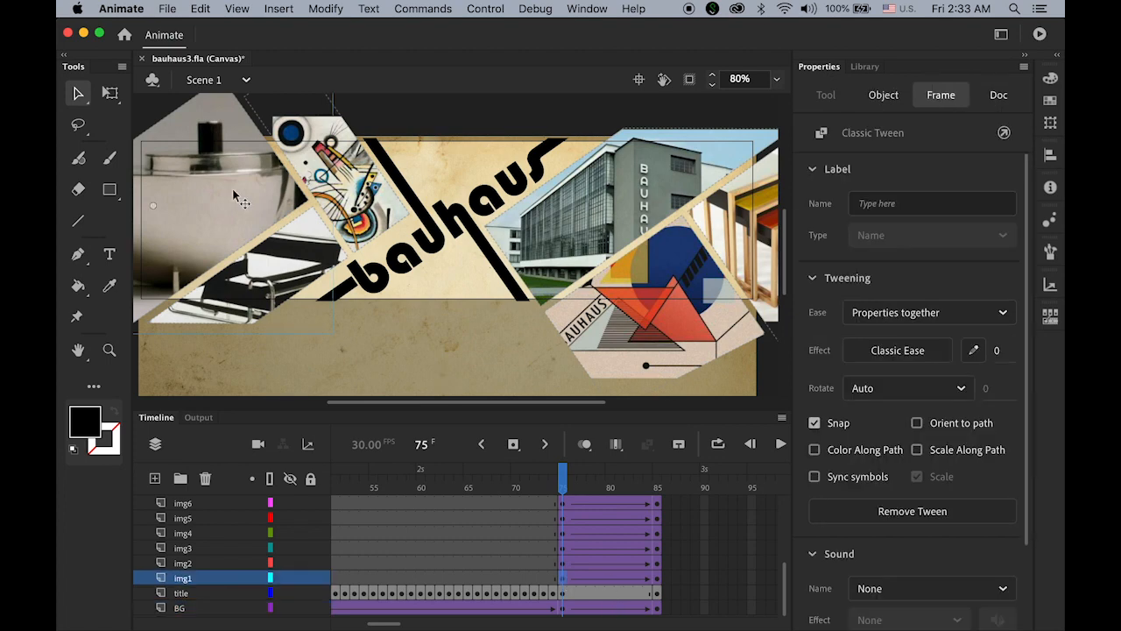
{"action": "left_click_drag", "start_coordinate": [247, 202], "coordinate": [347, 218]}
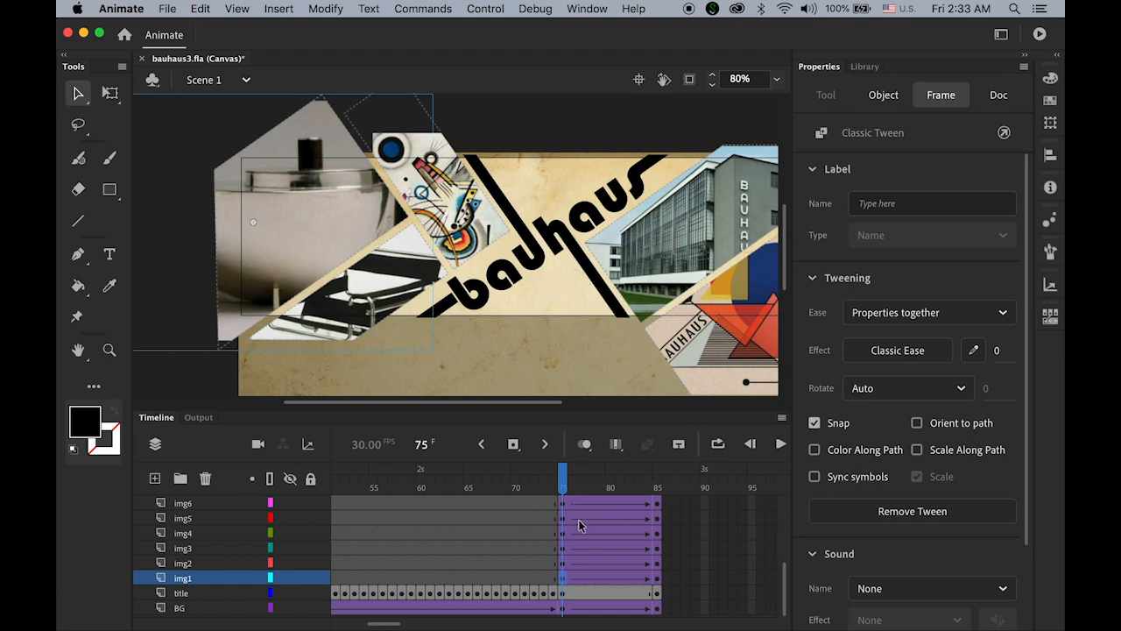
{"action": "left_click", "coordinate": [564, 506], "text": "shift"}
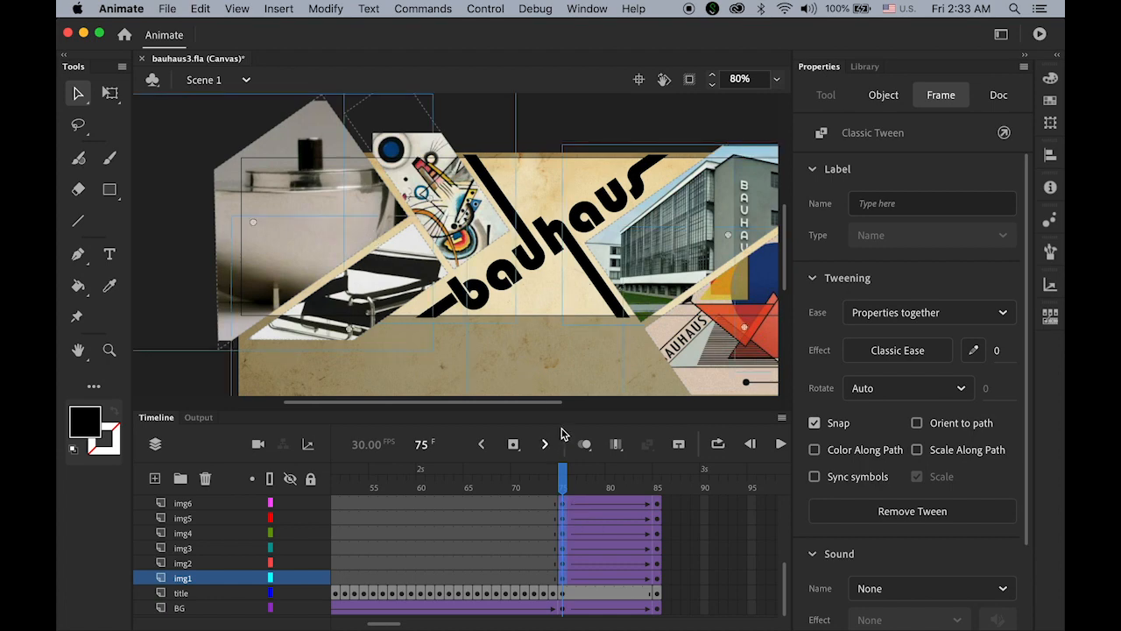
{"action": "left_click", "coordinate": [465, 229]}
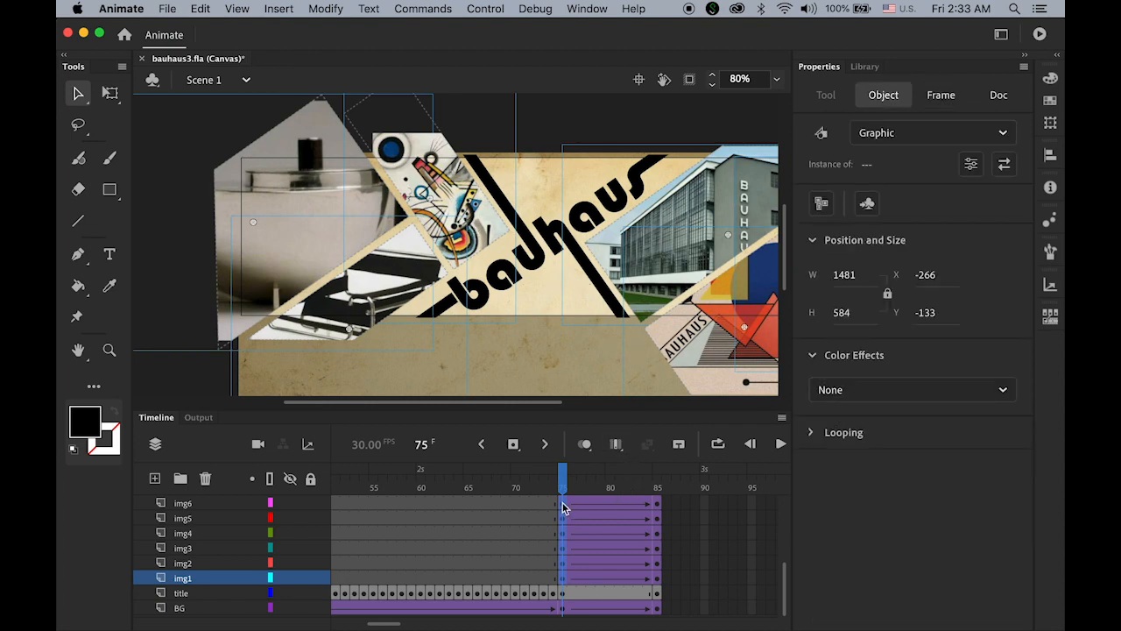
{"action": "left_click", "coordinate": [906, 393]}
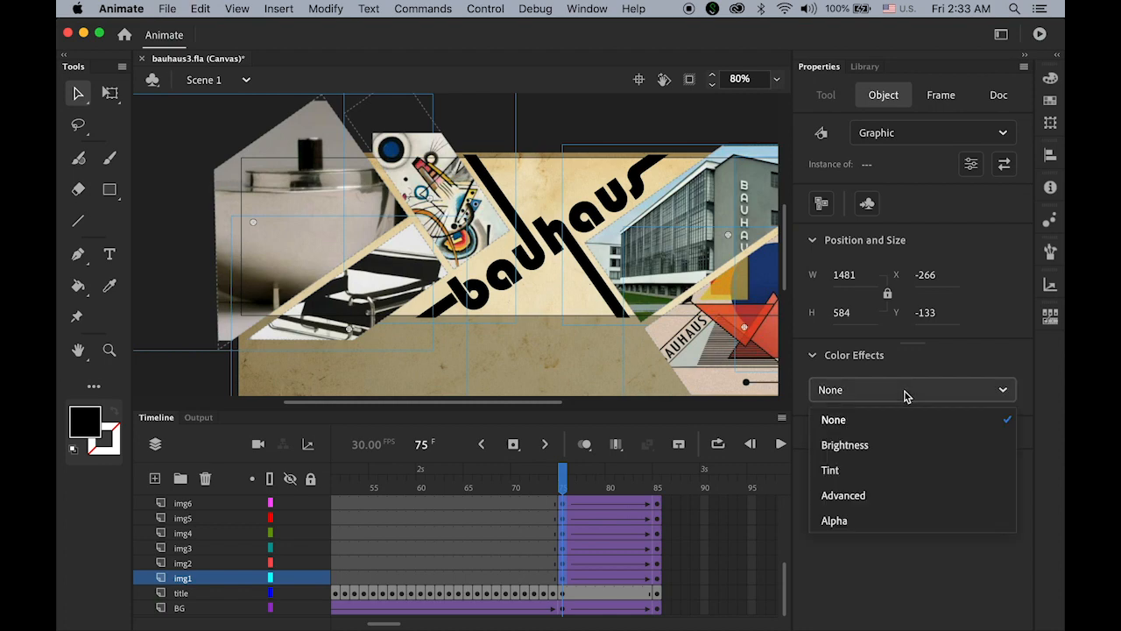
{"action": "left_click", "coordinate": [883, 522]}
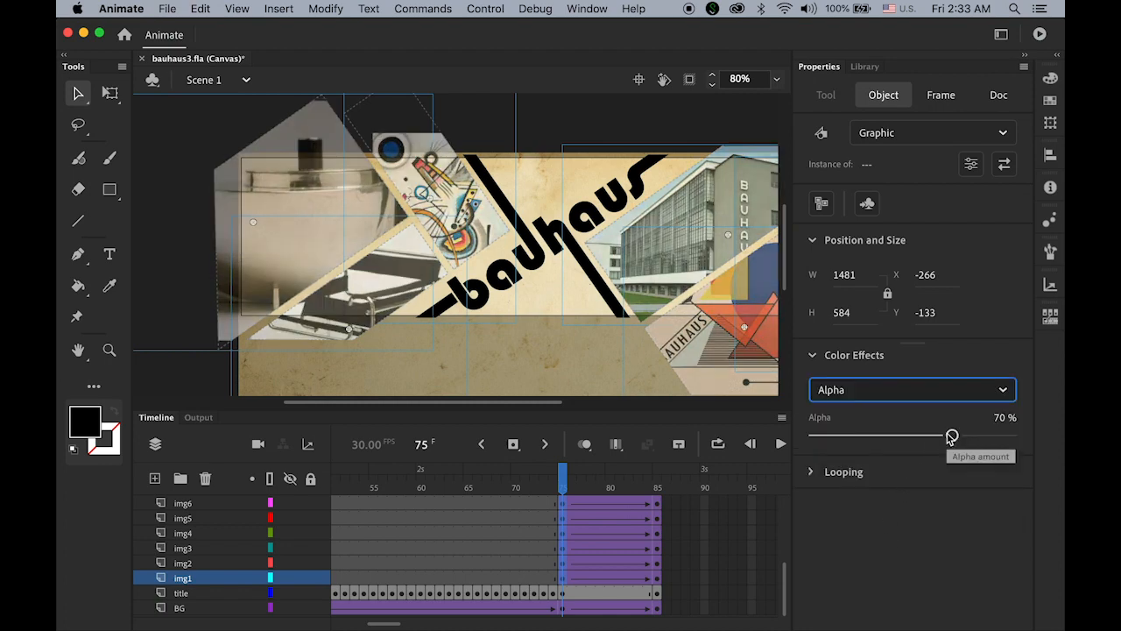
Apply an Alpha color effect of 70% to the images on layers img1 through img6 at frame 85.
{"action": "left_click", "coordinate": [568, 484]}
{"action": "left_click_drag", "start_coordinate": [591, 488], "coordinate": [658, 580]}
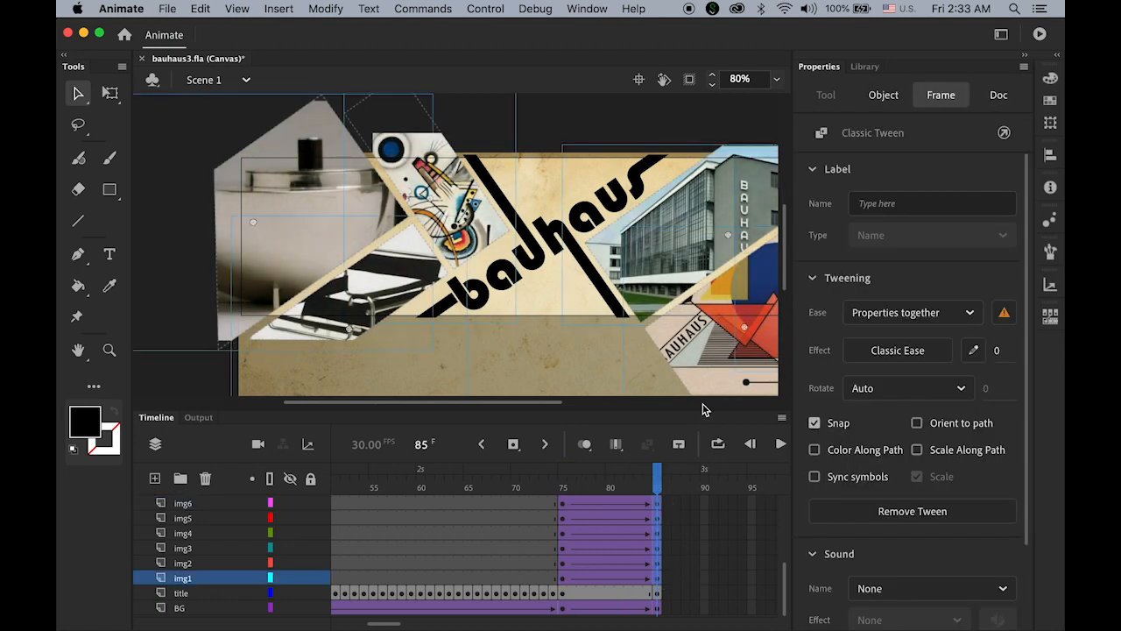
{"action": "left_click", "coordinate": [674, 267]}
{"action": "left_click", "coordinate": [905, 395]}
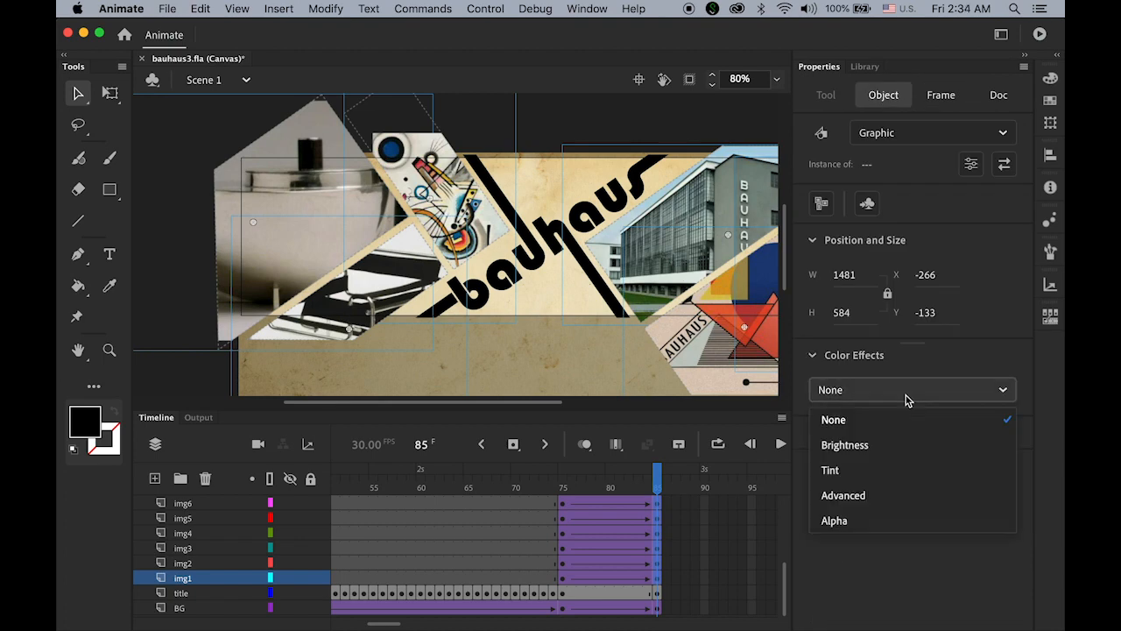
{"action": "left_click", "coordinate": [894, 523]}
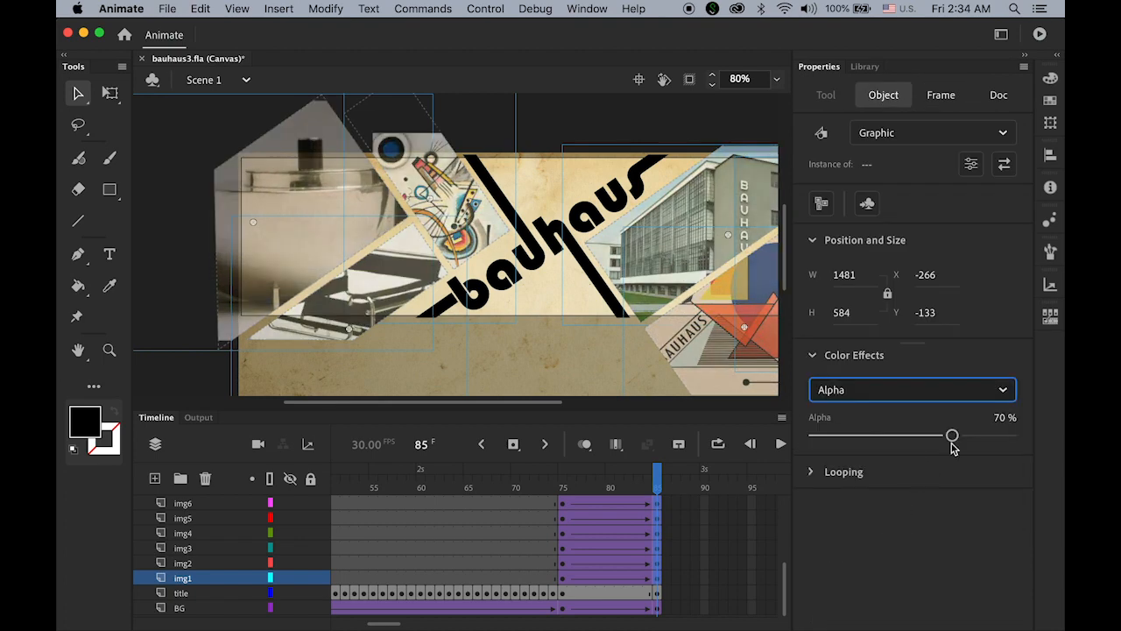
{"action": "left_click", "coordinate": [636, 116]}
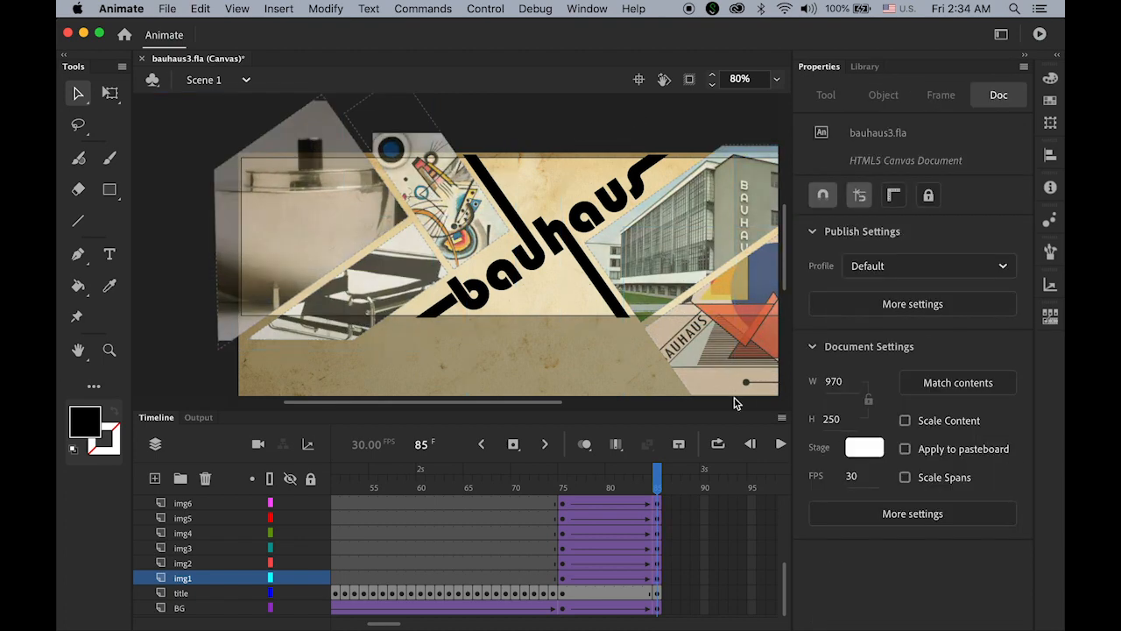
Move the img1 teapot image at frame 75 past the stage's upper-left corner to about X -115, Y -85 and preview the tween.
{"action": "left_click_drag", "start_coordinate": [661, 487], "coordinate": [565, 488]}
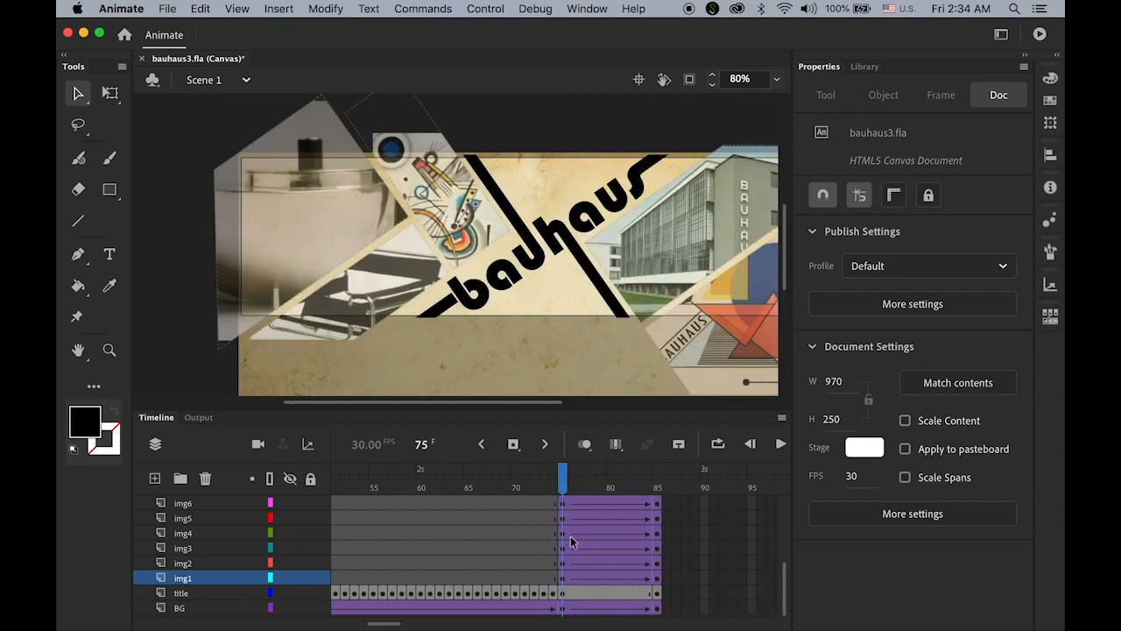
{"action": "left_click", "coordinate": [564, 581]}
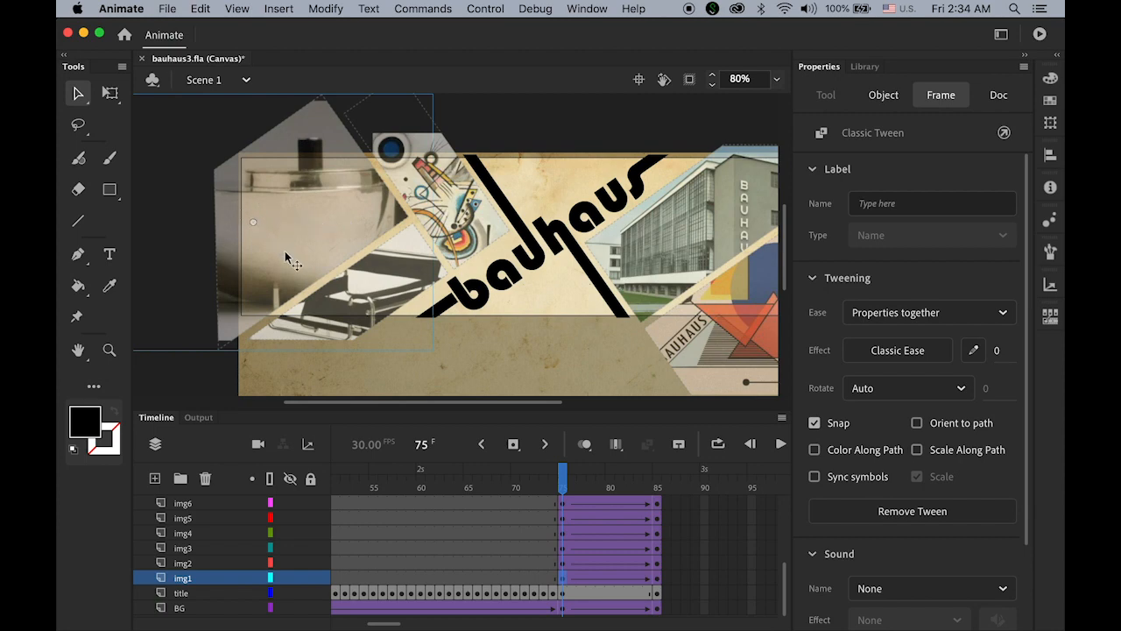
{"action": "left_click_drag", "start_coordinate": [284, 254], "coordinate": [260, 215]}
{"action": "key", "text": "super+z"}
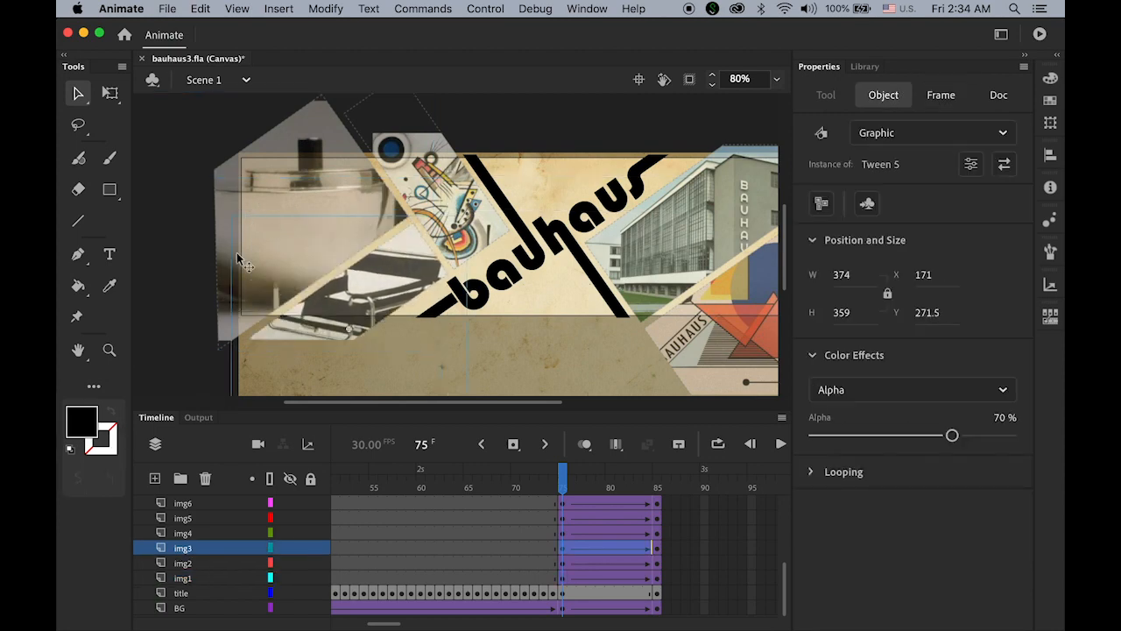
{"action": "left_click", "coordinate": [219, 200]}
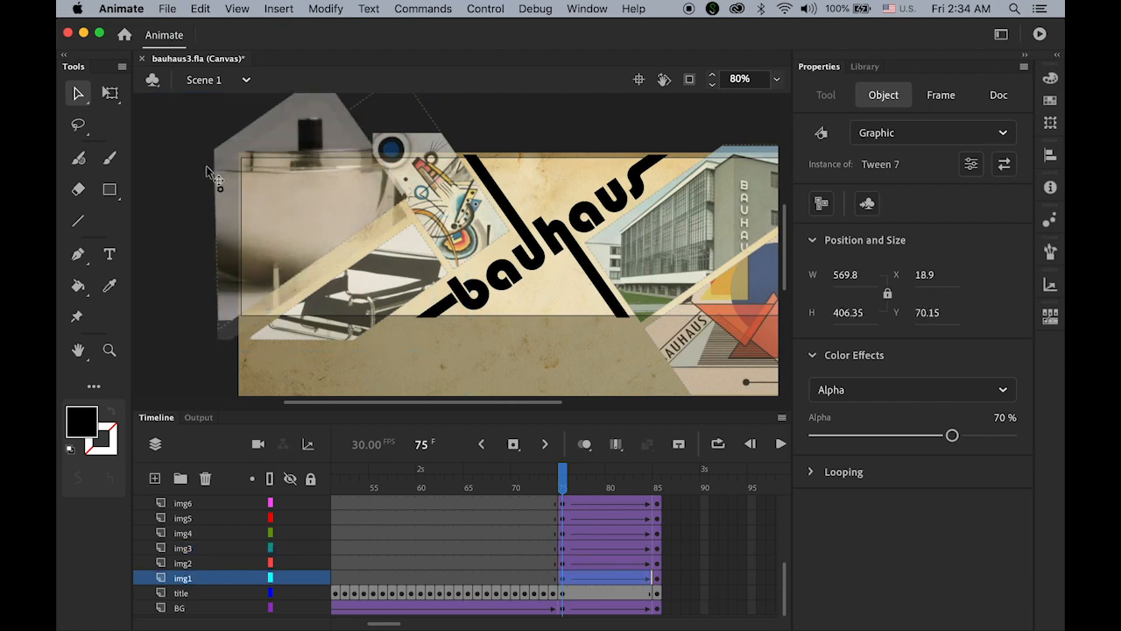
{"action": "left_click_drag", "start_coordinate": [206, 166], "coordinate": [139, 80]}
{"action": "left_click_drag", "start_coordinate": [136, 79], "coordinate": [138, 82]}
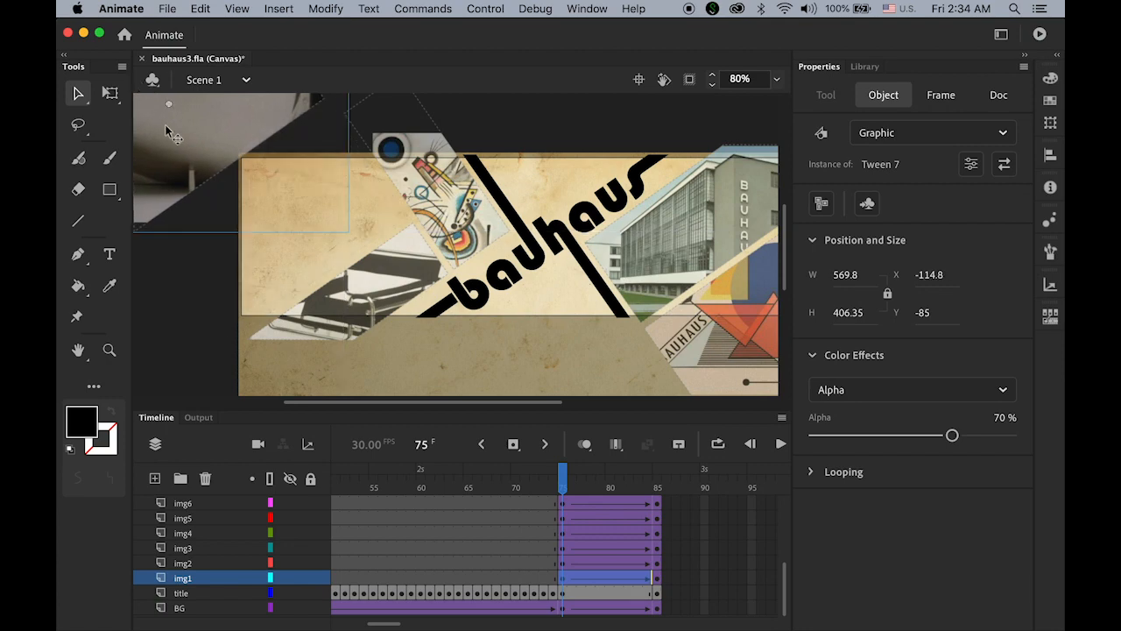
{"action": "left_click_drag", "start_coordinate": [567, 485], "coordinate": [671, 498]}
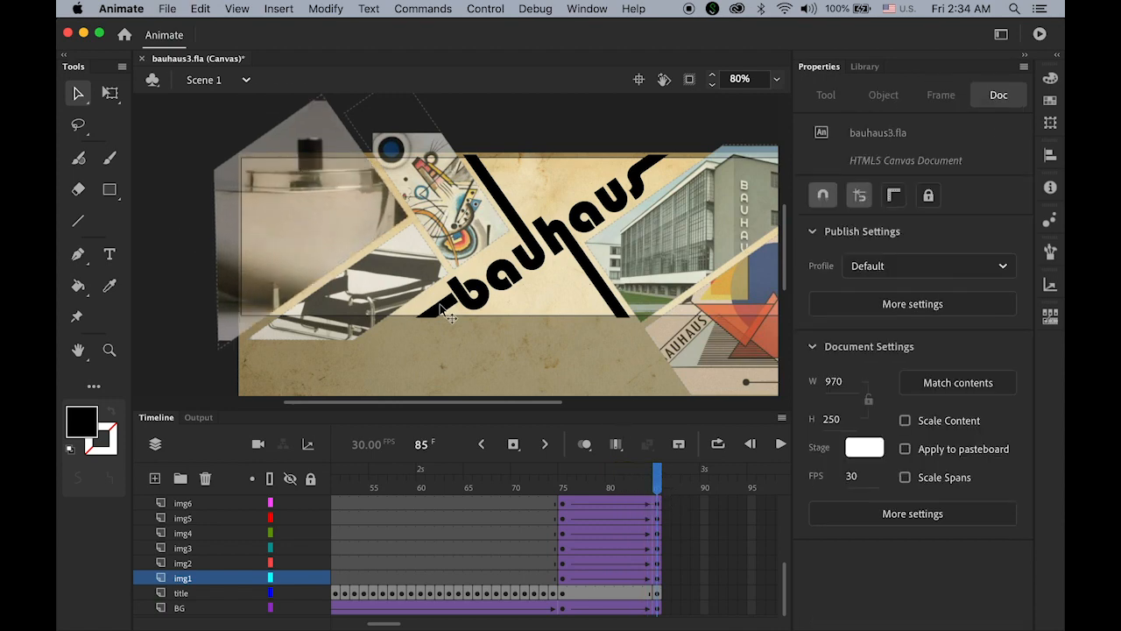
{"action": "left_click_drag", "start_coordinate": [658, 493], "coordinate": [562, 536]}
Move the img1 teapot image at frame 75 off the stage's lower-left side to about X -250, Y 289 and preview its slide-in.
{"action": "left_click", "coordinate": [562, 581]}
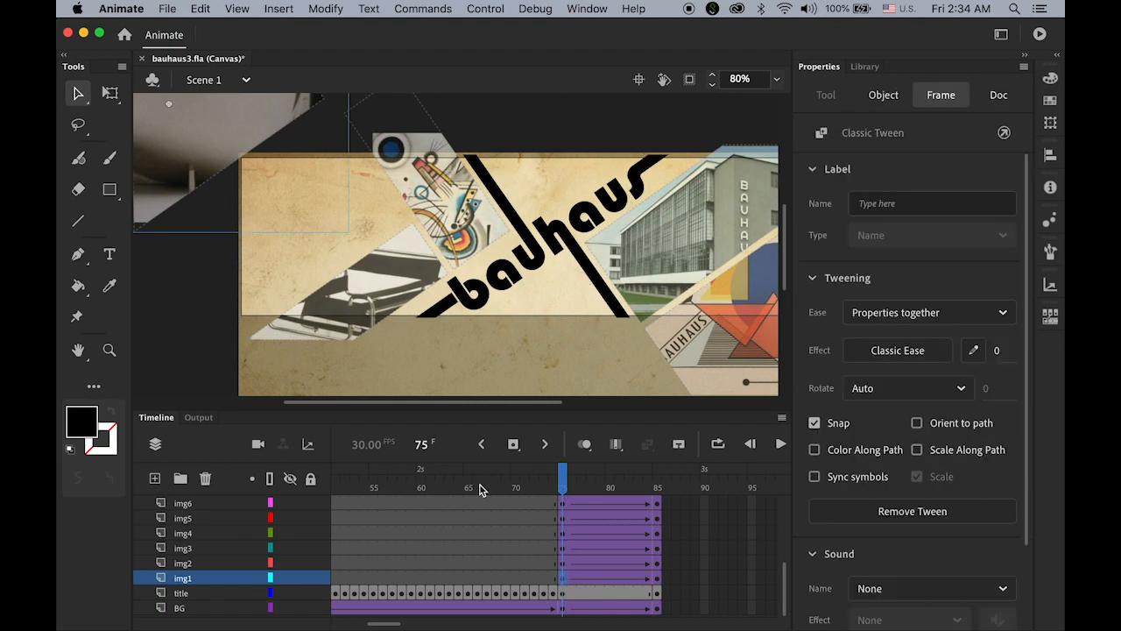
{"action": "left_click_drag", "start_coordinate": [167, 193], "coordinate": [171, 368]}
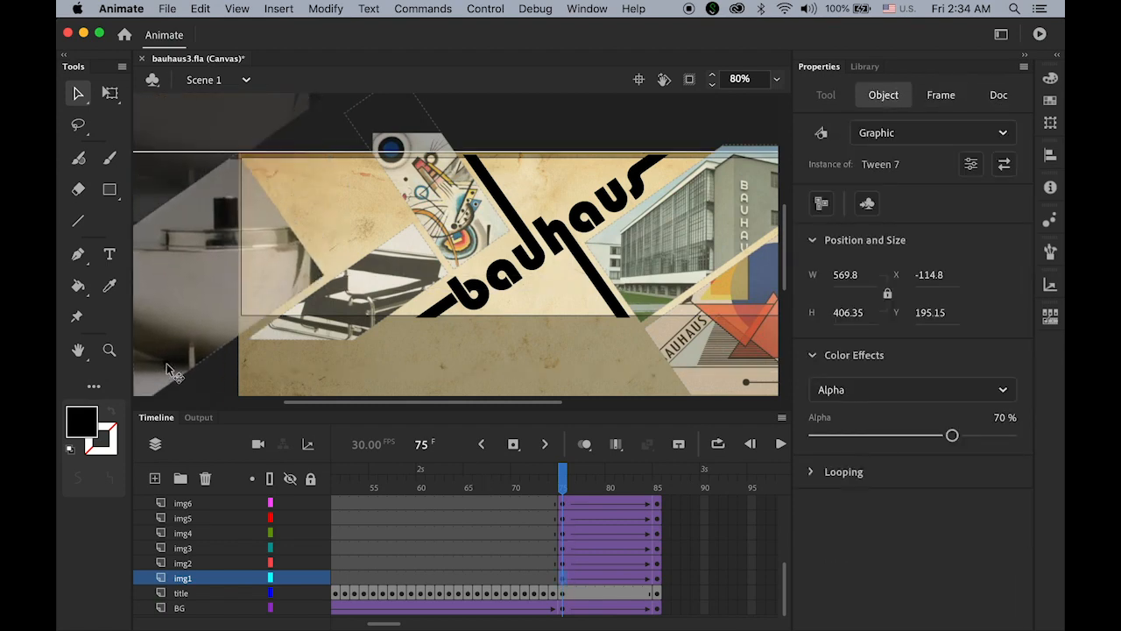
{"action": "left_click_drag", "start_coordinate": [217, 314], "coordinate": [136, 376]}
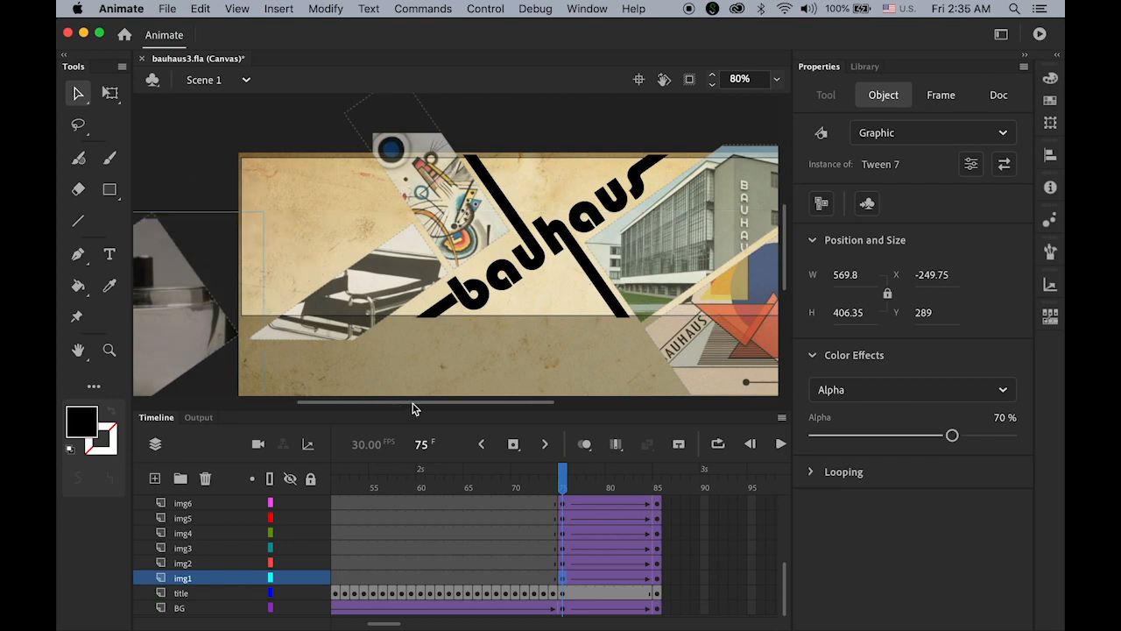
{"action": "left_click", "coordinate": [581, 487]}
{"action": "left_click_drag", "start_coordinate": [614, 480], "coordinate": [583, 498]}
{"action": "left_click", "coordinate": [659, 500]}
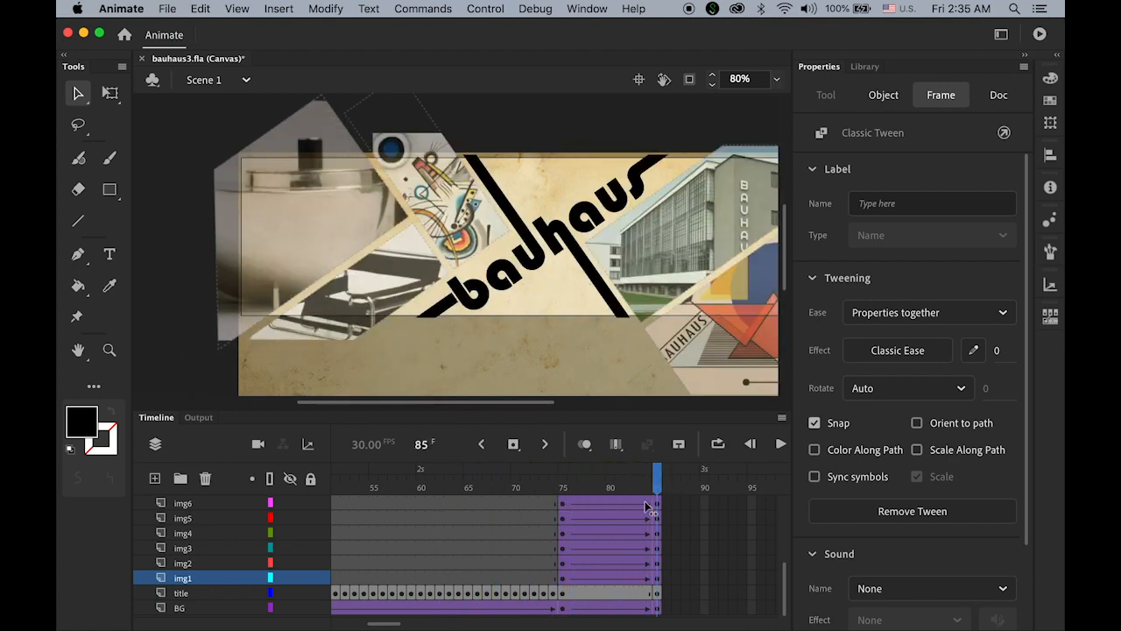
{"action": "left_click_drag", "start_coordinate": [614, 504], "coordinate": [657, 502]}
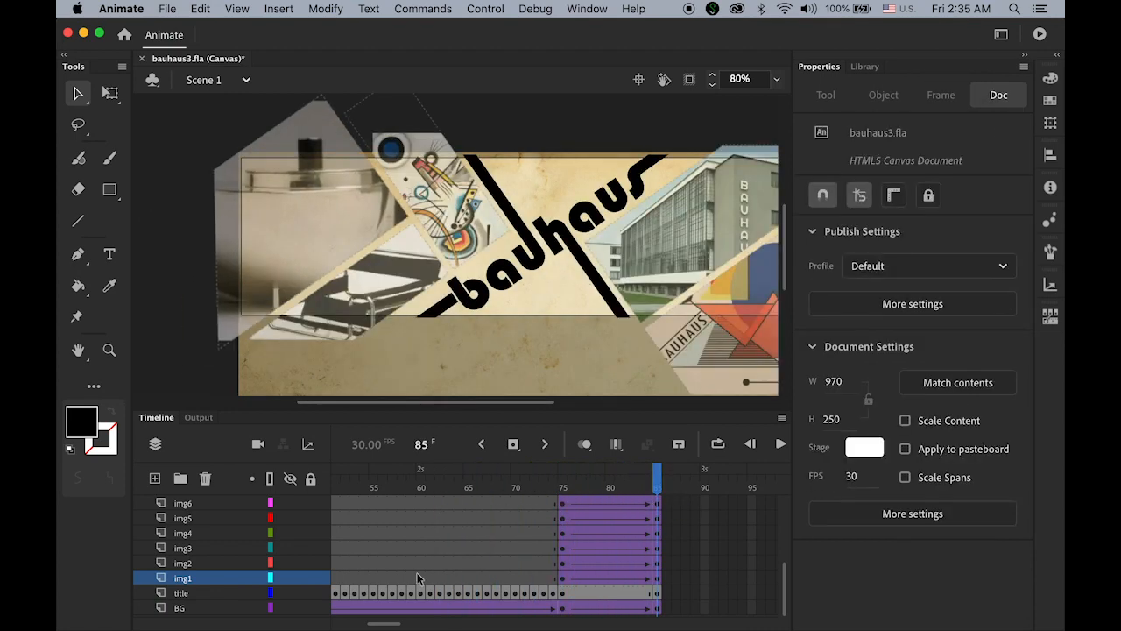
Move the img2 abstract painting at frame 75 diagonally up beyond the stage's top edge to about X 171, Y -118.
{"action": "left_click", "coordinate": [562, 563]}
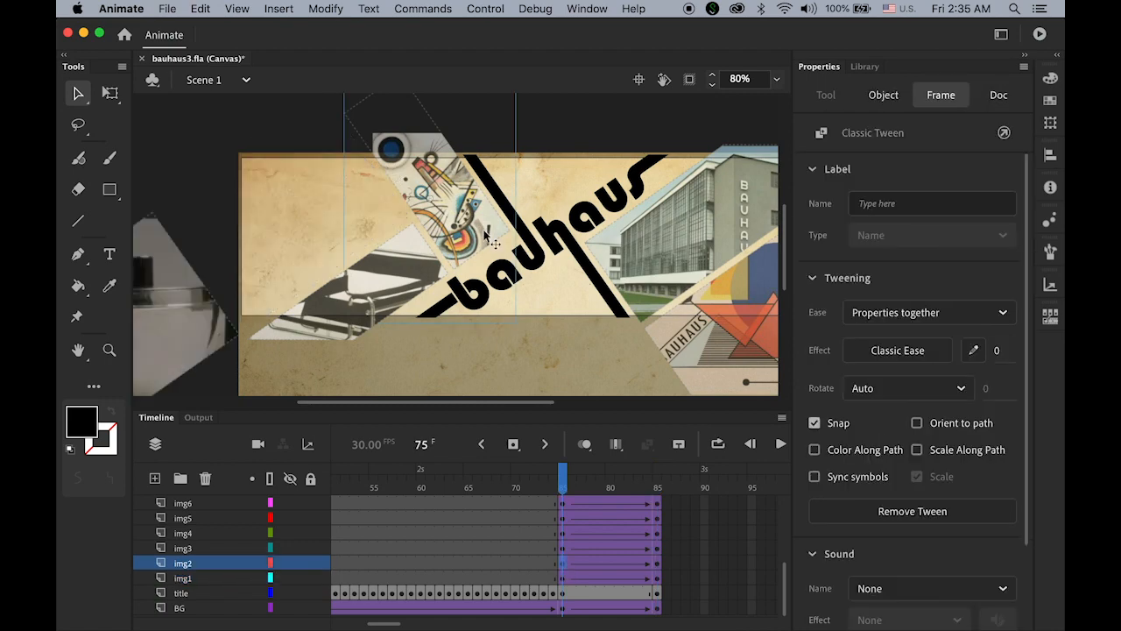
{"action": "scroll", "coordinate": [526, 262], "scroll_direction": "up", "scroll_amount": 3}
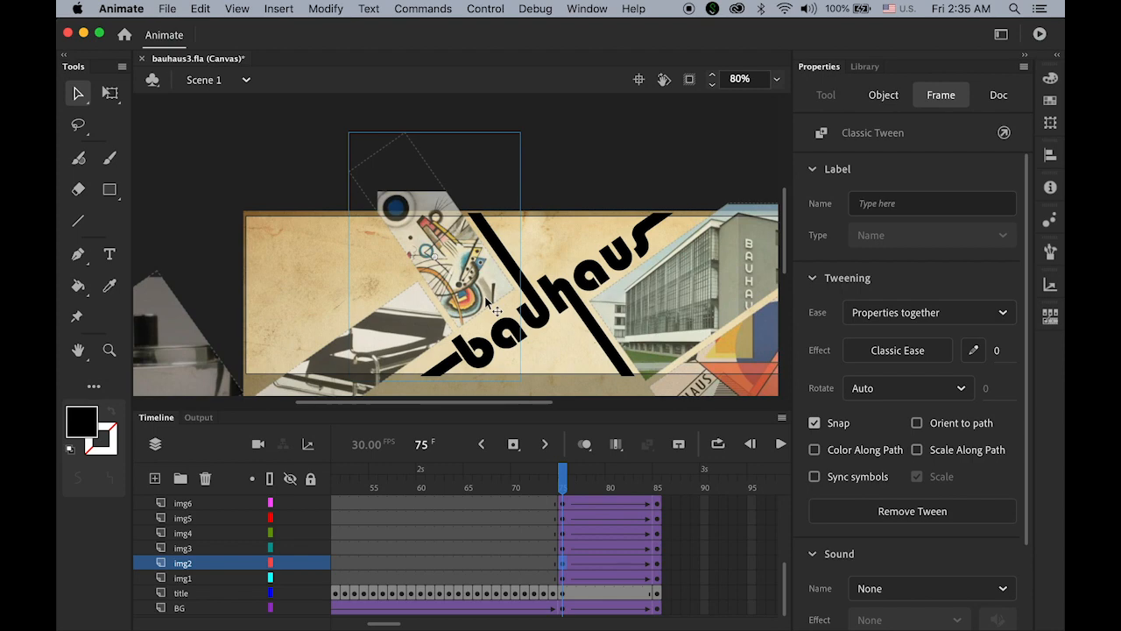
{"action": "left_click_drag", "start_coordinate": [488, 302], "coordinate": [408, 186]}
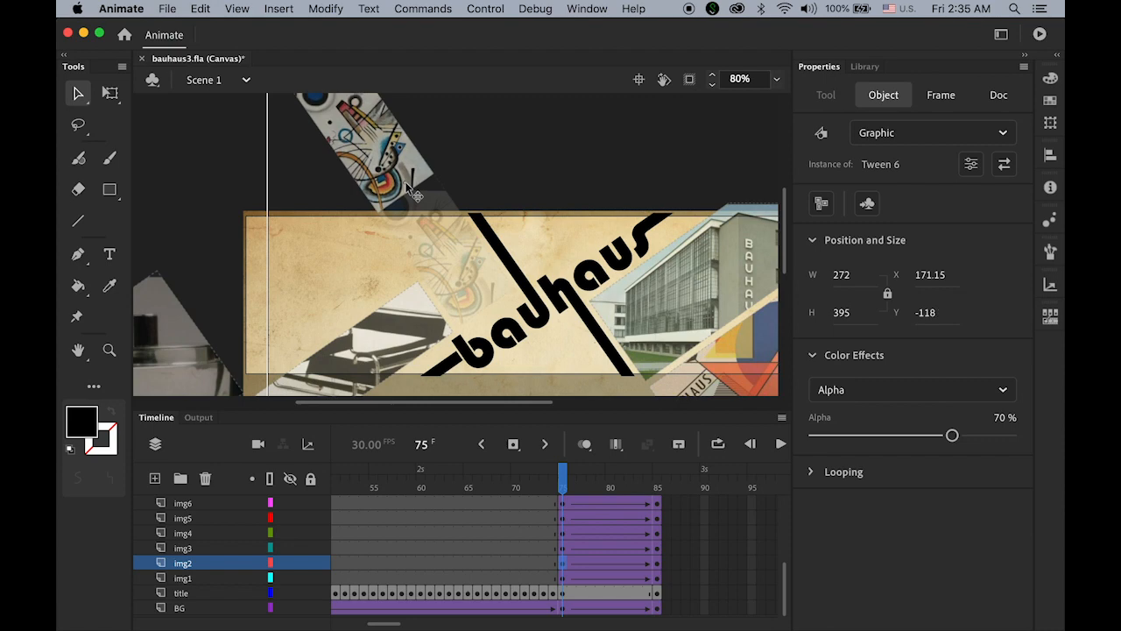
Finish placing the img2 painting above the stage at frame 75 and preview its slide-in to frame 85.
{"action": "left_click_drag", "start_coordinate": [407, 186], "coordinate": [407, 185]}
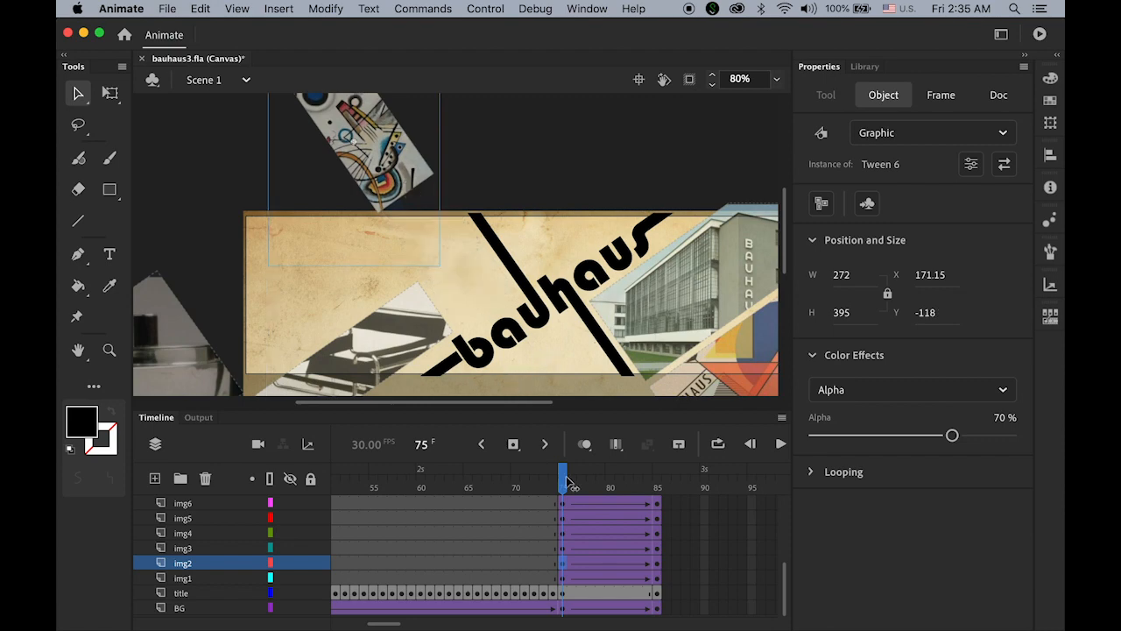
{"action": "left_click_drag", "start_coordinate": [567, 481], "coordinate": [663, 484]}
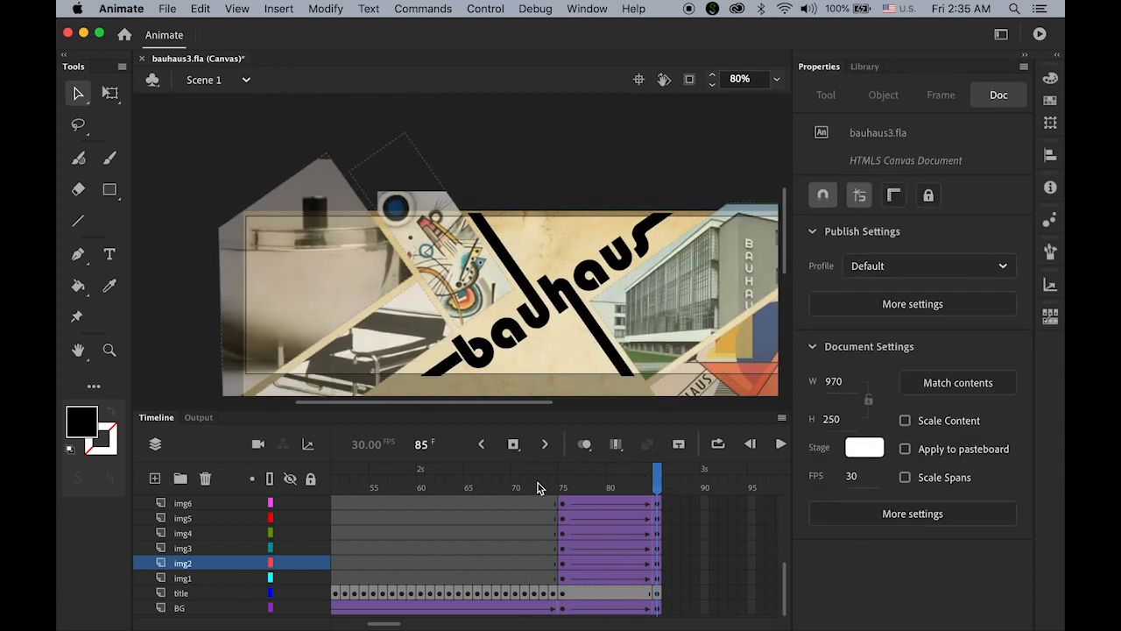
{"action": "left_click_drag", "start_coordinate": [484, 336], "coordinate": [505, 226]}
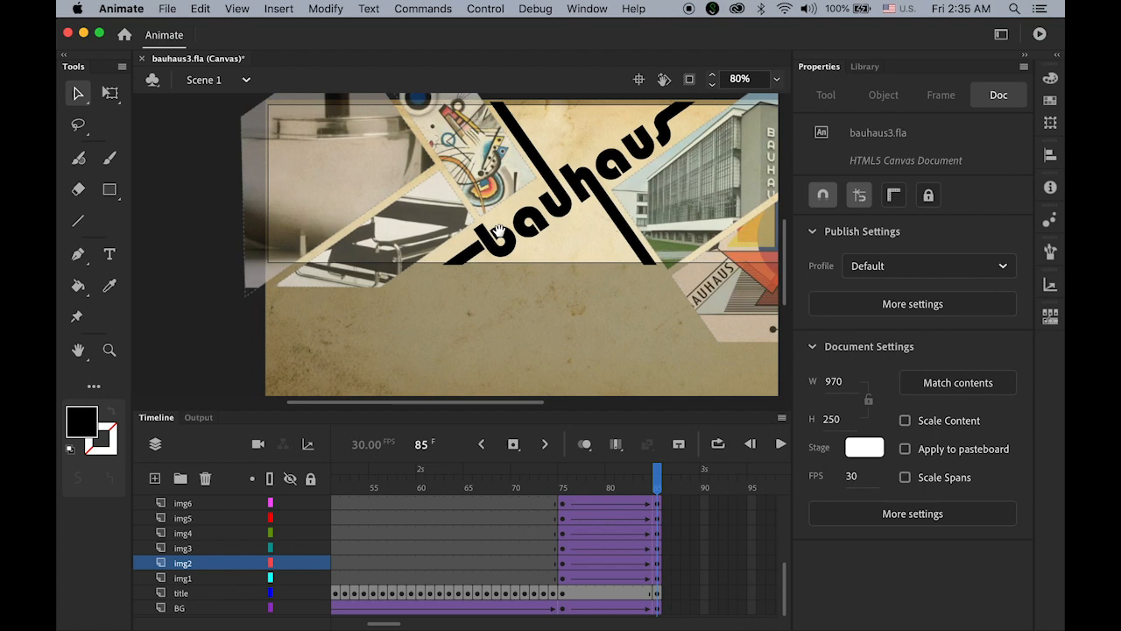
{"action": "left_click", "coordinate": [387, 258]}
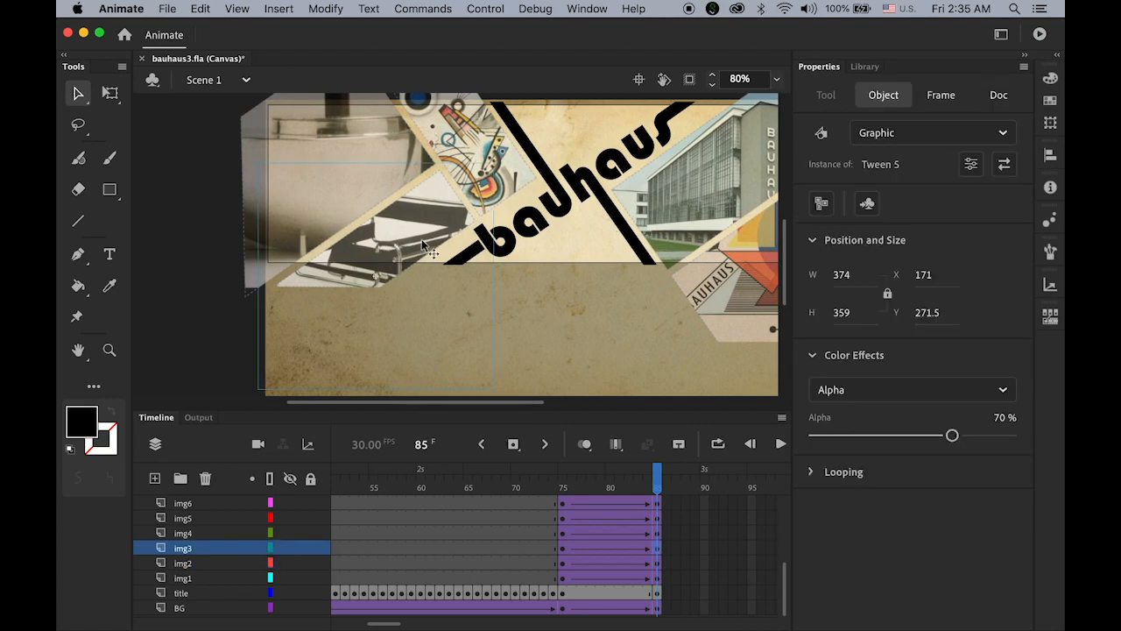
{"action": "left_click_drag", "start_coordinate": [426, 231], "coordinate": [488, 326]}
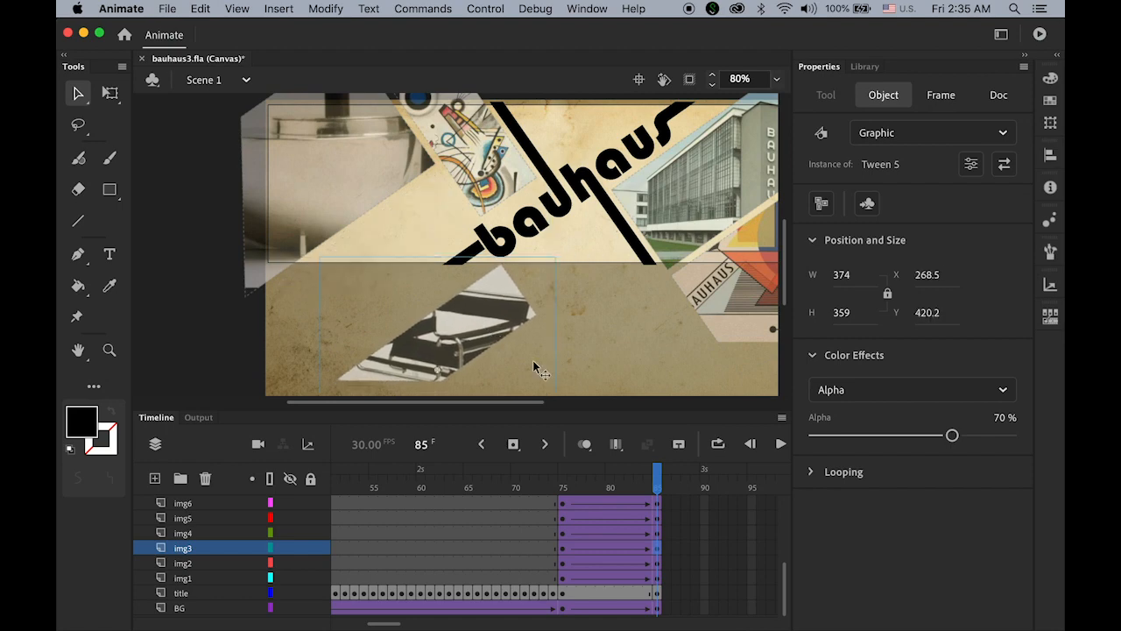
{"action": "mouse_move", "coordinate": [656, 480]}
{"action": "left_mouse_down"}
{"action": "mouse_move", "coordinate": [563, 487]}
{"action": "mouse_move", "coordinate": [644, 491]}
{"action": "left_mouse_up"}
{"action": "key", "text": "super+z"}
{"action": "key", "text": "super+z"}
{"action": "key", "text": "super+z"}
{"action": "key", "text": "super+z"}
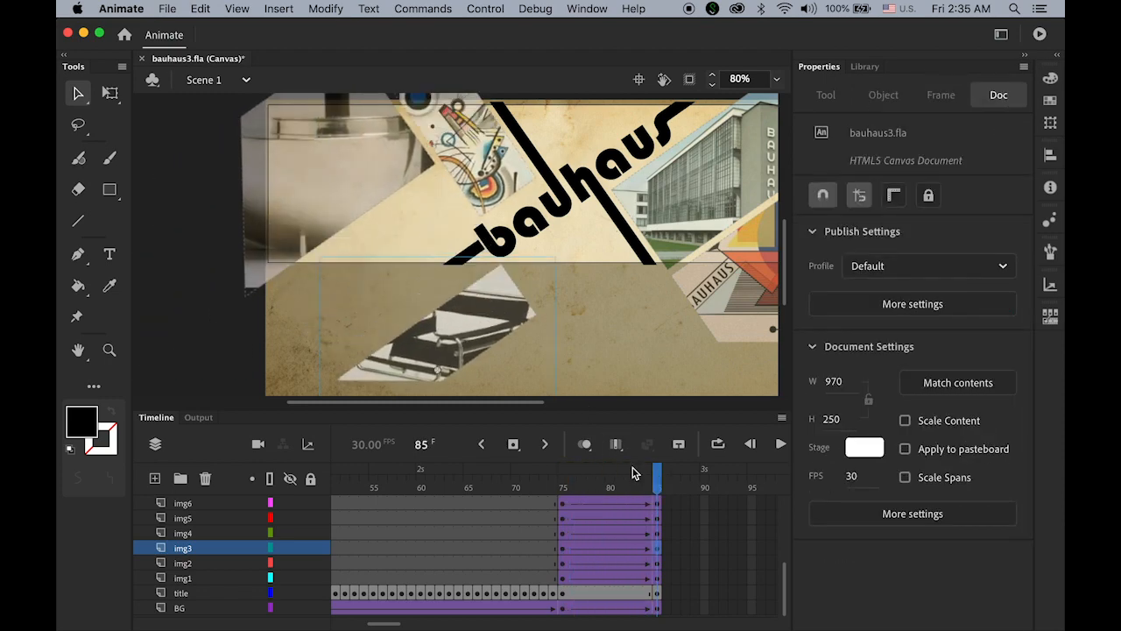
Move the img3 chair image at frame 75 diagonally down below the stage to about X 280, Y 433 and preview its slide-in.
{"action": "left_click_drag", "start_coordinate": [659, 487], "coordinate": [561, 510]}
{"action": "left_click", "coordinate": [567, 548]}
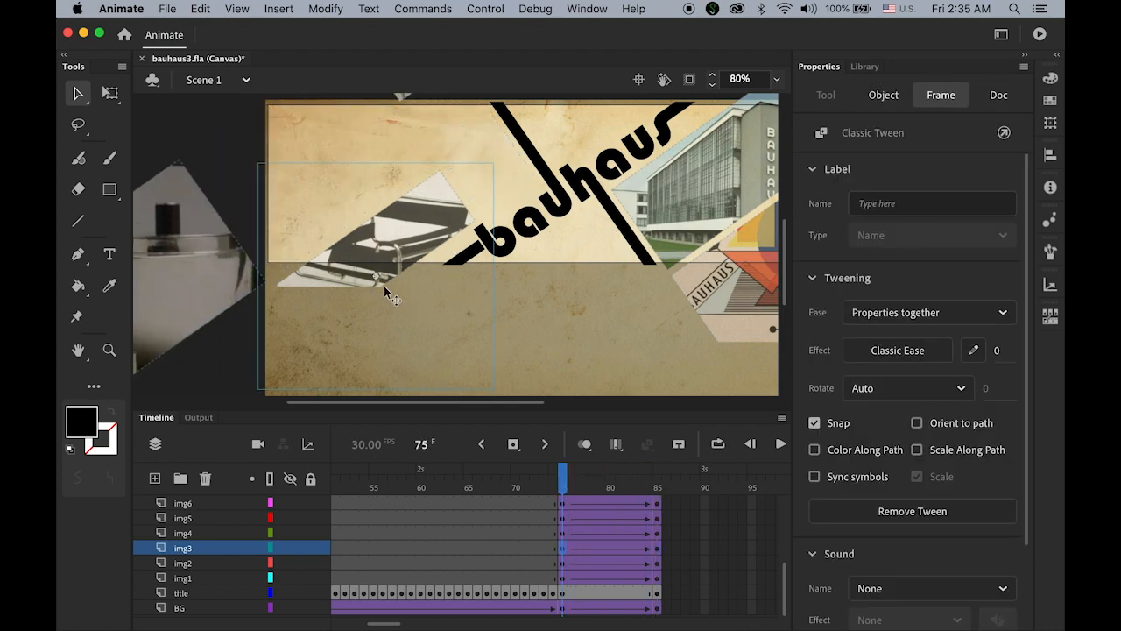
{"action": "left_click_drag", "start_coordinate": [393, 287], "coordinate": [458, 383]}
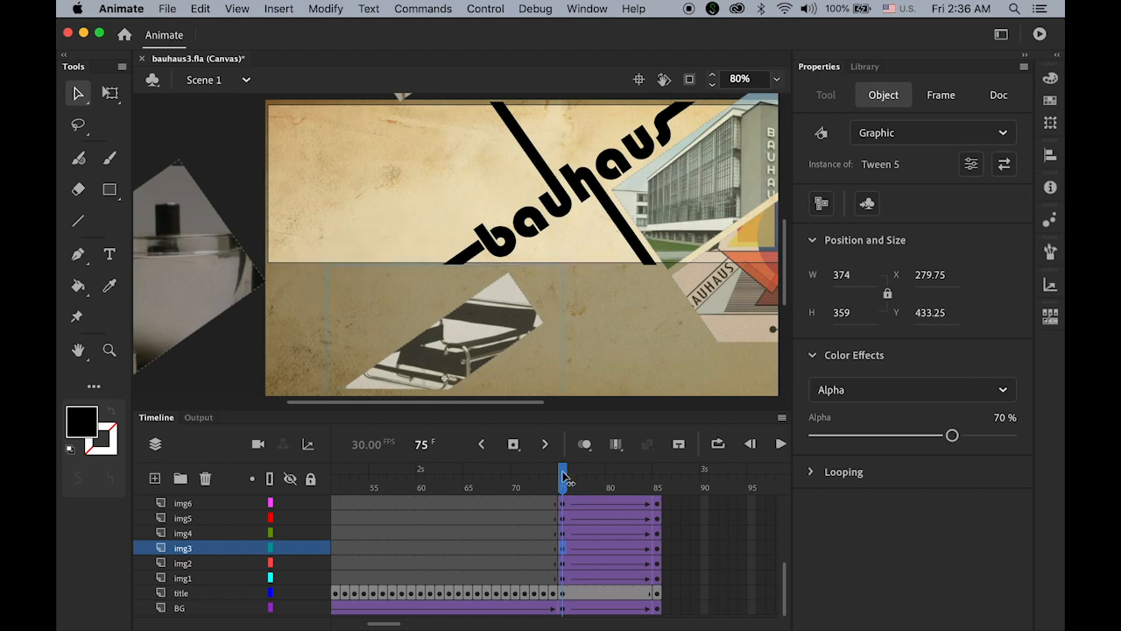
{"action": "left_click_drag", "start_coordinate": [563, 477], "coordinate": [663, 517]}
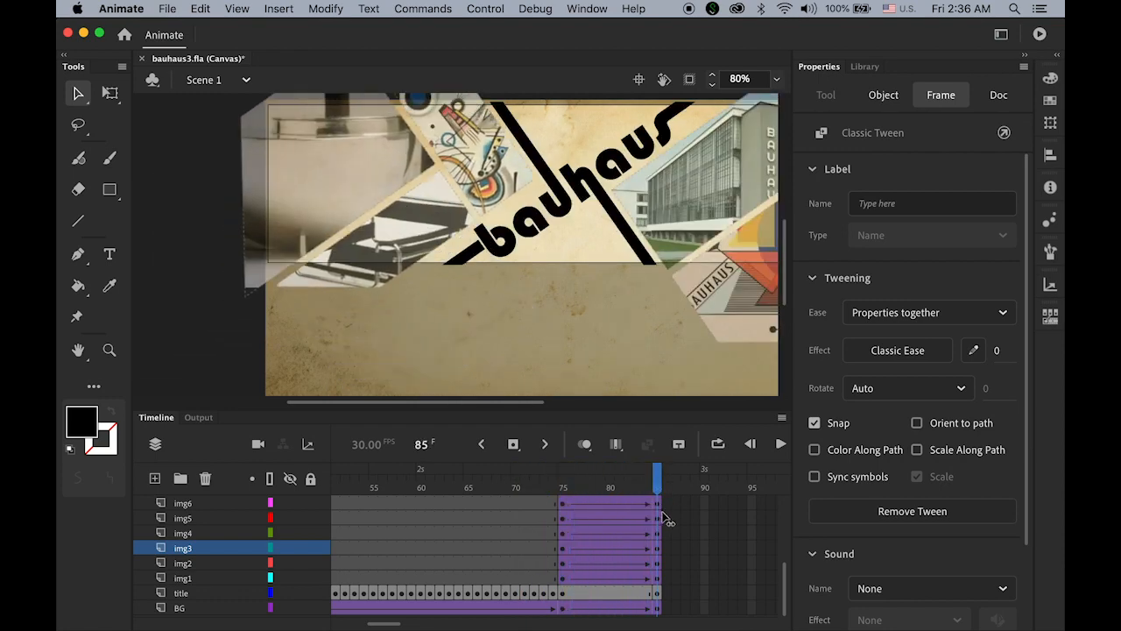
Move the img4 Bauhaus building image at frame 75 diagonally up past the stage's upper-right corner and preview its slide-in.
{"action": "left_click_drag", "start_coordinate": [548, 331], "coordinate": [418, 281]}
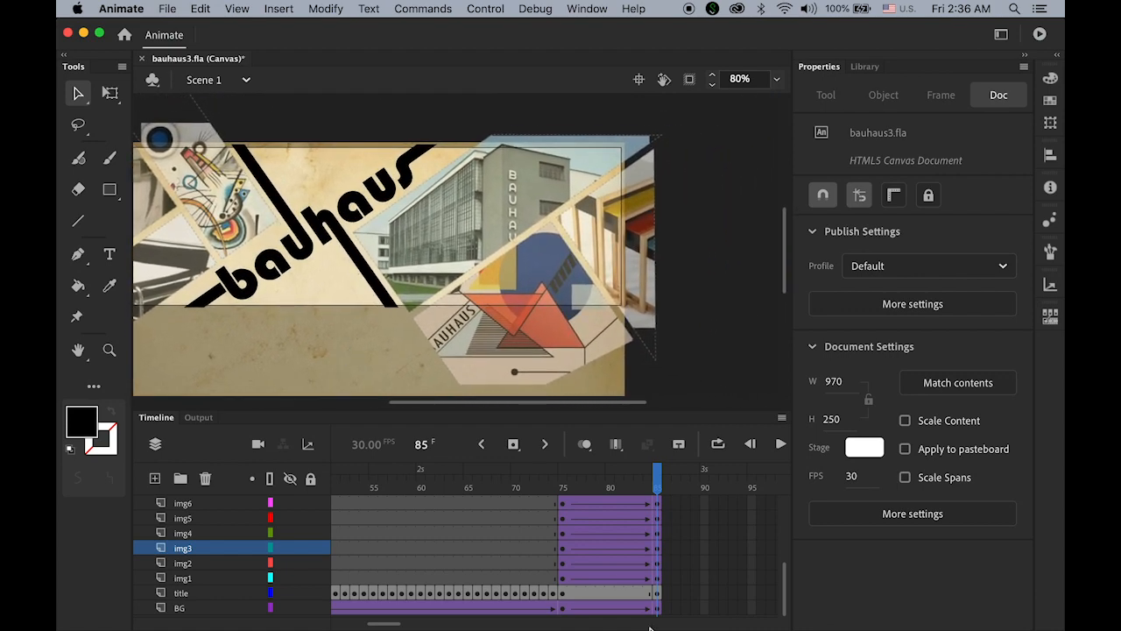
{"action": "left_click", "coordinate": [565, 532]}
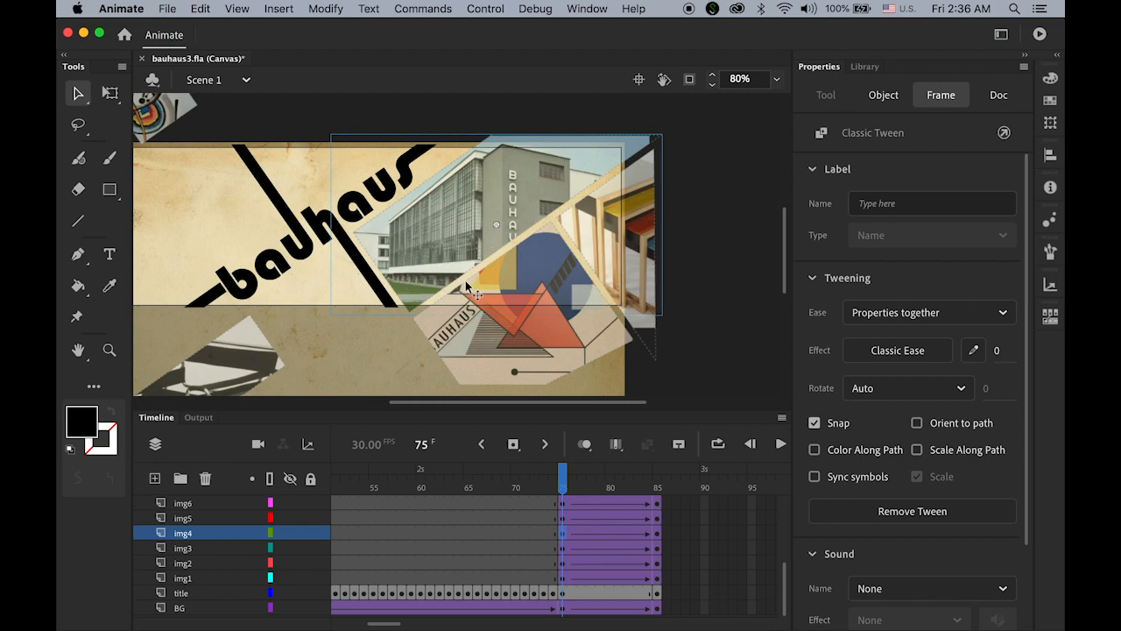
{"action": "left_click_drag", "start_coordinate": [401, 272], "coordinate": [422, 302]}
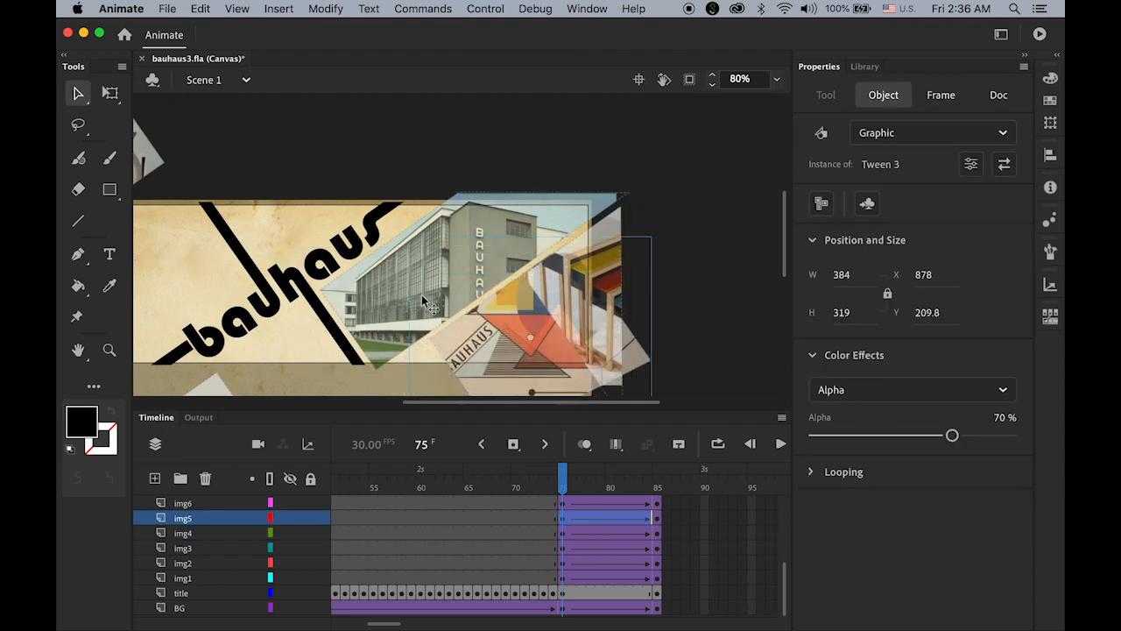
{"action": "left_click", "coordinate": [424, 243]}
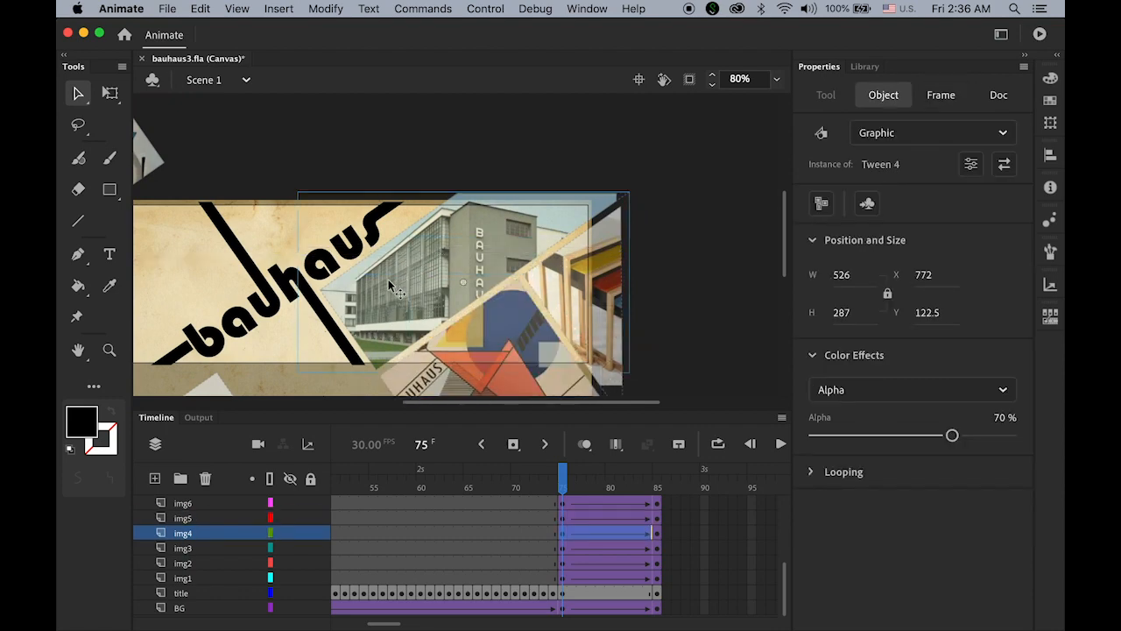
{"action": "left_click_drag", "start_coordinate": [386, 274], "coordinate": [468, 212]}
{"action": "key", "text": "super+z"}
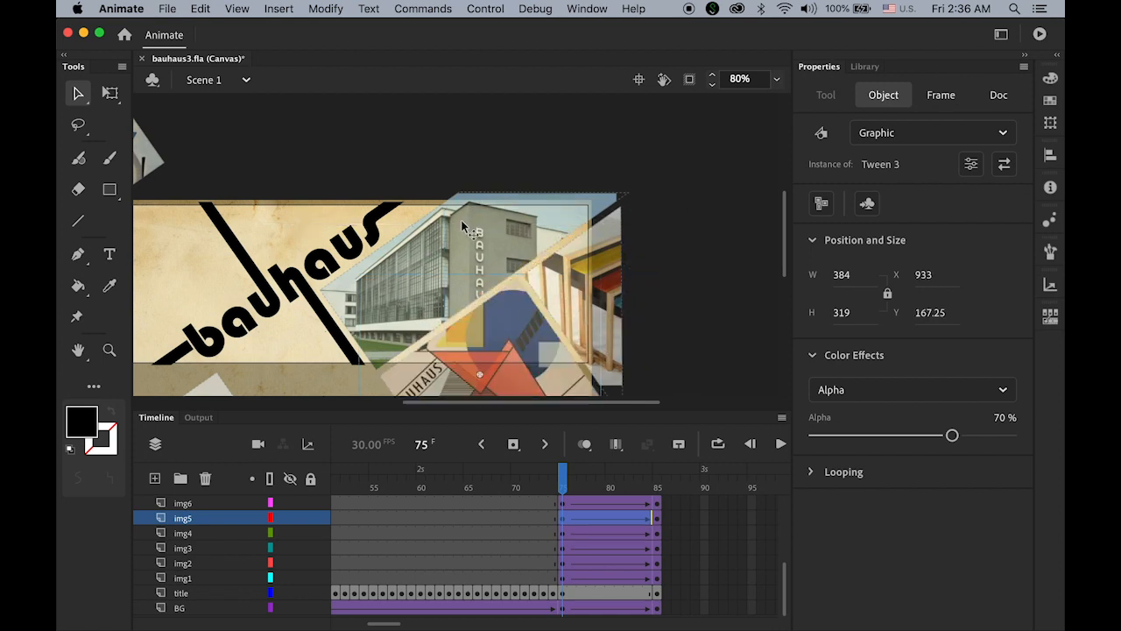
{"action": "left_click", "coordinate": [518, 210]}
{"action": "left_click", "coordinate": [469, 199]}
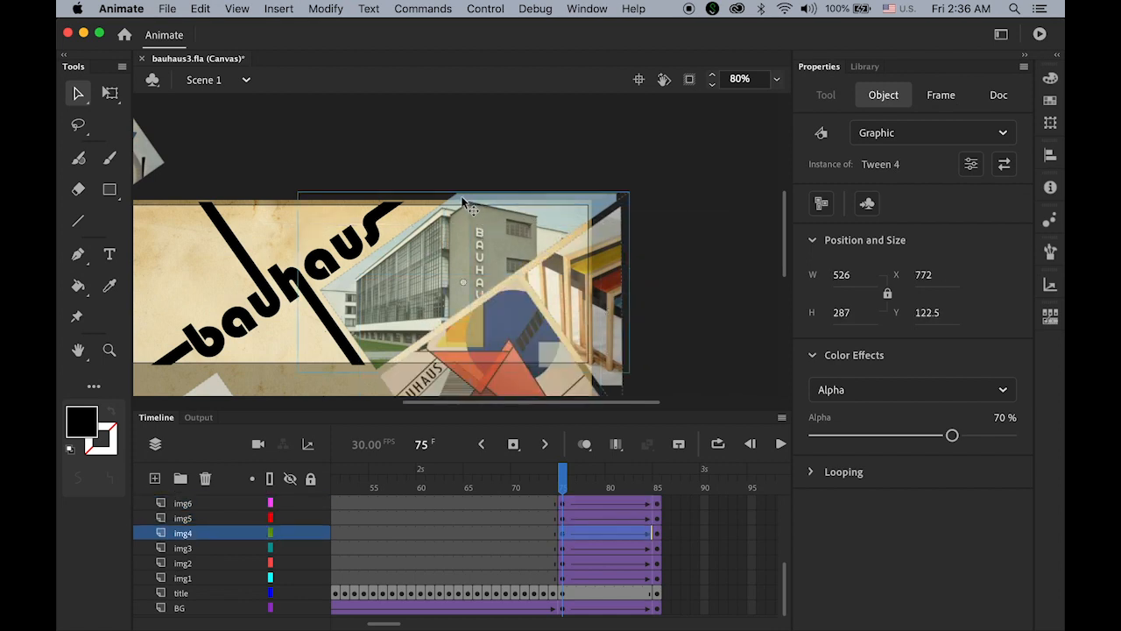
{"action": "left_click_drag", "start_coordinate": [415, 203], "coordinate": [646, 45]}
{"action": "left_click_drag", "start_coordinate": [570, 486], "coordinate": [655, 505]}
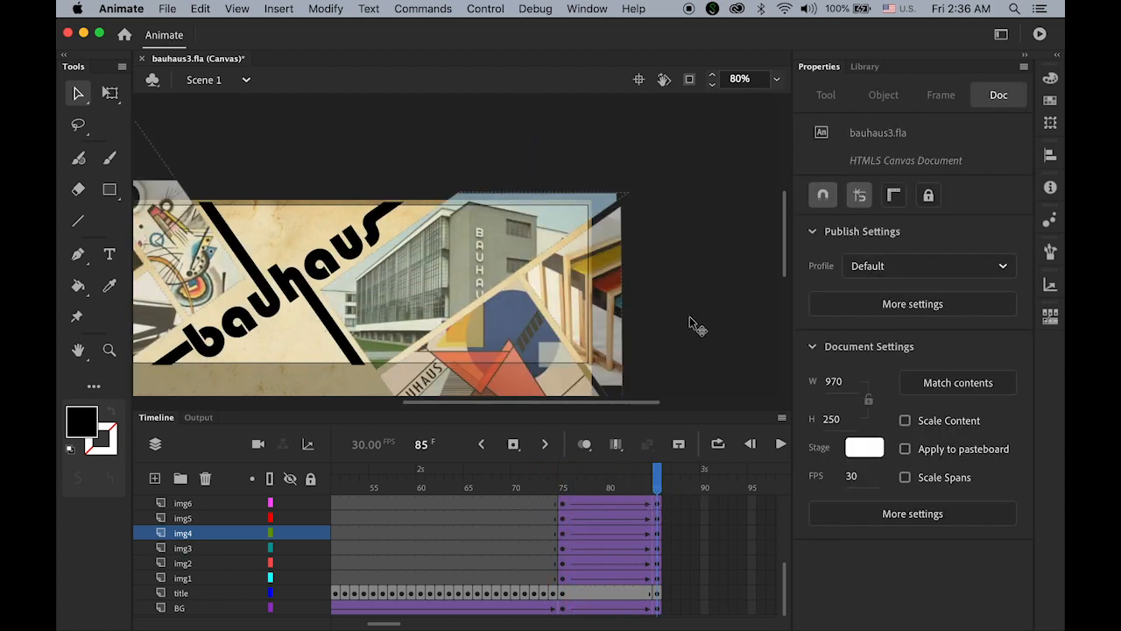
Move the img5 Bauhaus poster image at frame 75 diagonally down and left below the stage and preview its slide-in.
{"action": "scroll", "coordinate": [690, 316], "scroll_direction": "down", "scroll_amount": 5}
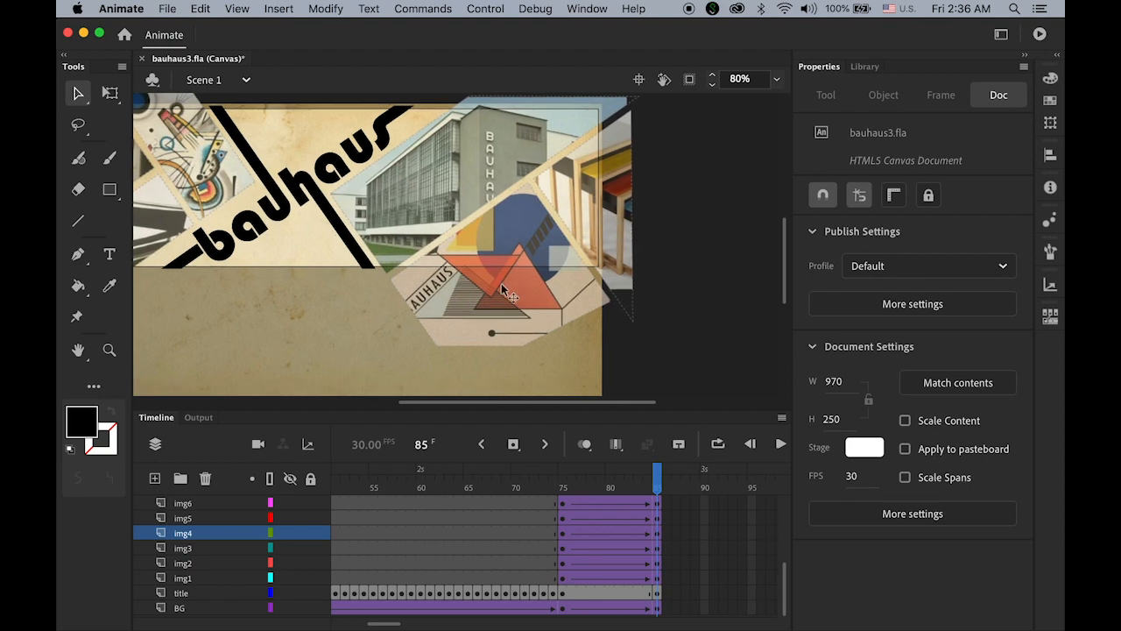
{"action": "left_click", "coordinate": [496, 242]}
{"action": "left_click", "coordinate": [445, 312]}
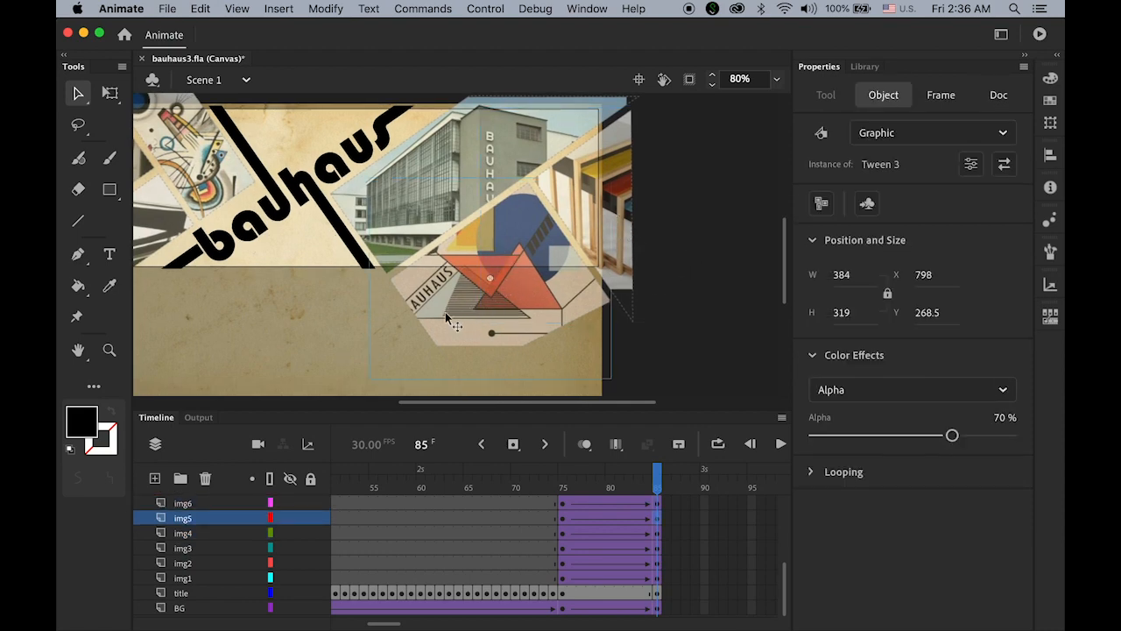
{"action": "left_click_drag", "start_coordinate": [658, 489], "coordinate": [562, 472]}
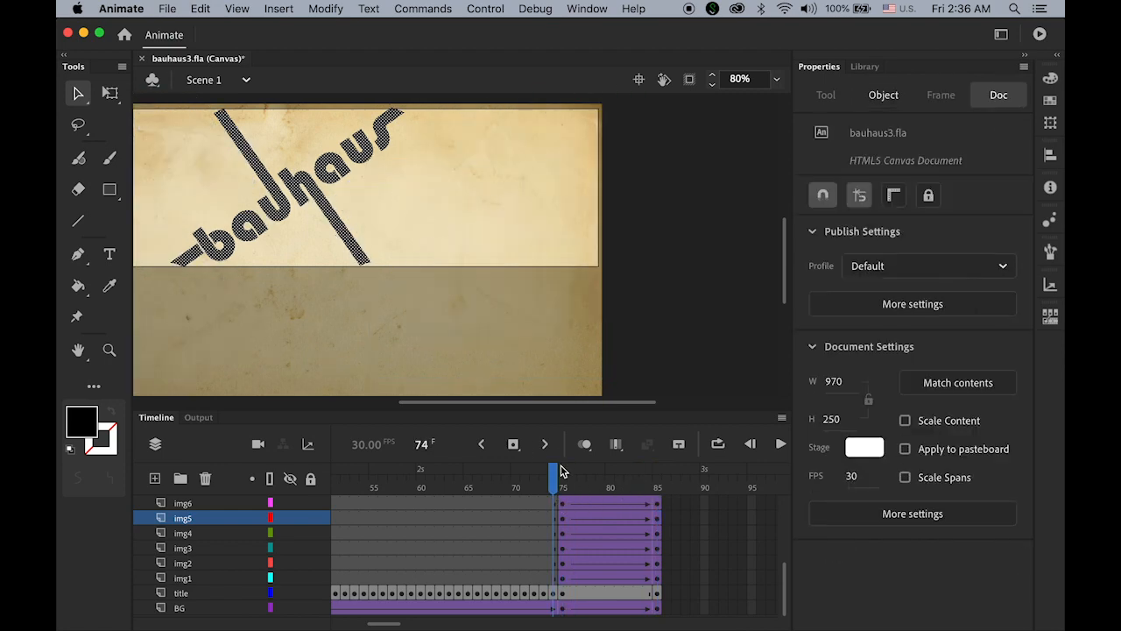
{"action": "left_click", "coordinate": [562, 488]}
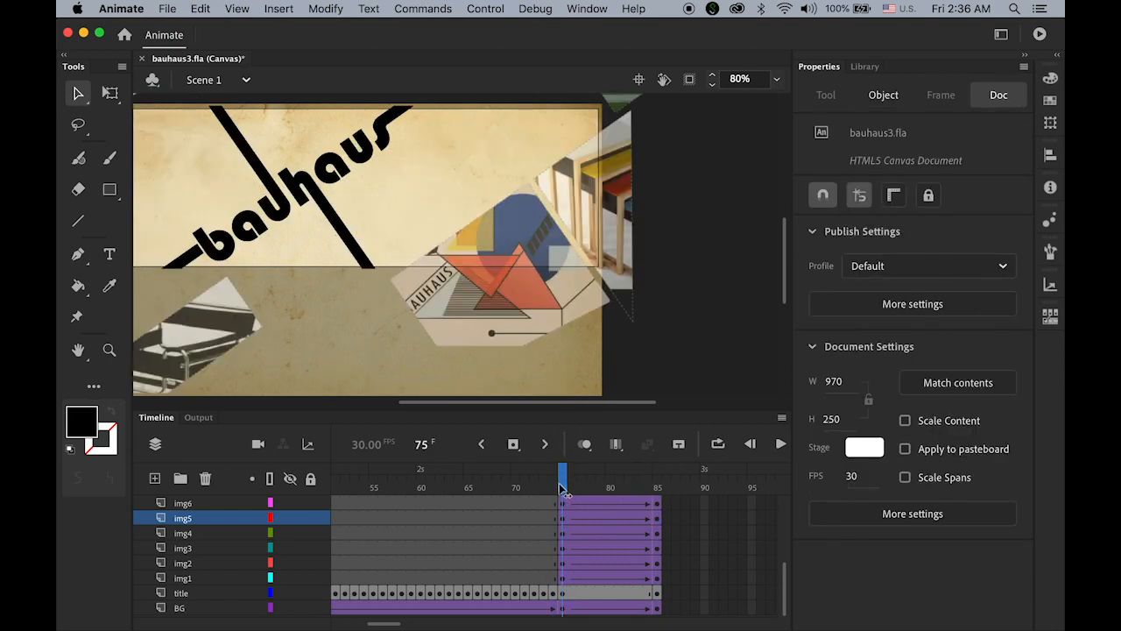
{"action": "left_click", "coordinate": [532, 307]}
{"action": "left_click", "coordinate": [464, 331]}
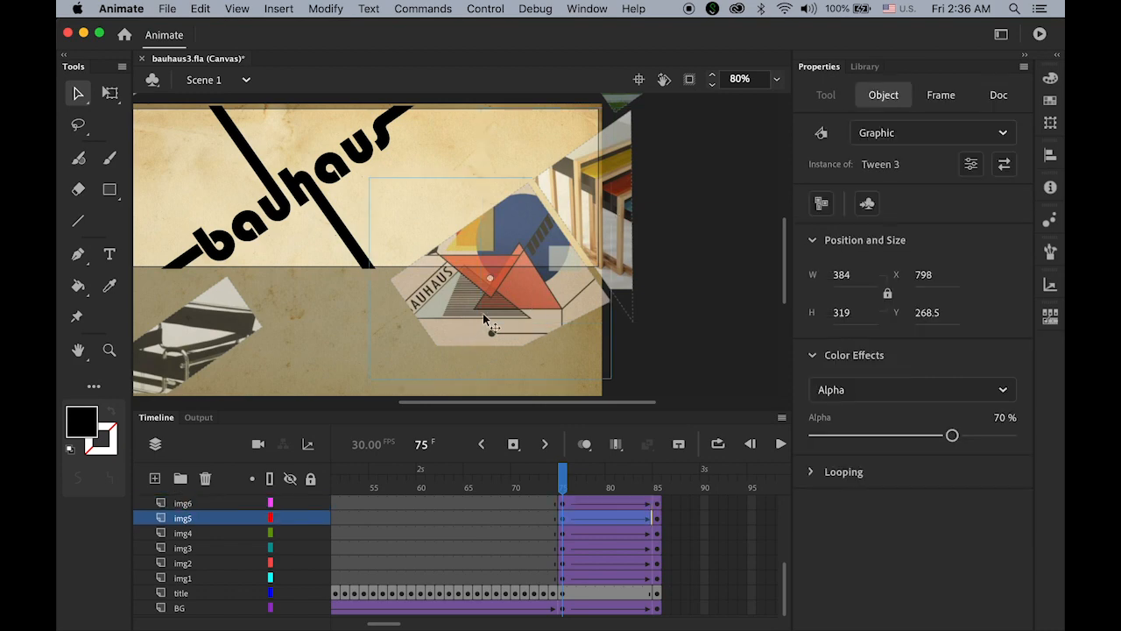
{"action": "left_click_drag", "start_coordinate": [445, 337], "coordinate": [286, 442]}
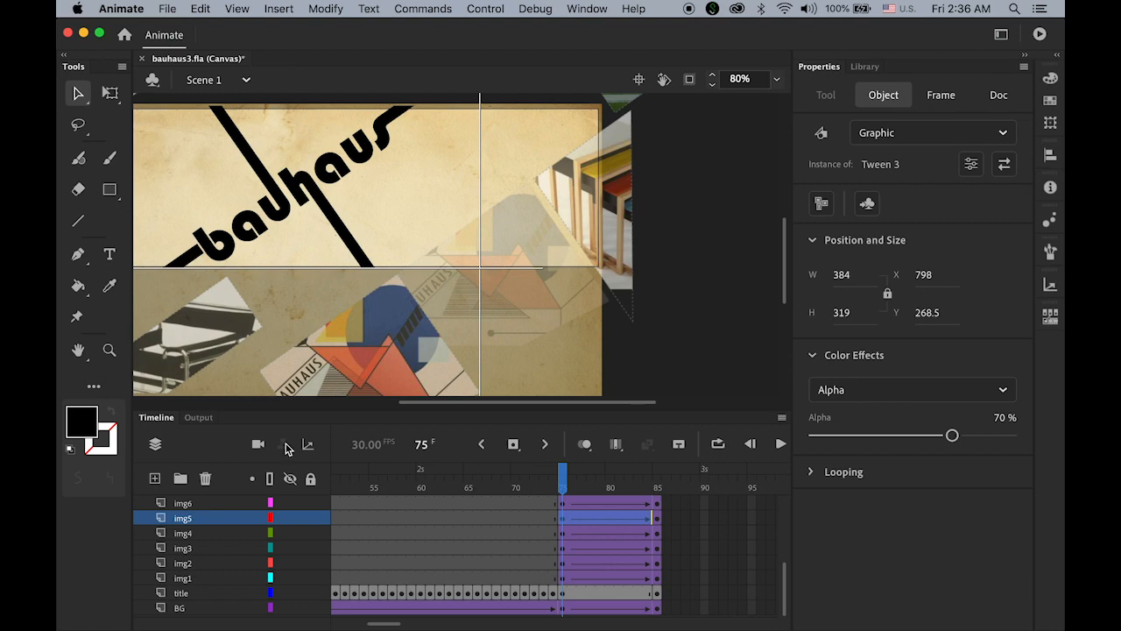
{"action": "left_click_drag", "start_coordinate": [565, 491], "coordinate": [661, 504]}
Move the img6 furniture image at frame 75 diagonally down off the stage's right side to about X 1114, Y 331 and check the tween.
{"action": "left_click", "coordinate": [565, 504]}
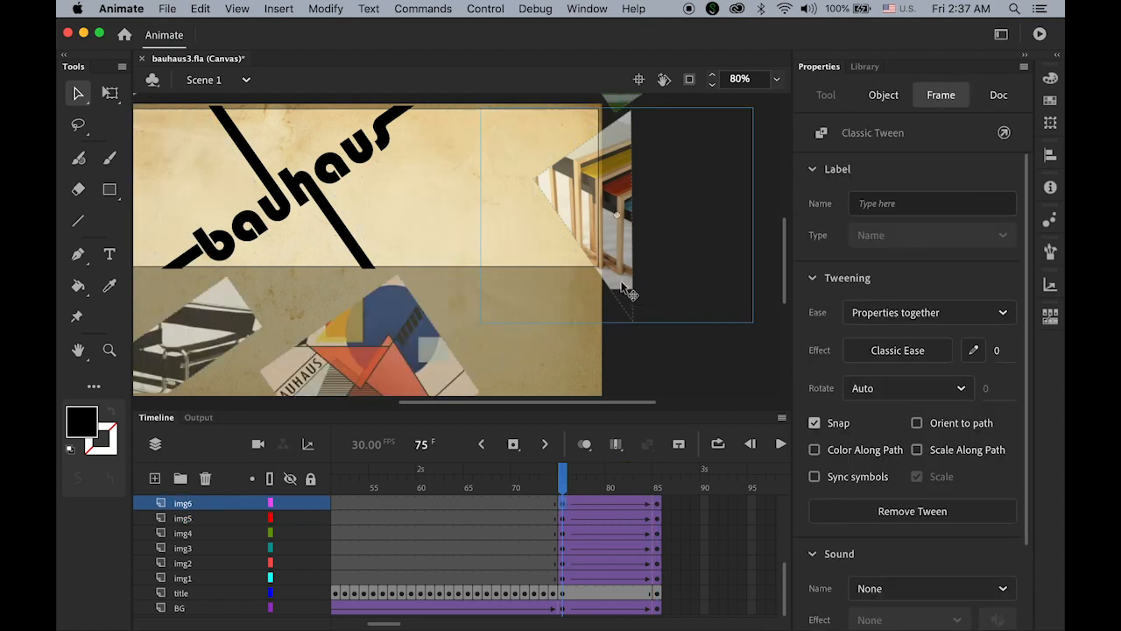
{"action": "left_click_drag", "start_coordinate": [624, 287], "coordinate": [694, 384]}
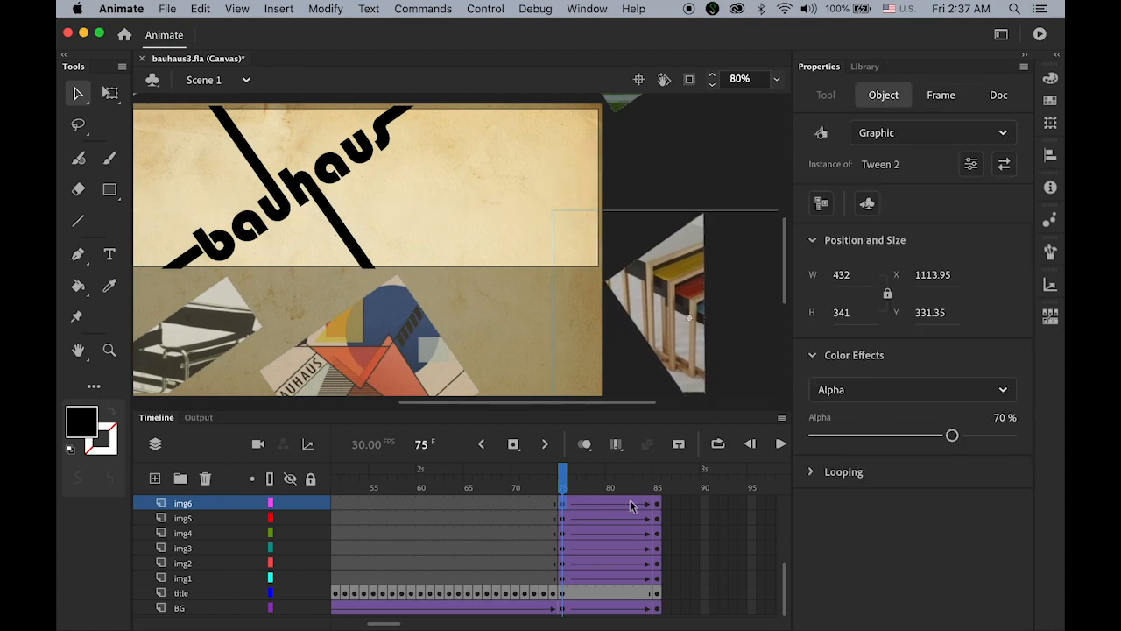
{"action": "mouse_move", "coordinate": [568, 491]}
{"action": "left_mouse_down"}
{"action": "mouse_move", "coordinate": [671, 493]}
{"action": "mouse_move", "coordinate": [570, 493]}
{"action": "left_mouse_up"}
Play the whole banner animation from frame 1 to review the title, background and image slide-ins.
{"action": "left_click_drag", "start_coordinate": [442, 403], "coordinate": [375, 405]}
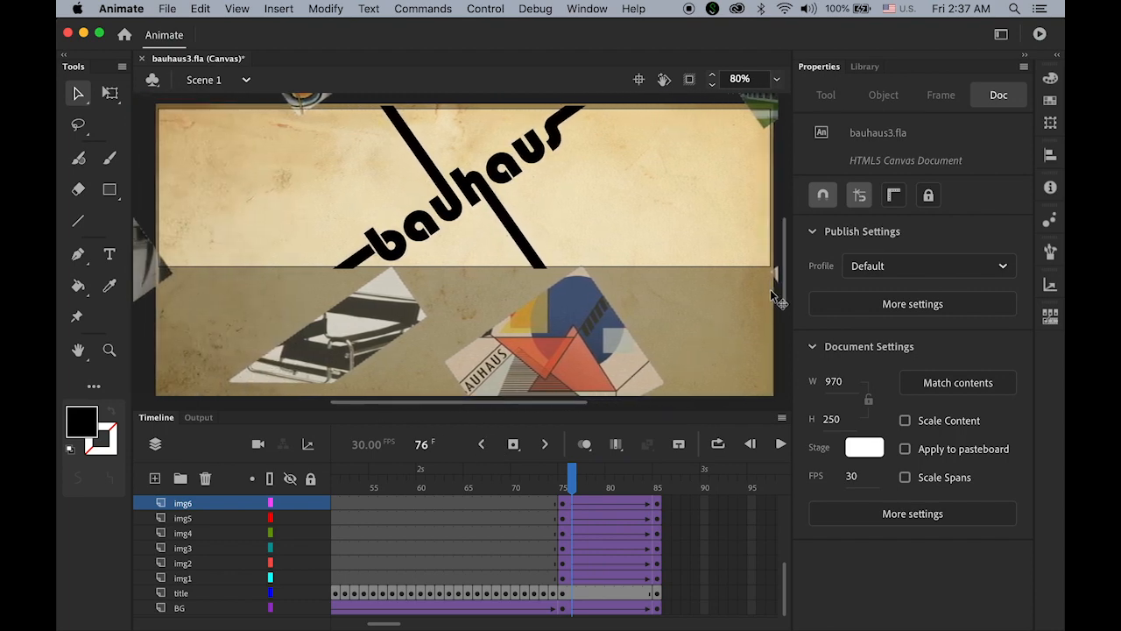
{"action": "left_click_drag", "start_coordinate": [784, 289], "coordinate": [787, 282]}
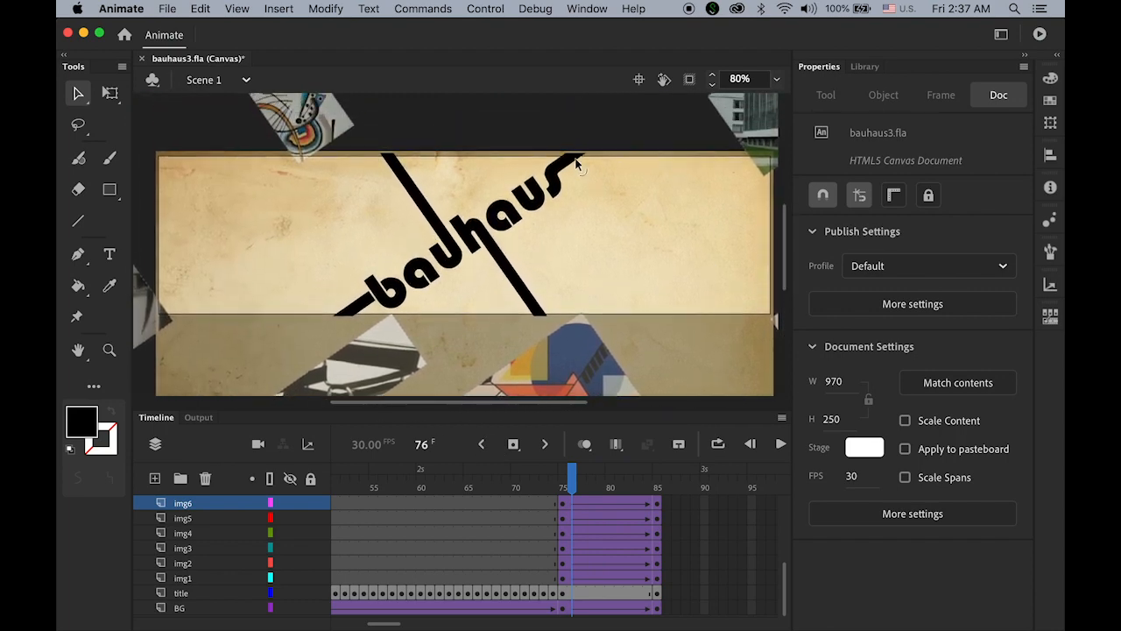
{"action": "left_click_drag", "start_coordinate": [574, 484], "coordinate": [333, 484]}
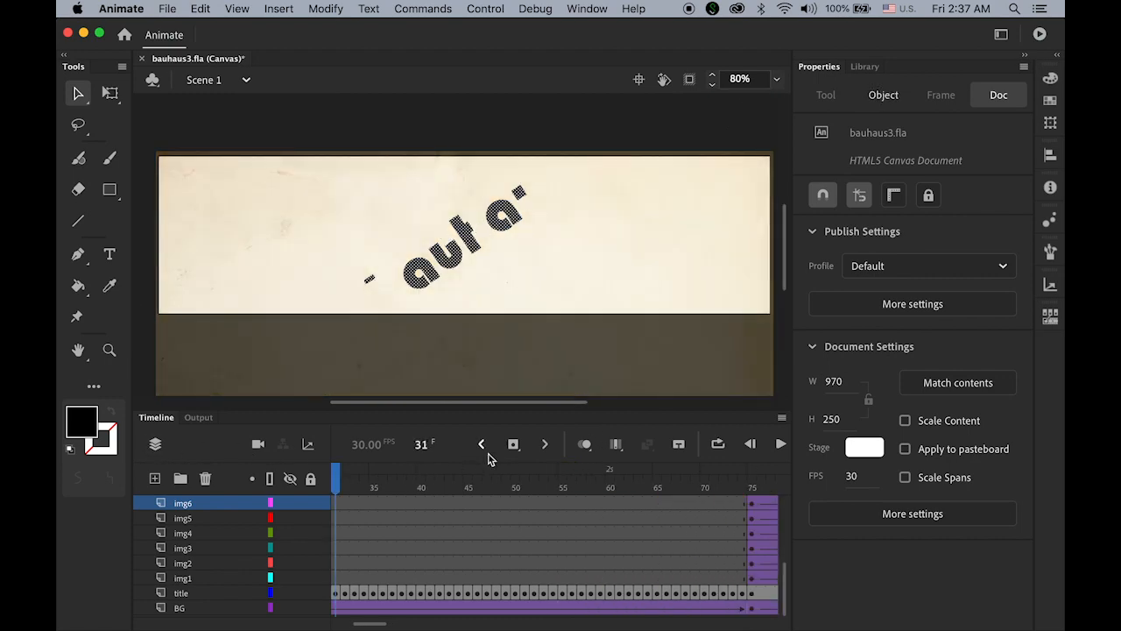
{"action": "left_click", "coordinate": [483, 449]}
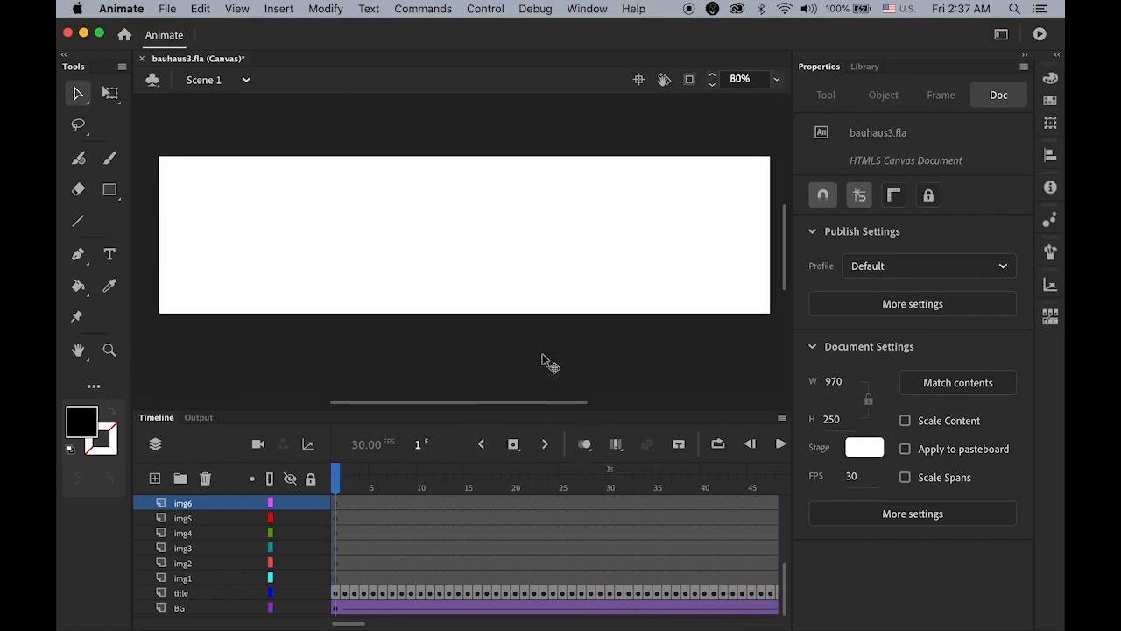
{"action": "key", "text": "Return"}
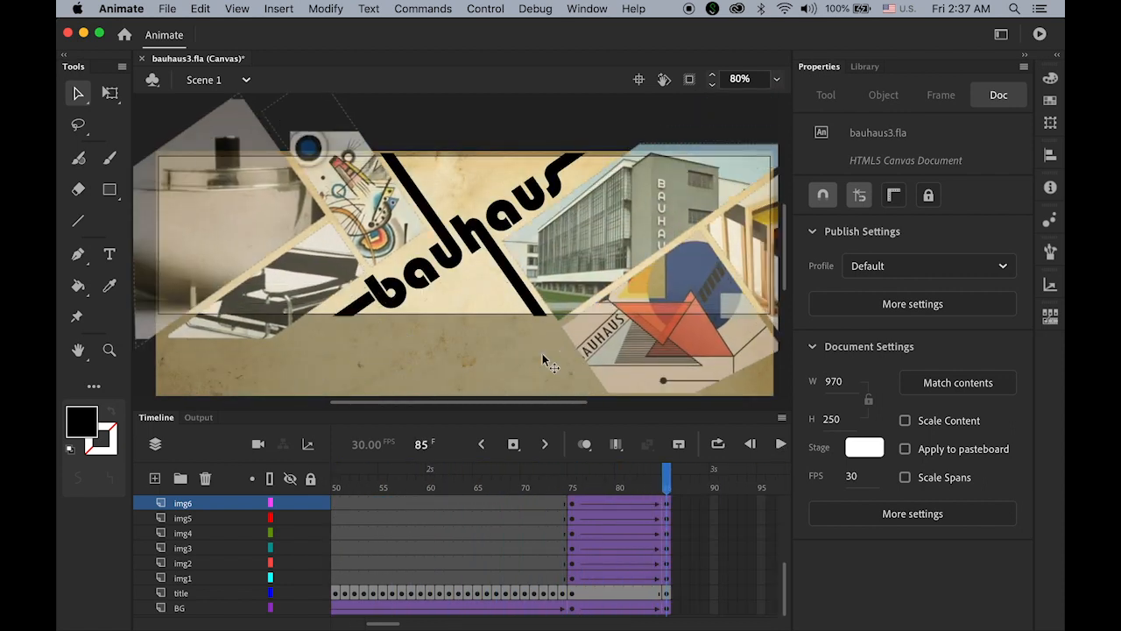
{"action": "key", "text": "Return"}
Examine the ArtSchool, WEIMAR, DESSAU and BERLIN text layers at frame 1, briefly showing the Architecture layer for comparison.
{"action": "left_click_drag", "start_coordinate": [786, 576], "coordinate": [785, 545]}
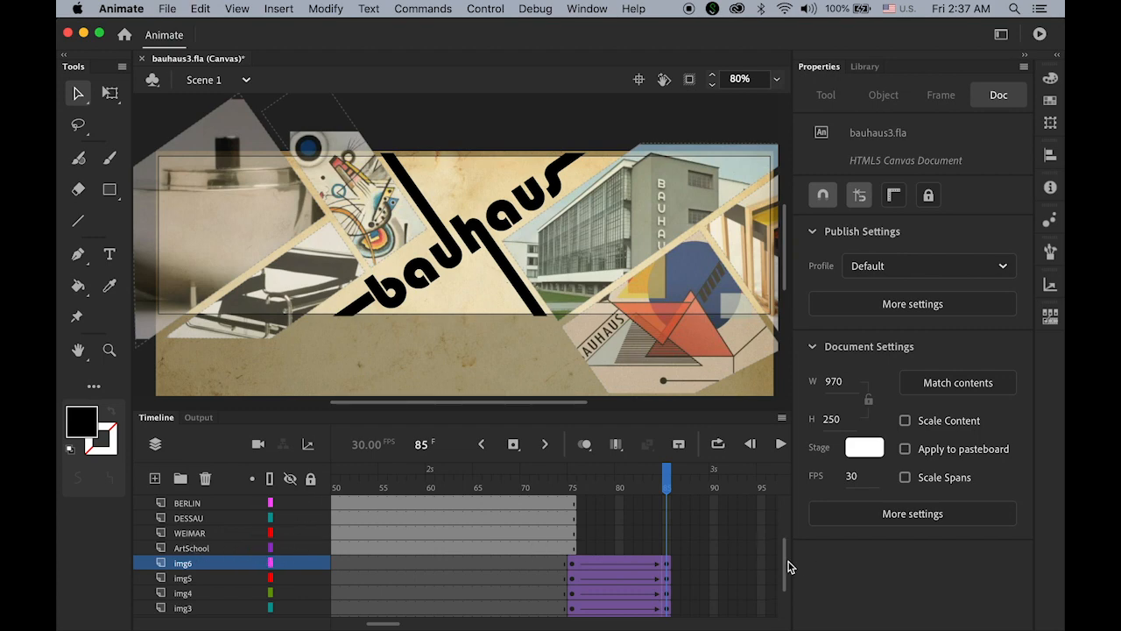
{"action": "mouse_move", "coordinate": [785, 567]}
{"action": "left_mouse_down"}
{"action": "mouse_move", "coordinate": [785, 545]}
{"action": "mouse_move", "coordinate": [785, 564]}
{"action": "left_mouse_up"}
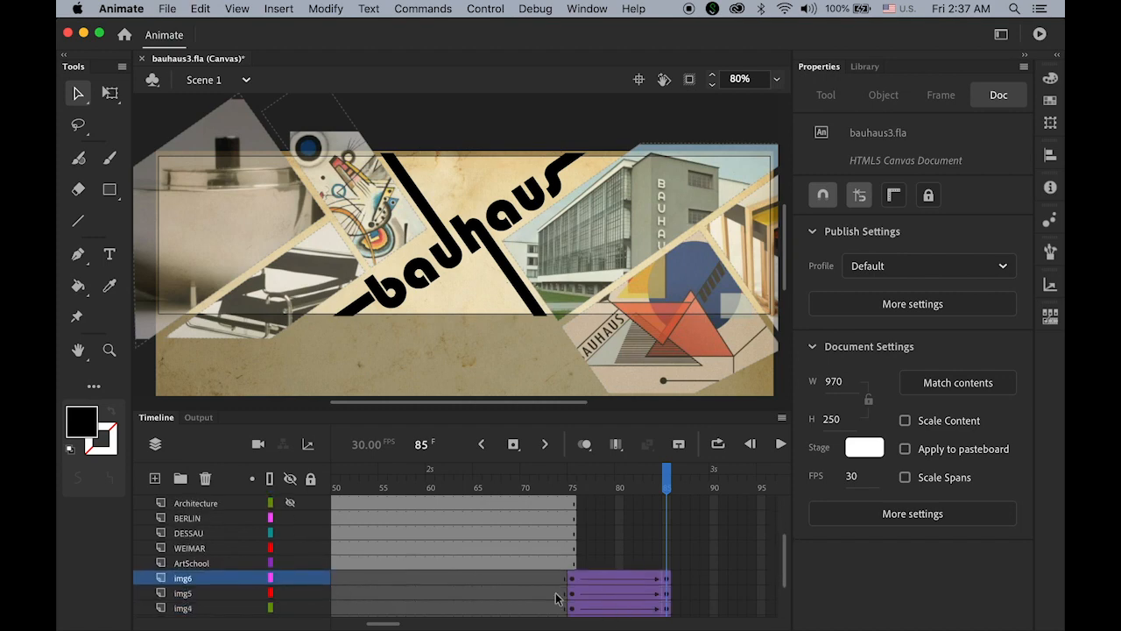
{"action": "left_click_drag", "start_coordinate": [386, 625], "coordinate": [301, 625]}
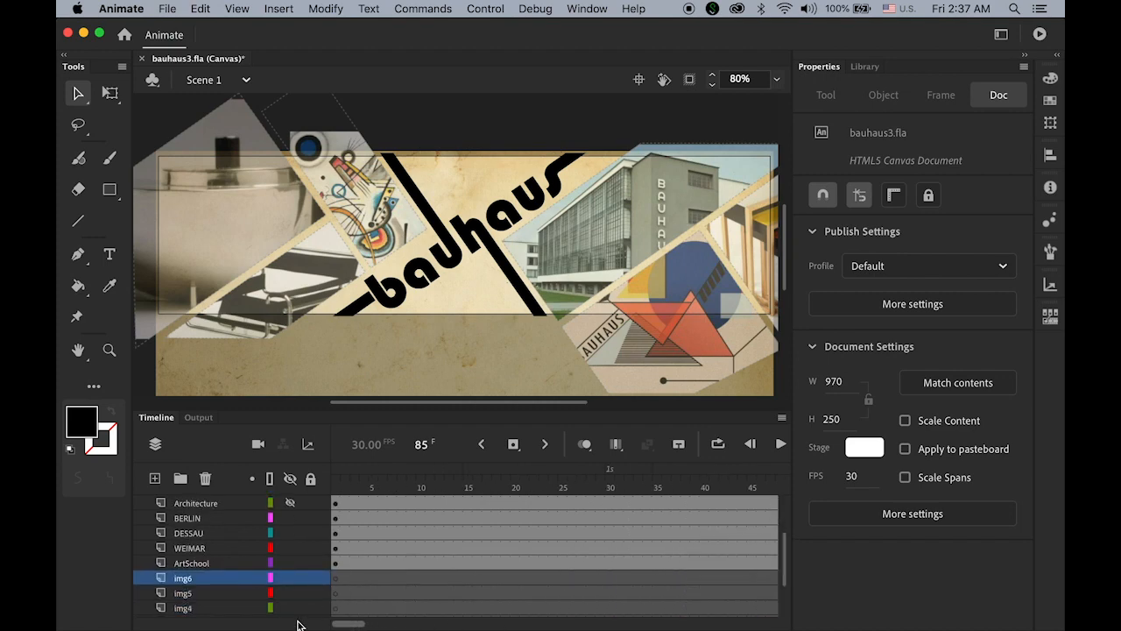
{"action": "left_click", "coordinate": [336, 563]}
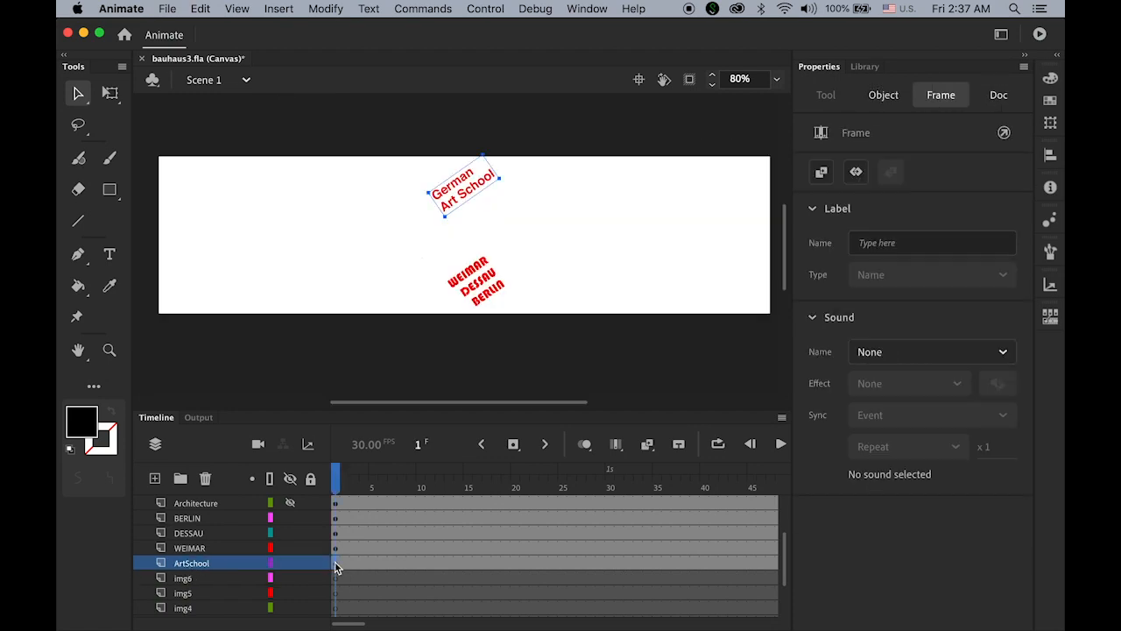
{"action": "left_click", "coordinate": [336, 548], "text": "shift"}
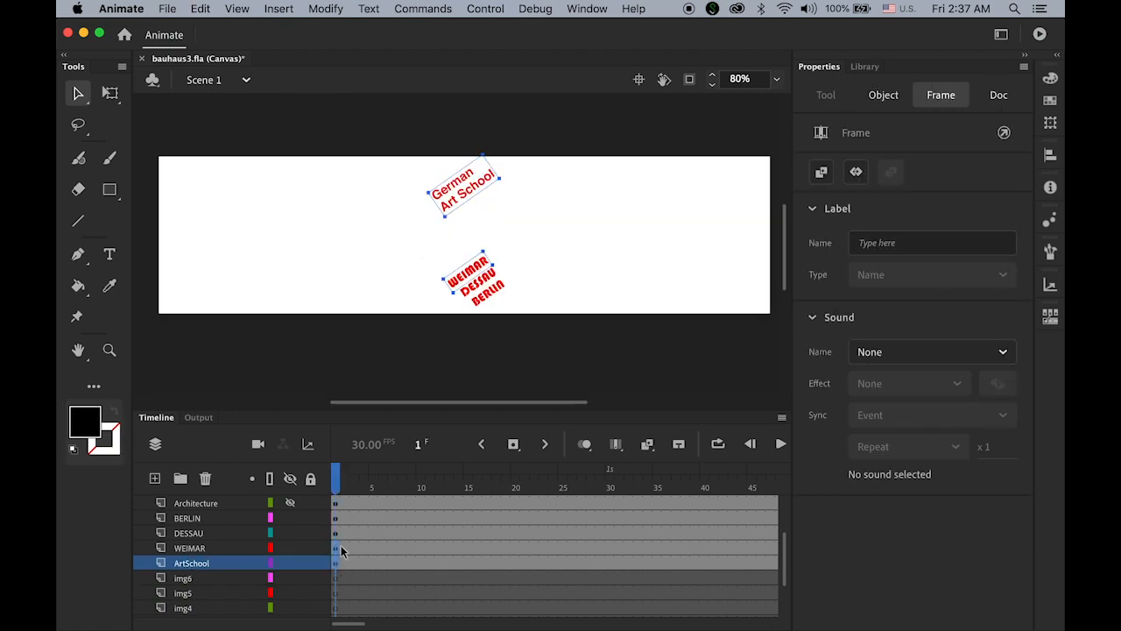
{"action": "left_click", "coordinate": [336, 532]}
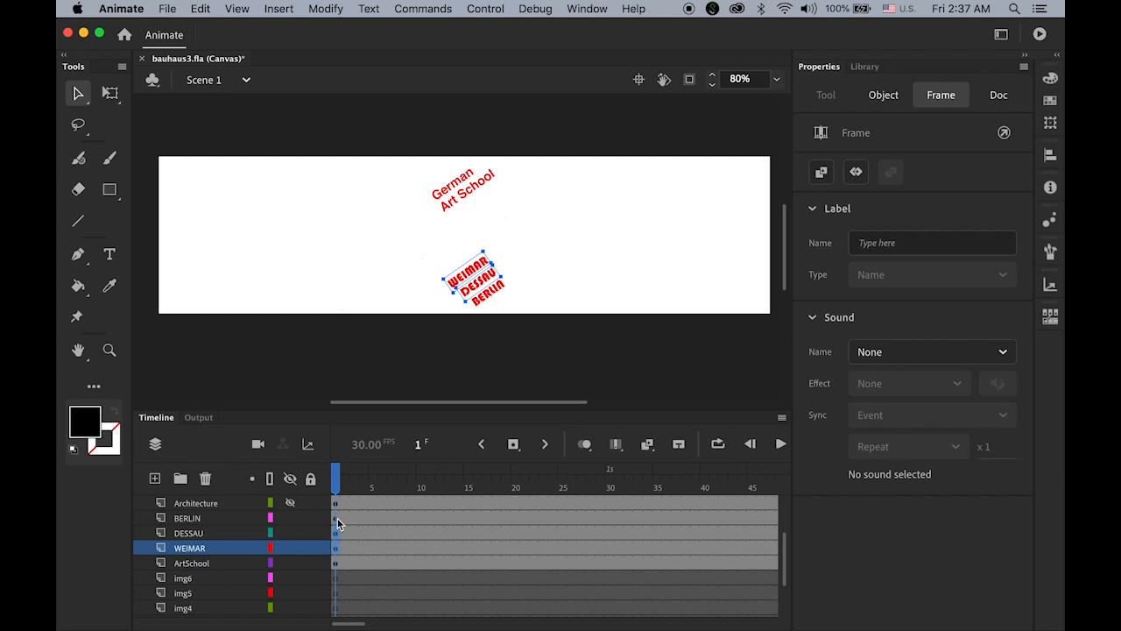
{"action": "left_click", "coordinate": [291, 504]}
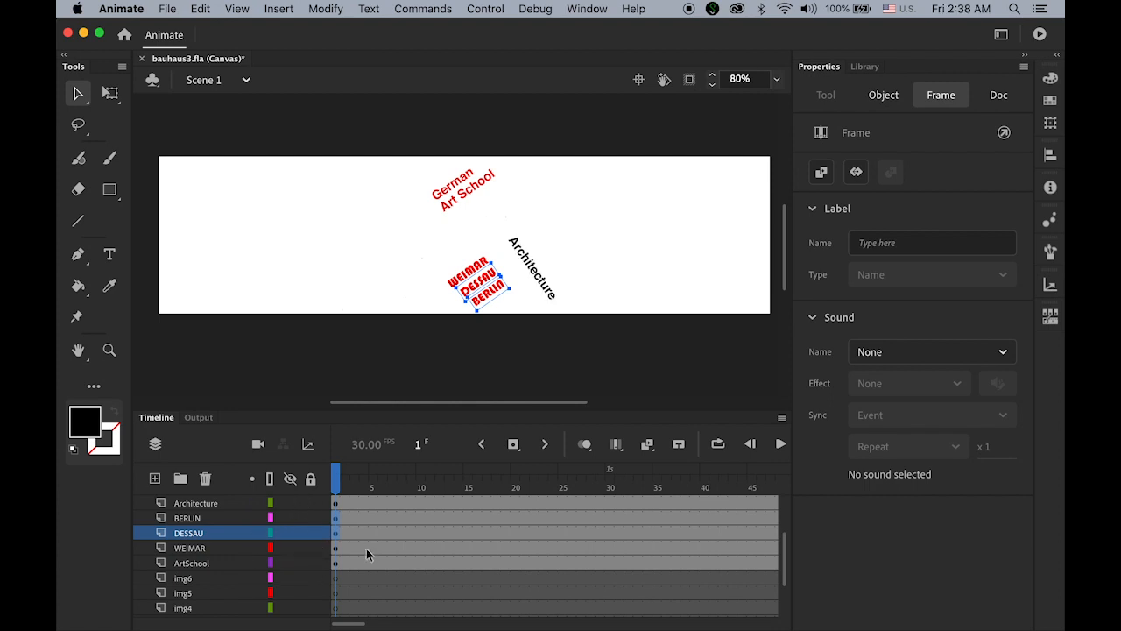
{"action": "left_click", "coordinate": [290, 503]}
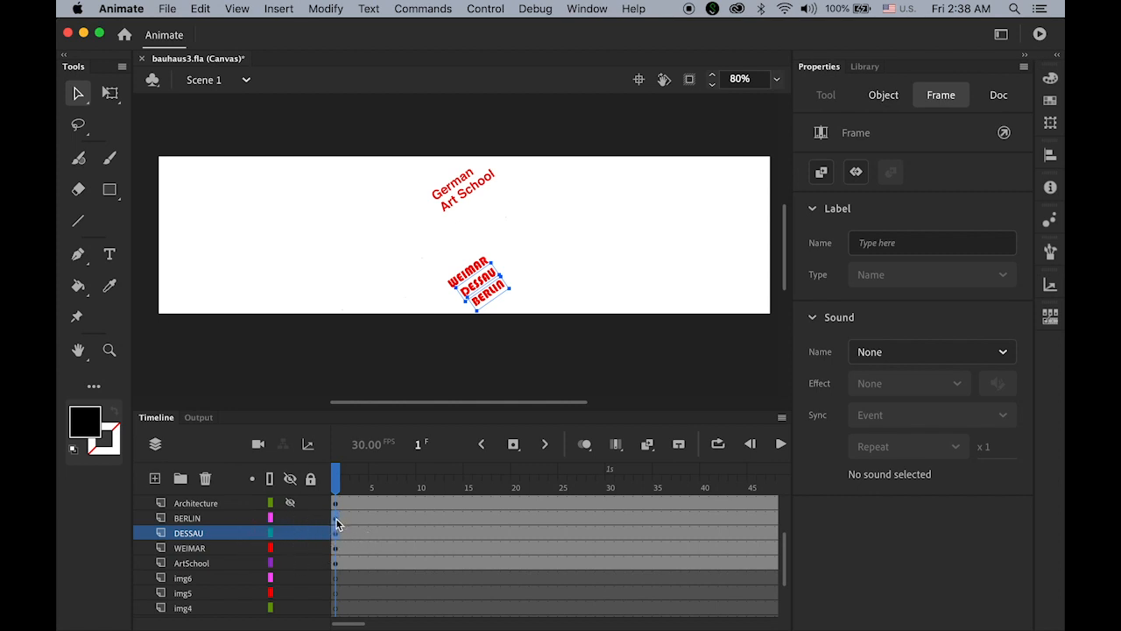
Move the first keyframes of the BERLIN, DESSAU, WEIMAR and ArtSchool layers together from frame 1 to frame 85.
{"action": "left_click", "coordinate": [336, 518]}
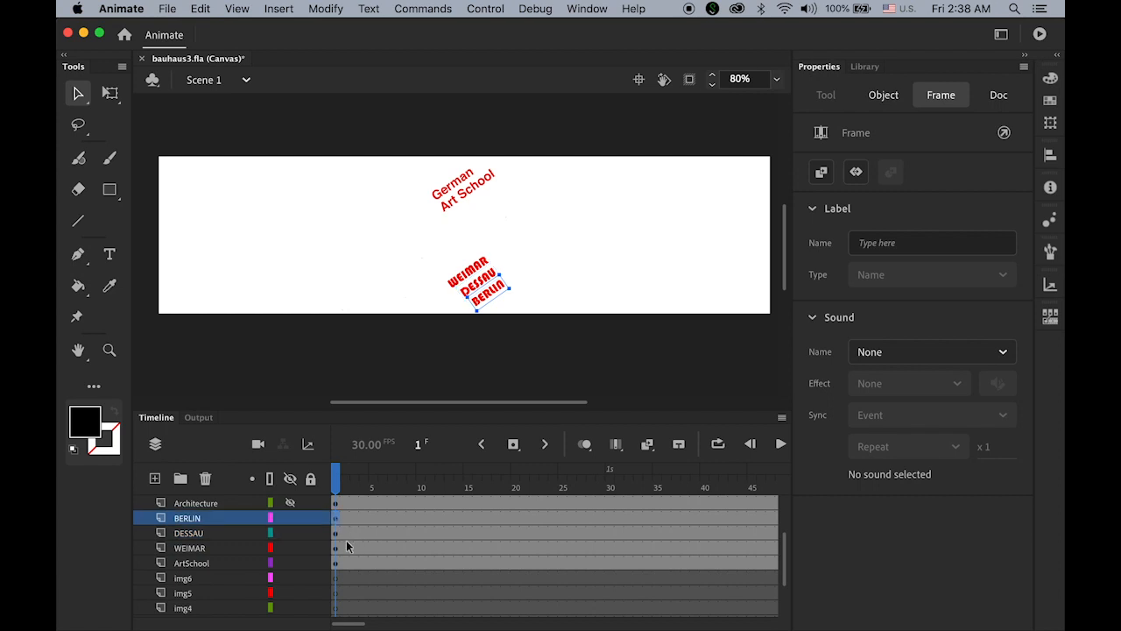
{"action": "left_click", "coordinate": [335, 532]}
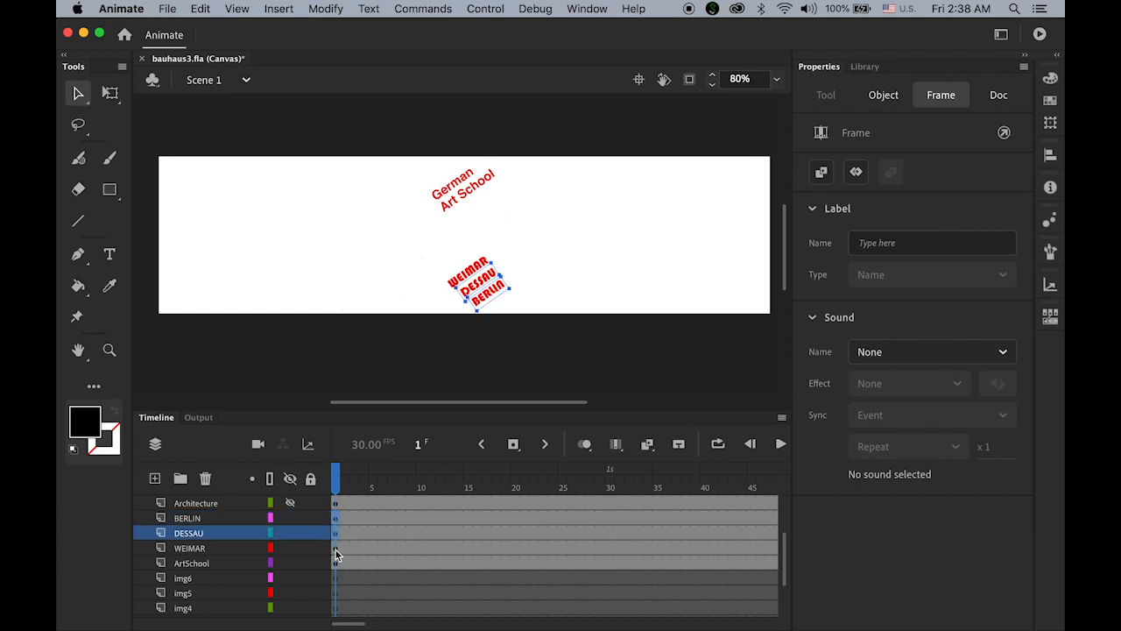
{"action": "left_click", "coordinate": [336, 548]}
{"action": "left_click", "coordinate": [335, 564]}
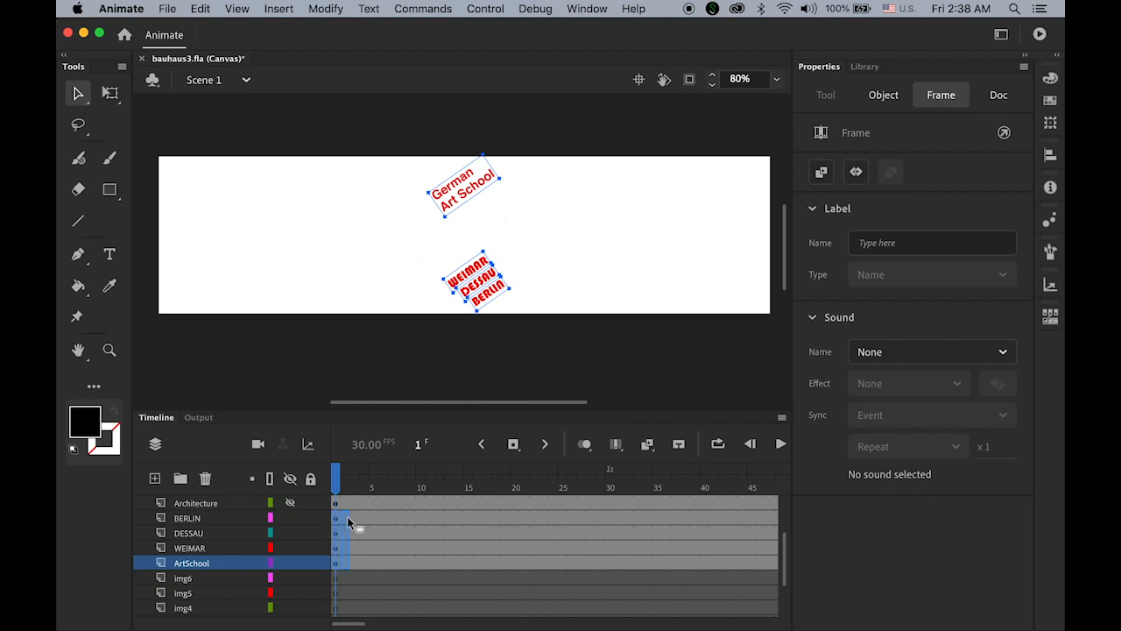
{"action": "left_click_drag", "start_coordinate": [732, 514], "coordinate": [611, 512]}
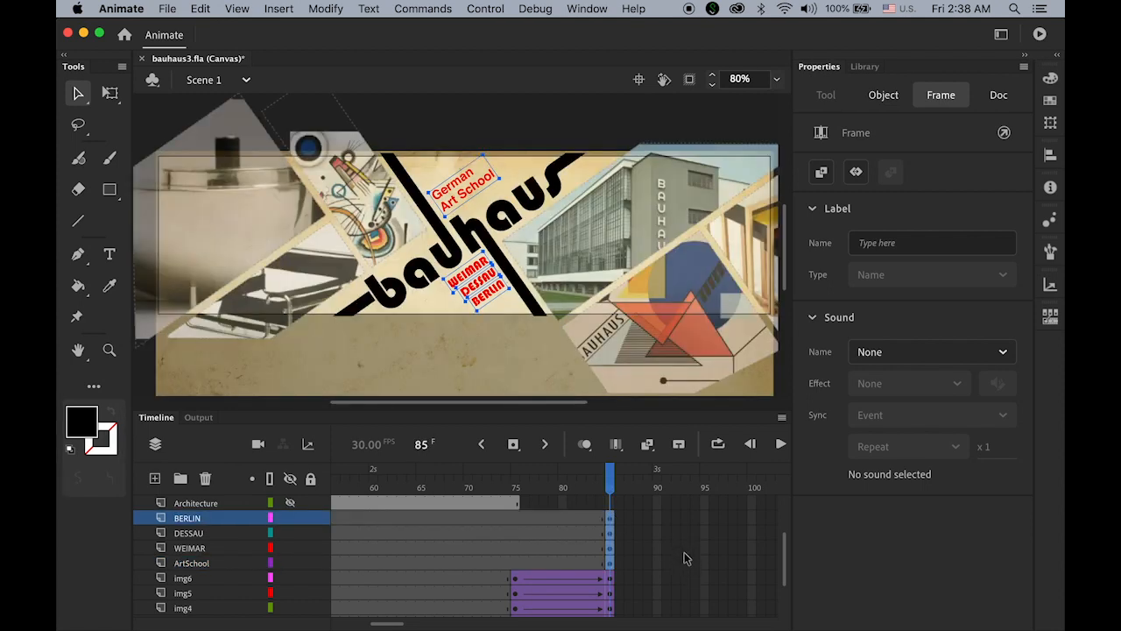
{"action": "left_click_drag", "start_coordinate": [611, 478], "coordinate": [629, 528]}
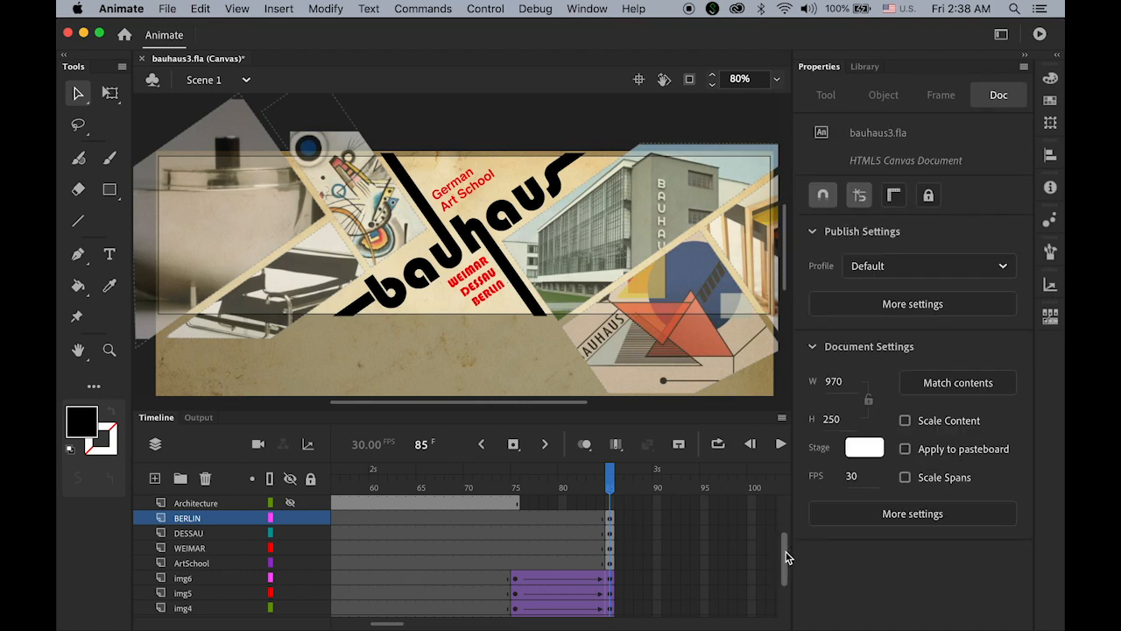
Reorder the years layer so it sits directly above the BERLIN layer.
{"action": "left_click_drag", "start_coordinate": [786, 557], "coordinate": [784, 511]}
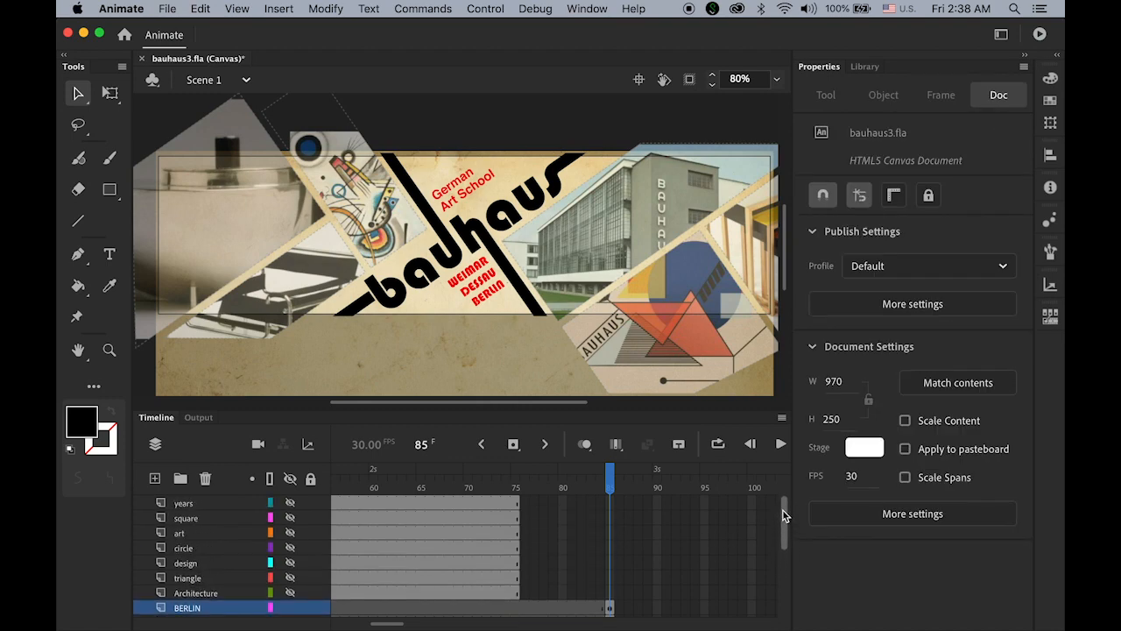
{"action": "left_click", "coordinate": [201, 506]}
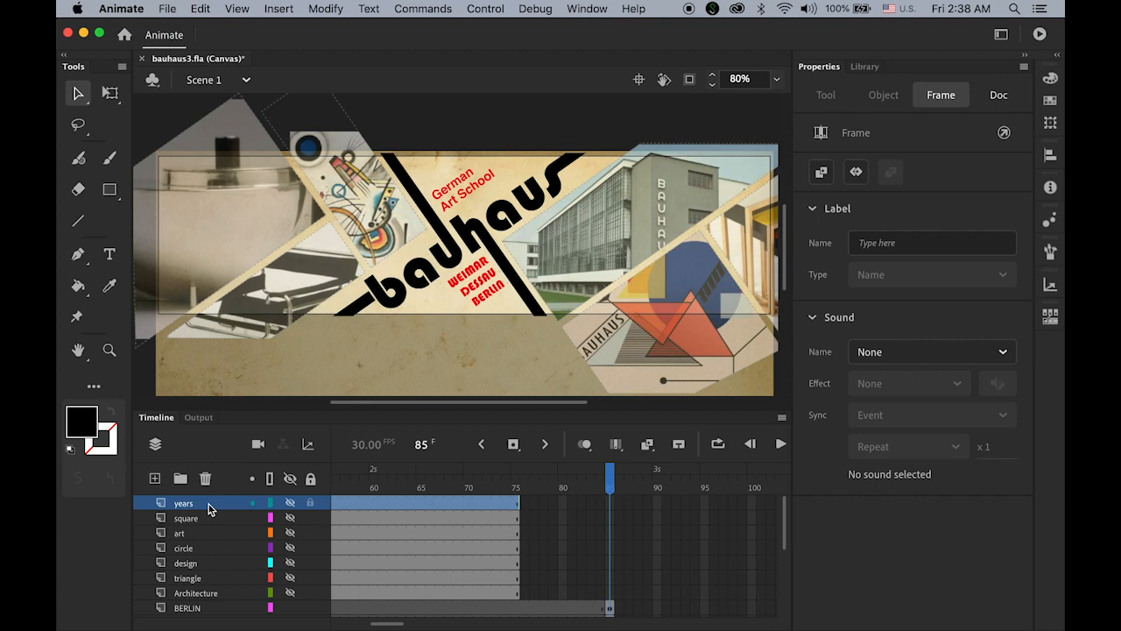
{"action": "left_click_drag", "start_coordinate": [209, 509], "coordinate": [203, 603]}
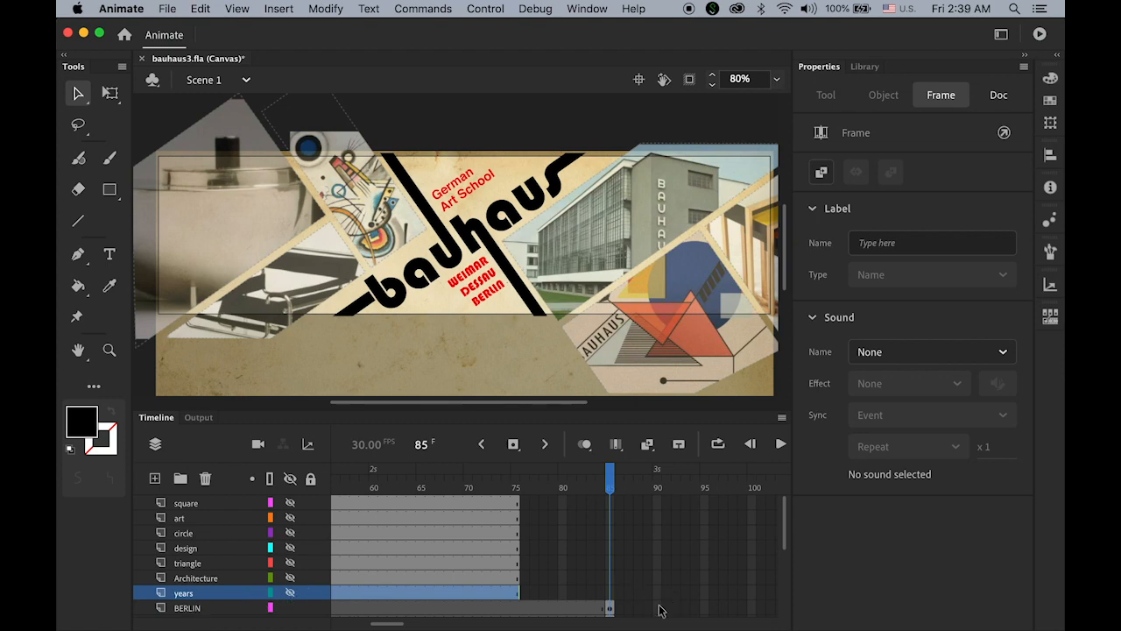
Make the years layer visible and move its first keyframe from frame 1 to frame 85.
{"action": "left_click_drag", "start_coordinate": [392, 624], "coordinate": [332, 625]}
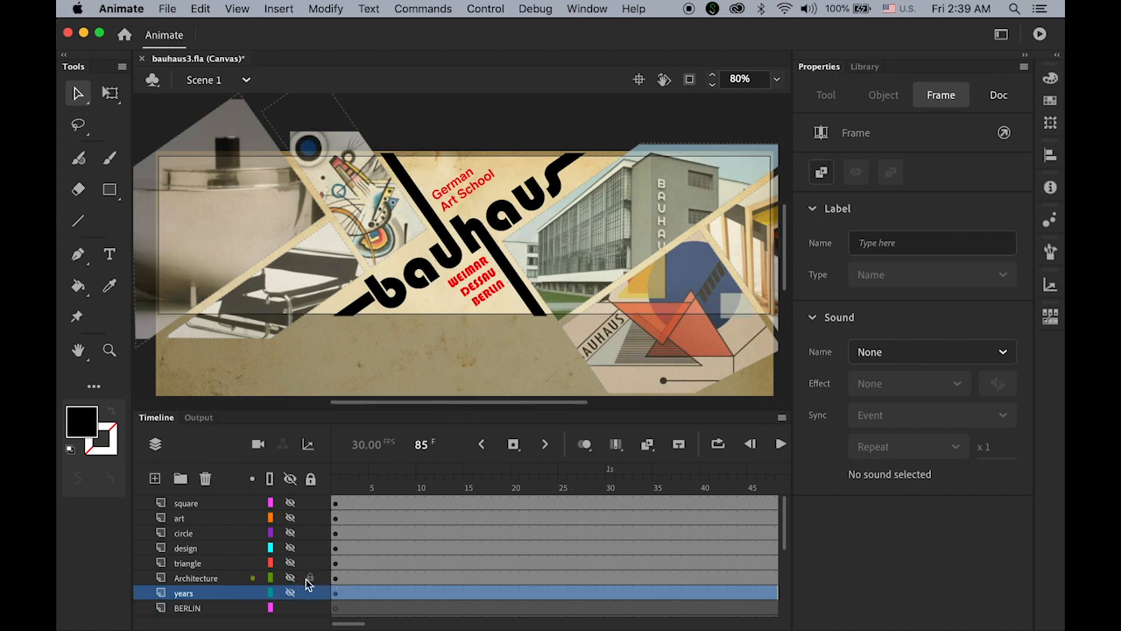
{"action": "left_click", "coordinate": [338, 594]}
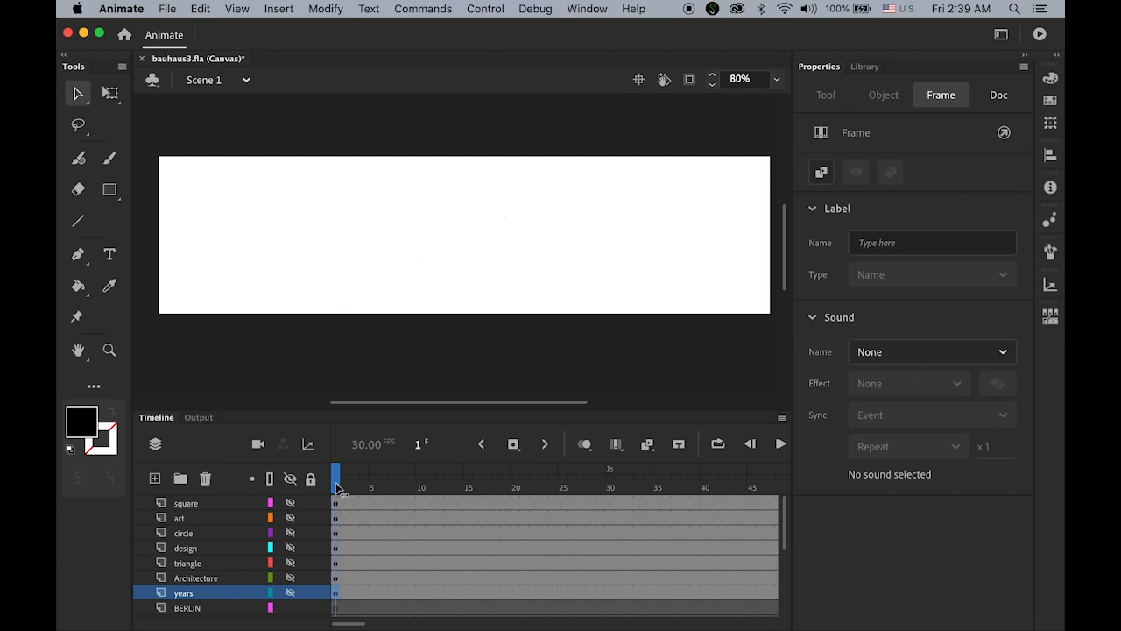
{"action": "mouse_move", "coordinate": [338, 487]}
{"action": "left_mouse_down"}
{"action": "mouse_move", "coordinate": [400, 489]}
{"action": "mouse_move", "coordinate": [335, 488]}
{"action": "left_mouse_up"}
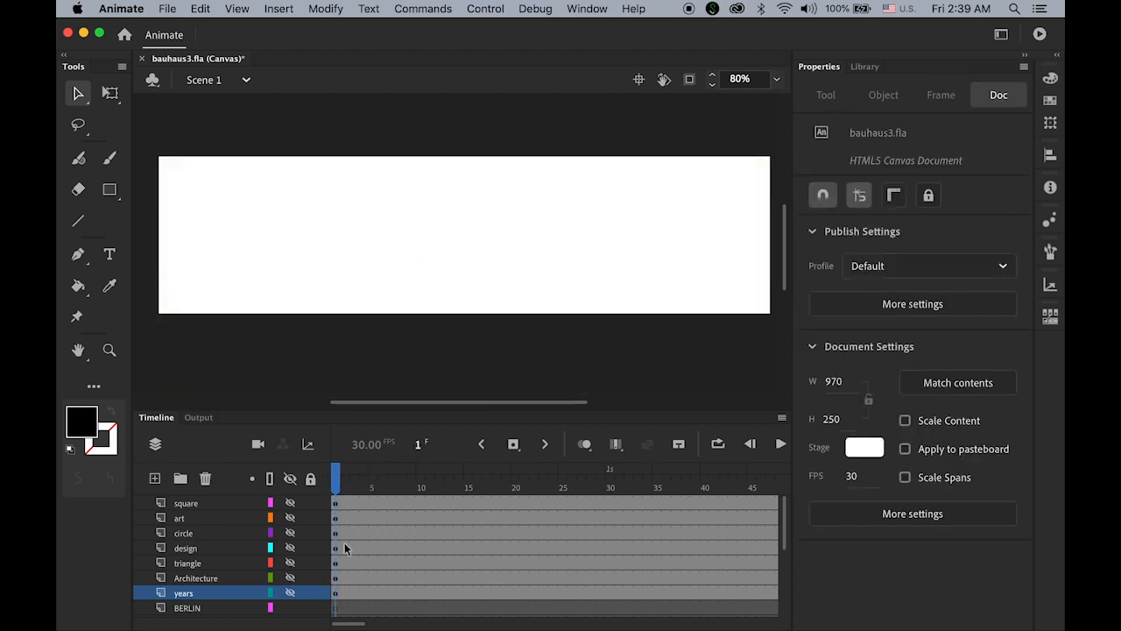
{"action": "left_click", "coordinate": [290, 593]}
{"action": "left_click_drag", "start_coordinate": [338, 598], "coordinate": [657, 594]}
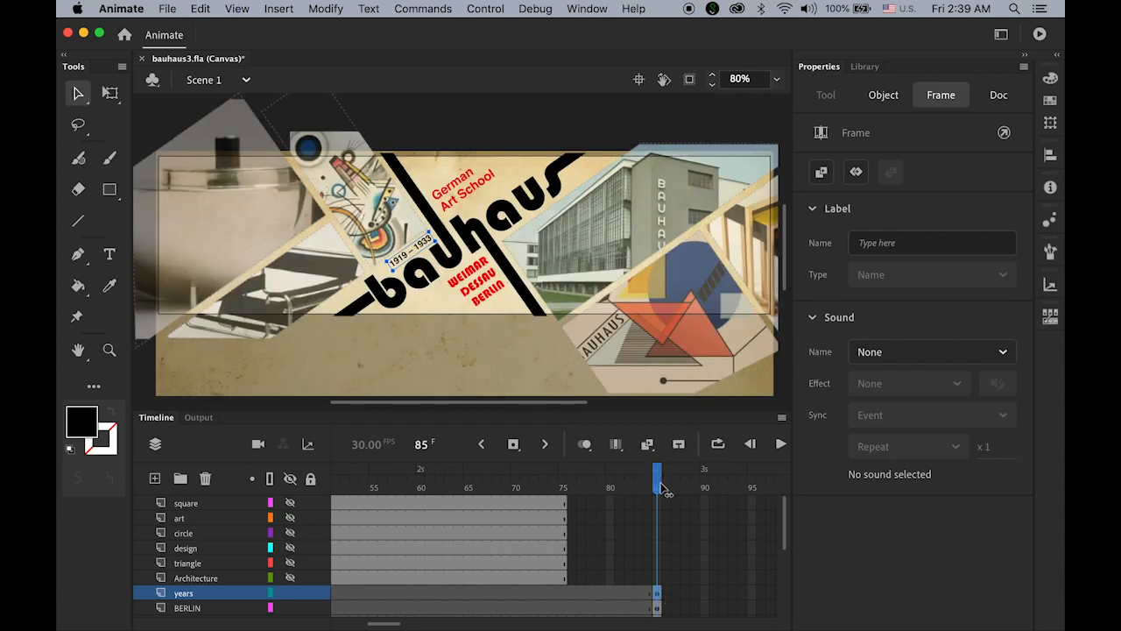
{"action": "left_click_drag", "start_coordinate": [663, 490], "coordinate": [680, 507]}
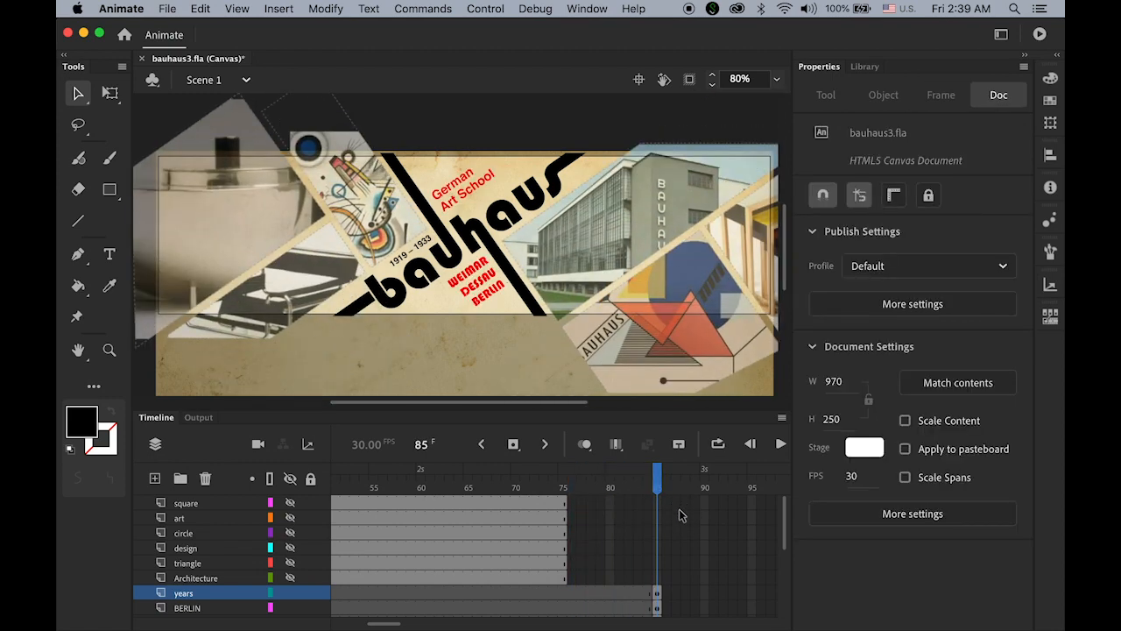
Create classic tweens at frame 85 on the years, BERLIN, DESSAU, WEIMAR and ArtSchool layers.
{"action": "left_click_drag", "start_coordinate": [787, 537], "coordinate": [790, 561]}
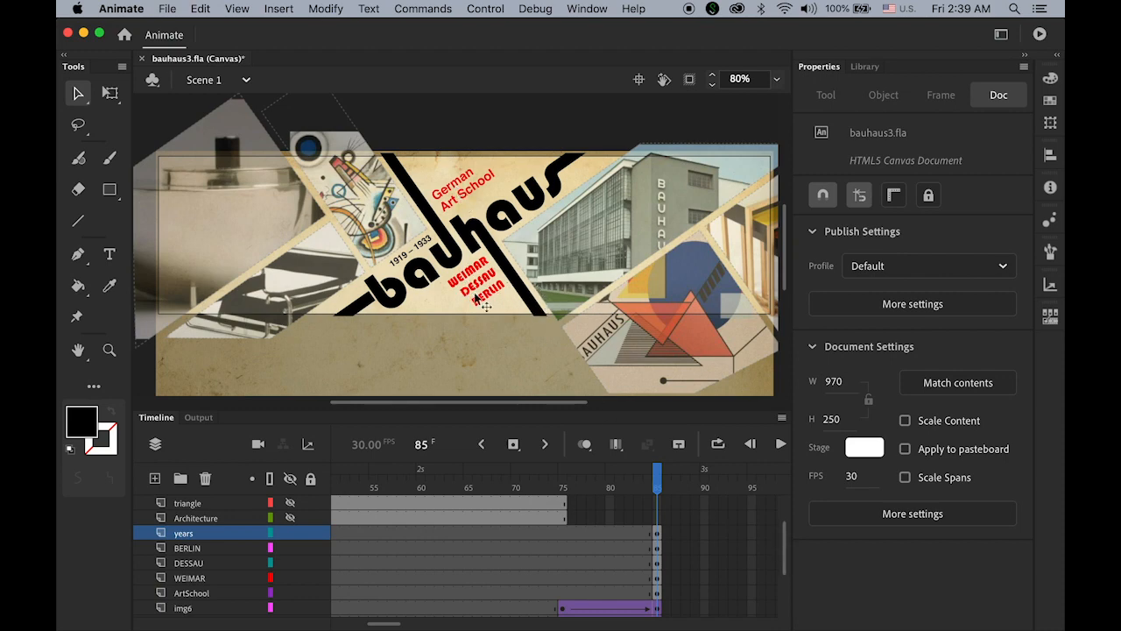
{"action": "left_click", "coordinate": [658, 535]}
{"action": "left_click", "coordinate": [657, 594], "text": "shift"}
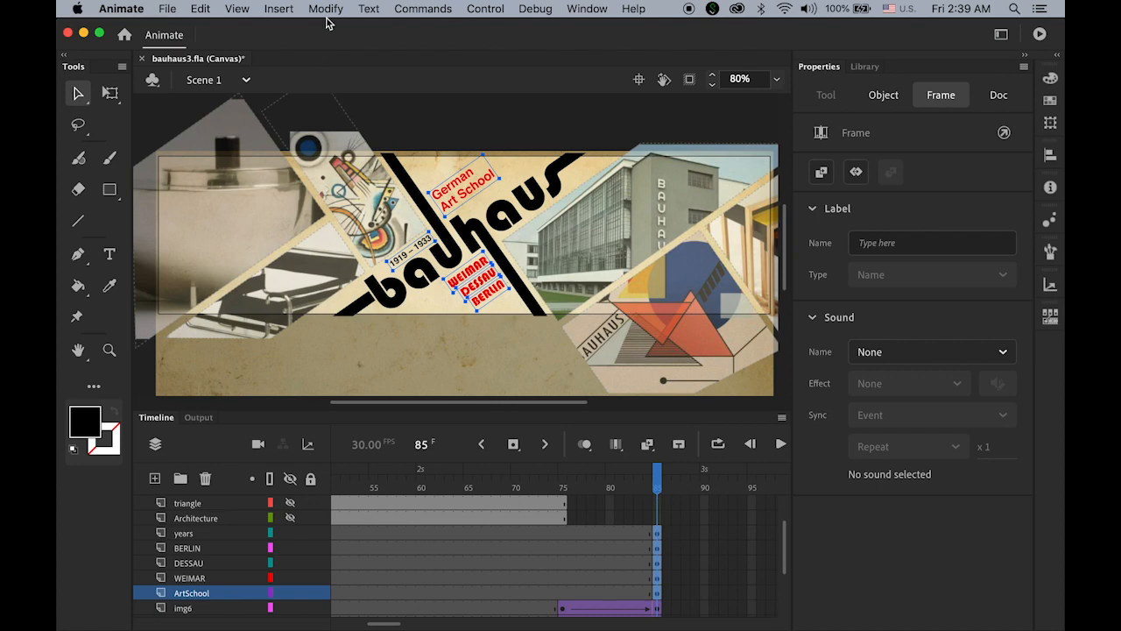
{"action": "left_click", "coordinate": [278, 8]}
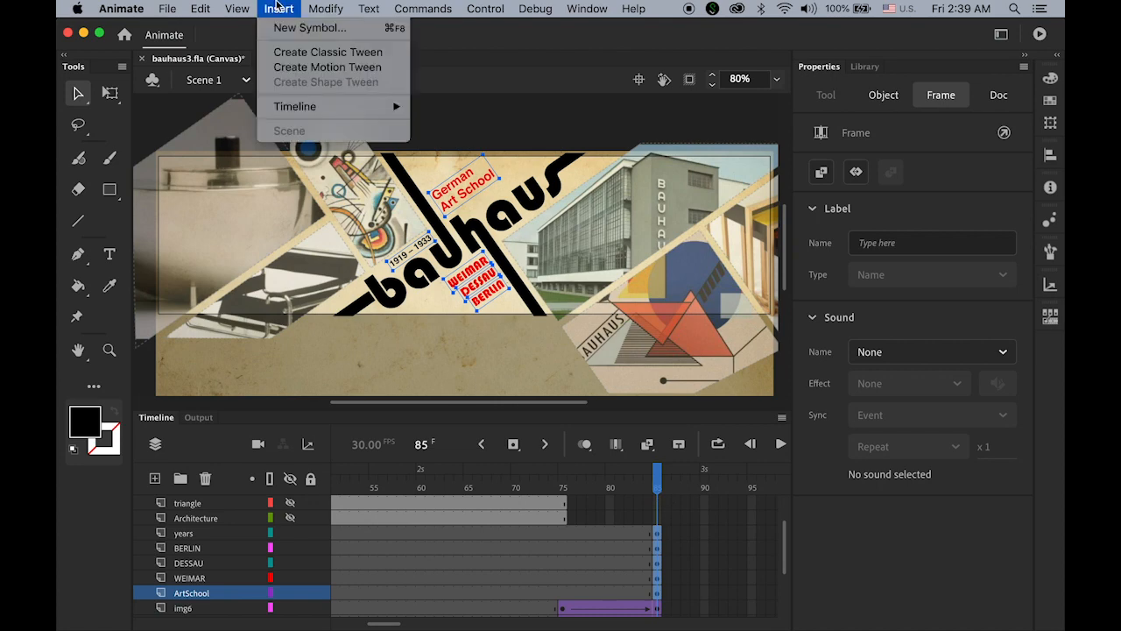
{"action": "left_click", "coordinate": [324, 53]}
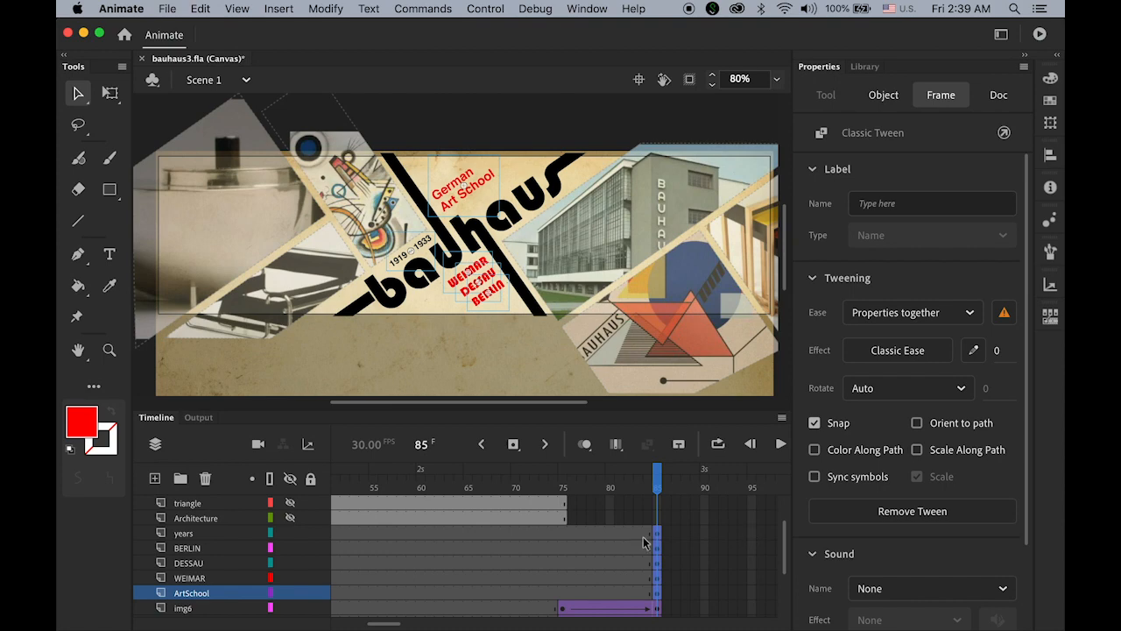
Insert keyframes at frame 95 on the five text layers from years down to ArtSchool.
{"action": "left_click", "coordinate": [752, 533]}
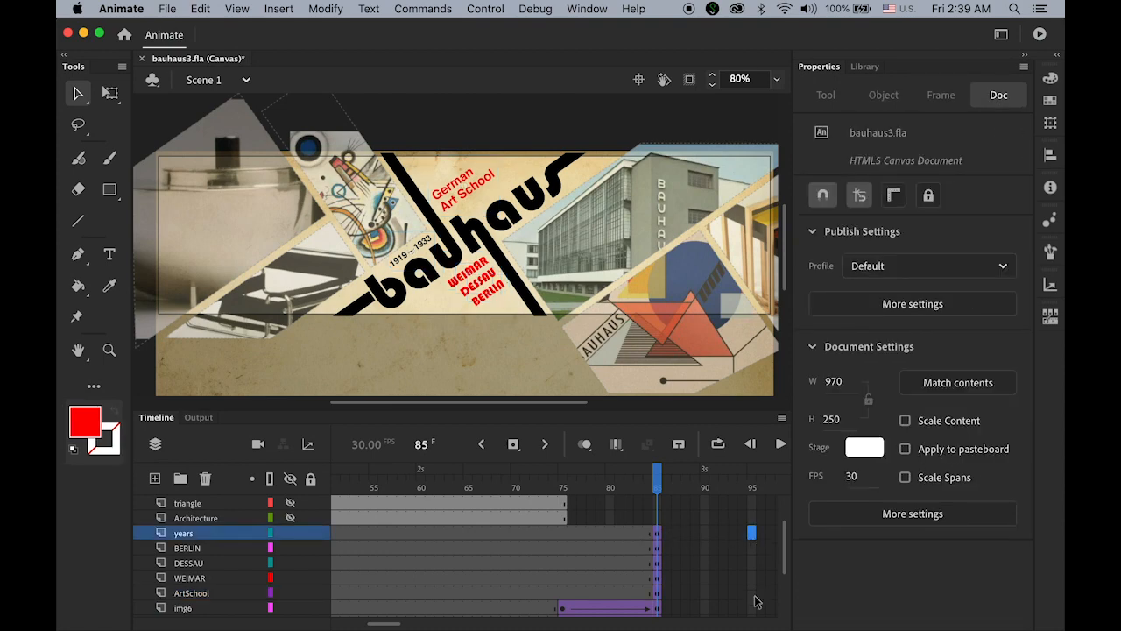
{"action": "left_click", "coordinate": [755, 596], "text": "shift"}
{"action": "left_click", "coordinate": [515, 445]}
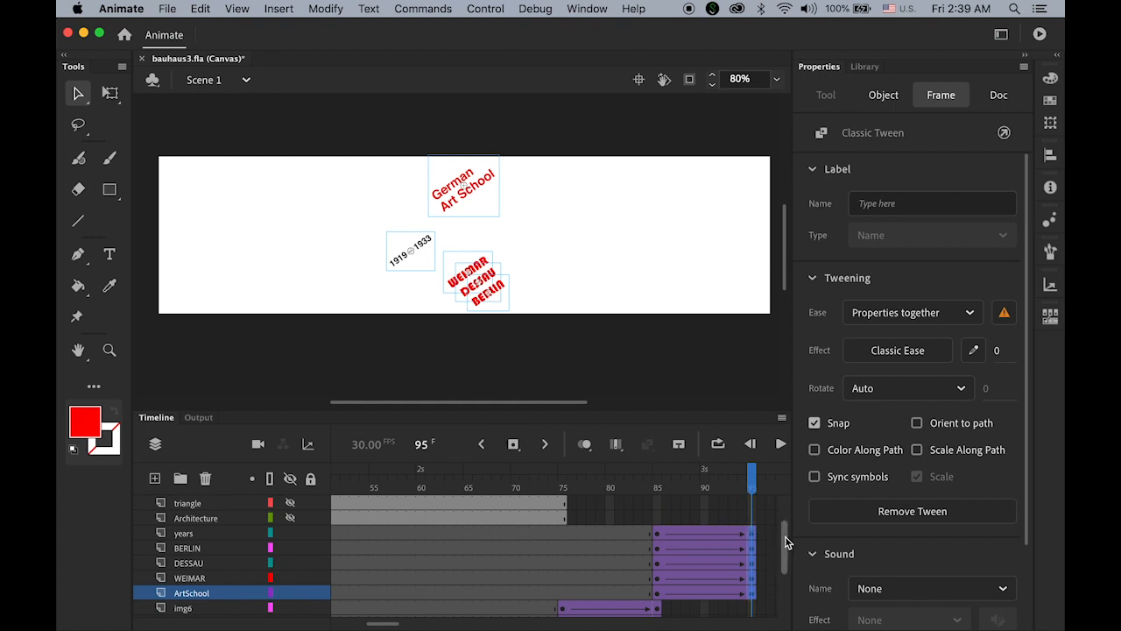
Enlarge the timeline and insert keyframes at frame 95 on all layers from img6 down to BG.
{"action": "left_click_drag", "start_coordinate": [786, 543], "coordinate": [787, 571]}
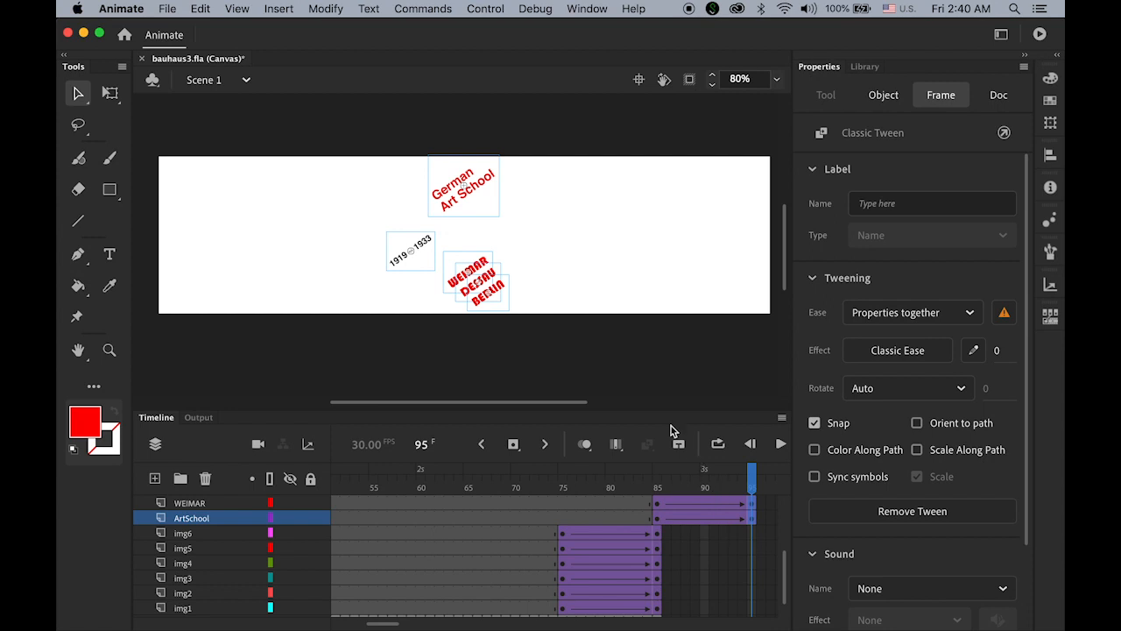
{"action": "left_click_drag", "start_coordinate": [663, 411], "coordinate": [663, 342]}
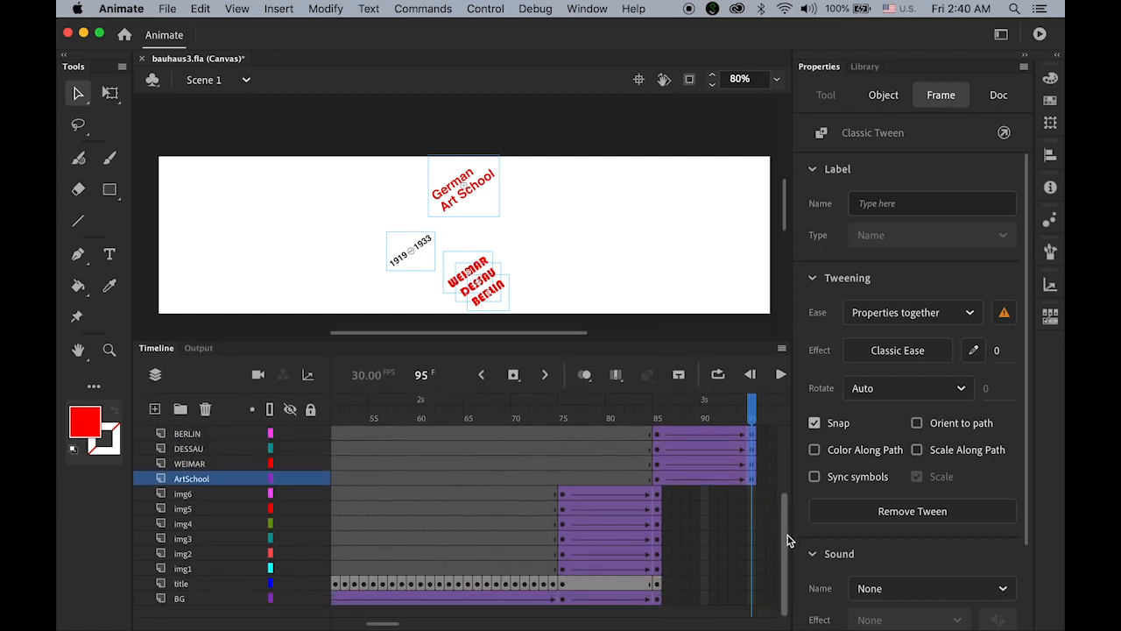
{"action": "left_click", "coordinate": [751, 494]}
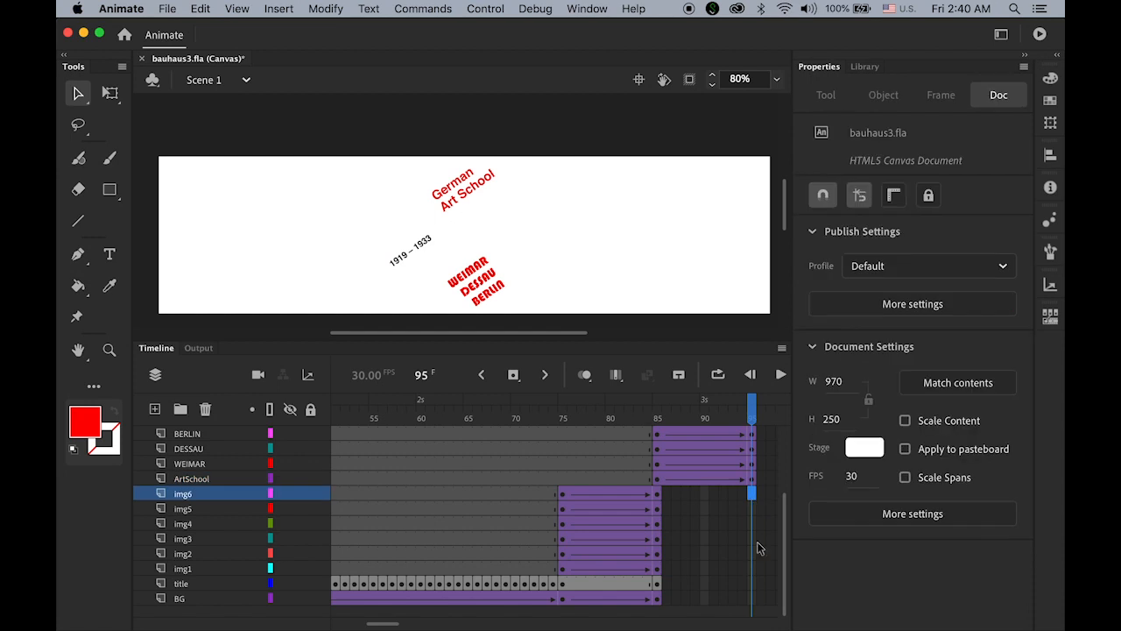
{"action": "left_click", "coordinate": [752, 599], "text": "shift"}
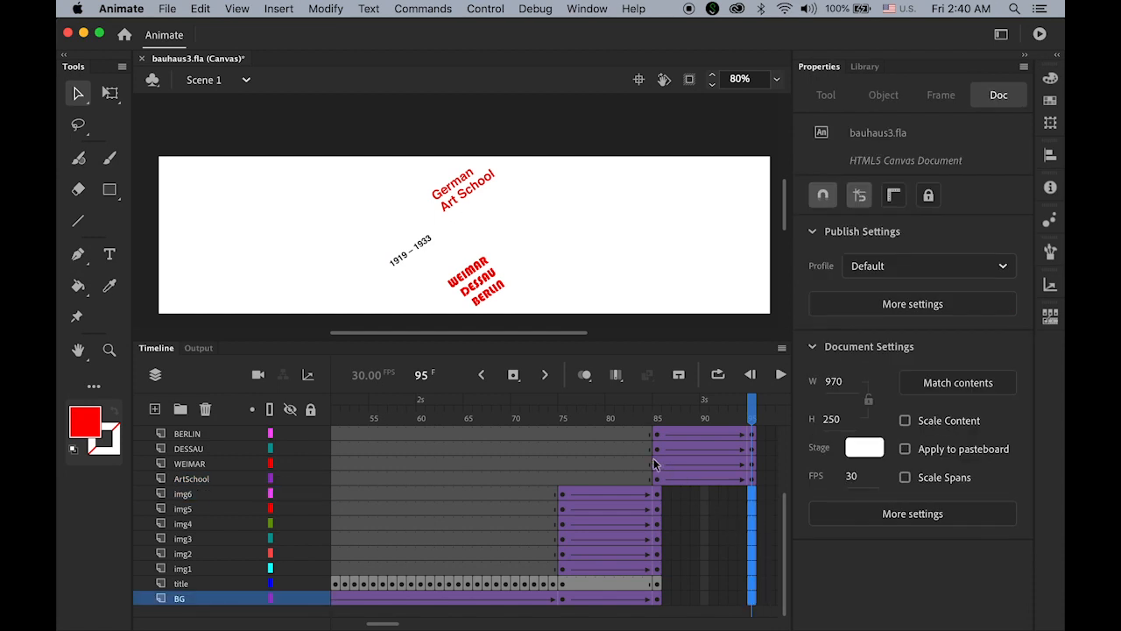
{"action": "left_click", "coordinate": [515, 375]}
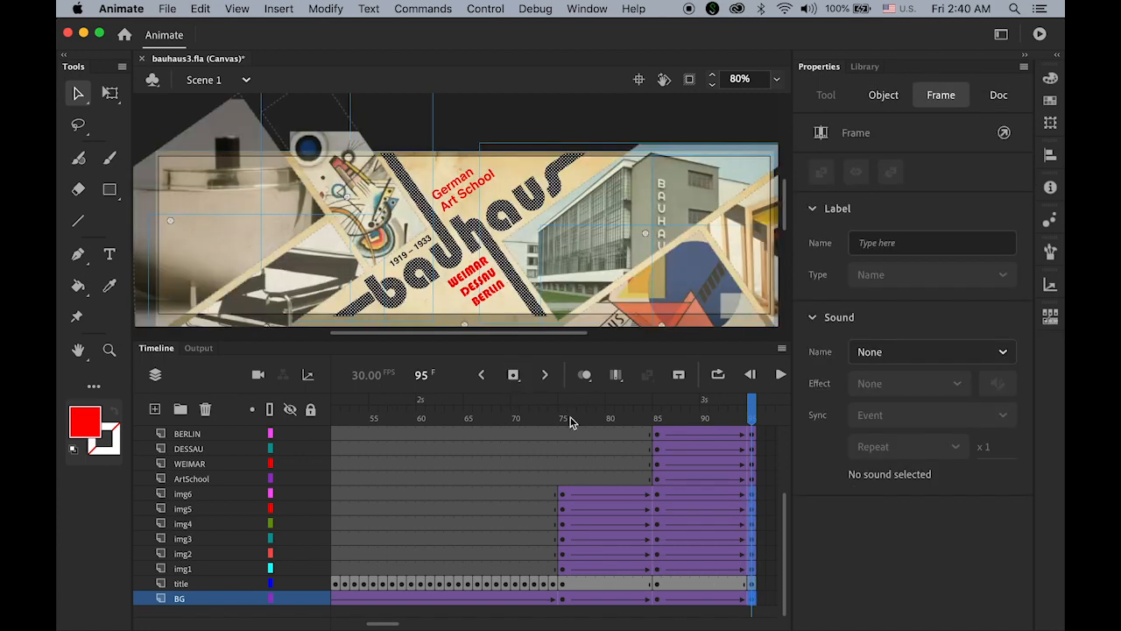
At frame 85, move the German Art School text diagonally up and right to about X 508, Y 28.
{"action": "left_click_drag", "start_coordinate": [759, 419], "coordinate": [657, 442]}
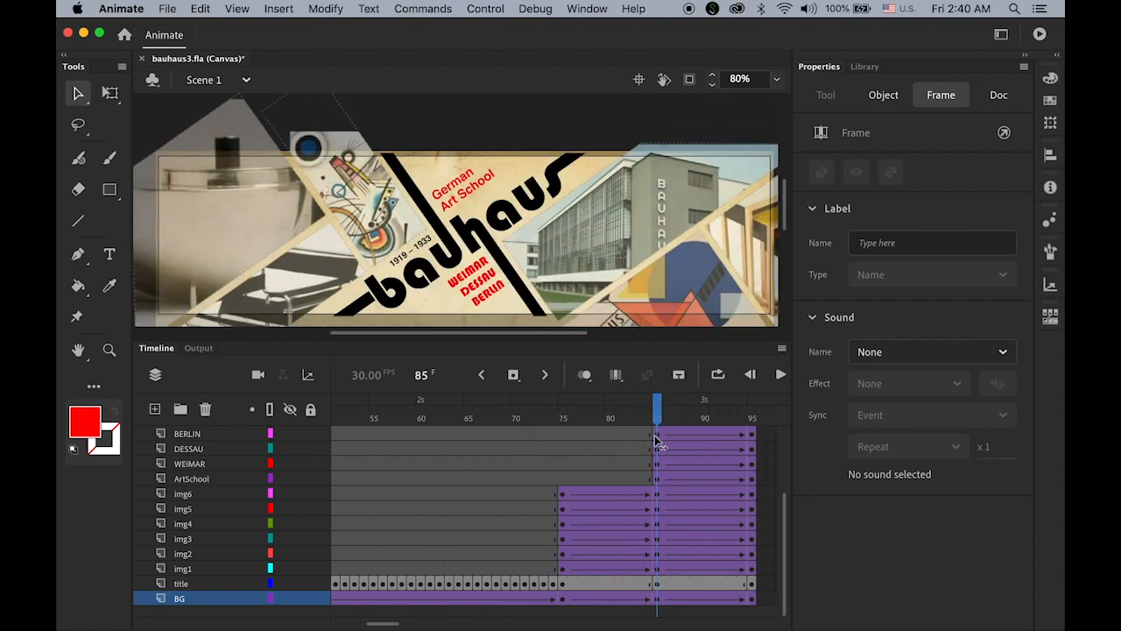
{"action": "left_click", "coordinate": [473, 201]}
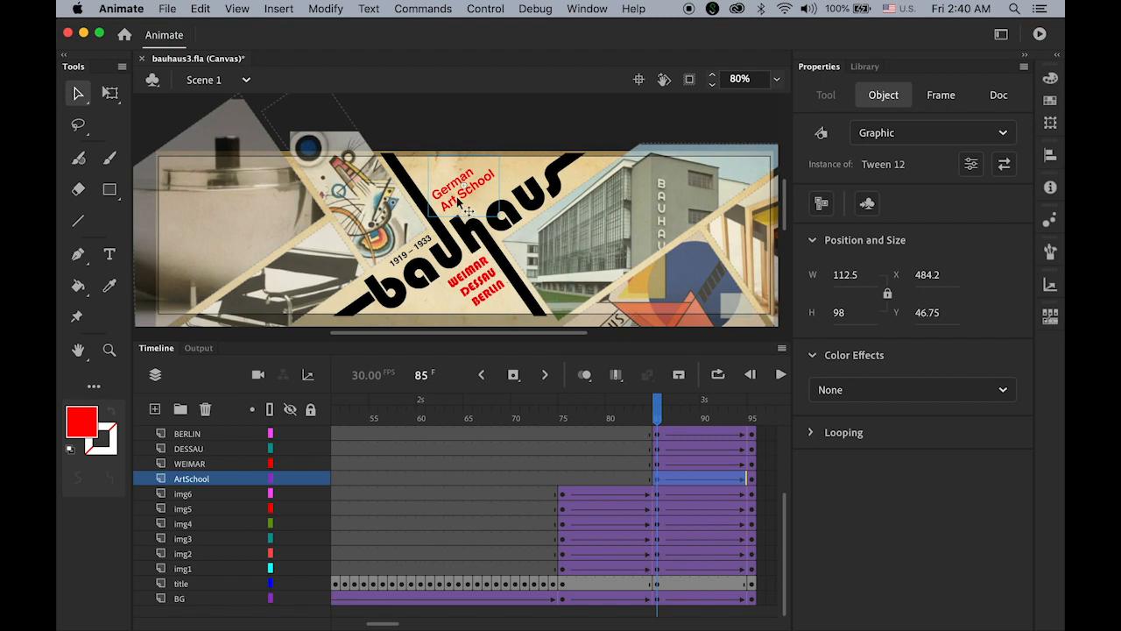
{"action": "left_click_drag", "start_coordinate": [459, 200], "coordinate": [477, 194]}
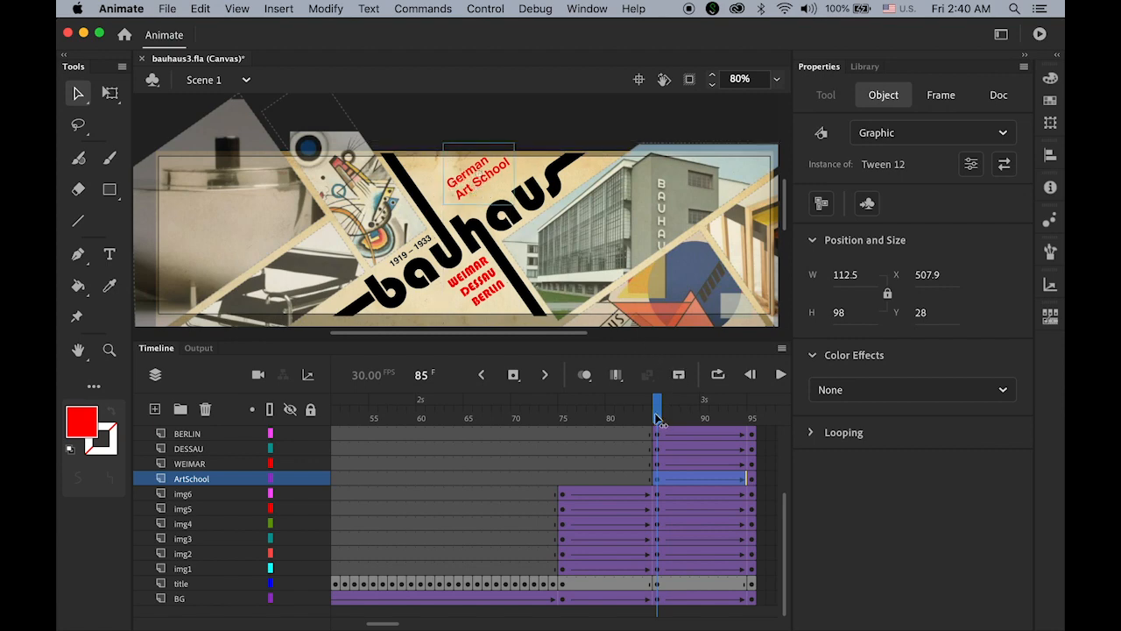
Set the German Art School text's alpha to 0% at frame 85.
{"action": "left_click", "coordinate": [680, 422]}
{"action": "left_click_drag", "start_coordinate": [680, 422], "coordinate": [659, 443]}
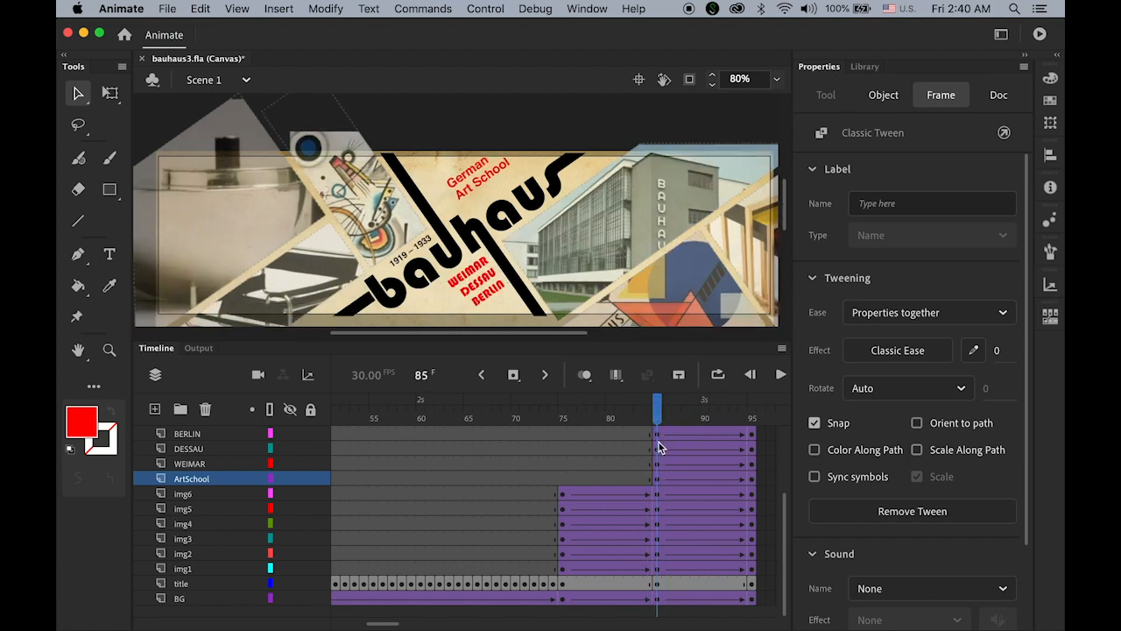
{"action": "left_click", "coordinate": [658, 480]}
{"action": "left_click", "coordinate": [468, 198]}
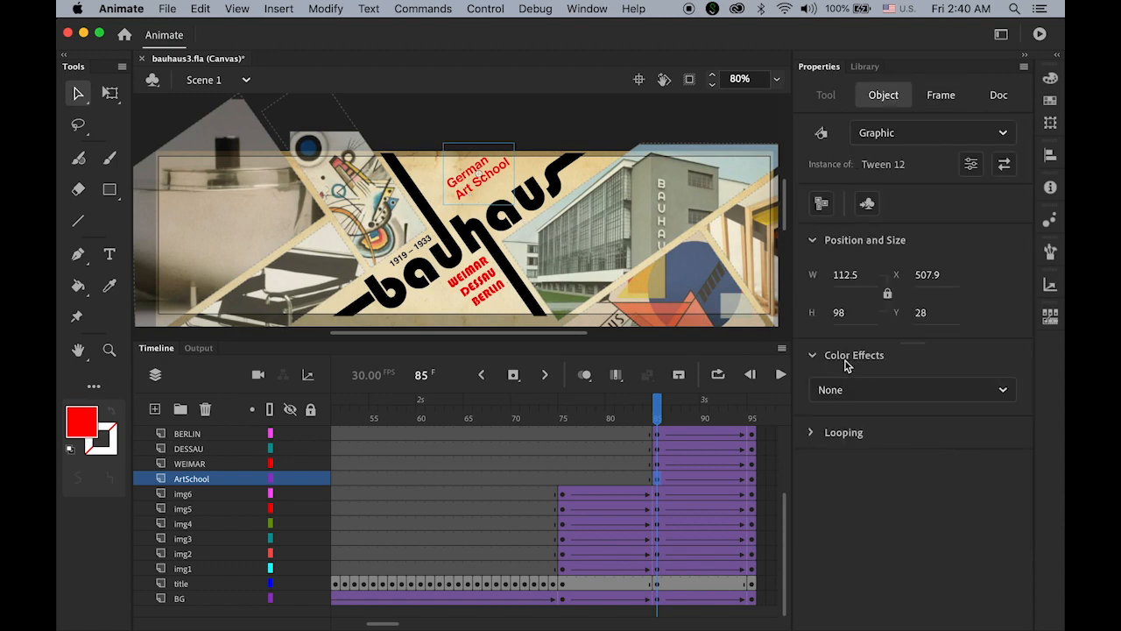
{"action": "left_click", "coordinate": [883, 388]}
{"action": "left_click", "coordinate": [860, 520]}
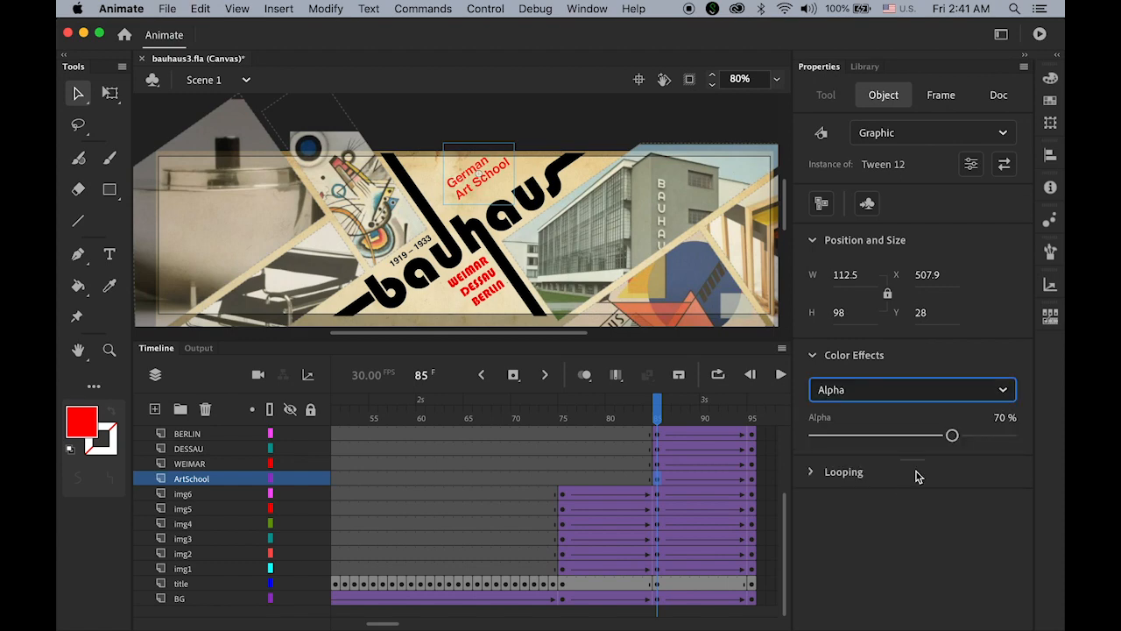
{"action": "left_click_drag", "start_coordinate": [885, 438], "coordinate": [750, 446]}
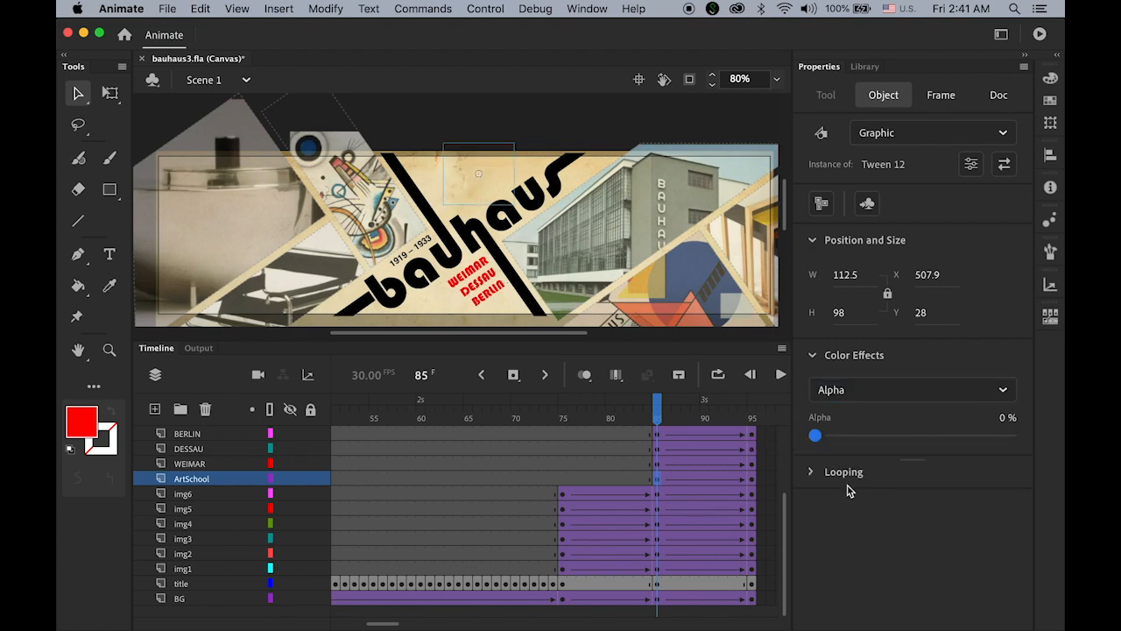
At frame 95, set the German Art School text's alpha to 100% and scrub through its fade-in.
{"action": "left_click_drag", "start_coordinate": [716, 424], "coordinate": [751, 425]}
{"action": "left_click", "coordinate": [463, 192]}
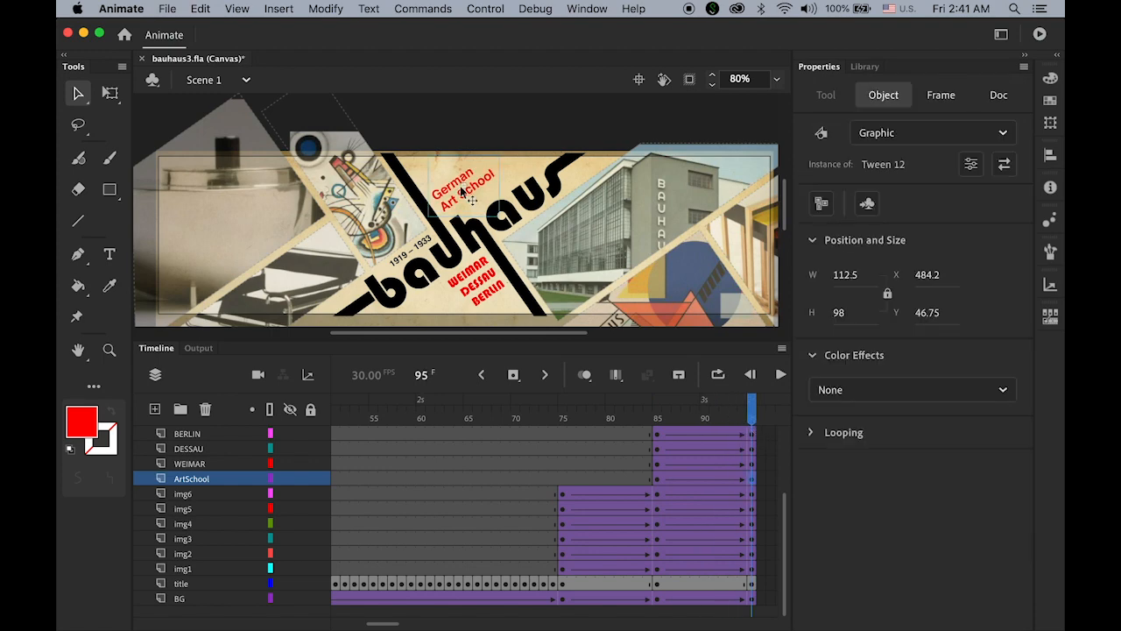
{"action": "left_click", "coordinate": [874, 395]}
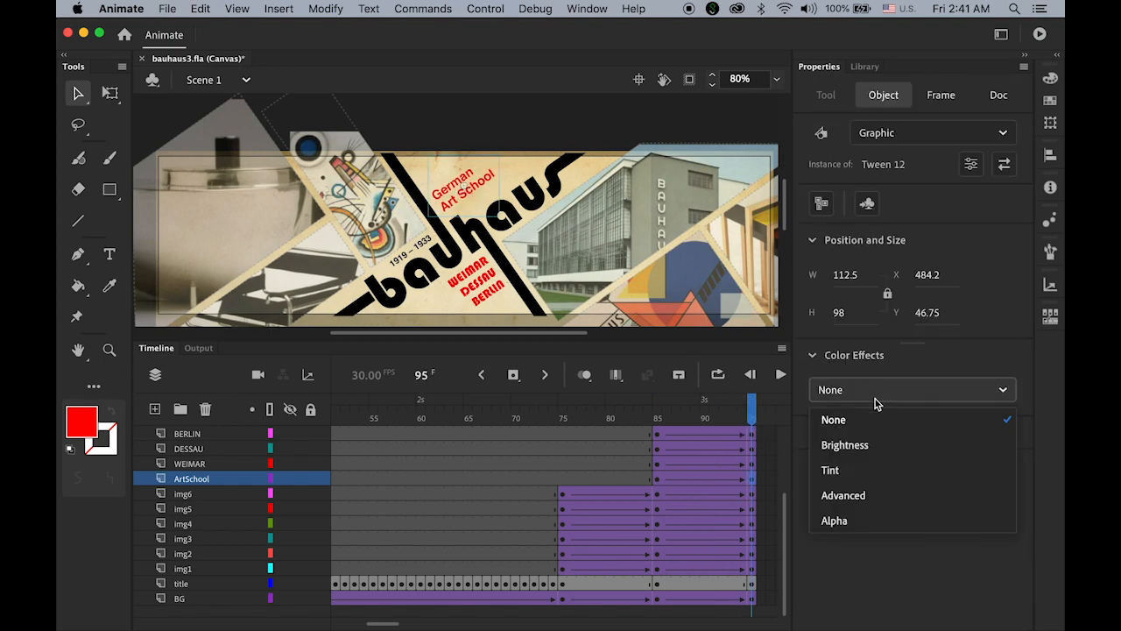
{"action": "left_click", "coordinate": [888, 521]}
{"action": "left_click_drag", "start_coordinate": [905, 436], "coordinate": [1016, 436]}
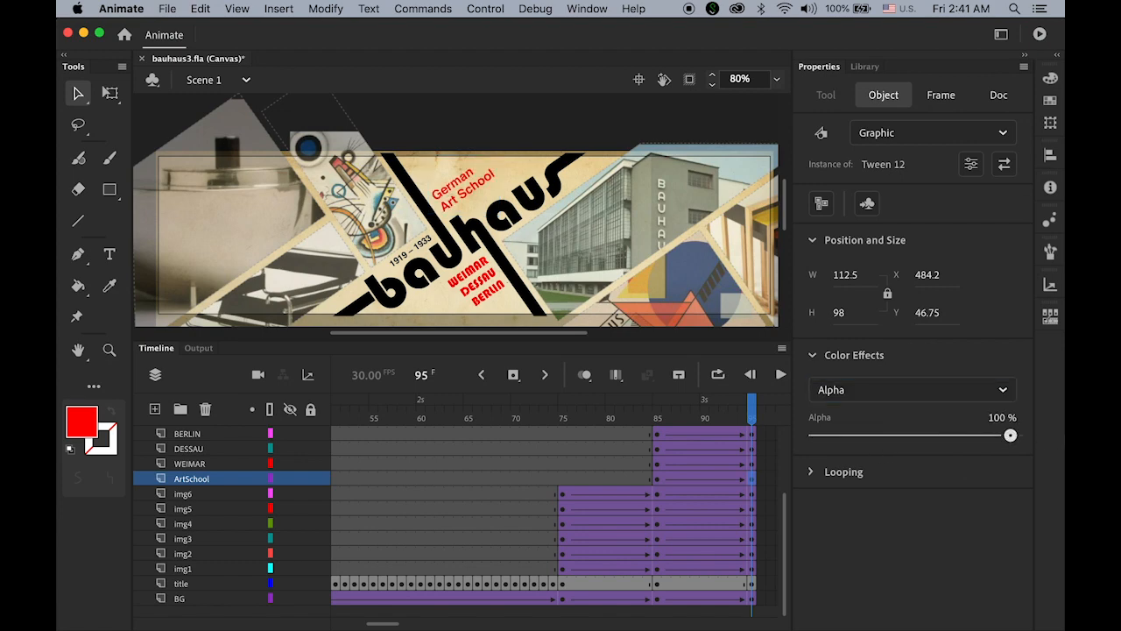
{"action": "left_click_drag", "start_coordinate": [759, 421], "coordinate": [752, 447]}
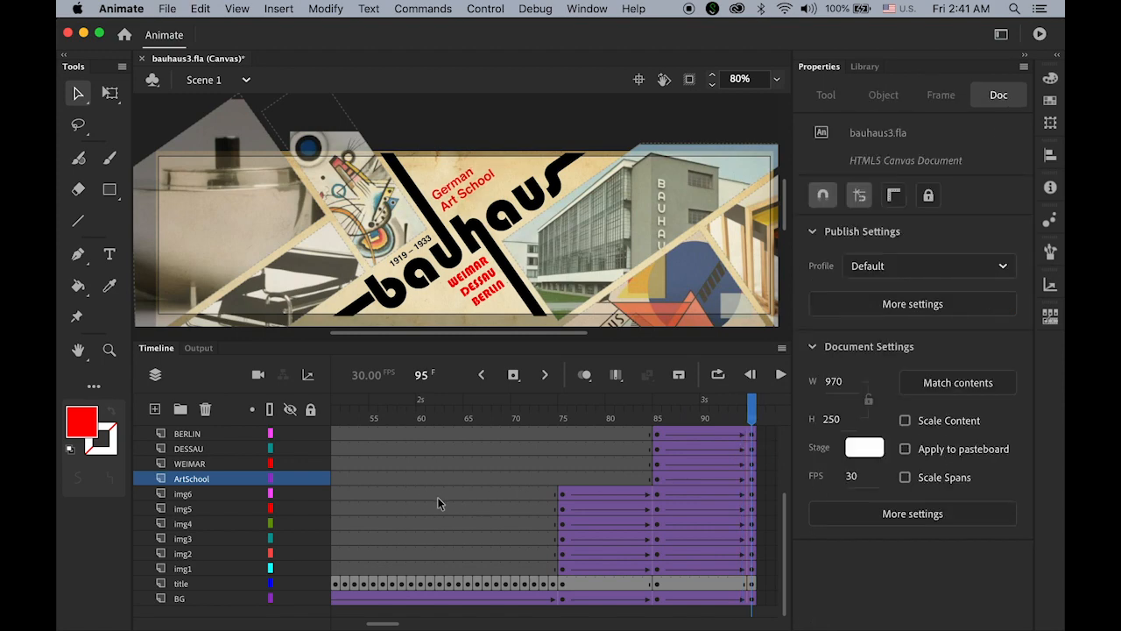
At frame 85, move the WEIMAR, DESSAU and BERLIN texts together diagonally down and left to about X 425, Y 167.
{"action": "left_click", "coordinate": [658, 481]}
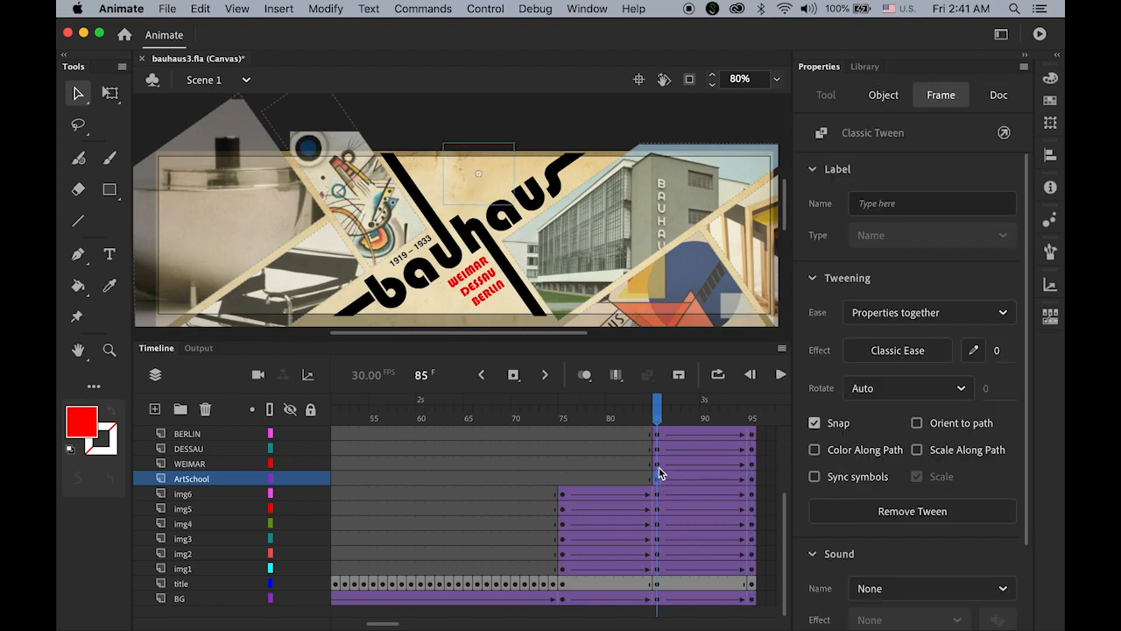
{"action": "left_click", "coordinate": [659, 467]}
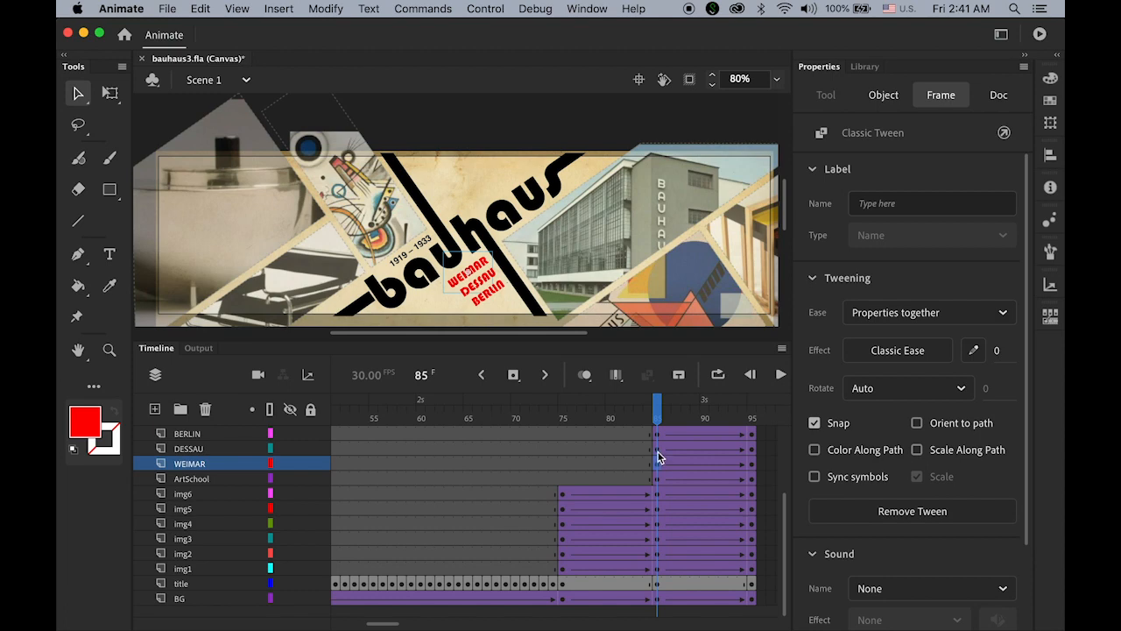
{"action": "left_click", "coordinate": [660, 449]}
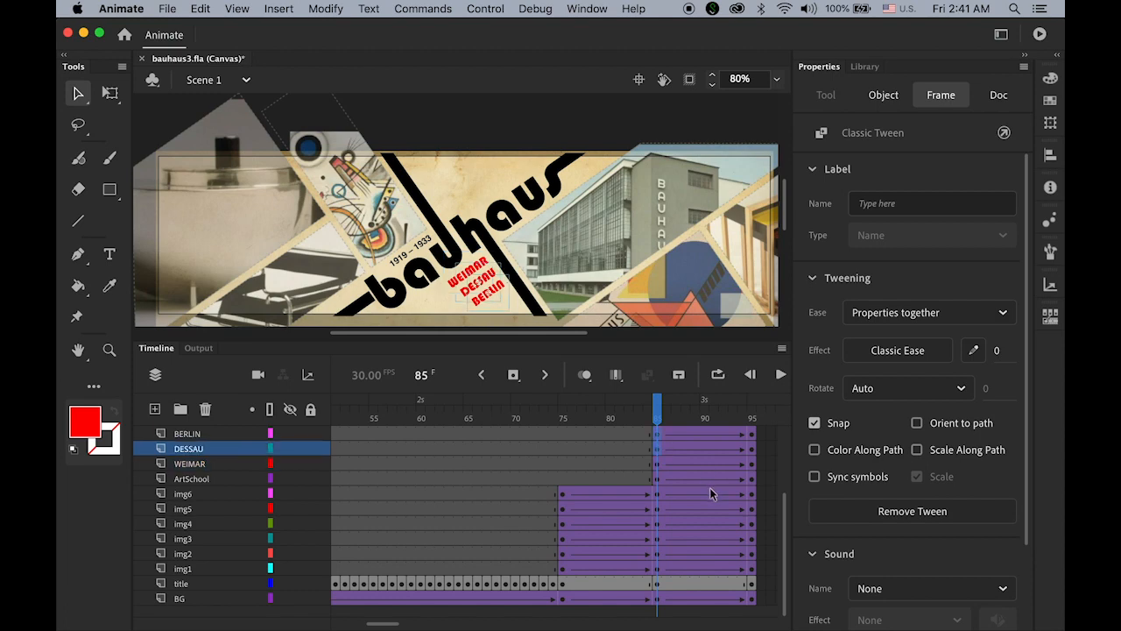
{"action": "left_click", "coordinate": [658, 465]}
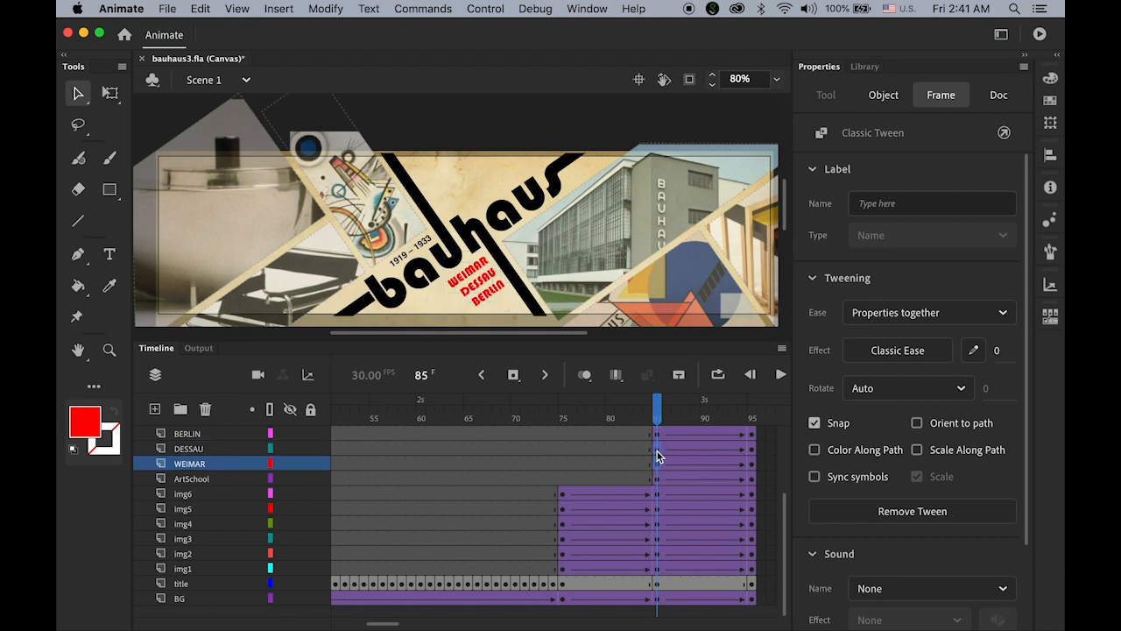
{"action": "left_click", "coordinate": [658, 449]}
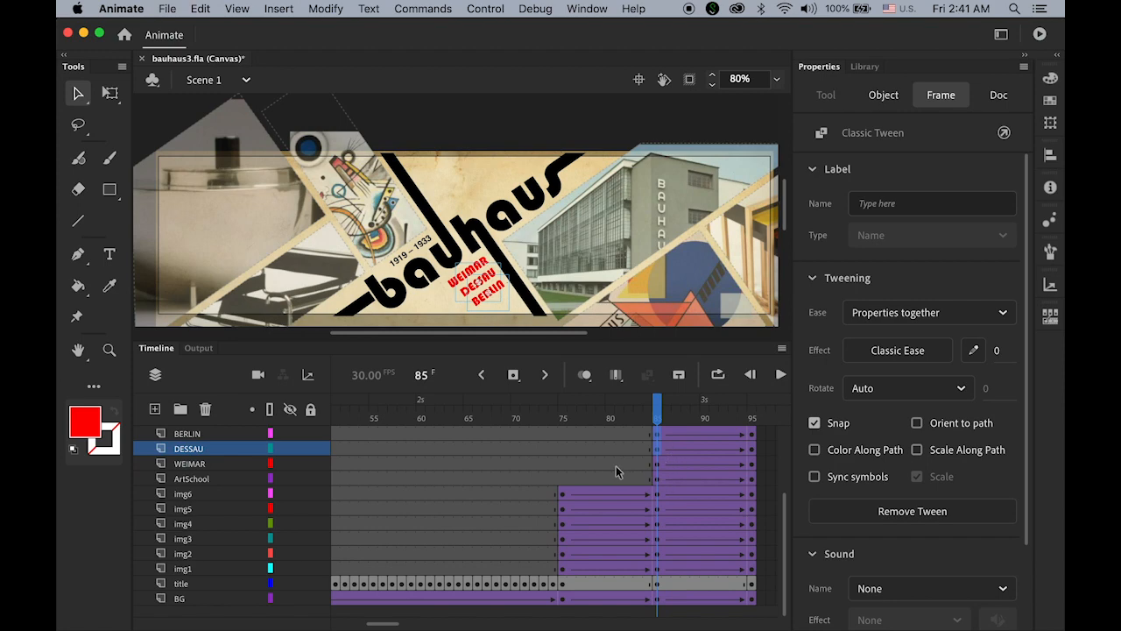
{"action": "left_click", "coordinate": [658, 464]}
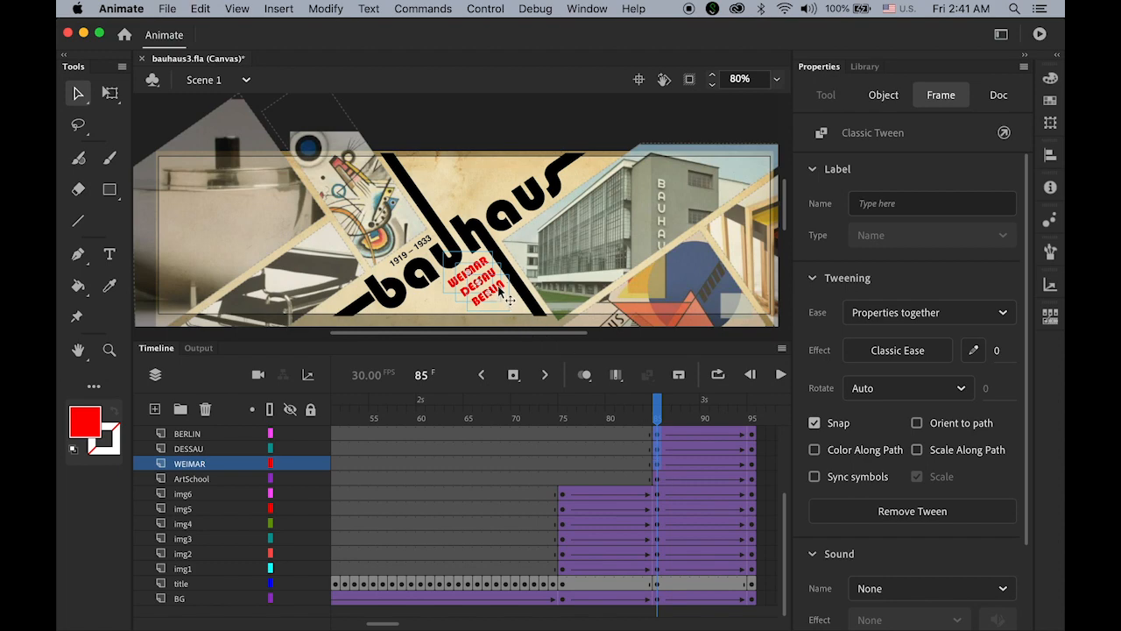
{"action": "left_click_drag", "start_coordinate": [509, 300], "coordinate": [492, 308]}
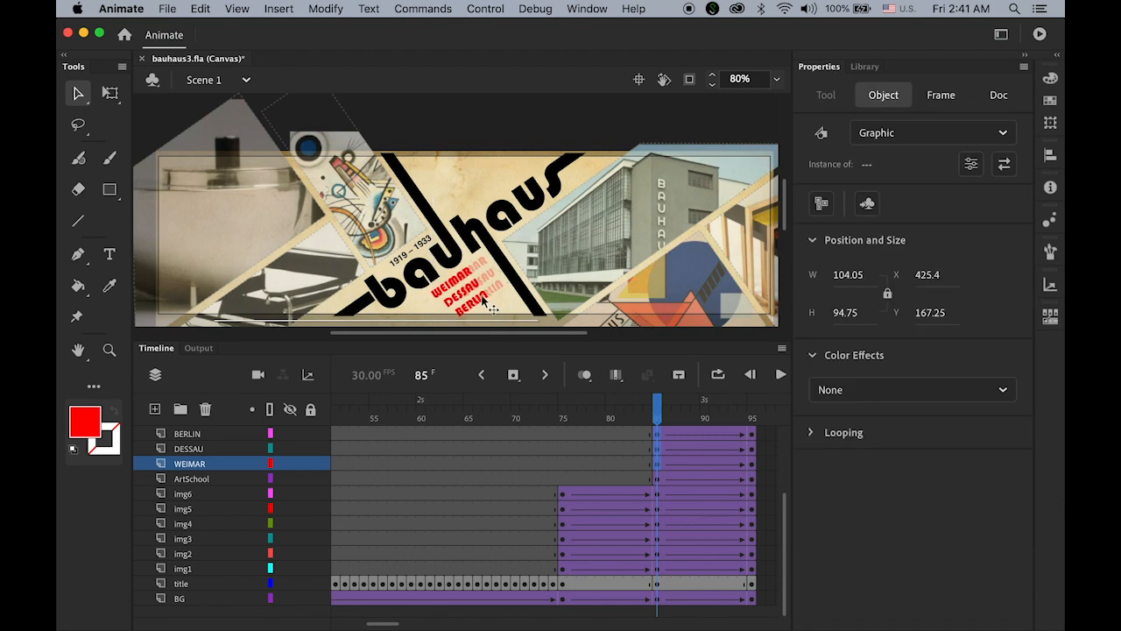
Set the alpha of the WEIMAR, DESSAU and BERLIN texts to 0% at frame 85 and scrub through to check the fade.
{"action": "left_click", "coordinate": [665, 419]}
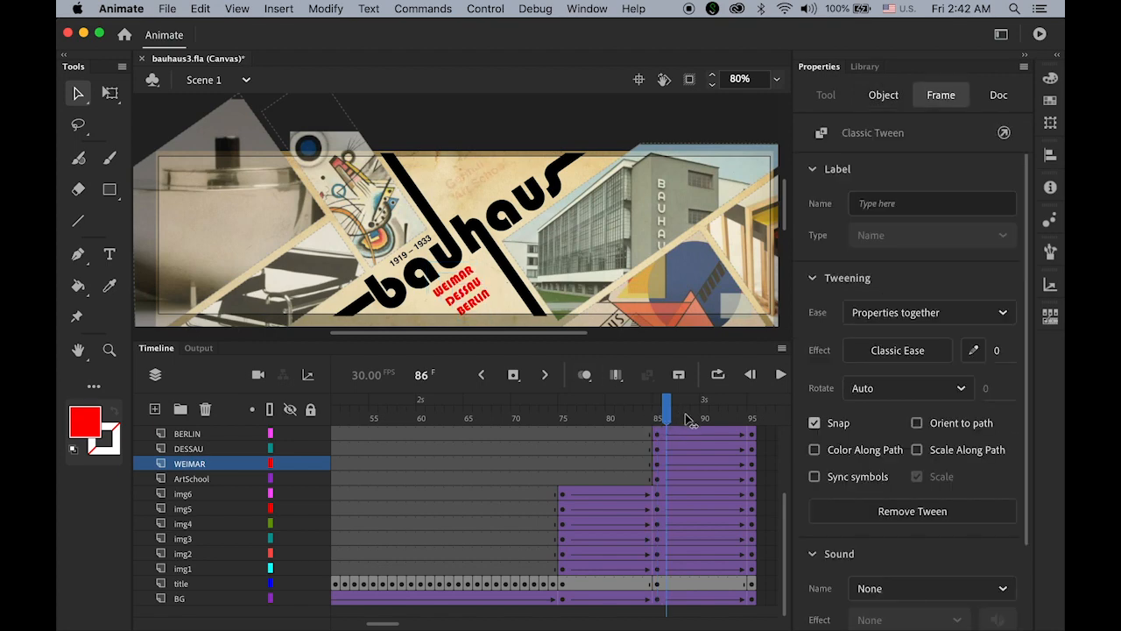
{"action": "left_click_drag", "start_coordinate": [689, 418], "coordinate": [659, 434]}
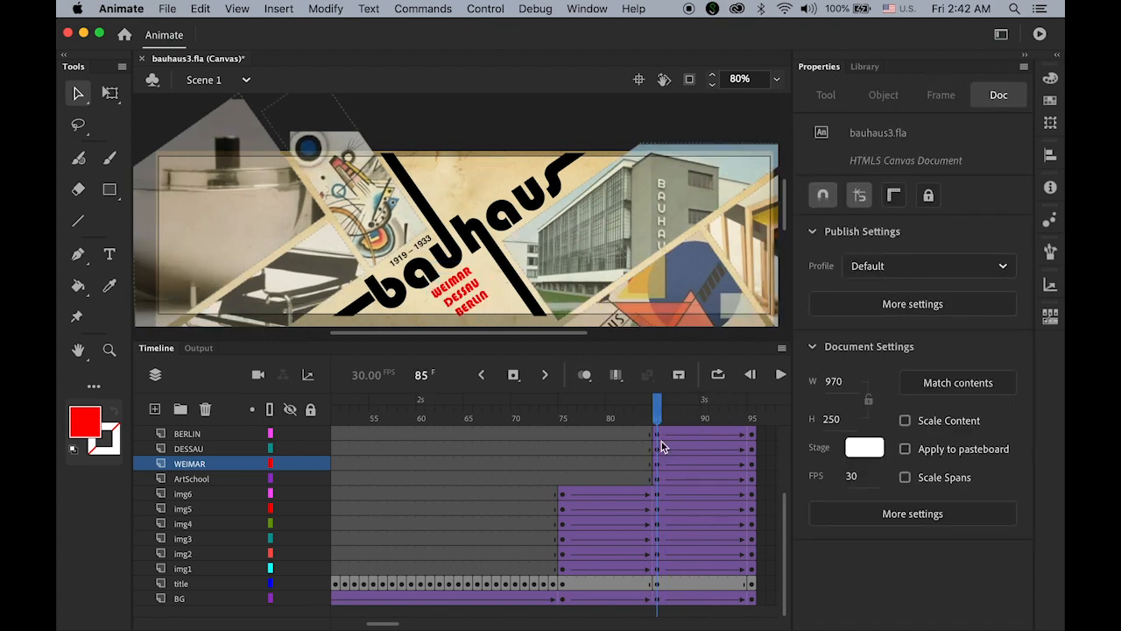
{"action": "left_click", "coordinate": [656, 434]}
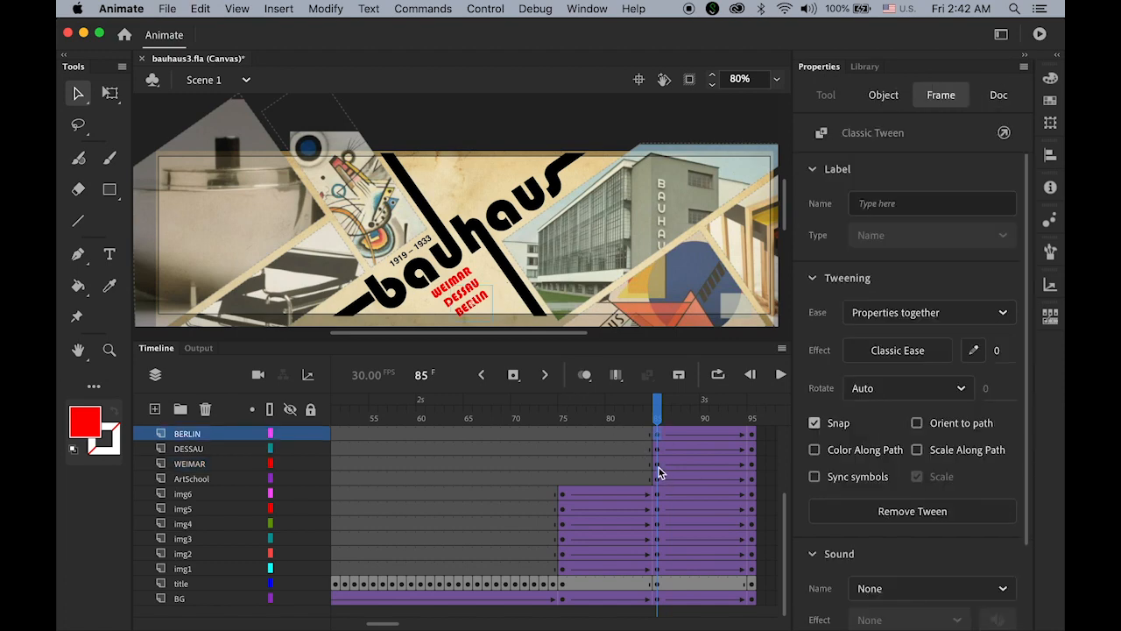
{"action": "left_click", "coordinate": [659, 468]}
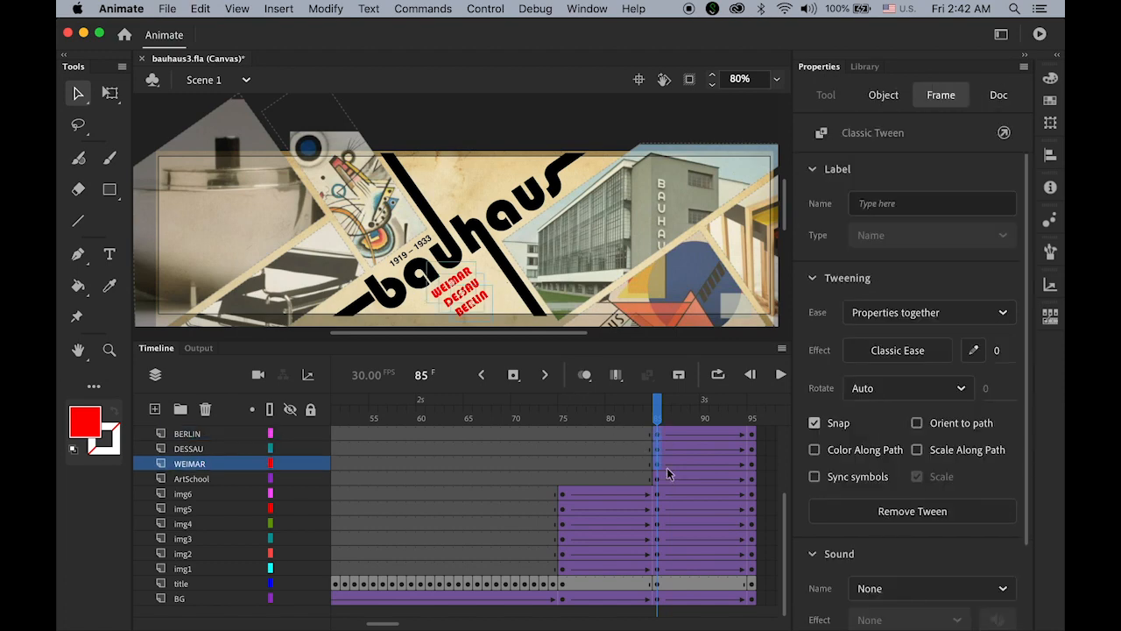
{"action": "left_click", "coordinate": [466, 282]}
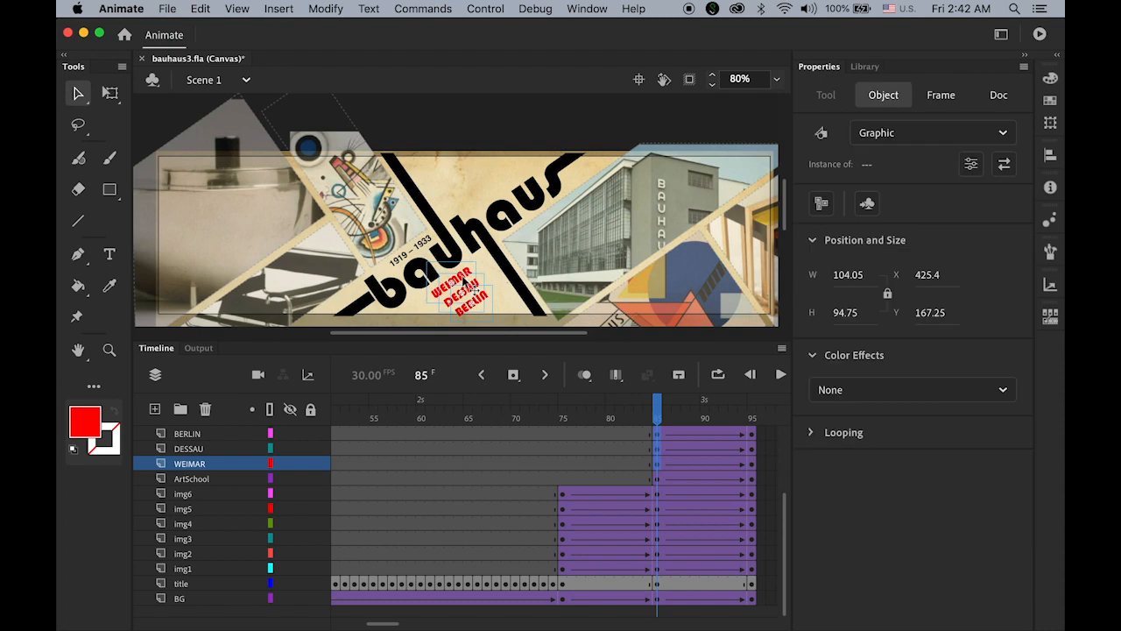
{"action": "left_click", "coordinate": [940, 392]}
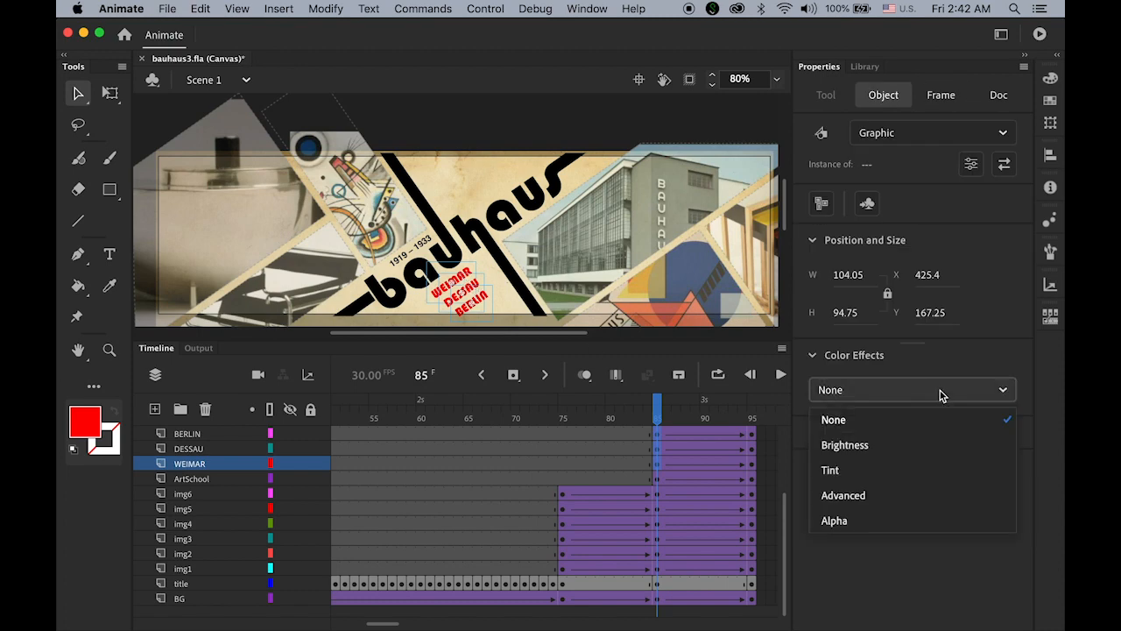
{"action": "left_click", "coordinate": [922, 519]}
{"action": "left_click_drag", "start_coordinate": [1010, 434], "coordinate": [813, 436]}
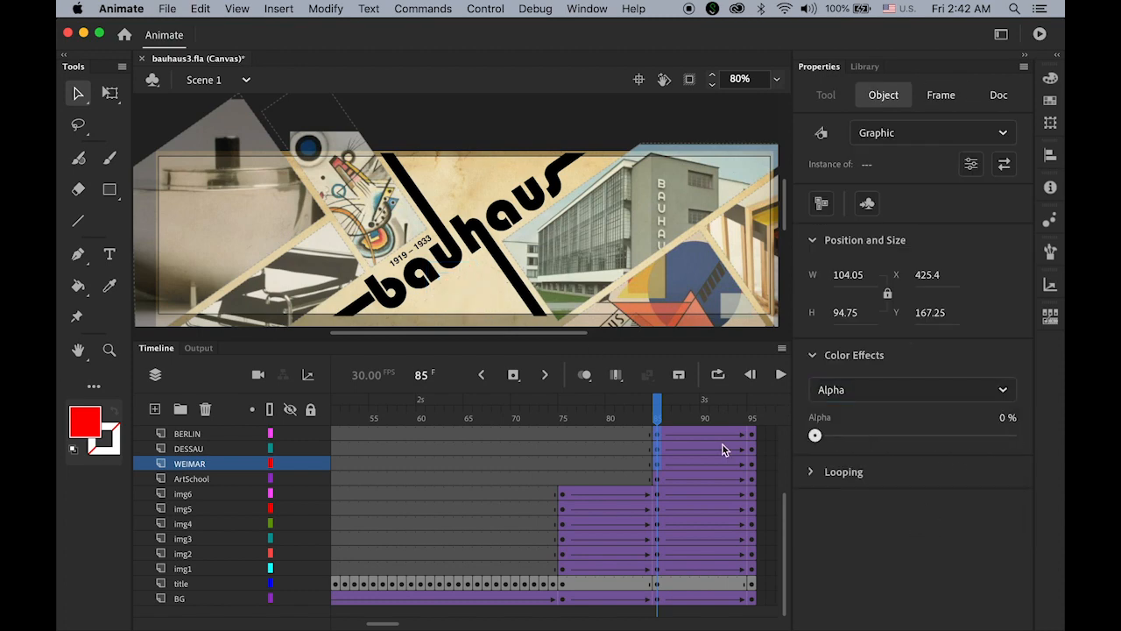
{"action": "left_click_drag", "start_coordinate": [657, 409], "coordinate": [748, 453]}
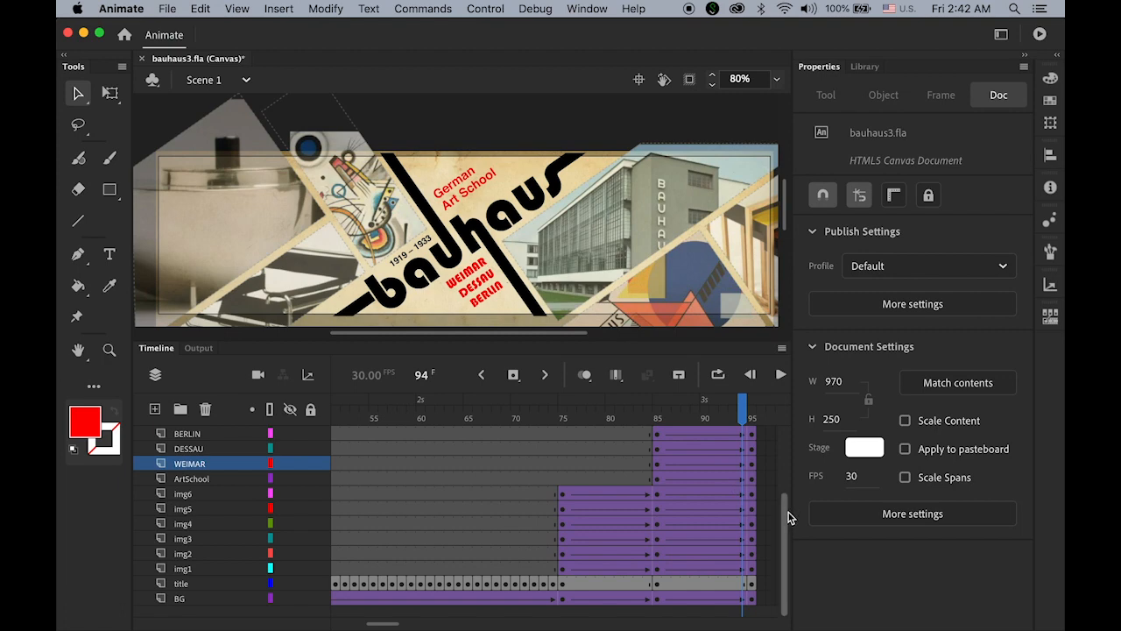
At frame 85, move the 1919–1933 text on the years layer diagonally down and left to about X 383, Y 163.
{"action": "scroll", "coordinate": [788, 512], "scroll_direction": "up", "scroll_amount": 1}
{"action": "left_click", "coordinate": [203, 435]}
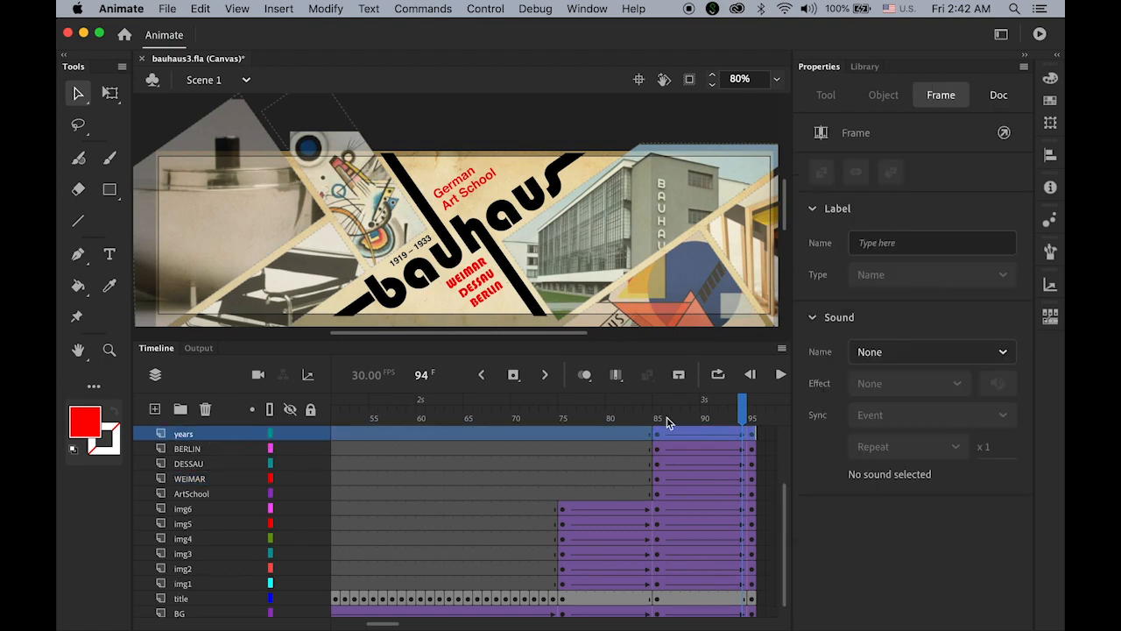
{"action": "left_click_drag", "start_coordinate": [743, 414], "coordinate": [658, 426]}
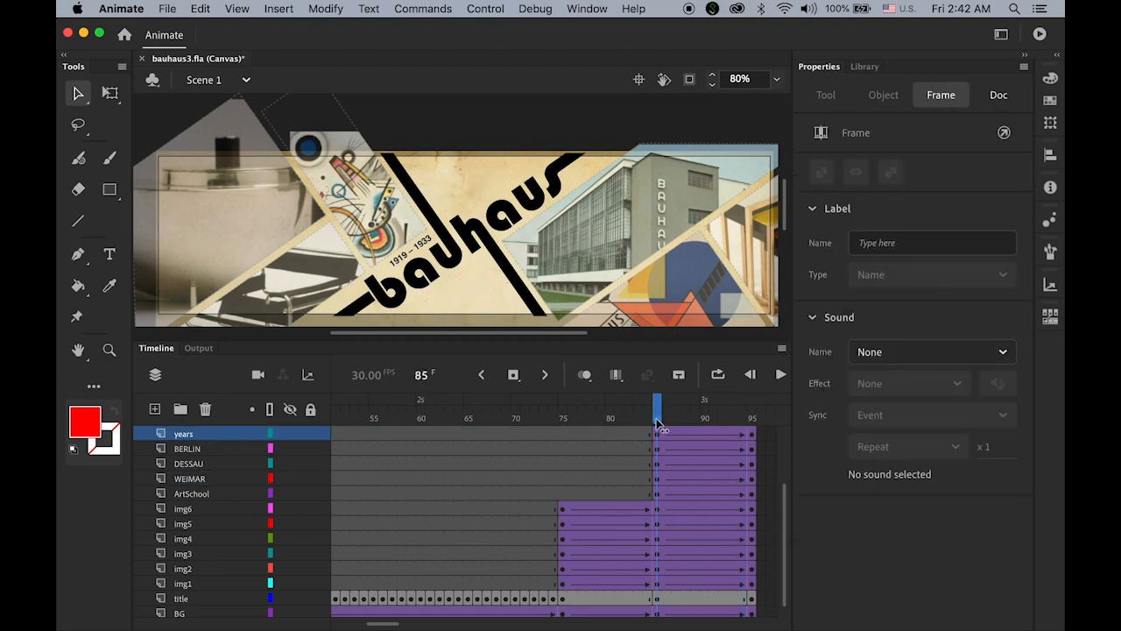
{"action": "left_click", "coordinate": [656, 432]}
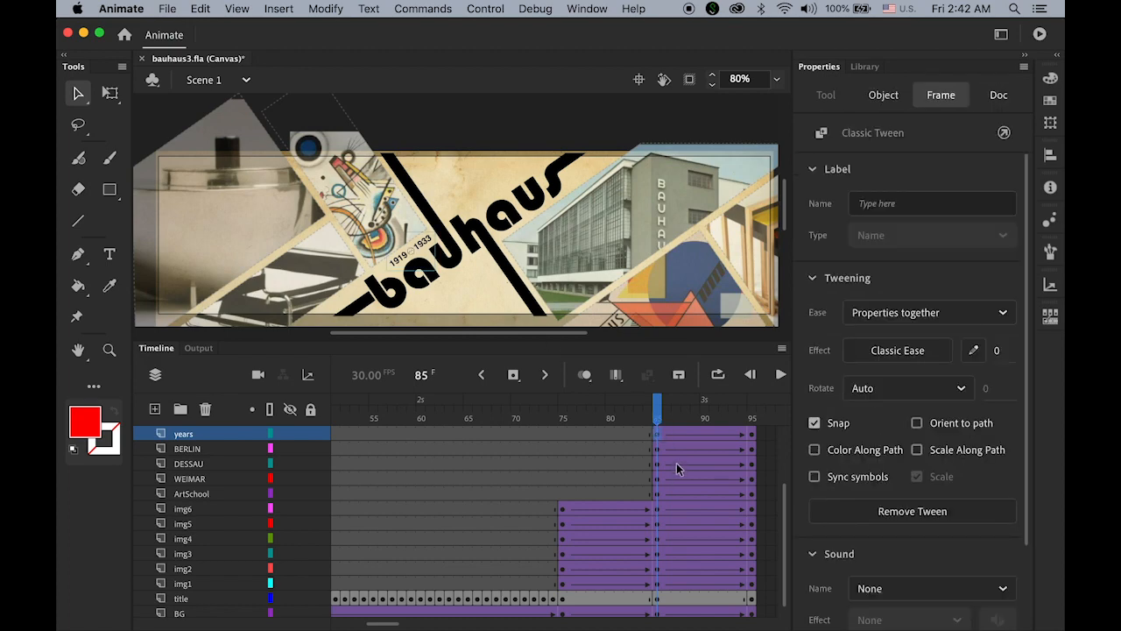
{"action": "left_click_drag", "start_coordinate": [429, 247], "coordinate": [419, 253]}
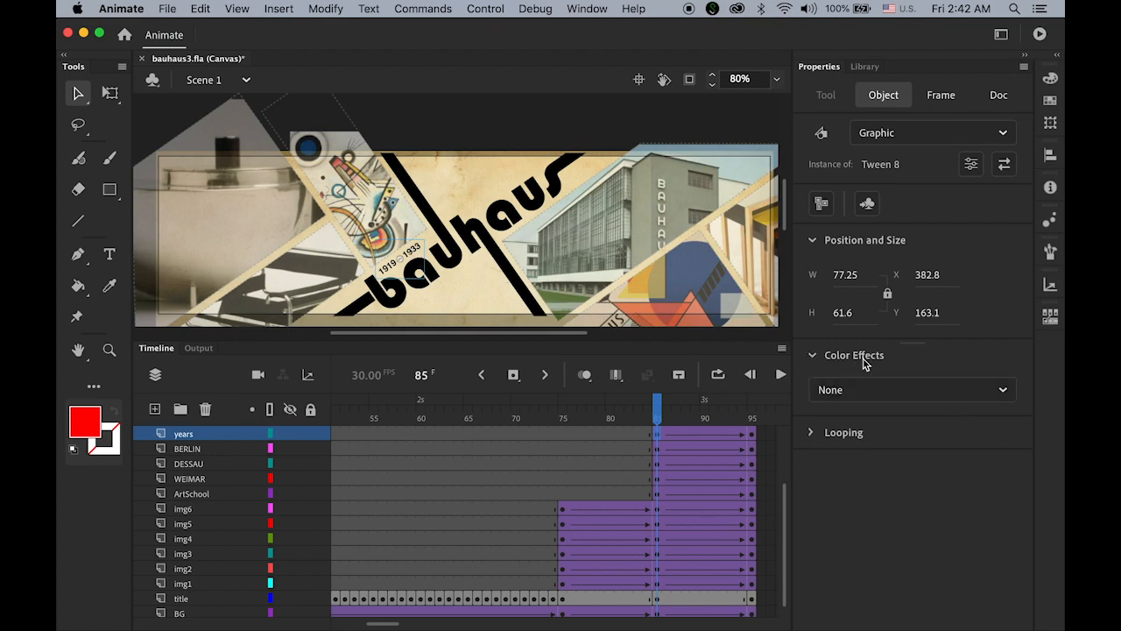
Set the 1919–1933 text's alpha to 0% at frame 85 and scrub through to check its fade-in.
{"action": "left_click", "coordinate": [937, 394]}
{"action": "left_click", "coordinate": [917, 524]}
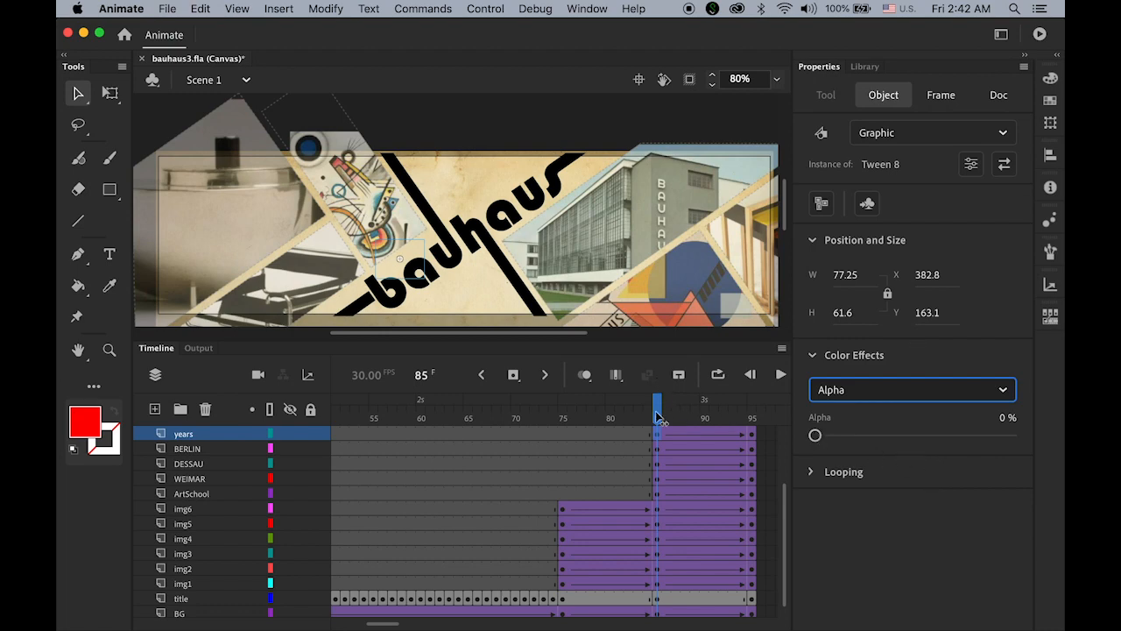
{"action": "left_click", "coordinate": [694, 412]}
{"action": "left_click_drag", "start_coordinate": [706, 416], "coordinate": [745, 445]}
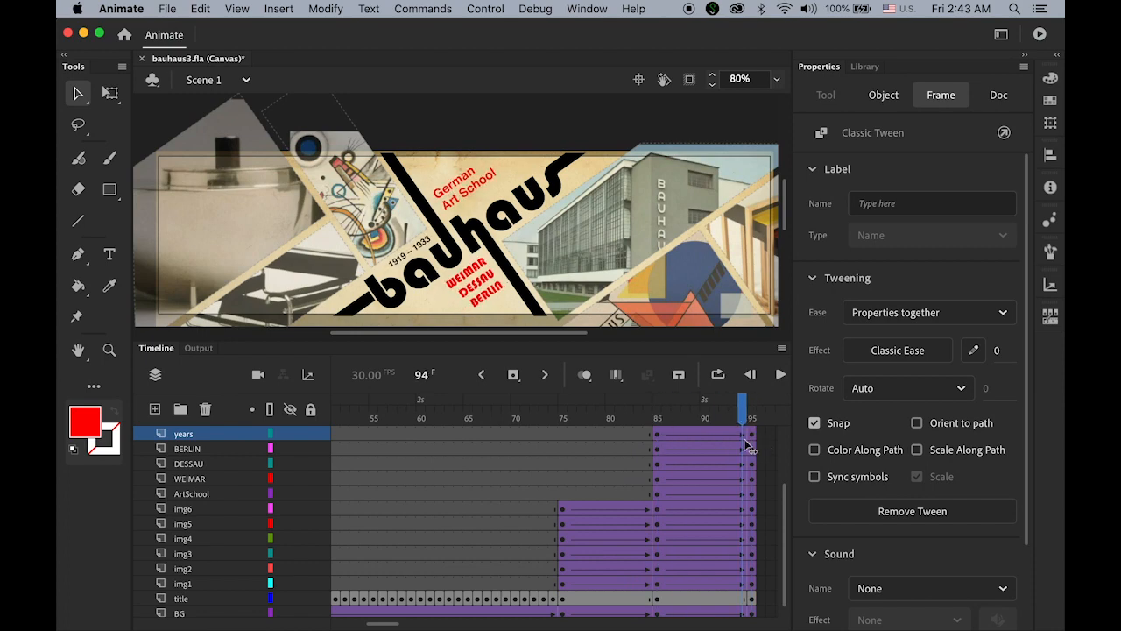
Play the whole banner animation from frame 1 to review it.
{"action": "left_click", "coordinate": [481, 374]}
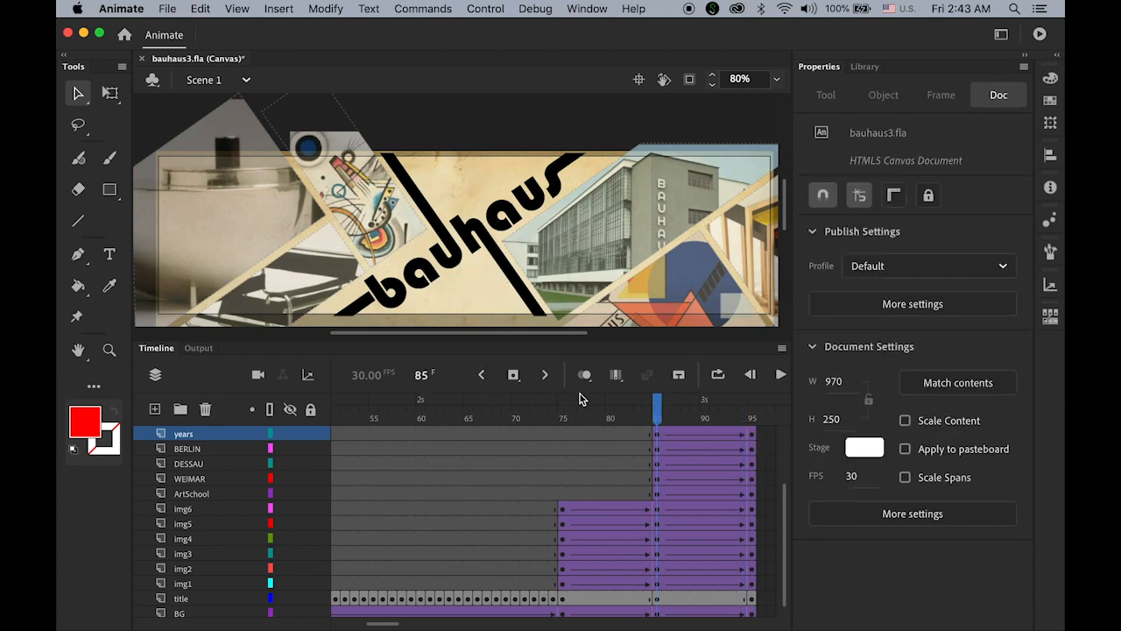
{"action": "left_click", "coordinate": [482, 376]}
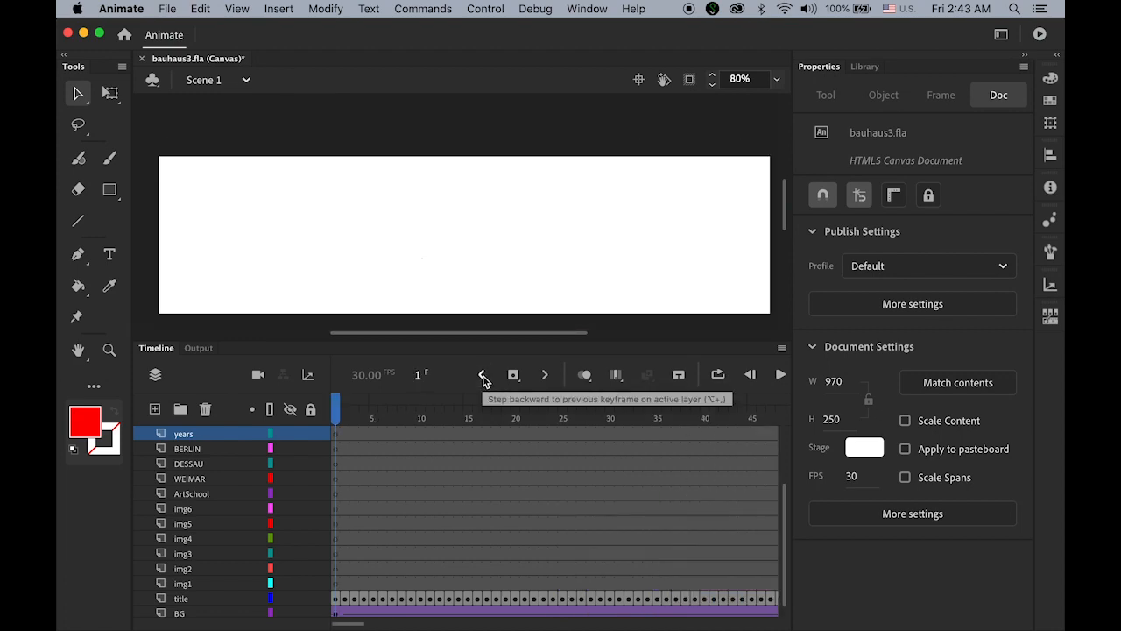
{"action": "key", "text": "Return"}
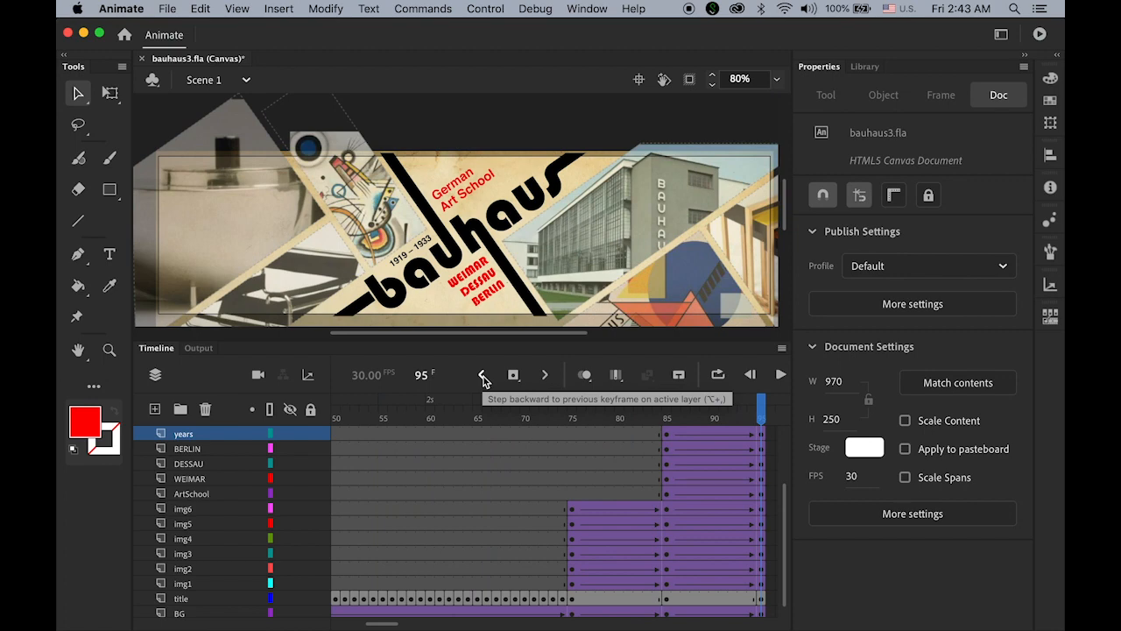
{"action": "key", "text": "Return"}
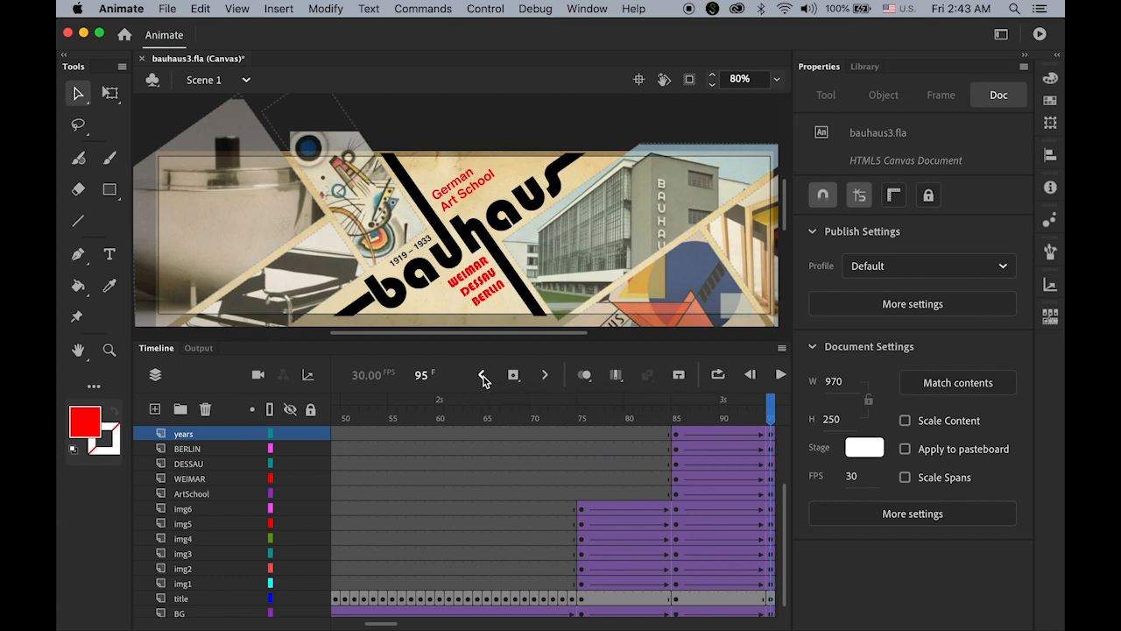
Move the starting keyframes of the square, art, circle, design, triangle and Architecture layers from frame 1 to frame 95.
{"action": "left_click_drag", "start_coordinate": [783, 518], "coordinate": [786, 464]}
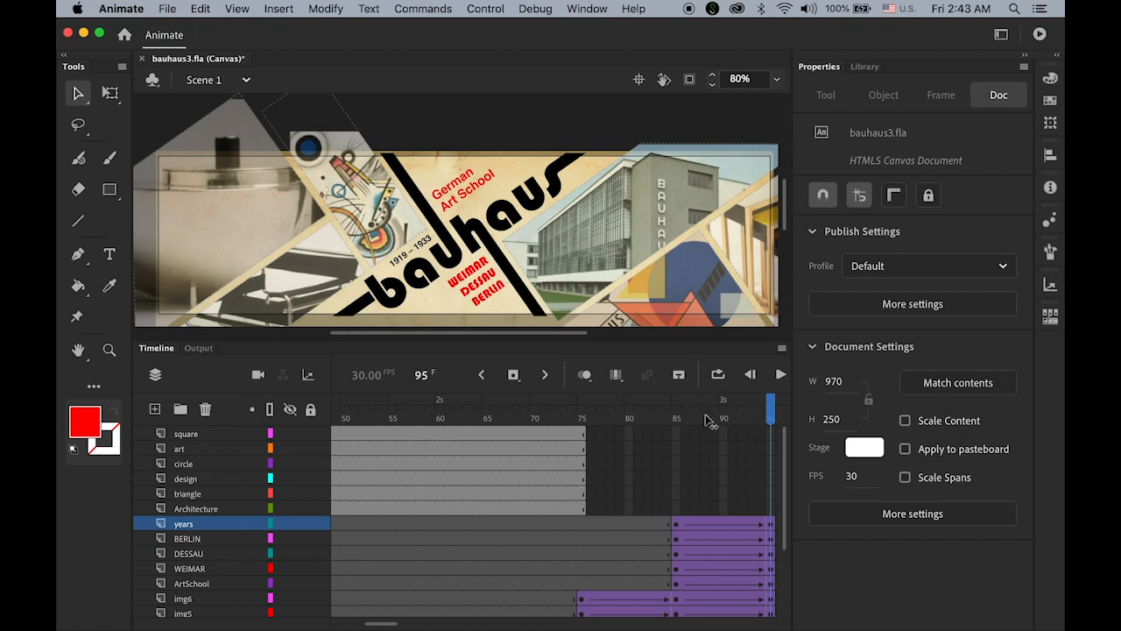
{"action": "left_click_drag", "start_coordinate": [770, 408], "coordinate": [188, 470]}
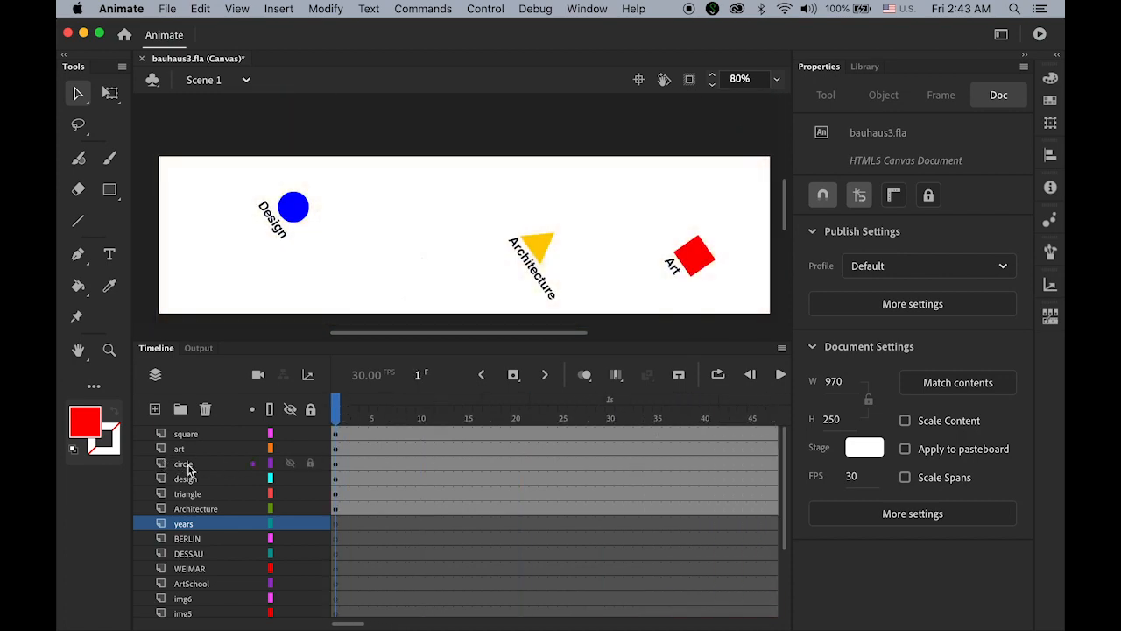
{"action": "left_click", "coordinate": [338, 437]}
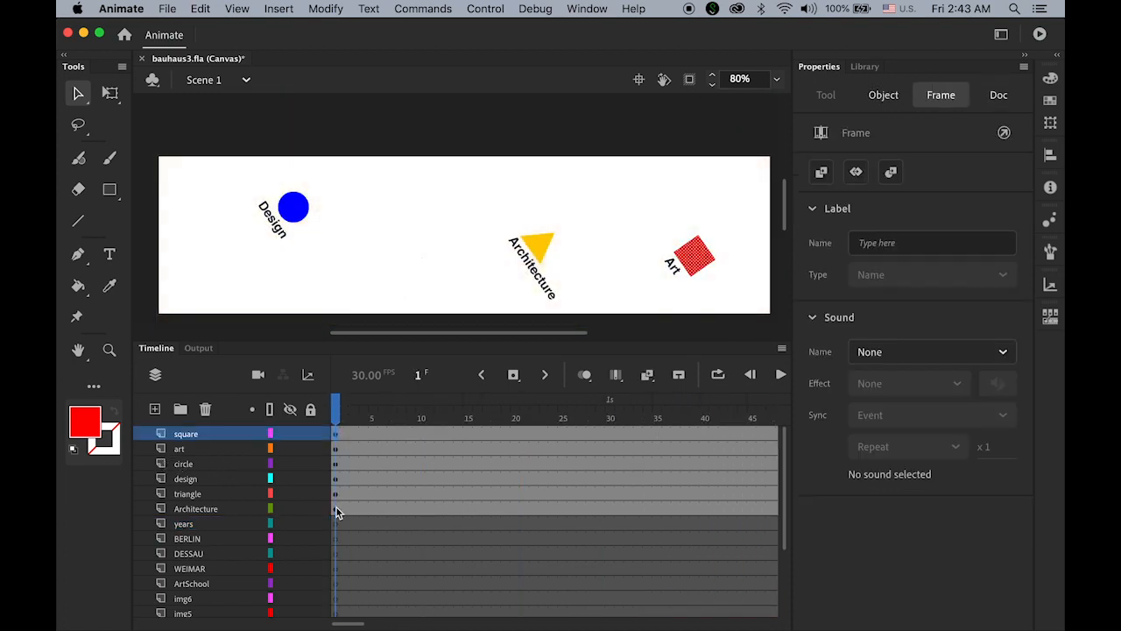
{"action": "left_click", "coordinate": [336, 509], "text": "shift"}
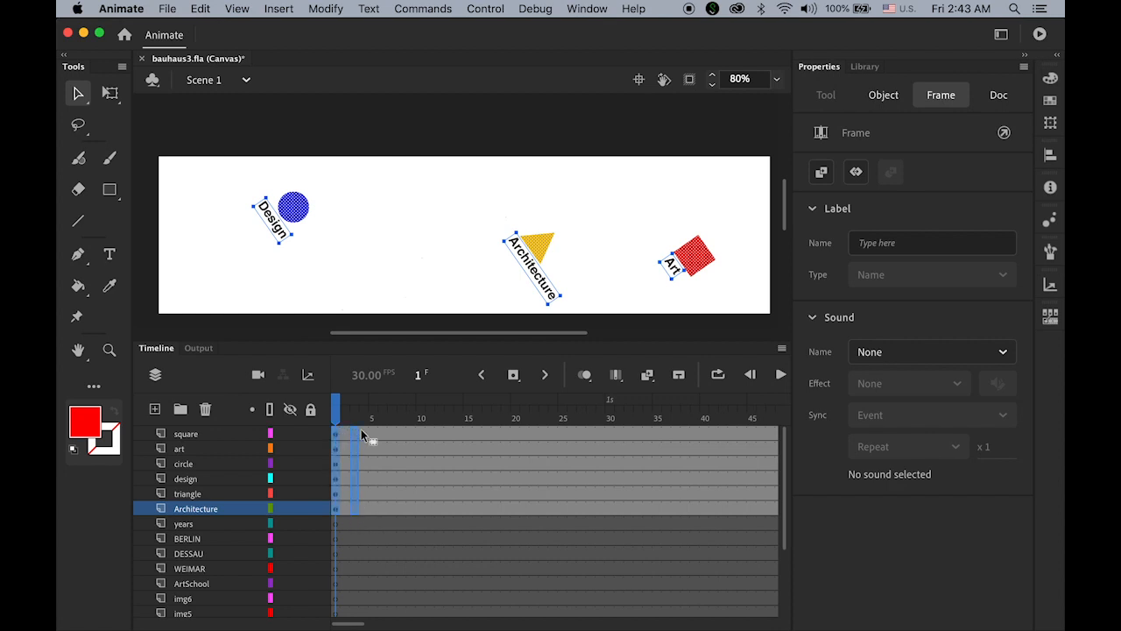
{"action": "mouse_move", "coordinate": [679, 436]}
{"action": "left_mouse_down"}
{"action": "mouse_move", "coordinate": [799, 438]}
{"action": "mouse_move", "coordinate": [650, 442]}
{"action": "mouse_move", "coordinate": [660, 436]}
{"action": "left_mouse_up"}
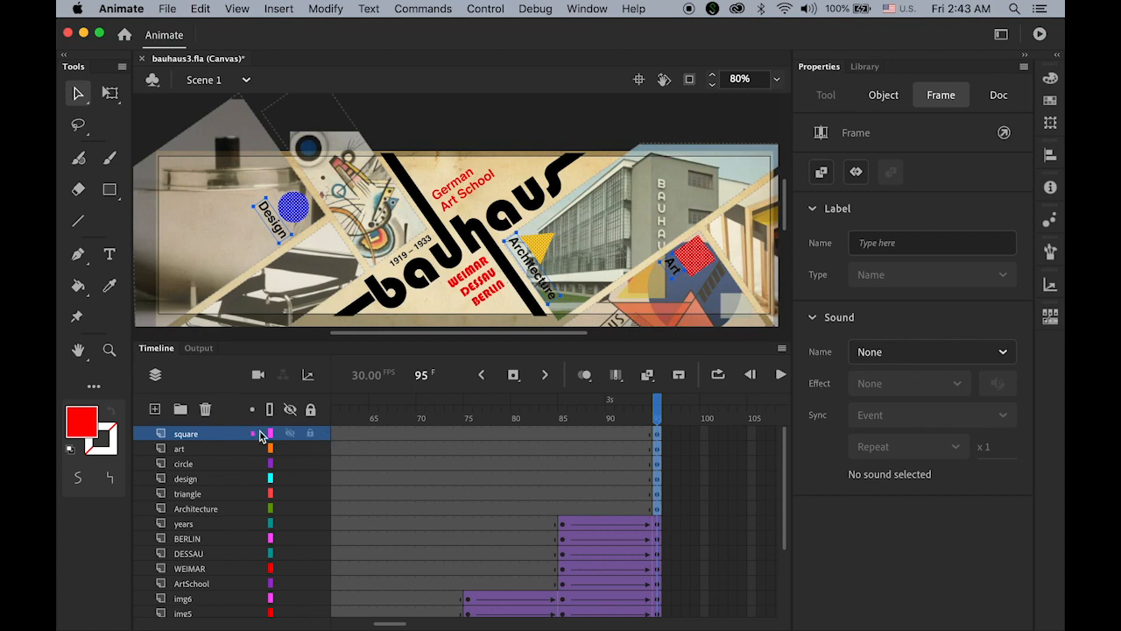
{"action": "left_click", "coordinate": [457, 122]}
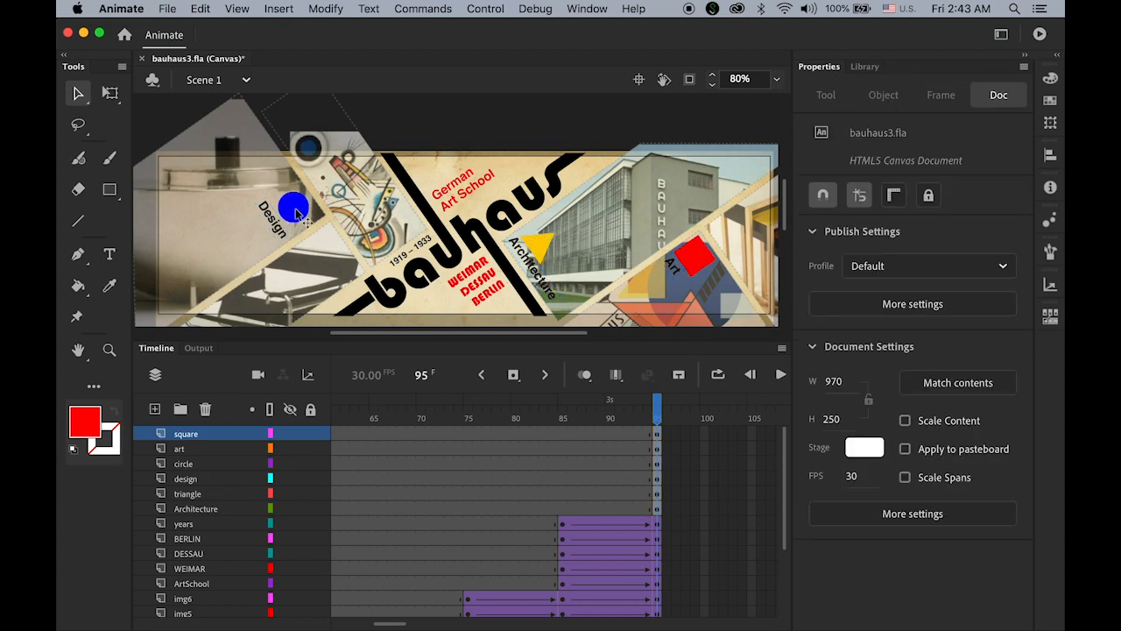
{"action": "left_click", "coordinate": [297, 213]}
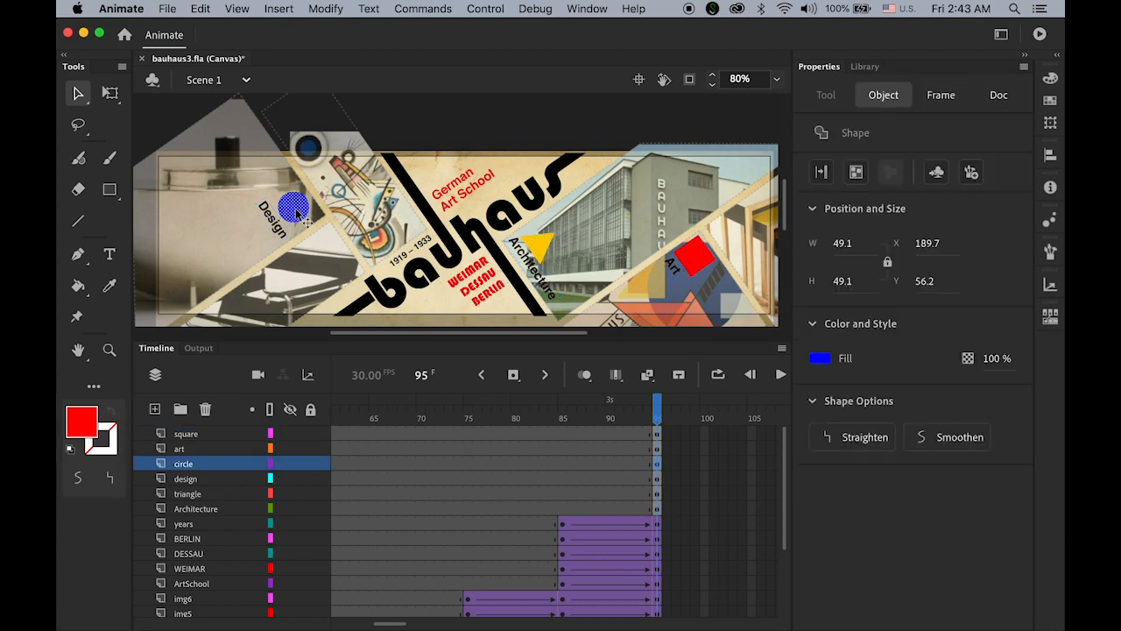
{"action": "left_click", "coordinate": [543, 252]}
{"action": "left_click", "coordinate": [694, 256]}
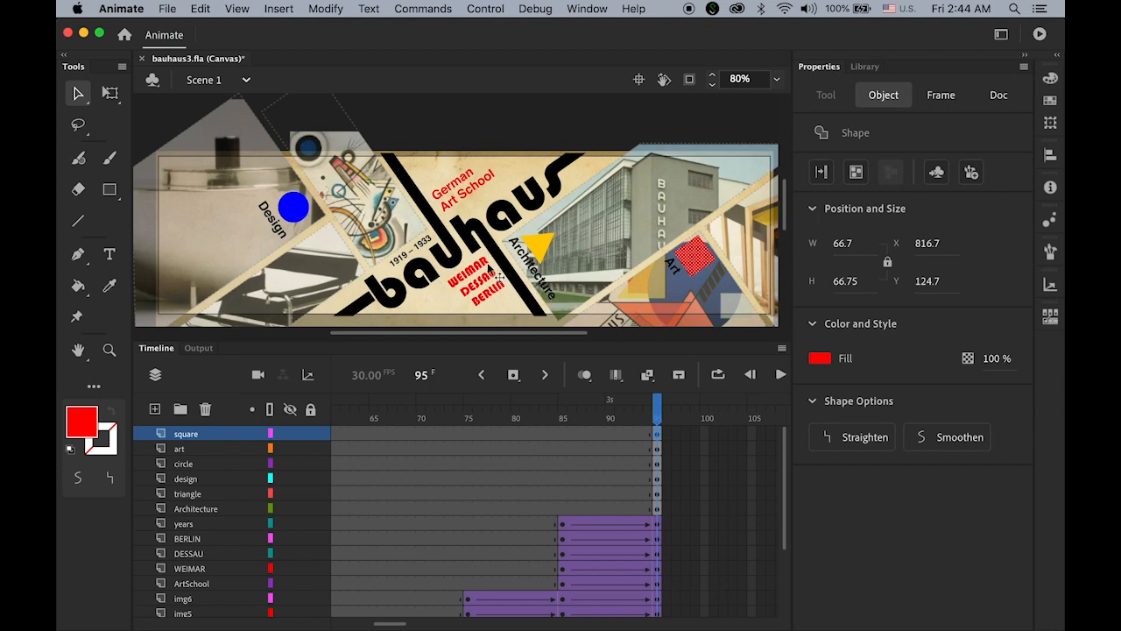
{"action": "left_click", "coordinate": [383, 158]}
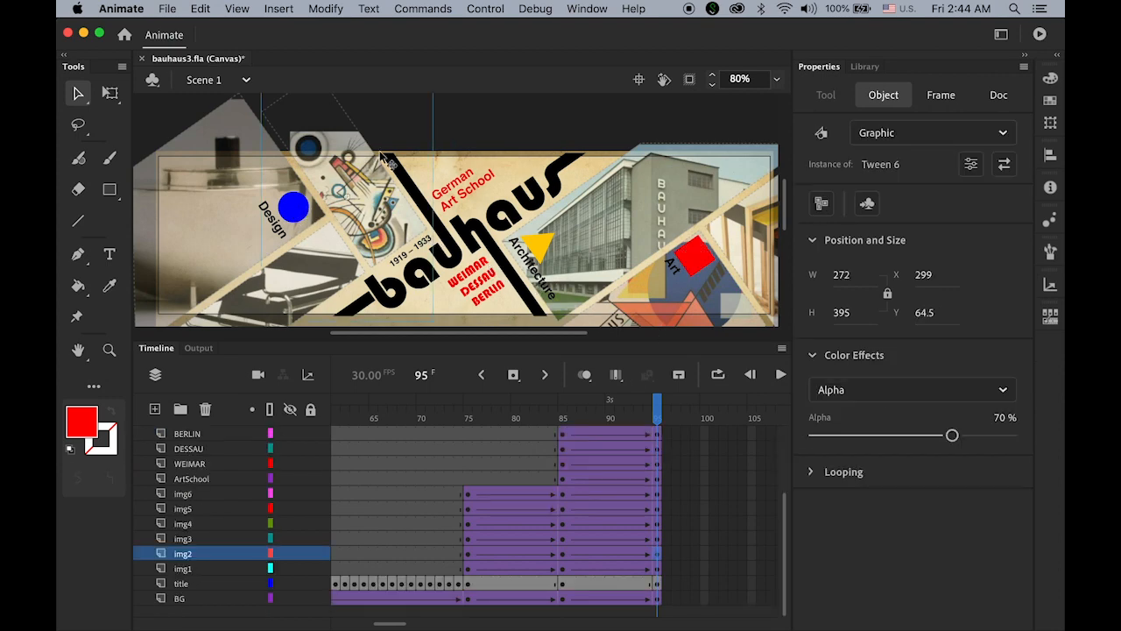
{"action": "left_click", "coordinate": [526, 127]}
Convert the blue circle into a Movie Clip symbol named circle.
{"action": "left_click", "coordinate": [298, 209]}
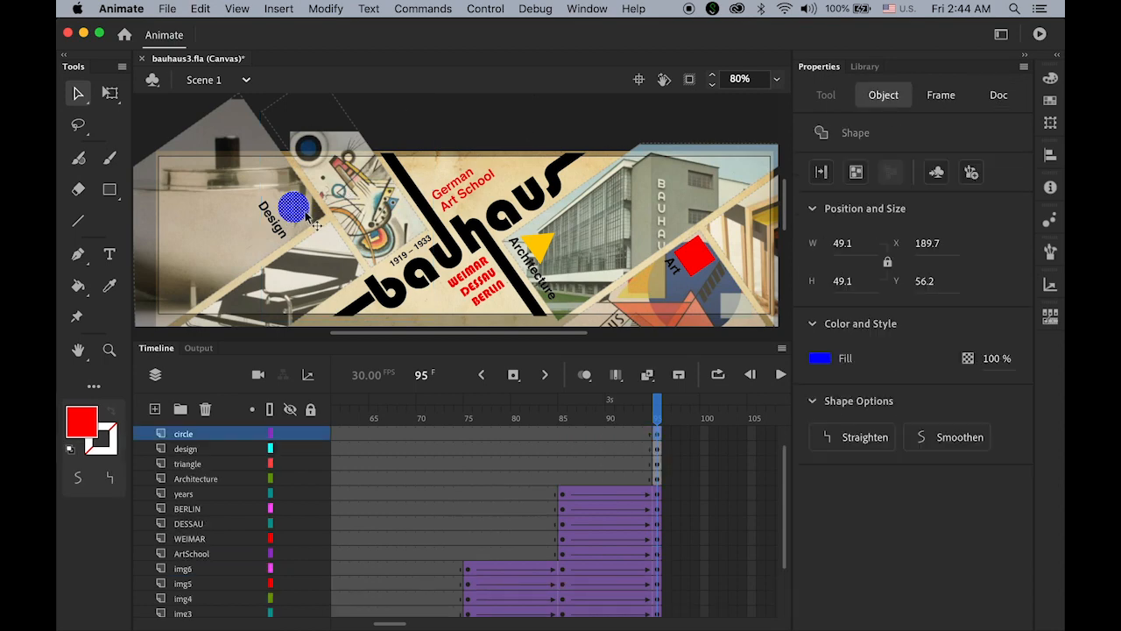
{"action": "left_click", "coordinate": [322, 8]}
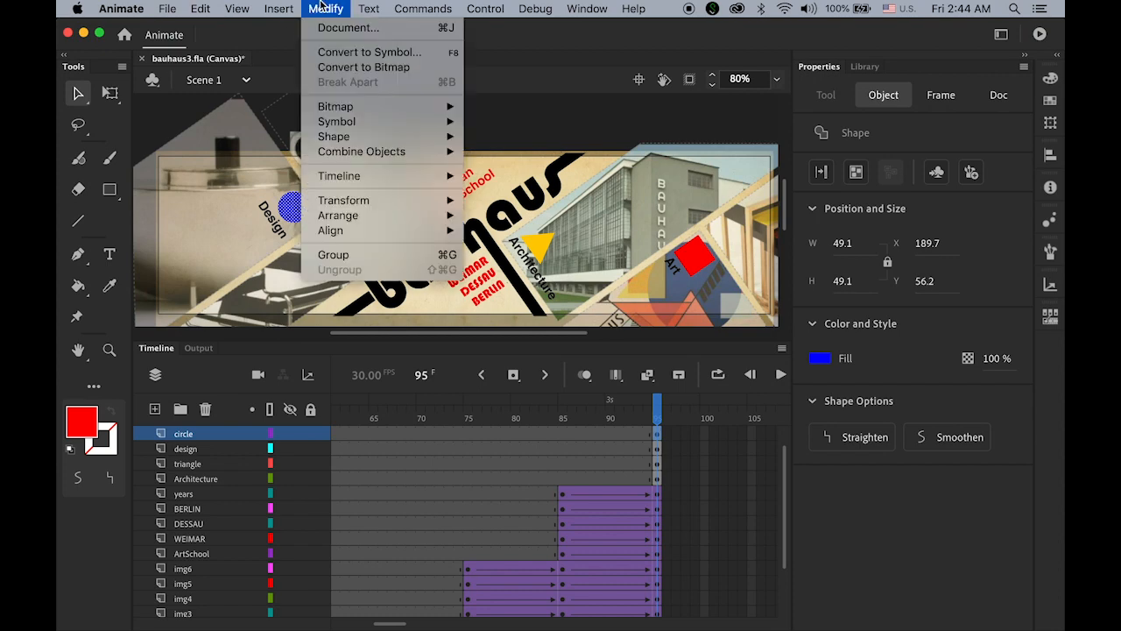
{"action": "left_click", "coordinate": [360, 54]}
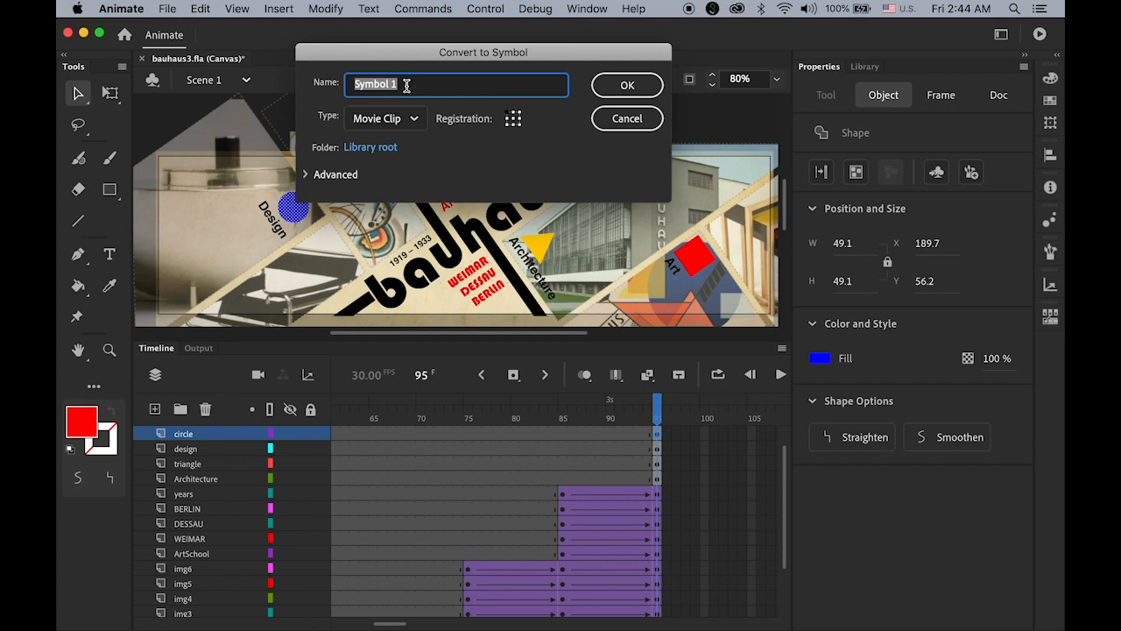
{"action": "type", "text": "ci"}
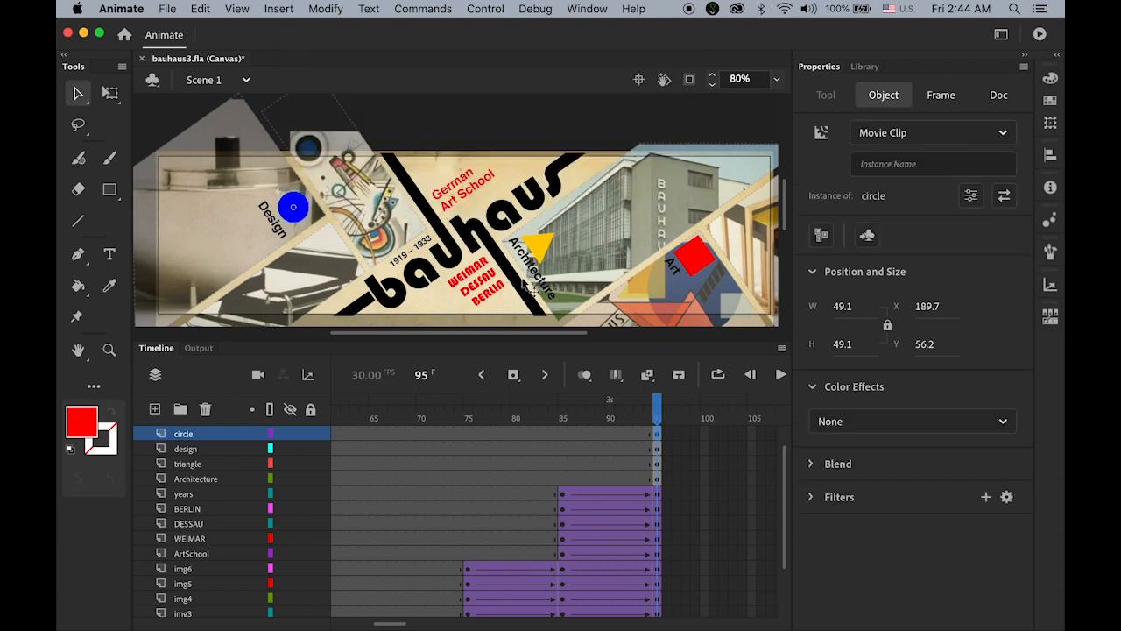
Convert the yellow triangle into a Movie Clip symbol named triangle.
{"action": "left_click", "coordinate": [539, 247]}
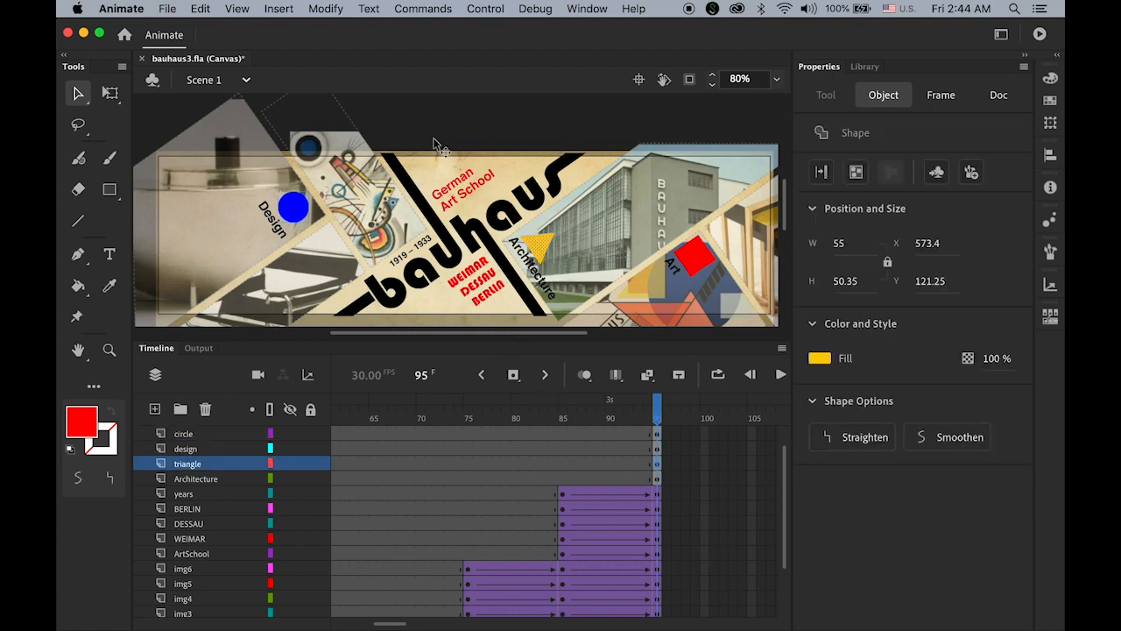
{"action": "left_click", "coordinate": [335, 8]}
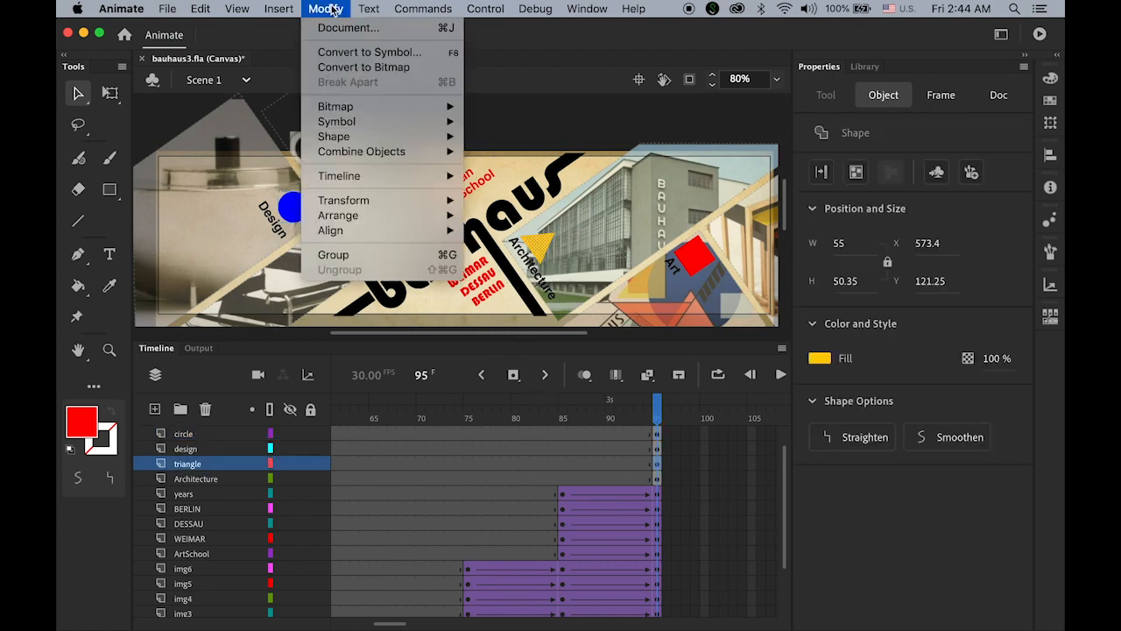
{"action": "left_click", "coordinate": [356, 55]}
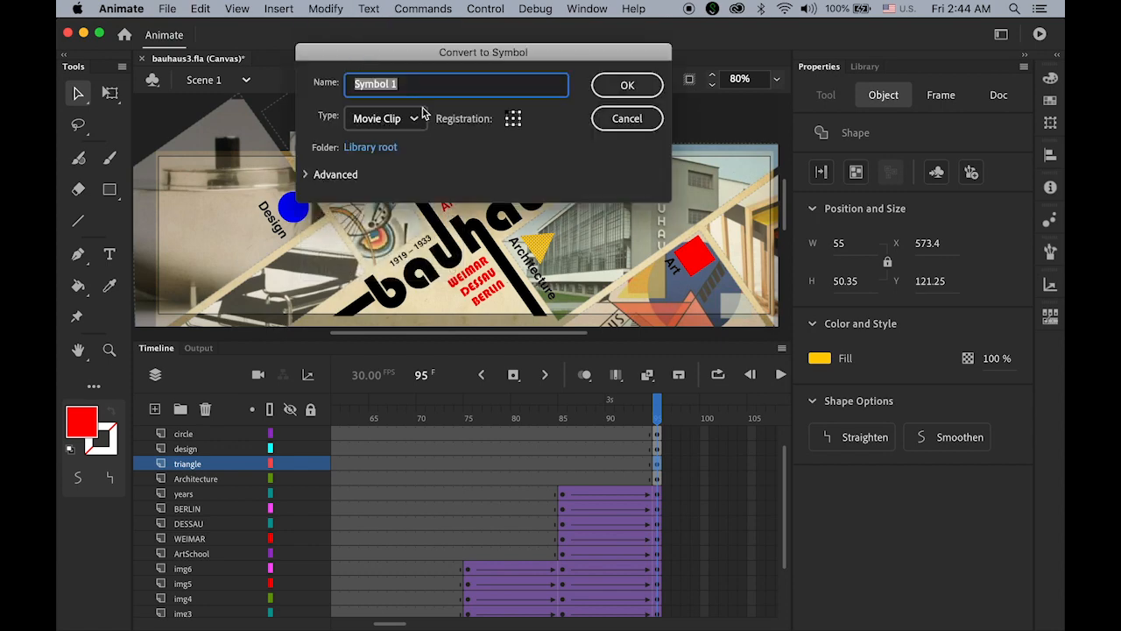
{"action": "type", "text": "triangle"}
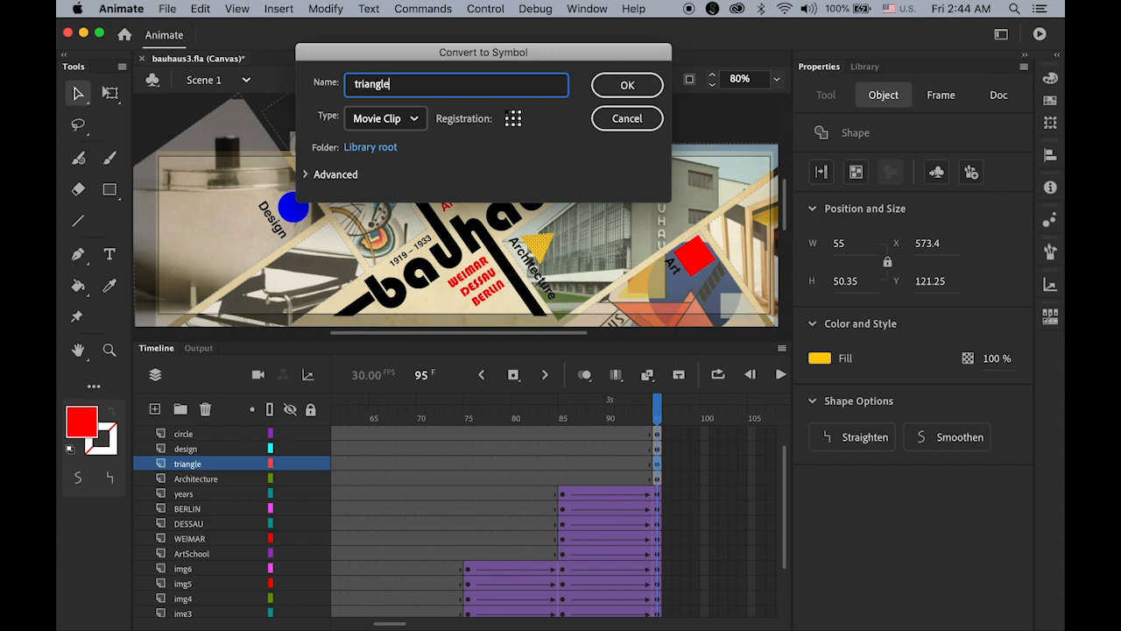
{"action": "key", "text": "Return"}
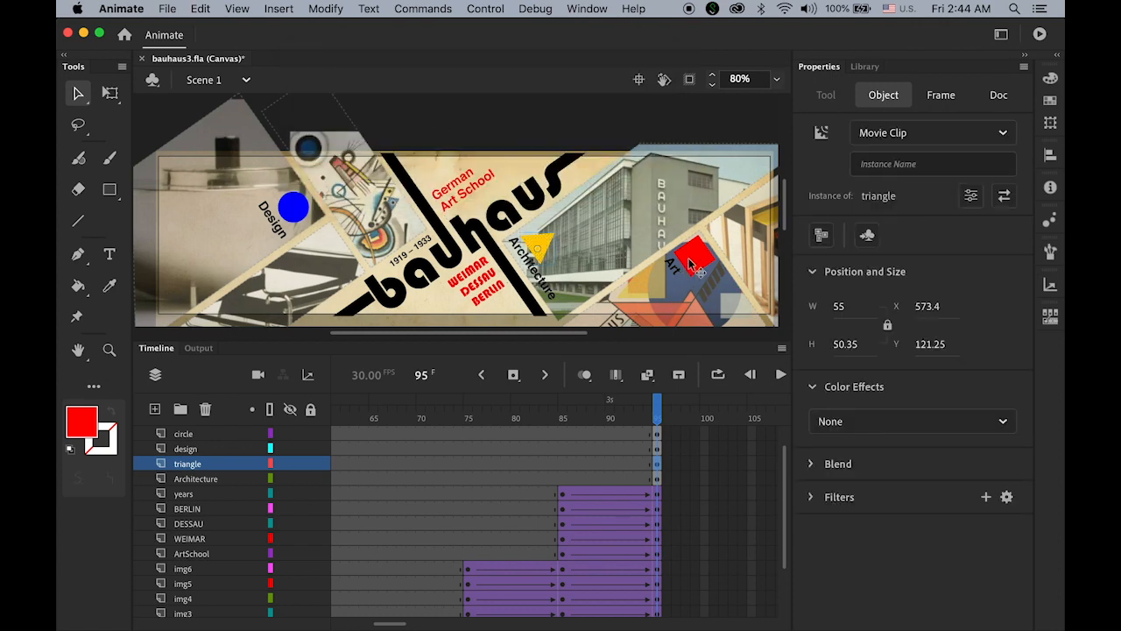
Convert the red square into a Movie Clip symbol named square.
{"action": "left_click", "coordinate": [696, 261]}
{"action": "left_click", "coordinate": [324, 9]}
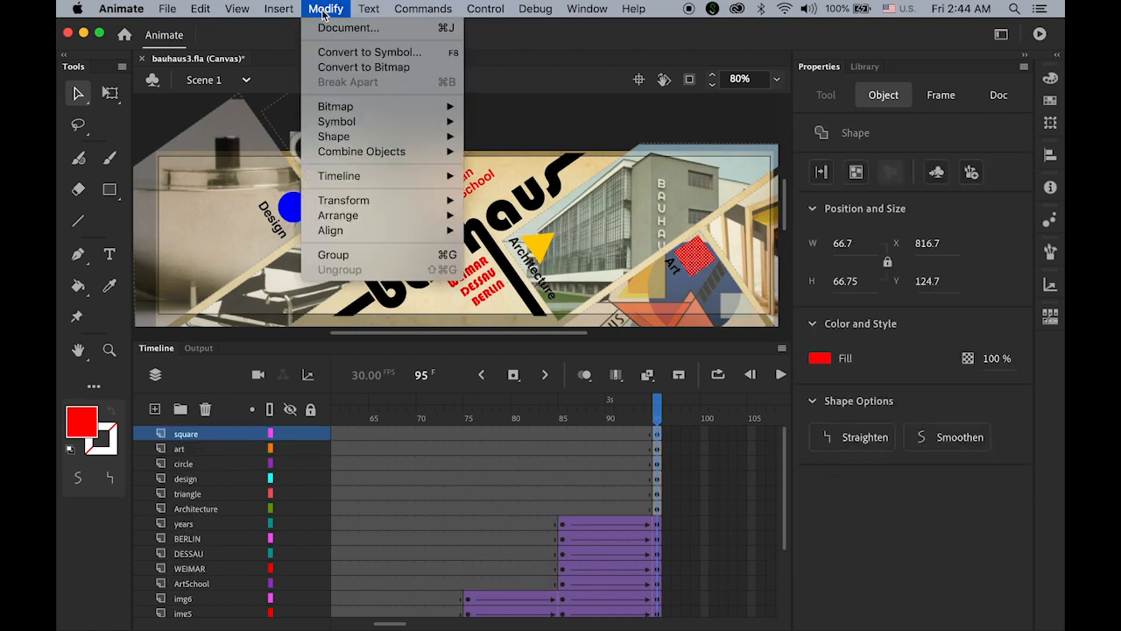
{"action": "left_click", "coordinate": [368, 50]}
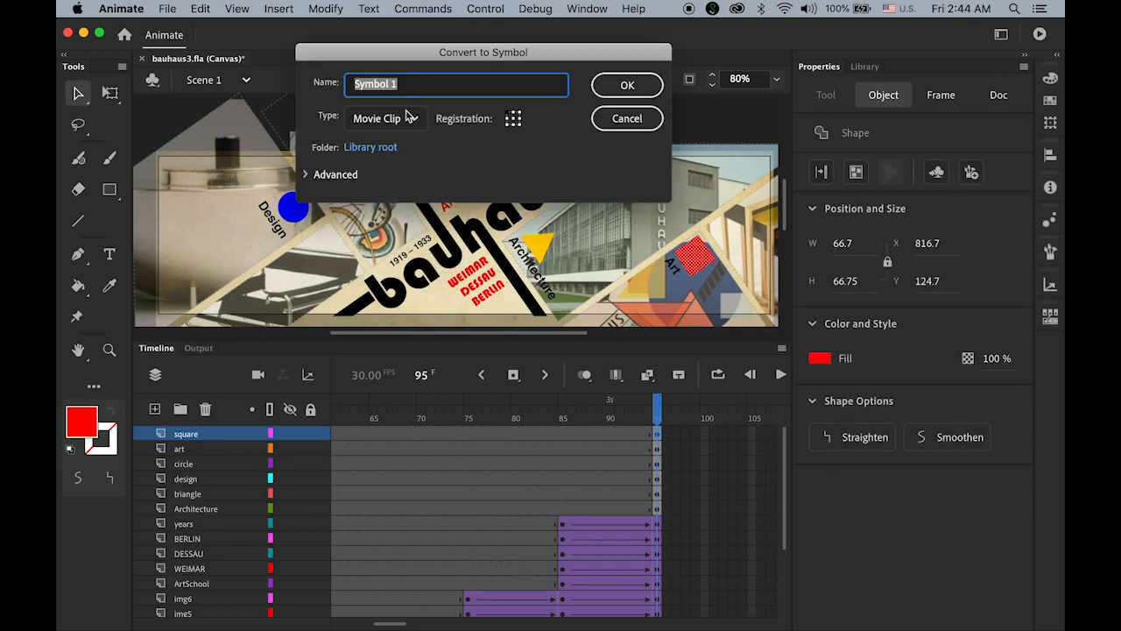
{"action": "type", "text": "square"}
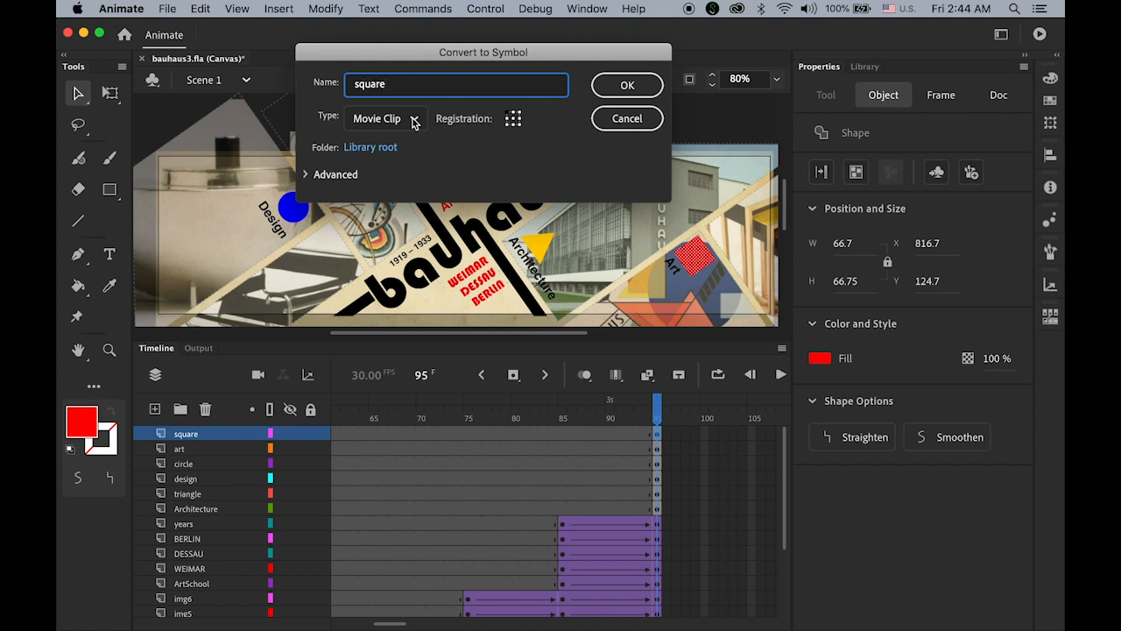
{"action": "left_click", "coordinate": [614, 91]}
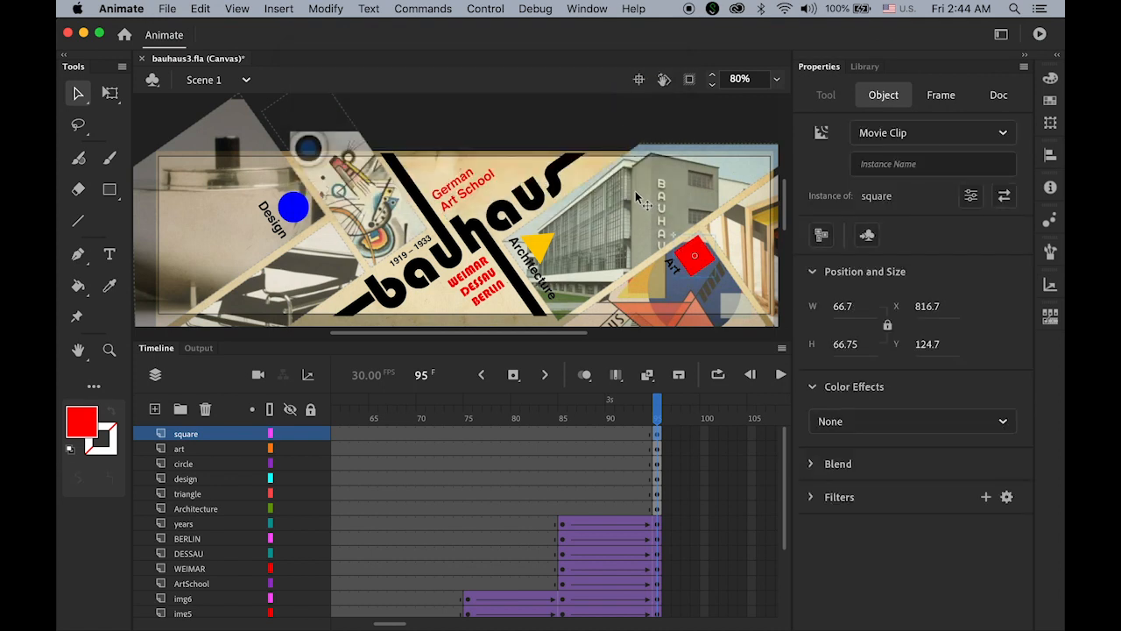
Open the circle movie clip from the library for editing and create a classic tween on its Layer_1.
{"action": "left_click", "coordinate": [869, 69]}
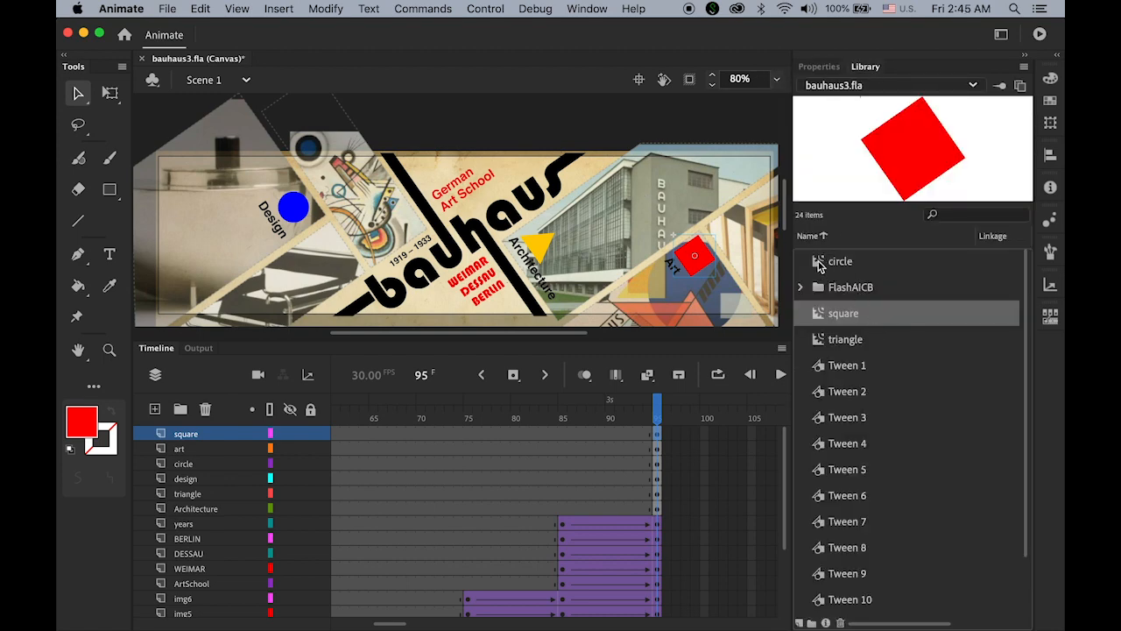
{"action": "left_click", "coordinate": [819, 263]}
{"action": "double_click", "coordinate": [819, 263]}
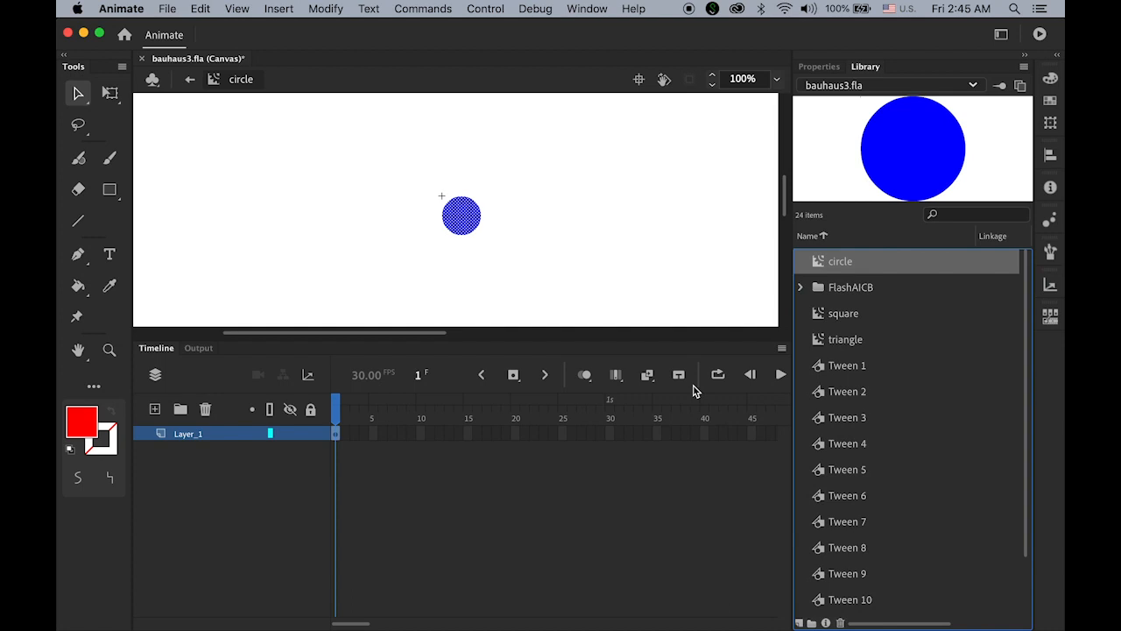
{"action": "left_click", "coordinate": [334, 435]}
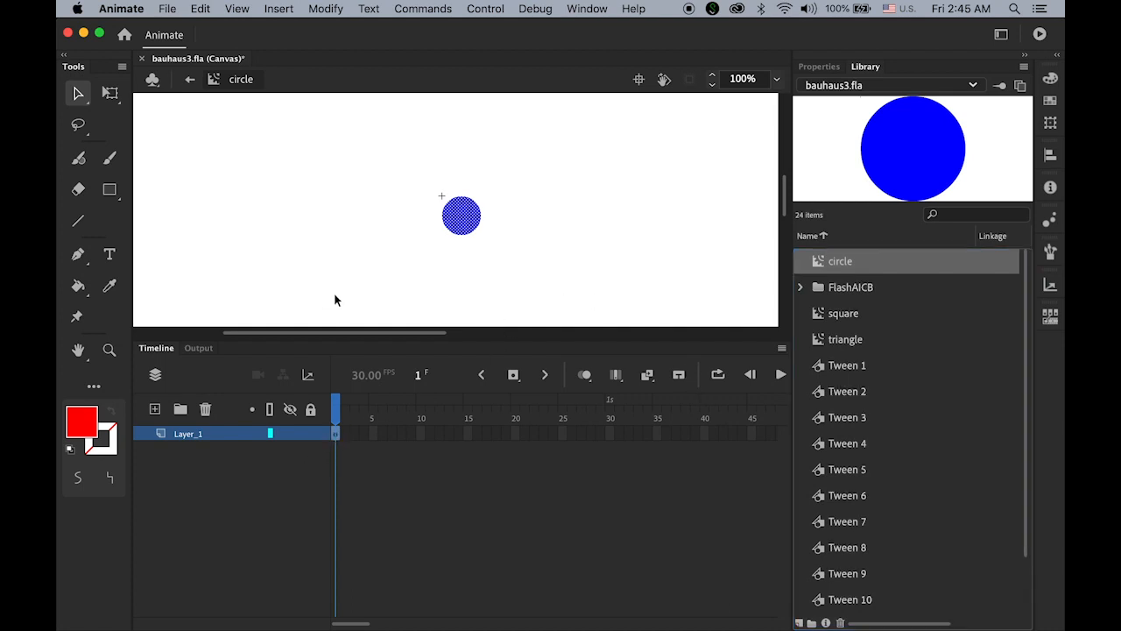
{"action": "left_click", "coordinate": [279, 10]}
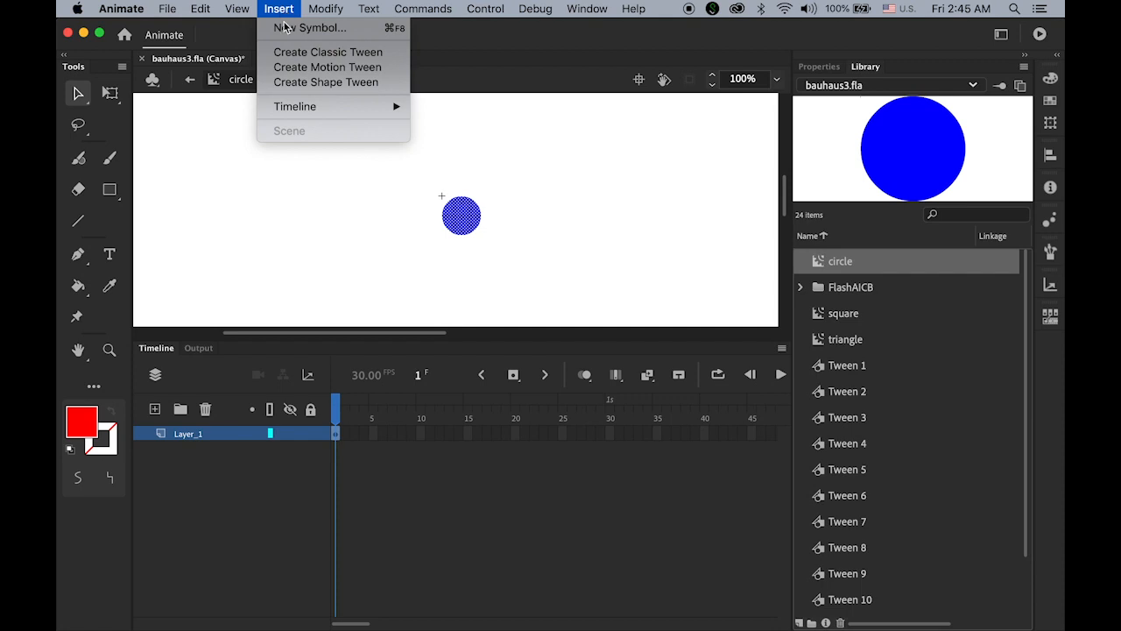
{"action": "left_click", "coordinate": [324, 50]}
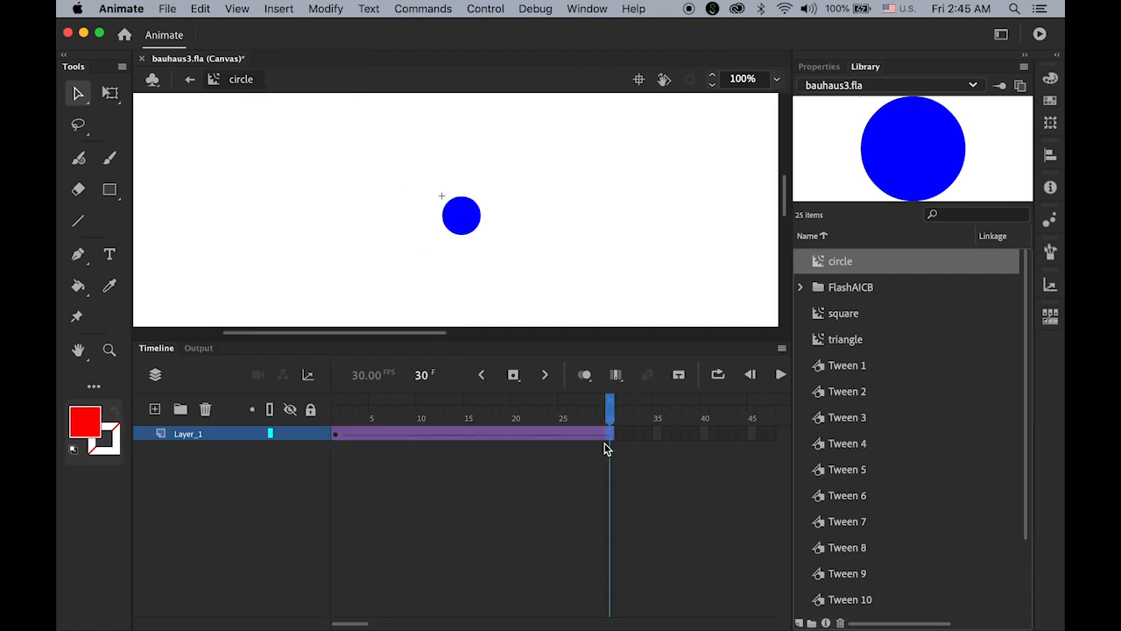
Insert keyframes at frames 30 and 60 on the circle symbol's Layer_1.
{"action": "left_click", "coordinate": [513, 375]}
{"action": "left_click_drag", "start_coordinate": [350, 624], "coordinate": [381, 626]}
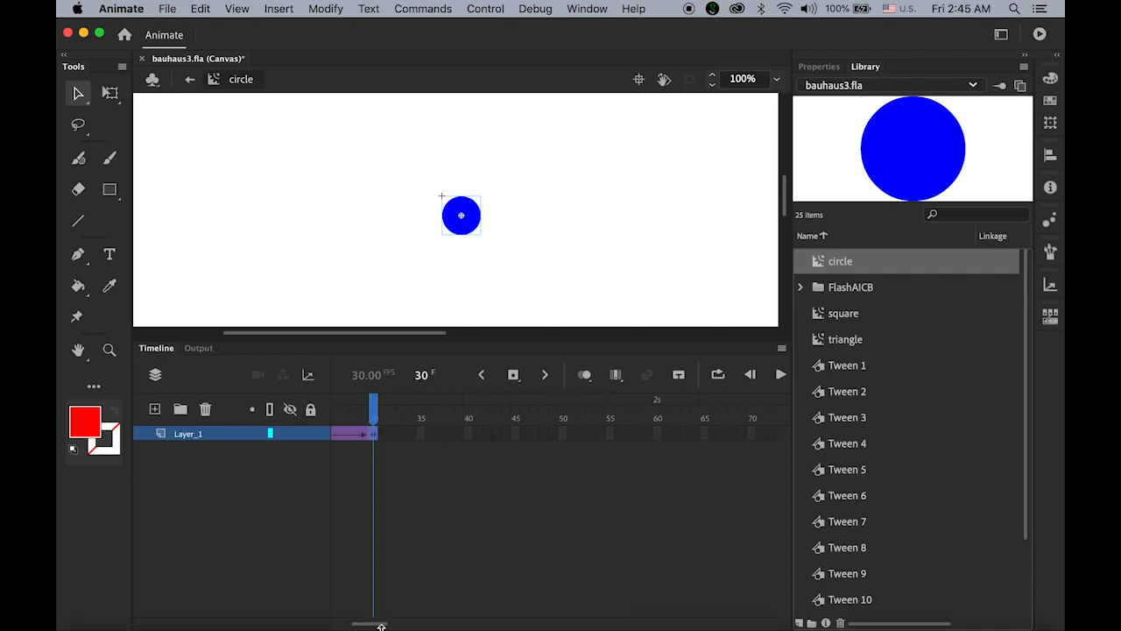
{"action": "left_click", "coordinate": [659, 435]}
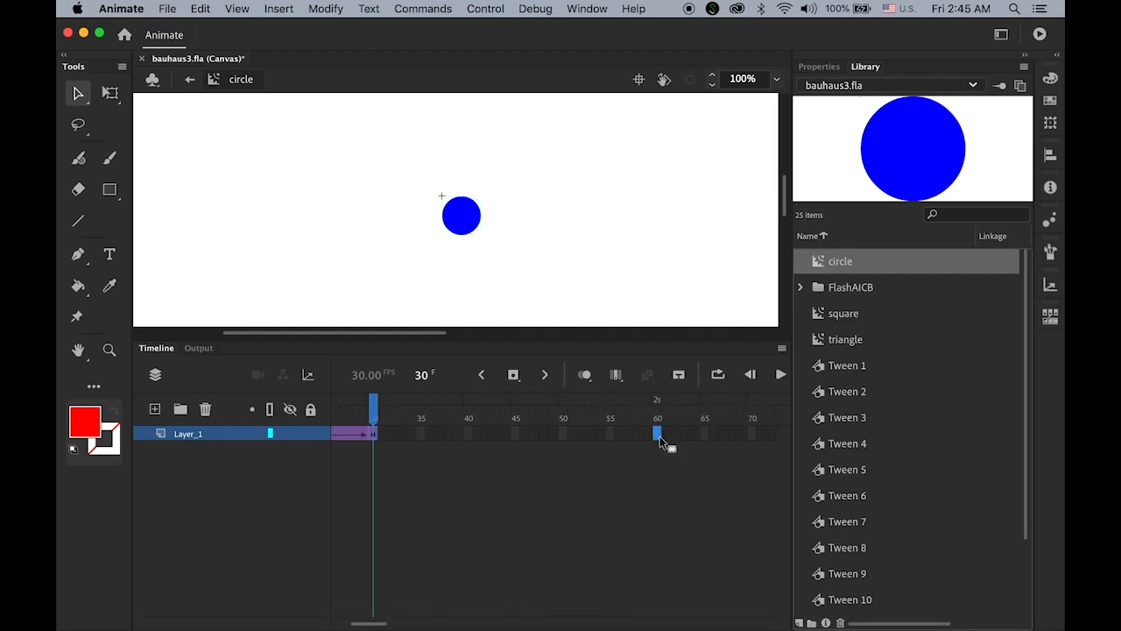
{"action": "left_click", "coordinate": [513, 375]}
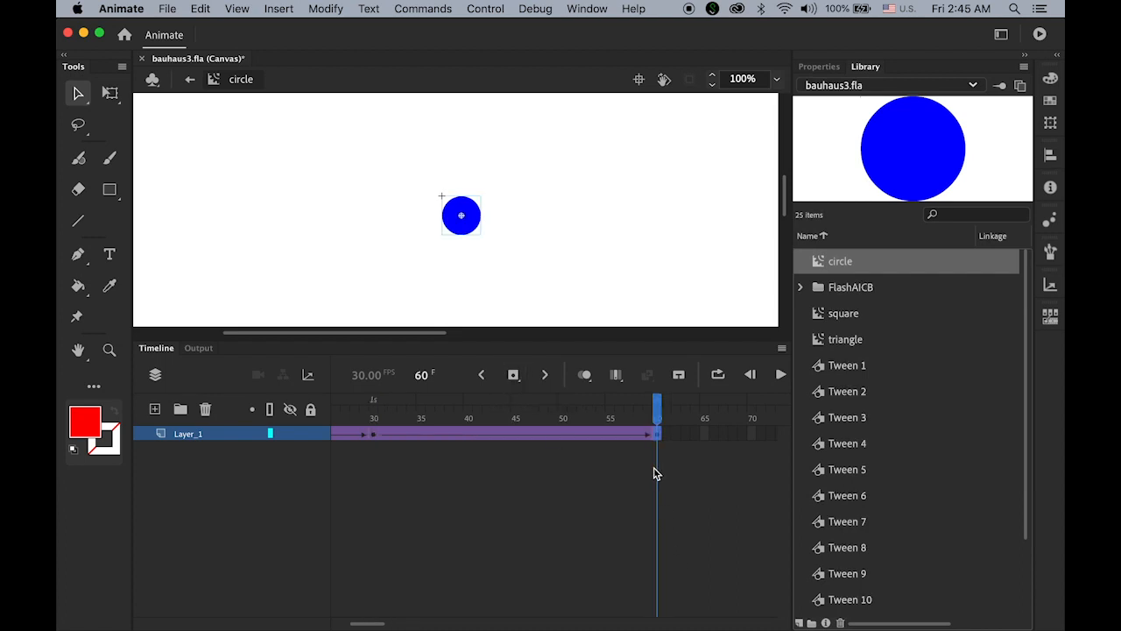
At frame 30, shrink the blue circle evenly about its centre to about 70% of its size with Free Transform.
{"action": "left_click_drag", "start_coordinate": [657, 418], "coordinate": [610, 434]}
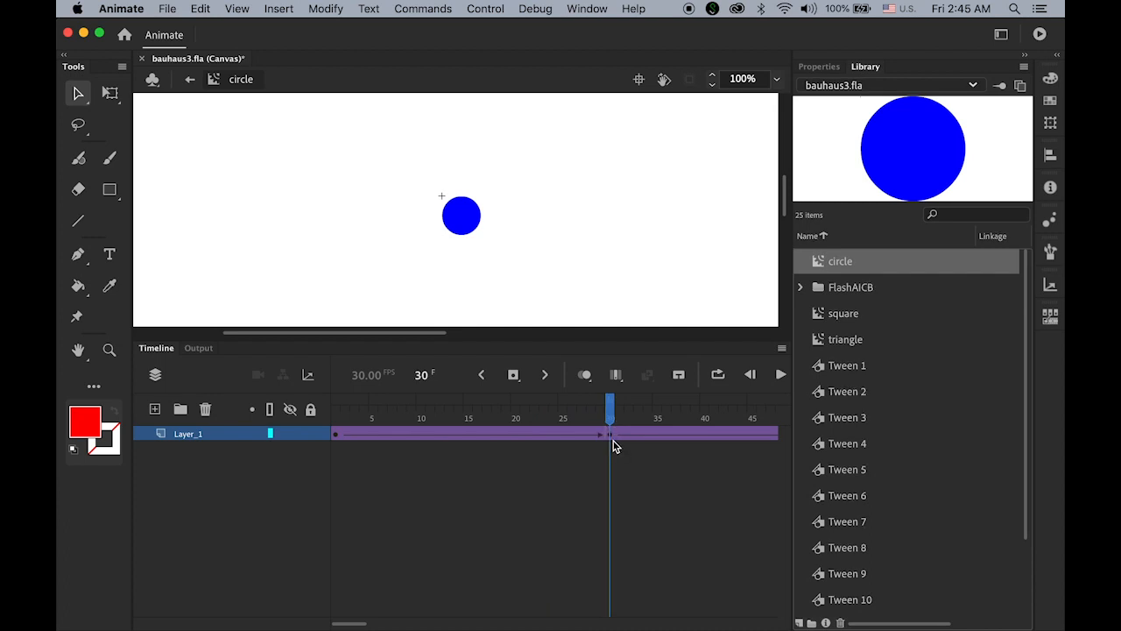
{"action": "left_click", "coordinate": [110, 93]}
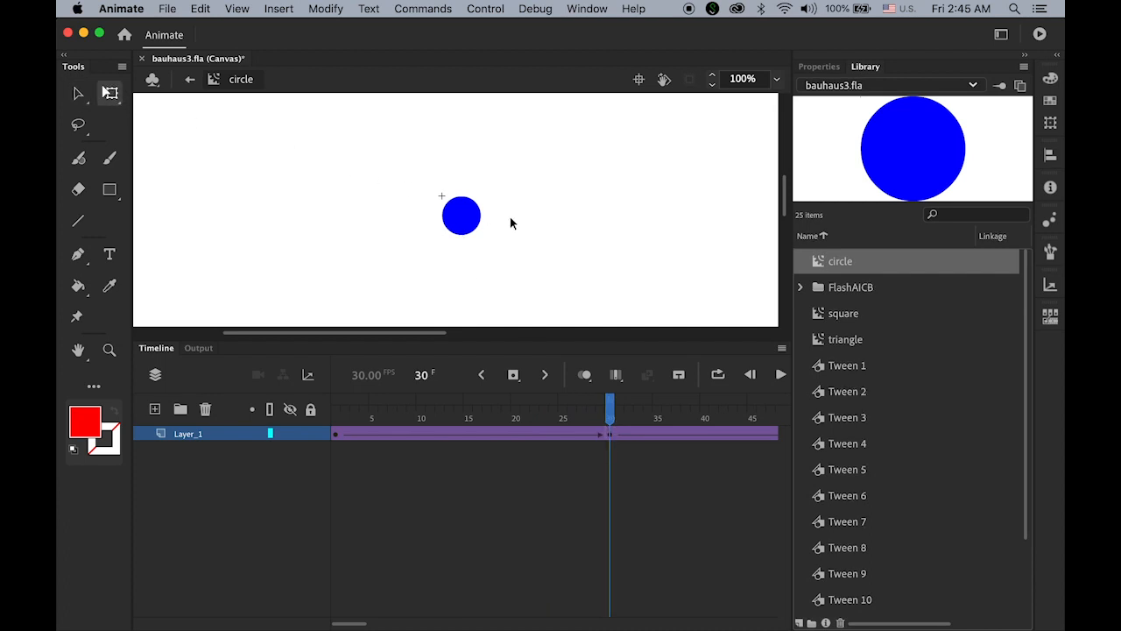
{"action": "left_click", "coordinate": [447, 216]}
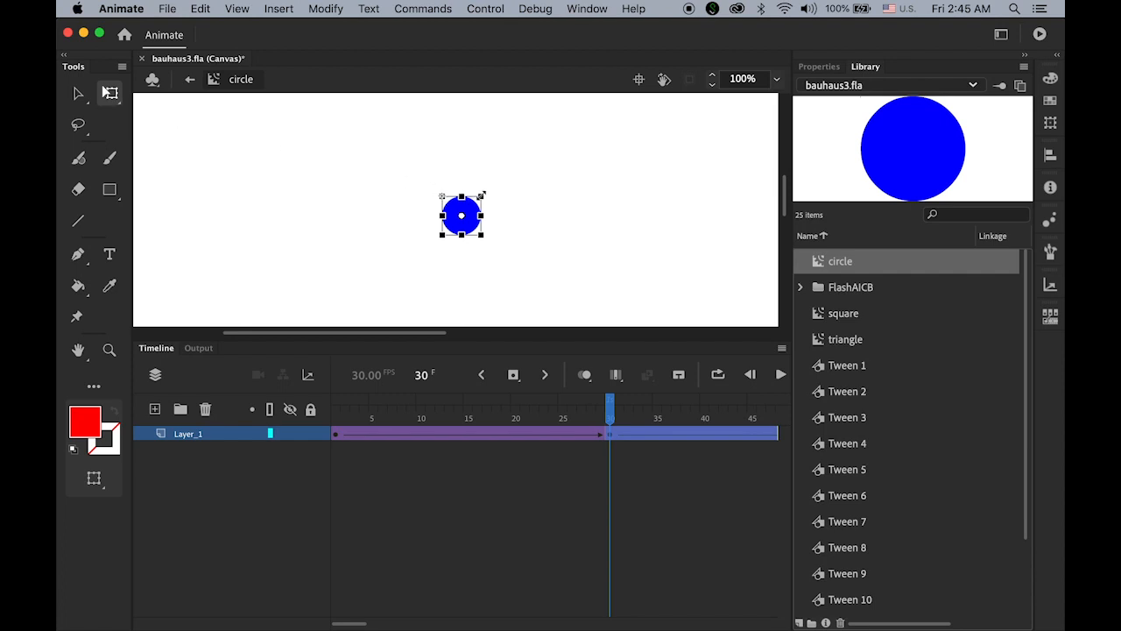
{"action": "left_click_drag", "start_coordinate": [482, 194], "coordinate": [476, 198]}
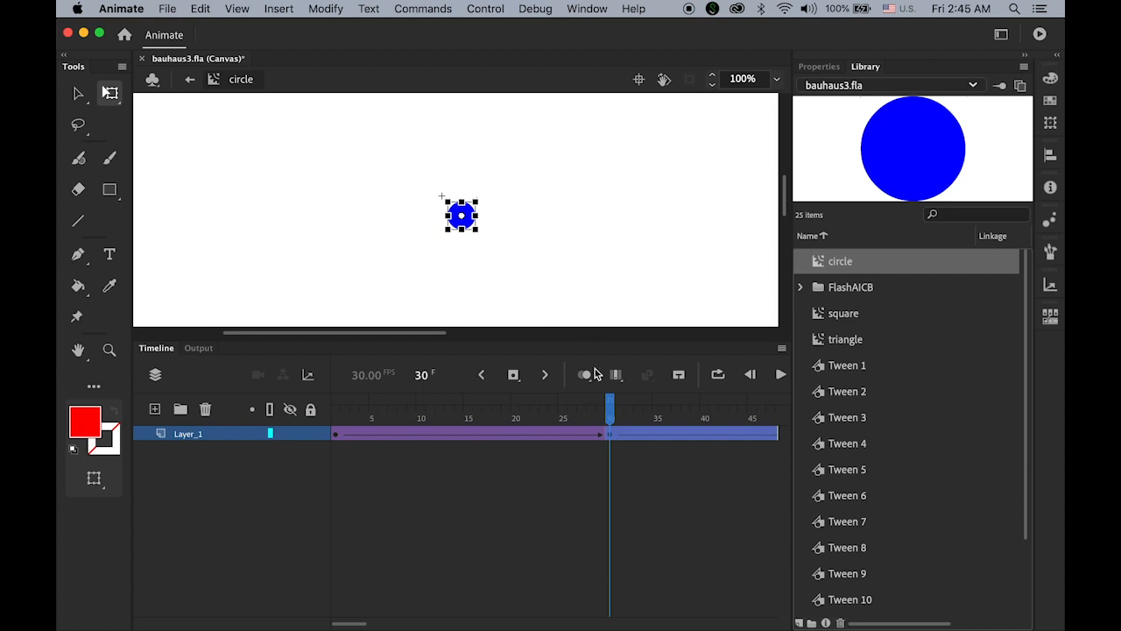
{"action": "left_click", "coordinate": [77, 94]}
{"action": "left_click", "coordinate": [431, 301]}
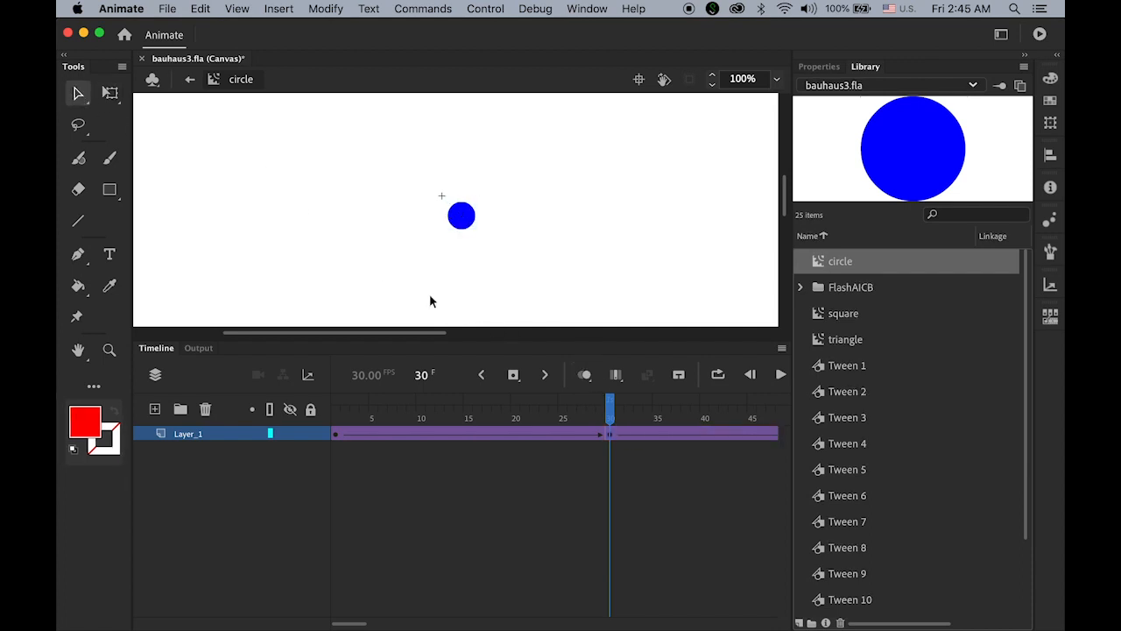
Open the square movie clip from the library for editing and create a classic tween on its Layer_1.
{"action": "left_click_drag", "start_coordinate": [571, 420], "coordinate": [201, 438]}
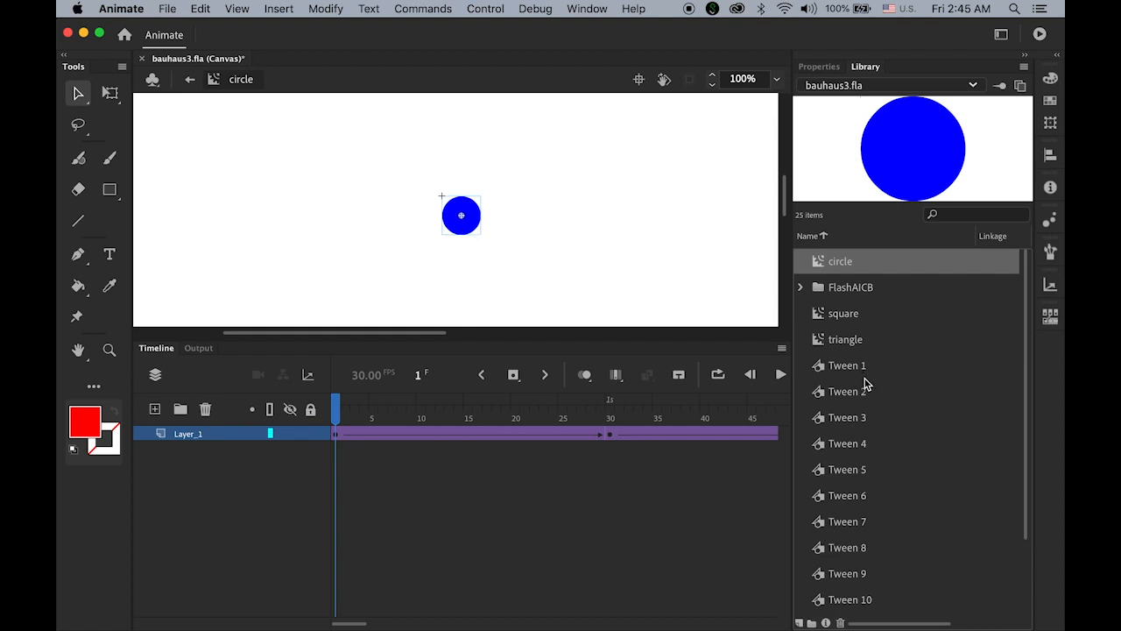
{"action": "left_click", "coordinate": [820, 322]}
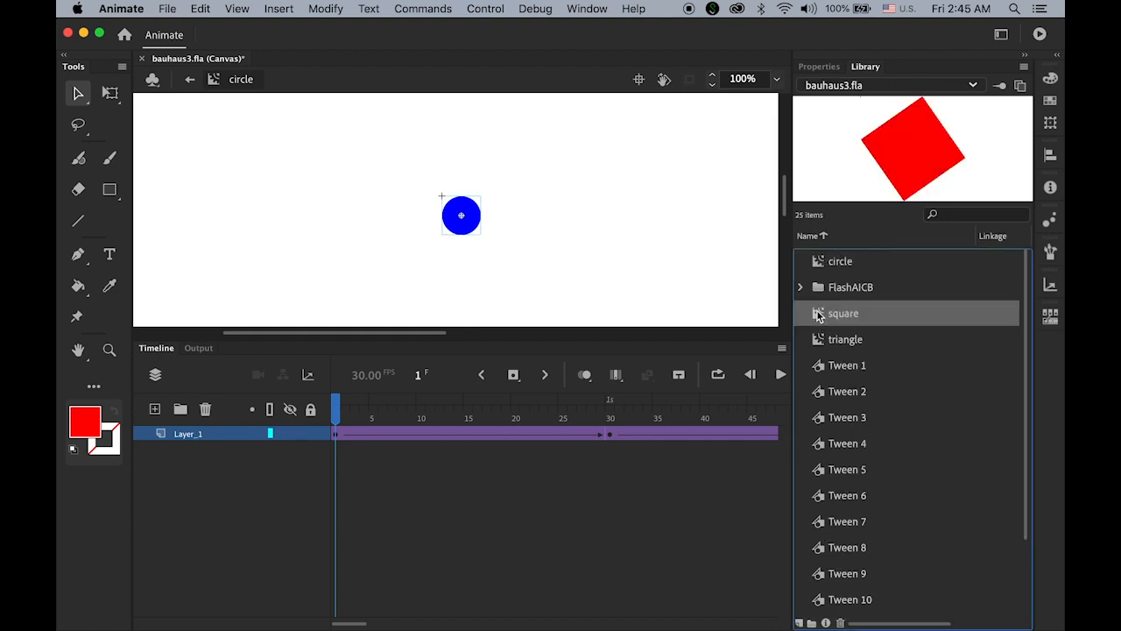
{"action": "double_click", "coordinate": [819, 315]}
{"action": "left_click", "coordinate": [336, 435]}
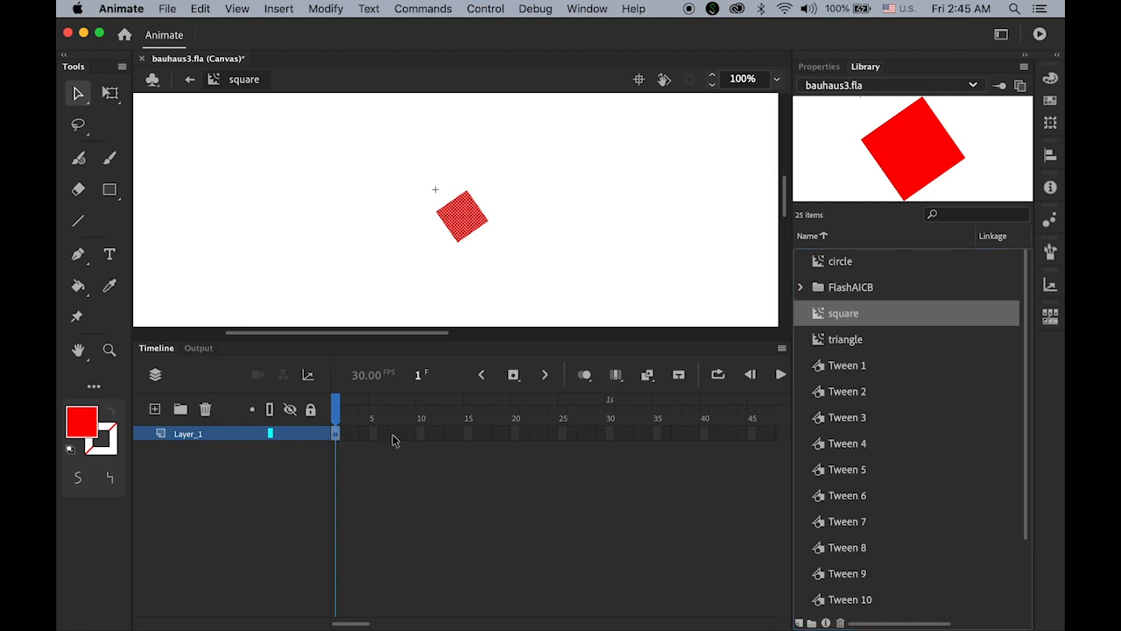
{"action": "left_click", "coordinate": [281, 9]}
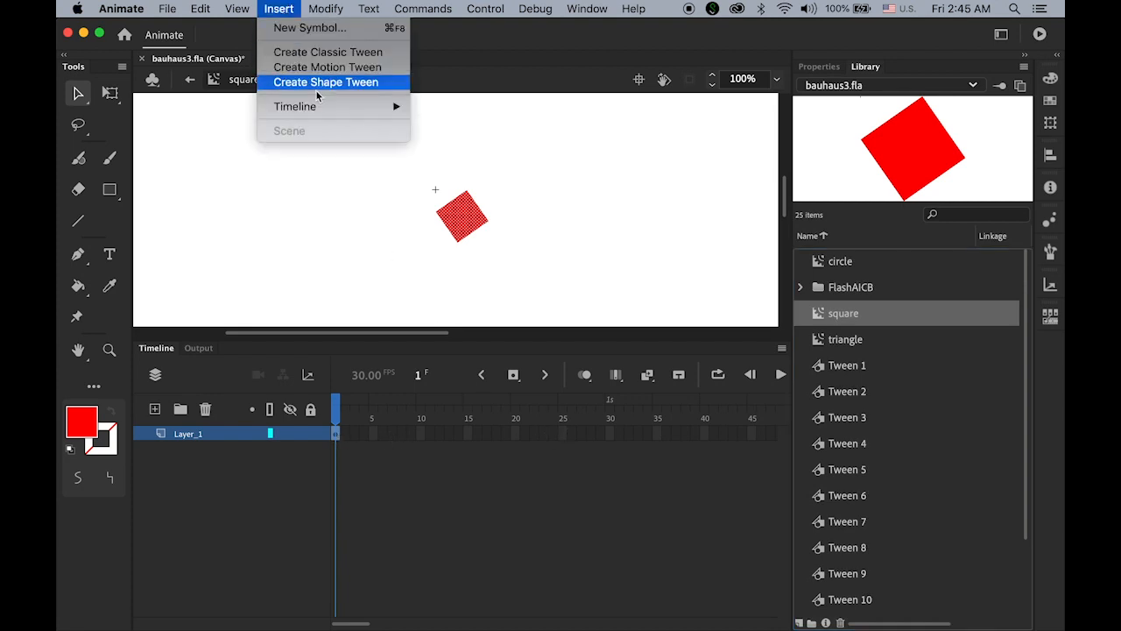
{"action": "left_click", "coordinate": [324, 52]}
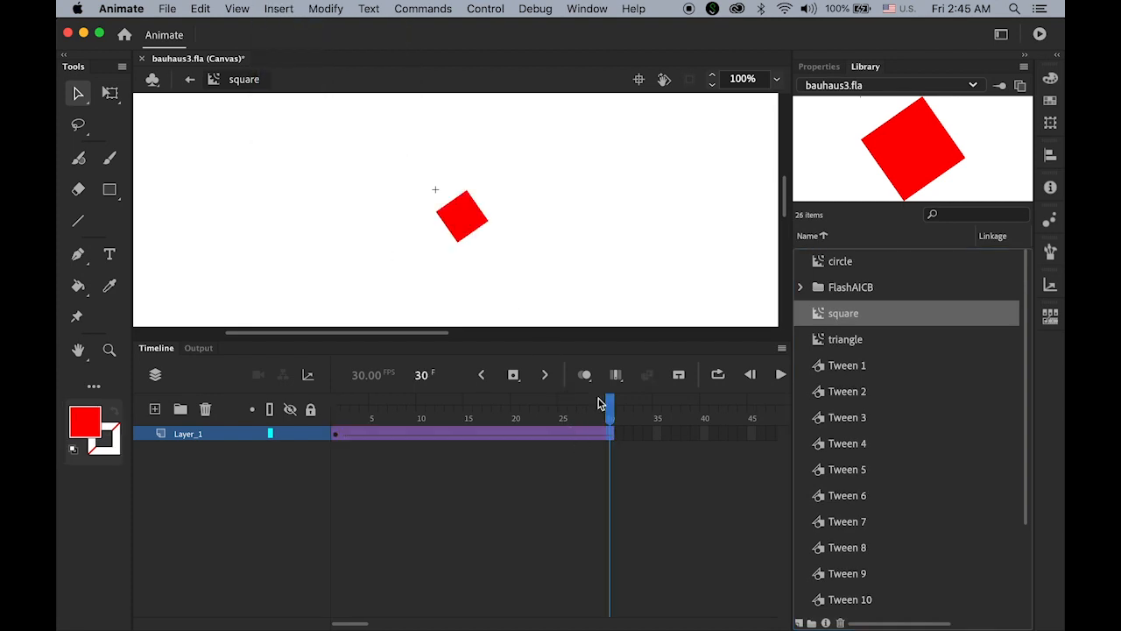
Insert keyframes at frames 30 and 60 on the square symbol's Layer_1.
{"action": "left_click", "coordinate": [607, 429]}
{"action": "left_click_drag", "start_coordinate": [363, 625], "coordinate": [390, 626]}
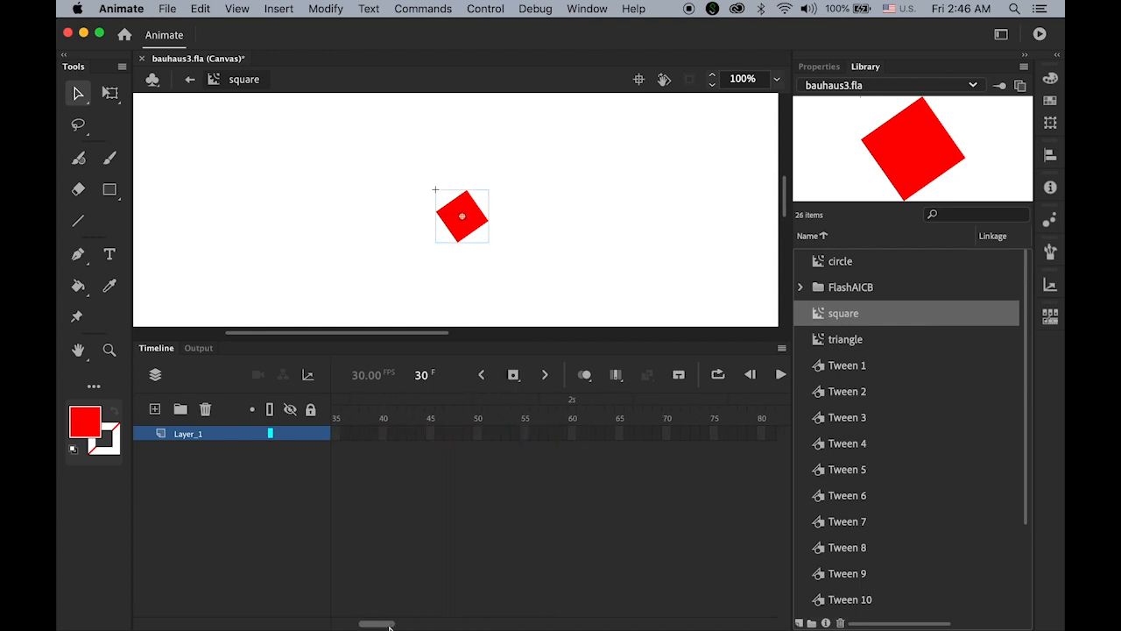
{"action": "left_click", "coordinate": [572, 434]}
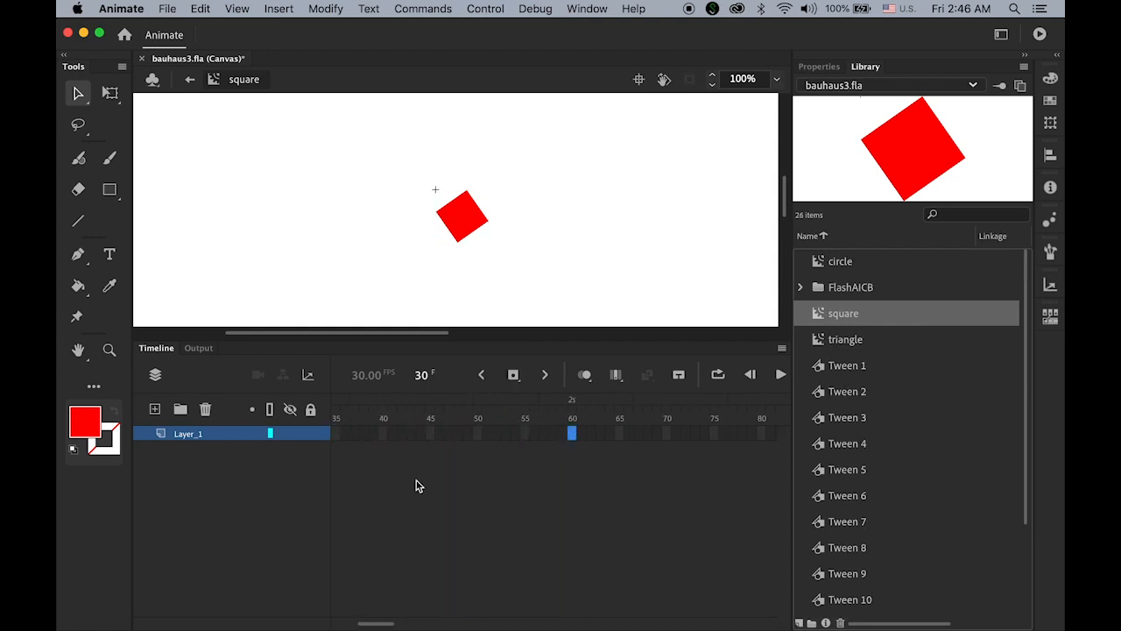
{"action": "left_click", "coordinate": [513, 375]}
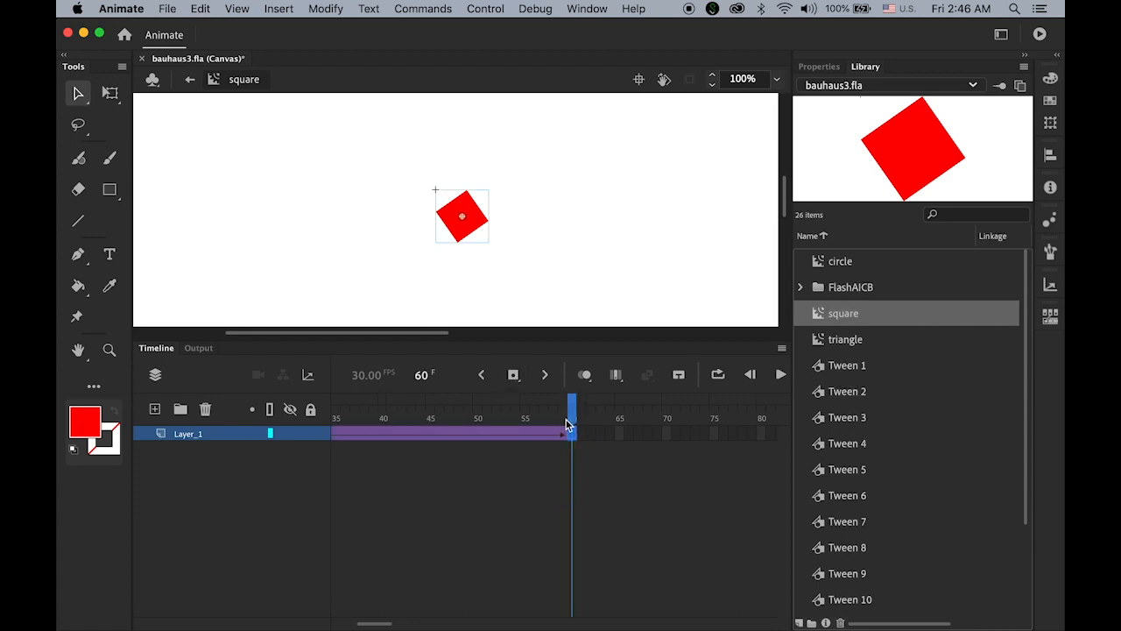
At frame 30, shrink the red square evenly about its centre to about 65% with Free Transform and preview the animation.
{"action": "left_click_drag", "start_coordinate": [376, 625], "coordinate": [368, 625]}
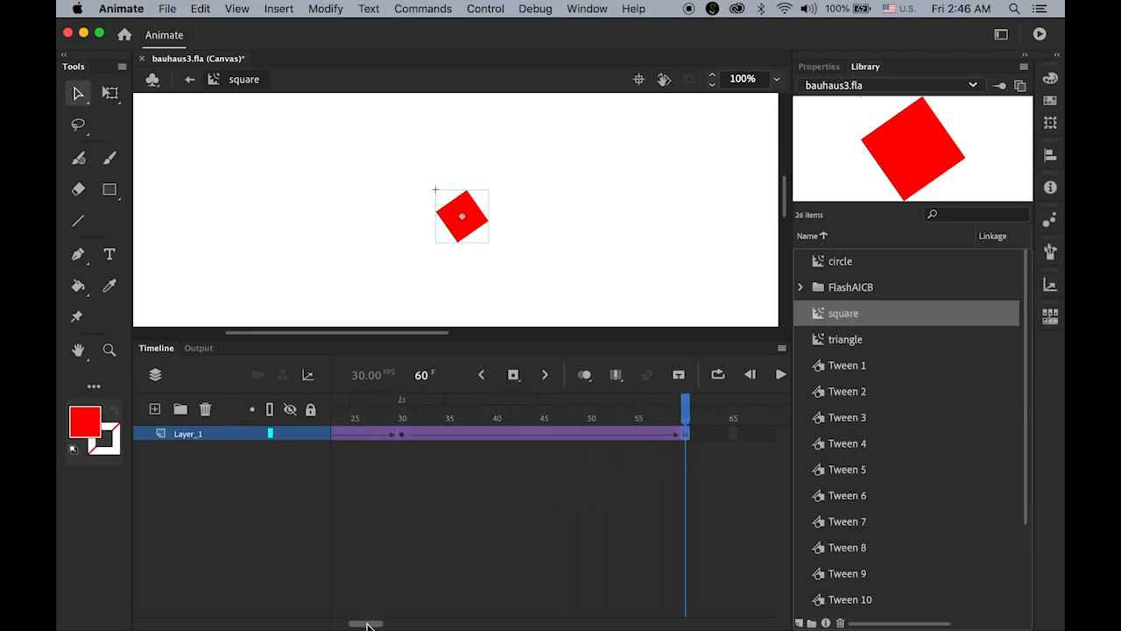
{"action": "left_click", "coordinate": [403, 435]}
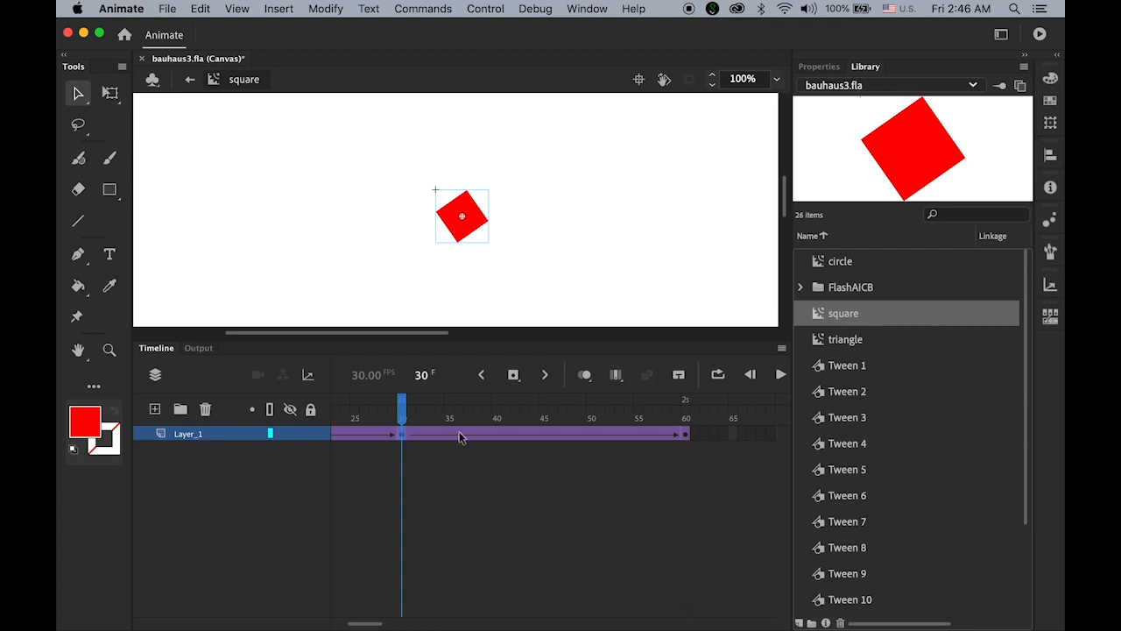
{"action": "left_click", "coordinate": [109, 93]}
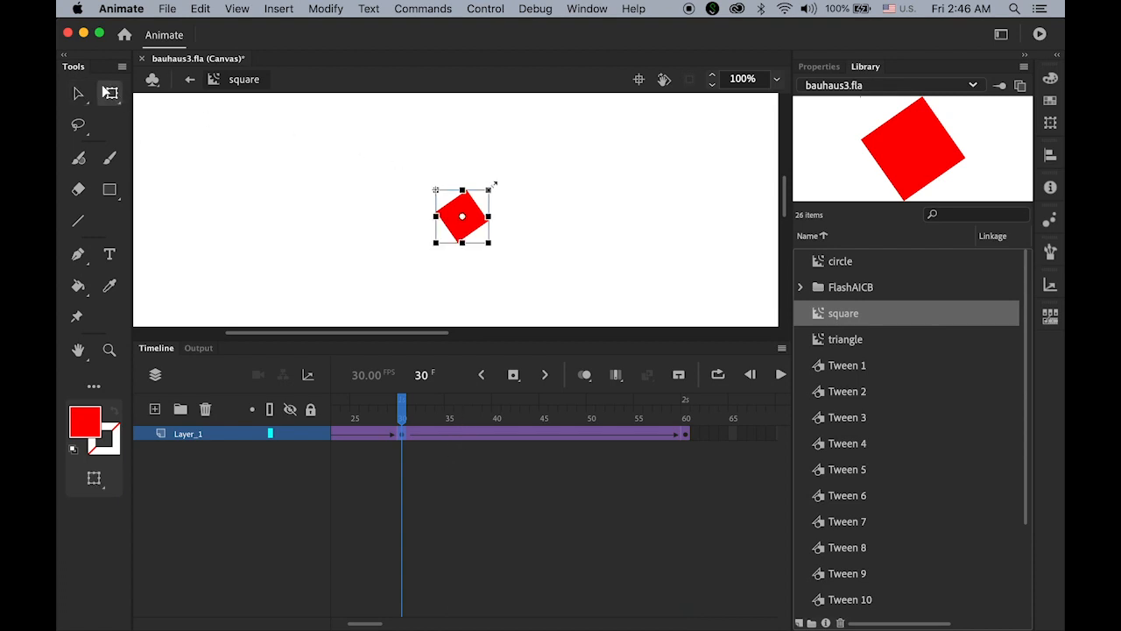
{"action": "left_click_drag", "start_coordinate": [491, 186], "coordinate": [480, 199]}
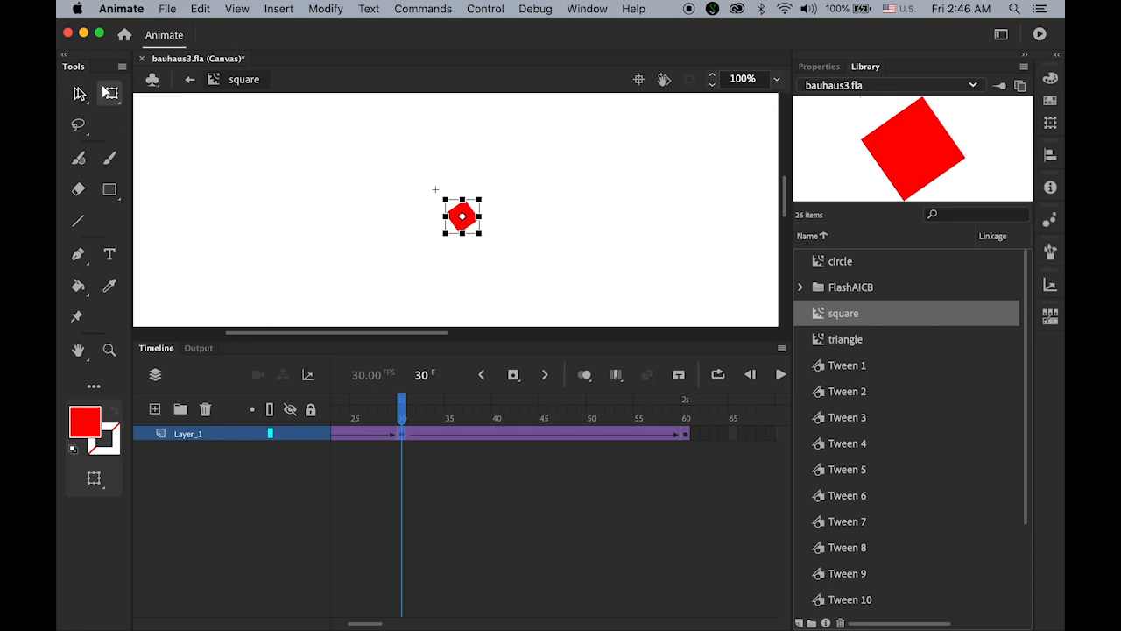
{"action": "left_click", "coordinate": [79, 94]}
{"action": "left_click_drag", "start_coordinate": [401, 405], "coordinate": [209, 412]}
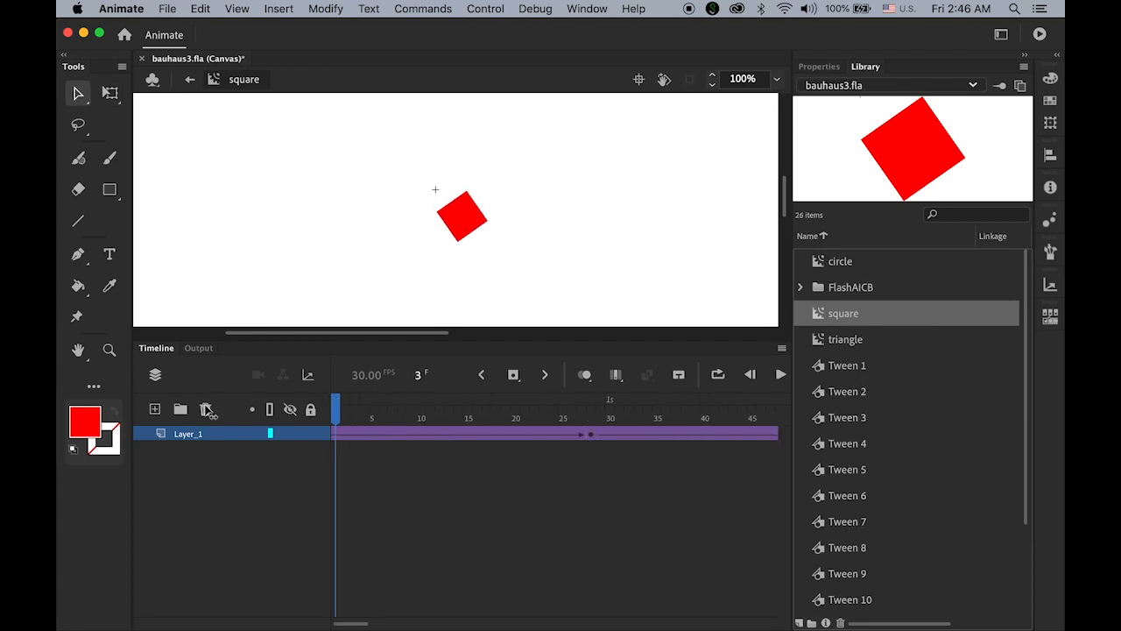
{"action": "key", "text": "Return"}
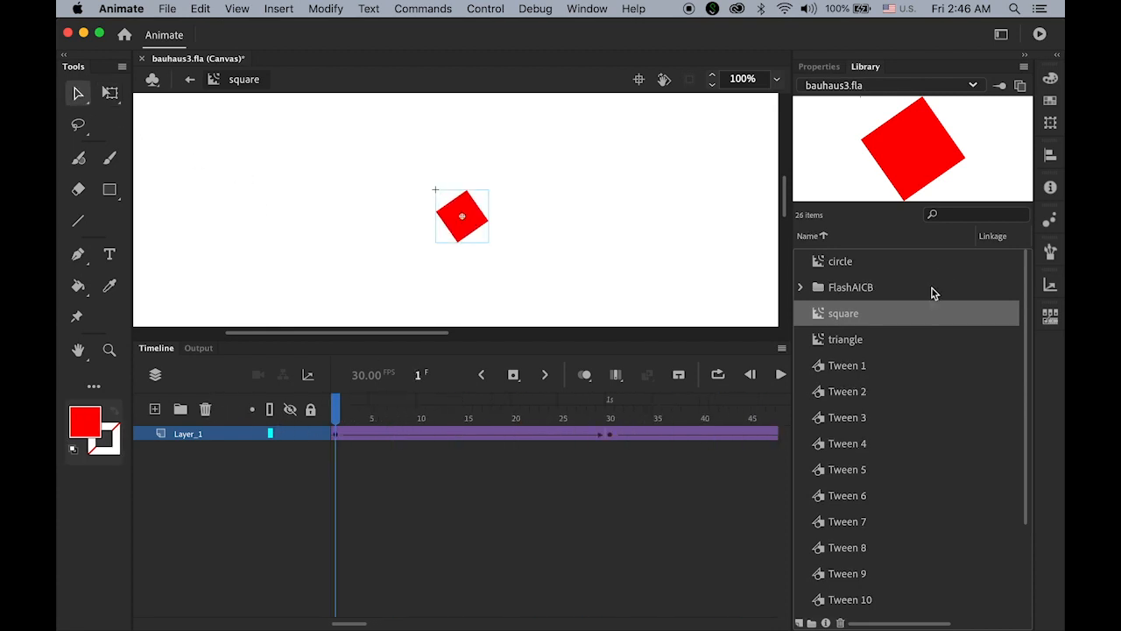
Open the triangle movie clip from the library for editing and create a classic tween on its Layer_1.
{"action": "double_click", "coordinate": [824, 347]}
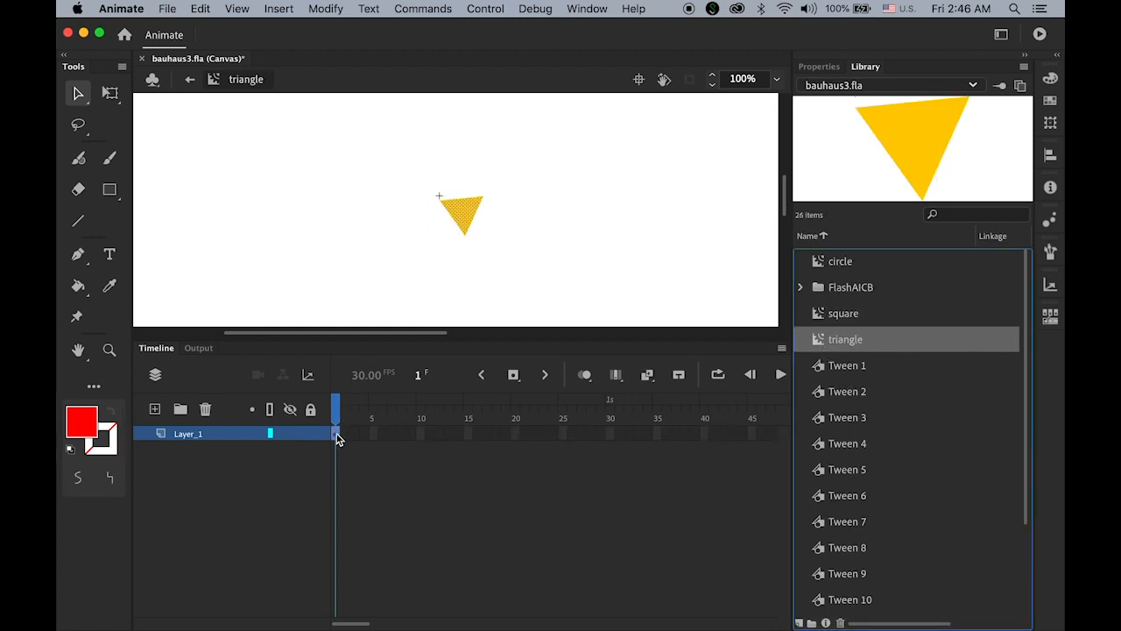
{"action": "left_click", "coordinate": [287, 7]}
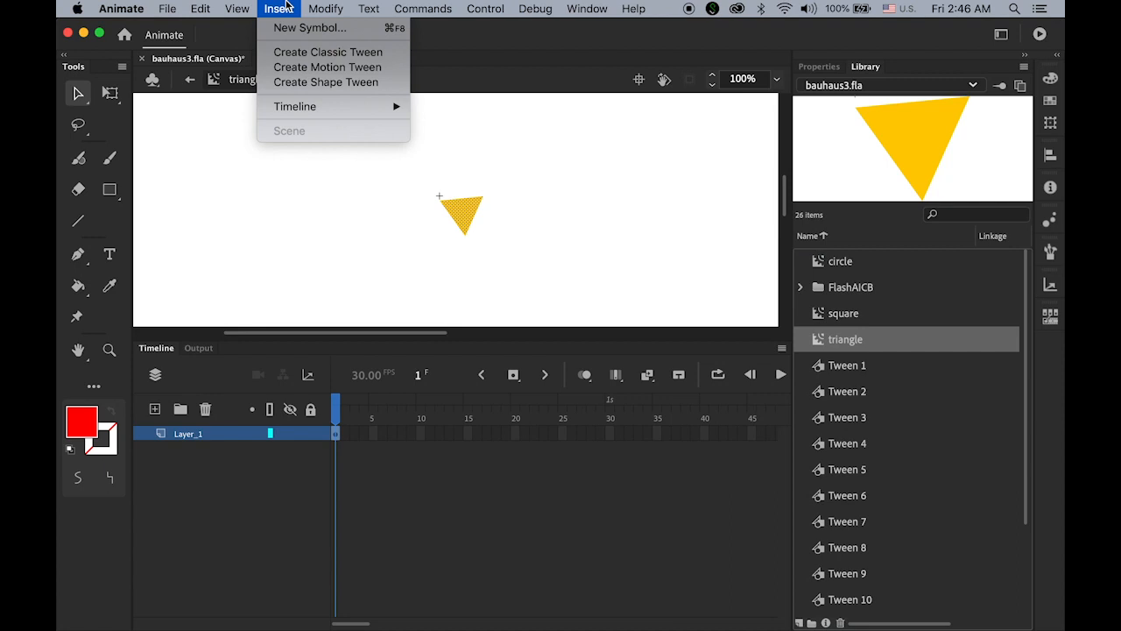
{"action": "left_click", "coordinate": [326, 48]}
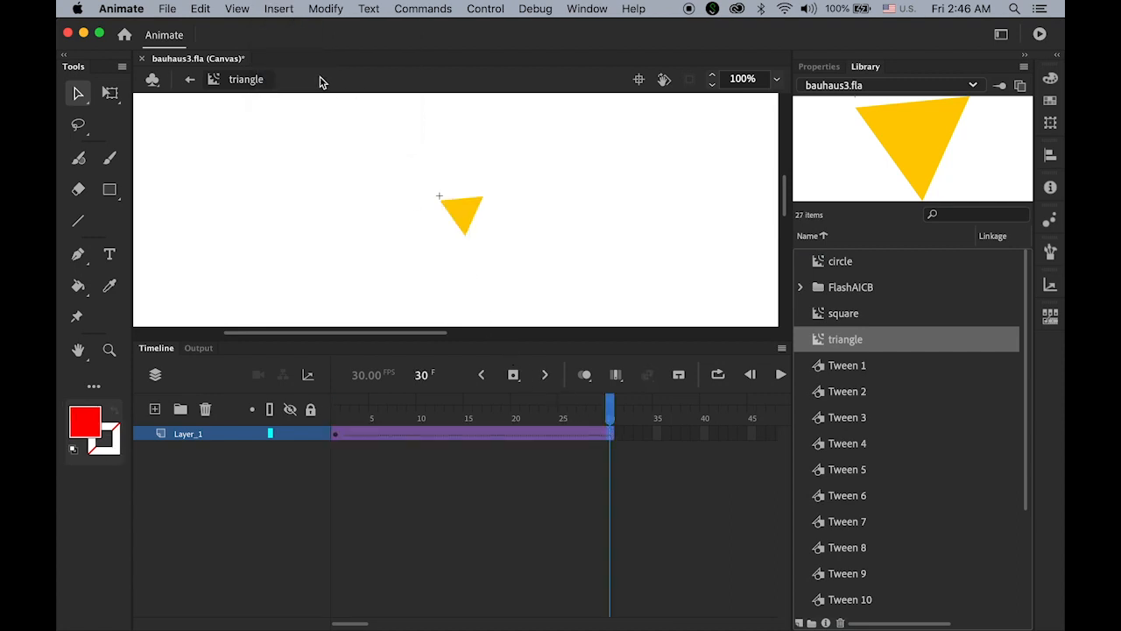
Insert keyframes at frames 30 and 60 on the triangle symbol's Layer_1.
{"action": "left_click", "coordinate": [513, 374]}
{"action": "left_click_drag", "start_coordinate": [351, 624], "coordinate": [366, 623]}
{"action": "left_click", "coordinate": [705, 433]}
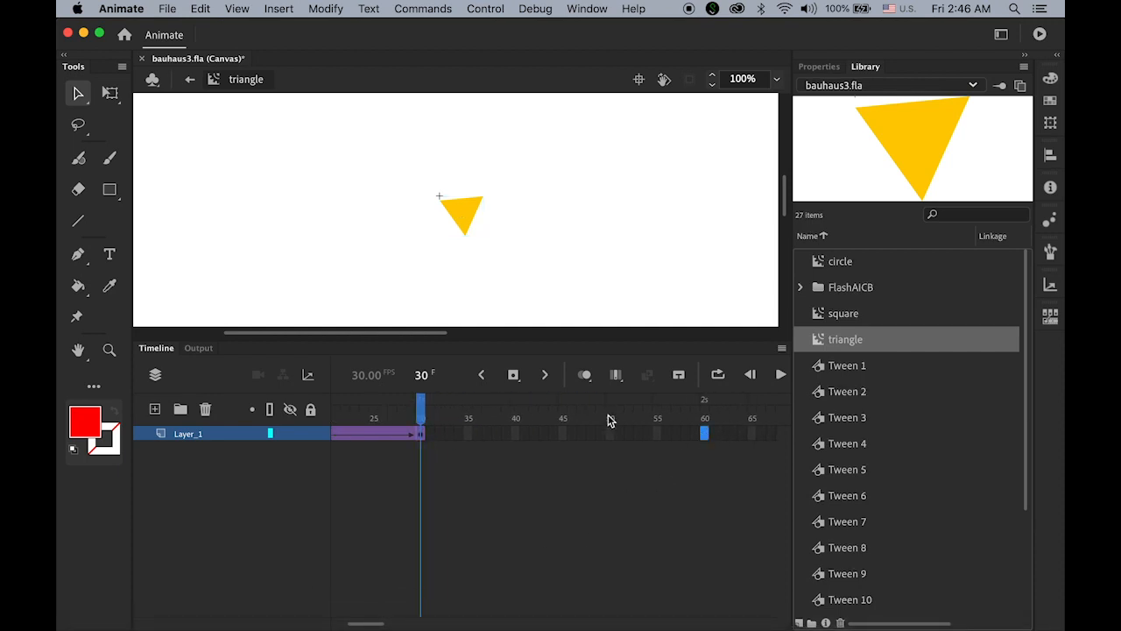
{"action": "left_click", "coordinate": [513, 374]}
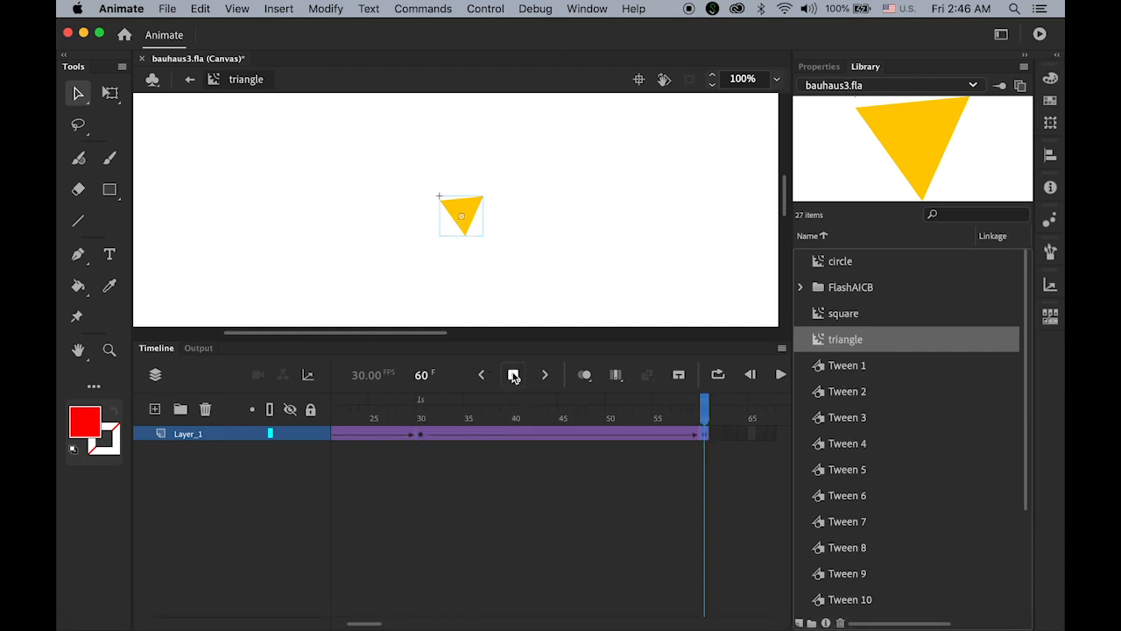
At frame 30, shrink the yellow triangle evenly about its centre to about 65% of its size with Free Transform.
{"action": "left_click", "coordinate": [421, 434]}
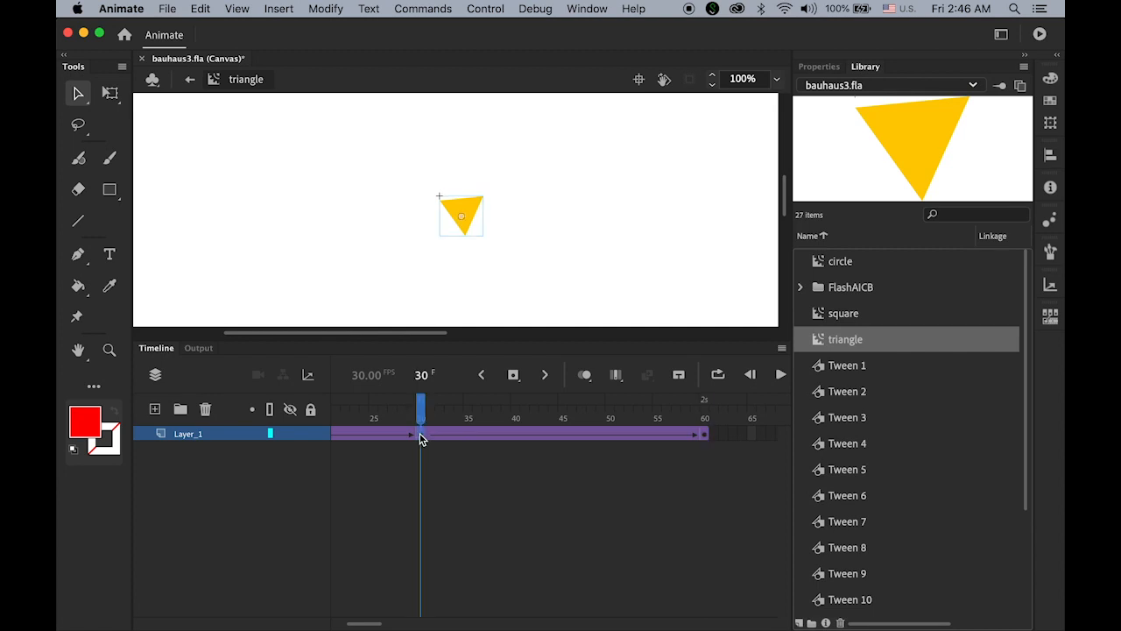
{"action": "left_click", "coordinate": [111, 93]}
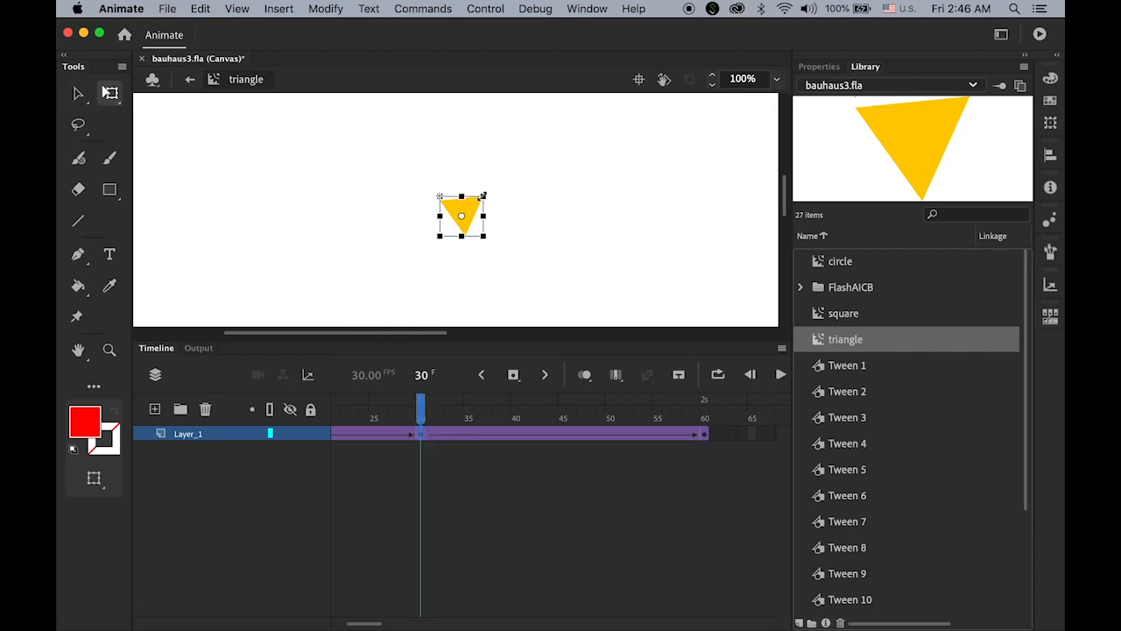
{"action": "left_click_drag", "start_coordinate": [482, 195], "coordinate": [477, 203]}
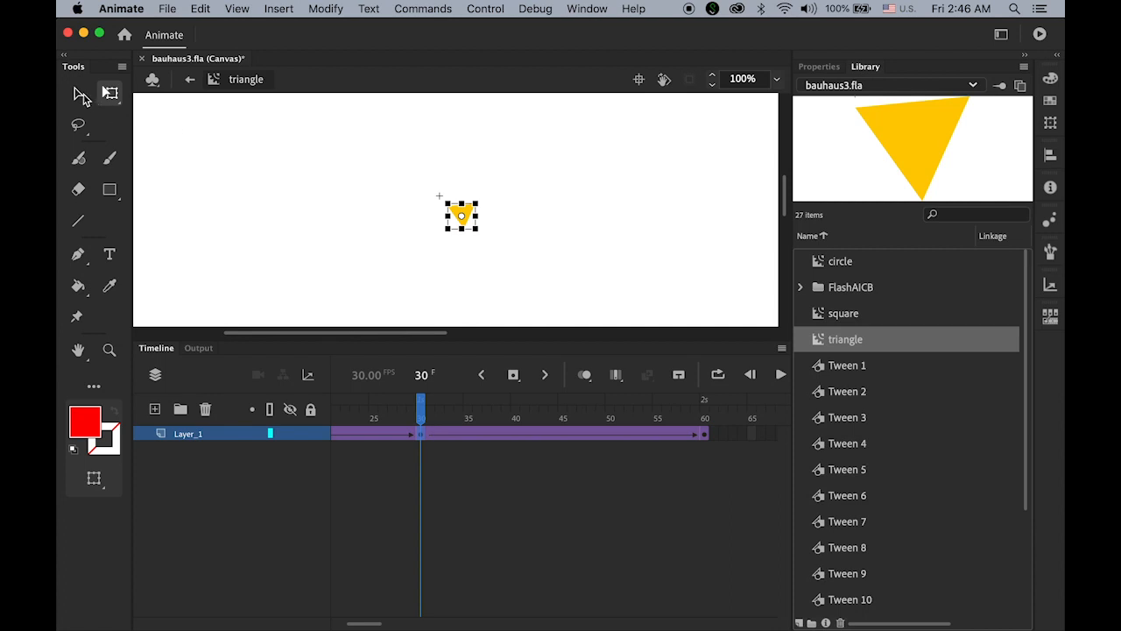
{"action": "left_click", "coordinate": [79, 92]}
{"action": "left_click", "coordinate": [279, 211]}
{"action": "left_click_drag", "start_coordinate": [421, 426], "coordinate": [328, 435]}
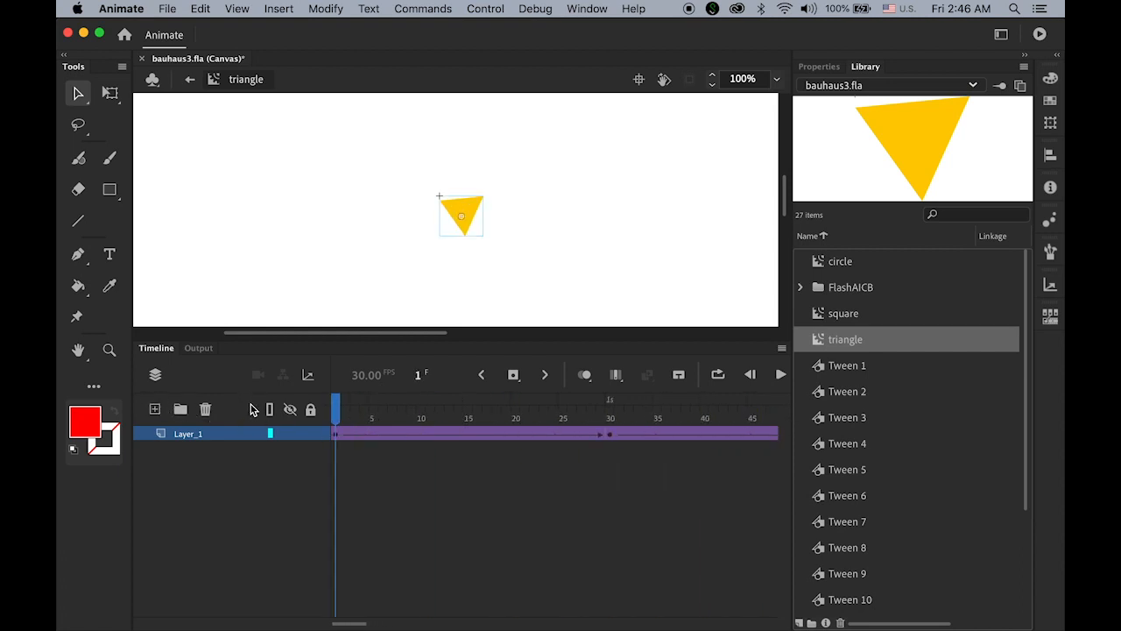
Return to Scene 1 and create classic tweens at frame 95 on the six layers from square down to Architecture.
{"action": "left_click", "coordinate": [190, 82]}
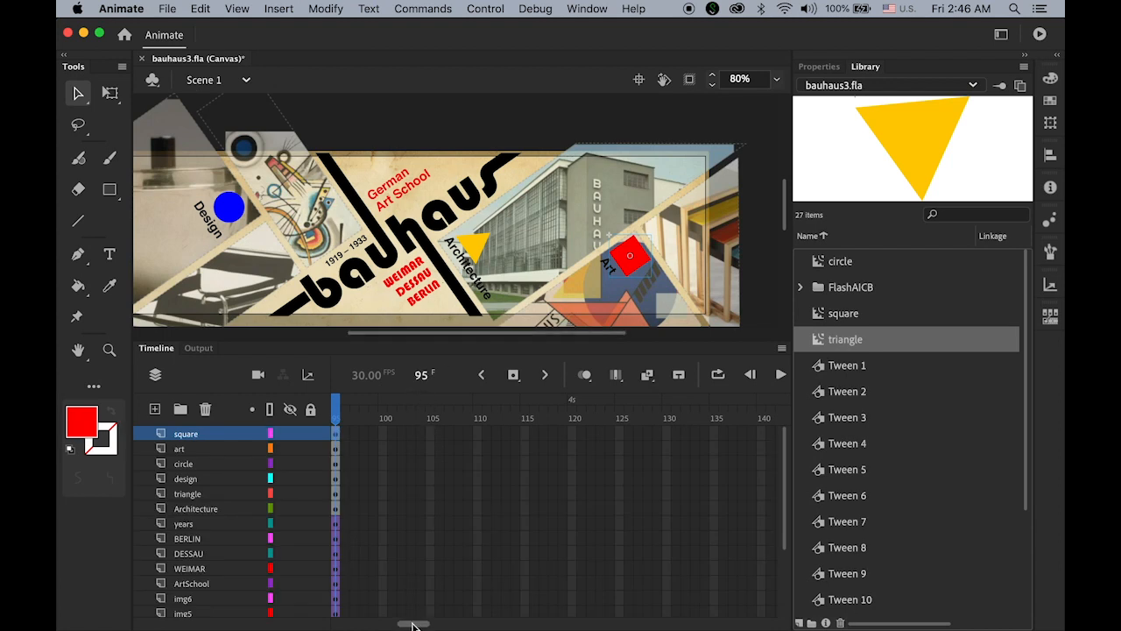
{"action": "left_click_drag", "start_coordinate": [413, 624], "coordinate": [401, 624]}
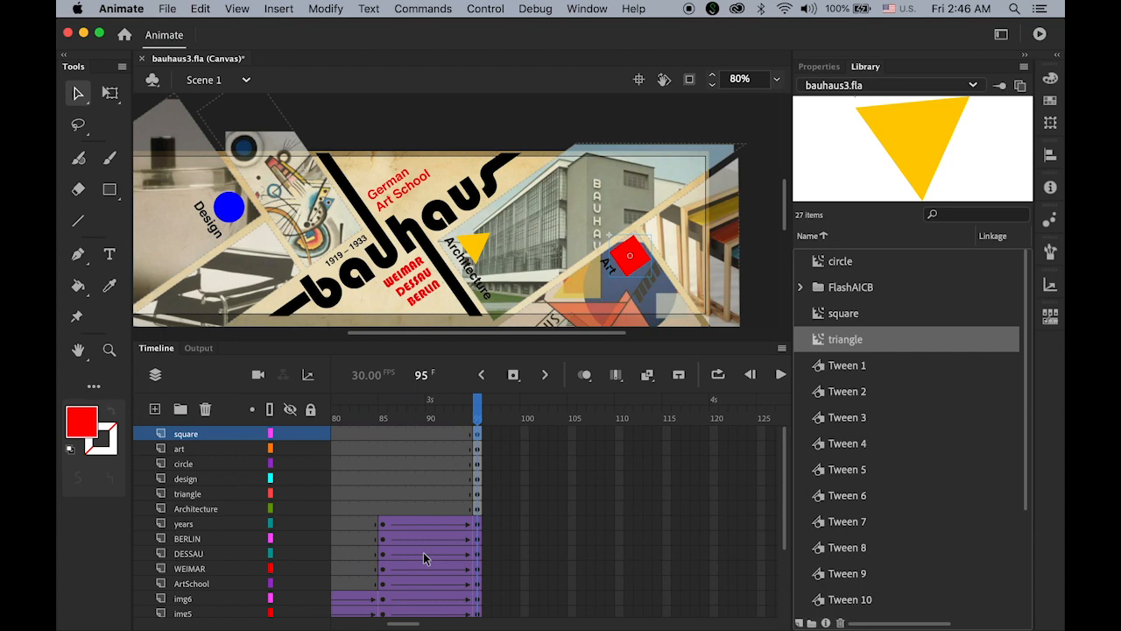
{"action": "left_click", "coordinate": [478, 511]}
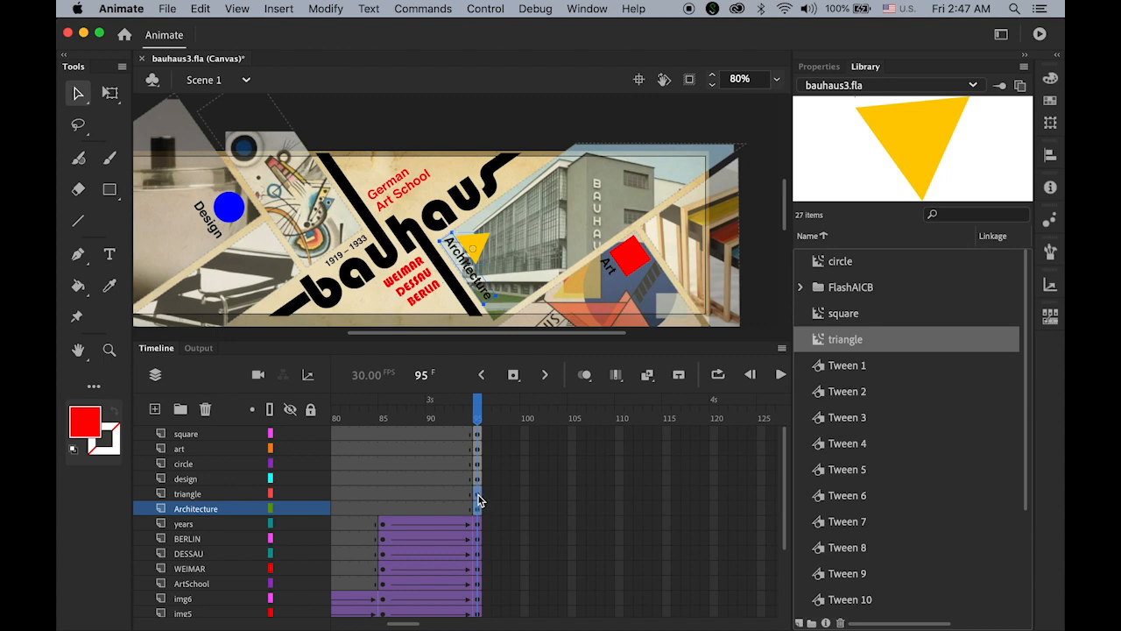
{"action": "left_click", "coordinate": [479, 489]}
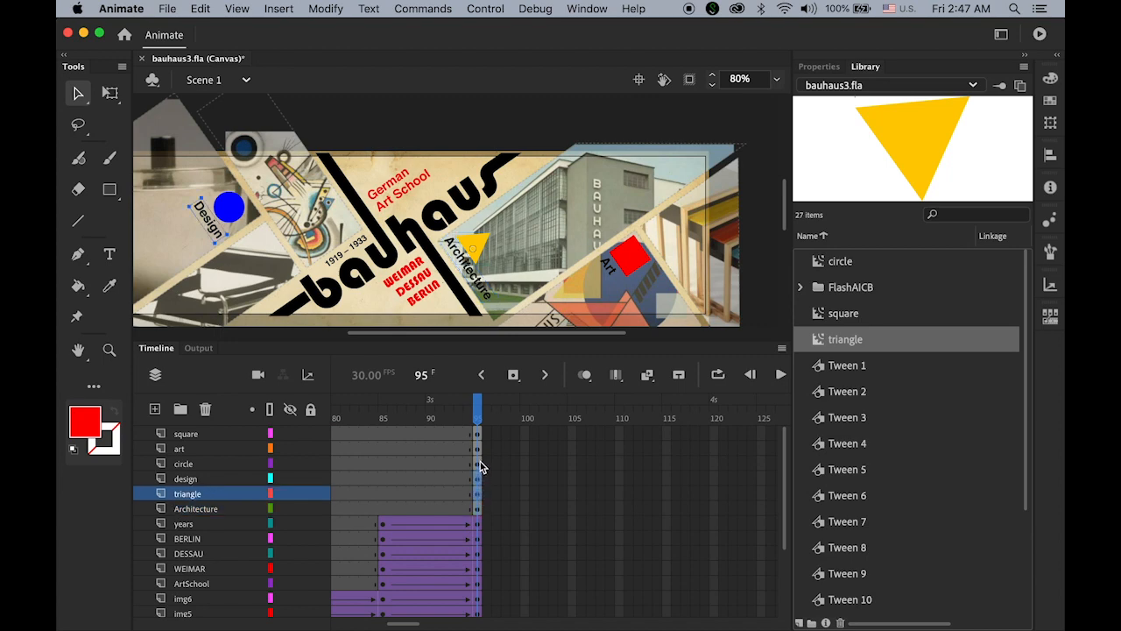
{"action": "left_click", "coordinate": [480, 479]}
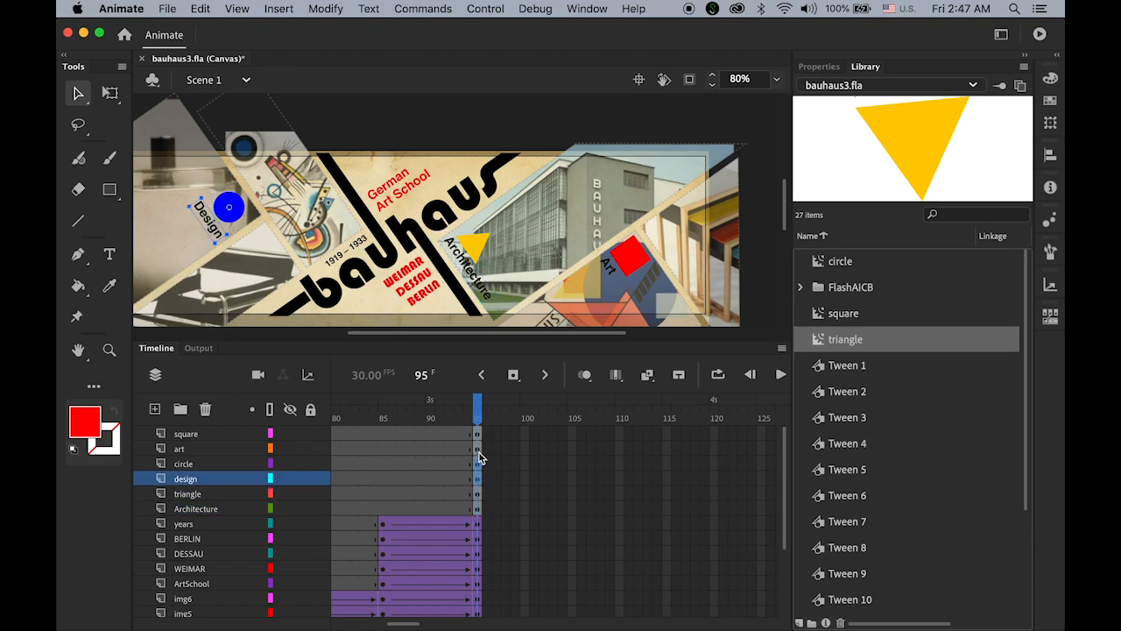
{"action": "left_click", "coordinate": [480, 509]}
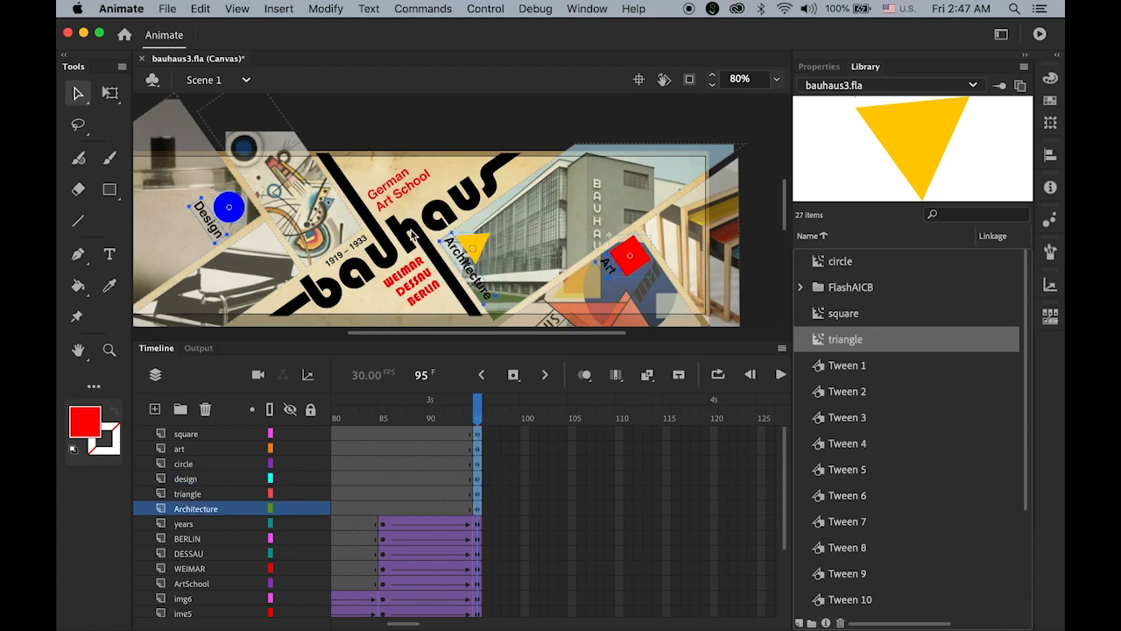
{"action": "left_click", "coordinate": [280, 9]}
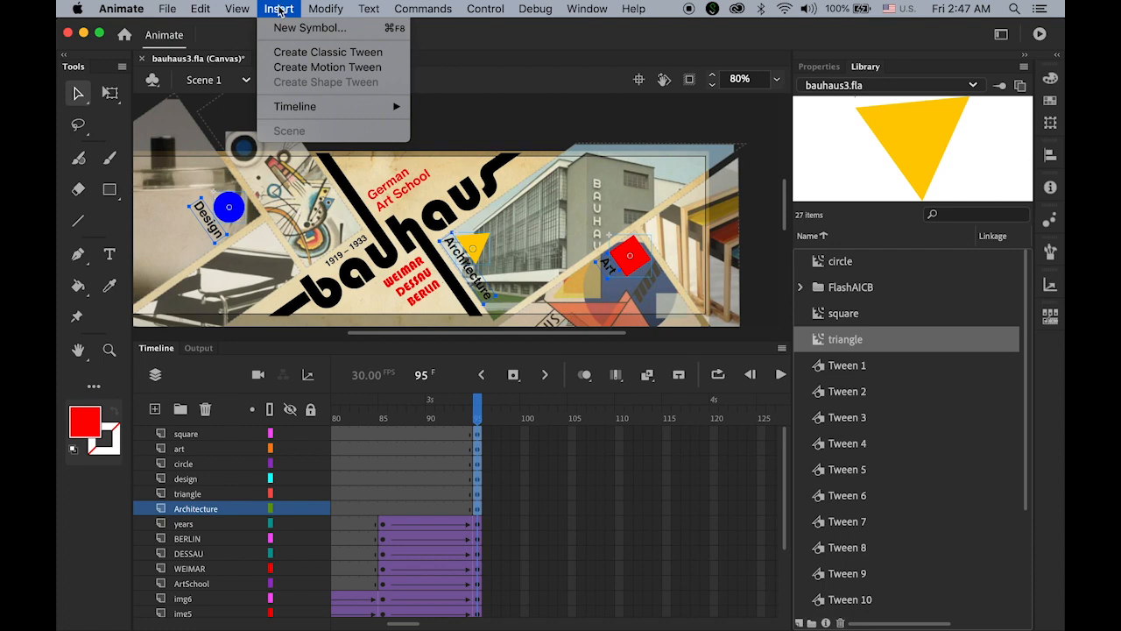
{"action": "left_click", "coordinate": [299, 53]}
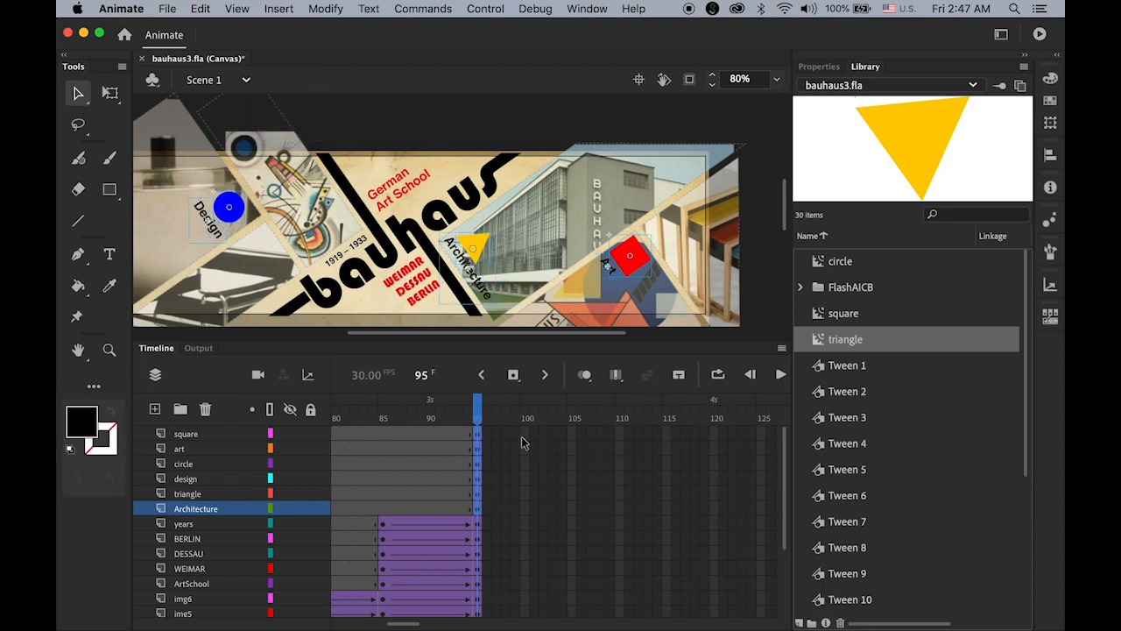
Insert keyframes at frame 105 on the six layers from square down to Architecture.
{"action": "left_click", "coordinate": [572, 509]}
{"action": "left_click", "coordinate": [572, 435], "text": "shift"}
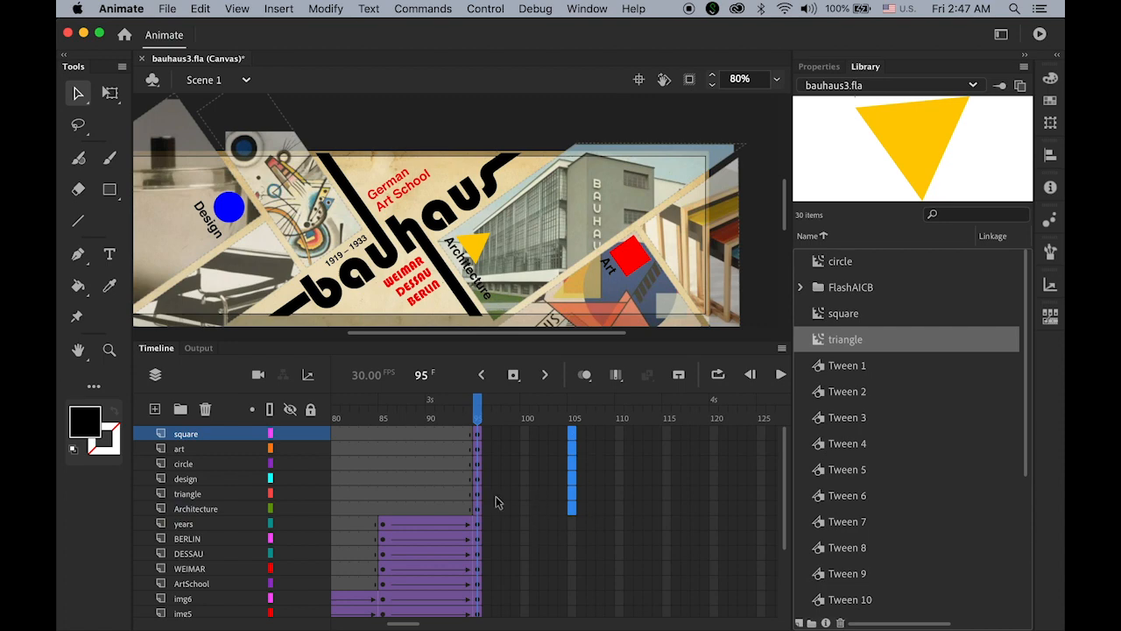
{"action": "left_click", "coordinate": [513, 375]}
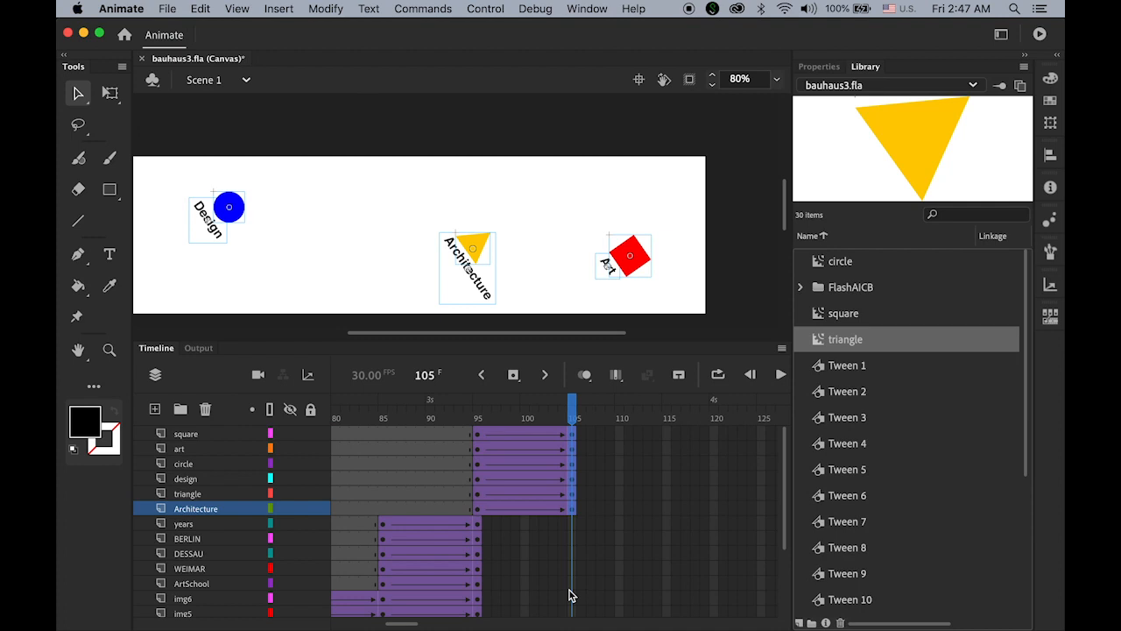
Insert keyframes at frame 105 on all layers from years down to BG.
{"action": "left_click_drag", "start_coordinate": [789, 498], "coordinate": [788, 541]}
{"action": "left_click", "coordinate": [573, 463]}
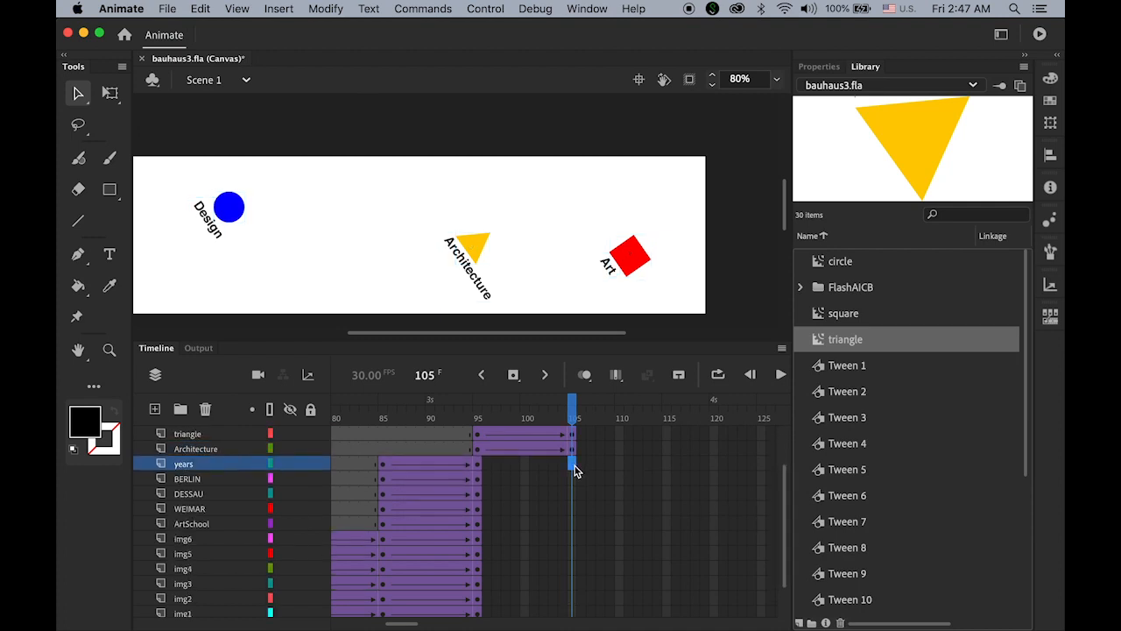
{"action": "left_click_drag", "start_coordinate": [784, 523], "coordinate": [786, 570]}
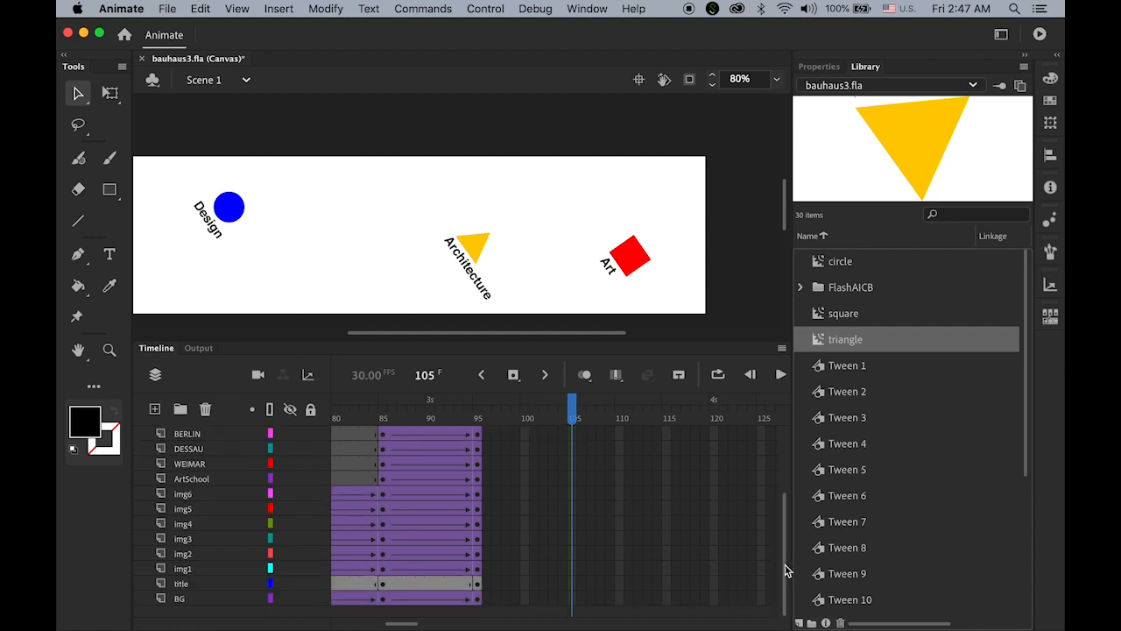
{"action": "left_click", "coordinate": [571, 603]}
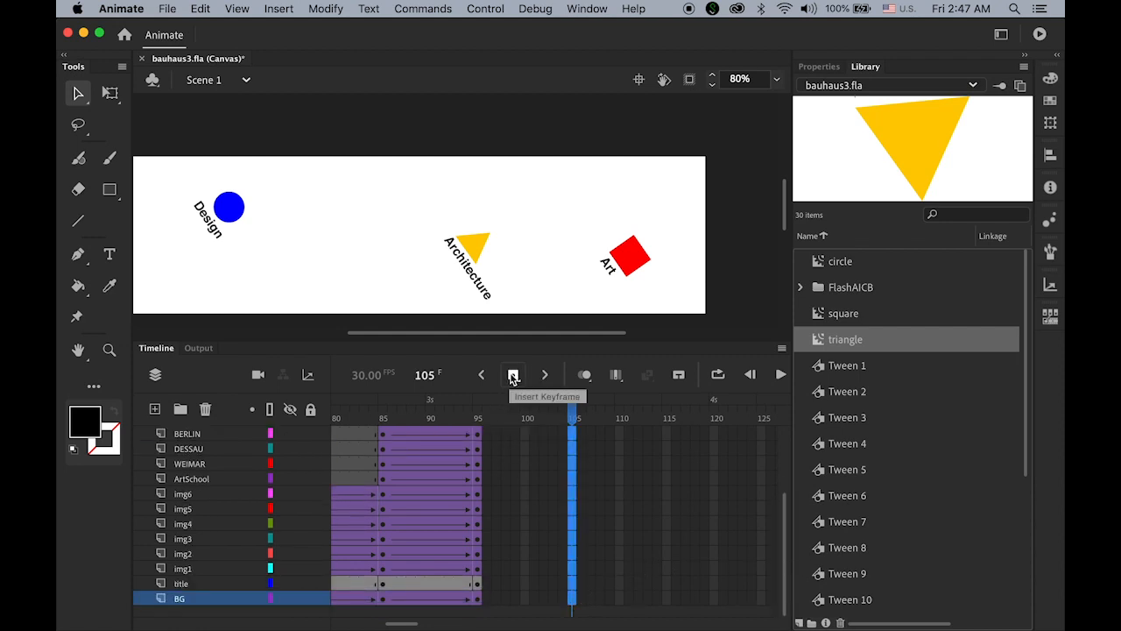
{"action": "left_click", "coordinate": [514, 375]}
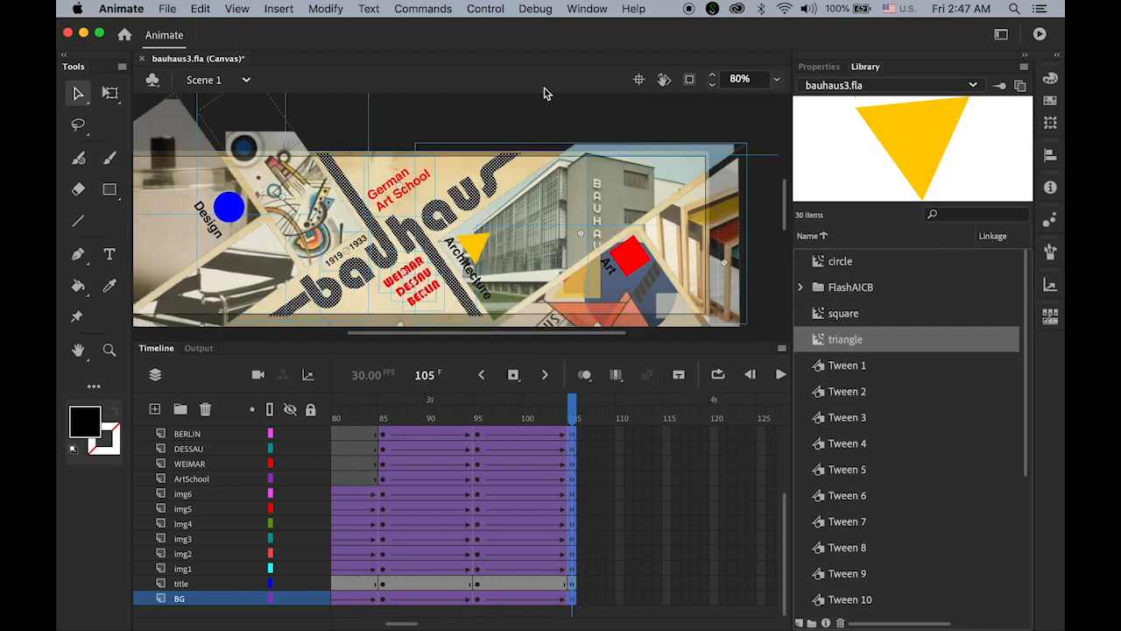
At frame 95, move the word Architecture diagonally down-right to about X 611, Y 207 and set its alpha to 0%.
{"action": "left_click_drag", "start_coordinate": [791, 518], "coordinate": [712, 436]}
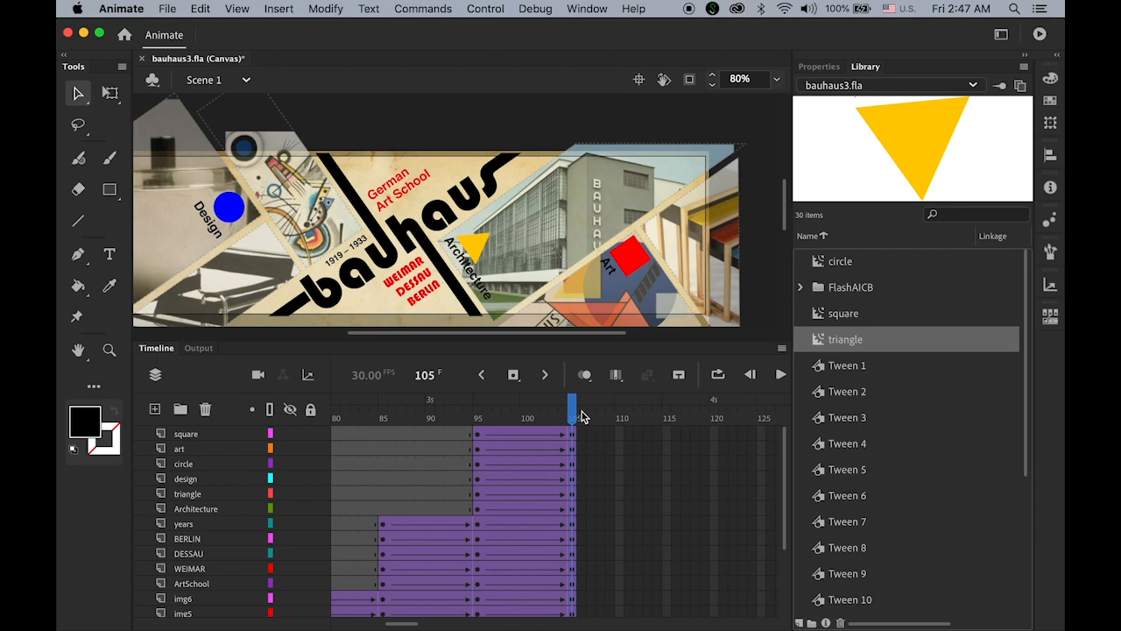
{"action": "left_click_drag", "start_coordinate": [574, 417], "coordinate": [481, 449]}
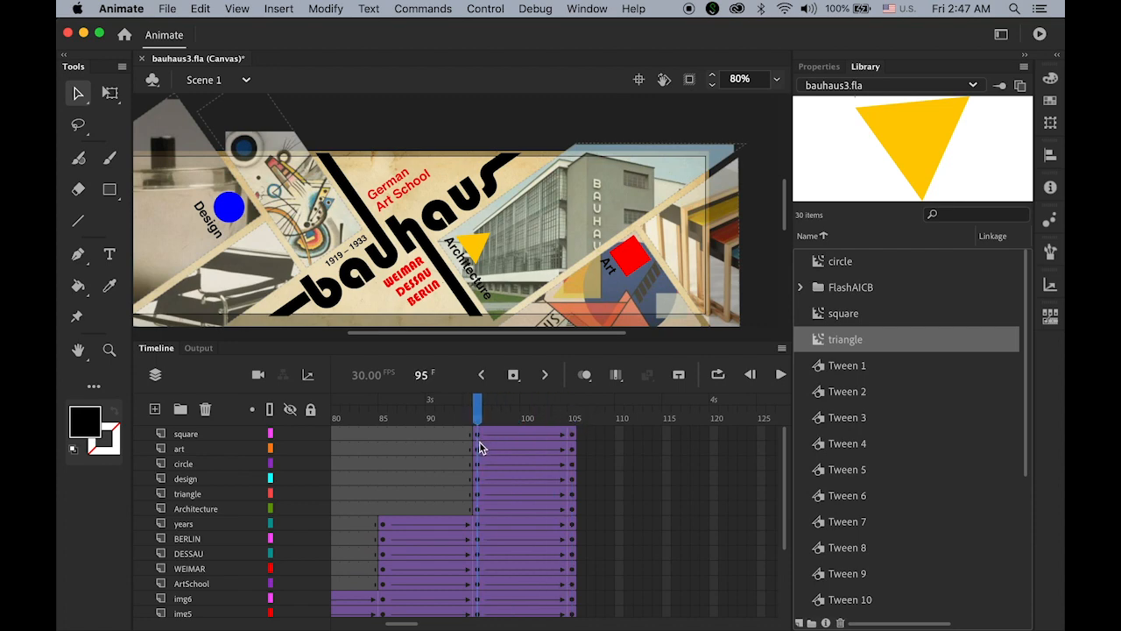
{"action": "left_click", "coordinate": [478, 514]}
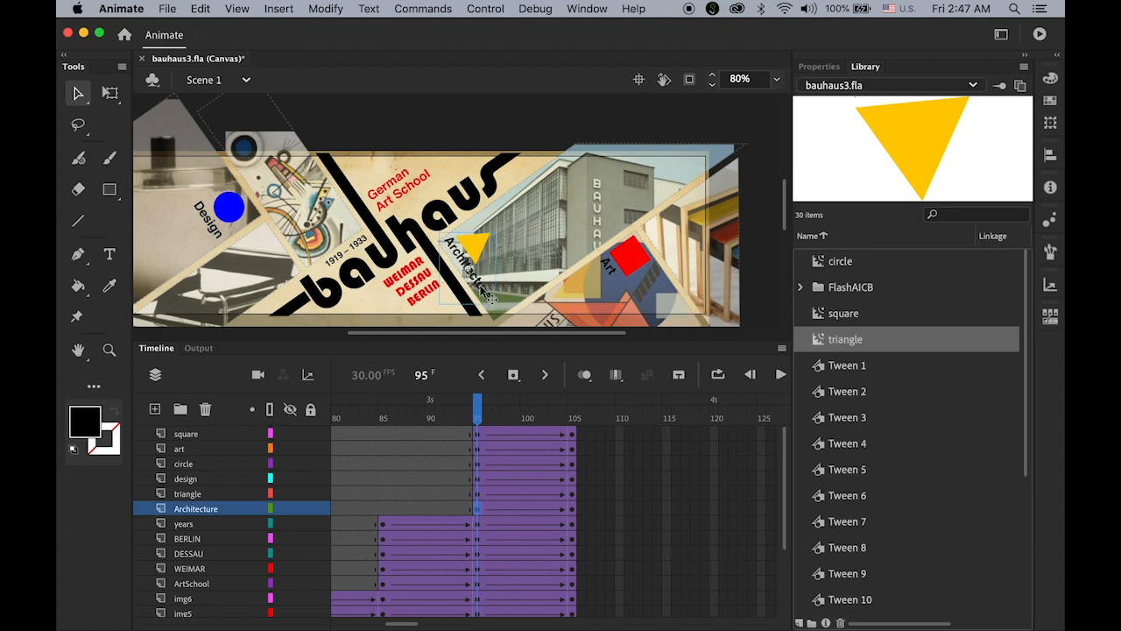
{"action": "left_click_drag", "start_coordinate": [489, 296], "coordinate": [505, 318]}
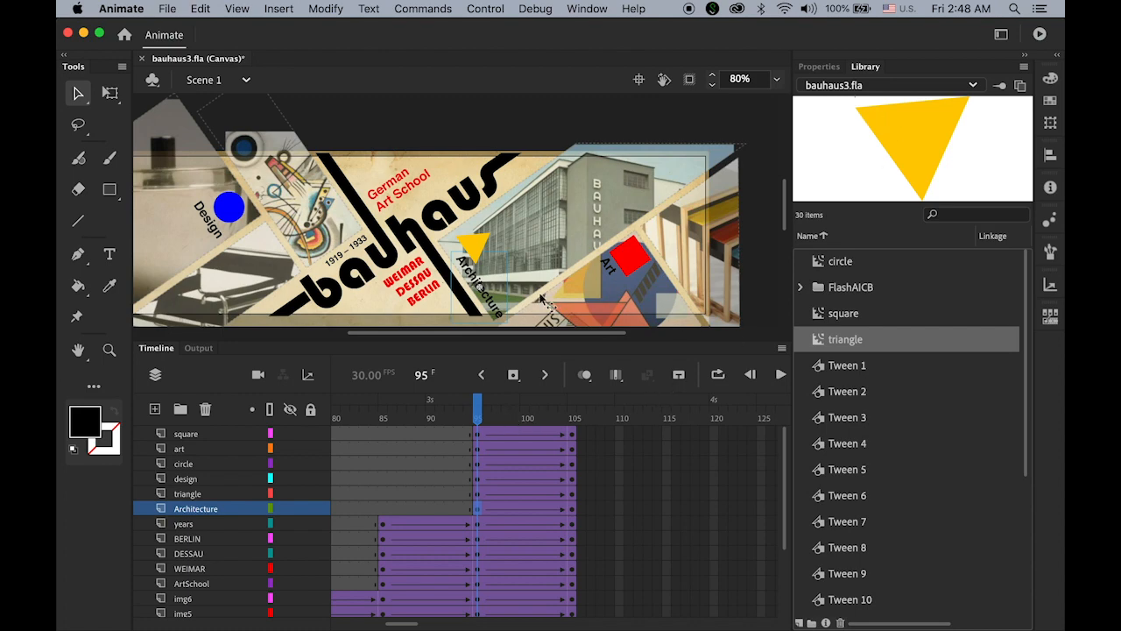
{"action": "left_click", "coordinate": [828, 70]}
{"action": "left_click", "coordinate": [893, 396]}
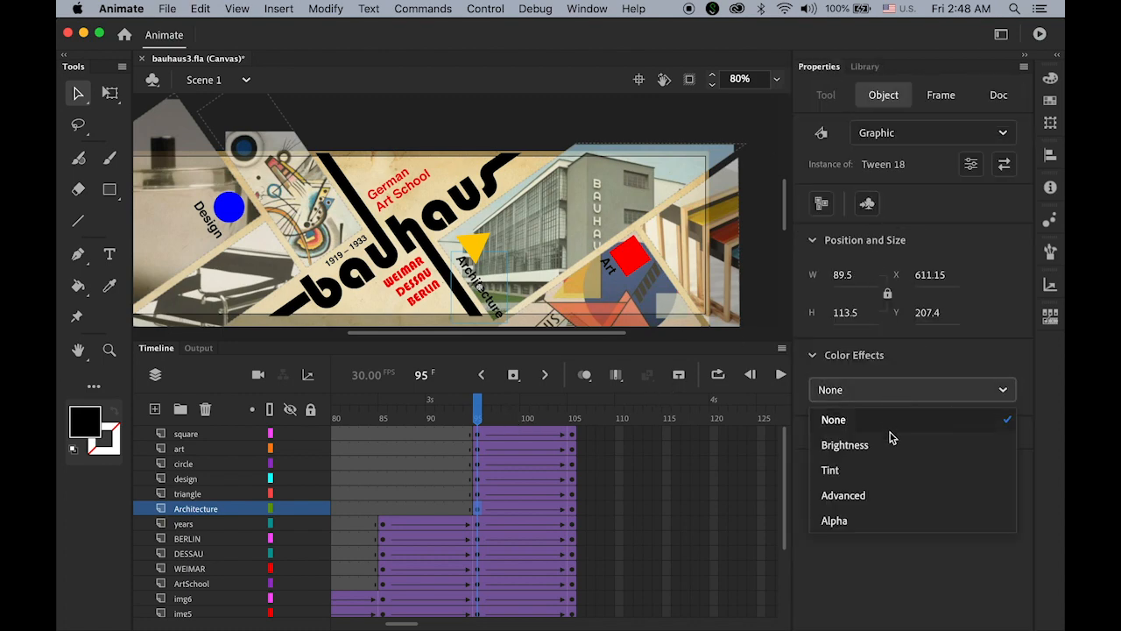
{"action": "left_click", "coordinate": [894, 521]}
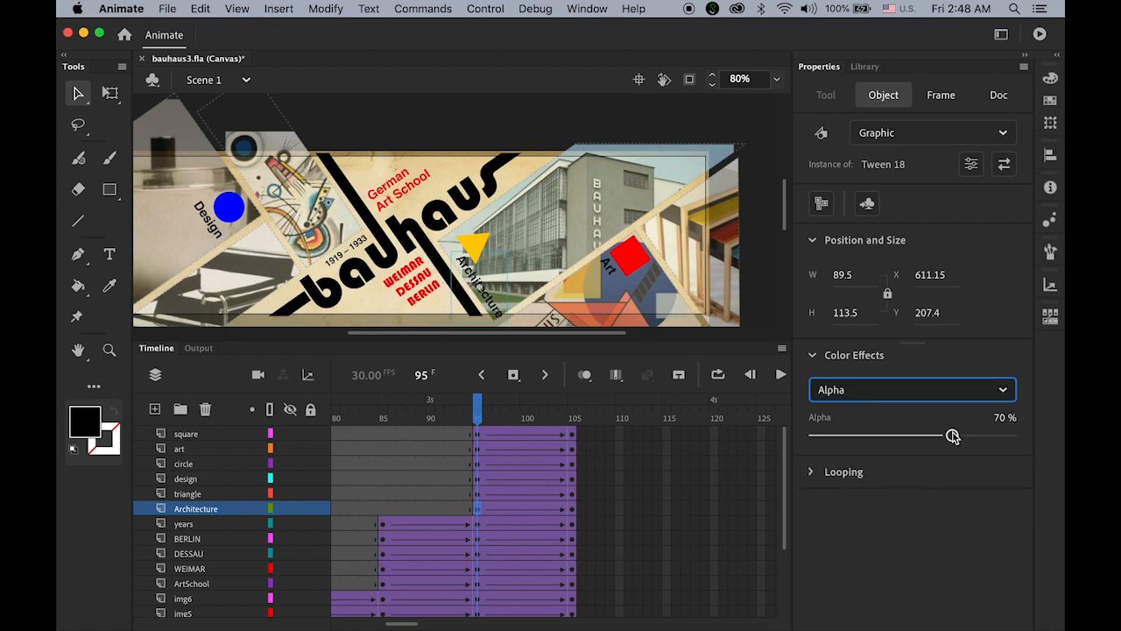
{"action": "left_click_drag", "start_coordinate": [953, 436], "coordinate": [813, 436]}
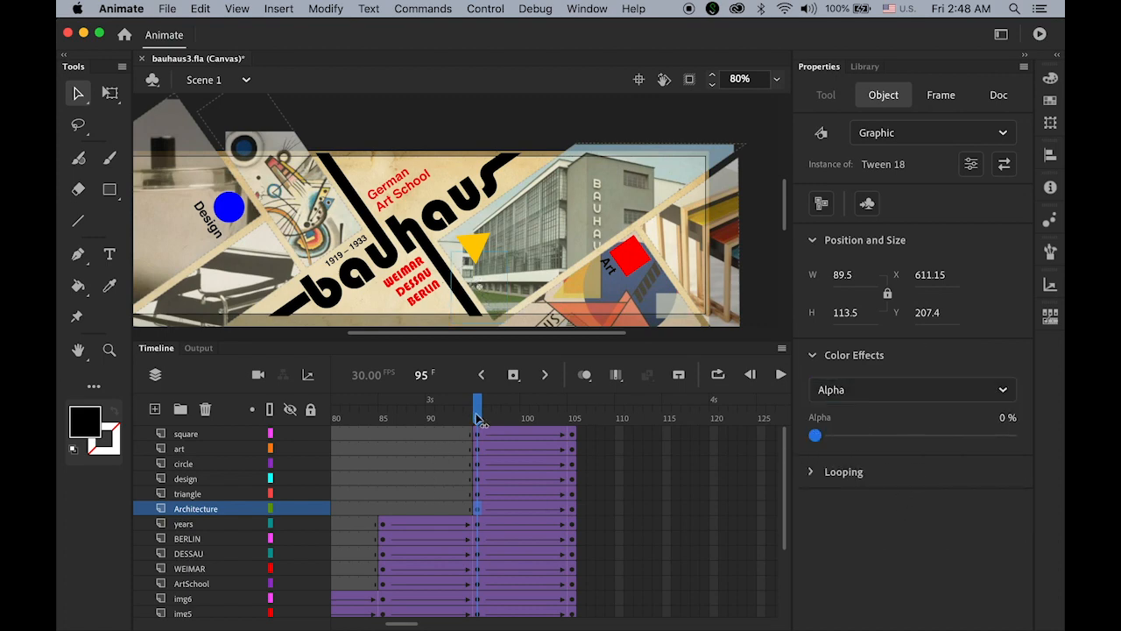
{"action": "left_click_drag", "start_coordinate": [478, 419], "coordinate": [574, 439]}
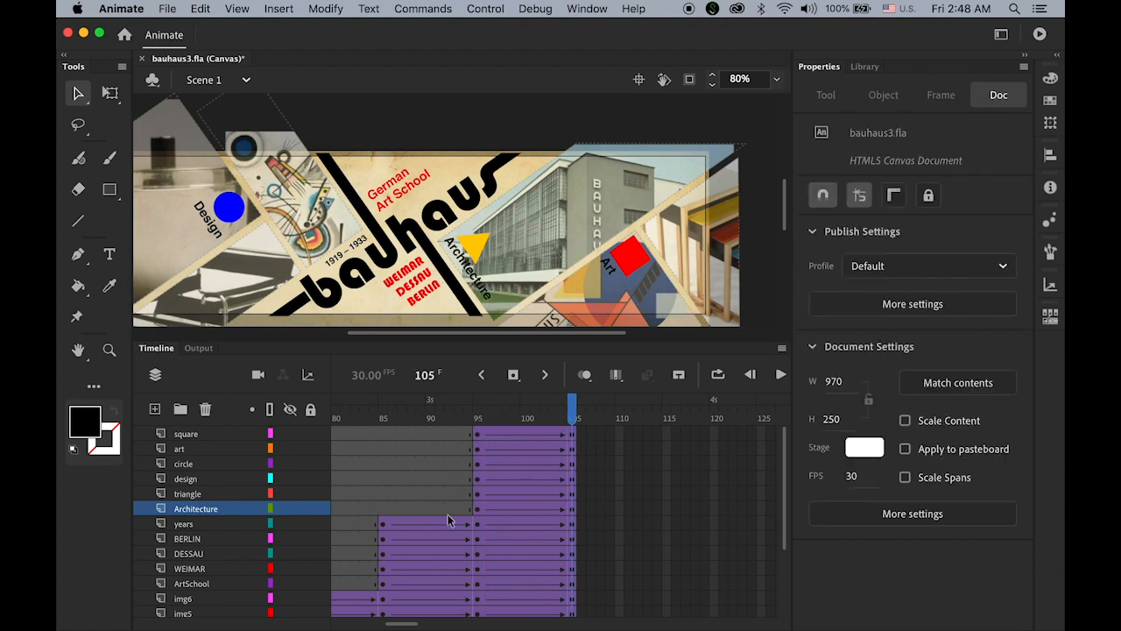
Set the yellow triangle's alpha to 0% at frame 95 and scrub to frame 105 to preview the fade-in.
{"action": "left_click", "coordinate": [210, 496]}
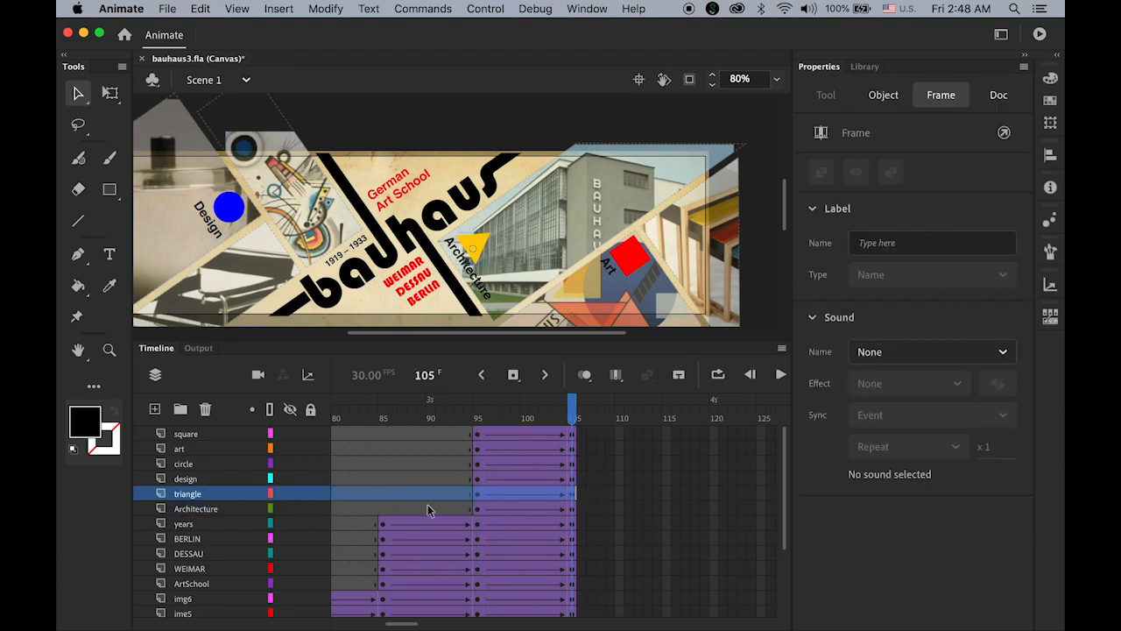
{"action": "left_click", "coordinate": [477, 495]}
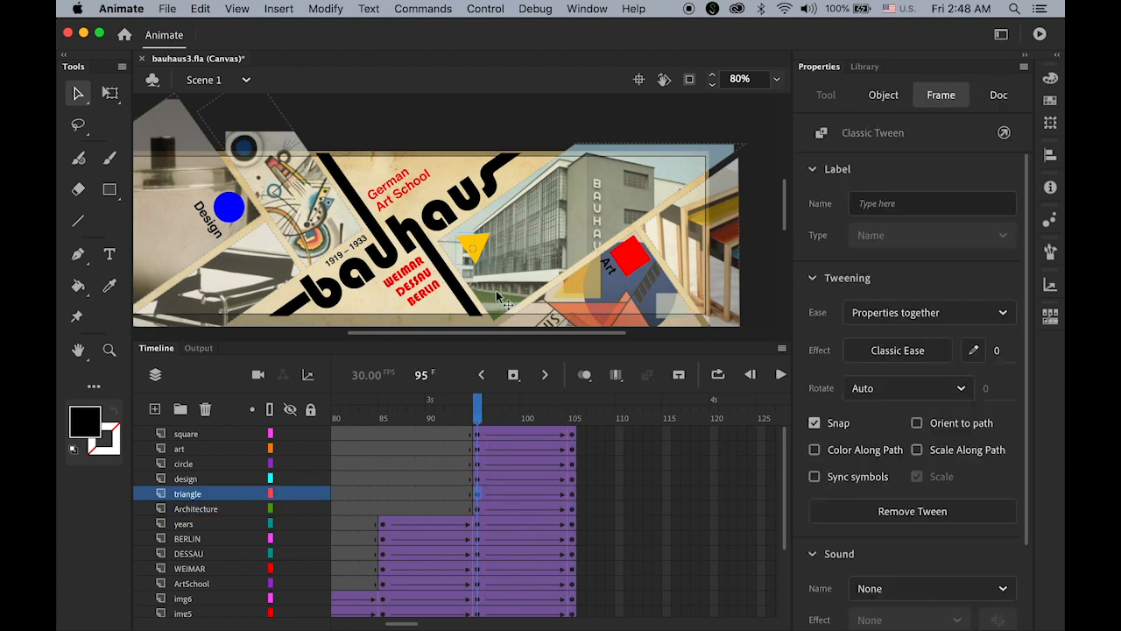
{"action": "left_click", "coordinate": [488, 249]}
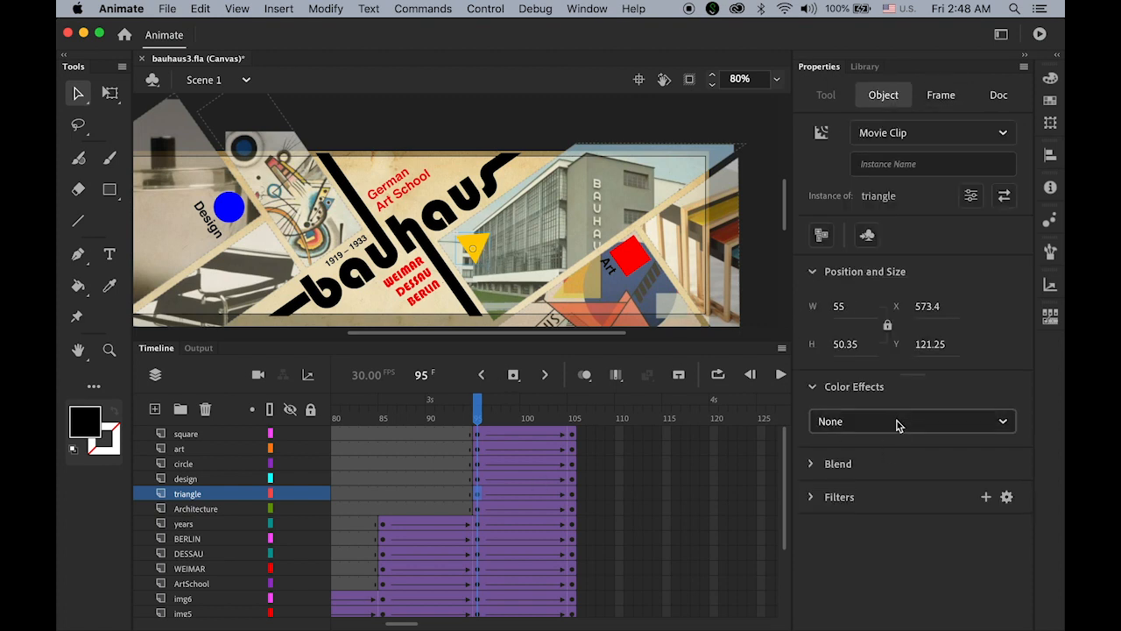
{"action": "left_click", "coordinate": [898, 421]}
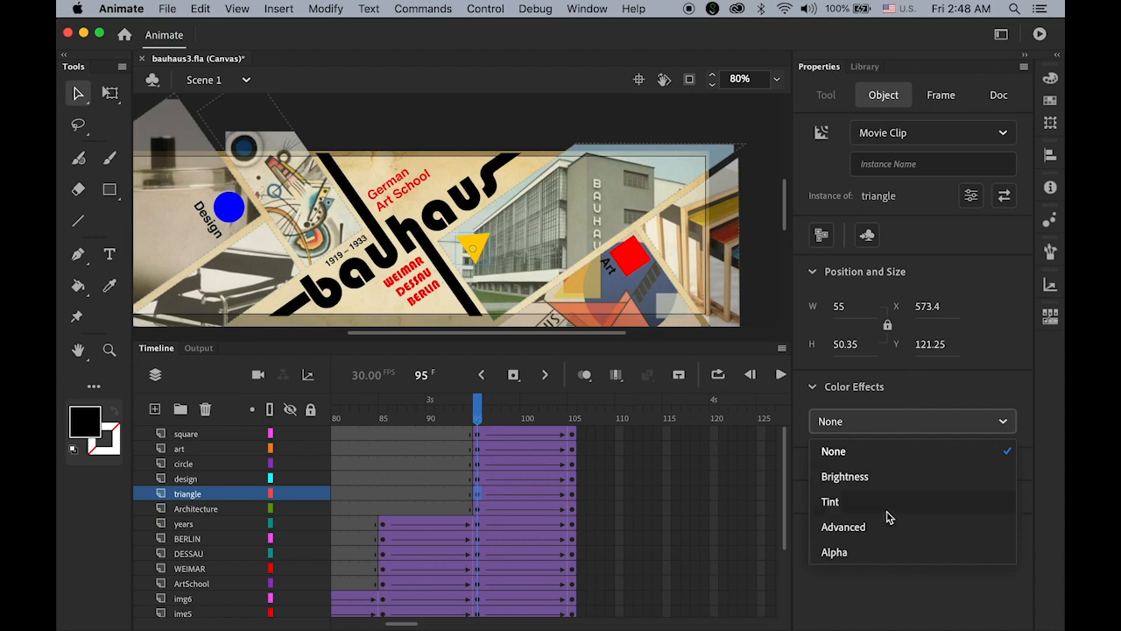
{"action": "left_click", "coordinate": [883, 550]}
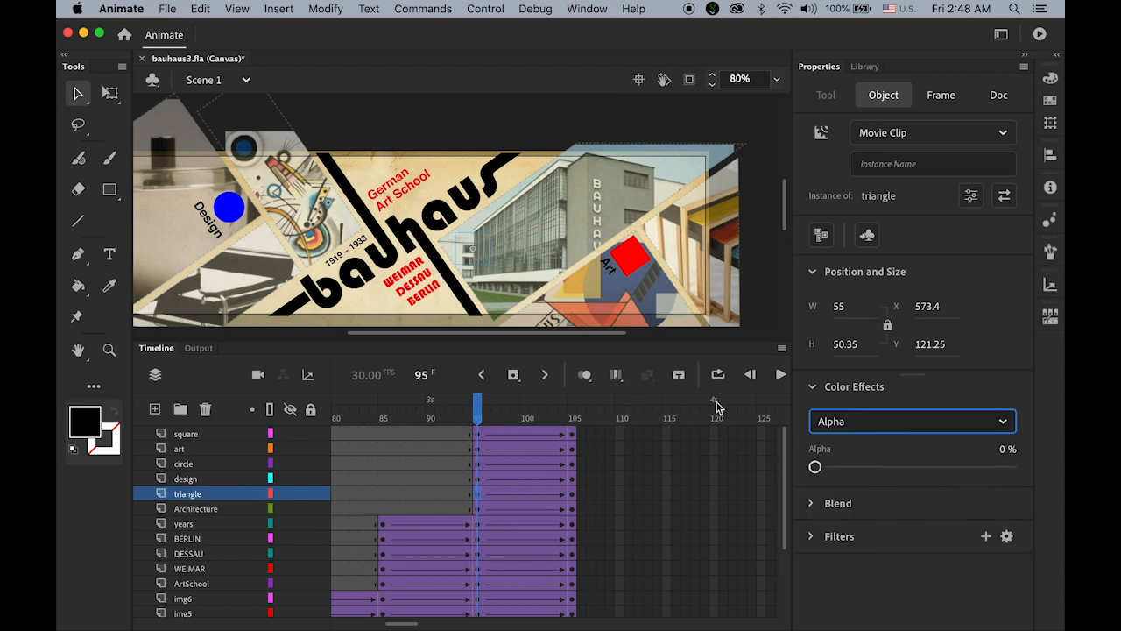
{"action": "left_click_drag", "start_coordinate": [486, 418], "coordinate": [586, 449]}
{"action": "left_click", "coordinate": [587, 451]}
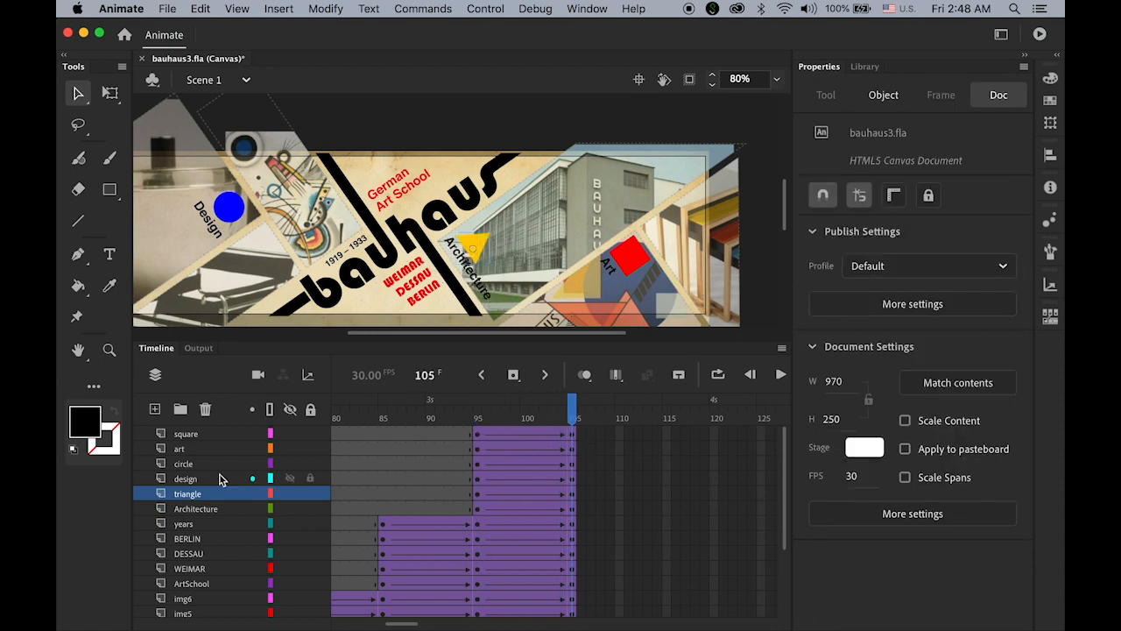
At frame 95, move the word Design diagonally up-left to about X 160, Y 67 and set its alpha to 0%.
{"action": "left_click", "coordinate": [194, 481]}
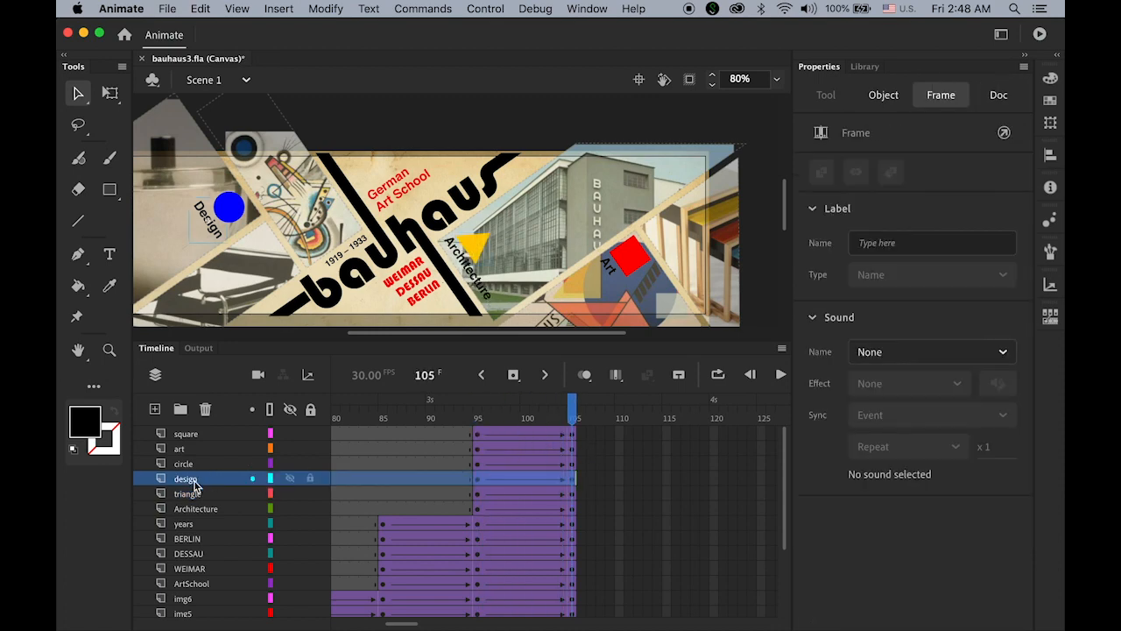
{"action": "left_click", "coordinate": [475, 478]}
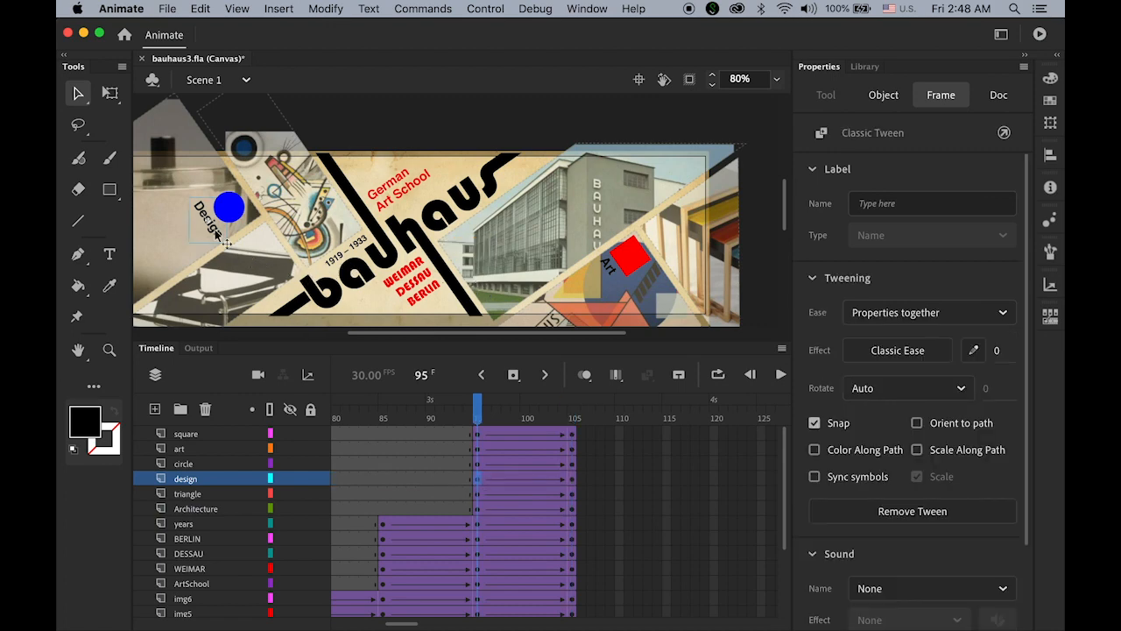
{"action": "left_click_drag", "start_coordinate": [215, 233], "coordinate": [202, 211]}
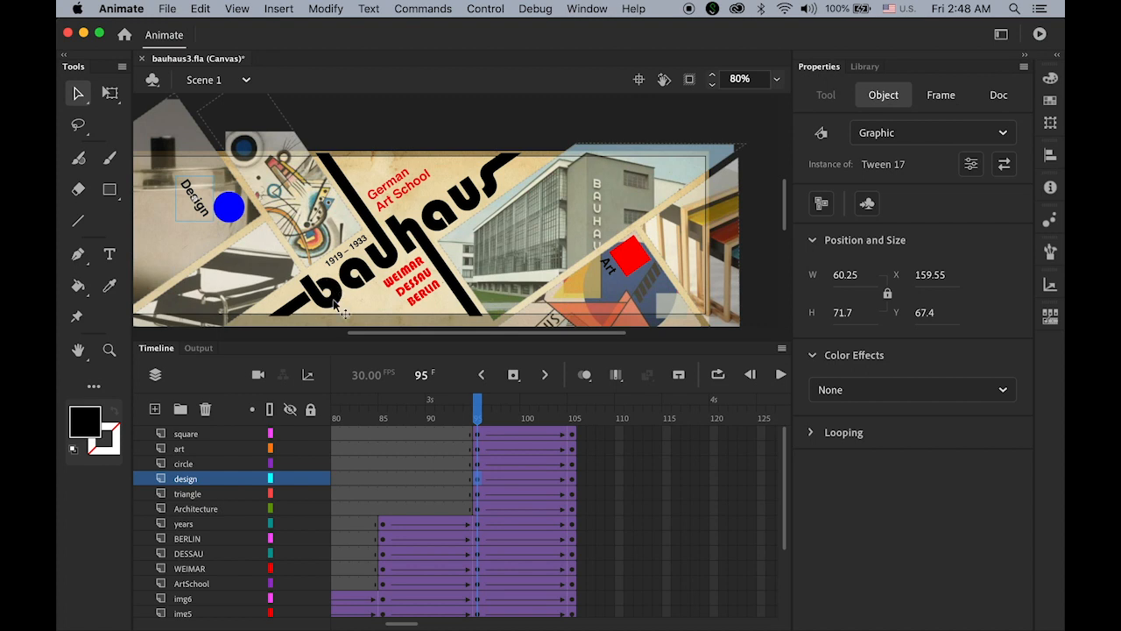
{"action": "left_click", "coordinate": [881, 396]}
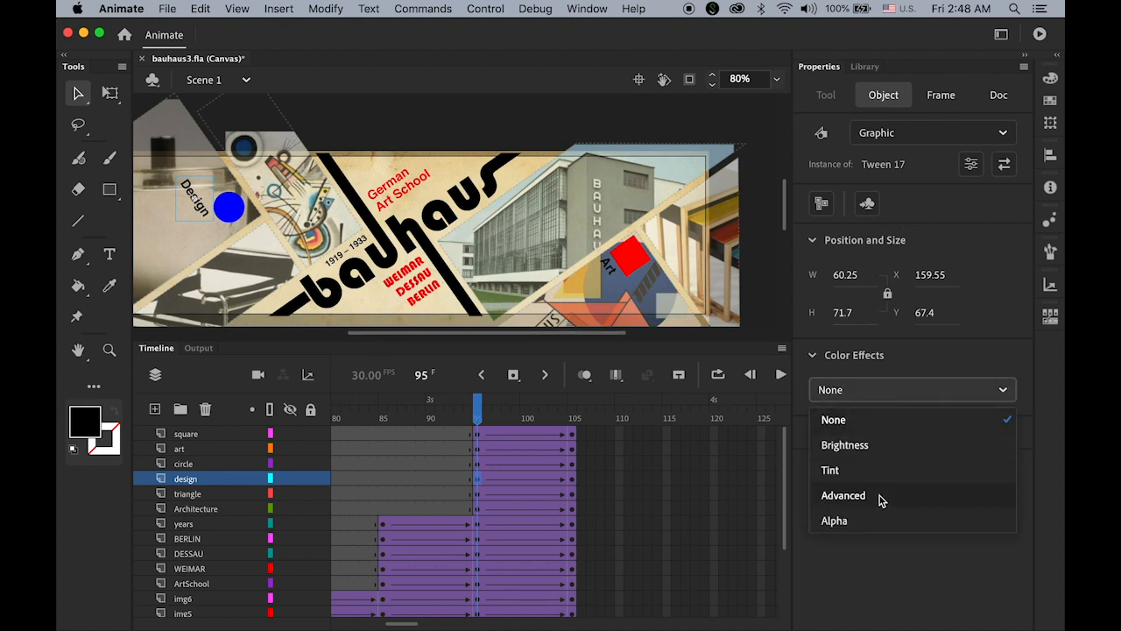
{"action": "left_click", "coordinate": [882, 523]}
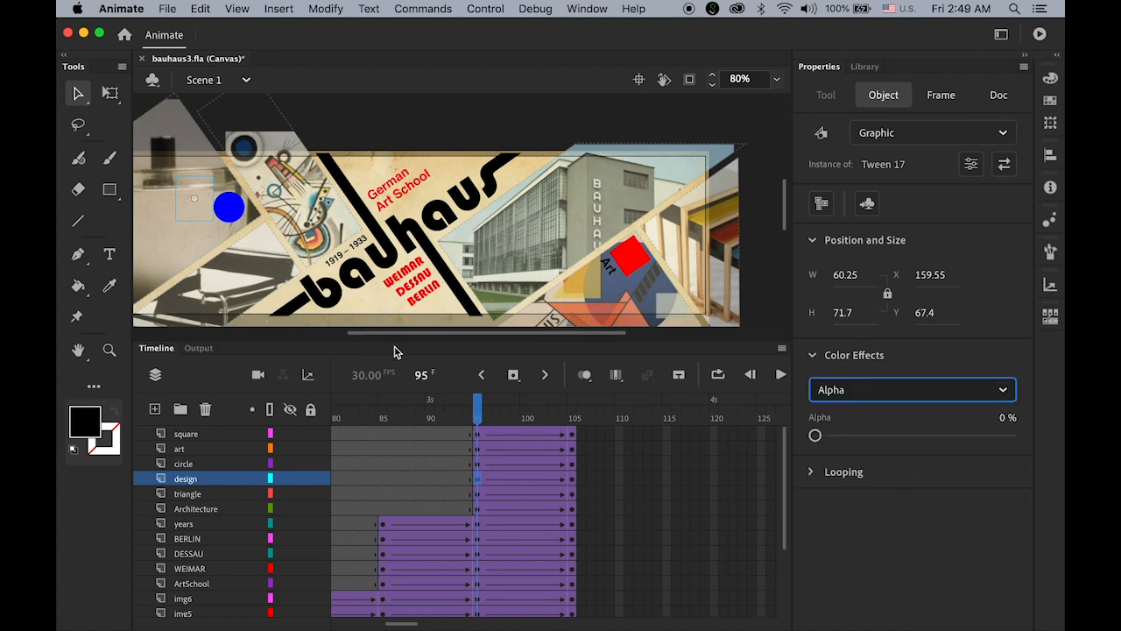
{"action": "mouse_move", "coordinate": [478, 403]}
{"action": "left_mouse_down"}
{"action": "mouse_move", "coordinate": [594, 414]}
{"action": "mouse_move", "coordinate": [464, 415]}
{"action": "mouse_move", "coordinate": [487, 415]}
{"action": "mouse_move", "coordinate": [478, 423]}
{"action": "left_mouse_up"}
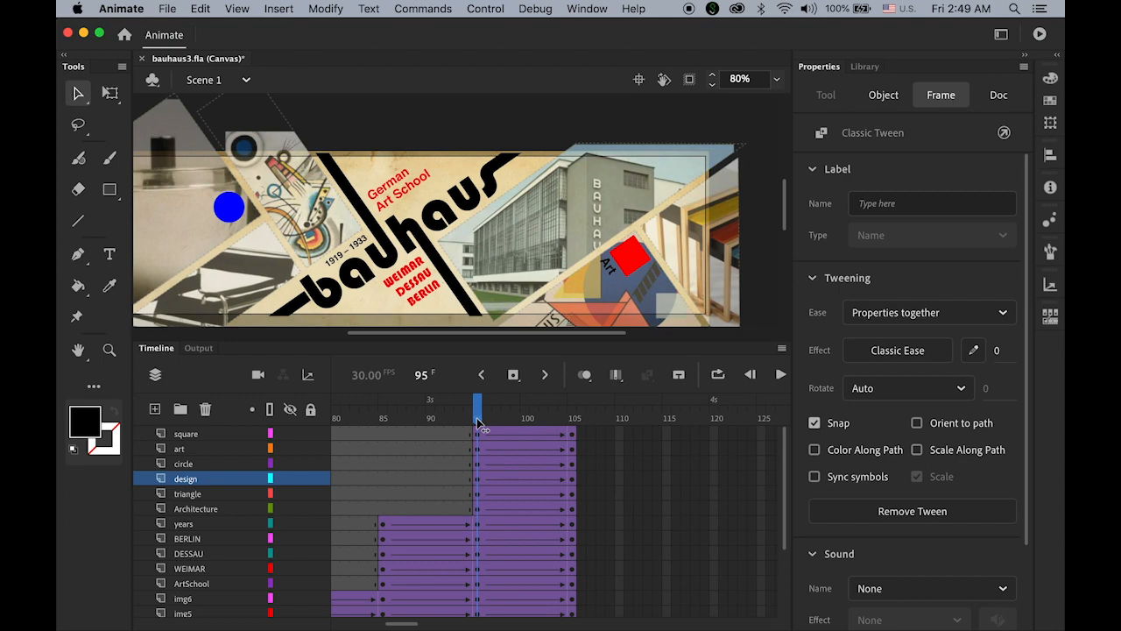
Set the blue circle's alpha to 0% at frame 95 and scrub the timeline to preview its fade-in.
{"action": "left_click", "coordinate": [220, 204]}
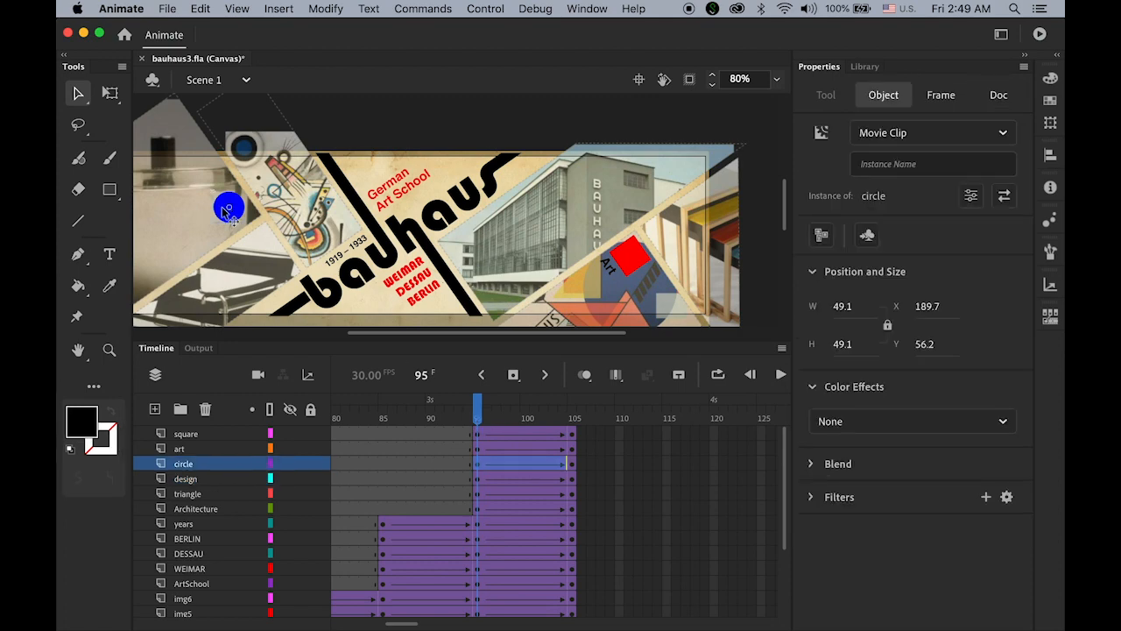
{"action": "left_click", "coordinate": [480, 466]}
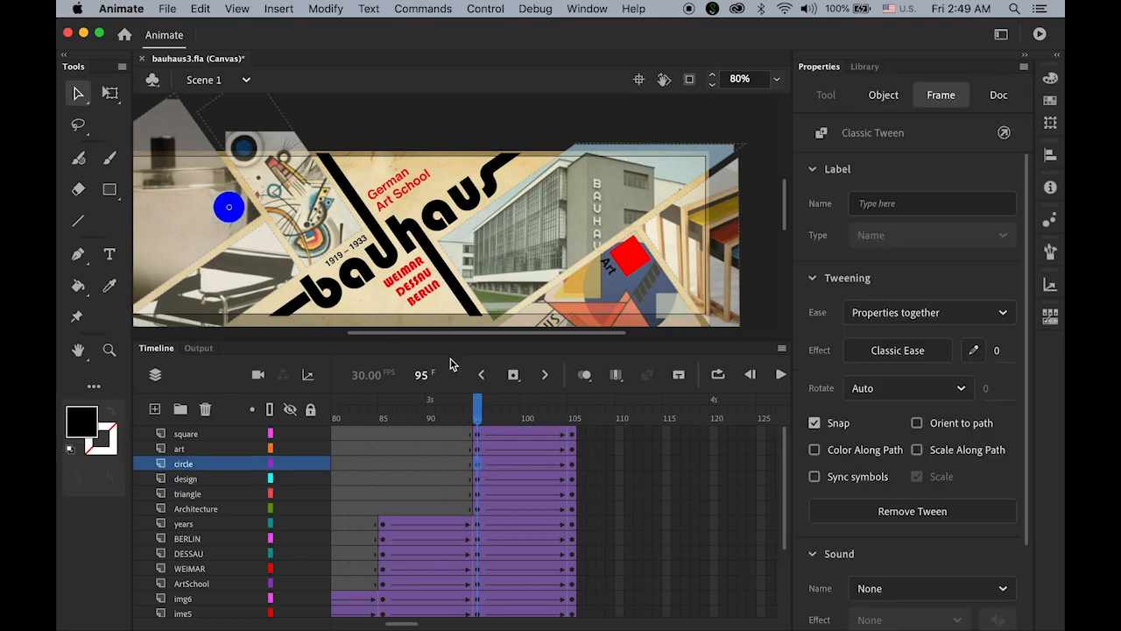
{"action": "left_click", "coordinate": [241, 216]}
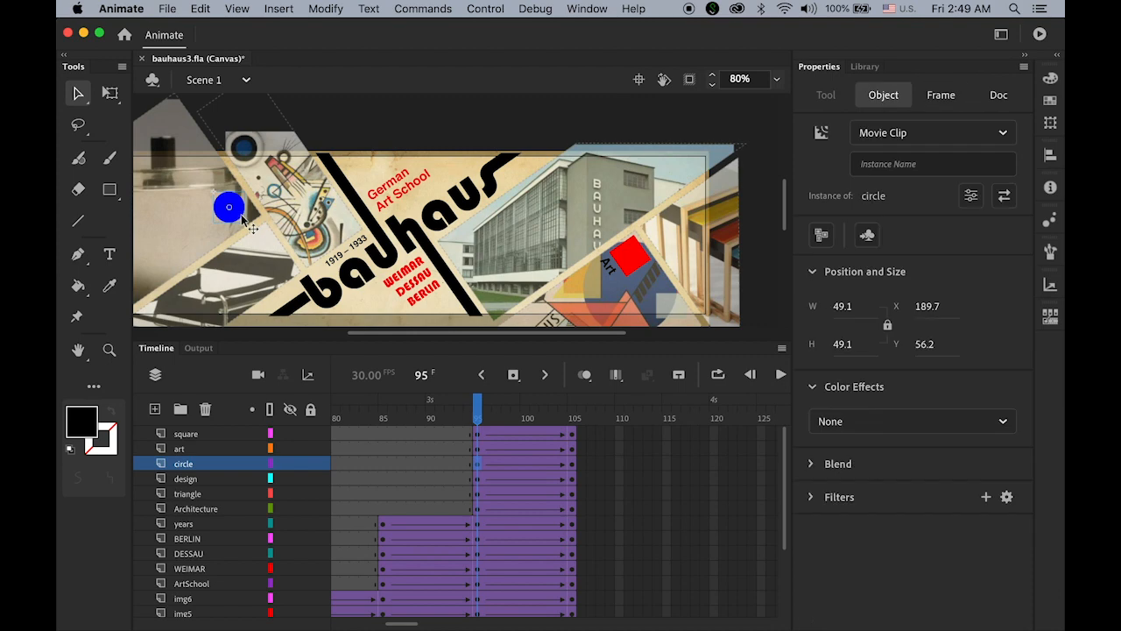
{"action": "left_click", "coordinate": [878, 429]}
{"action": "left_click", "coordinate": [881, 552]}
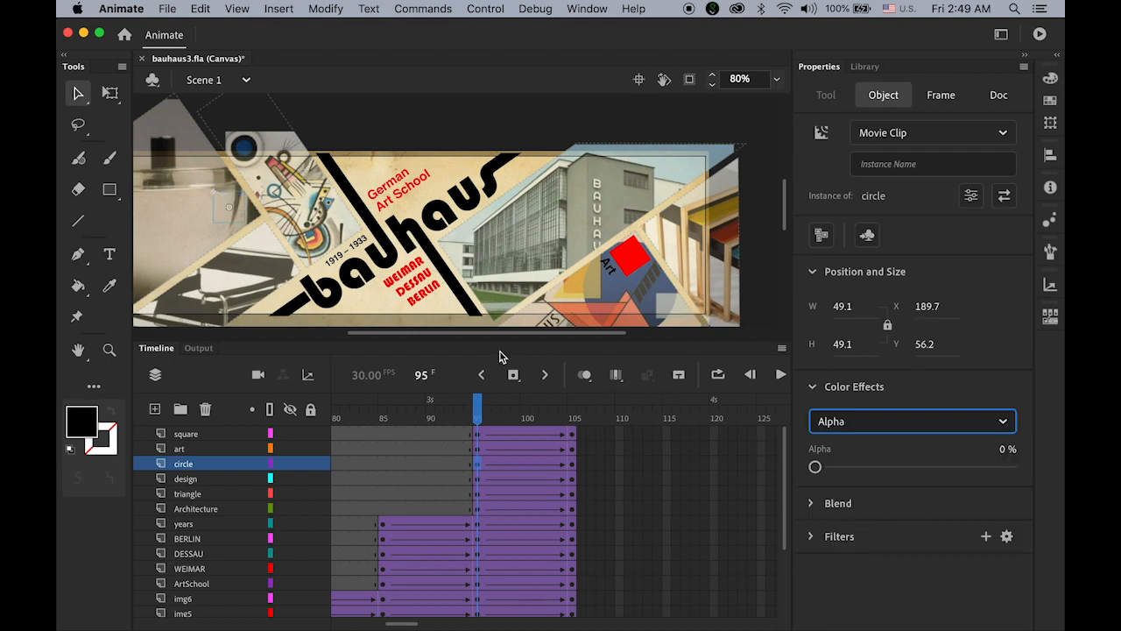
{"action": "left_click_drag", "start_coordinate": [481, 411], "coordinate": [480, 435]}
At frame 95, move the word Art diagonally up-left to about X 785, Y 139, set its alpha to 0%, and preview the tween.
{"action": "left_click", "coordinate": [480, 450]}
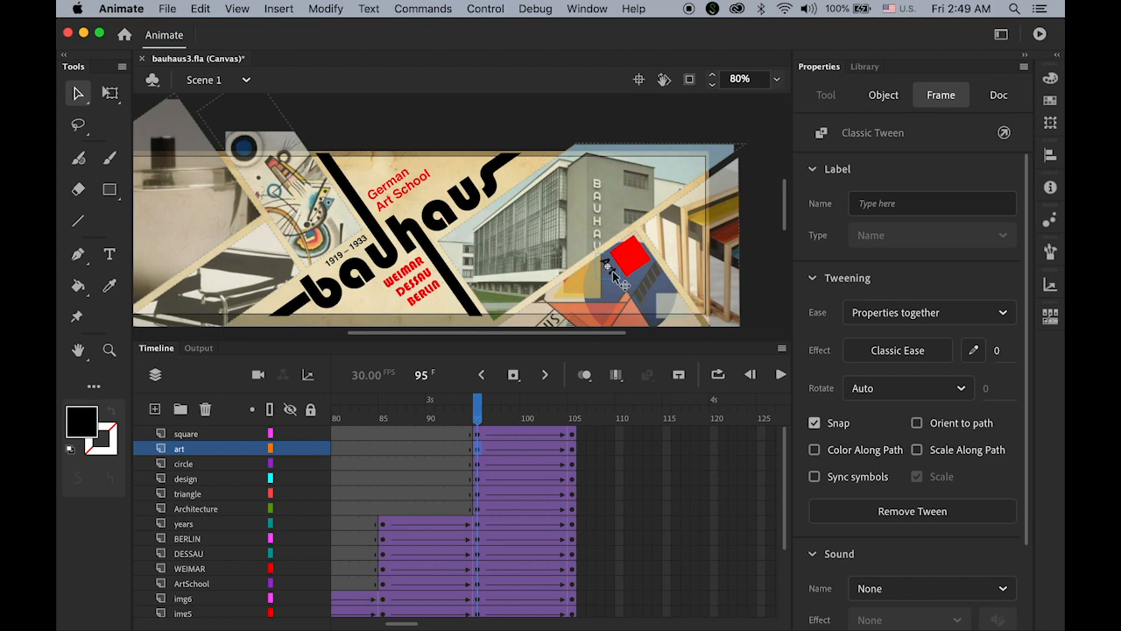
{"action": "left_click_drag", "start_coordinate": [616, 274], "coordinate": [623, 298]}
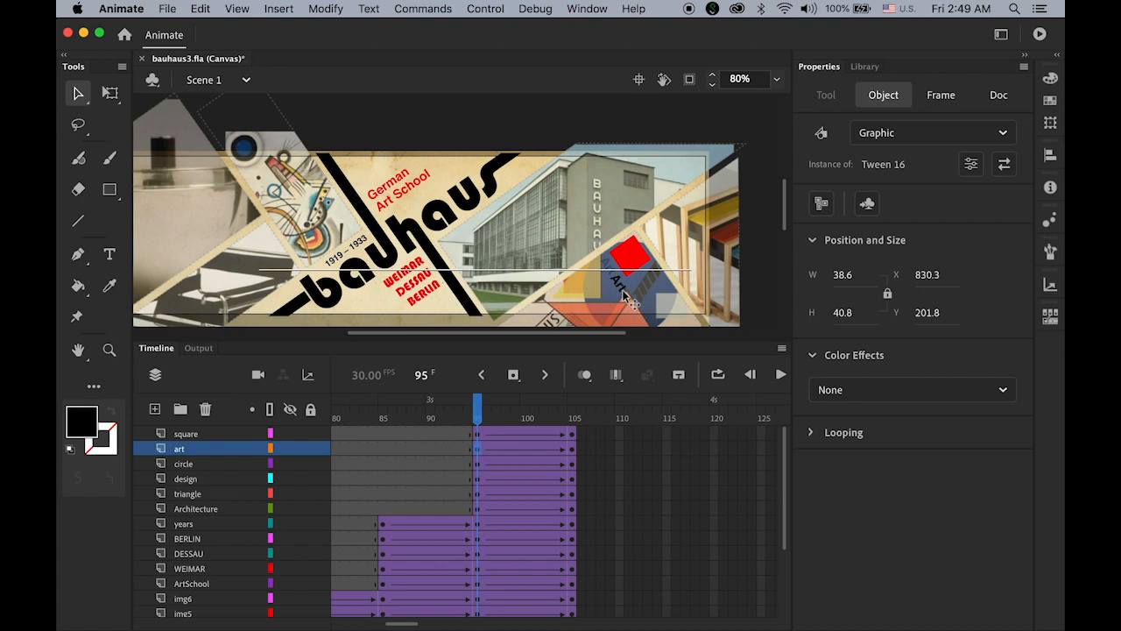
{"action": "left_click_drag", "start_coordinate": [625, 296], "coordinate": [595, 251]}
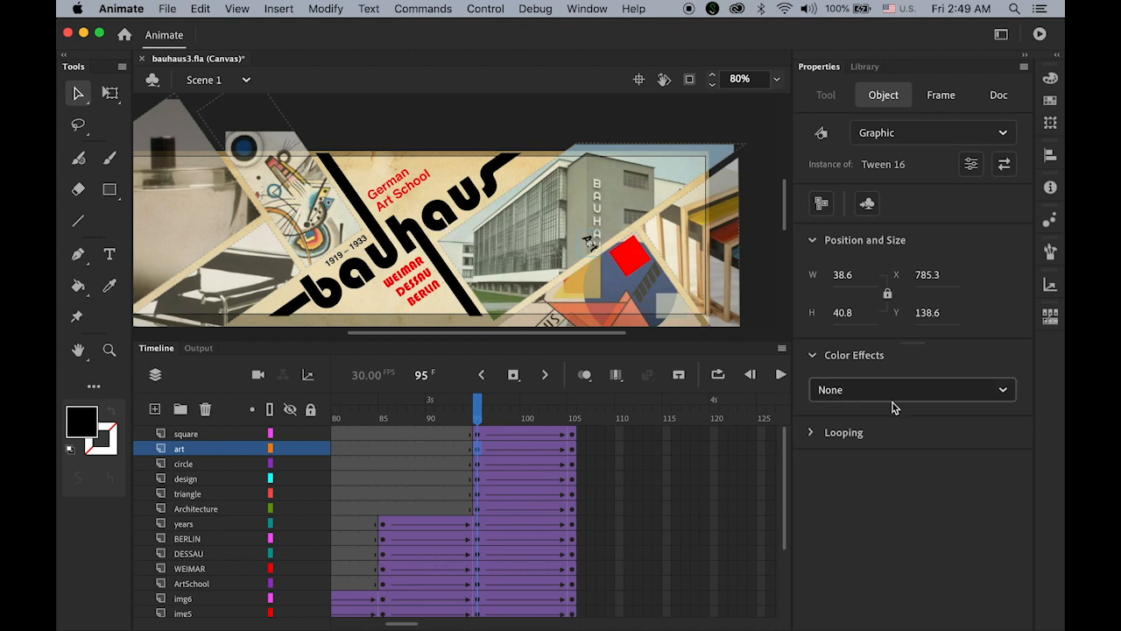
{"action": "left_click", "coordinate": [904, 397]}
{"action": "left_click", "coordinate": [897, 530]}
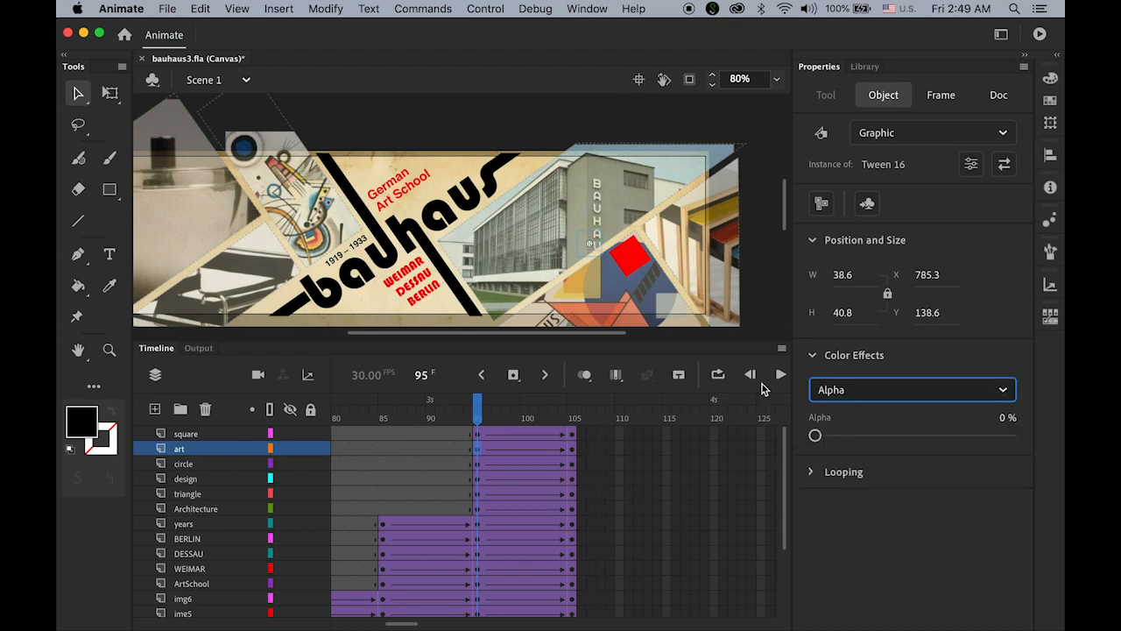
{"action": "mouse_move", "coordinate": [478, 409]}
{"action": "left_mouse_down"}
{"action": "mouse_move", "coordinate": [583, 423]}
{"action": "mouse_move", "coordinate": [493, 416]}
{"action": "left_mouse_up"}
{"action": "key", "text": "Return"}
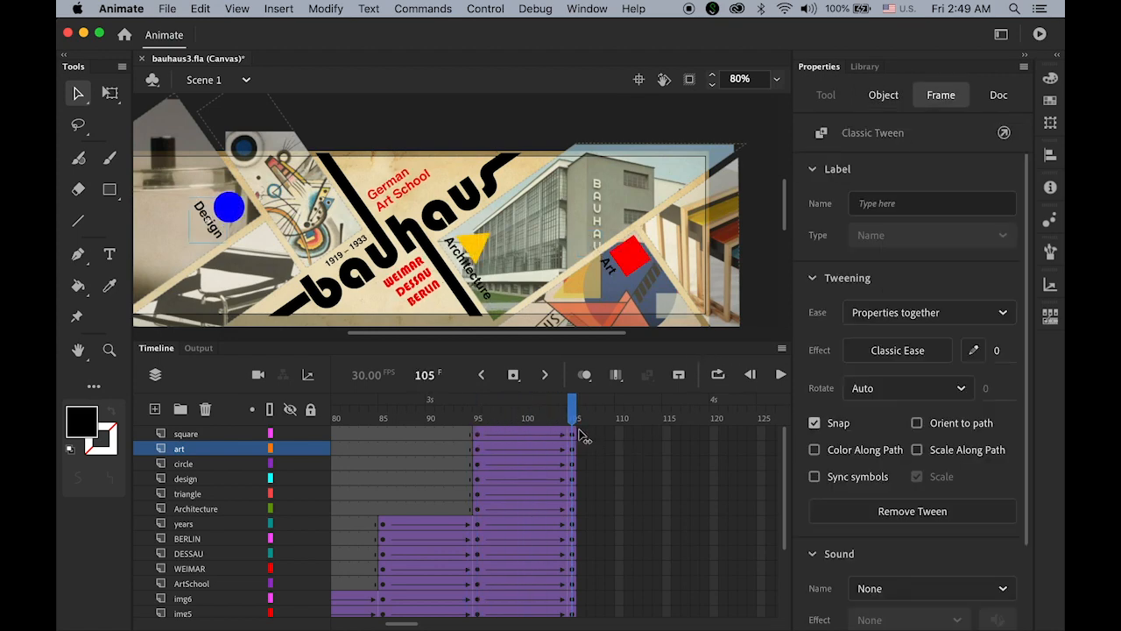
Set the red square's alpha to 0% at frame 95 and scrub the timeline to preview its fade-in.
{"action": "left_click", "coordinate": [477, 437]}
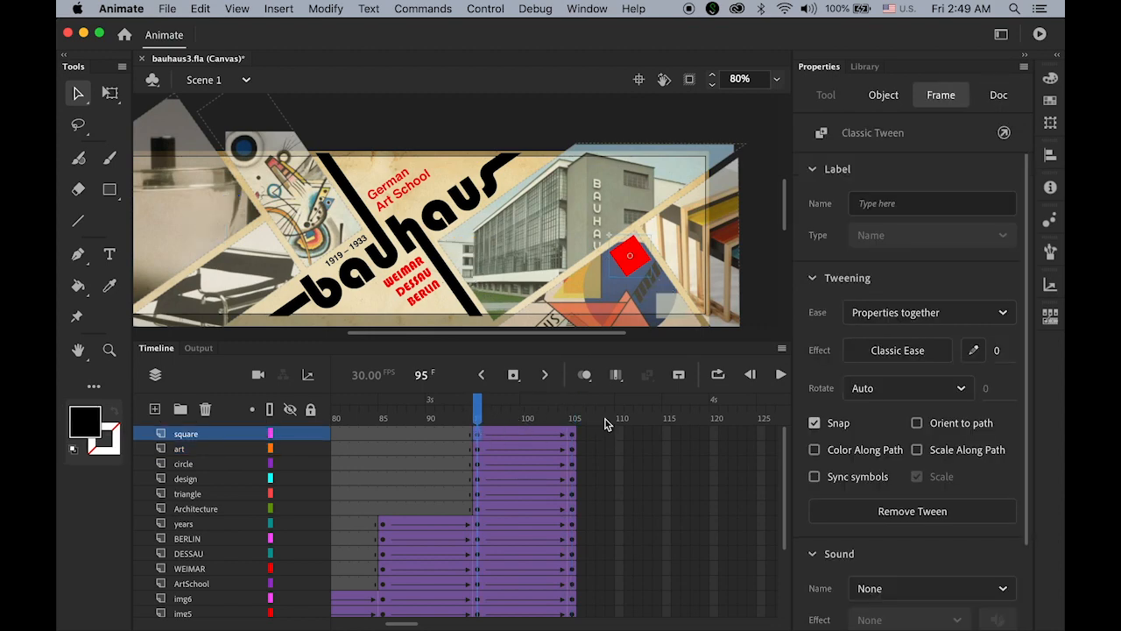
{"action": "left_click", "coordinate": [634, 262]}
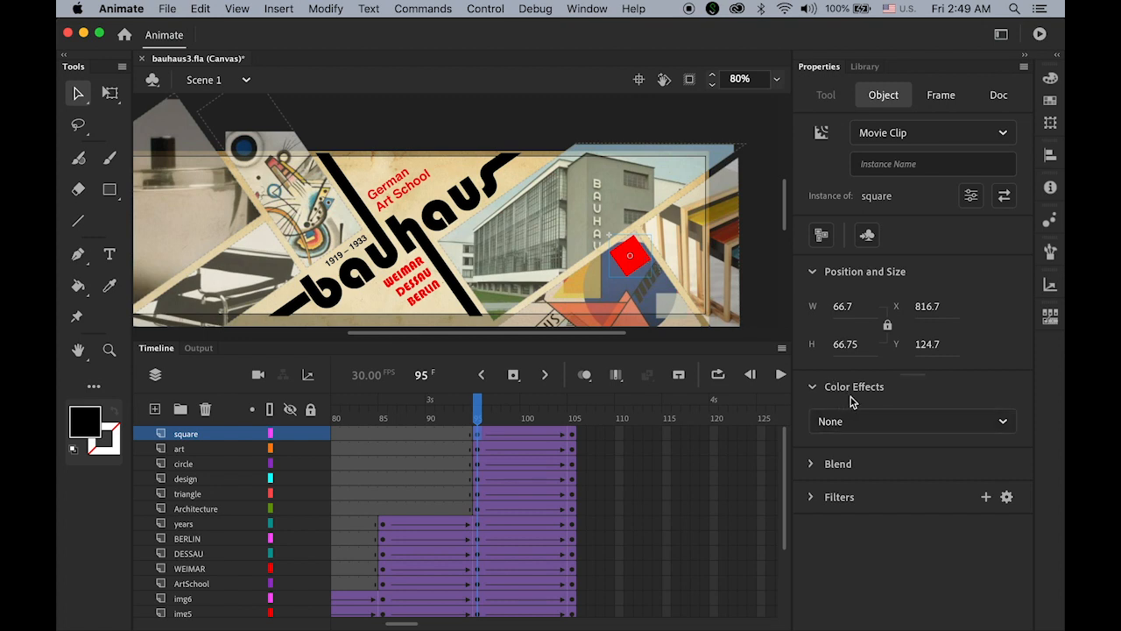
{"action": "left_click", "coordinate": [908, 426]}
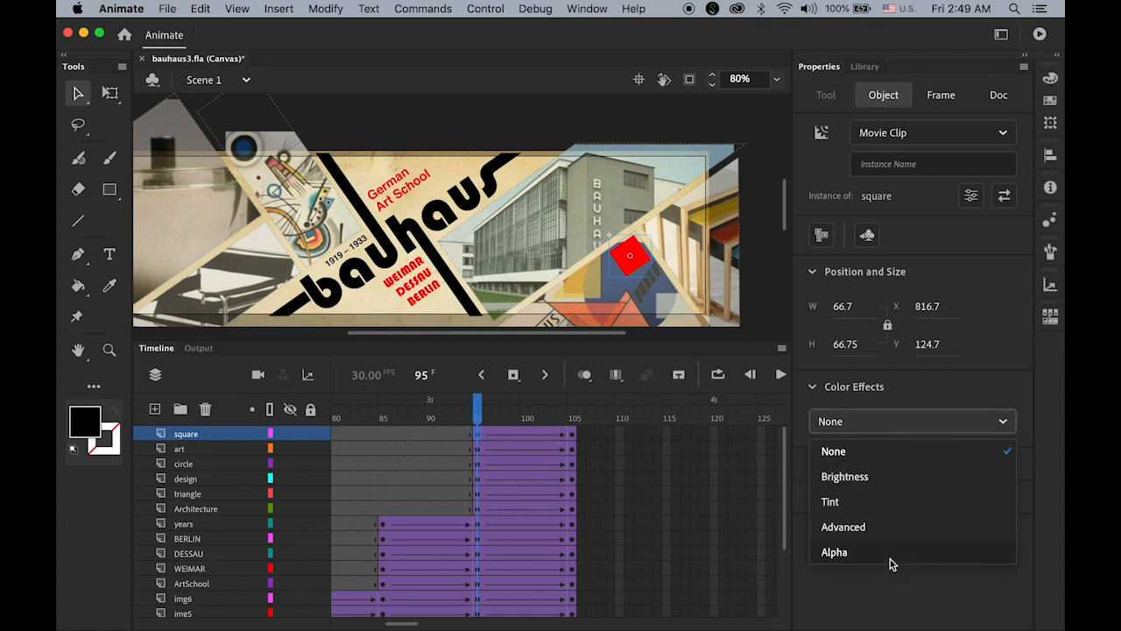
{"action": "left_click", "coordinate": [891, 552]}
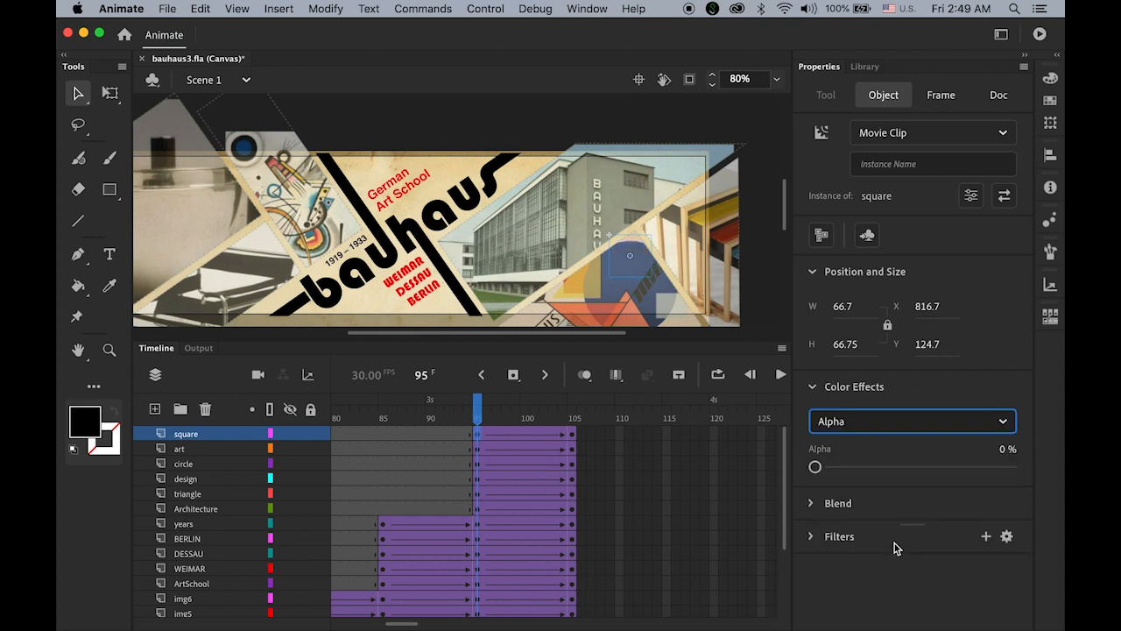
{"action": "left_click", "coordinate": [484, 419]}
{"action": "left_click_drag", "start_coordinate": [518, 415], "coordinate": [478, 447]}
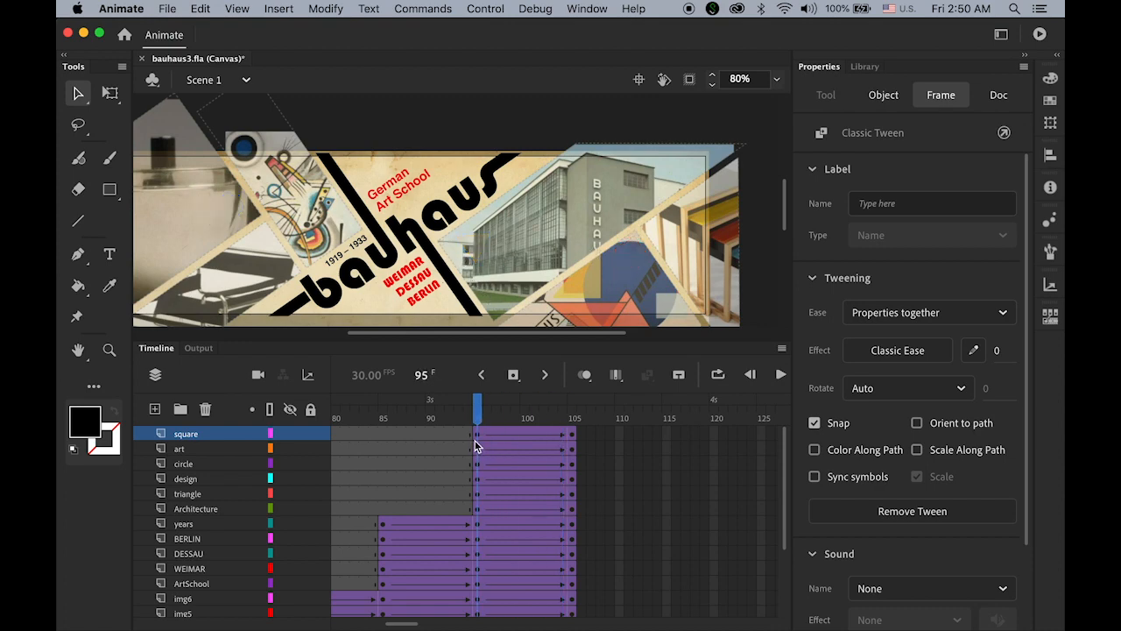
Scale the yellow triangle to 200% in width and height at frame 95 and scrub the timeline to preview the tween.
{"action": "left_click", "coordinate": [480, 407]}
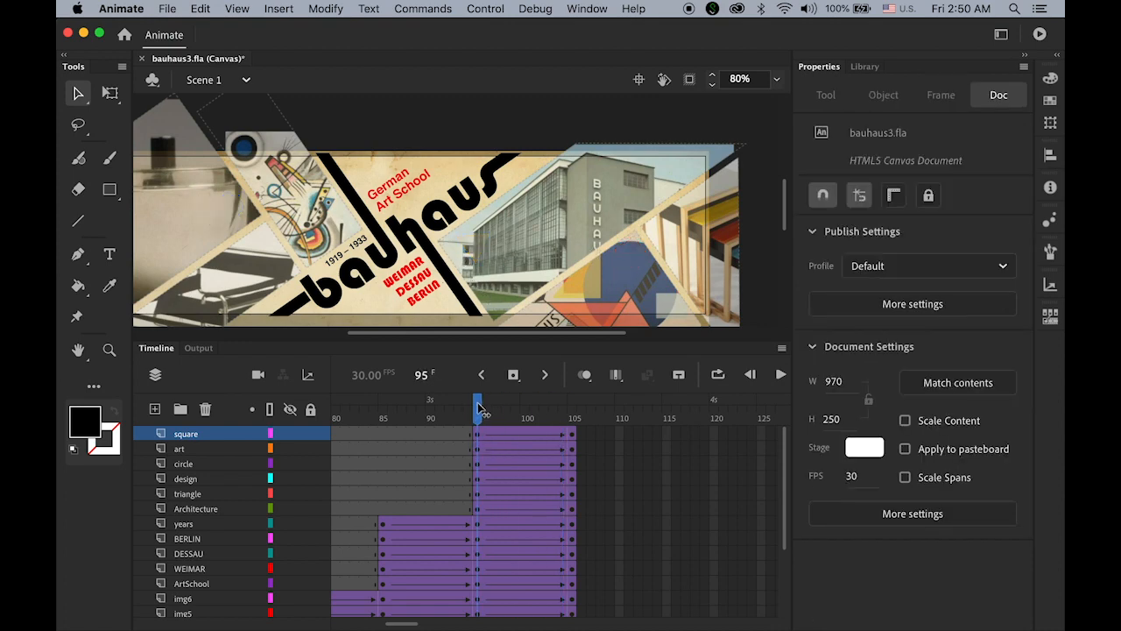
{"action": "left_click", "coordinate": [478, 496]}
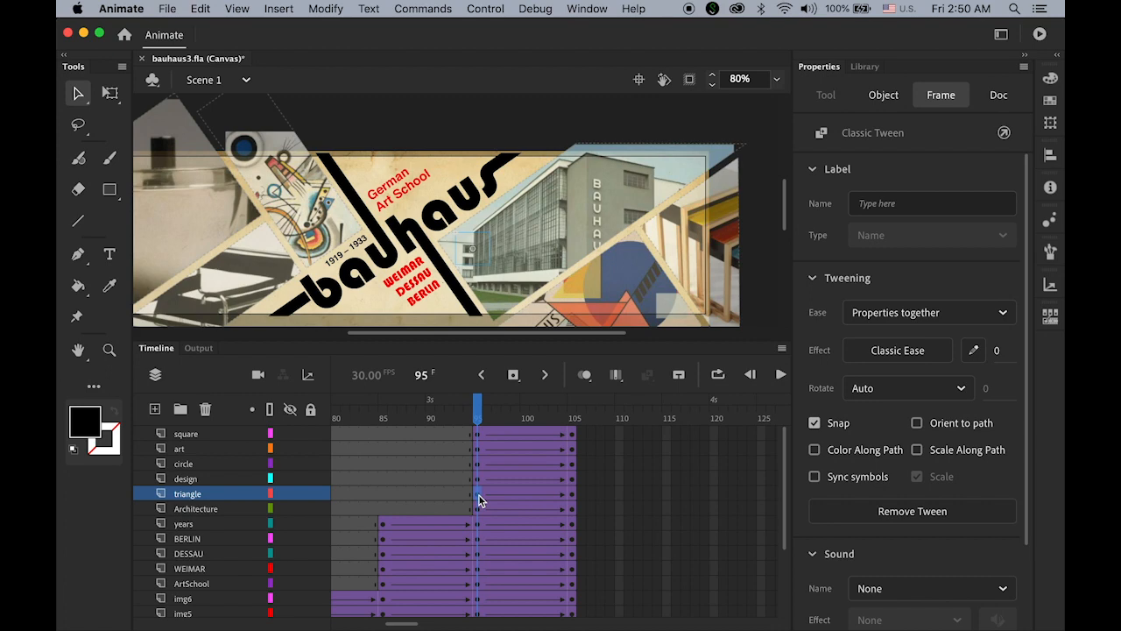
{"action": "left_click", "coordinate": [481, 258]}
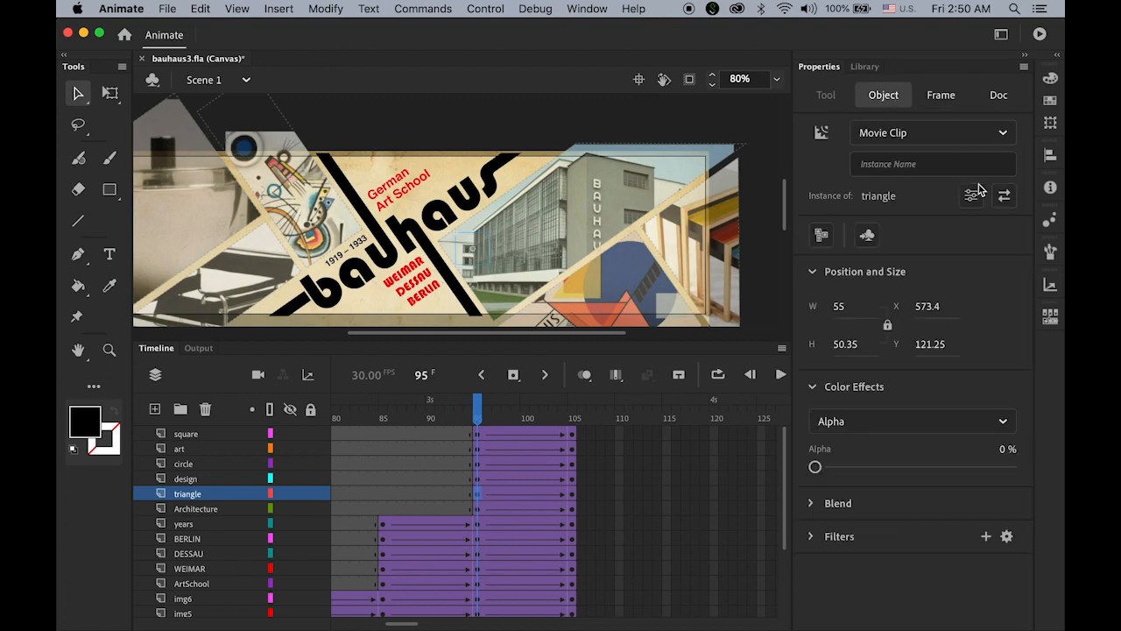
{"action": "left_click", "coordinate": [1050, 126]}
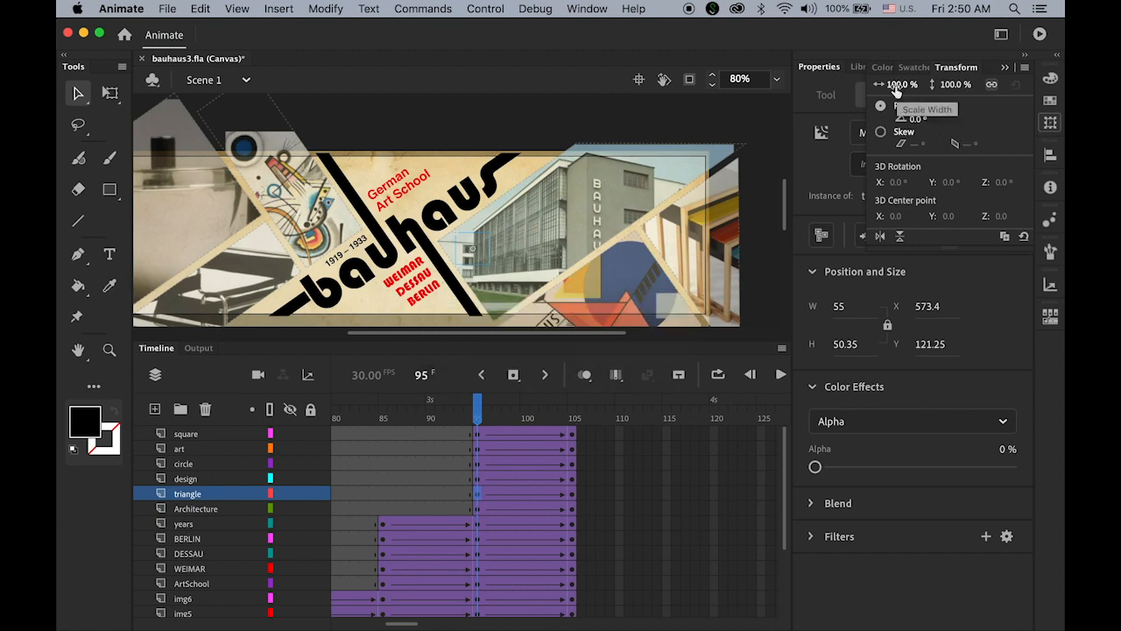
{"action": "left_click", "coordinate": [895, 85]}
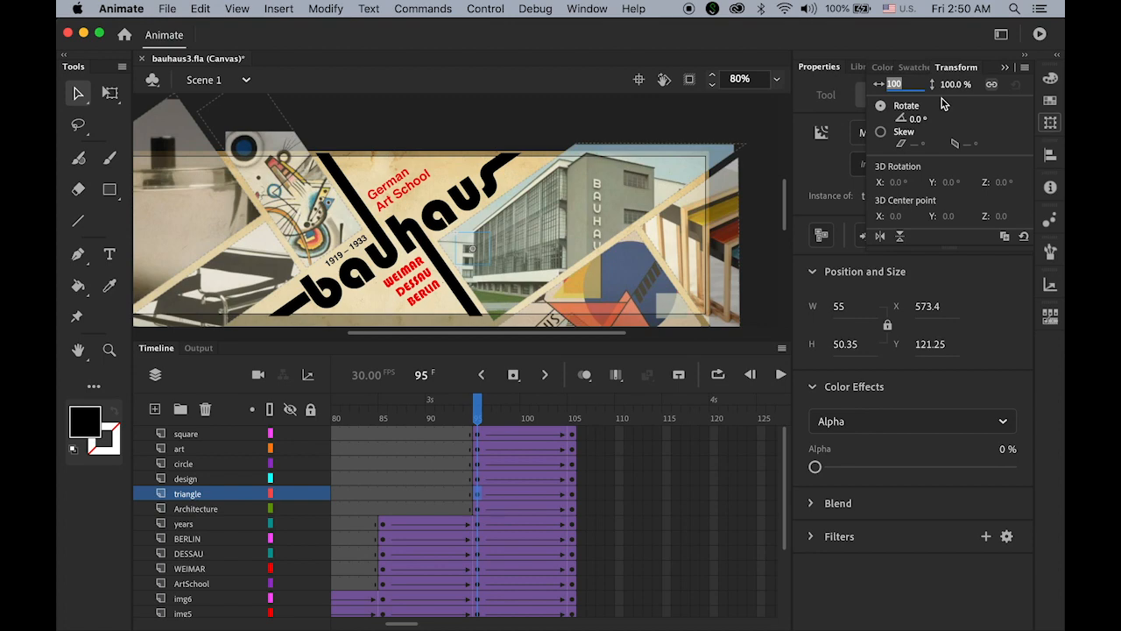
{"action": "type", "text": "200"}
{"action": "key", "text": "Return"}
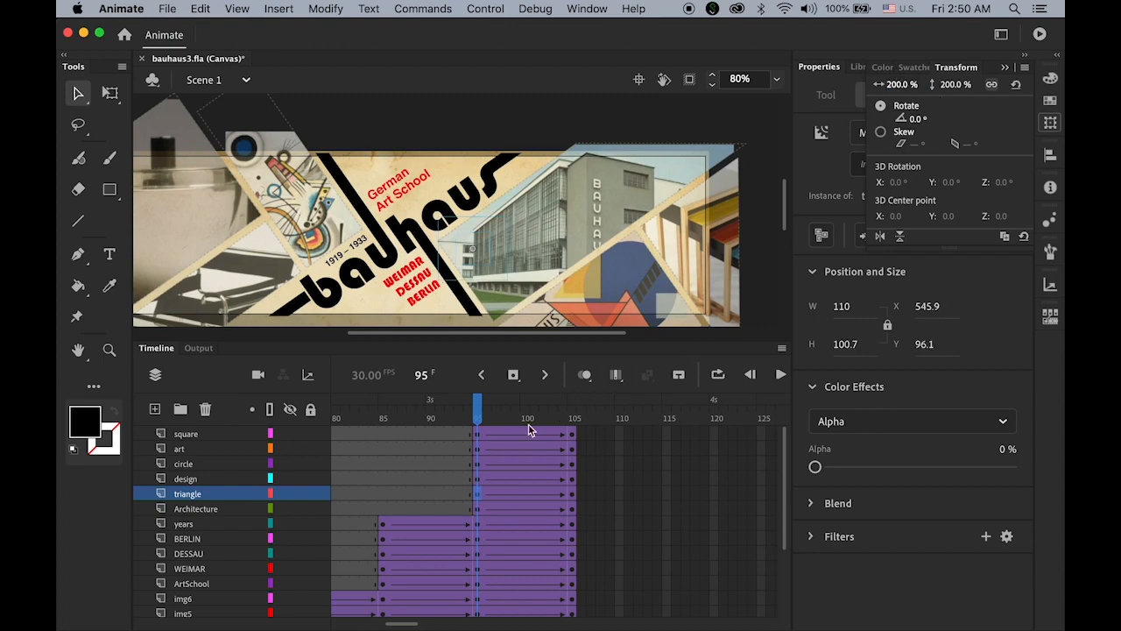
{"action": "left_click_drag", "start_coordinate": [480, 416], "coordinate": [480, 450]}
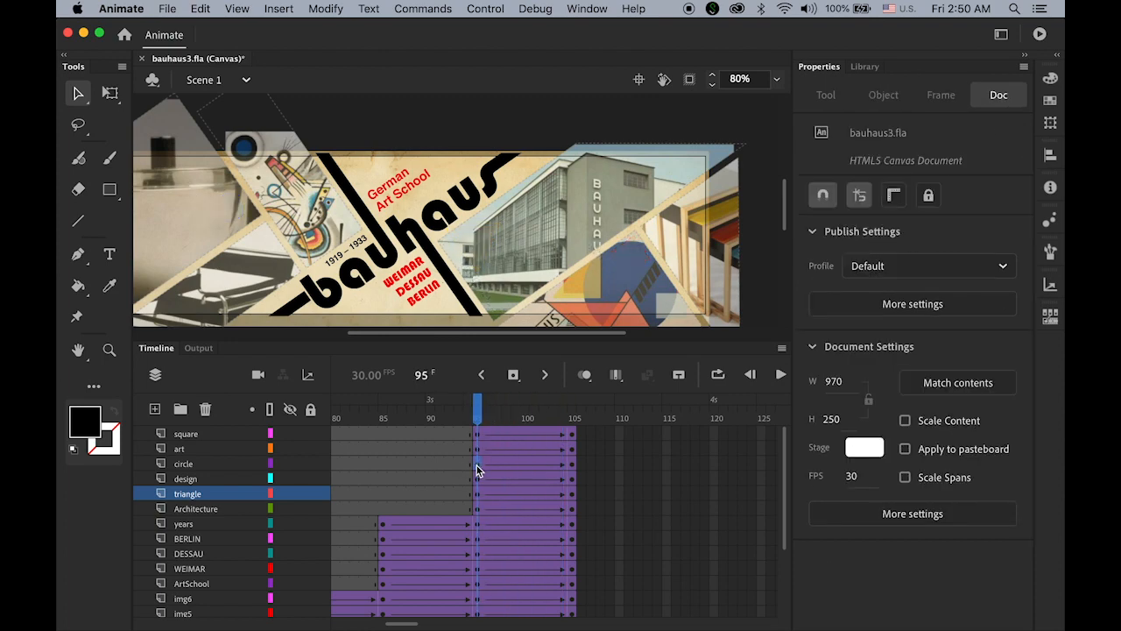
Scale the blue circle to 200% in width and height at frame 95 and scrub the timeline to preview the tween.
{"action": "left_click", "coordinate": [476, 465]}
{"action": "left_click", "coordinate": [230, 210]}
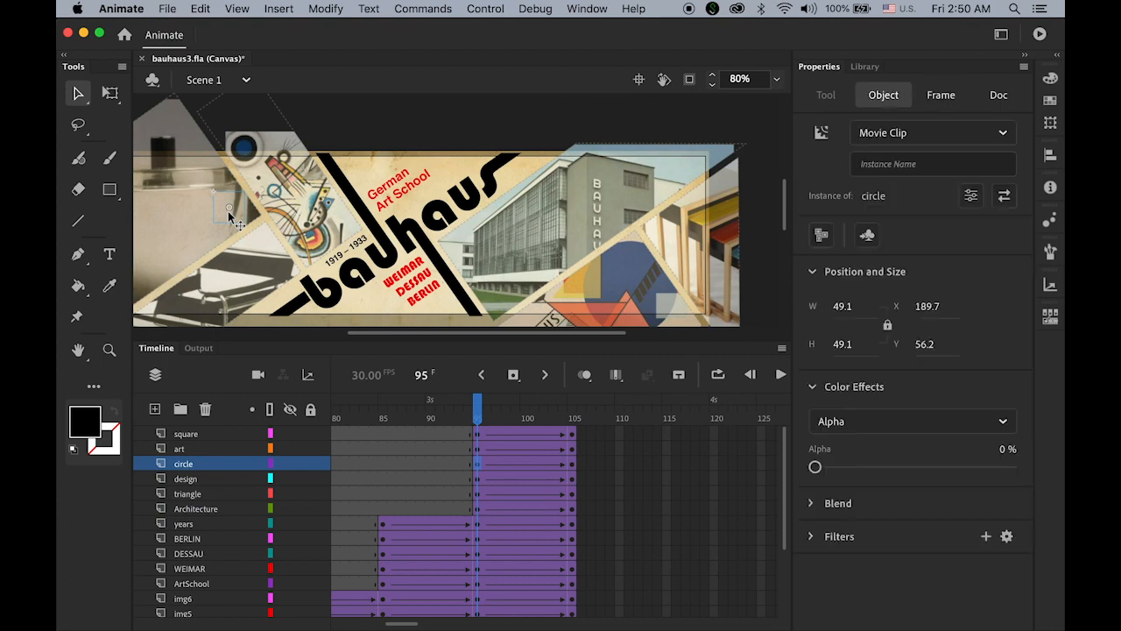
{"action": "left_click", "coordinate": [1050, 122]}
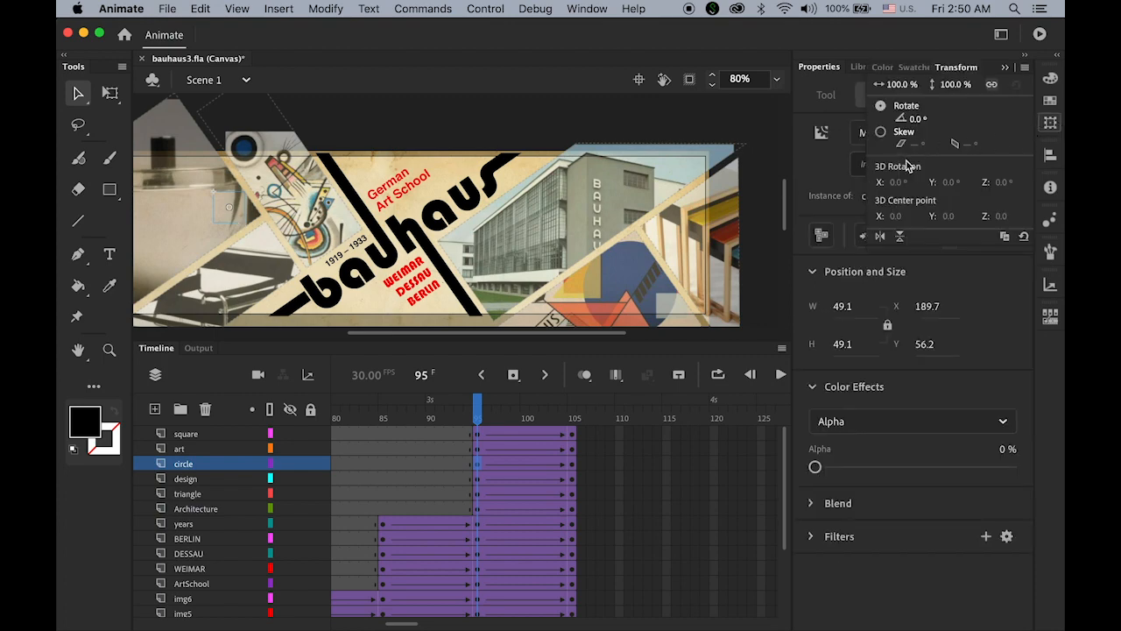
{"action": "left_click", "coordinate": [901, 84]}
{"action": "type", "text": "200"}
{"action": "key", "text": "Return"}
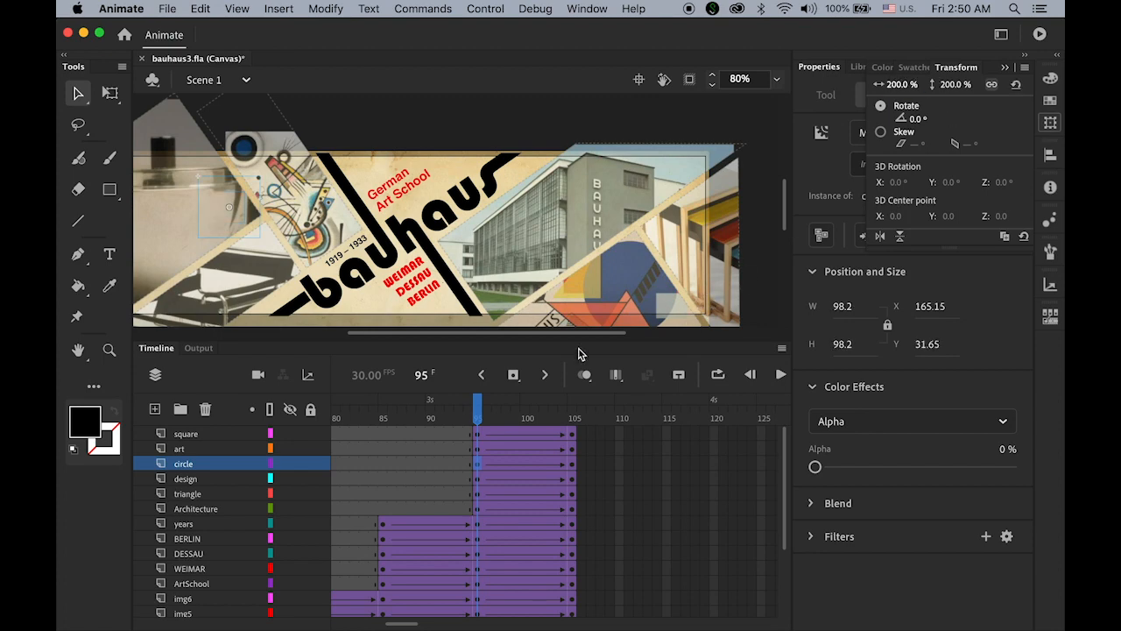
{"action": "mouse_move", "coordinate": [483, 418]}
{"action": "left_mouse_down"}
{"action": "mouse_move", "coordinate": [570, 436]}
{"action": "mouse_move", "coordinate": [480, 438]}
{"action": "left_mouse_up"}
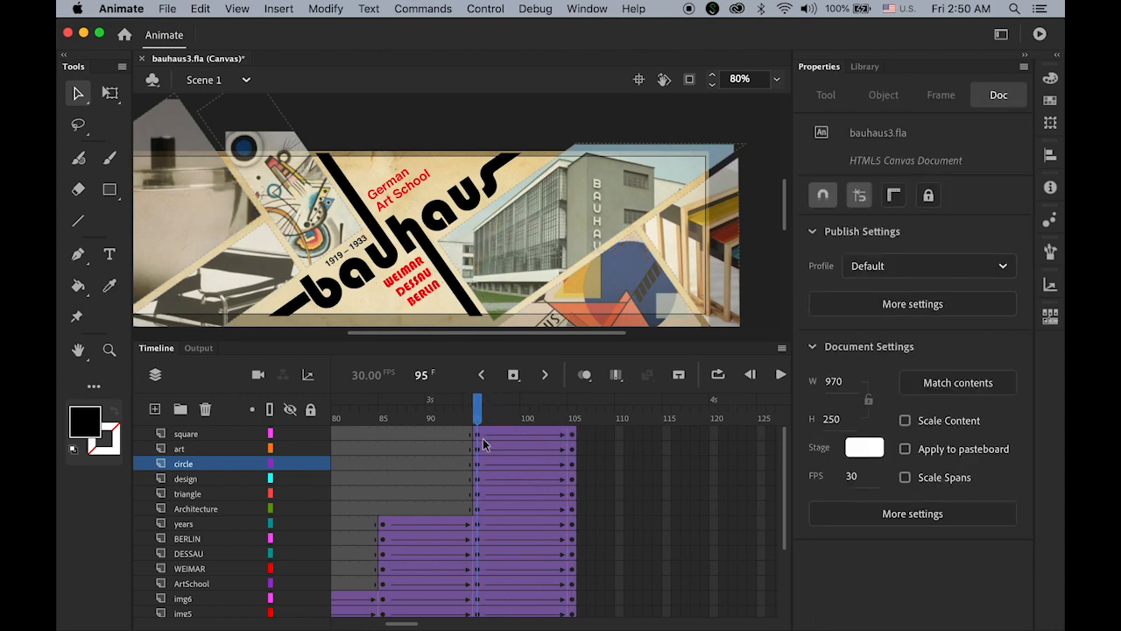
Scale the red square to 200% in width and height at frame 95 and scrub the timeline to preview the tween.
{"action": "left_click", "coordinate": [479, 435]}
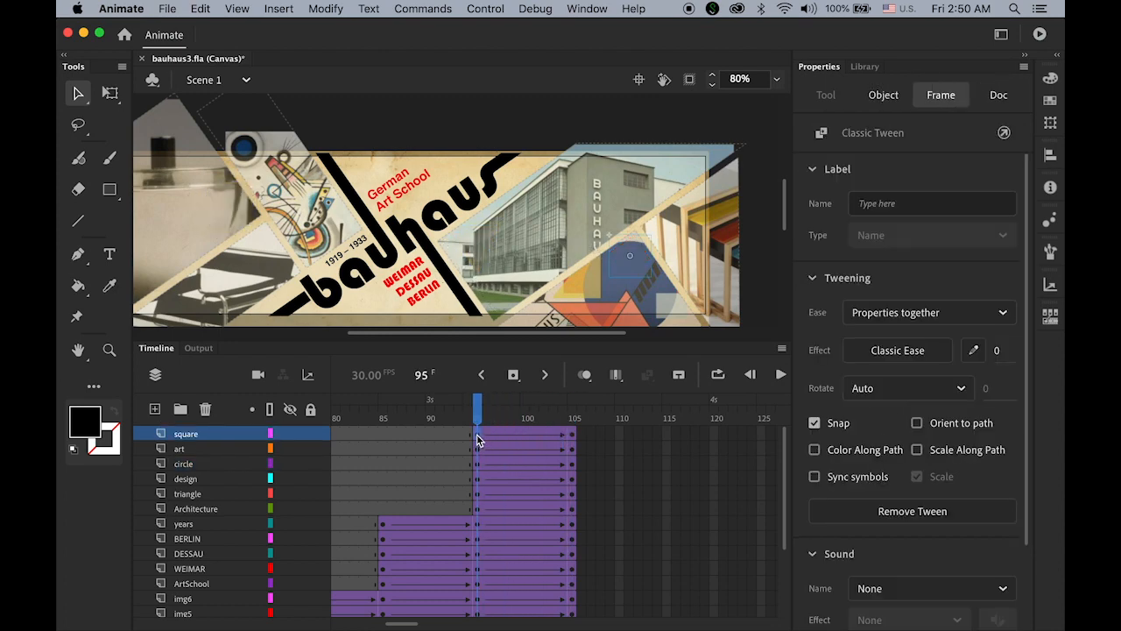
{"action": "left_click", "coordinate": [644, 275]}
{"action": "left_click", "coordinate": [1050, 122]}
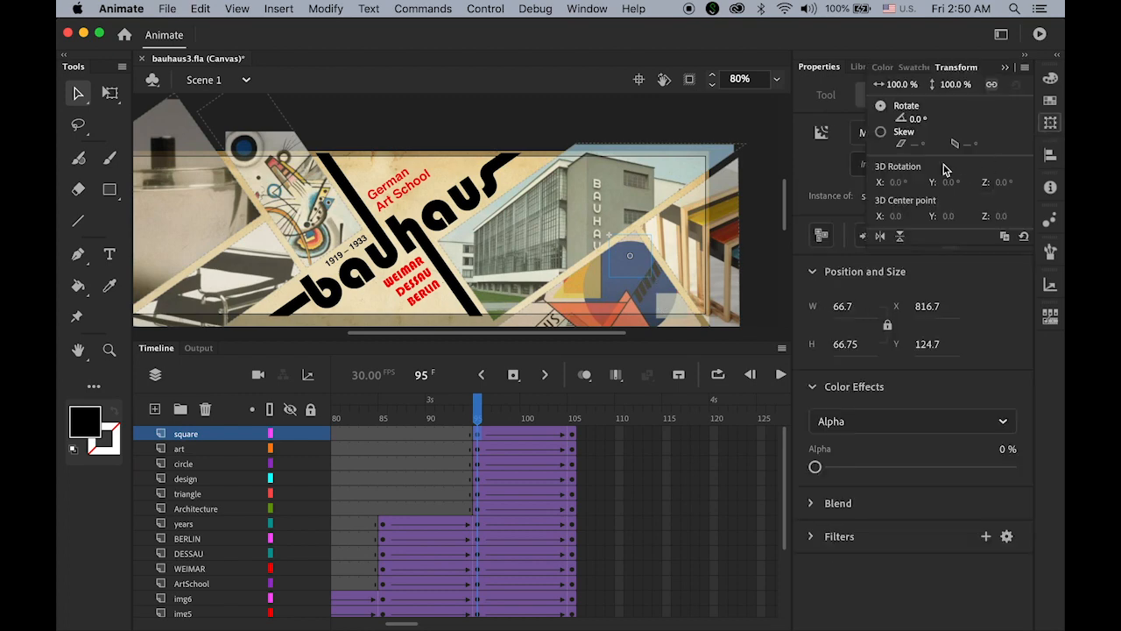
{"action": "left_click", "coordinate": [903, 84]}
{"action": "type", "text": "2"}
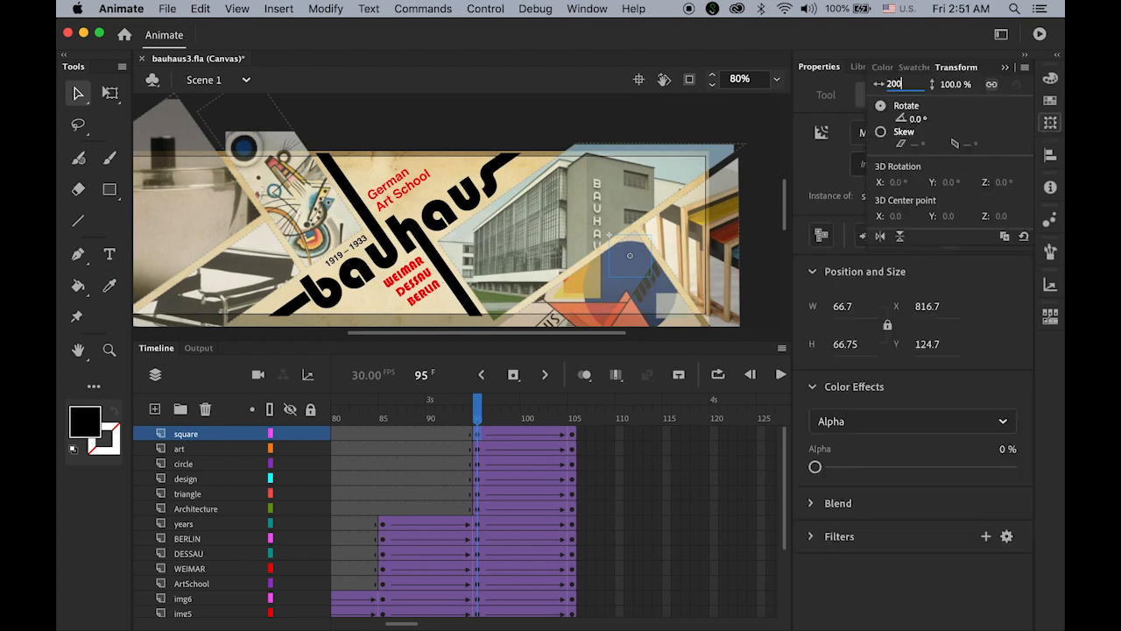
{"action": "type", "text": "00"}
{"action": "key", "text": "Return"}
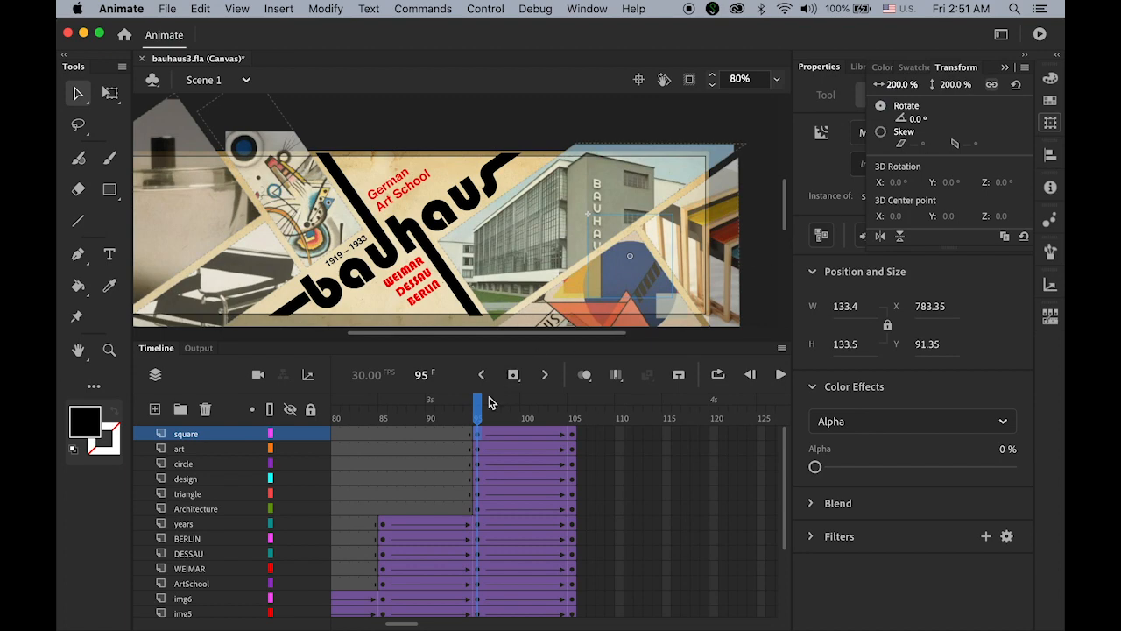
{"action": "left_click", "coordinate": [507, 433]}
{"action": "left_click_drag", "start_coordinate": [572, 435], "coordinate": [489, 447]}
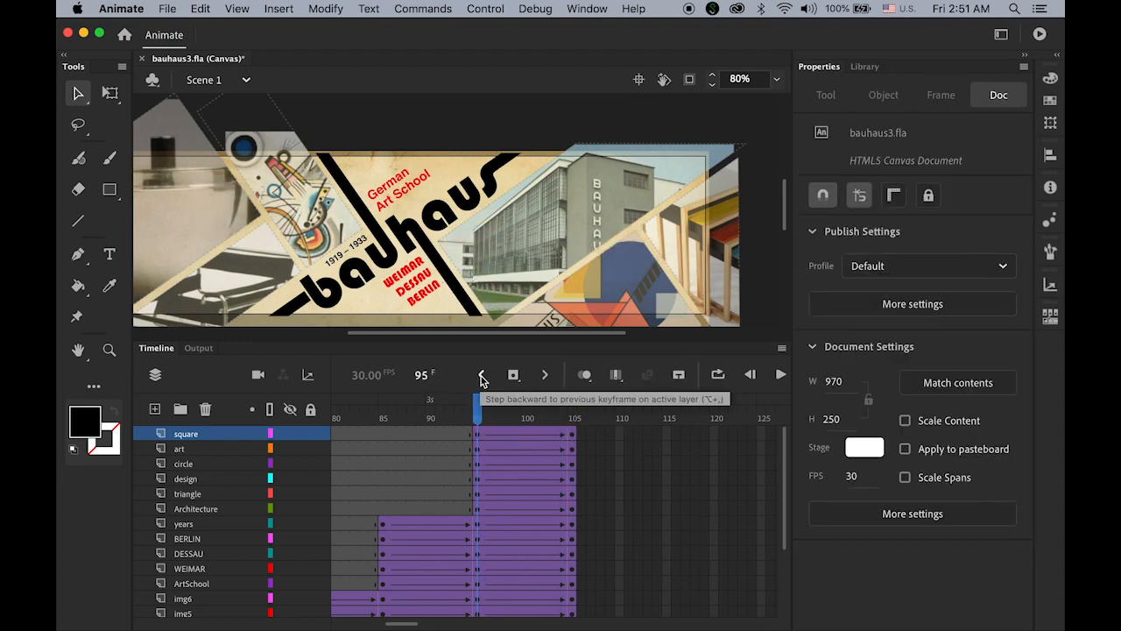
Return to frame 1 and play the whole animation on the stage through frame 105.
{"action": "left_click", "coordinate": [481, 378]}
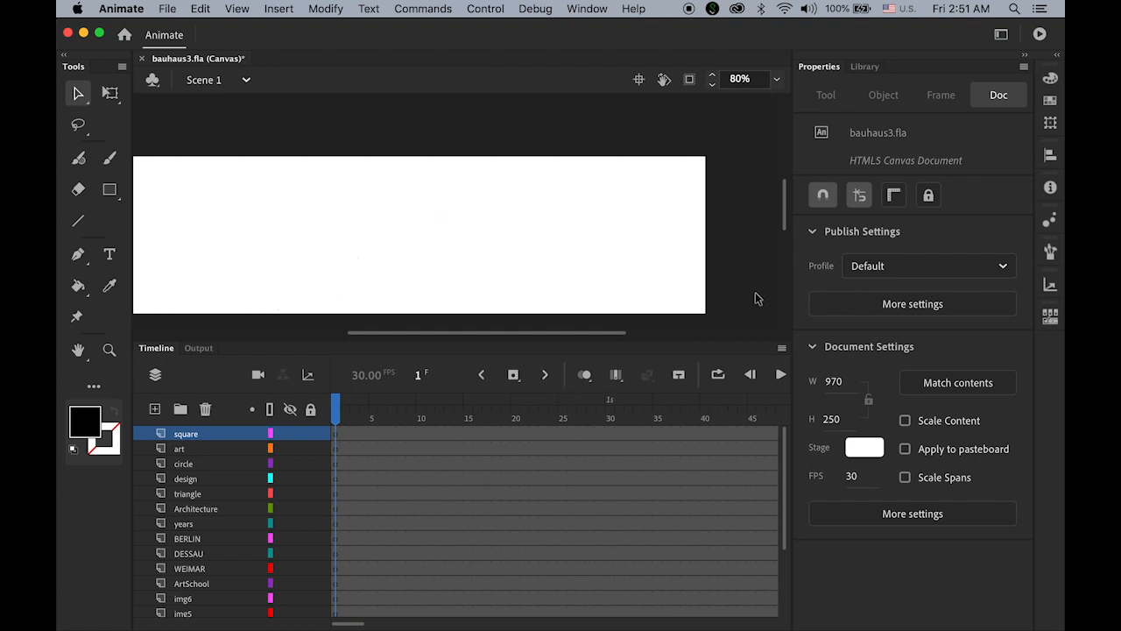
{"action": "left_click_drag", "start_coordinate": [478, 230], "coordinate": [533, 219]}
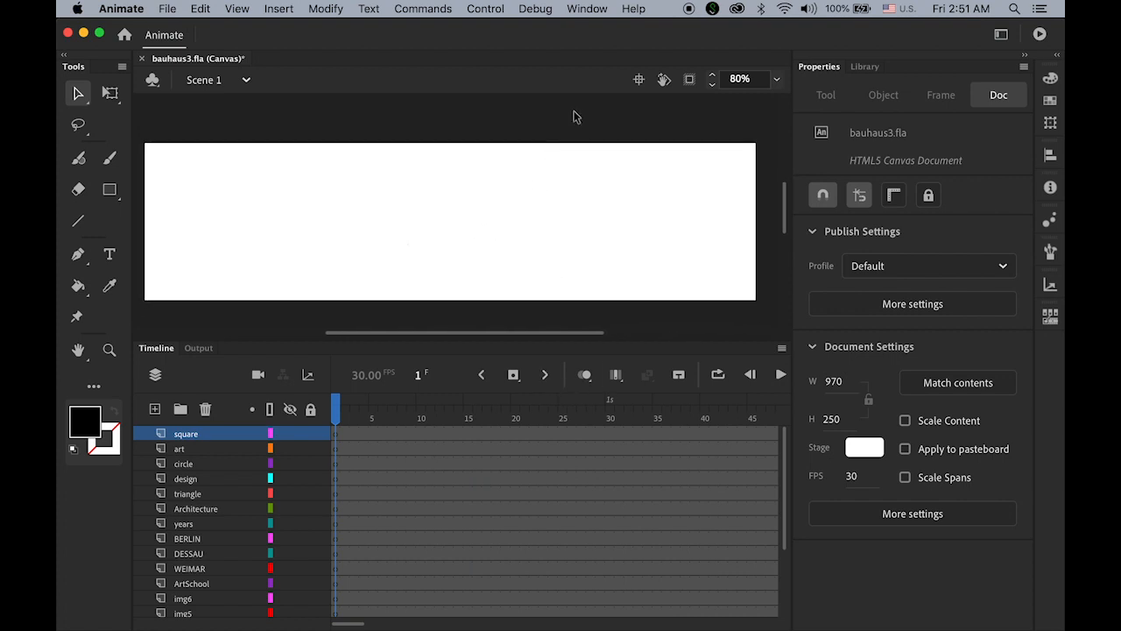
{"action": "key", "text": "Return"}
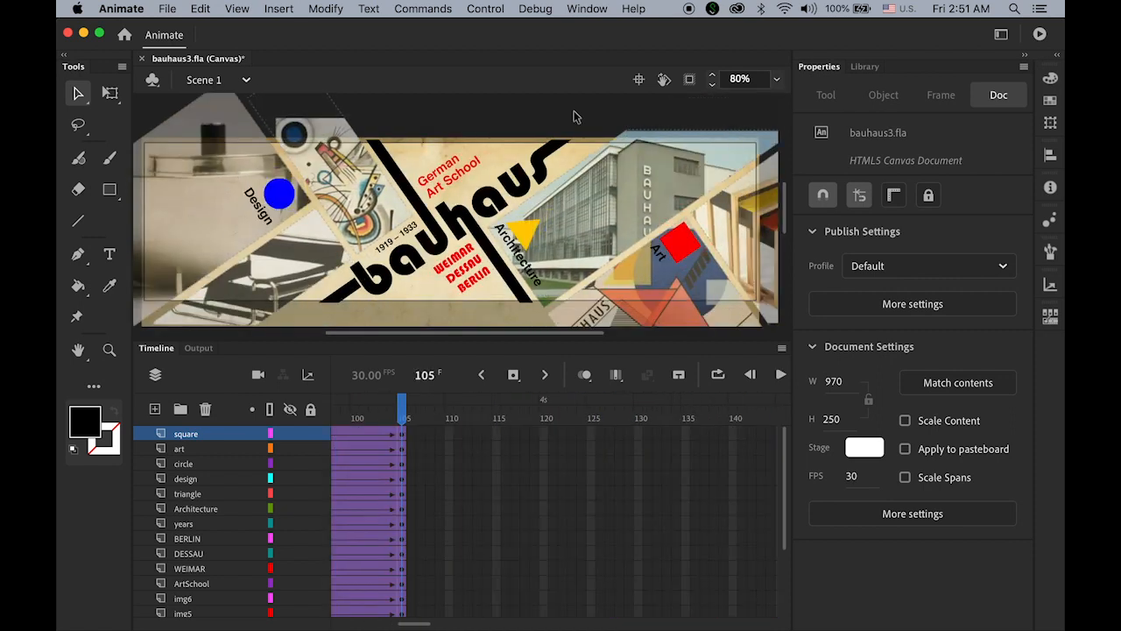
{"action": "key", "text": "Return"}
With the square layer selected at frame 105, open the Actions editor and show the Global script.
{"action": "left_click", "coordinate": [185, 435]}
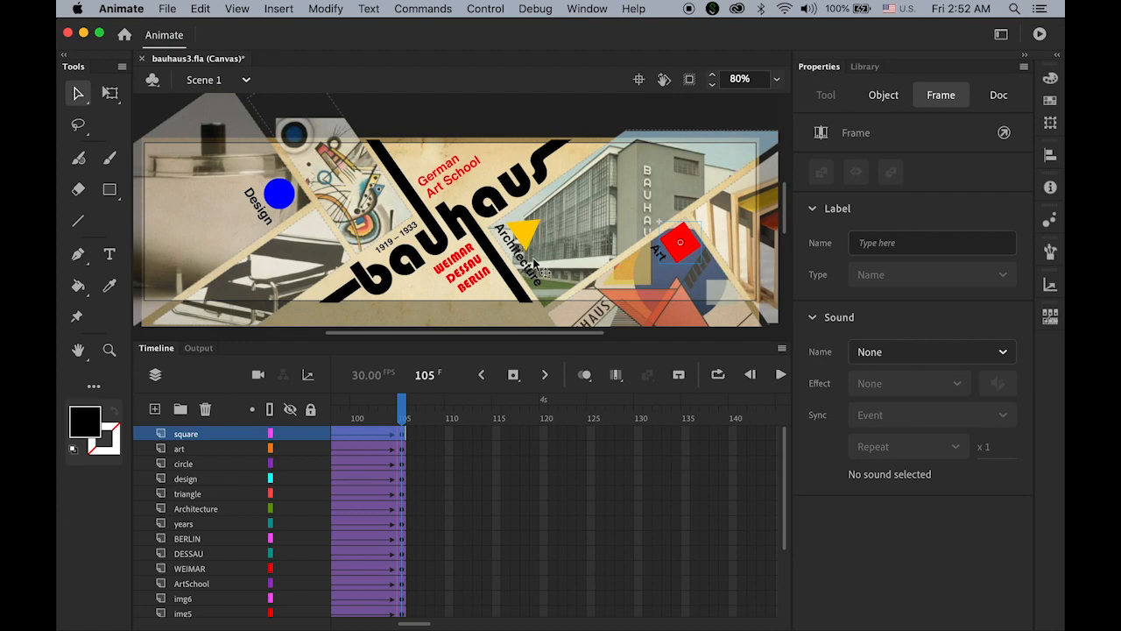
{"action": "left_click", "coordinate": [182, 435]}
{"action": "left_click", "coordinate": [582, 8]}
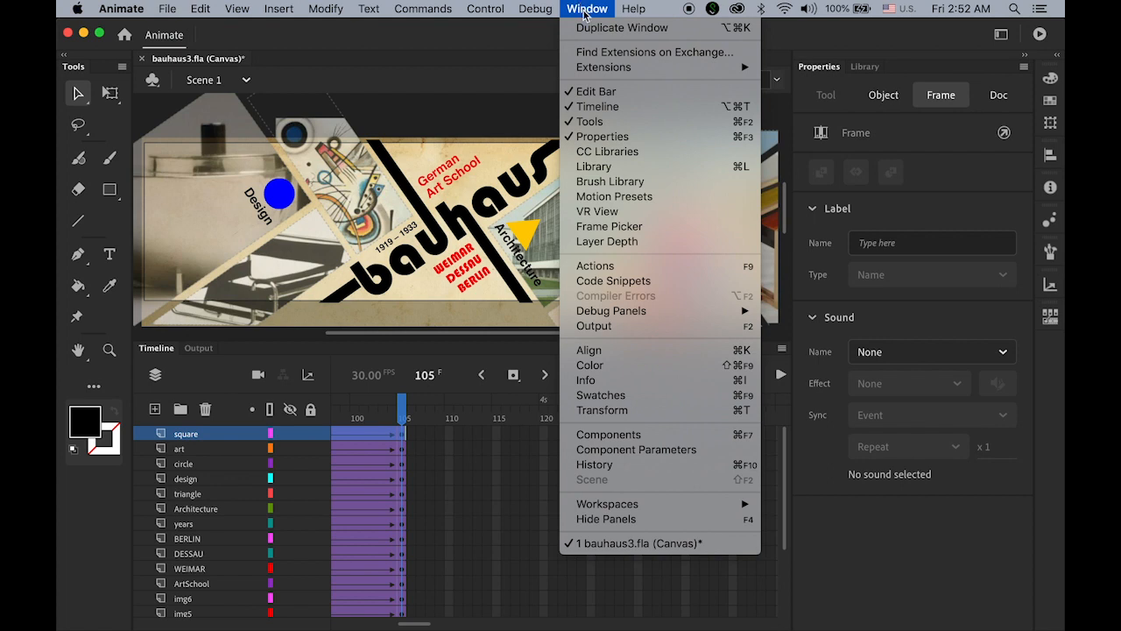
{"action": "left_click", "coordinate": [629, 267]}
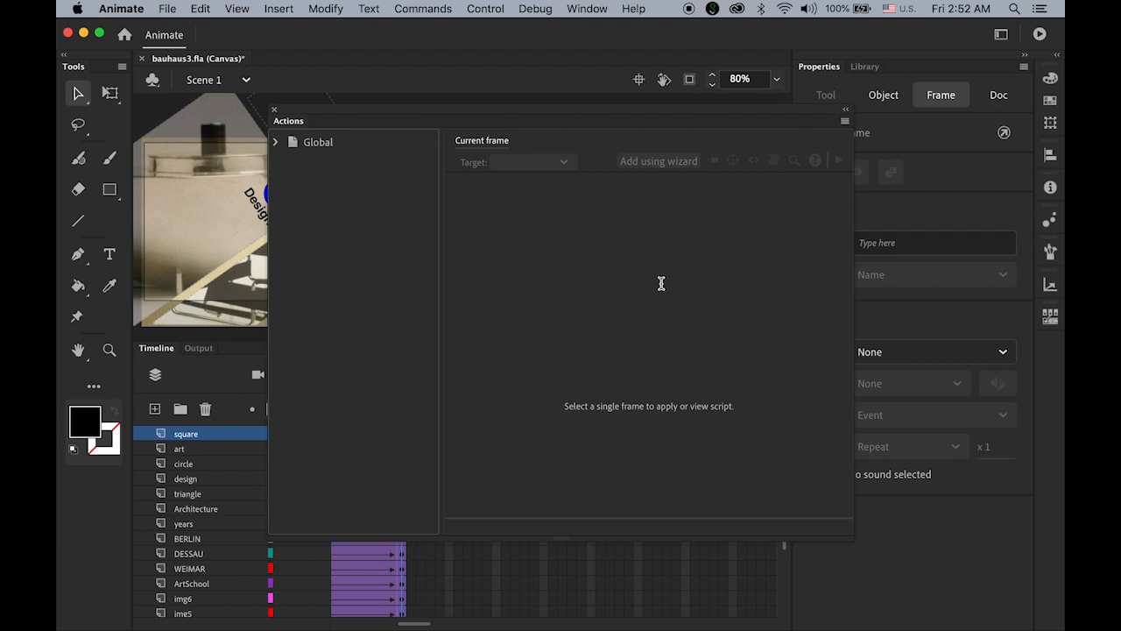
{"action": "left_click", "coordinate": [276, 143]}
{"action": "left_click", "coordinate": [333, 194]}
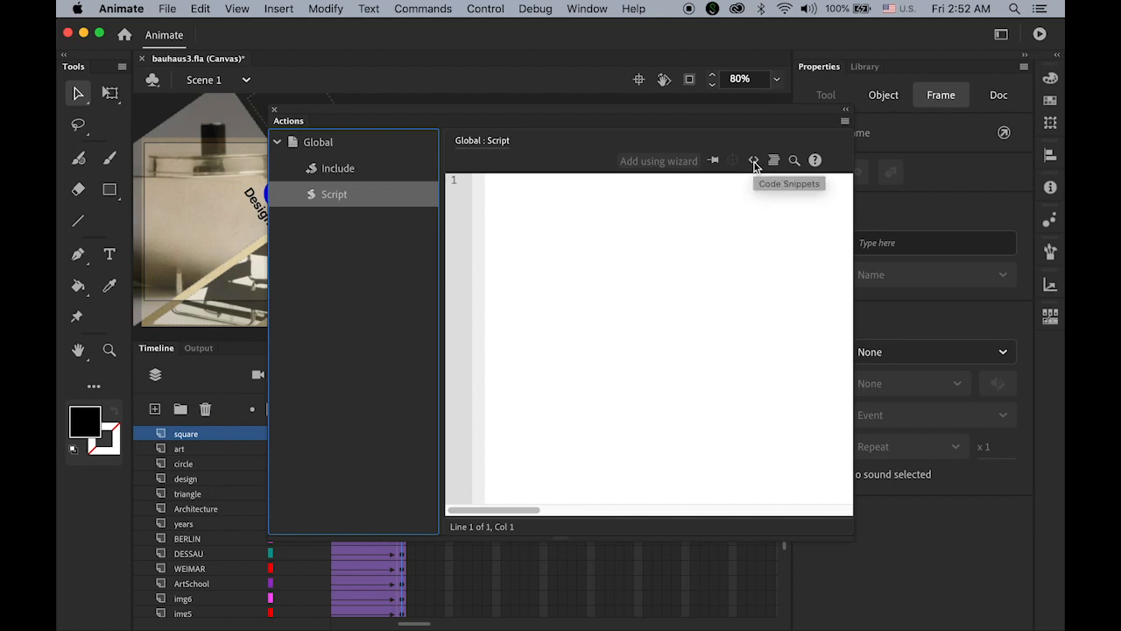
Add the HTML5 Canvas code snippet "Stop at this Frame" to frame 105 and close the Actions and Code Snippets windows.
{"action": "left_click", "coordinate": [753, 161]}
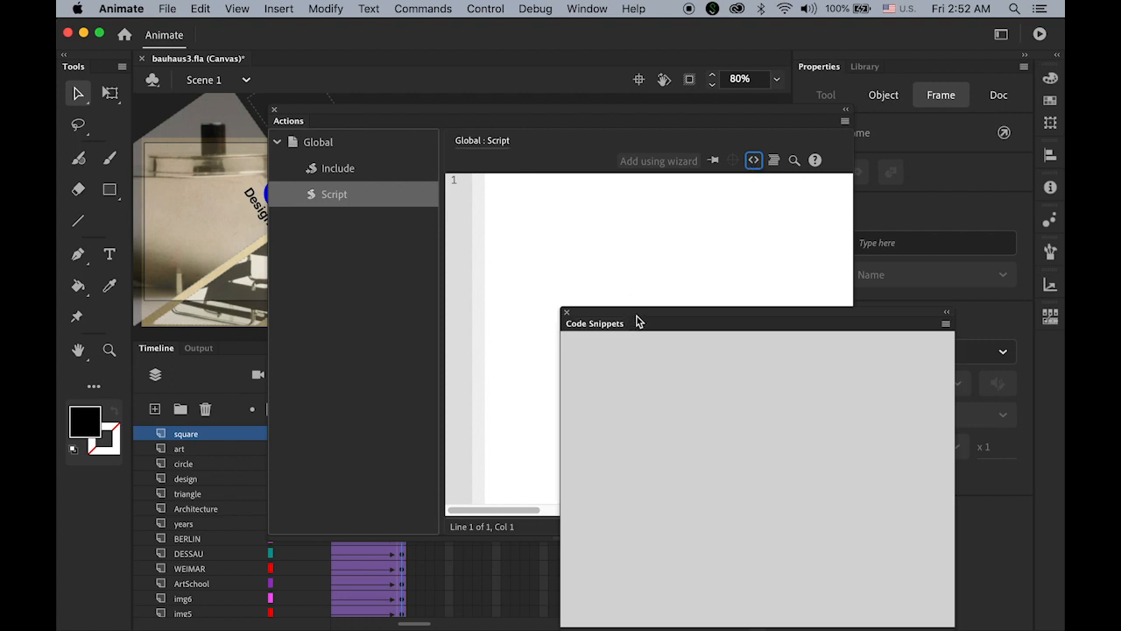
{"action": "left_click_drag", "start_coordinate": [639, 319], "coordinate": [611, 246]}
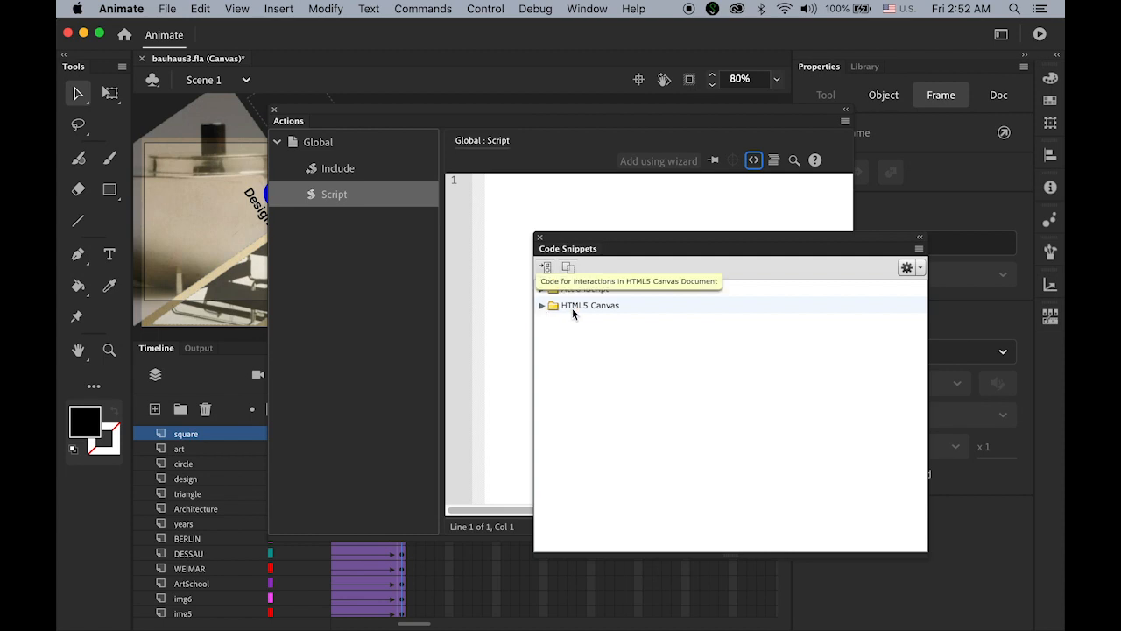
{"action": "left_click", "coordinate": [550, 308]}
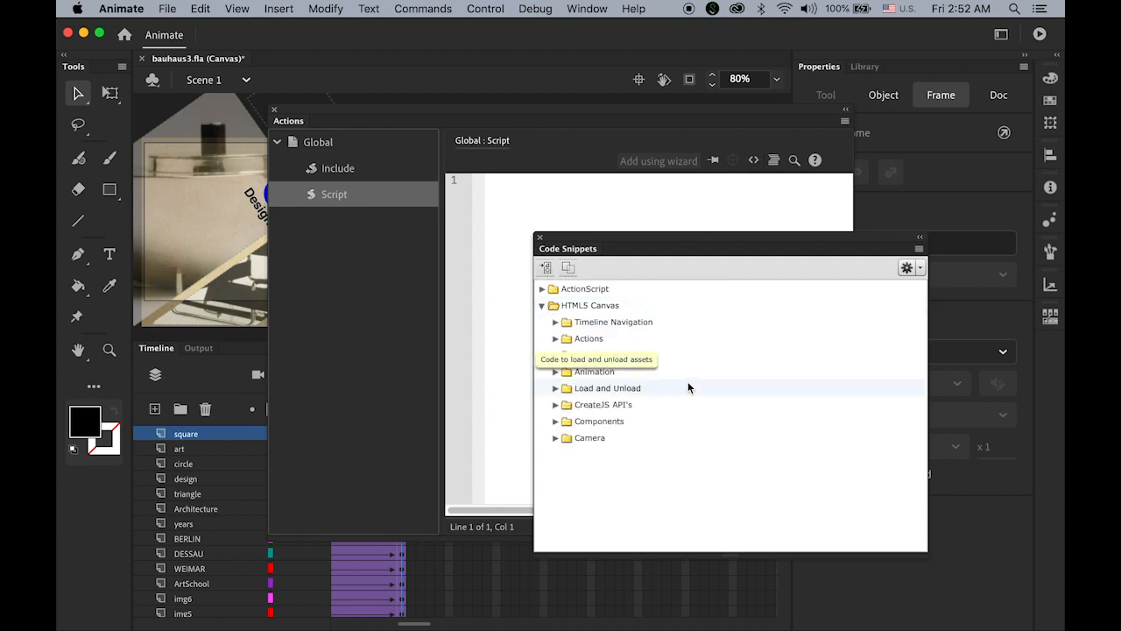
{"action": "left_click", "coordinate": [555, 321]}
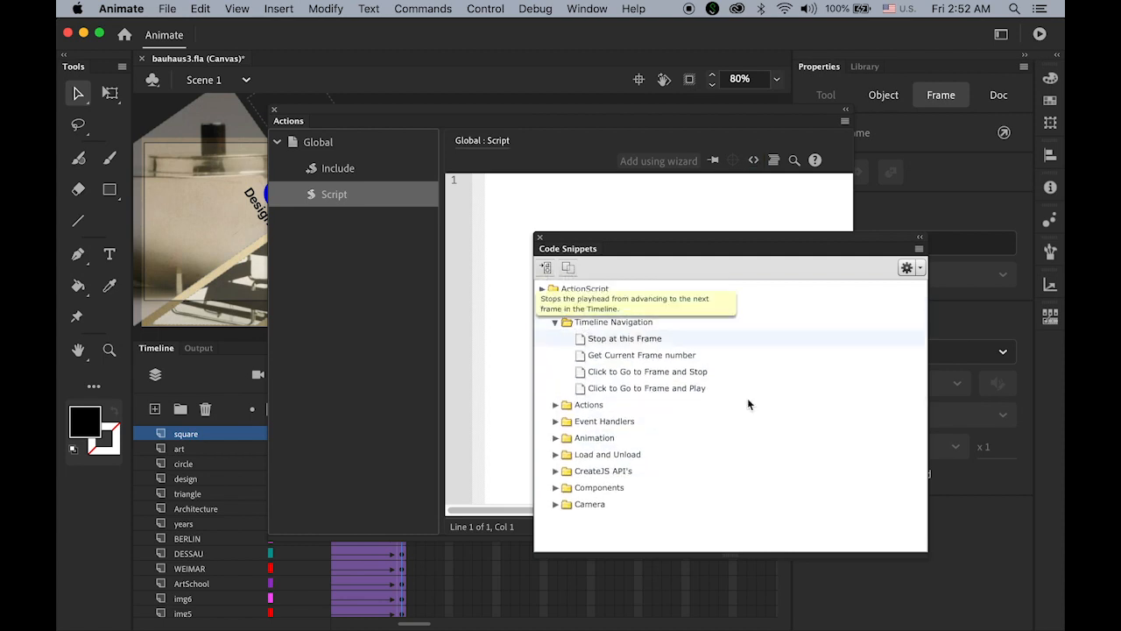
{"action": "left_click", "coordinate": [627, 344]}
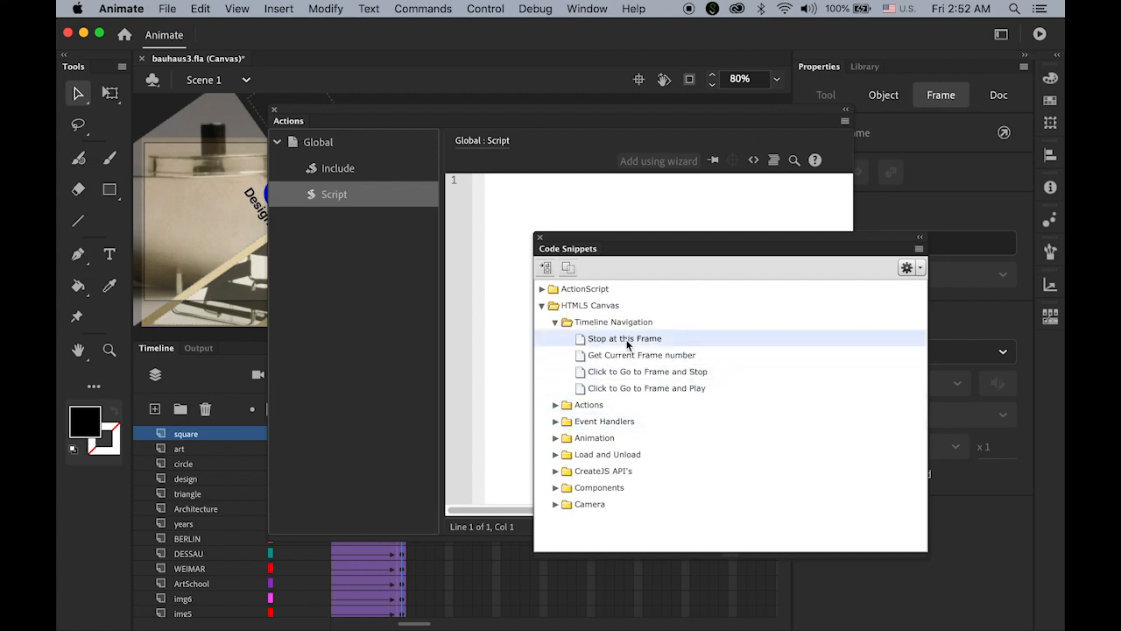
{"action": "double_click", "coordinate": [582, 344]}
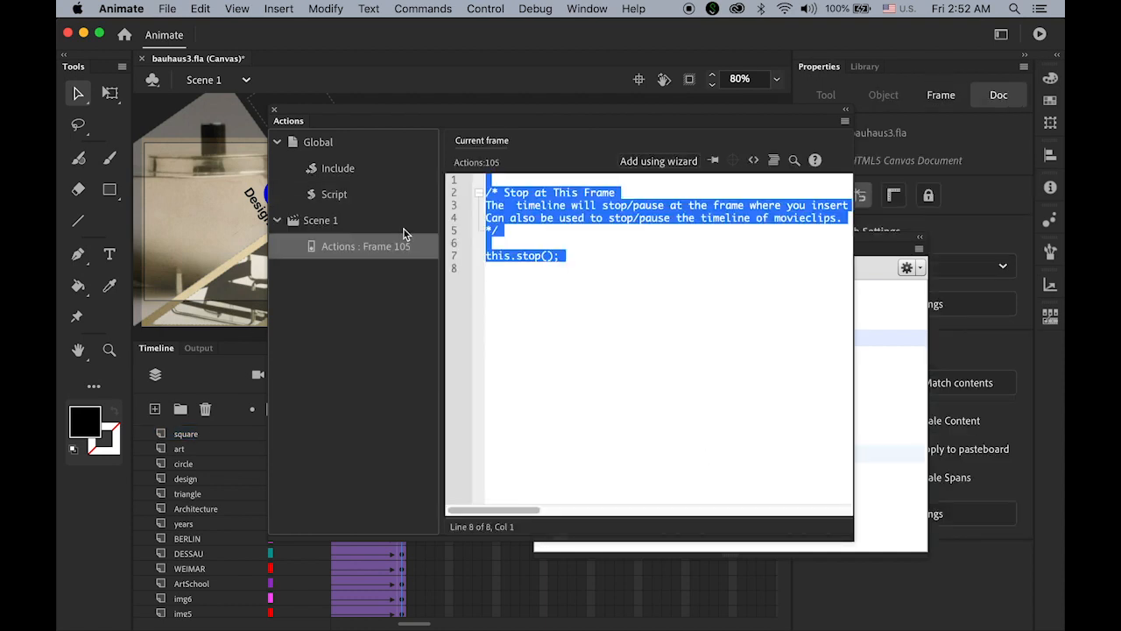
{"action": "left_click", "coordinate": [274, 110]}
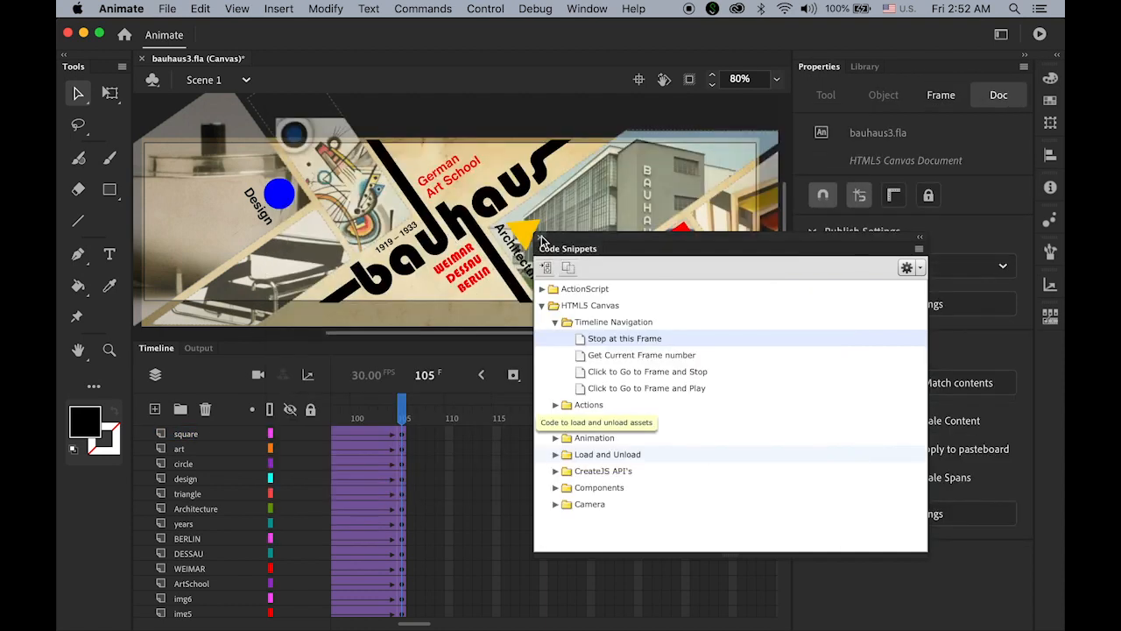
{"action": "left_click", "coordinate": [539, 237]}
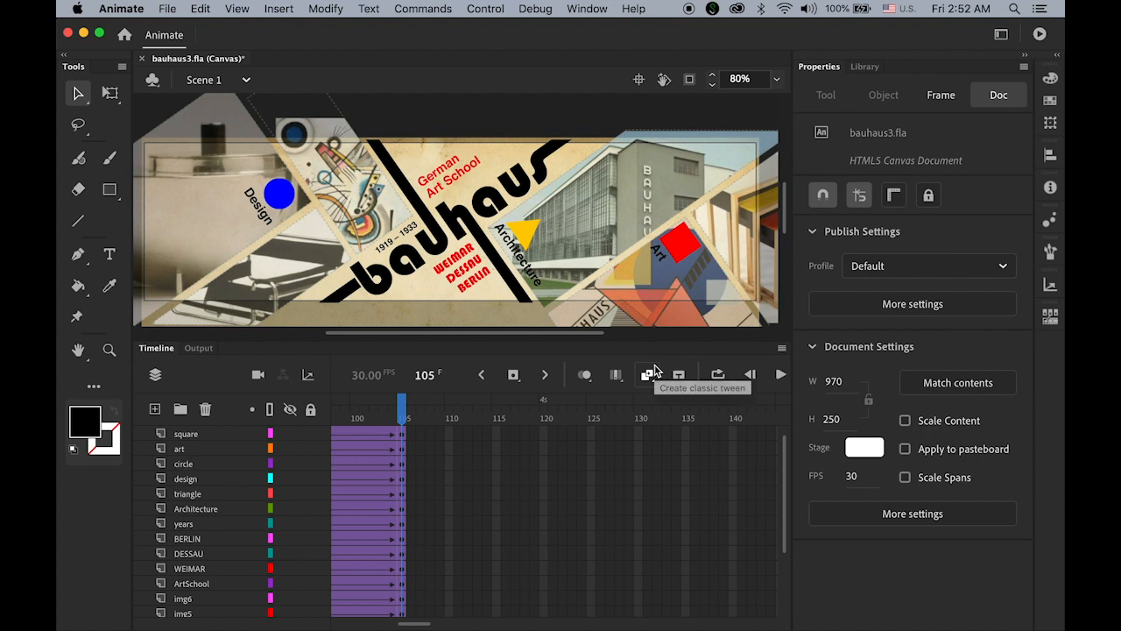
Test the banner in the browser and reload the page to replay the animation.
{"action": "left_click", "coordinate": [529, 119]}
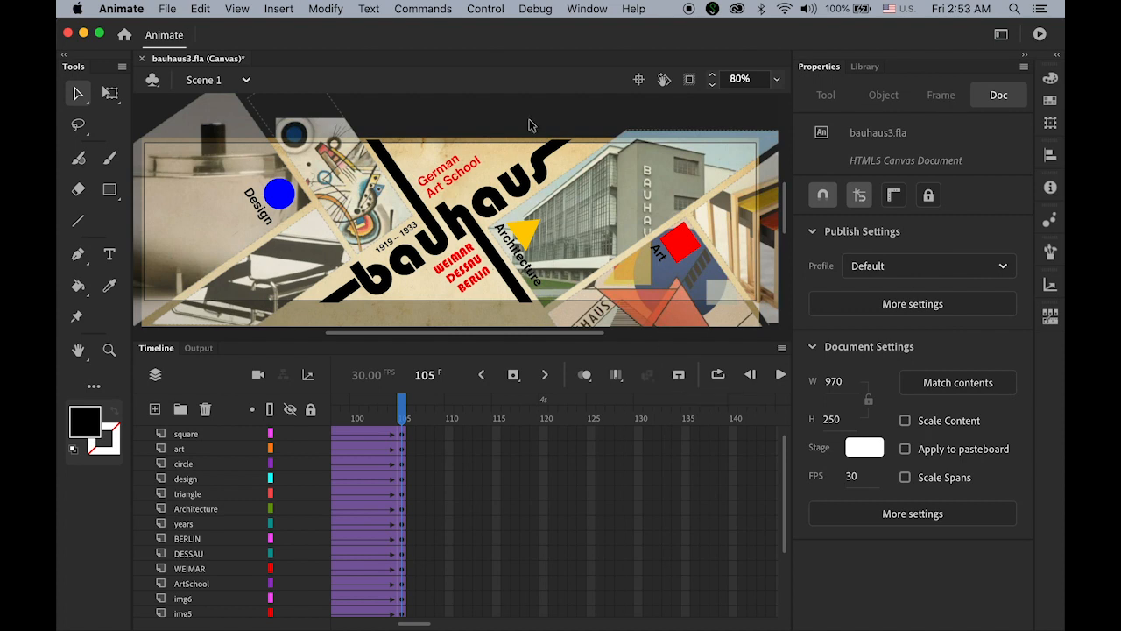
{"action": "key", "text": "super+Return"}
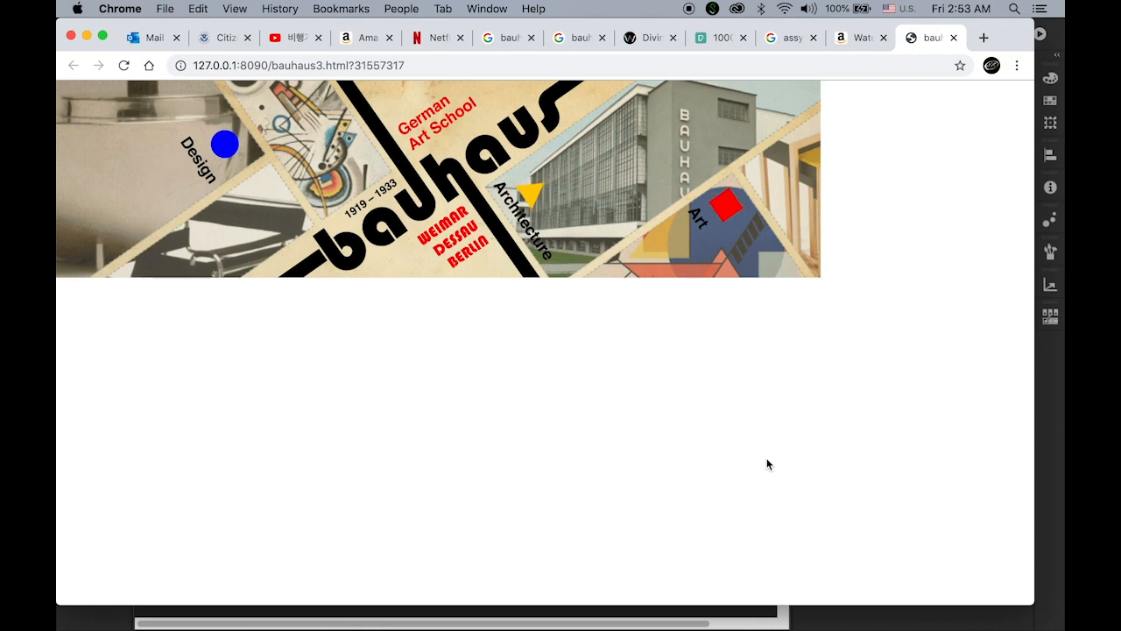
{"action": "key", "text": "super+r"}
{"action": "key", "text": "super+r"}
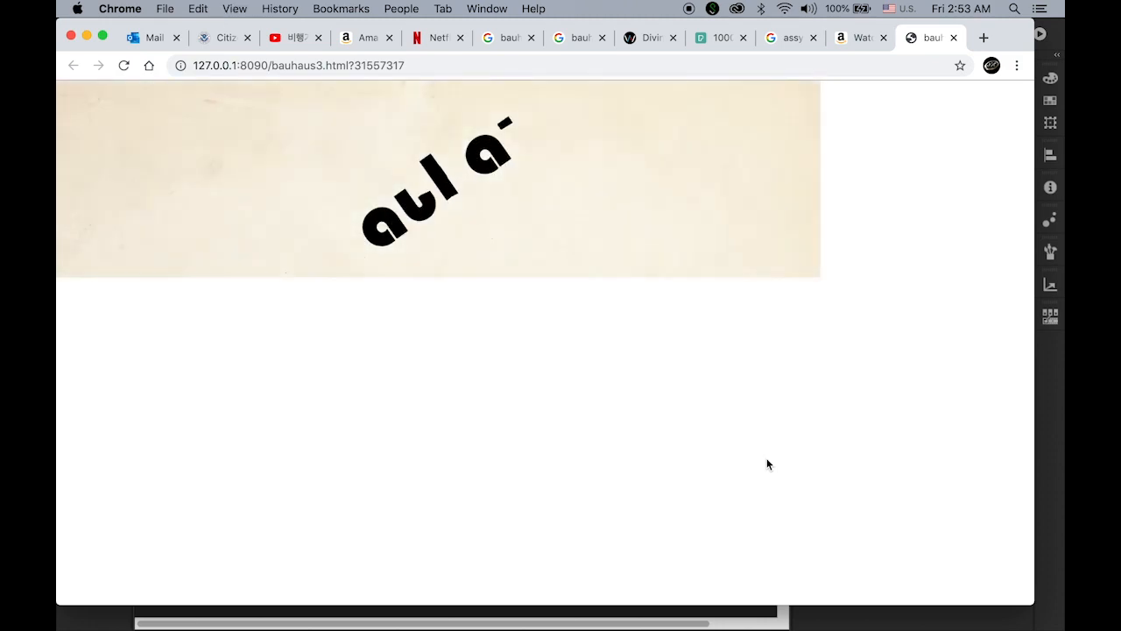